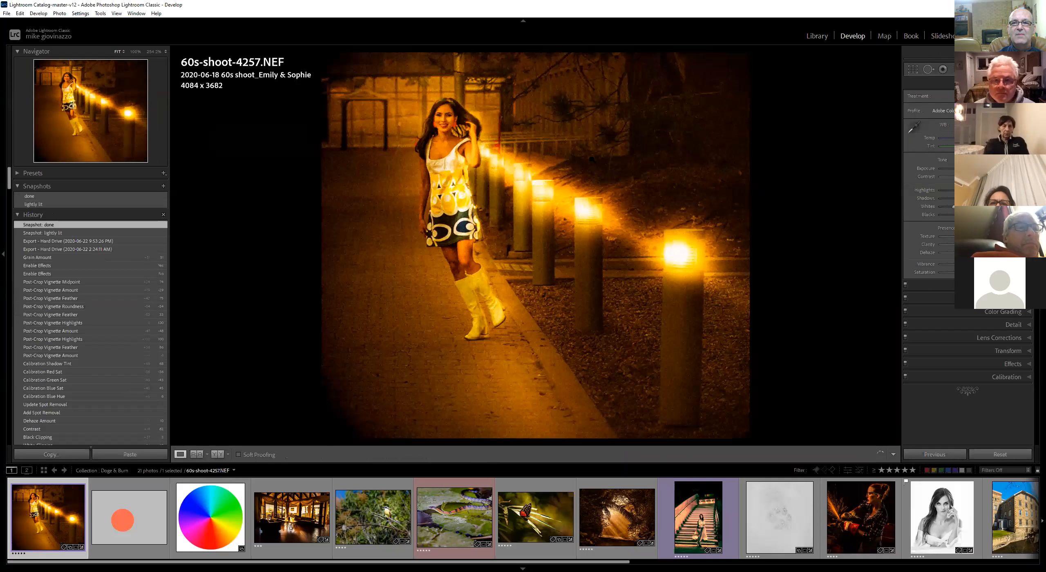
Toggle between the before and after views of the 60s-shoot-4257 photo
key(backslash)
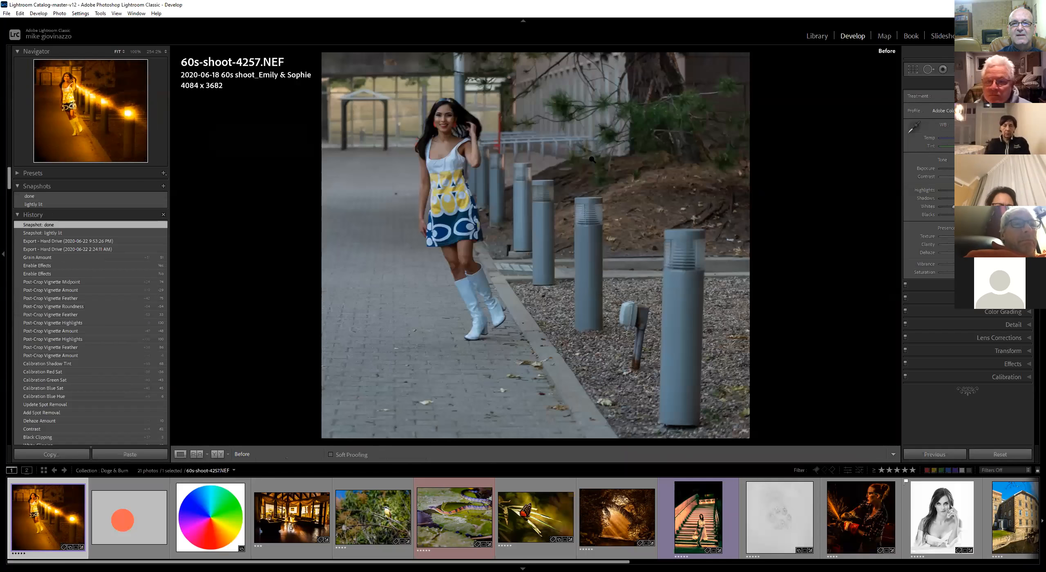
key(backslash)
key(backslash)
key(backslash)
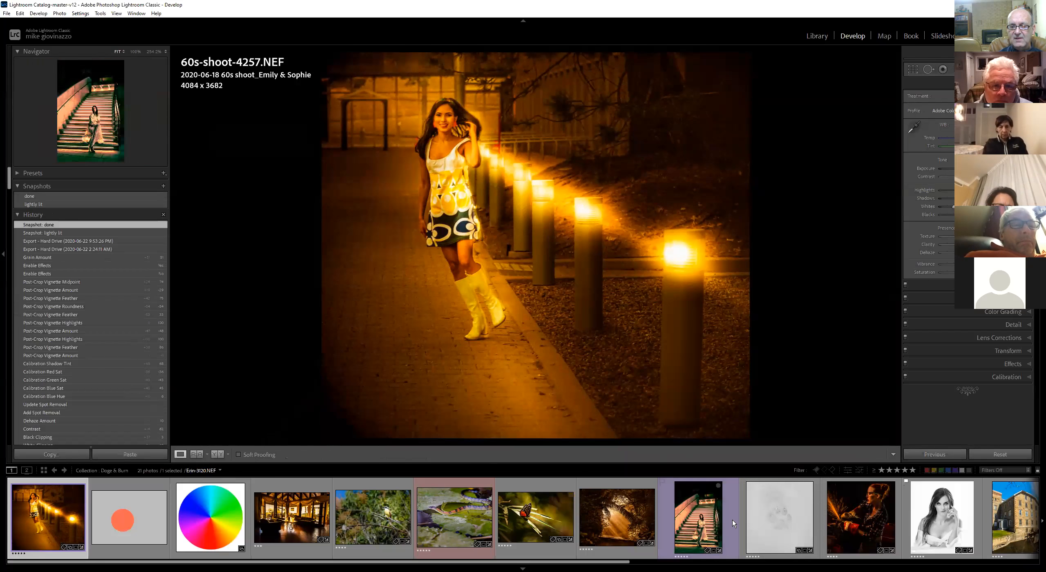
Open the MG-grace_0999 photo from the filmstrip and reset its Exposure
scroll(732, 520, down, 5)
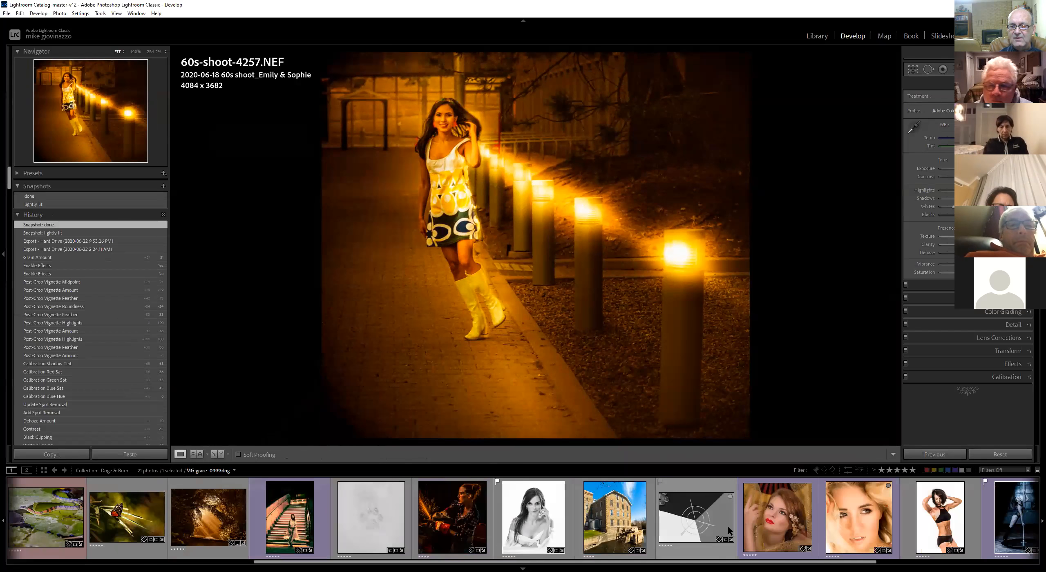
click(710, 517)
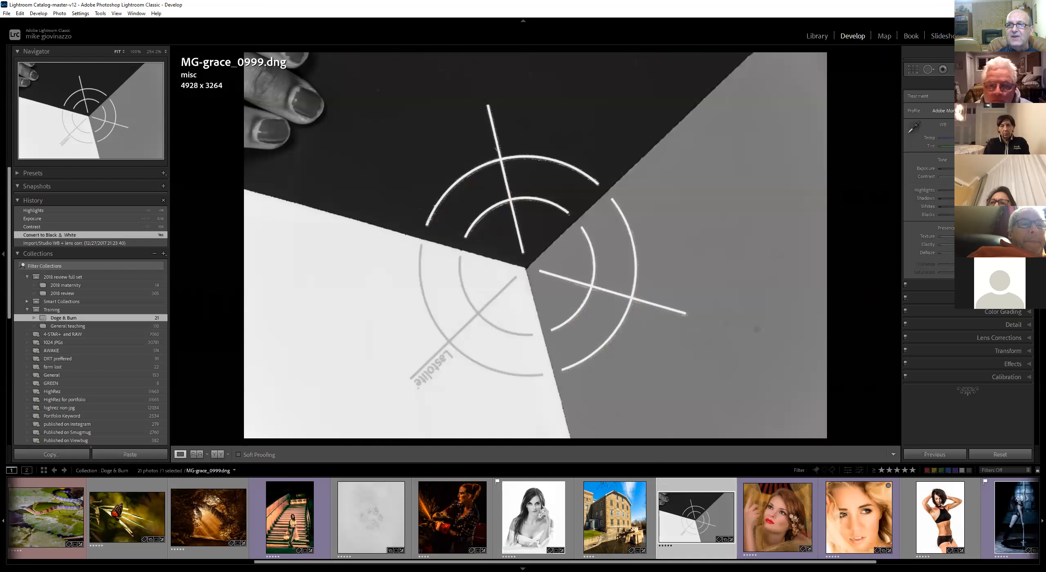
scroll(926, 229, up, 3)
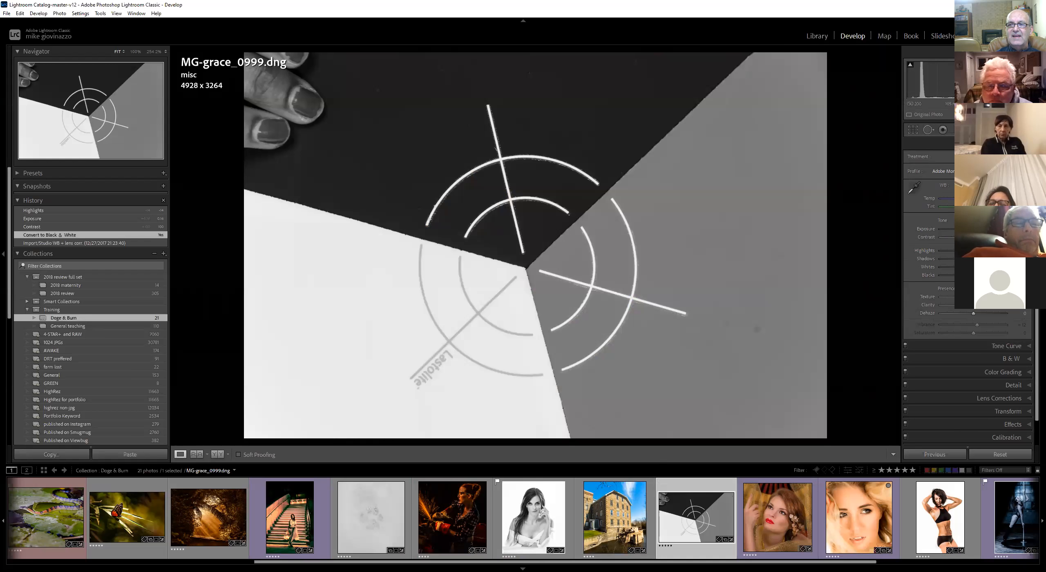
mouse_move(974, 229)
mouse_down()
mouse_move(952, 229)
mouse_move(980, 233)
mouse_up()
double_click(927, 229)
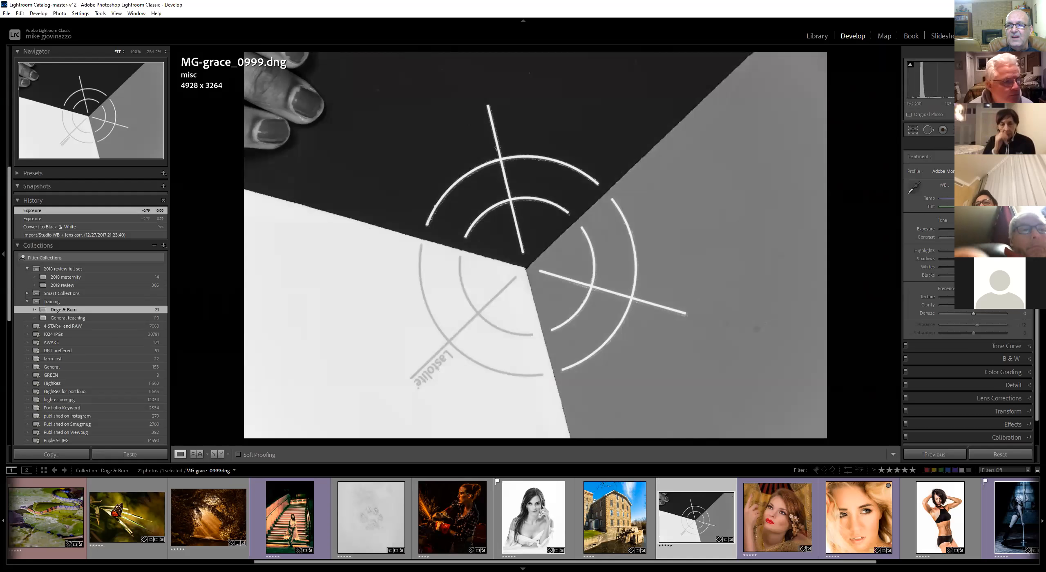
Activate the Adjustment Brush, paint a wavy stroke on the grey wedge, and lower its Exposure to darken it
key(k)
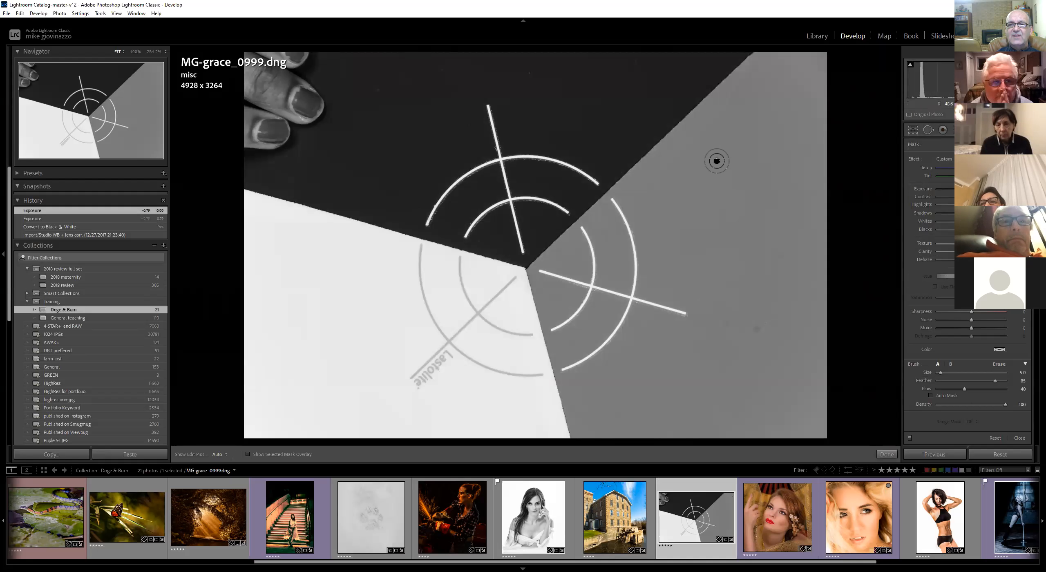
key(h)
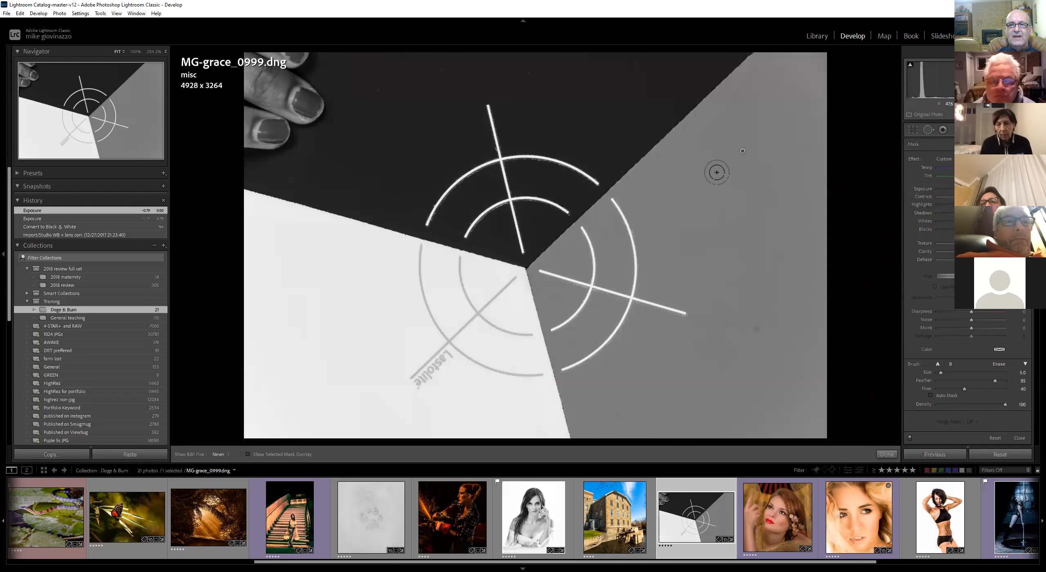
drag(704, 331, 720, 328)
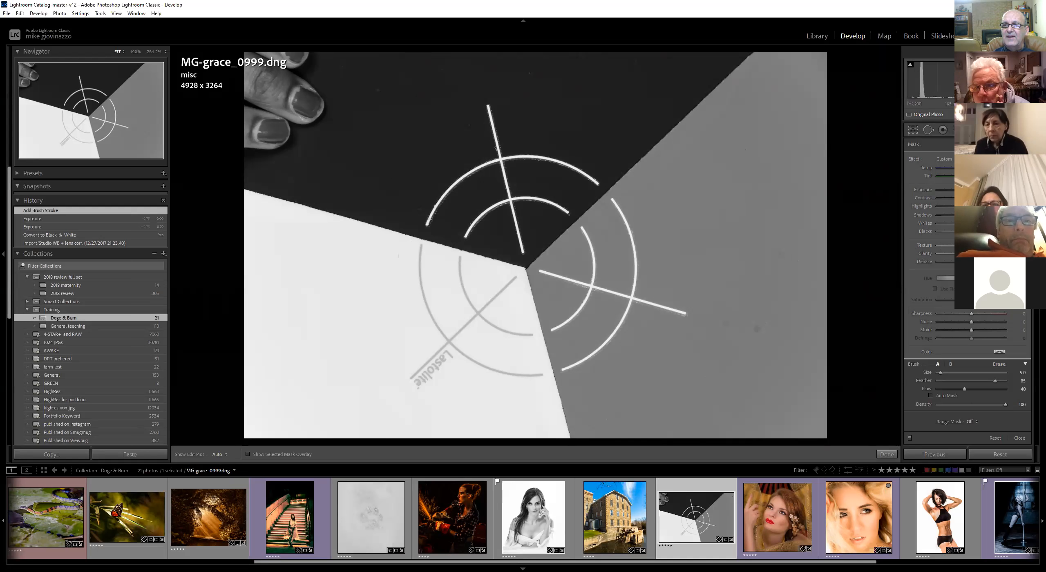
drag(744, 152, 700, 330)
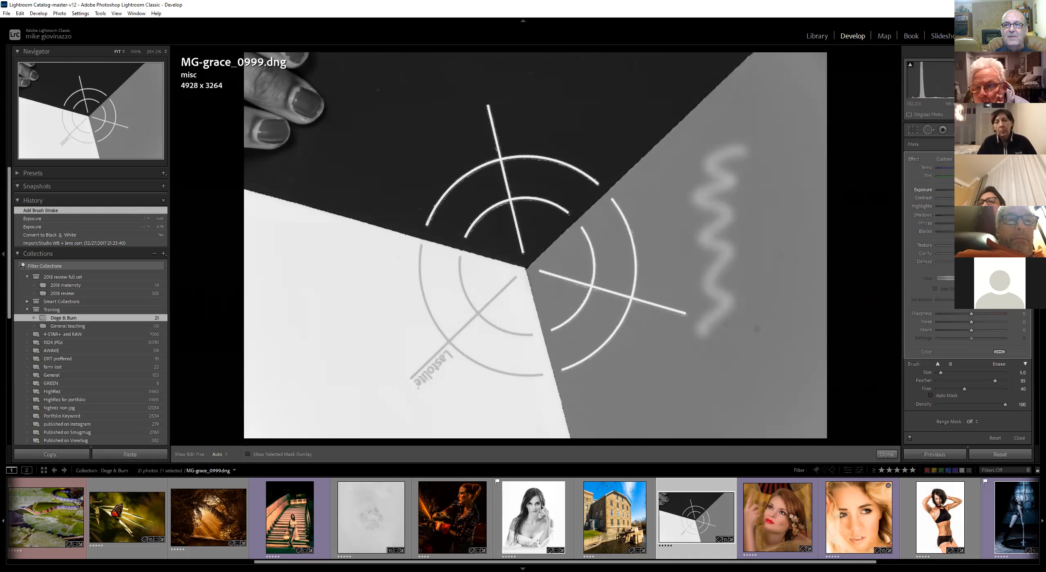
mouse_move(989, 190)
mouse_down()
mouse_move(930, 196)
mouse_move(965, 195)
mouse_move(940, 193)
mouse_move(949, 196)
mouse_up()
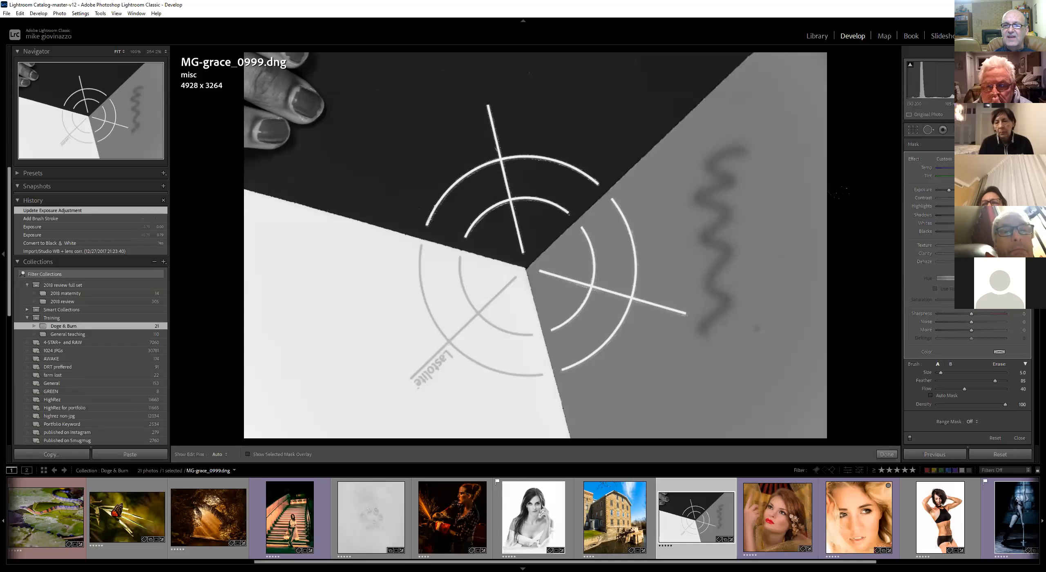
Move the brush adjustment's pin and delete that adjustment
mouse_move(741, 151)
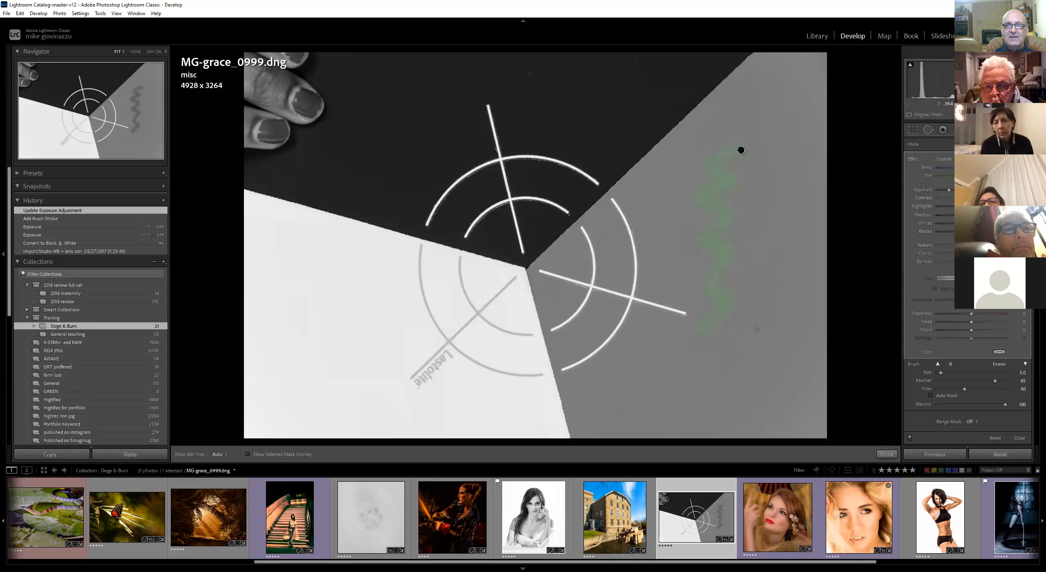
mouse_move(743, 151)
mouse_down()
mouse_move(759, 158)
mouse_move(766, 143)
mouse_move(753, 166)
mouse_up()
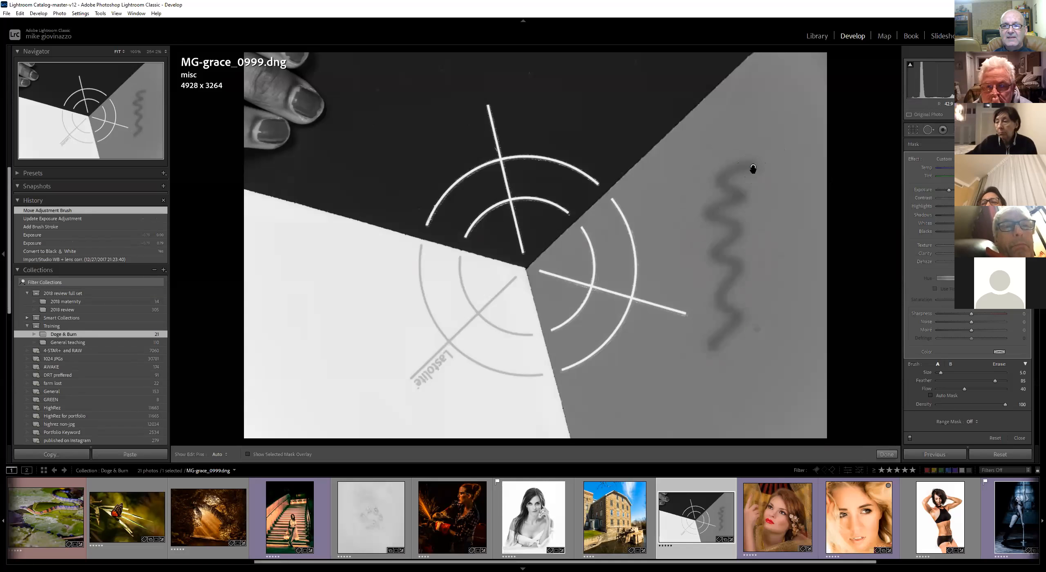
key(Delete)
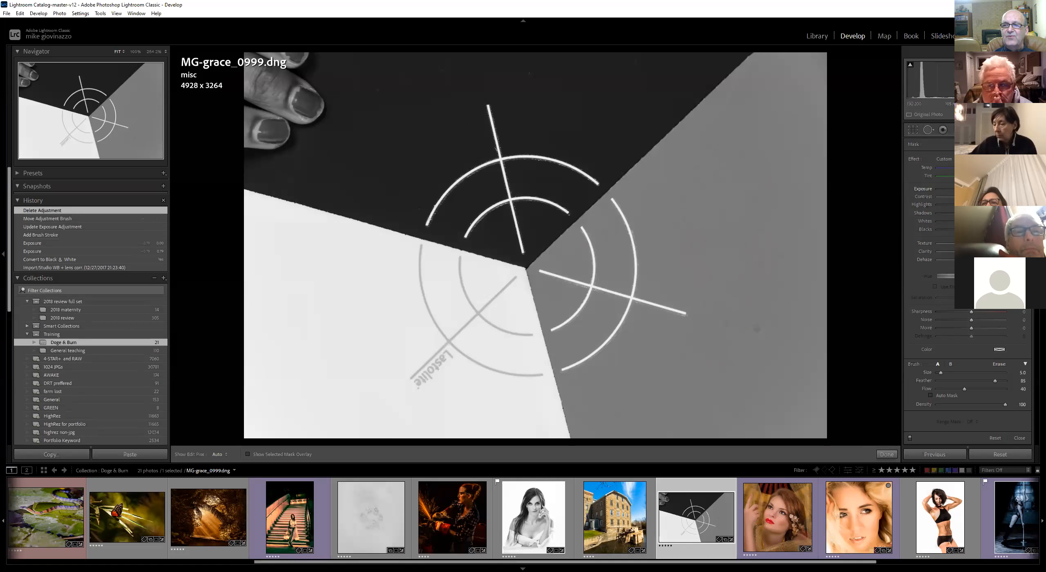
drag(971, 190, 932, 193)
key(h)
mouse_move(764, 164)
mouse_down()
mouse_move(716, 183)
mouse_move(707, 238)
mouse_move(793, 206)
mouse_move(747, 167)
mouse_move(712, 257)
mouse_up()
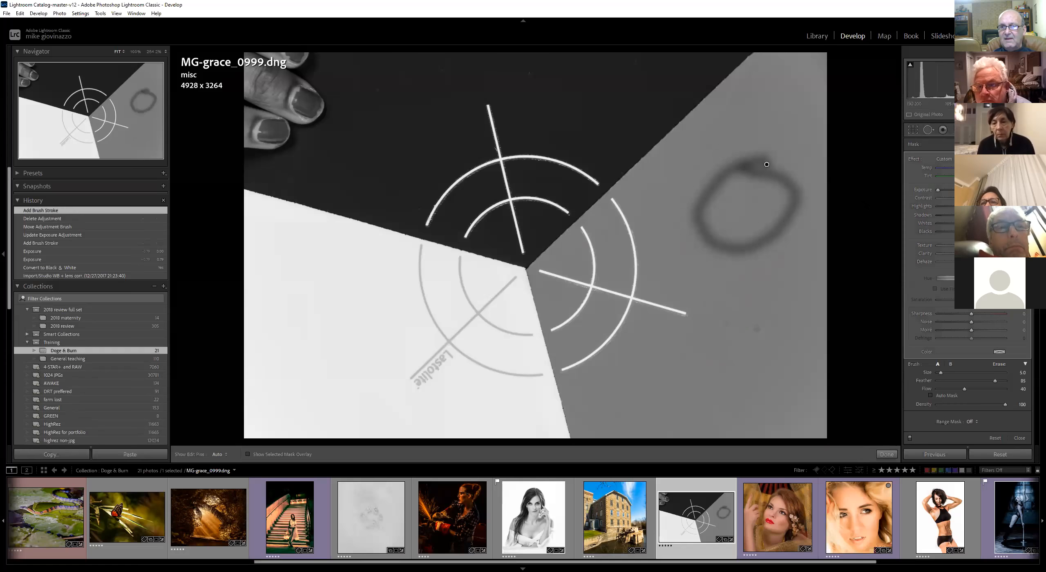
key(Delete)
Paint an S-shaped brush stroke on the grey wedge and raise its Exposure to lighten it
key(h)
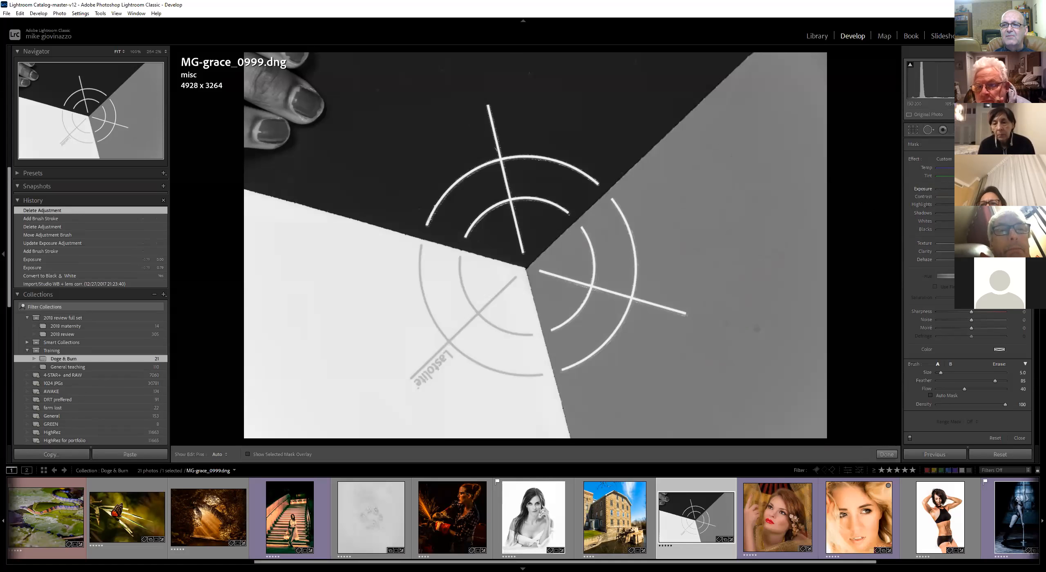
mouse_move(768, 152)
mouse_down()
mouse_move(759, 286)
mouse_move(731, 304)
mouse_up()
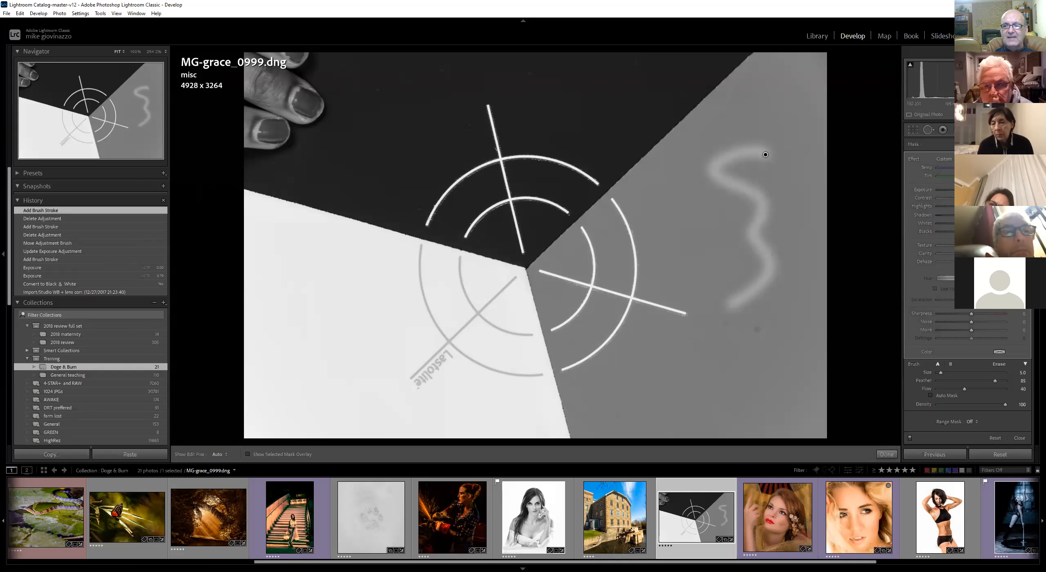
mouse_move(944, 198)
mouse_down()
mouse_move(919, 201)
mouse_move(980, 197)
mouse_up()
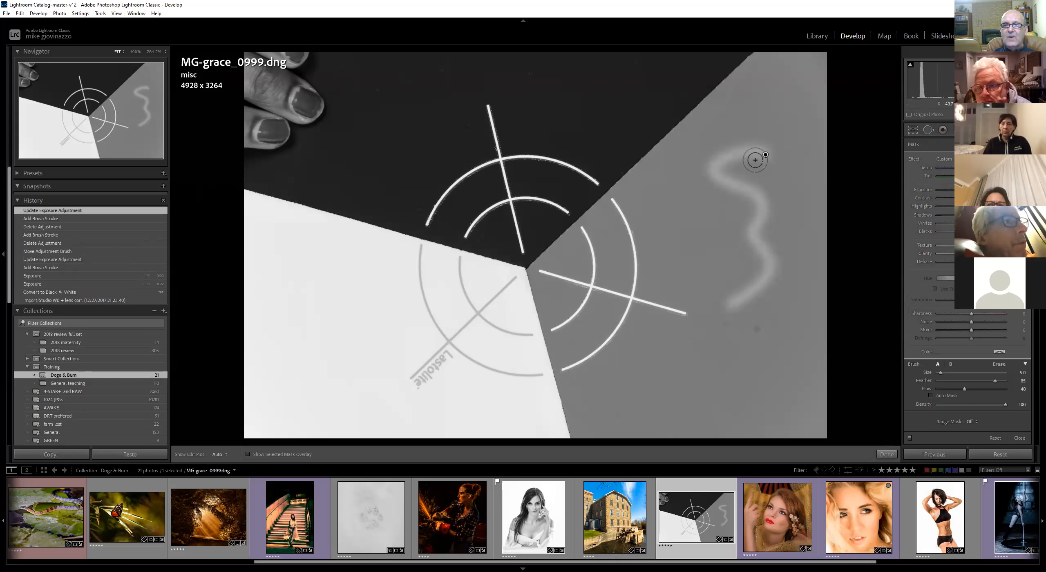
Add more lightening strokes beside the S, erase a band through them with the Erase brush, and return to brush A
mouse_move(765, 156)
mouse_down()
mouse_move(725, 196)
mouse_move(708, 233)
mouse_move(726, 221)
mouse_move(696, 287)
mouse_up()
drag(715, 280, 702, 318)
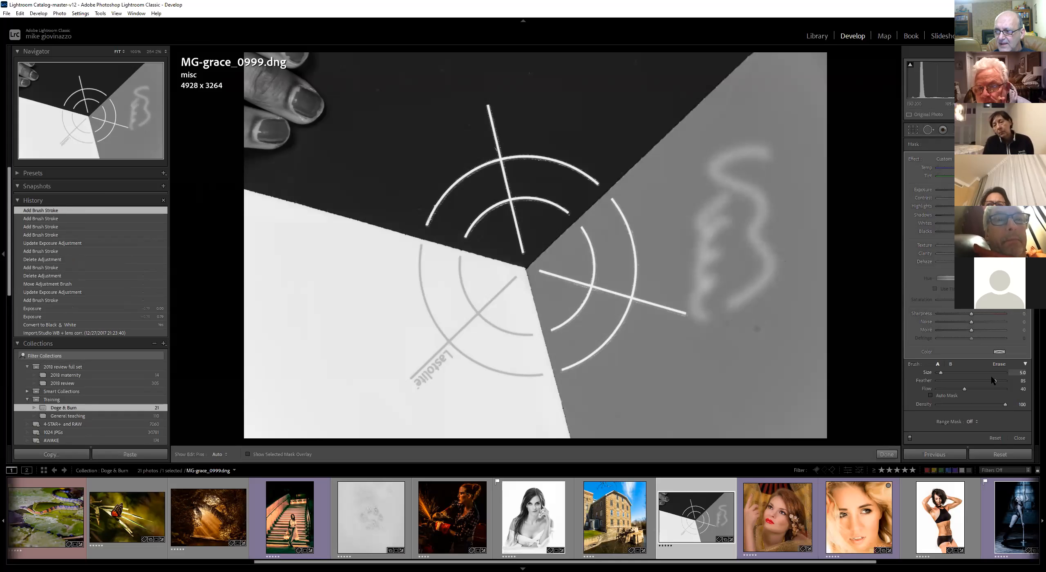
click(999, 364)
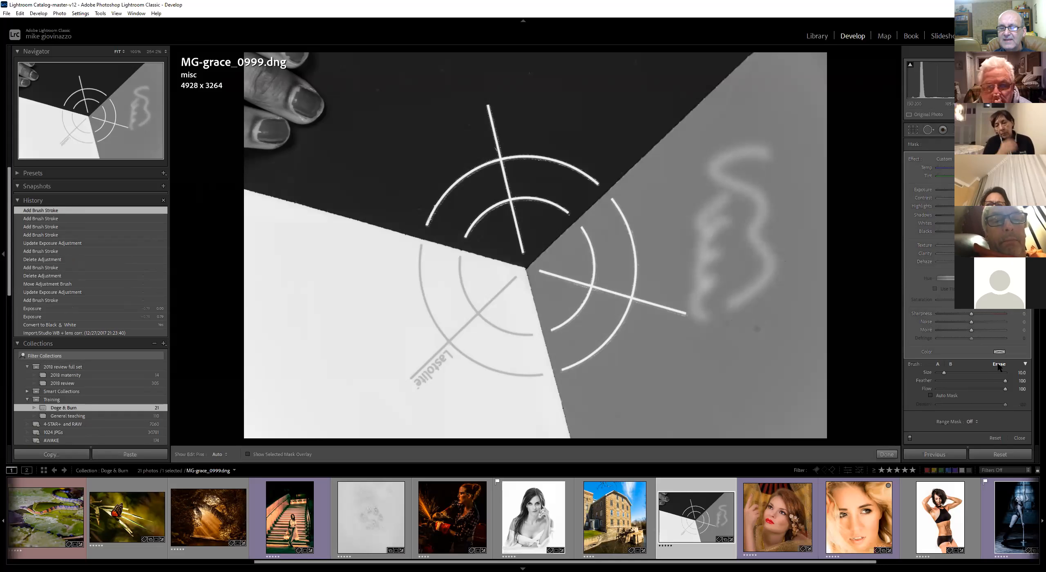
mouse_move(757, 263)
mouse_down()
mouse_move(754, 223)
mouse_move(700, 257)
mouse_move(693, 282)
mouse_up()
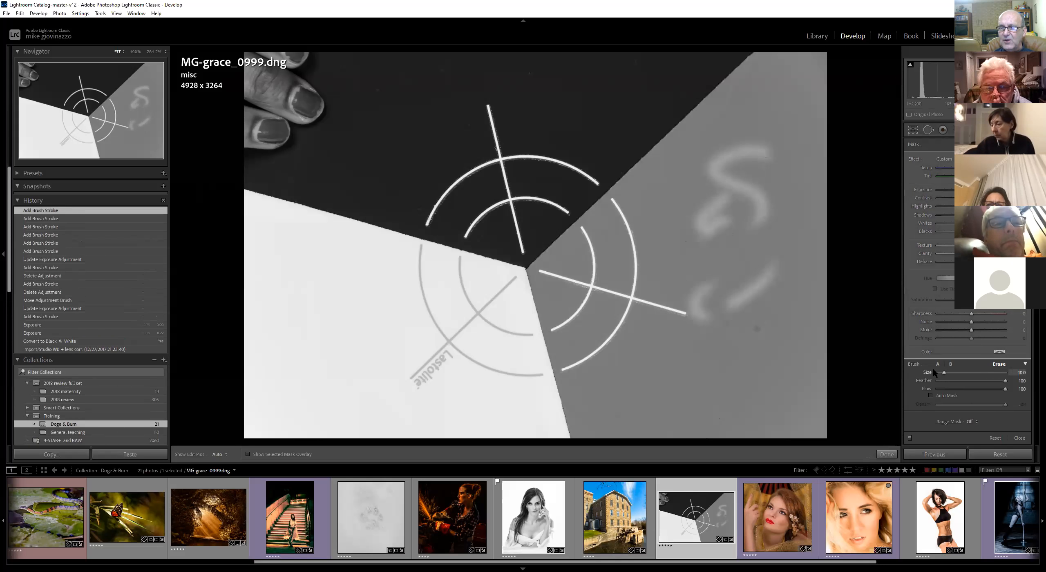
click(937, 365)
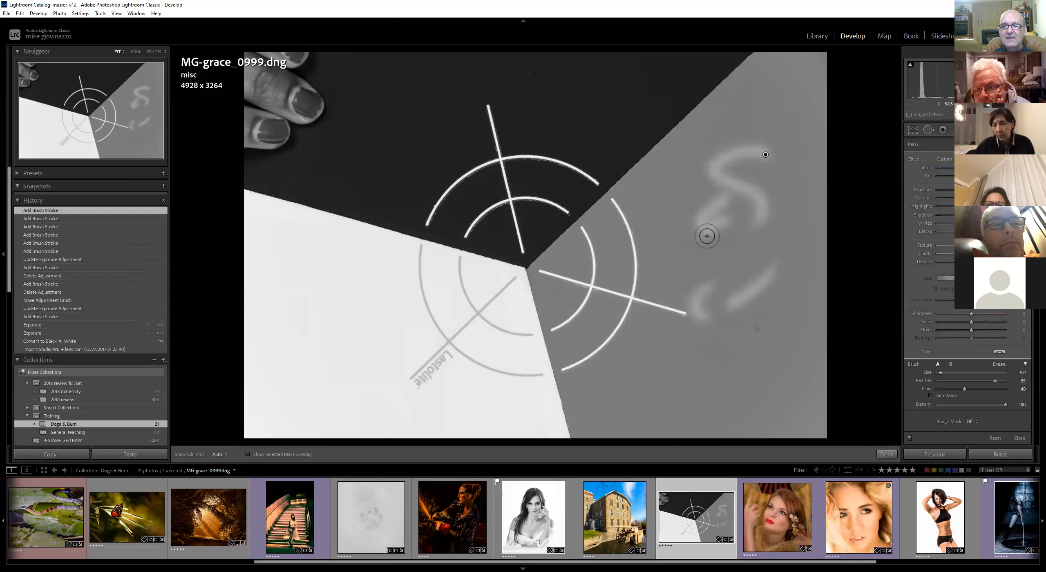
Paint further lightening strokes across the grey wedge, the black area and the white area
drag(709, 229, 707, 292)
drag(742, 227, 752, 300)
drag(783, 201, 781, 326)
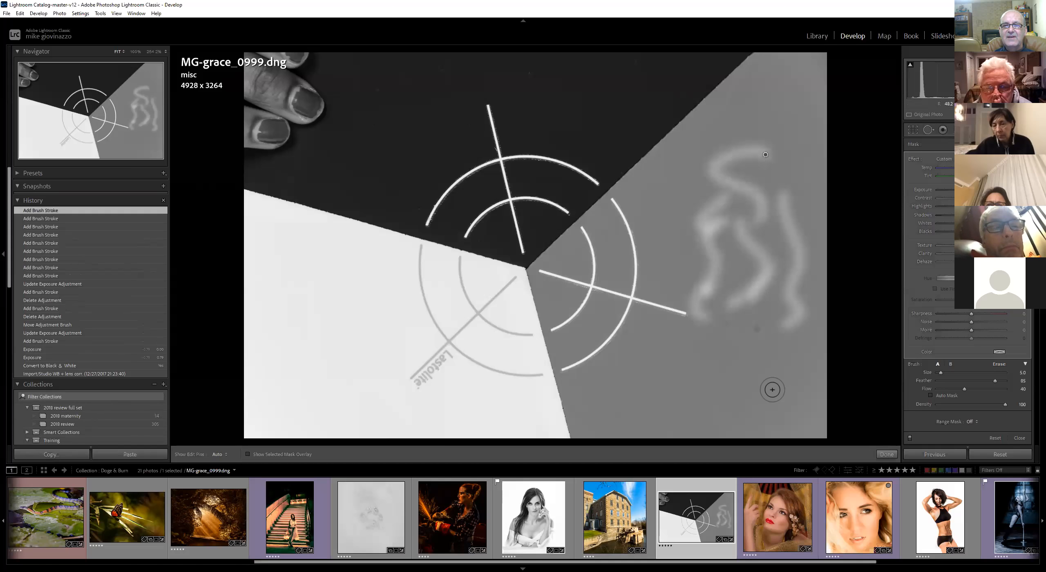
drag(588, 95, 583, 138)
mouse_move(324, 271)
mouse_down()
mouse_move(345, 296)
mouse_move(329, 358)
mouse_up()
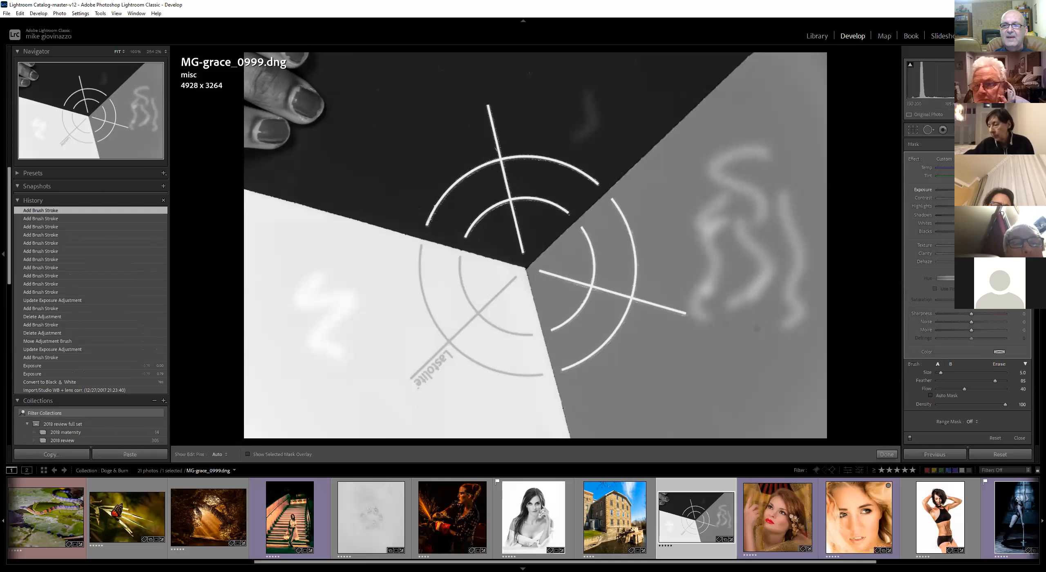
Apply the WHITE effect preset to the brush adjustment
click(945, 159)
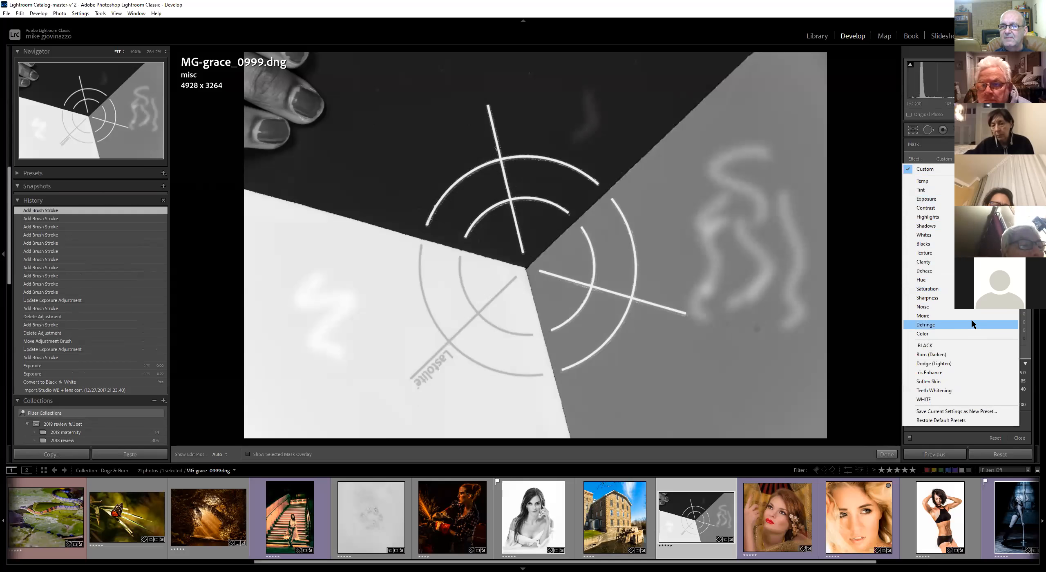
click(950, 396)
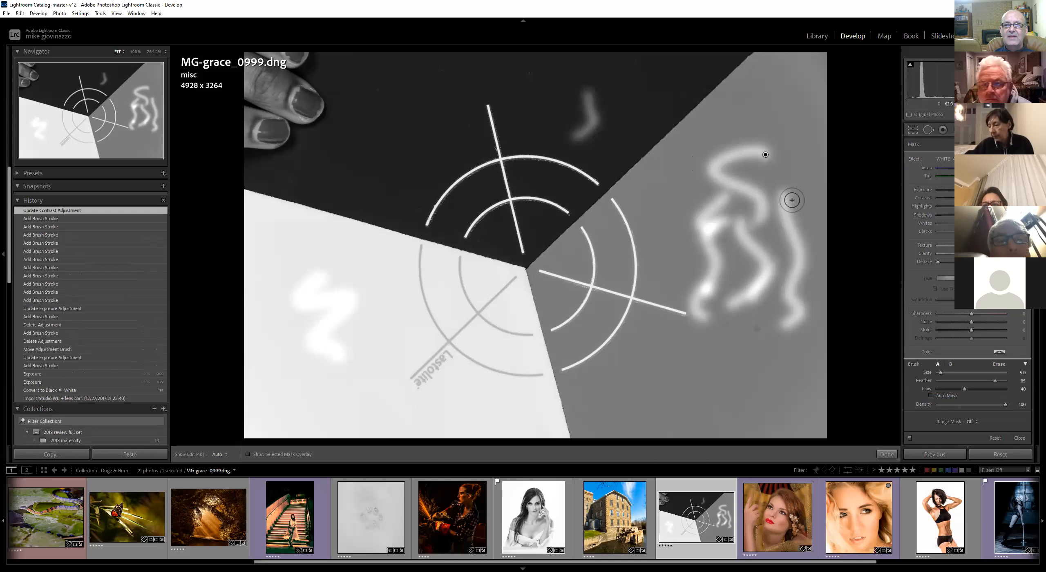
click(952, 160)
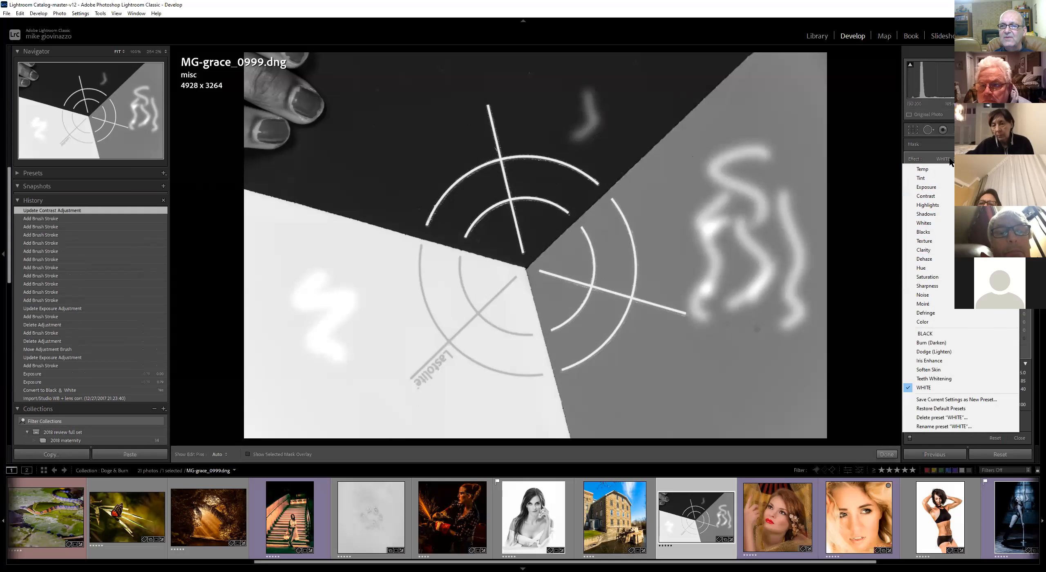
click(940, 387)
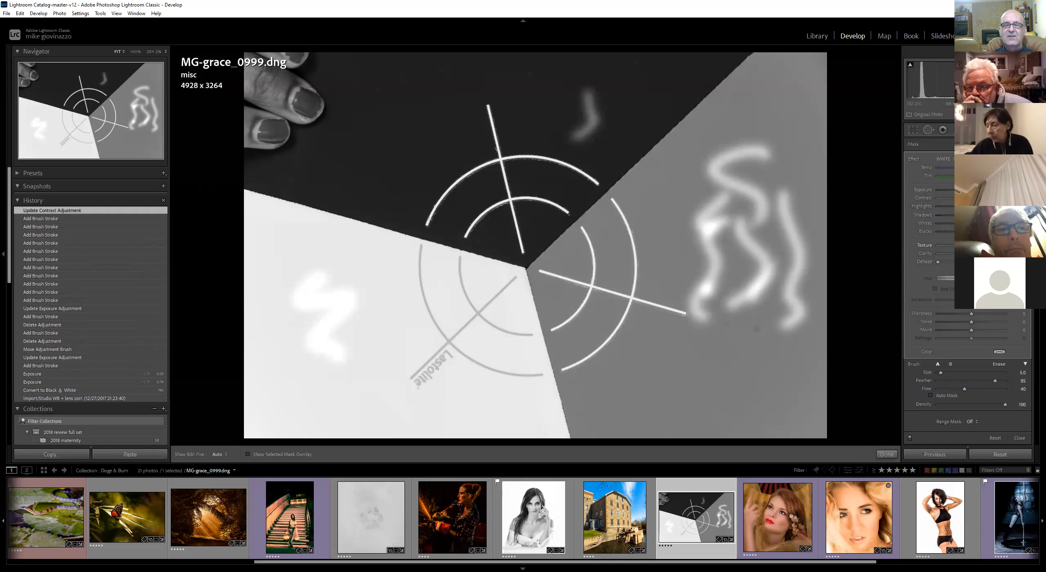
Switch the brush effect to the BLACK preset, then delete the painted adjustment
click(949, 159)
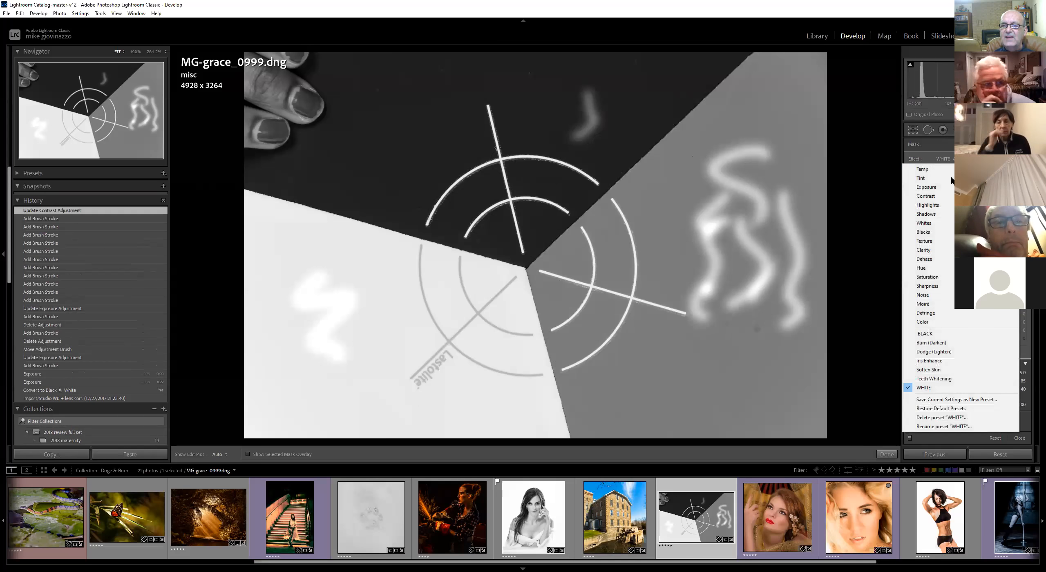
click(941, 332)
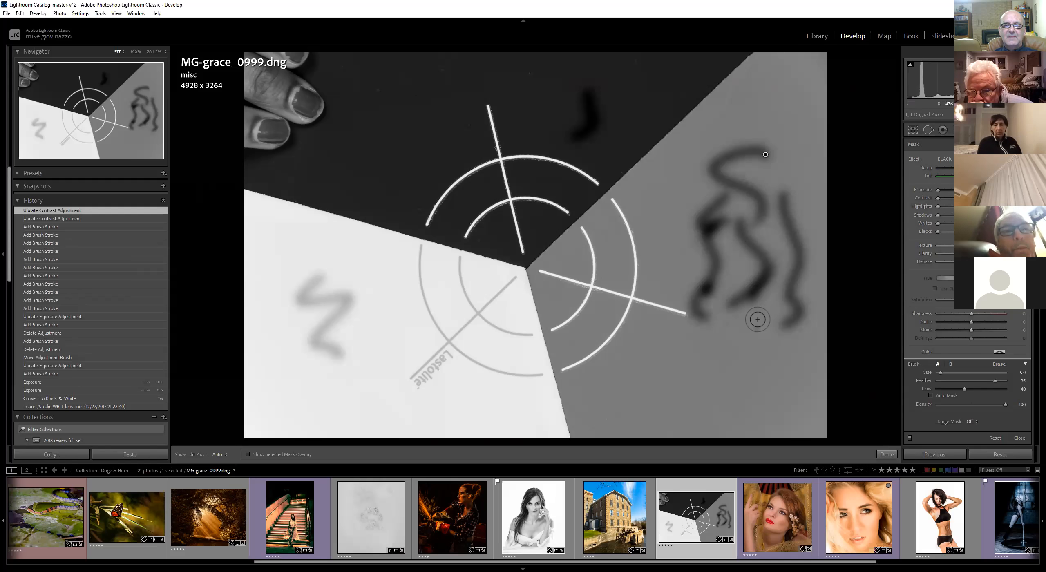
drag(767, 155, 757, 159)
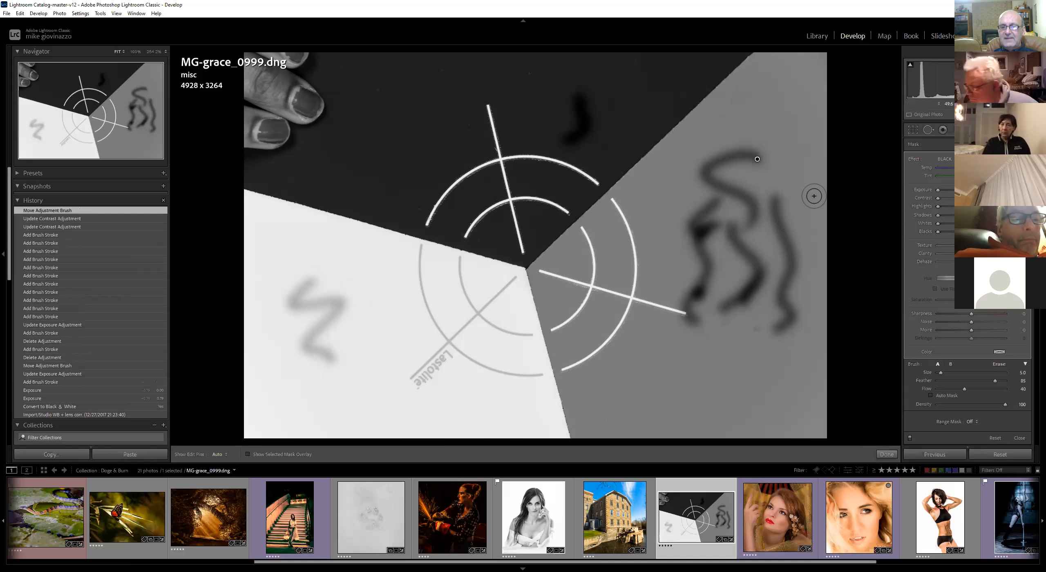
key(Delete)
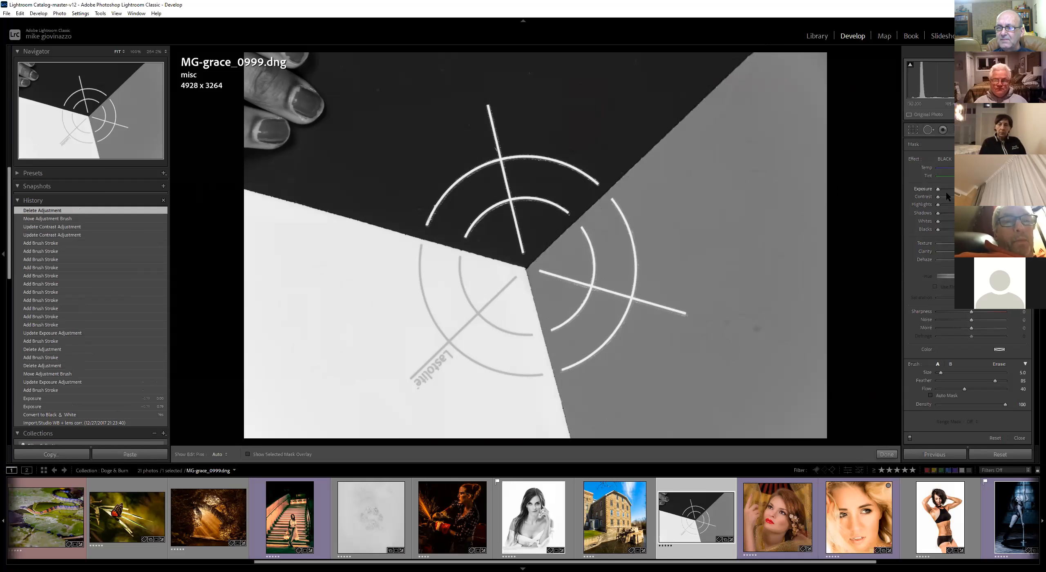
Enlarge the brush to about 60 and paint over the grey wedge to darken it to black
drag(950, 373, 964, 371)
mouse_move(710, 216)
mouse_down()
mouse_move(770, 151)
mouse_move(643, 295)
mouse_move(577, 299)
mouse_move(672, 421)
mouse_move(765, 326)
mouse_move(820, 173)
mouse_move(789, 79)
mouse_move(724, 107)
mouse_move(609, 239)
mouse_move(568, 253)
mouse_move(771, 80)
mouse_up()
mouse_move(789, 171)
mouse_down()
mouse_move(809, 368)
mouse_move(768, 417)
mouse_move(560, 344)
mouse_move(584, 429)
mouse_up()
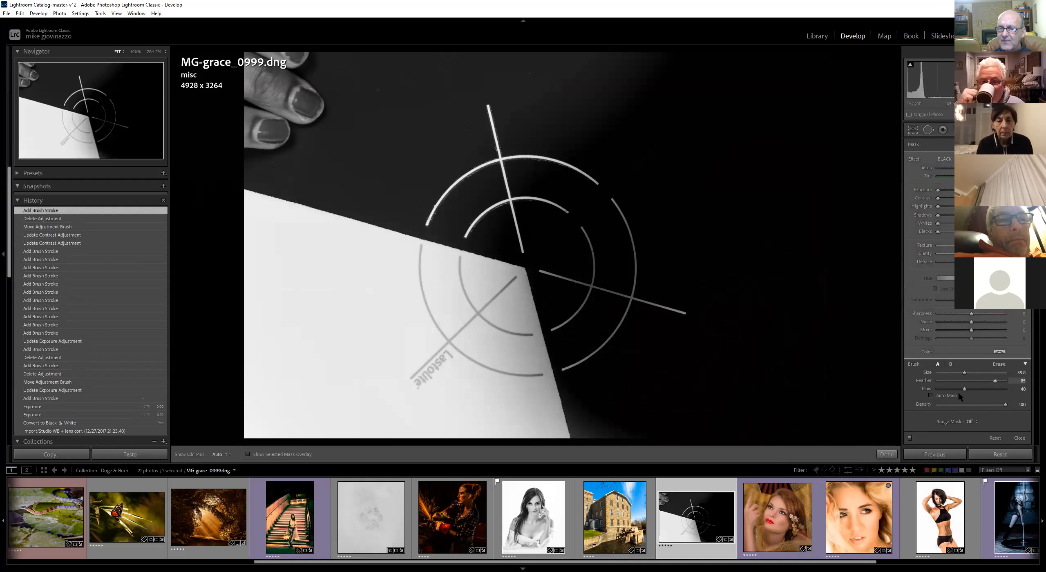
Enable Auto Mask for the brush and hide the adjustment pins
click(930, 395)
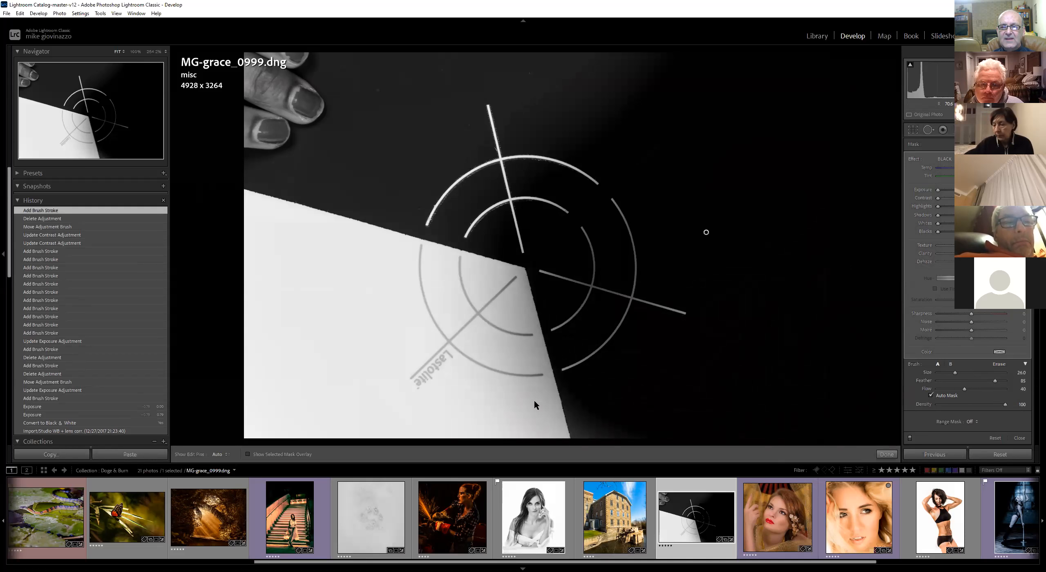
key(h)
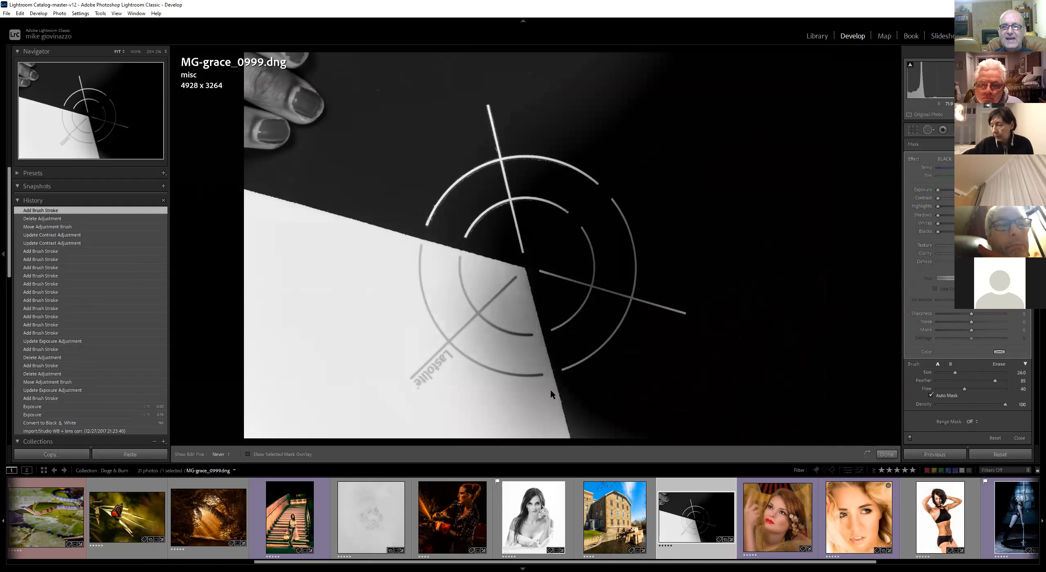
Paint a short stroke near the wedge edge and turn off Auto Mask for the brush
drag(551, 394, 507, 371)
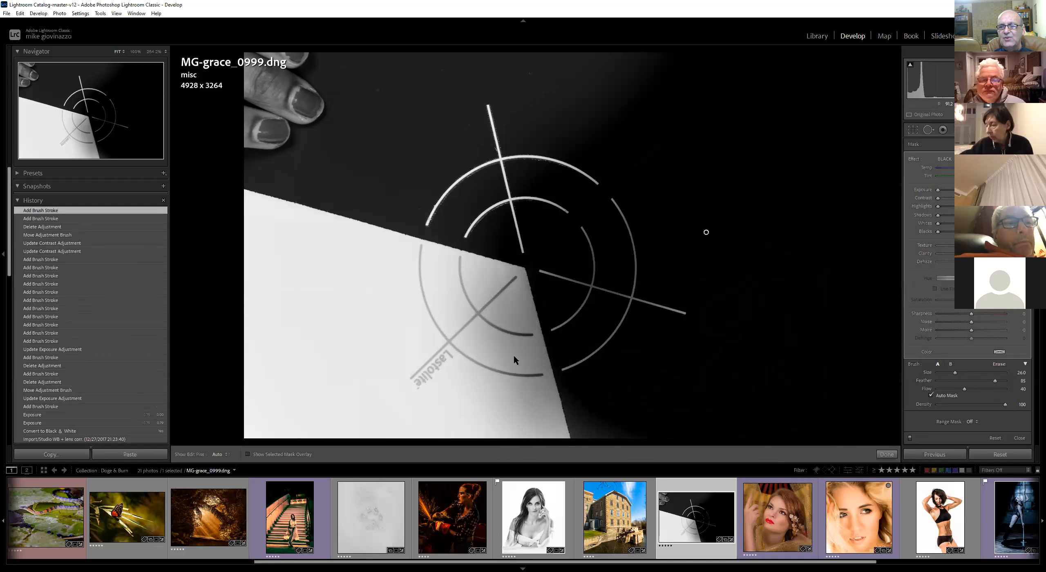
click(931, 396)
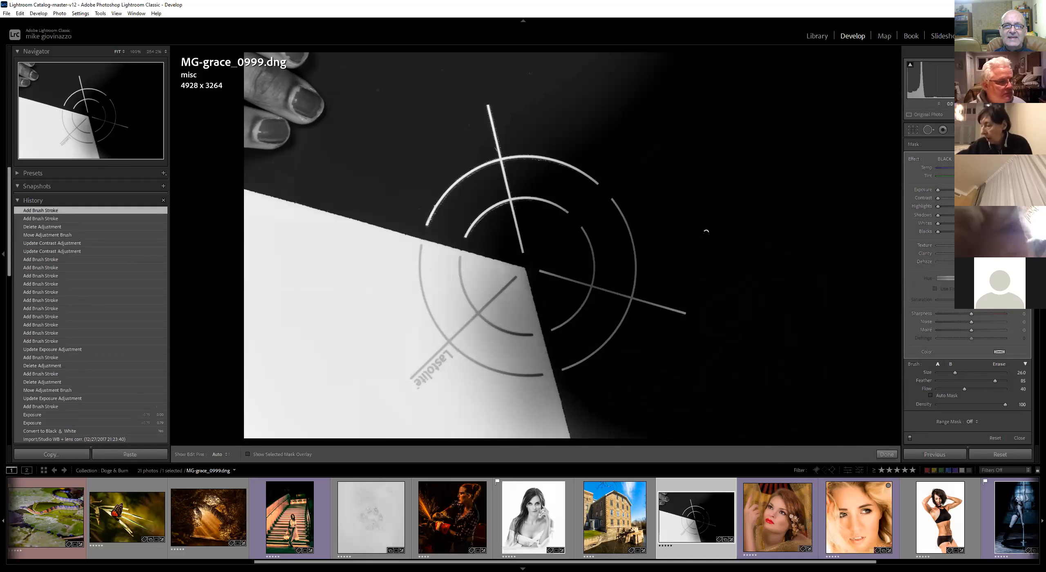
Select the brush adjustment's pin and delete the adjustment
mouse_move(705, 232)
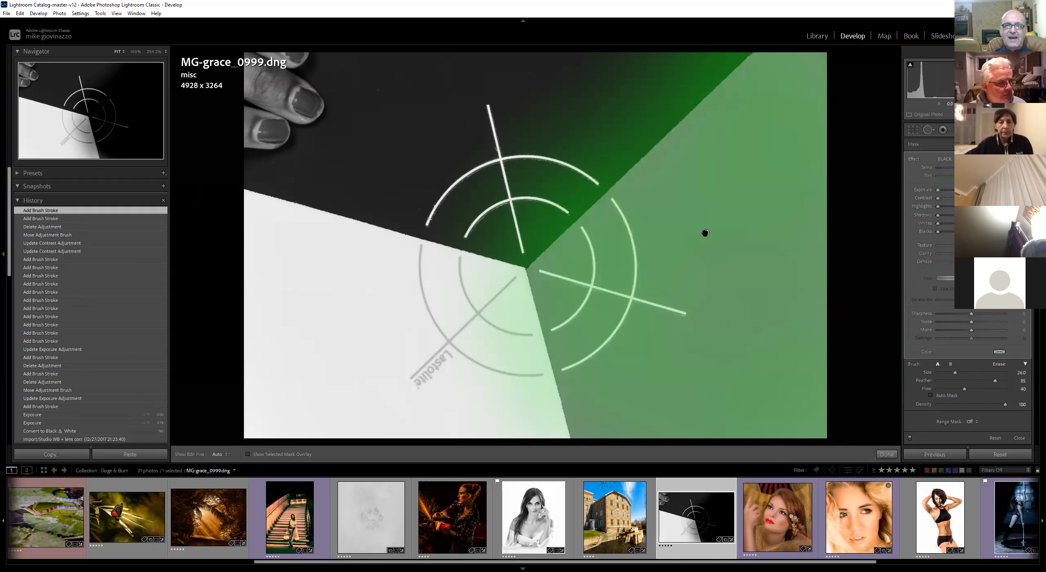
mouse_move(707, 232)
mouse_down()
mouse_move(413, 257)
mouse_move(717, 219)
mouse_move(453, 229)
mouse_move(715, 307)
mouse_move(551, 217)
mouse_move(752, 224)
mouse_move(577, 236)
mouse_move(738, 229)
mouse_move(708, 212)
mouse_move(696, 258)
mouse_up()
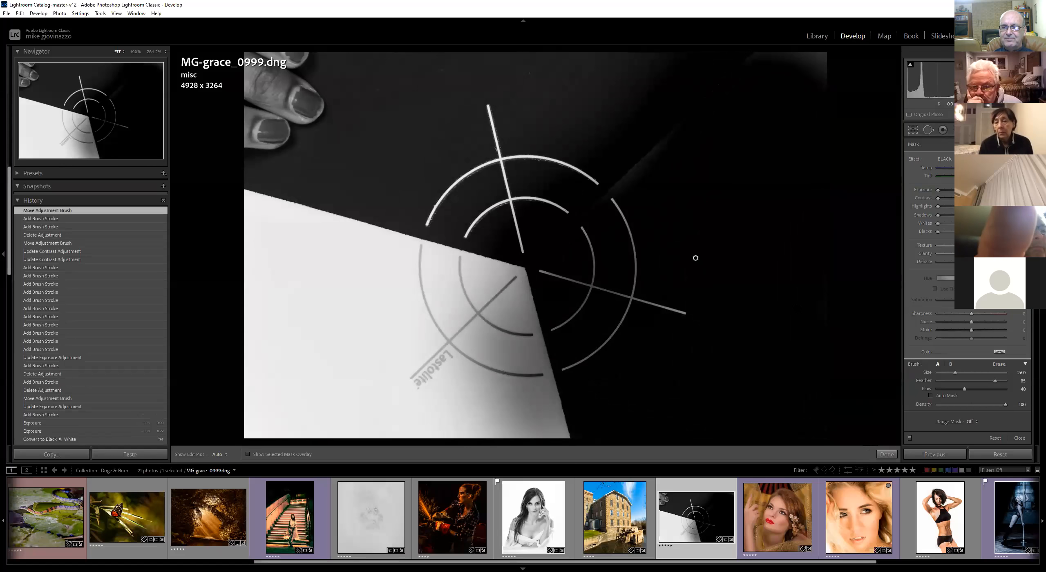
key(Delete)
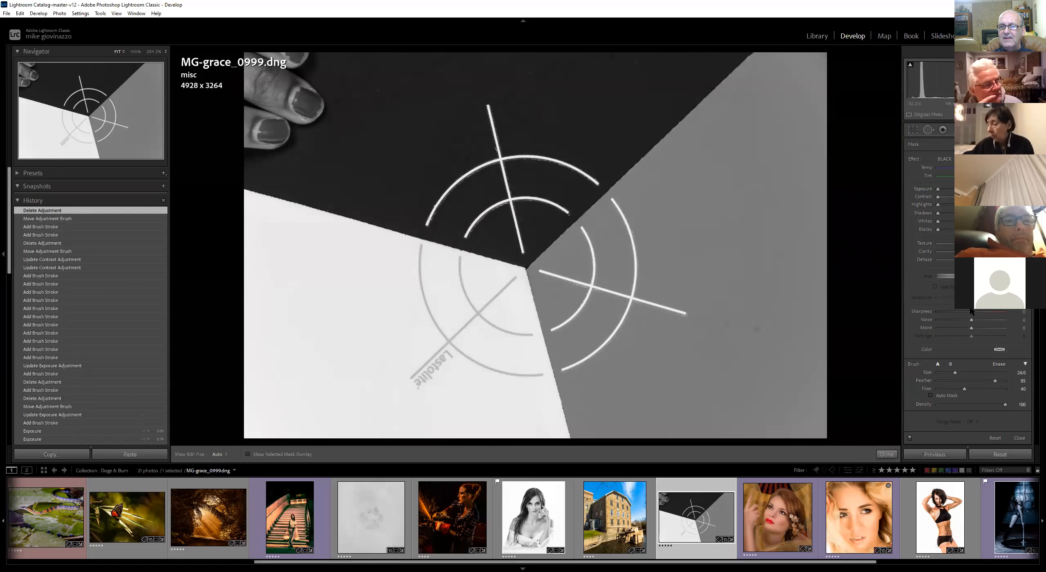
Shrink the brush and paint a thin dark line down the grey wedge
scroll(871, 367, down, 8)
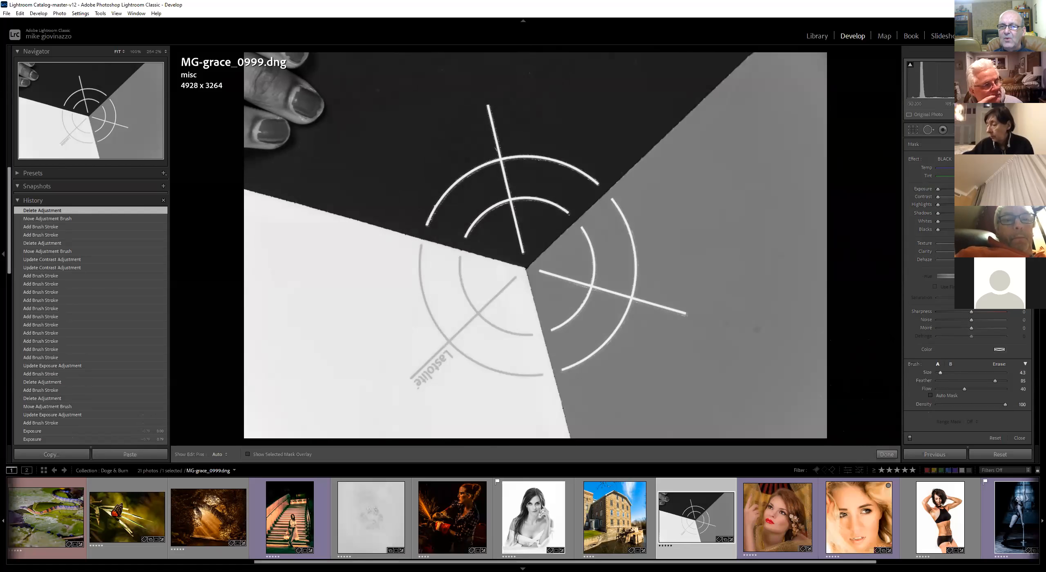
drag(743, 177, 708, 288)
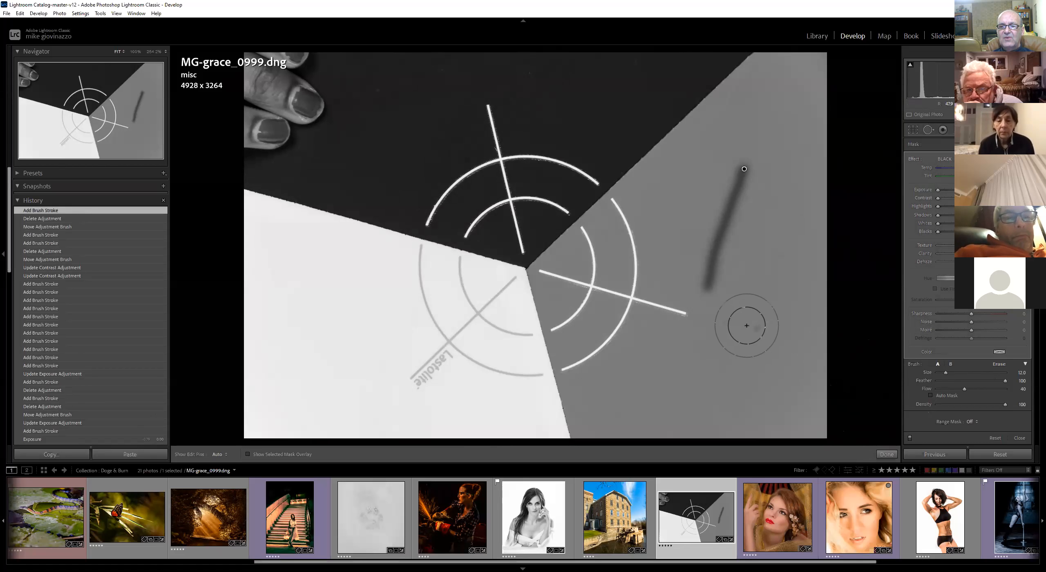
Resize the brush to about 15 and paint a soft dark spot in the grey wedge
scroll(746, 323, down, 3)
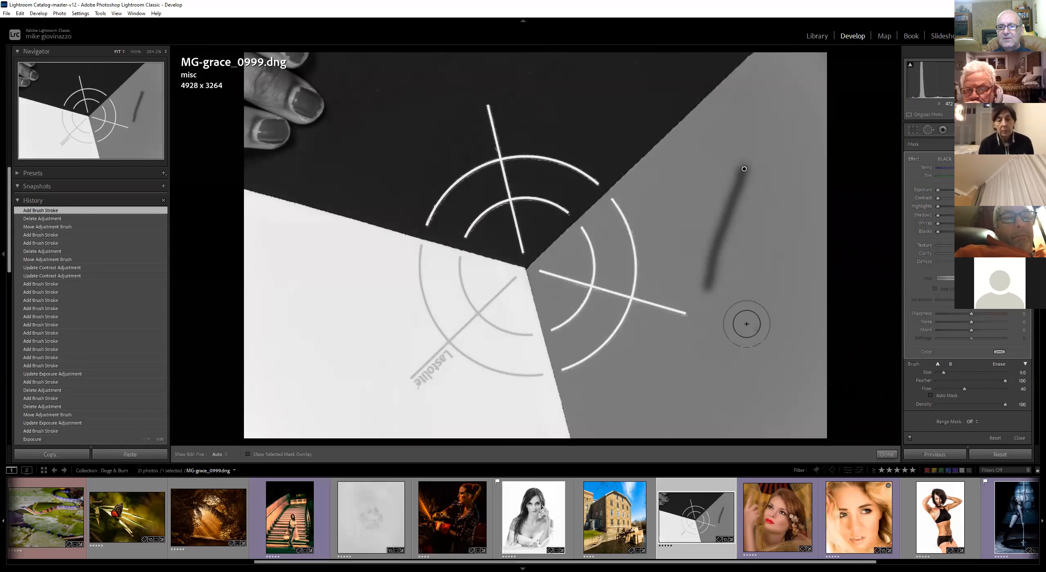
drag(941, 373, 952, 373)
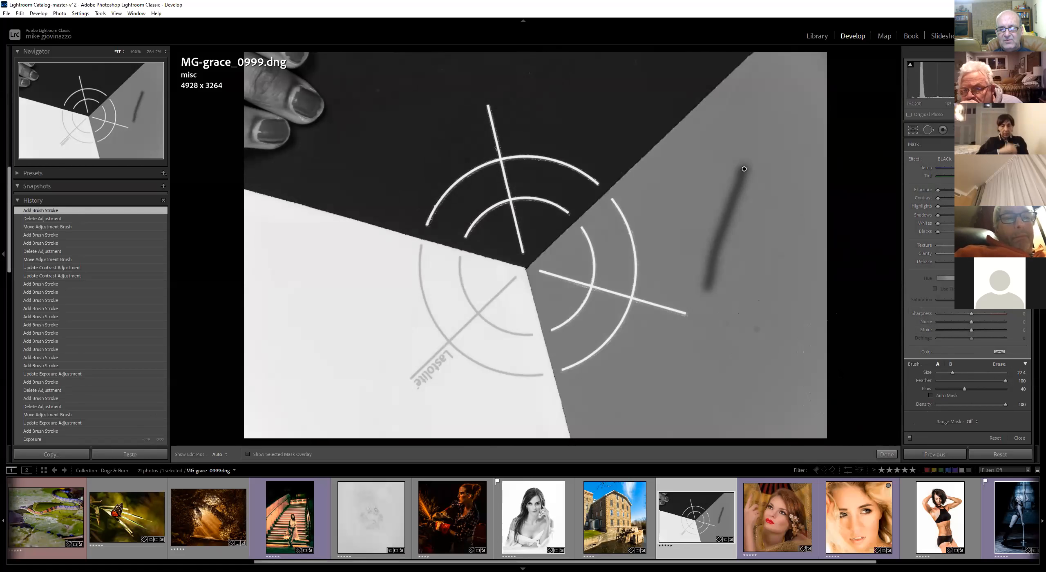
scroll(837, 372, down, 3)
scroll(837, 371, up, 4)
scroll(835, 372, up, 1)
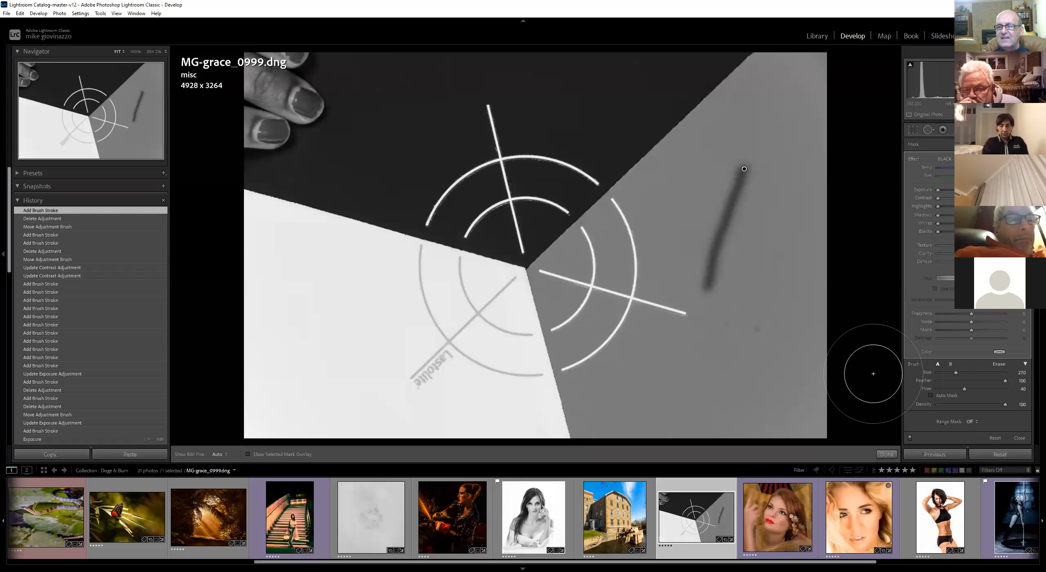
drag(955, 373, 947, 375)
key(h)
click(759, 295)
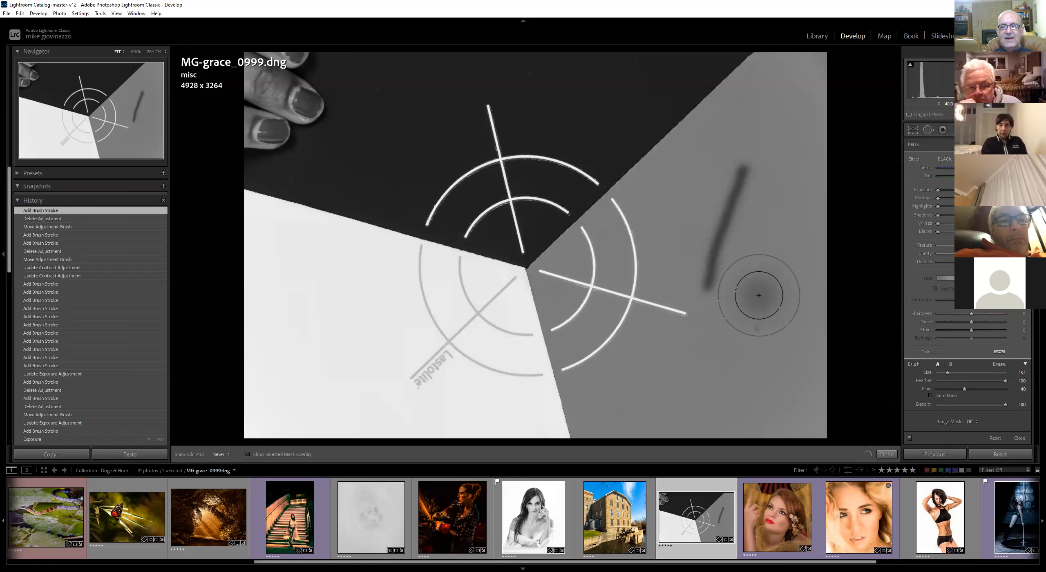
mouse_move(759, 295)
mouse_down()
mouse_move(739, 379)
mouse_move(752, 312)
mouse_up()
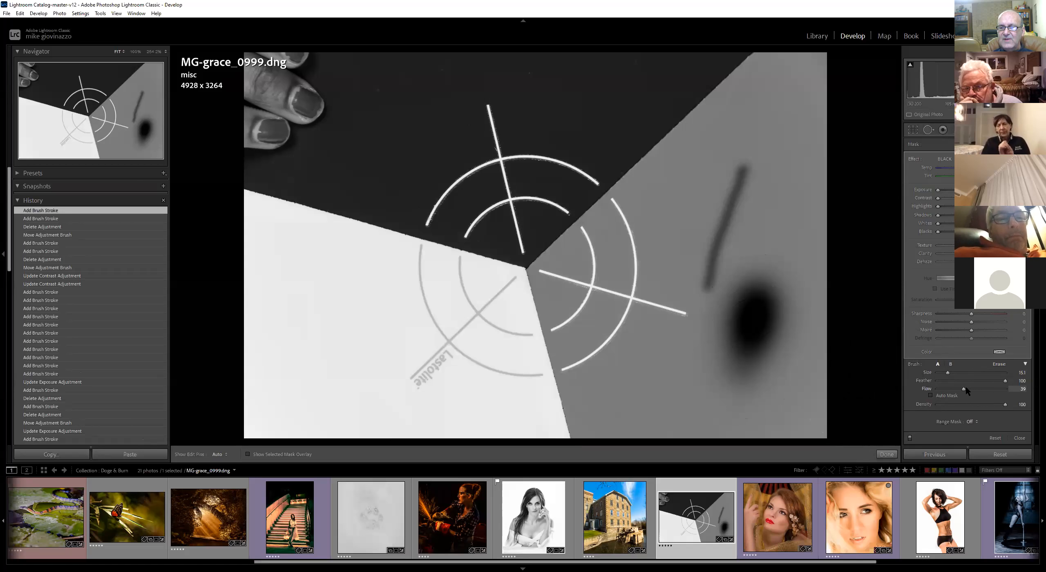
Set the brush Flow to 100 and paint a solid black spot in the lower grey wedge
drag(949, 389, 928, 393)
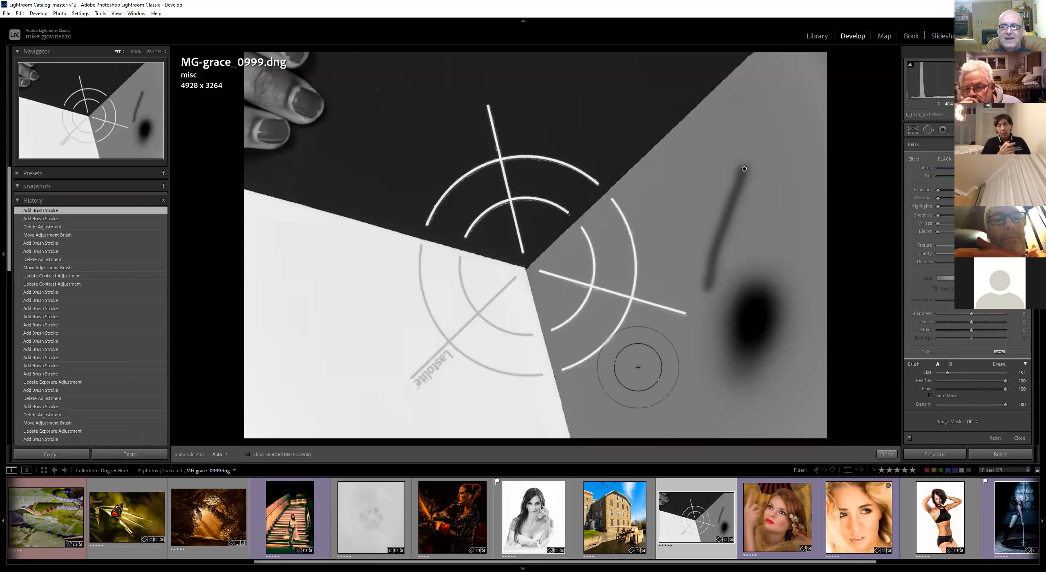
drag(653, 362, 670, 429)
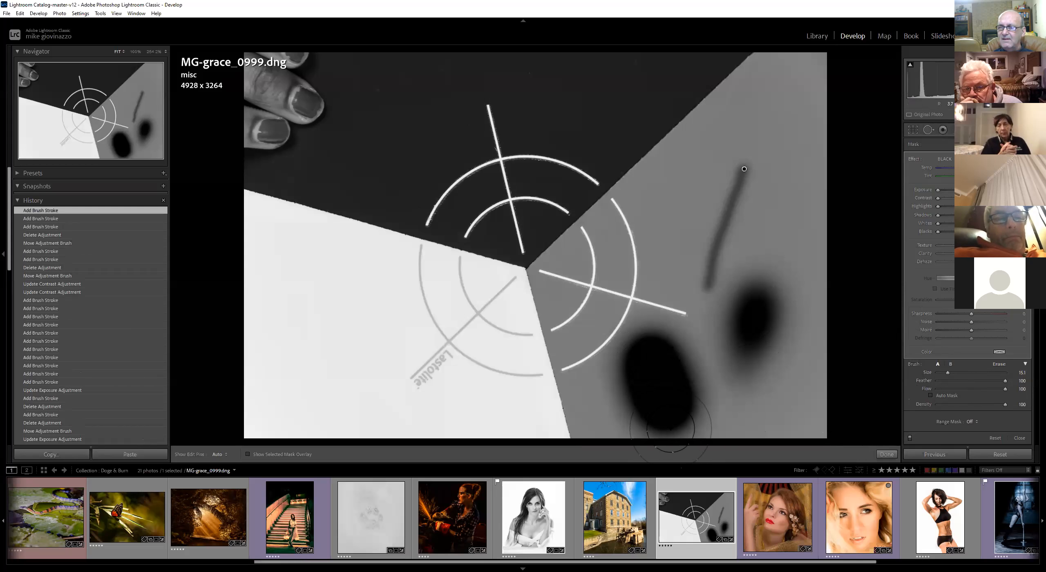
Set Feather to 0, brush size to 10, and paint a hard-edged black stroke in the upper grey wedge
drag(1005, 381, 922, 385)
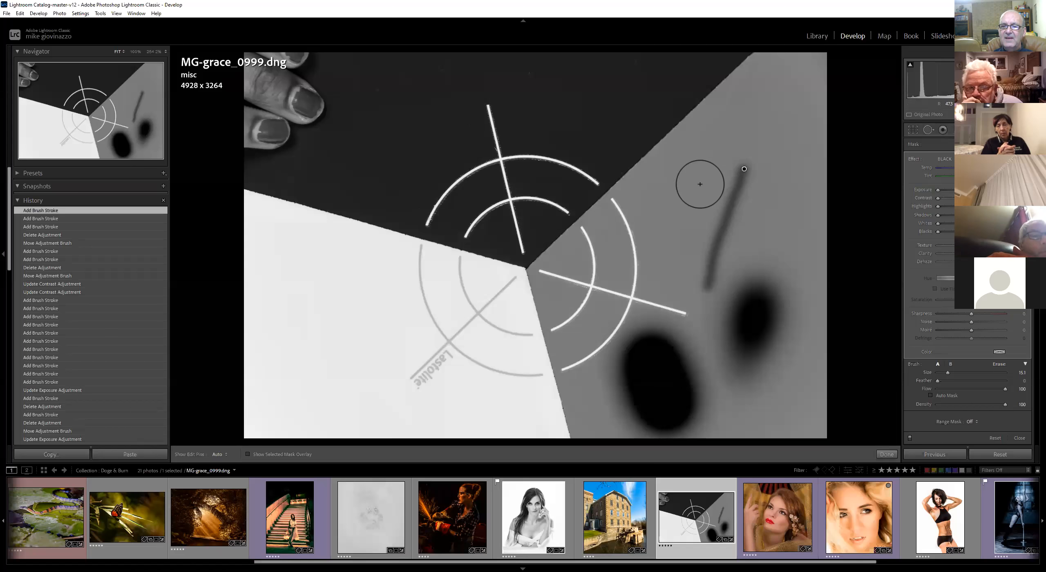
scroll(702, 158, down, 5)
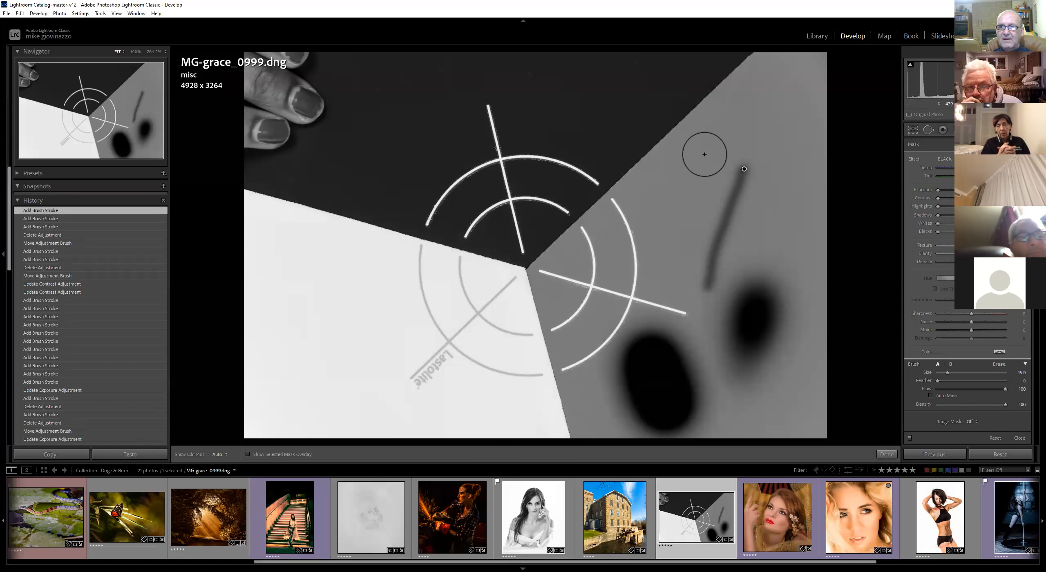
key(h)
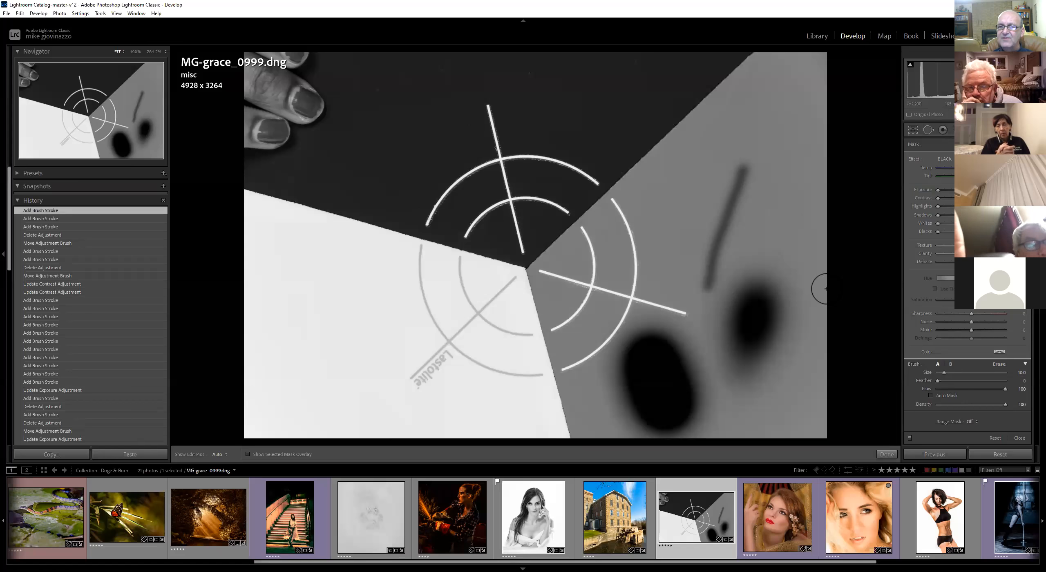
drag(722, 129, 665, 173)
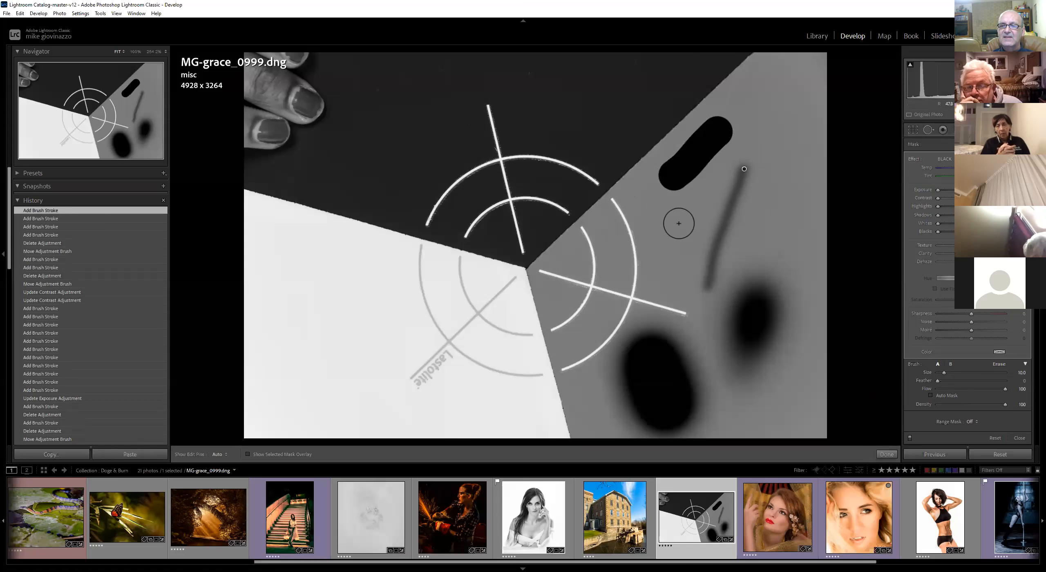
Set Feather back to 100 and paint several soft black strokes across the grey wedge
drag(938, 381, 1007, 381)
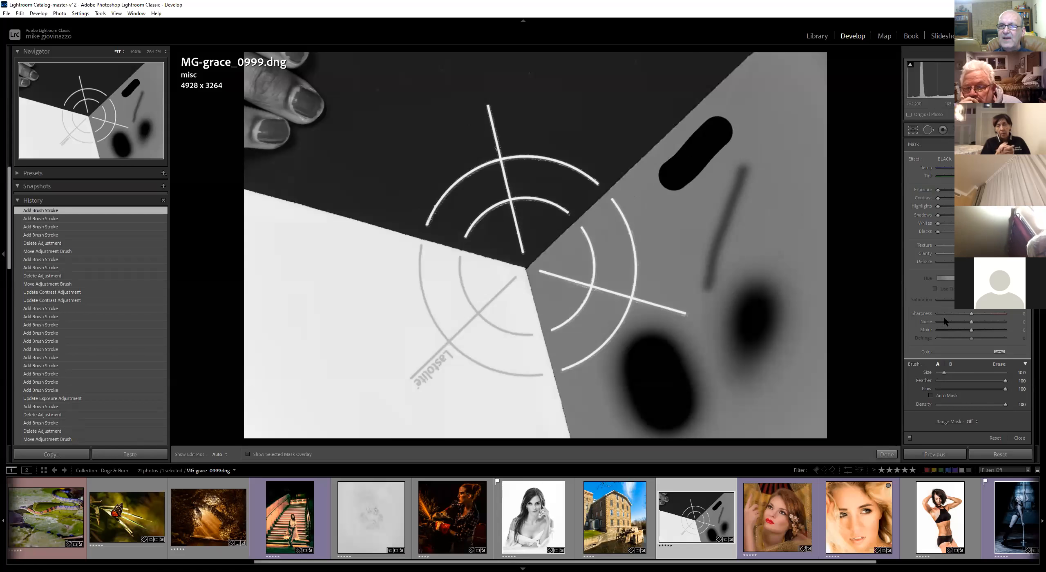
drag(783, 126, 715, 199)
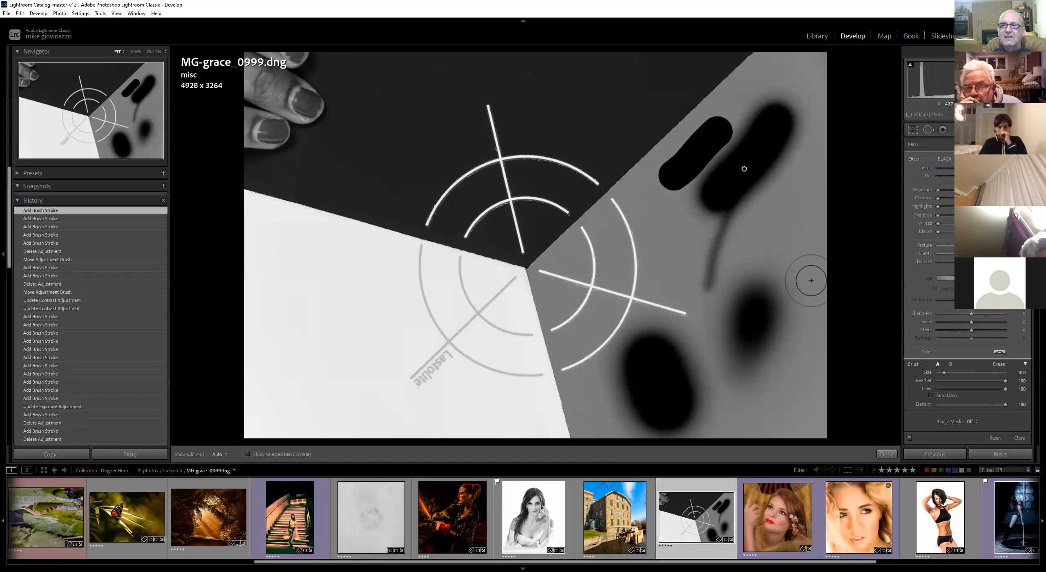
drag(782, 202, 763, 232)
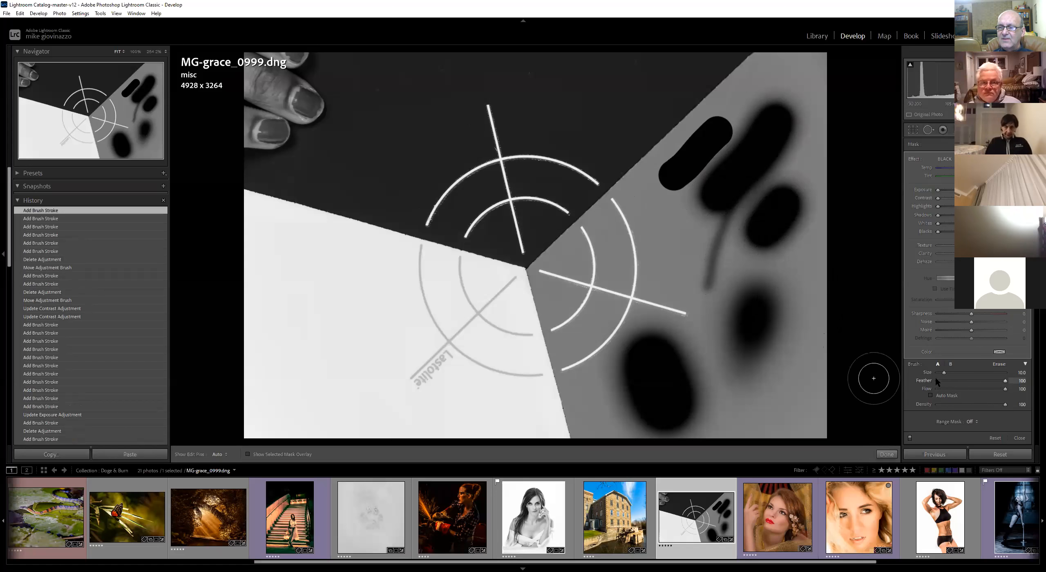
drag(664, 245, 689, 286)
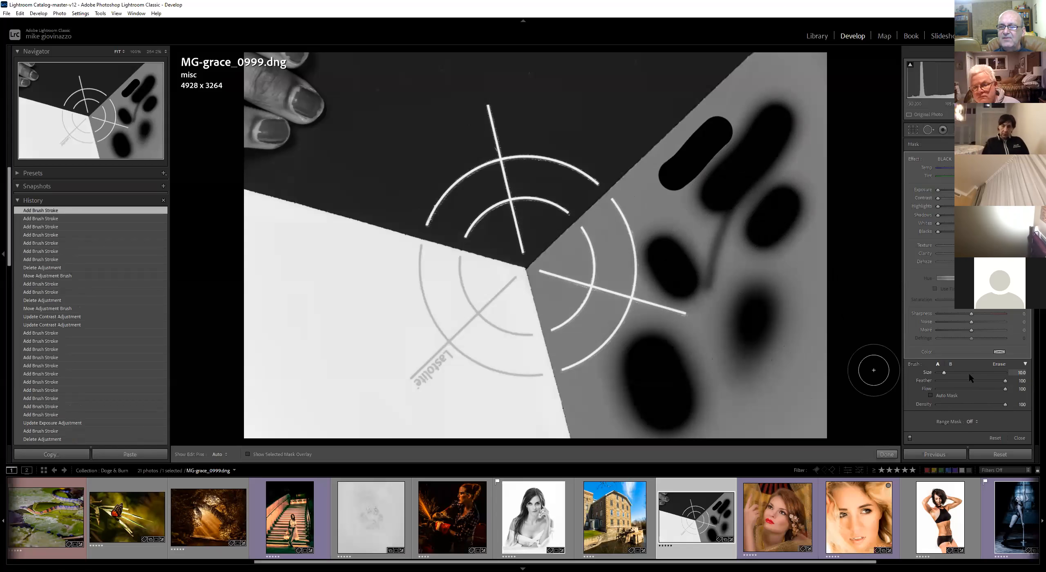
Delete the brush adjustment and paint a fresh soft black spot in the upper grey wedge
key(Delete)
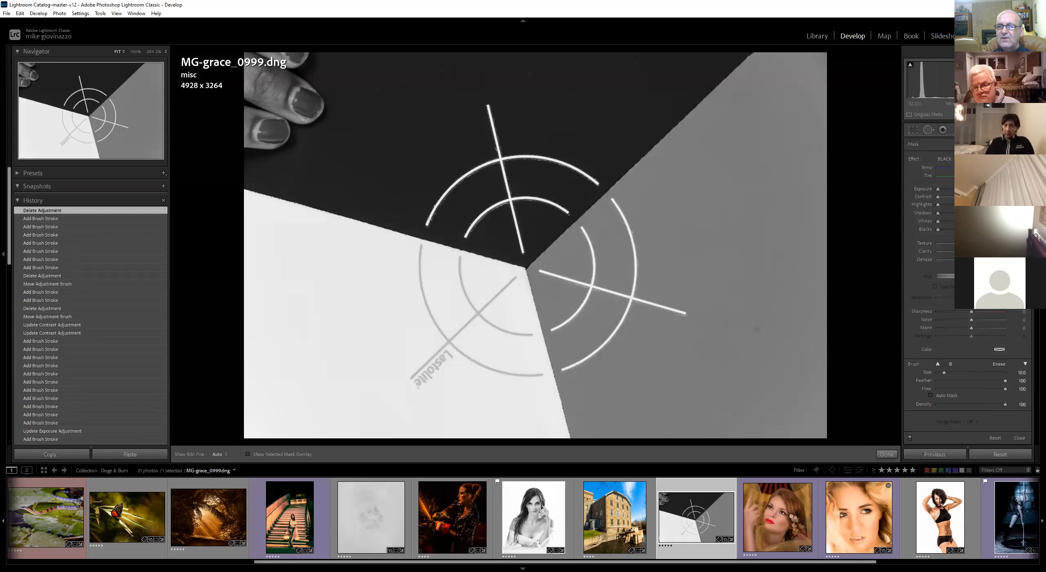
key(h)
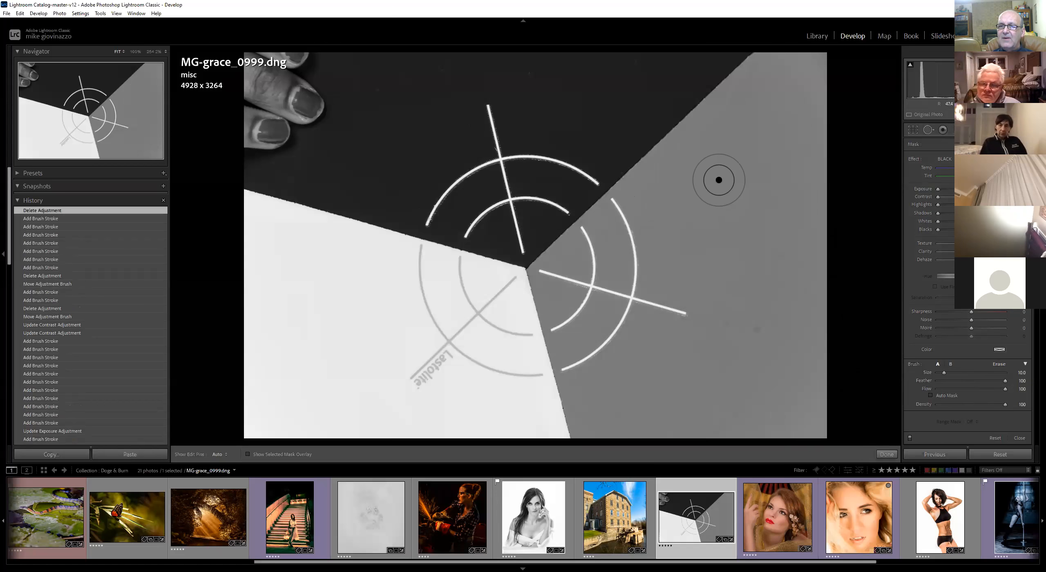
drag(724, 172, 731, 160)
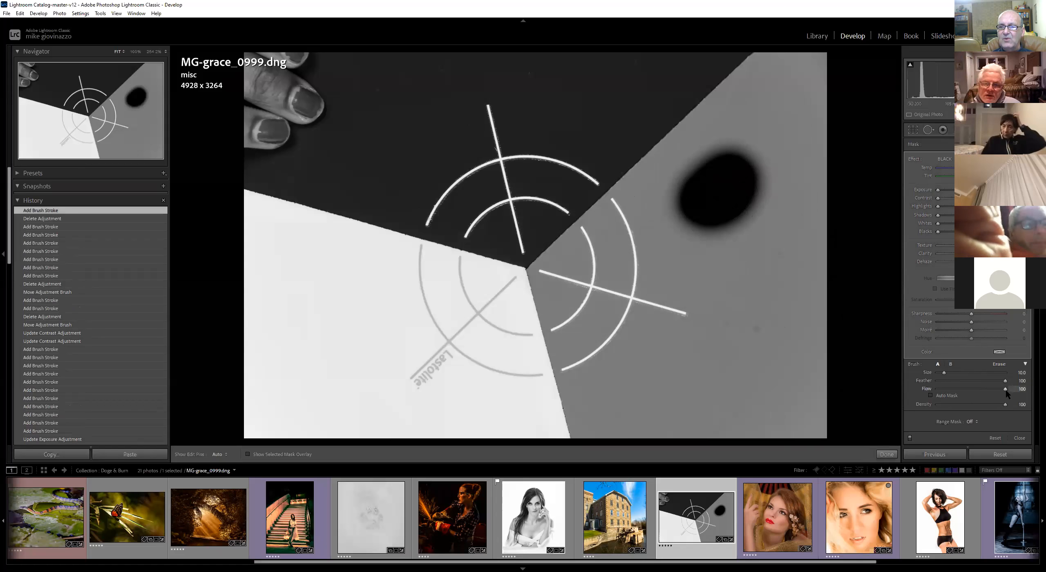
Lower the Flow to about 54 and build up darker spots with repeated strokes in the grey wedge
drag(1005, 389, 972, 389)
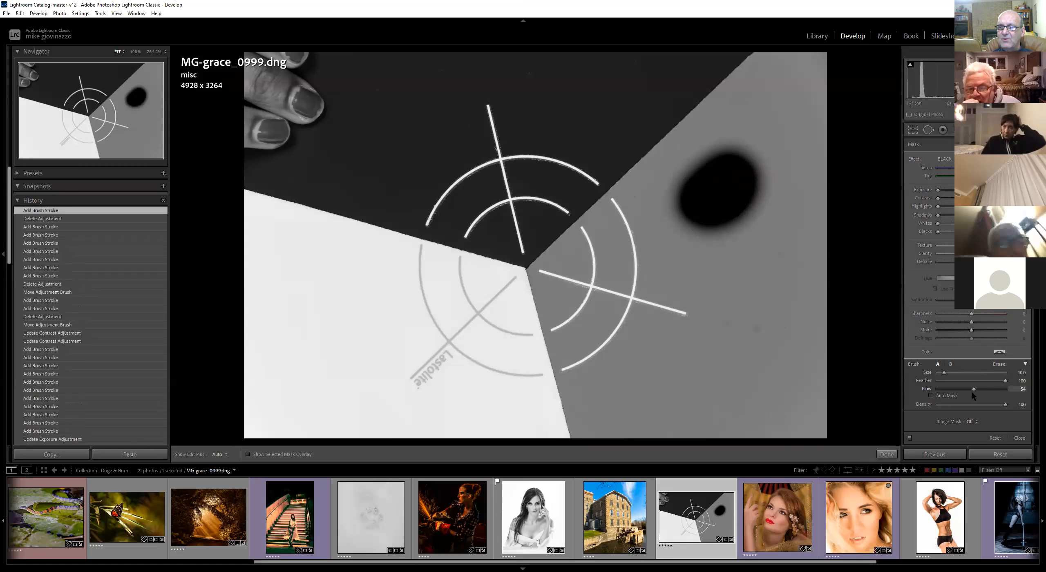
mouse_move(748, 270)
mouse_down()
mouse_move(738, 264)
mouse_move(697, 312)
mouse_up()
drag(764, 312, 722, 365)
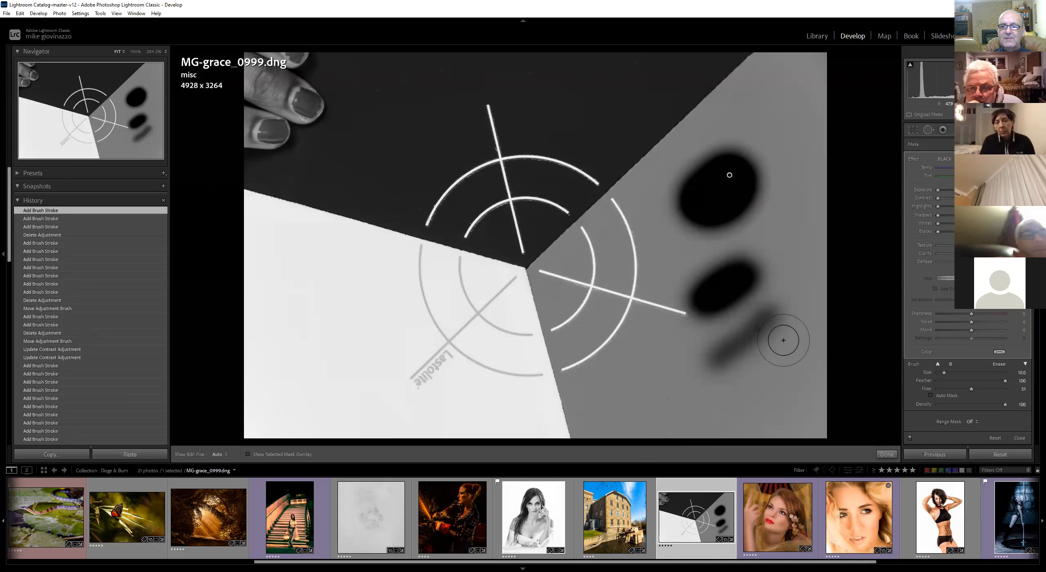
mouse_move(771, 331)
mouse_down()
mouse_move(733, 358)
mouse_move(728, 380)
mouse_up()
mouse_move(767, 321)
mouse_down()
mouse_move(719, 373)
mouse_move(761, 321)
mouse_move(717, 356)
mouse_move(757, 325)
mouse_move(724, 356)
mouse_up()
drag(763, 322, 723, 356)
drag(756, 324, 716, 364)
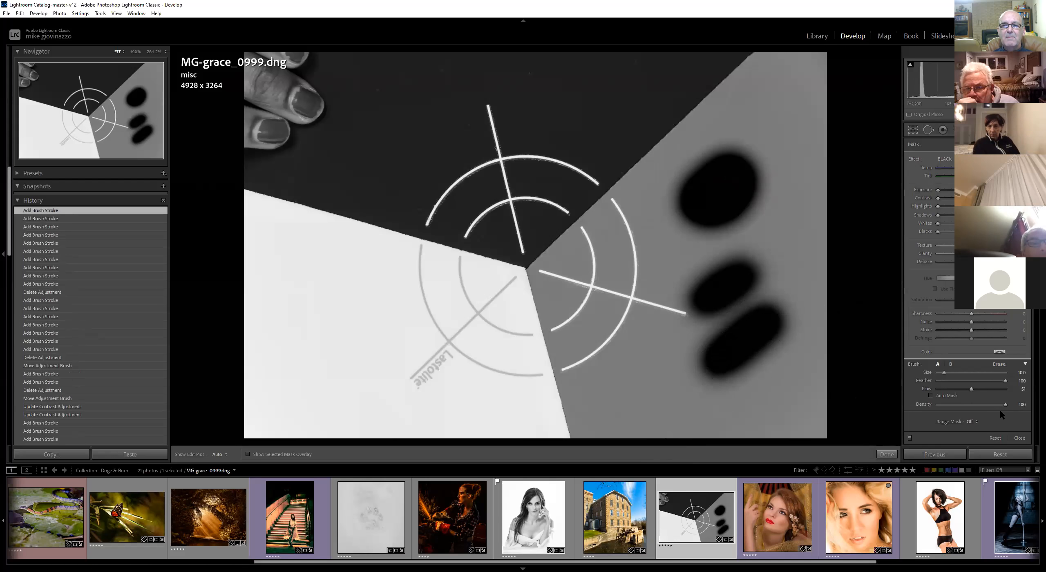
Lower the Flow to about 25 and paint soft strokes across the wedge boundary near the center
drag(972, 389, 940, 389)
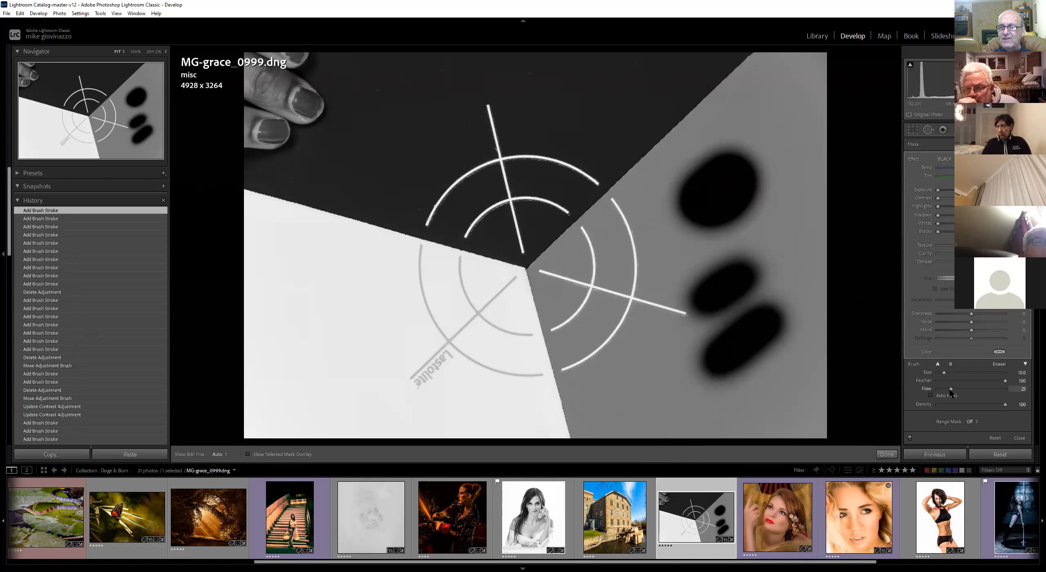
mouse_move(568, 346)
mouse_down()
mouse_move(508, 380)
mouse_move(546, 377)
mouse_move(507, 380)
mouse_move(575, 347)
mouse_move(514, 377)
mouse_up()
key(h)
mouse_move(597, 331)
mouse_down()
mouse_move(499, 382)
mouse_move(598, 334)
mouse_move(513, 369)
mouse_move(594, 334)
mouse_move(517, 372)
mouse_move(535, 351)
mouse_move(602, 330)
mouse_move(506, 371)
mouse_move(603, 331)
mouse_move(516, 377)
mouse_move(580, 332)
mouse_move(608, 333)
mouse_move(508, 376)
mouse_move(595, 329)
mouse_up()
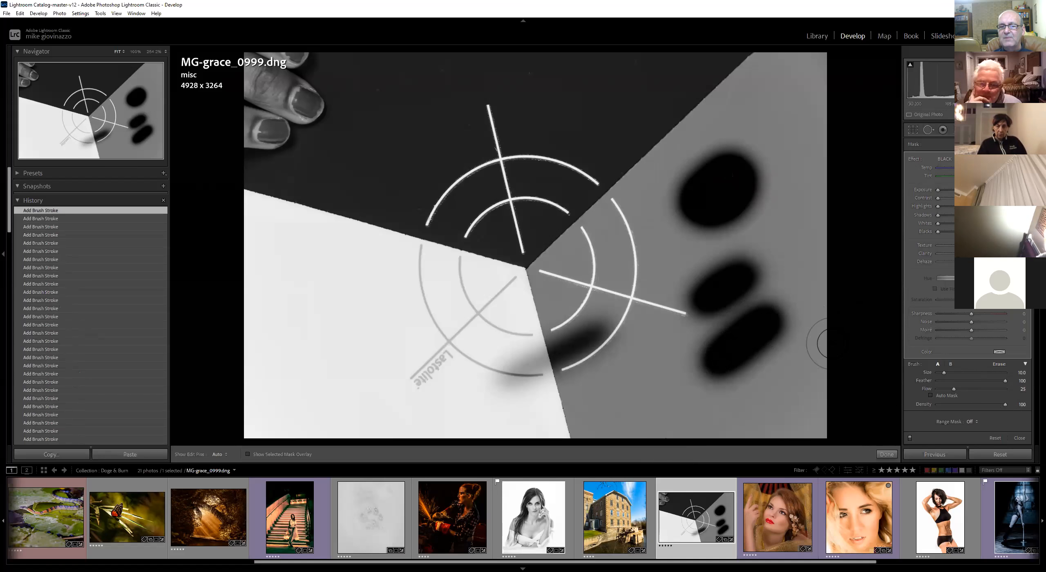
mouse_move(537, 363)
mouse_down()
mouse_move(510, 379)
mouse_move(603, 337)
mouse_move(519, 388)
mouse_move(611, 321)
mouse_move(531, 378)
mouse_move(609, 330)
mouse_up()
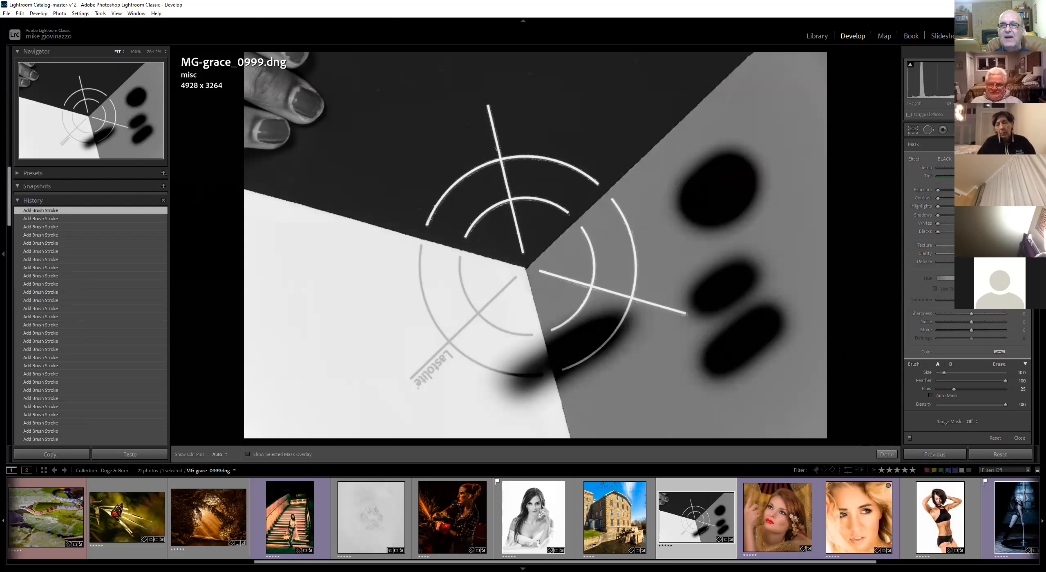
Reset the brush effect sliders to zero and show the mask overlay of the painted strokes
mouse_move(937, 190)
mouse_down()
mouse_move(989, 190)
mouse_move(949, 203)
mouse_up()
double_click(939, 199)
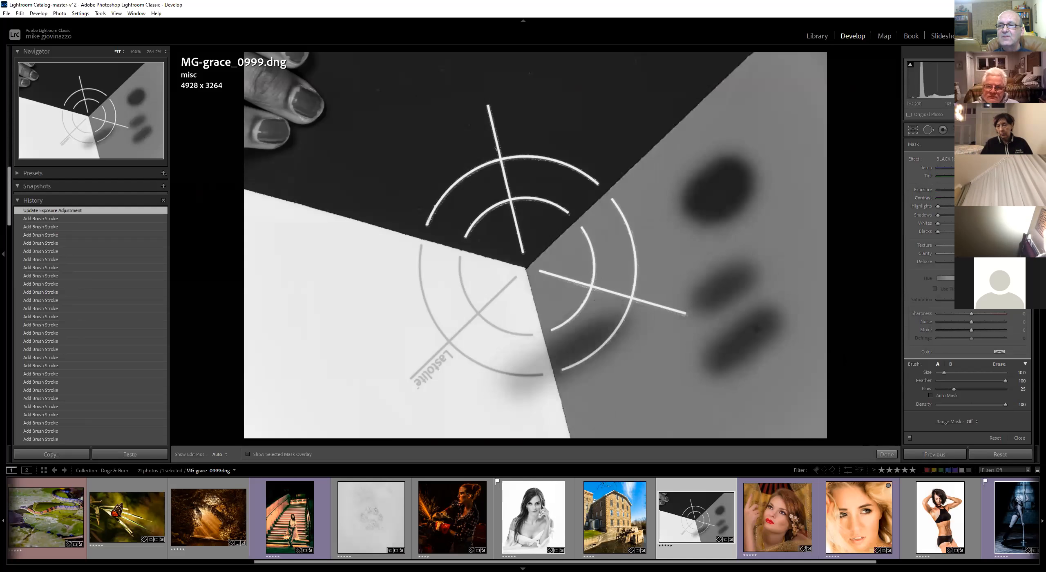
double_click(939, 206)
double_click(939, 215)
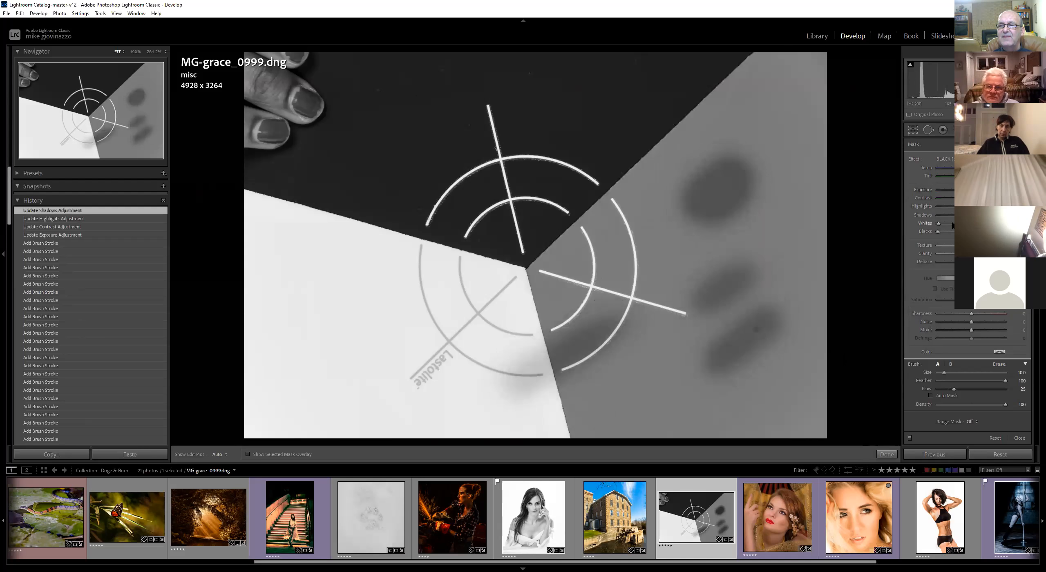
double_click(938, 223)
double_click(916, 160)
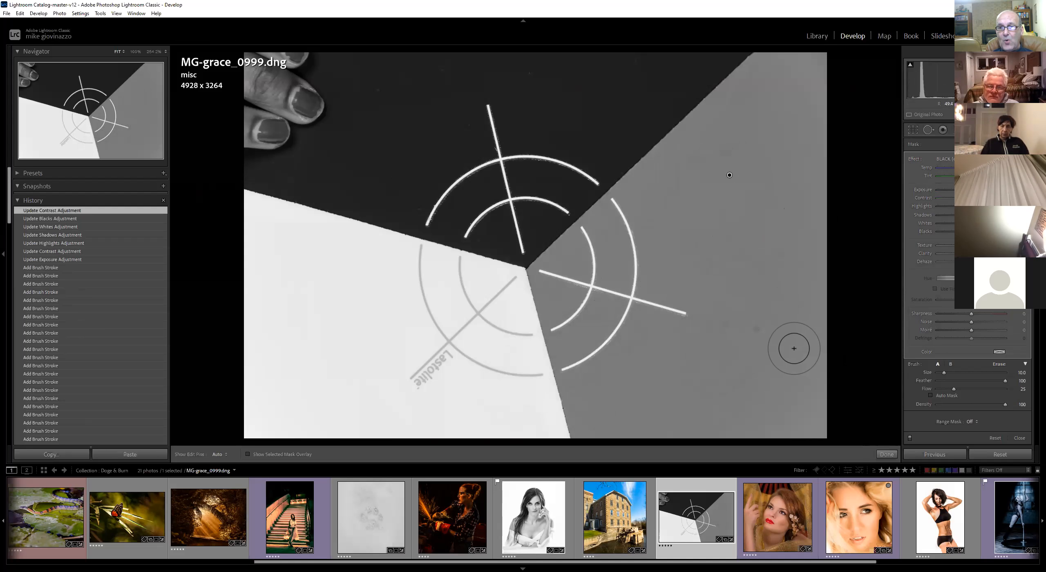
key(o)
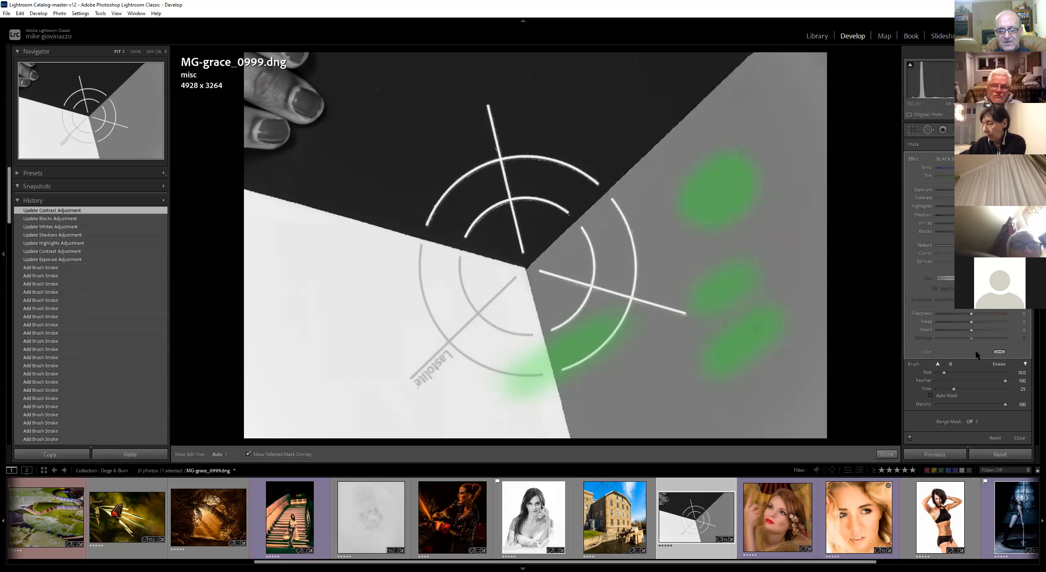
Hide the mask overlay, tint the painted strokes with orange, blue and red effect colors, then set the color saturation back to 0
key(o)
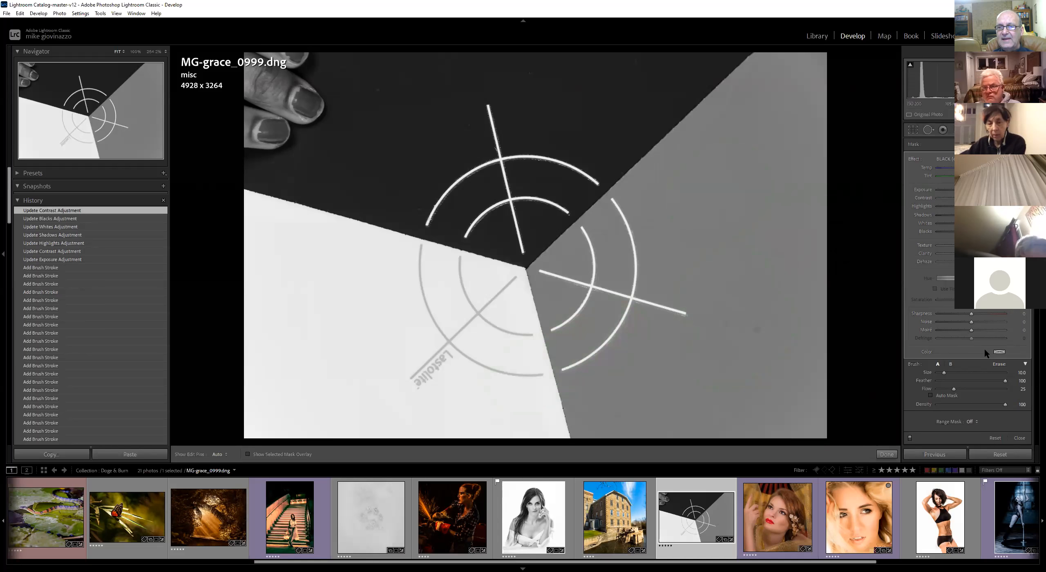
click(1000, 352)
drag(879, 370, 815, 353)
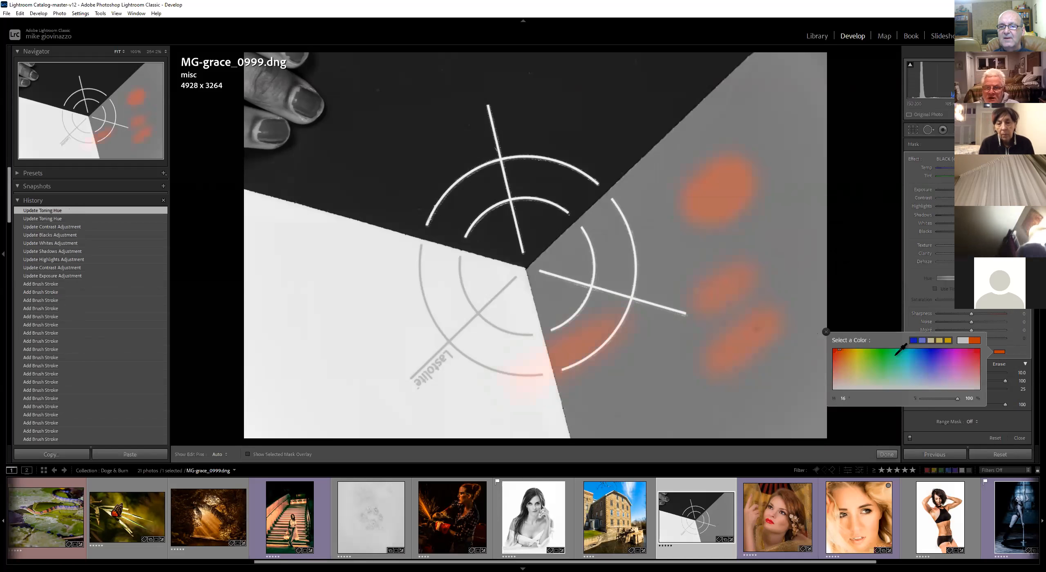
click(885, 349)
click(934, 349)
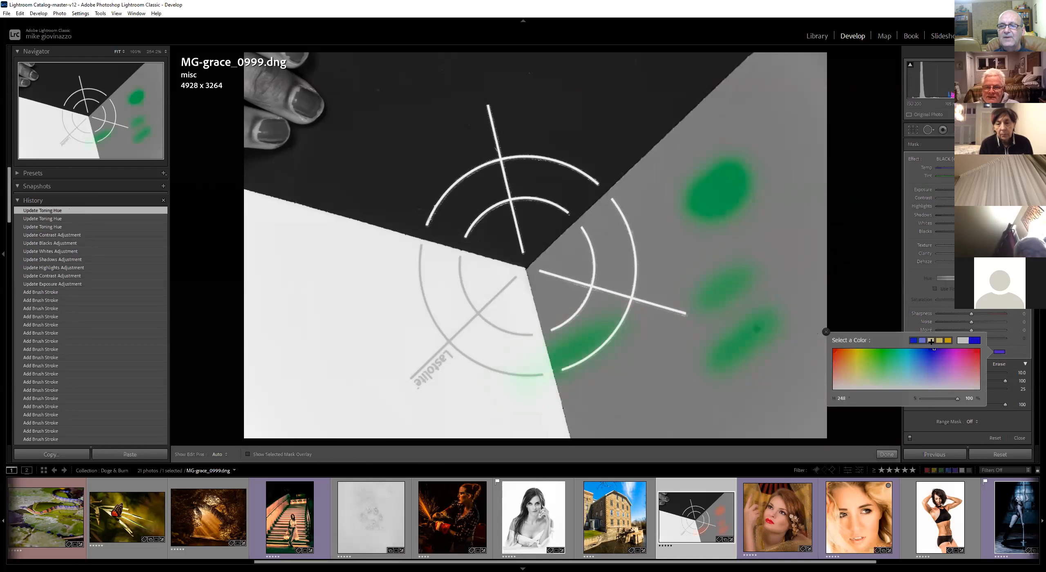
click(979, 350)
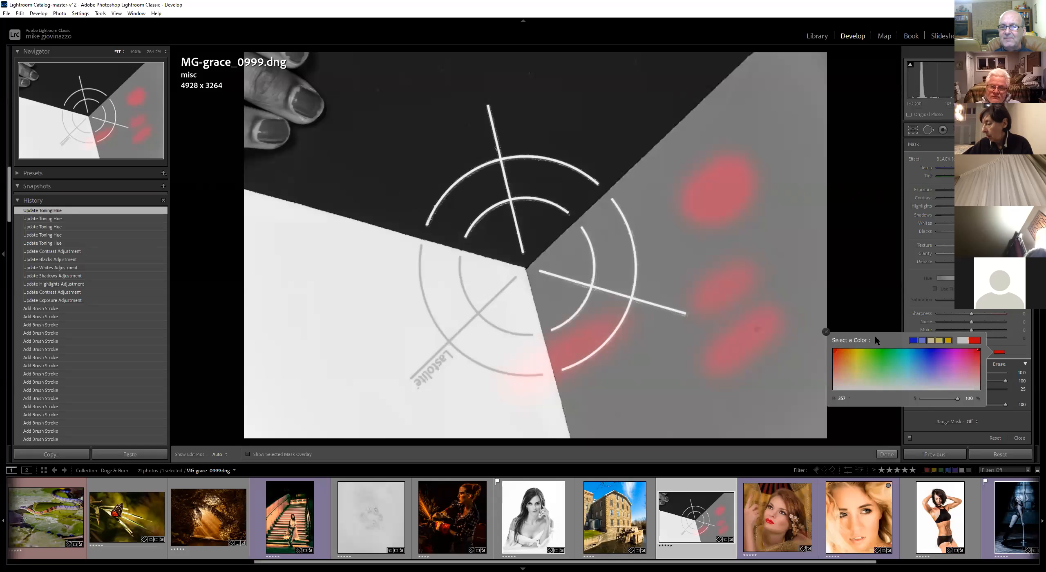
click(924, 399)
click(826, 332)
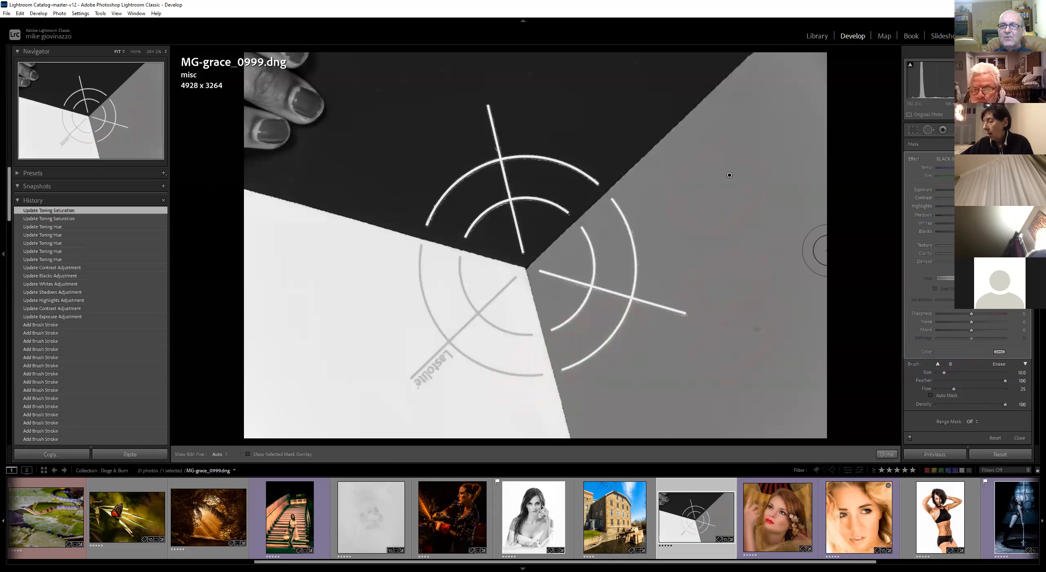
Lower the brush Exposure to darken the painted spots in the grey wedge
key(h)
drag(767, 179, 740, 304)
drag(971, 190, 904, 207)
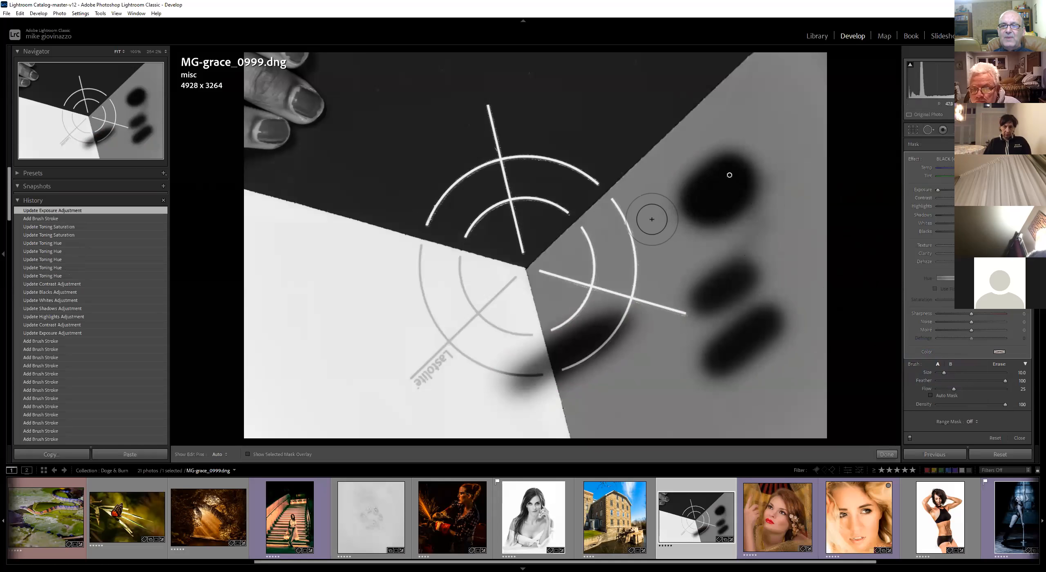
Paint vertical strokes along the grey wedge's right side while raising Flow to about 33, 60 and finally 100
key(h)
mouse_move(797, 159)
mouse_down()
mouse_move(794, 144)
mouse_move(805, 190)
mouse_up()
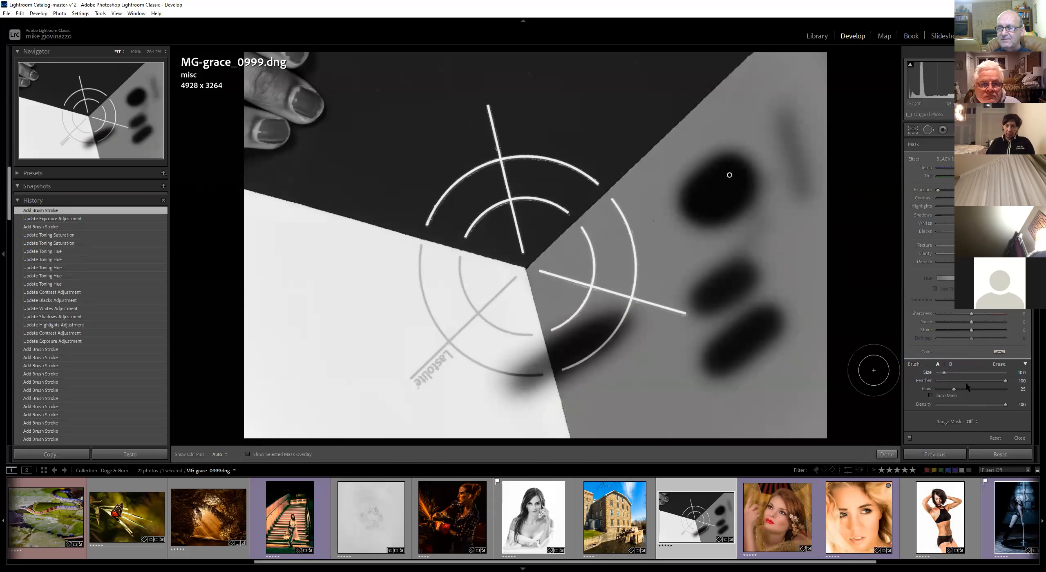
drag(801, 224, 805, 244)
drag(808, 287, 817, 314)
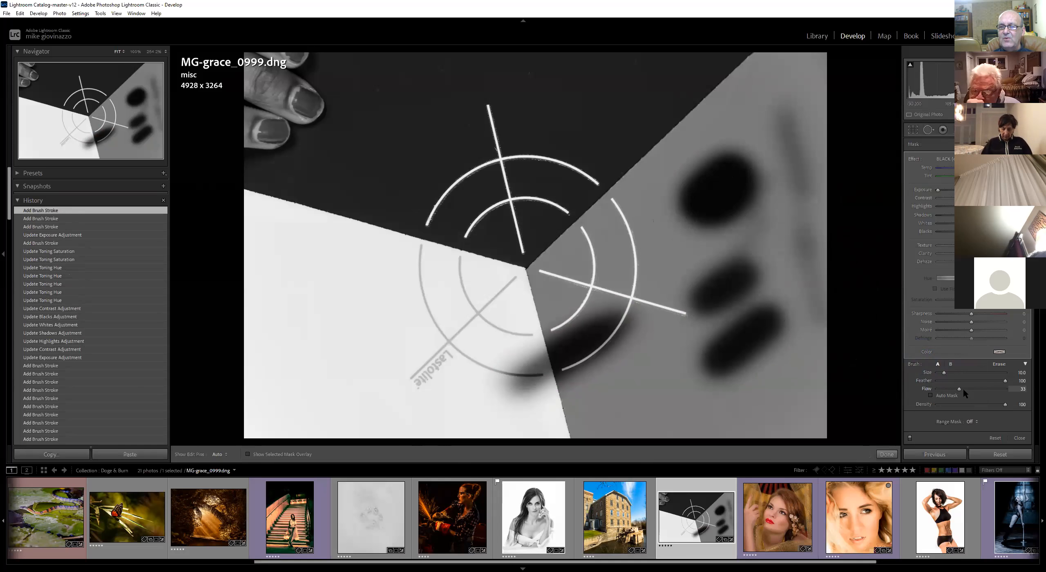
drag(787, 282, 814, 370)
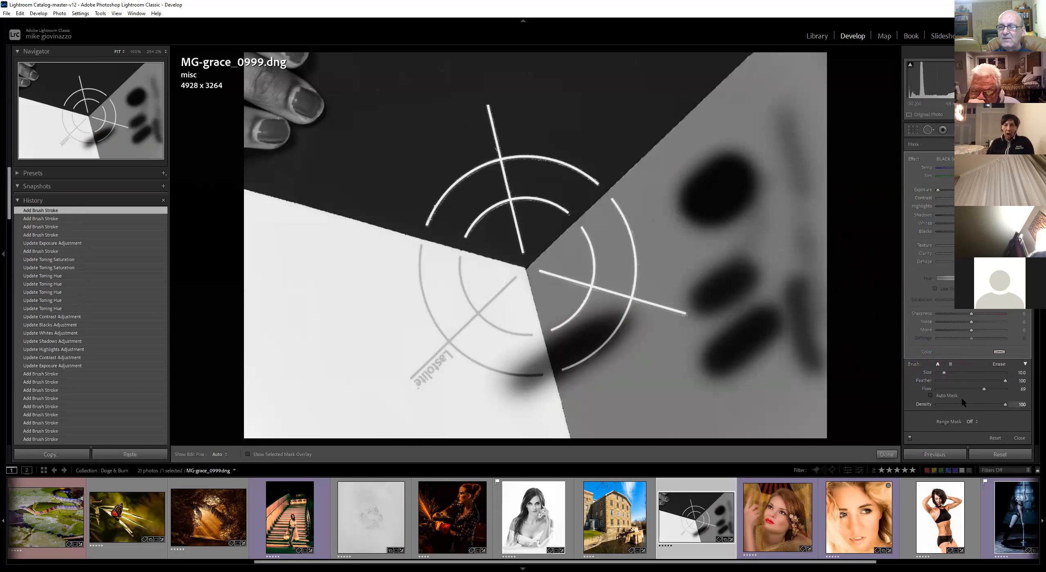
drag(780, 155, 790, 262)
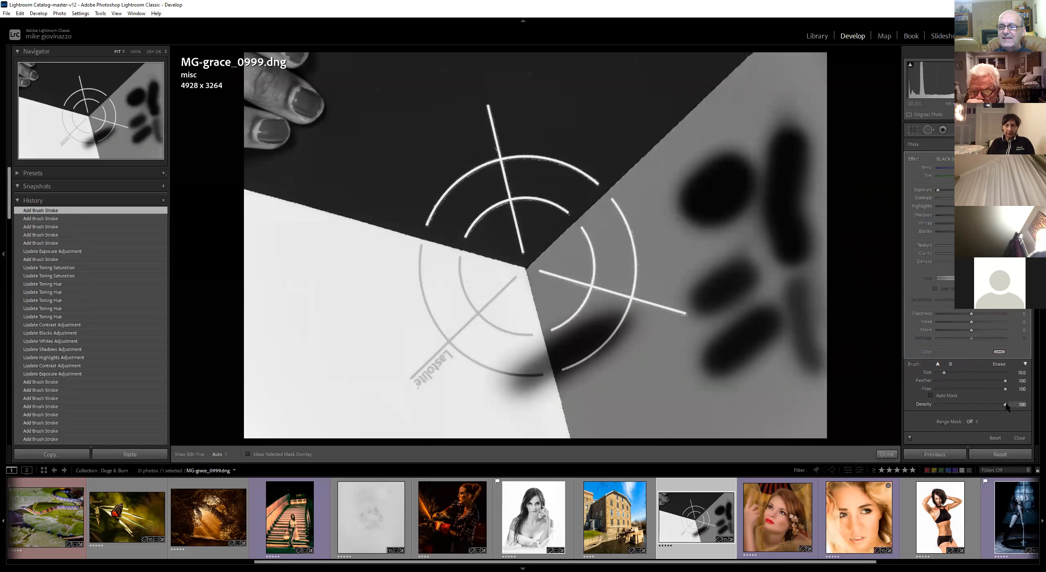
Set Density to about 58 and paint an oval patch near the bottom of the grey wedge
drag(947, 408, 949, 408)
mouse_move(637, 413)
mouse_down()
mouse_move(627, 411)
mouse_move(689, 406)
mouse_move(626, 411)
mouse_move(697, 418)
mouse_move(625, 414)
mouse_move(642, 416)
mouse_up()
key(h)
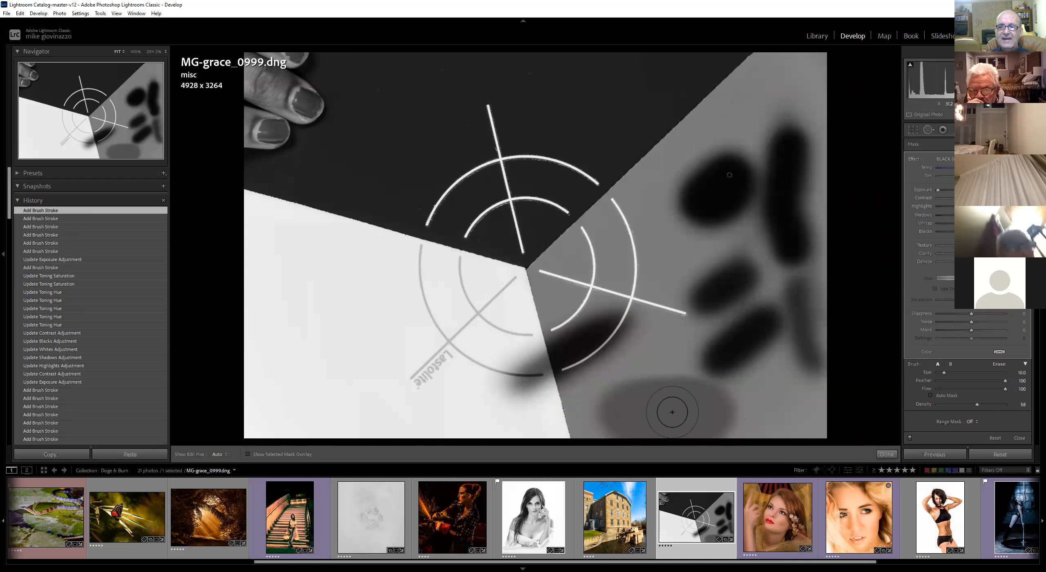
drag(672, 412, 654, 413)
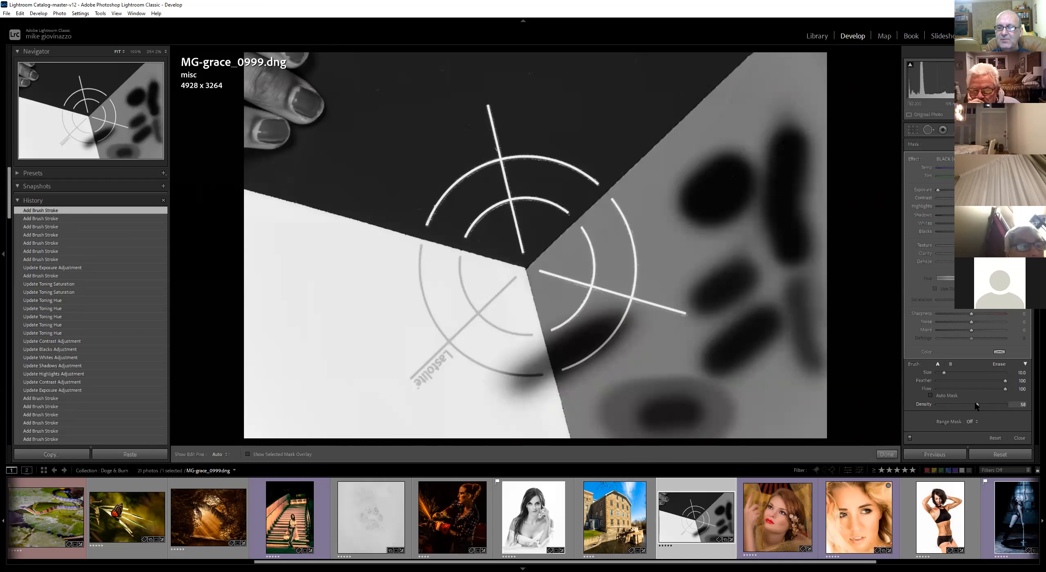
drag(677, 399, 679, 425)
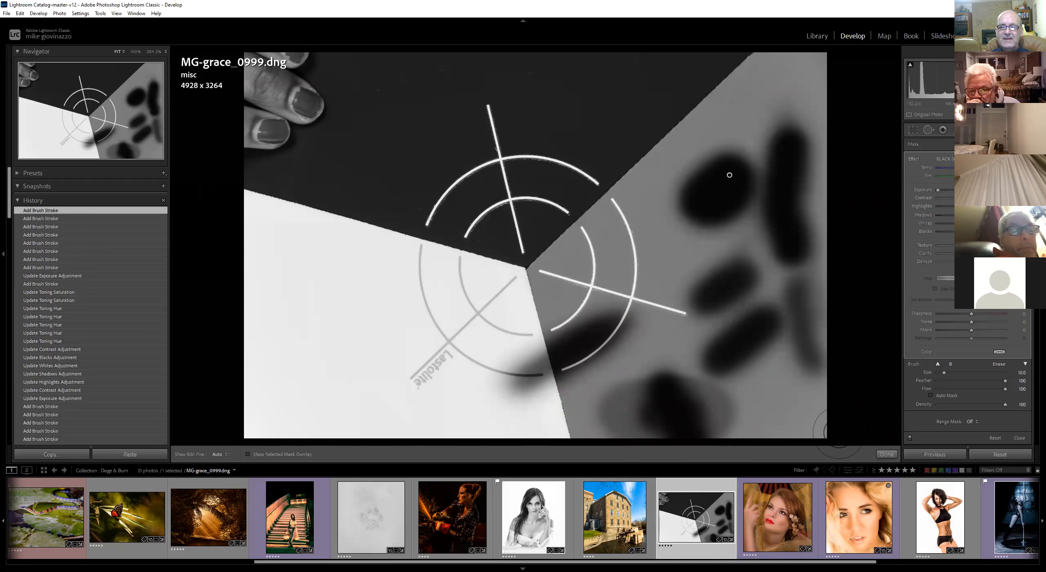
Set Density to 13 and paint over the existing dark strokes to lighten them
click(946, 404)
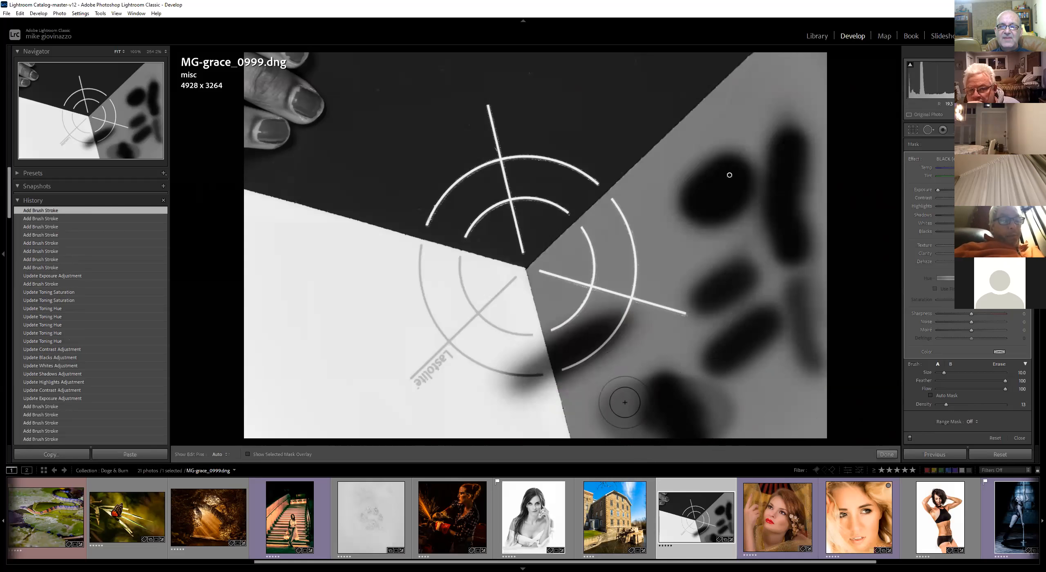
mouse_move(671, 419)
mouse_down()
mouse_move(719, 404)
mouse_move(621, 417)
mouse_move(662, 425)
mouse_move(634, 442)
mouse_up()
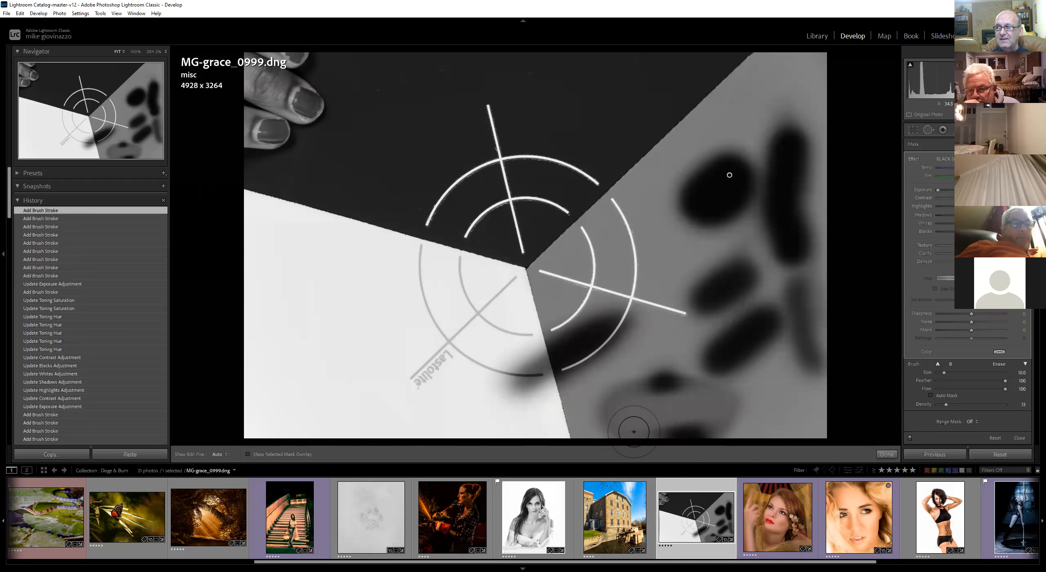
mouse_move(677, 405)
mouse_down()
mouse_move(658, 374)
mouse_move(677, 387)
mouse_move(690, 439)
mouse_move(670, 444)
mouse_move(696, 410)
mouse_move(712, 410)
mouse_move(662, 385)
mouse_move(611, 419)
mouse_move(705, 433)
mouse_move(691, 404)
mouse_move(634, 392)
mouse_move(677, 428)
mouse_move(637, 395)
mouse_move(649, 434)
mouse_move(682, 416)
mouse_up()
key(h)
key(h)
mouse_move(672, 385)
mouse_down()
mouse_move(662, 439)
mouse_move(766, 345)
mouse_move(696, 362)
mouse_move(696, 342)
mouse_move(747, 285)
mouse_move(714, 275)
mouse_move(711, 261)
mouse_move(781, 209)
mouse_move(751, 170)
mouse_move(702, 170)
mouse_move(758, 218)
mouse_move(812, 318)
mouse_move(822, 384)
mouse_move(801, 242)
mouse_move(723, 253)
mouse_move(644, 313)
mouse_move(559, 355)
mouse_move(590, 357)
mouse_up()
mouse_move(740, 155)
mouse_down()
mouse_move(718, 192)
mouse_move(776, 266)
mouse_move(781, 339)
mouse_up()
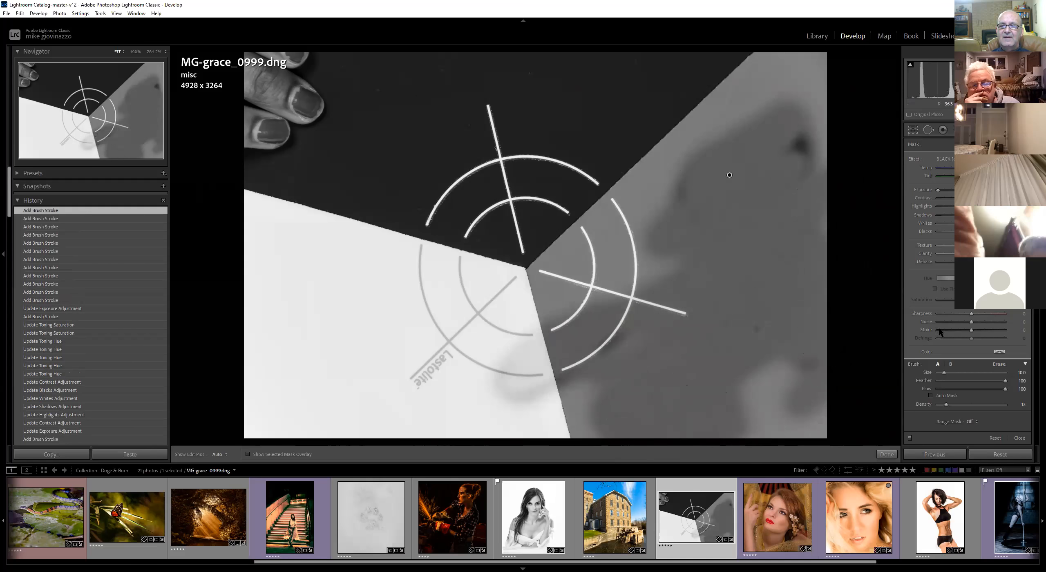
Set Density to 40 and Flow to about 84, then paint strokes across the grey wedge
drag(953, 404, 965, 404)
drag(716, 209, 736, 323)
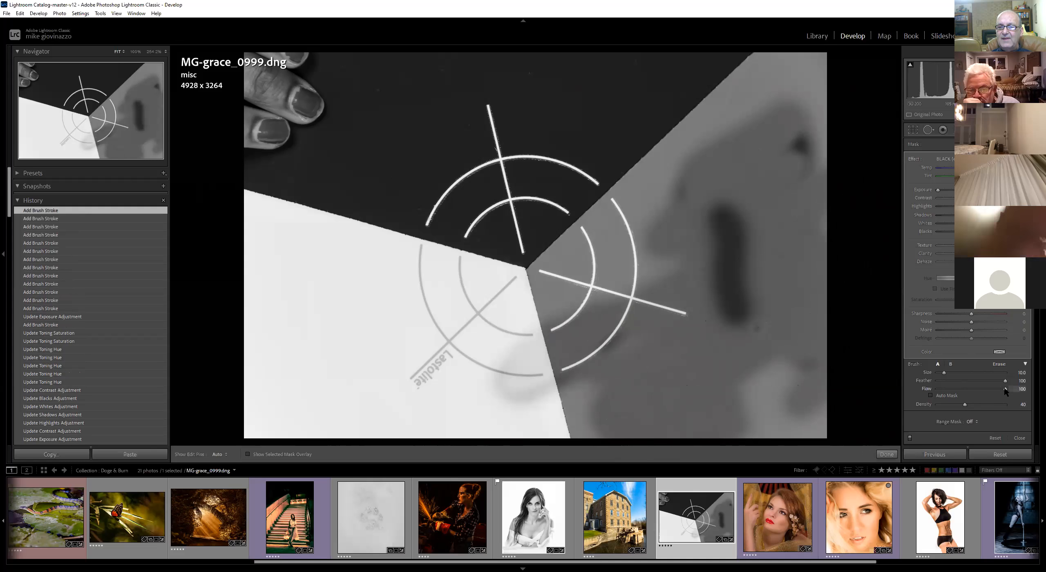
drag(989, 391, 978, 392)
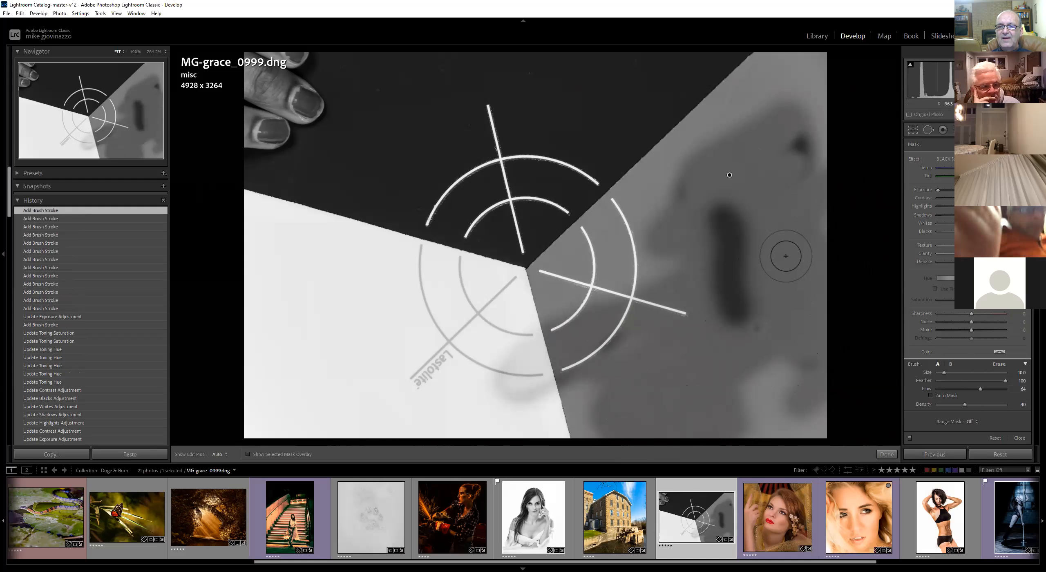
mouse_move(773, 234)
mouse_down()
mouse_move(789, 299)
mouse_move(784, 232)
mouse_move(795, 317)
mouse_move(792, 239)
mouse_move(807, 320)
mouse_move(789, 240)
mouse_move(800, 334)
mouse_move(790, 241)
mouse_move(804, 319)
mouse_move(797, 240)
mouse_move(811, 302)
mouse_up()
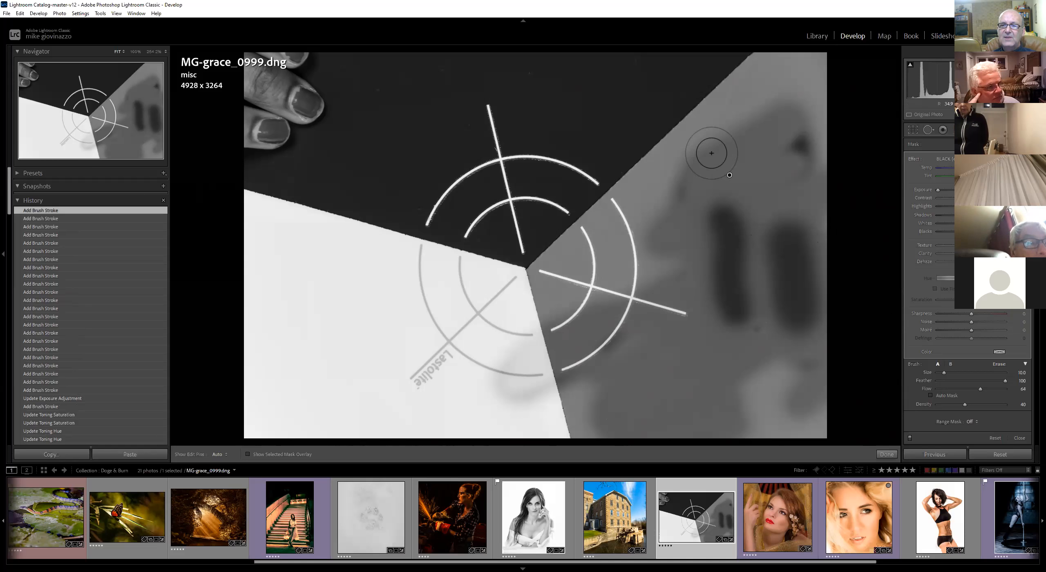
key(Left)
key(Left)
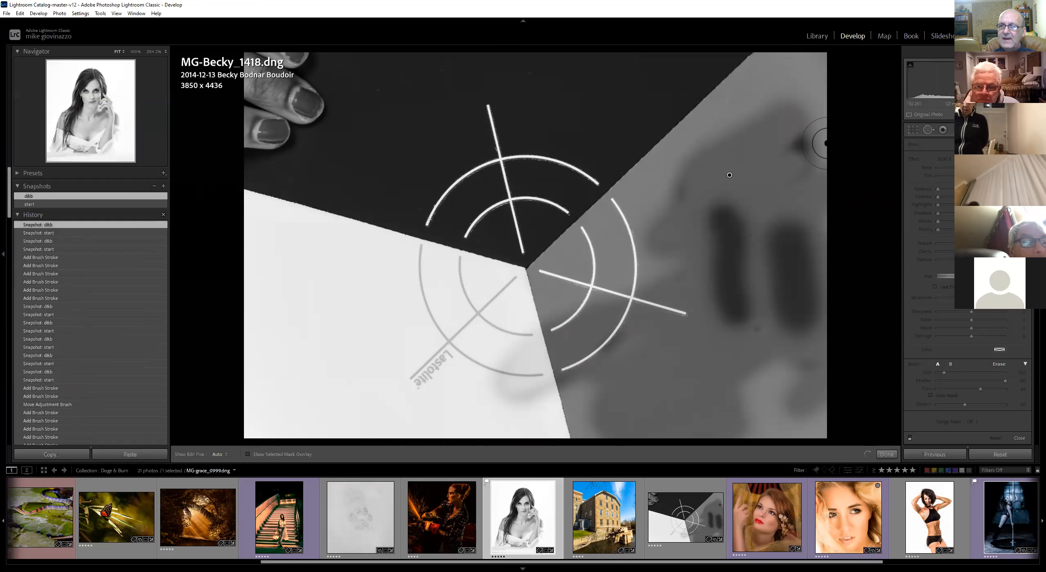
click(686, 517)
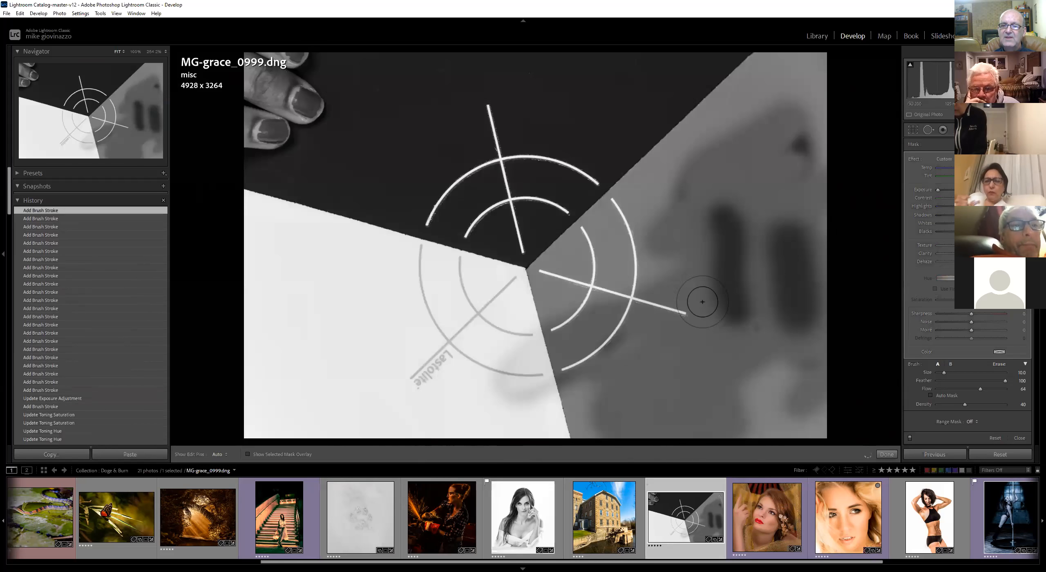
Delete the brush adjustment and paint two fresh diagonal strokes in the upper grey wedge
click(732, 183)
key(Delete)
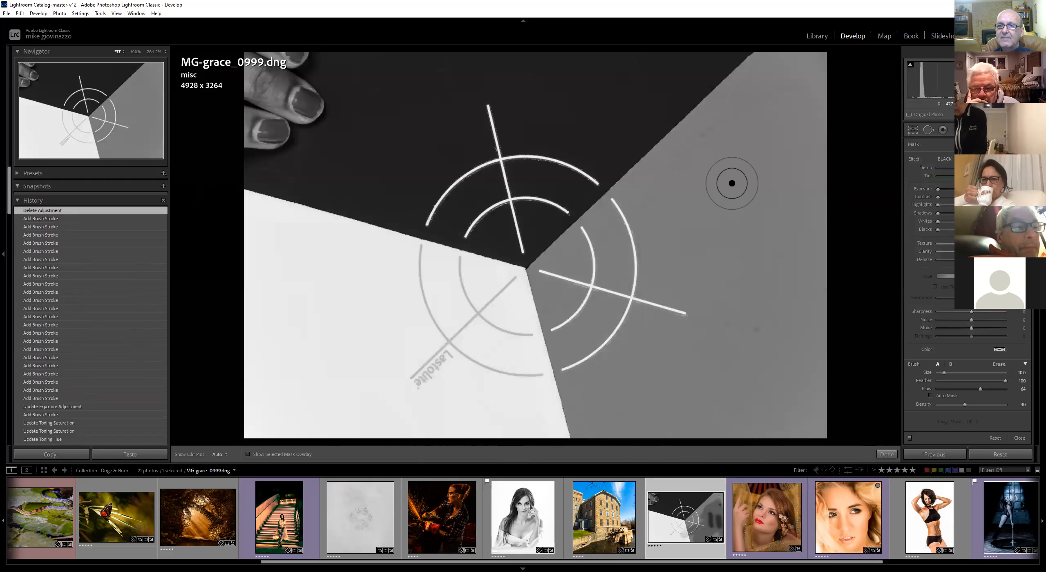
drag(753, 116, 636, 240)
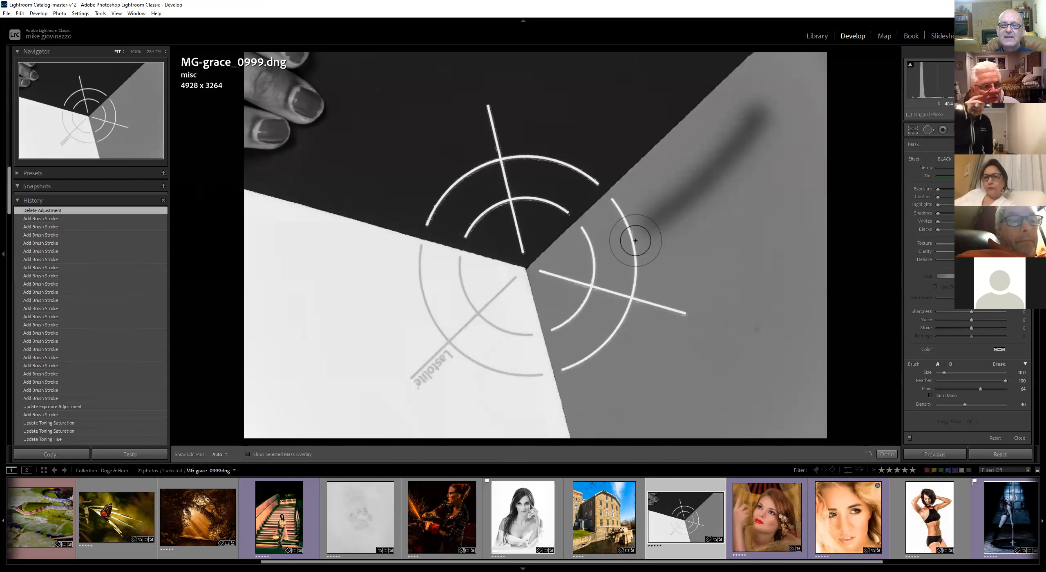
click(787, 142)
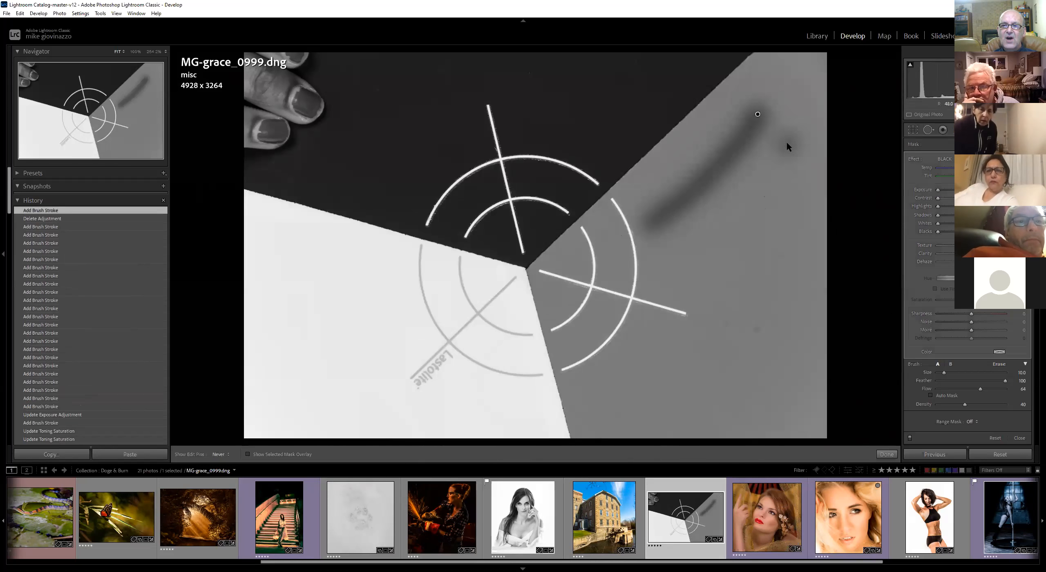
drag(742, 216, 719, 271)
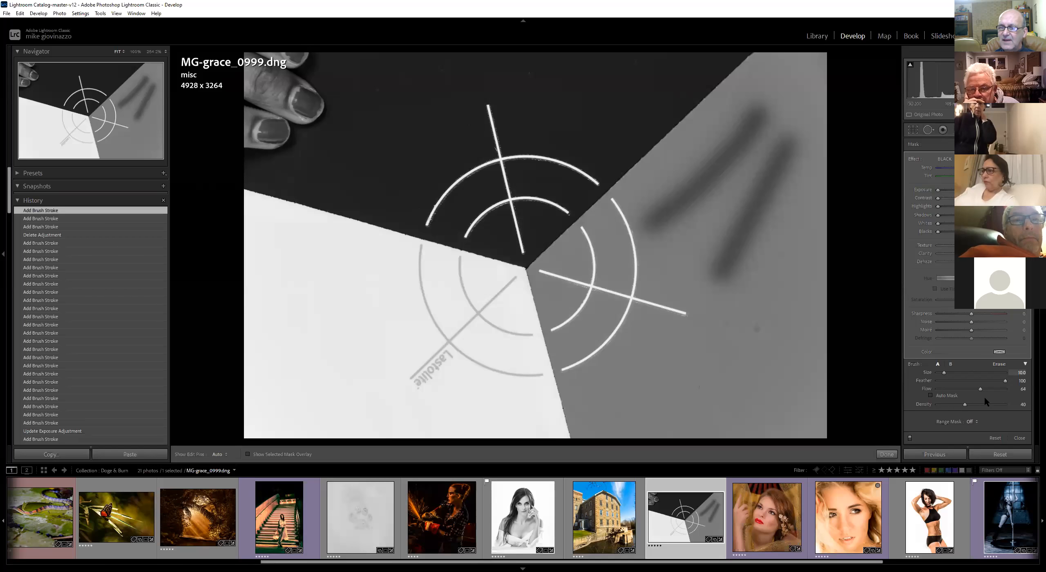
Set Flow and Density to 100 and draw straight black lines from the center point to the bottom and top-right edges
mouse_move(987, 387)
mouse_down()
mouse_move(1016, 389)
mouse_move(991, 404)
mouse_move(1007, 404)
mouse_up()
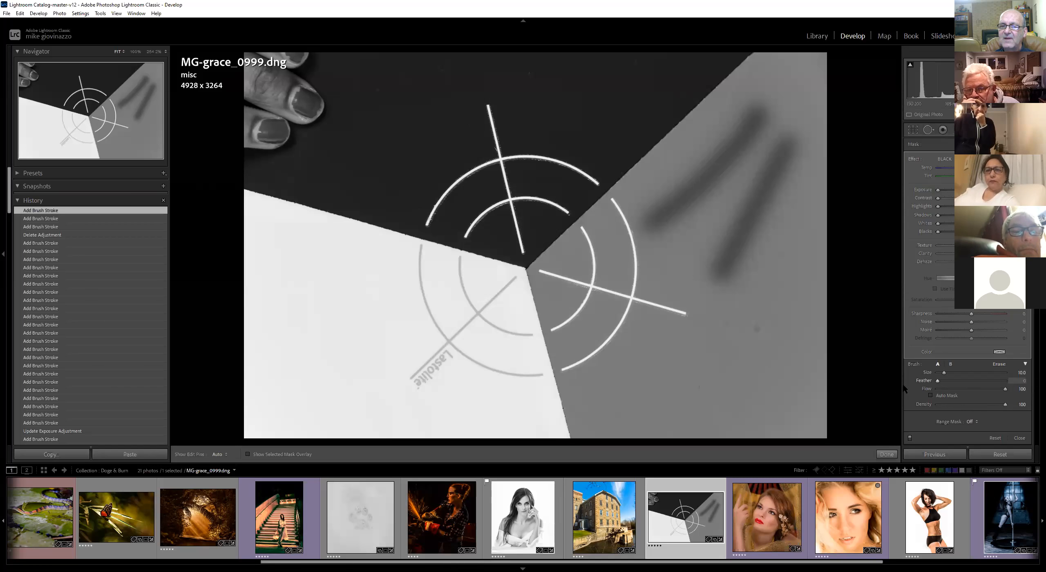
click(541, 273)
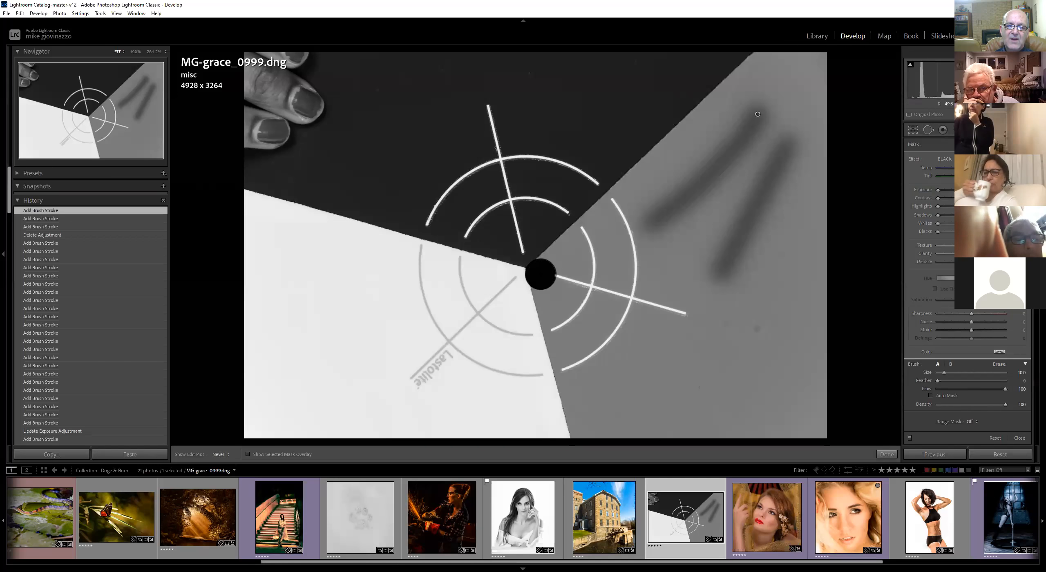
shift+click(583, 430)
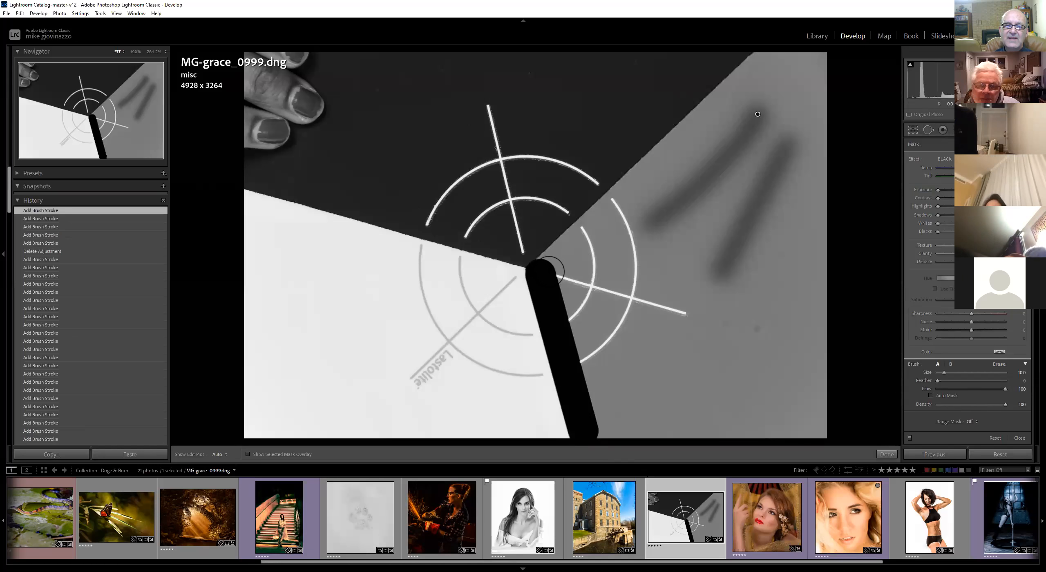
click(556, 264)
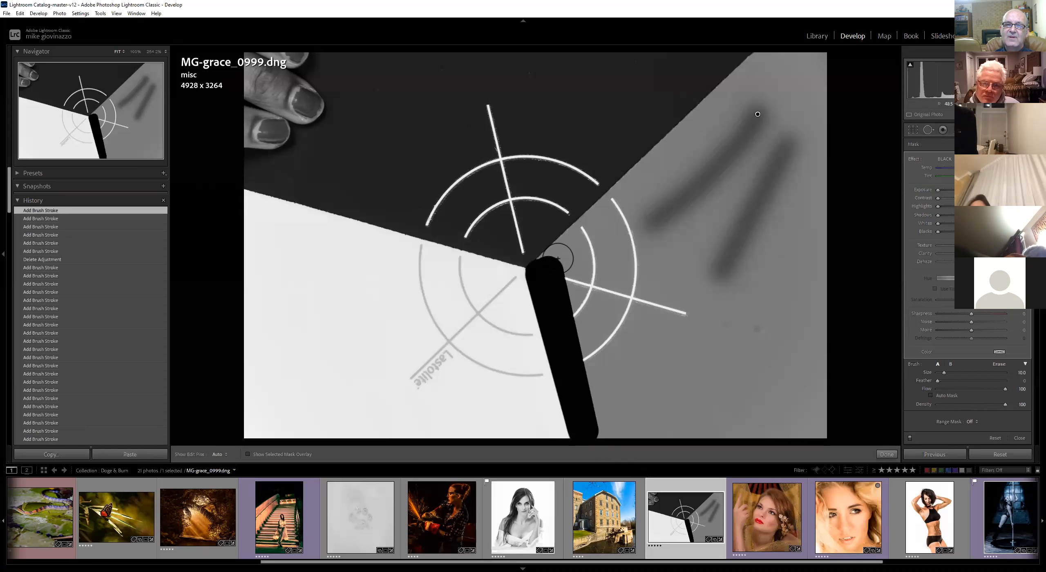
shift+click(773, 67)
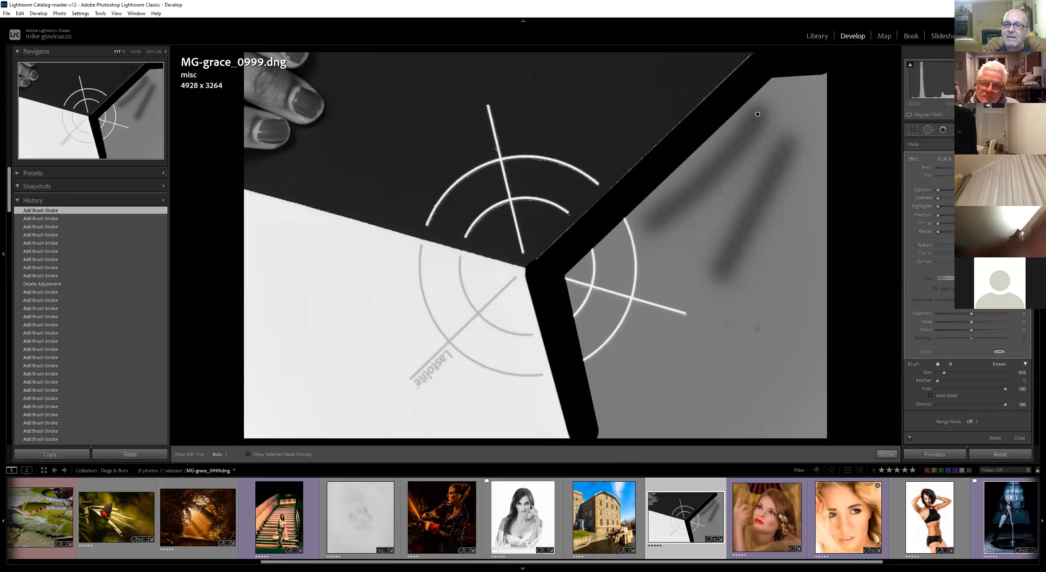
Add more straight brush lines between the wedge corners to outline and widen the black border around the grey wedge
shift+click(818, 429)
shift+click(609, 425)
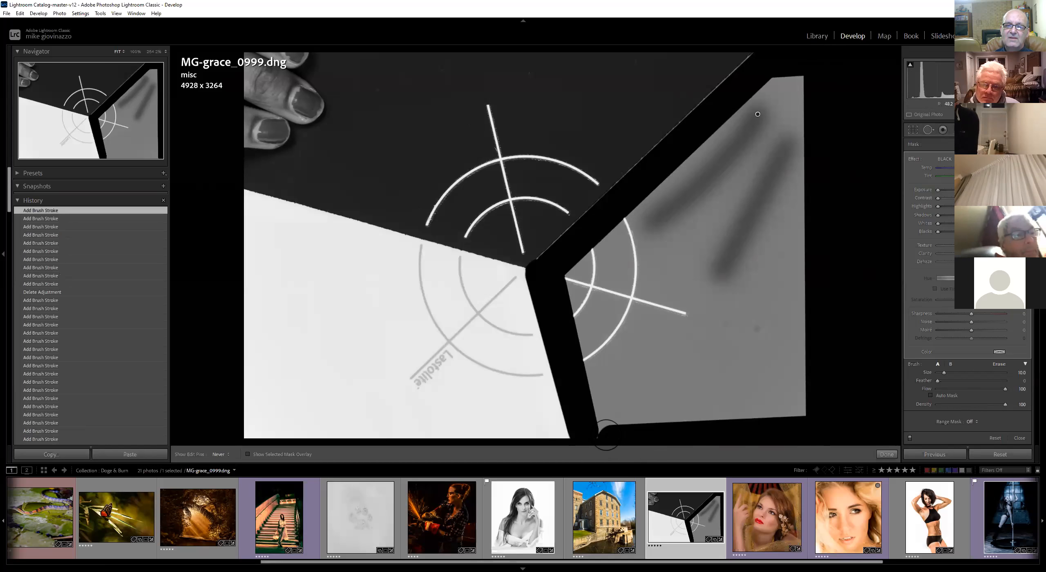
click(607, 418)
shift+click(580, 275)
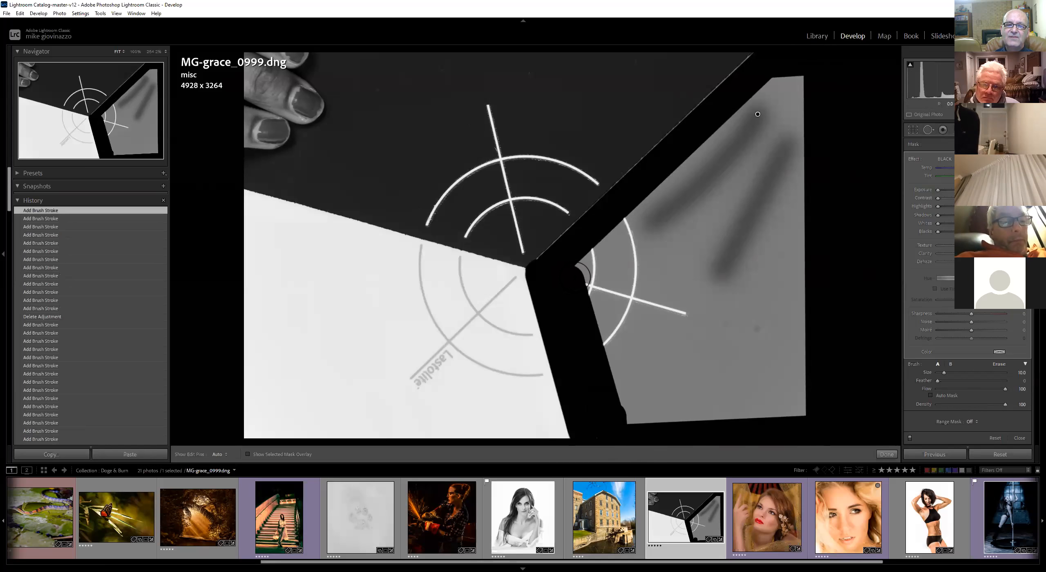
shift+click(779, 79)
shift+click(798, 80)
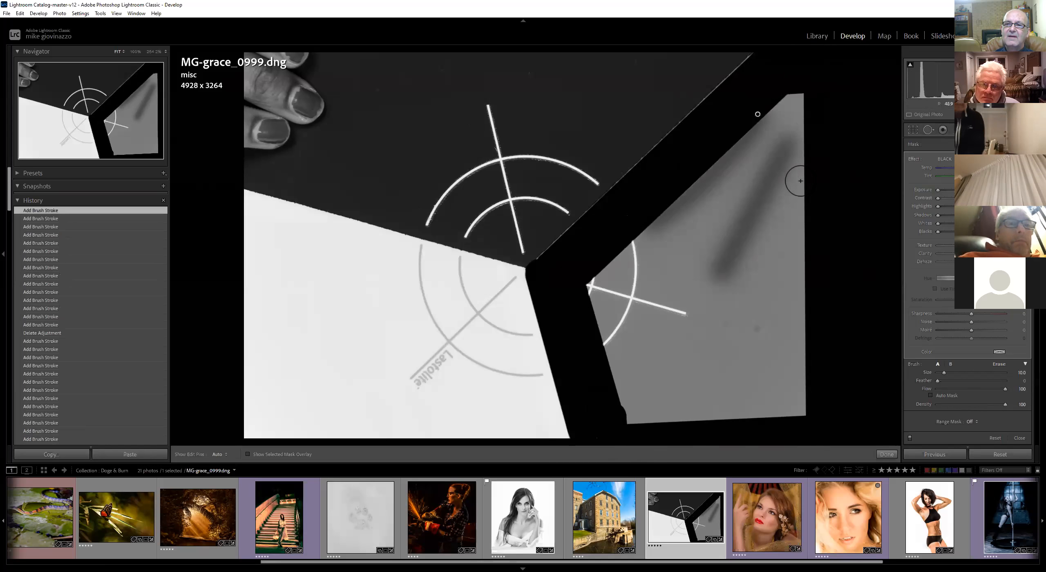
shift+click(794, 408)
shift+click(639, 417)
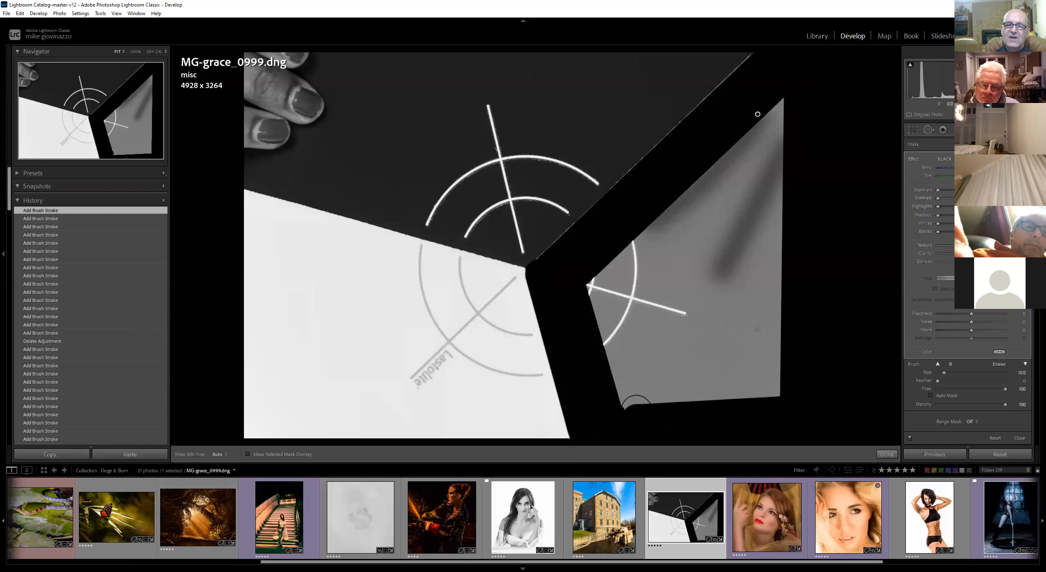
shift+click(587, 287)
shift+click(774, 116)
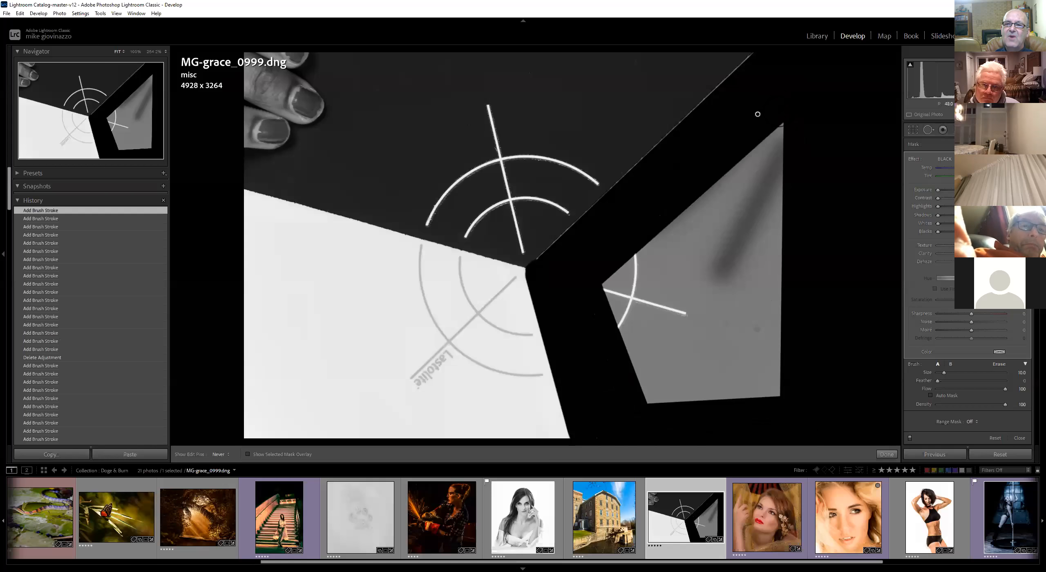
Fill the remaining grey wedge with black using straight brush lines and a vertical stroke
shift+click(777, 390)
shift+click(646, 398)
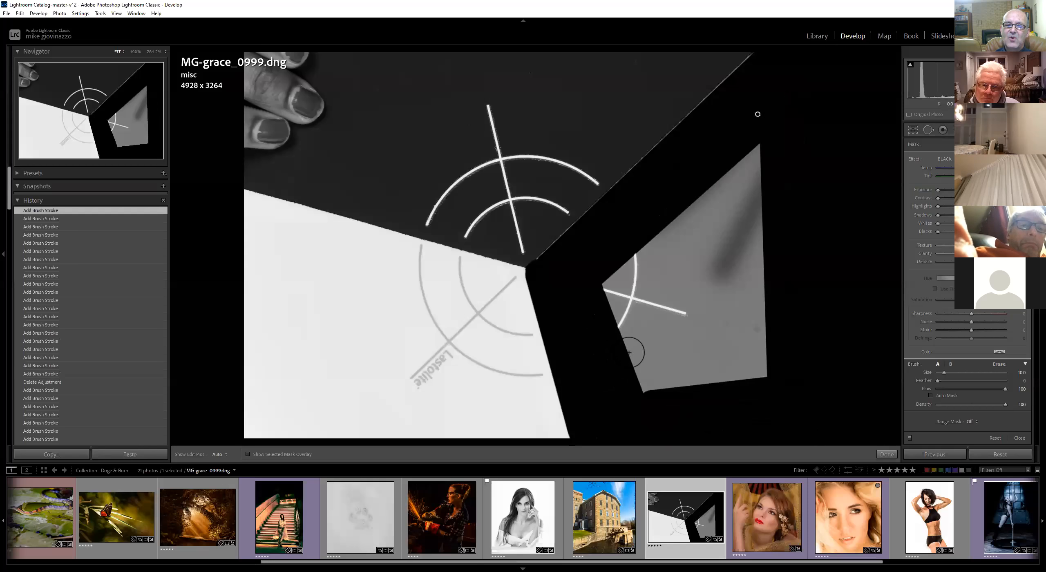
shift+click(604, 284)
shift+click(771, 142)
mouse_move(765, 172)
mouse_down()
mouse_move(748, 183)
mouse_move(743, 218)
mouse_move(634, 291)
mouse_move(716, 278)
mouse_move(751, 249)
mouse_move(645, 369)
mouse_move(732, 329)
mouse_move(736, 286)
mouse_move(695, 375)
mouse_move(765, 327)
mouse_up()
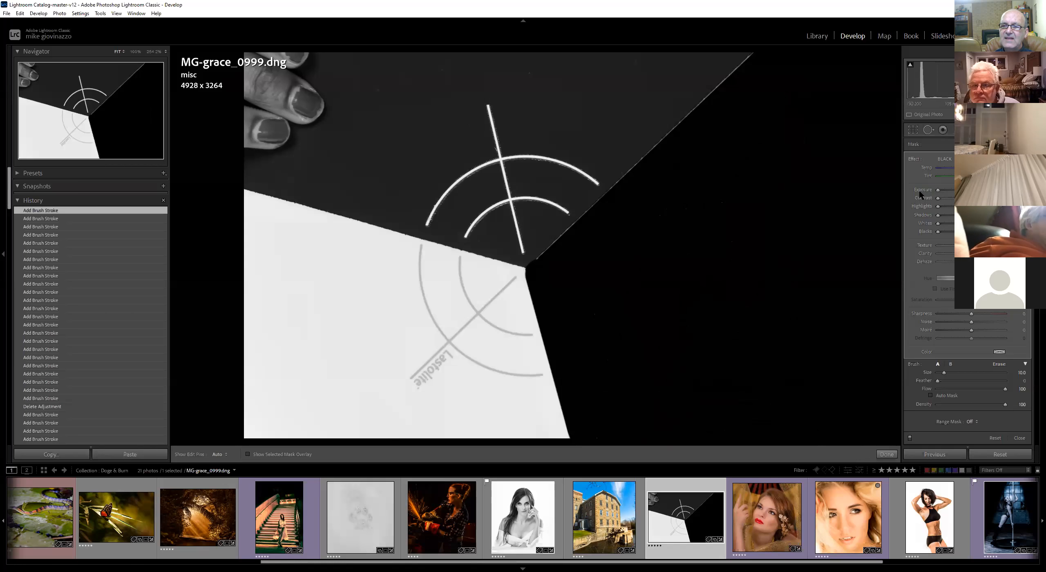
Adjust the brush mask's contrast, test its exposure slider in both directions, then reset exposure to zero
drag(914, 157, 920, 167)
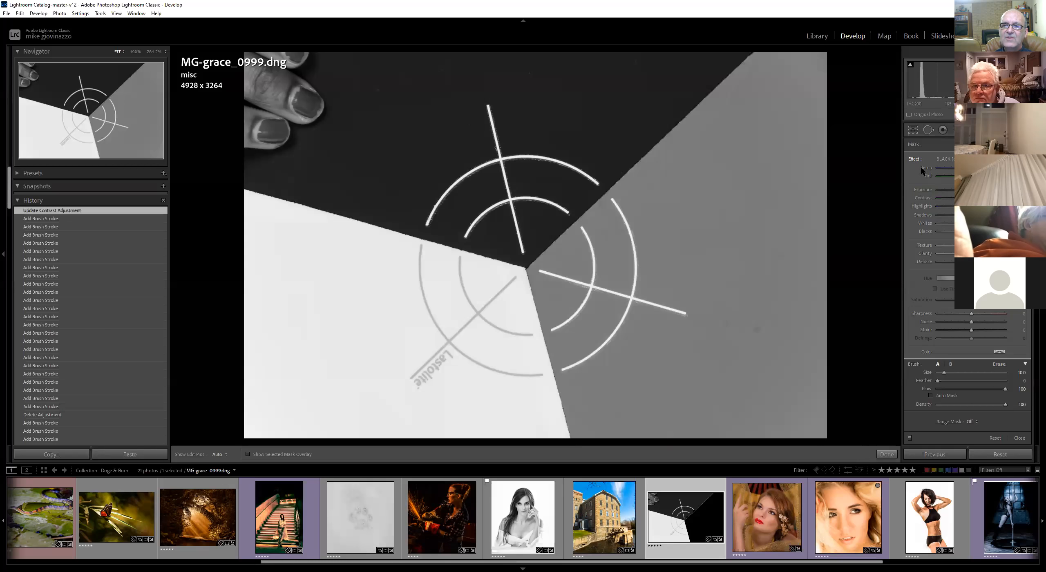
drag(971, 190, 955, 190)
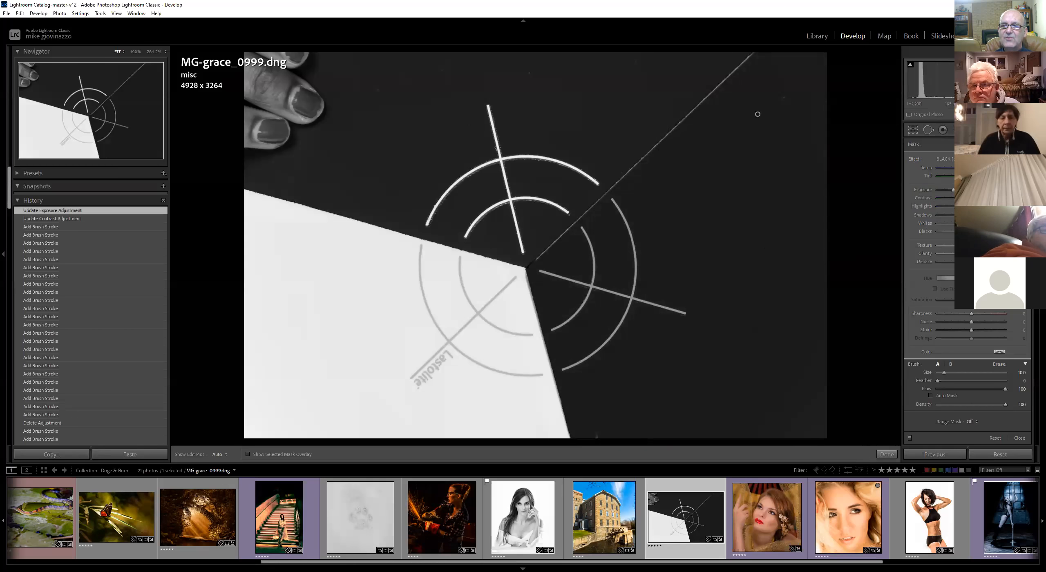
drag(954, 190, 982, 190)
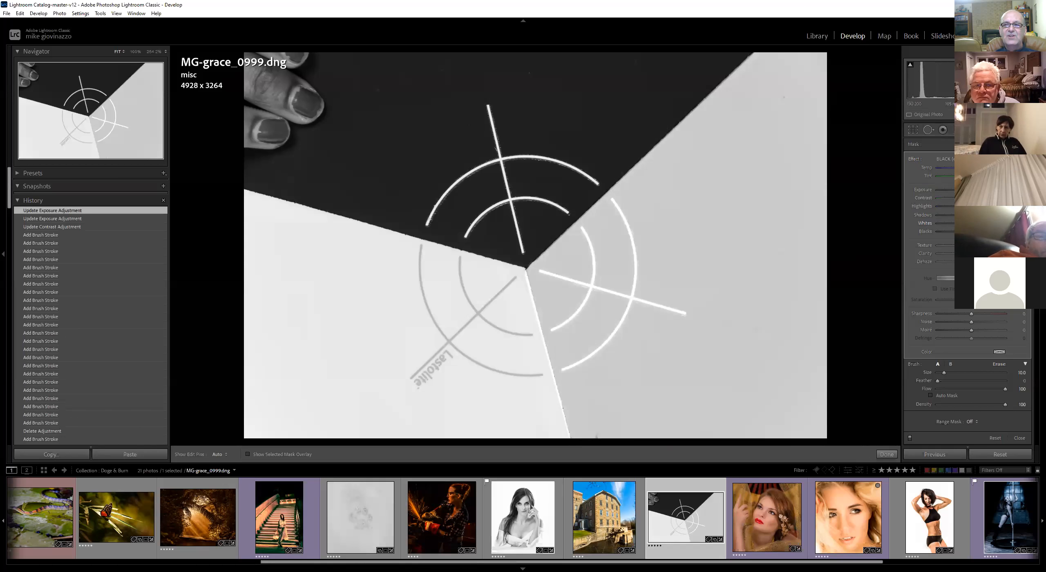
double_click(918, 189)
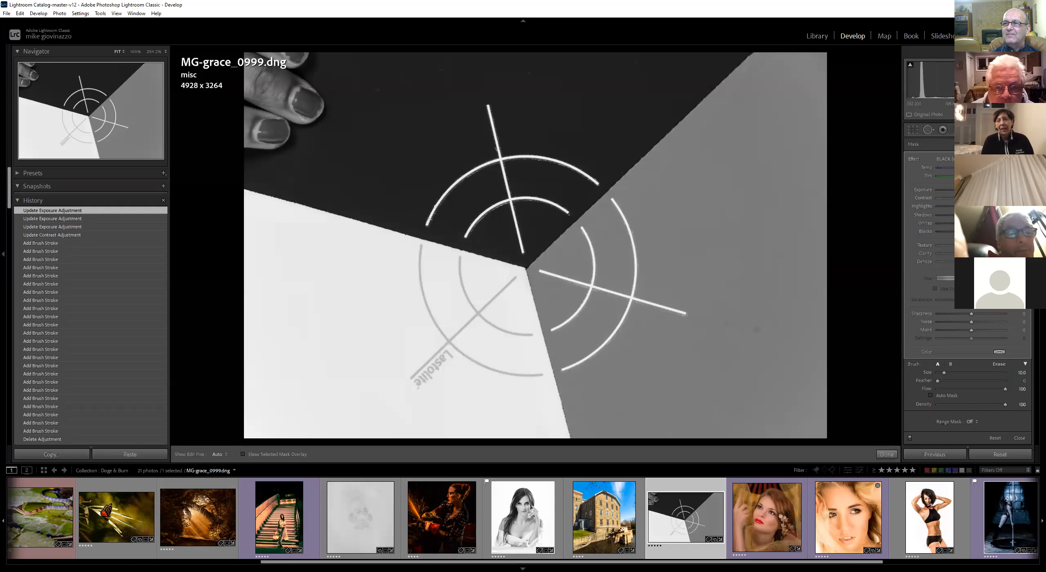
Add a graduated filter from the right edge, reset its effect sliders and move it leftward
key(m)
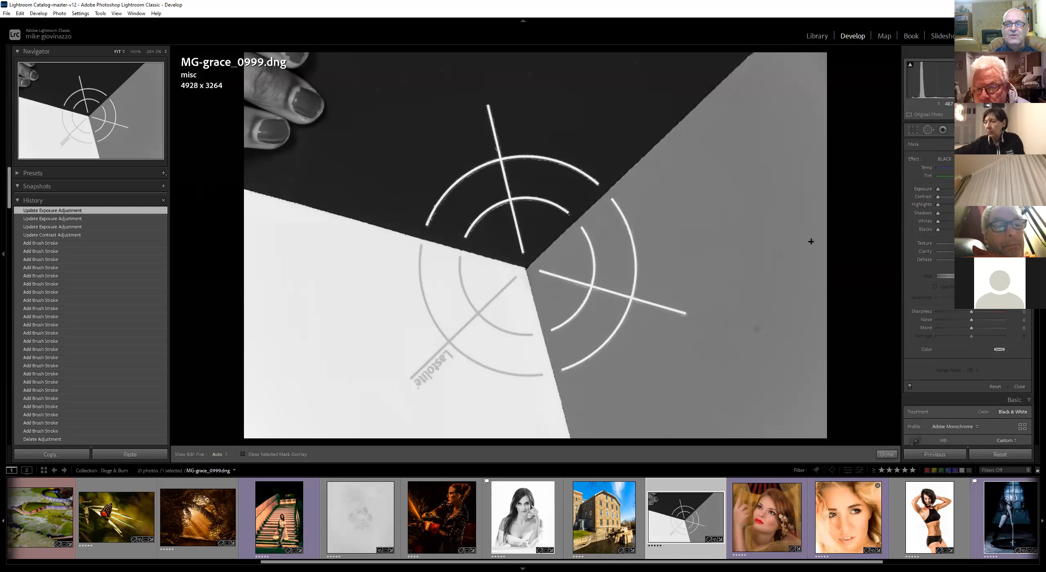
drag(839, 243, 630, 241)
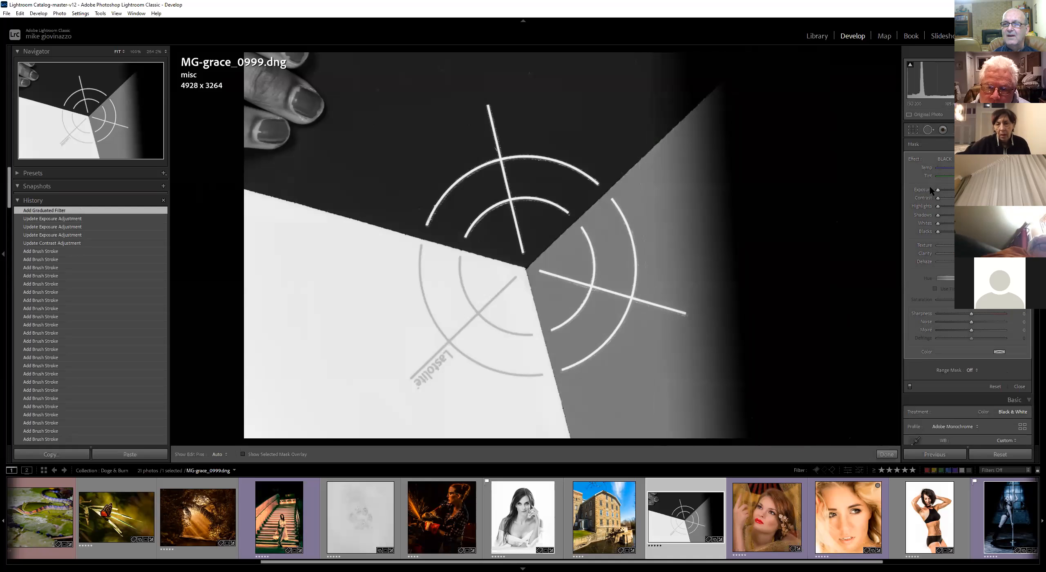
double_click(915, 159)
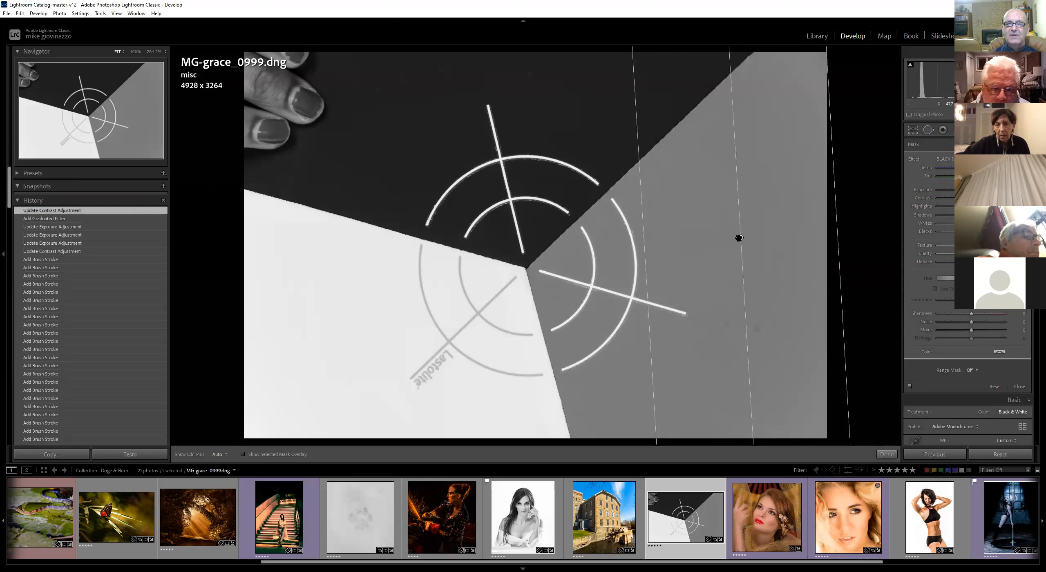
drag(740, 236, 556, 249)
Apply the WHITE effect preset to the graduated filter and drag it further left across the image
click(944, 159)
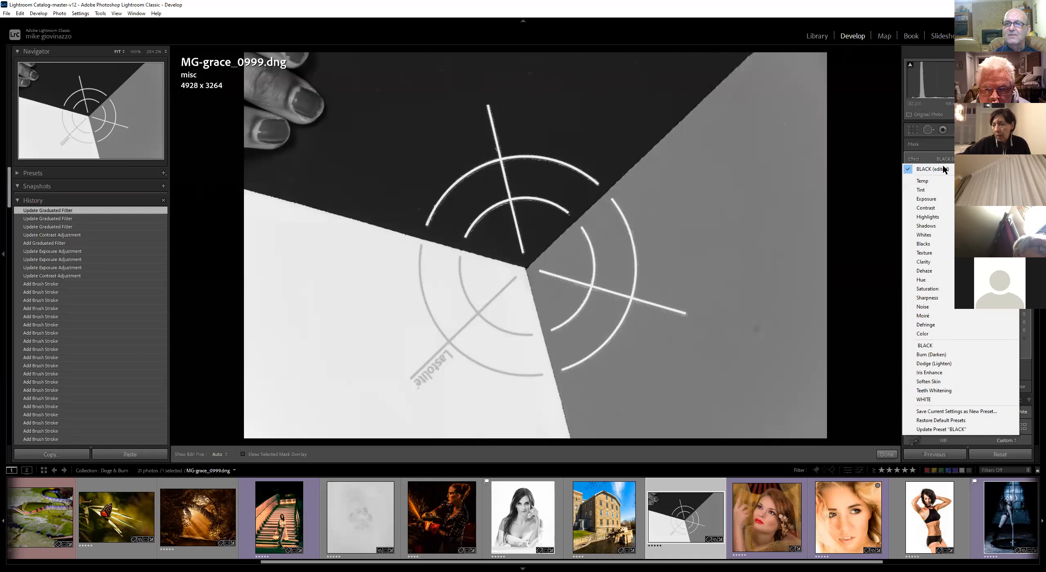
click(924, 400)
drag(556, 255, 421, 275)
drag(584, 259, 421, 266)
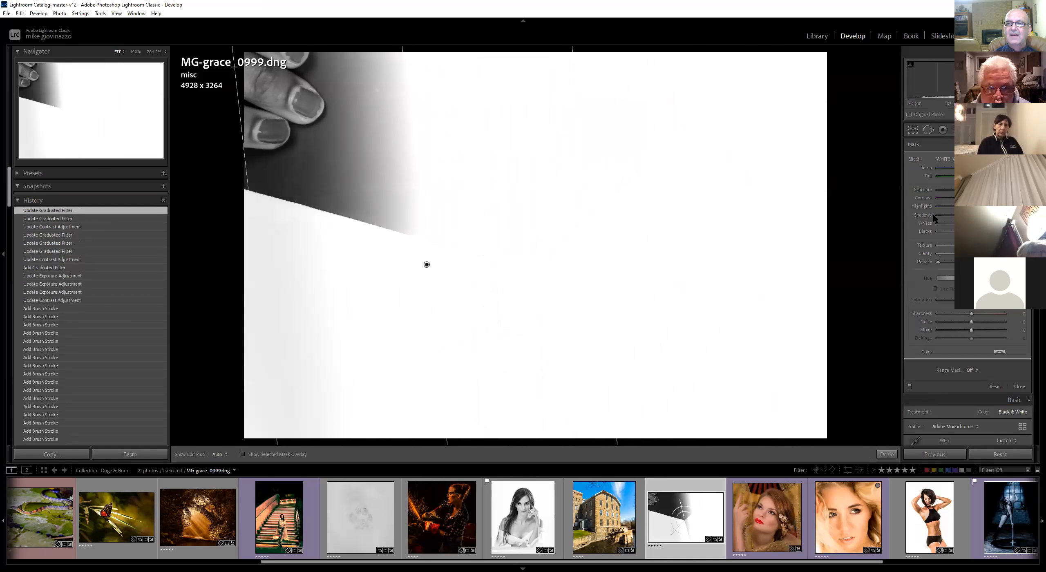
Switch the graduated filter to the BLACK preset, then reposition and rotate it
click(937, 159)
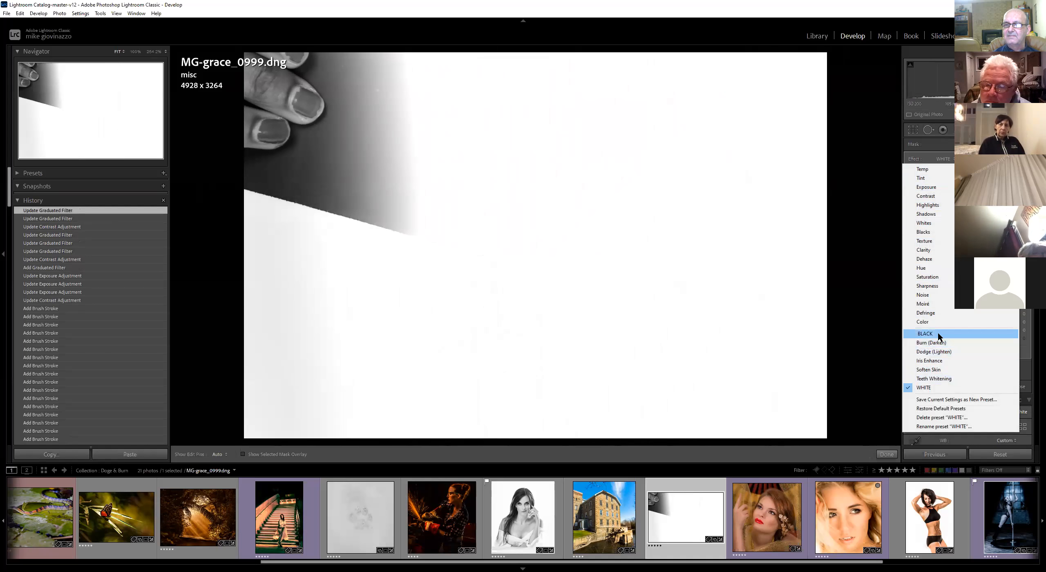
click(926, 334)
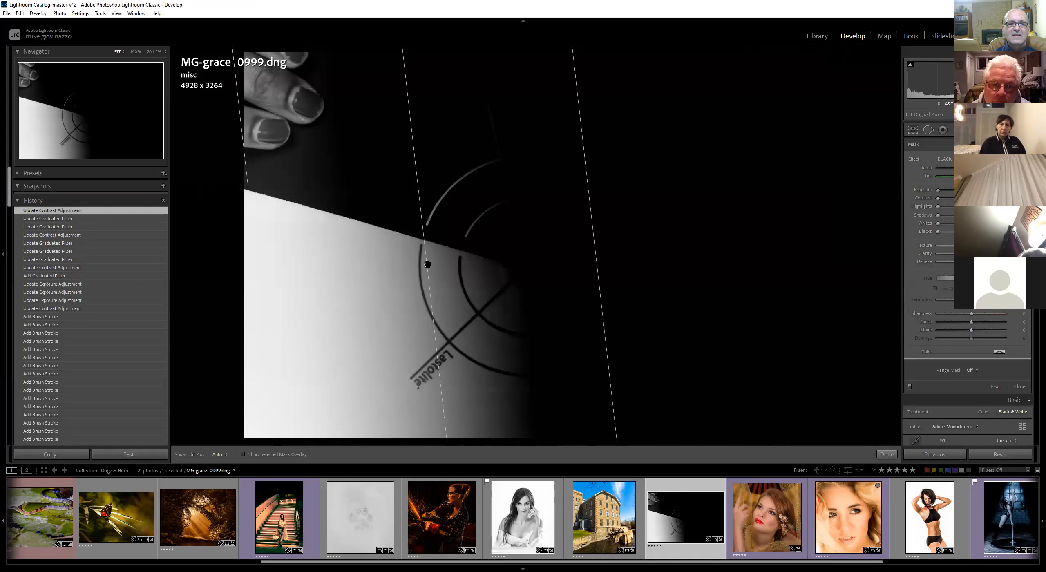
drag(428, 265, 699, 281)
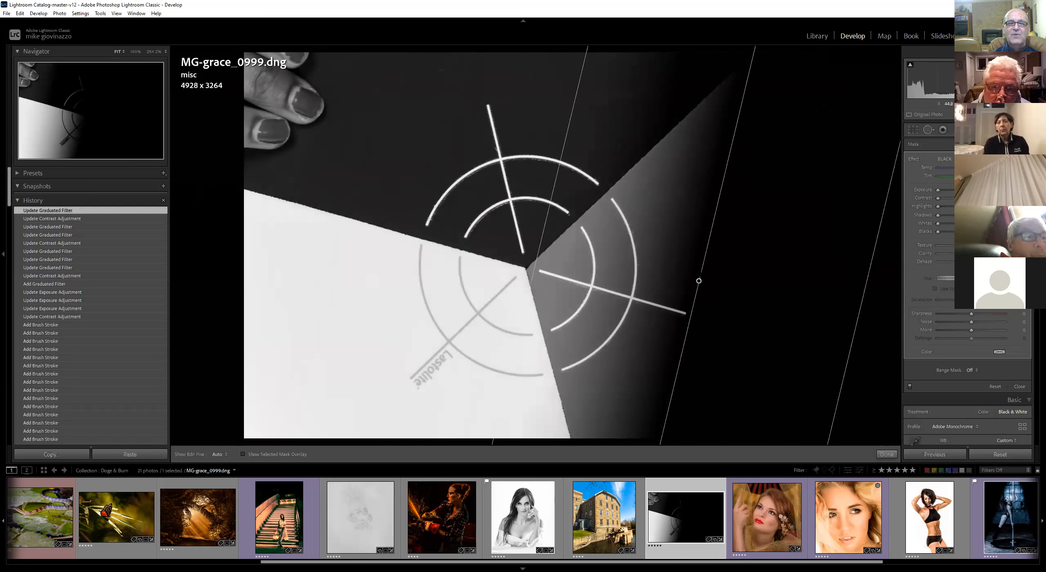
drag(719, 196, 754, 250)
drag(660, 172, 666, 227)
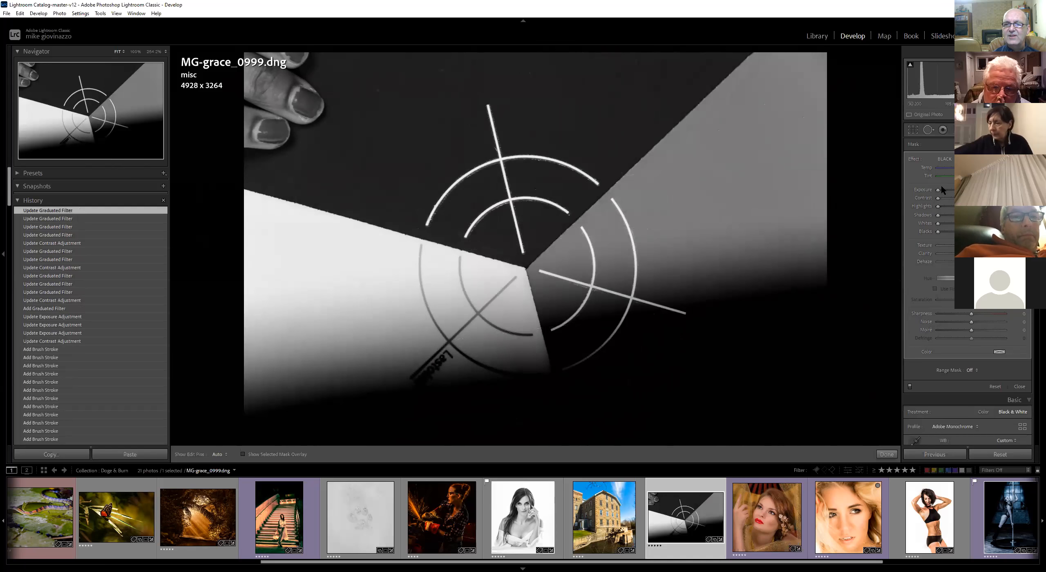
Lower the filter's exposure, drag it lower, and delete the graduated filter
drag(966, 191, 942, 199)
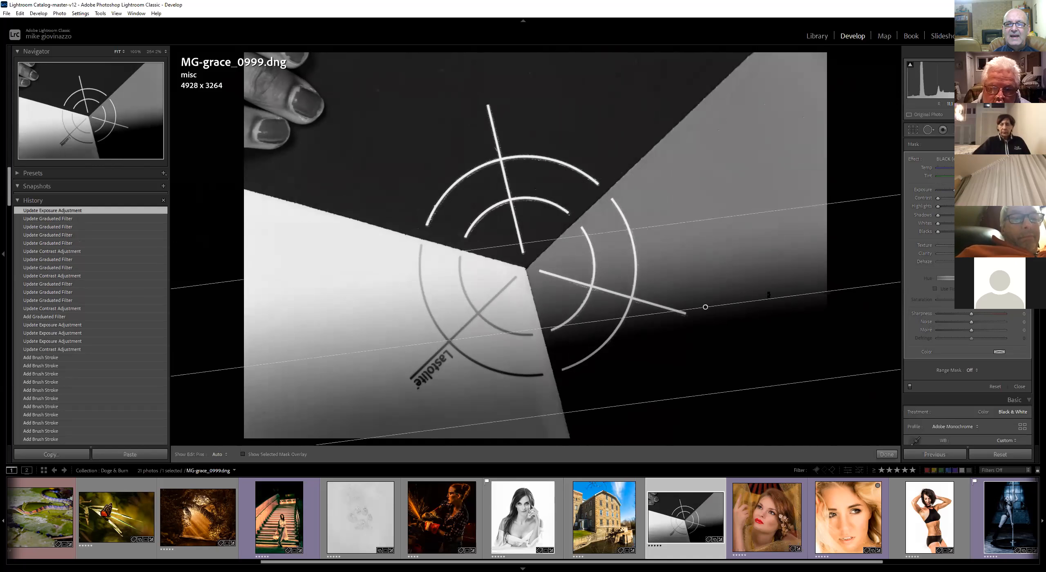
drag(705, 307, 676, 357)
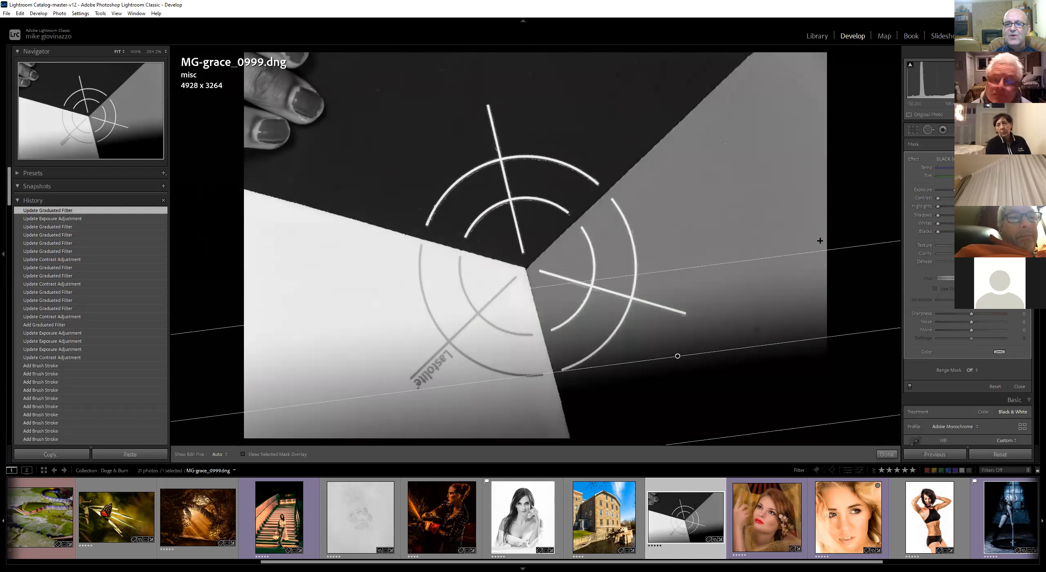
key(Delete)
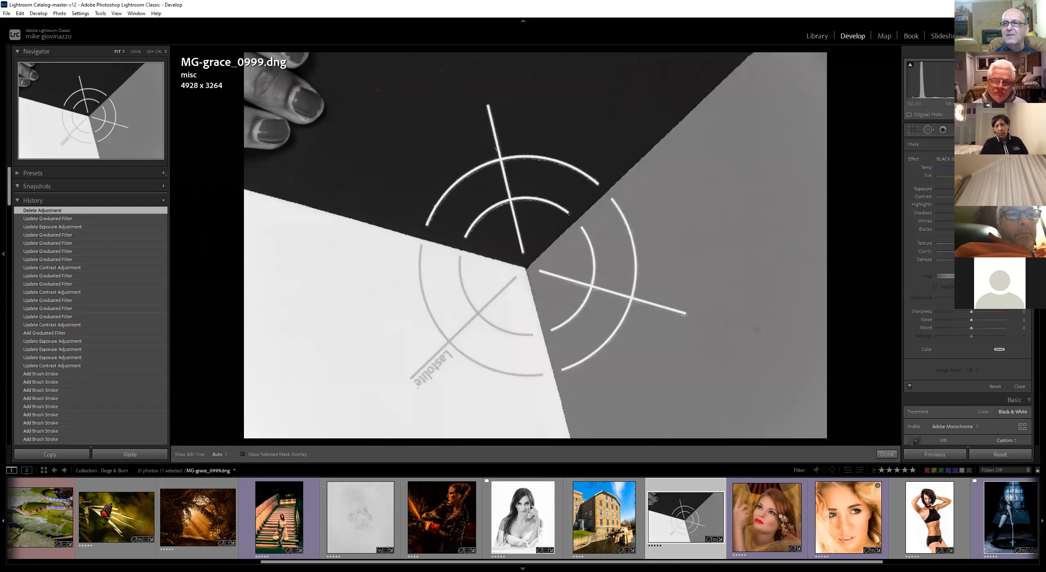
Add eight graduated filters dragged inward from each edge and corner to darken the frame's borders
drag(828, 55, 766, 95)
drag(854, 235, 793, 237)
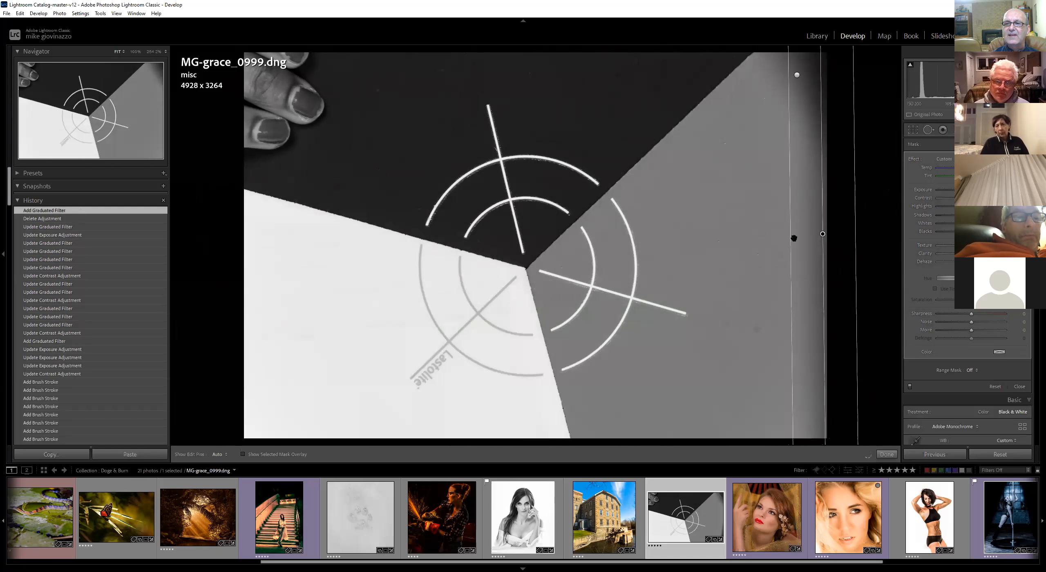
drag(816, 369, 751, 355)
drag(662, 392, 623, 332)
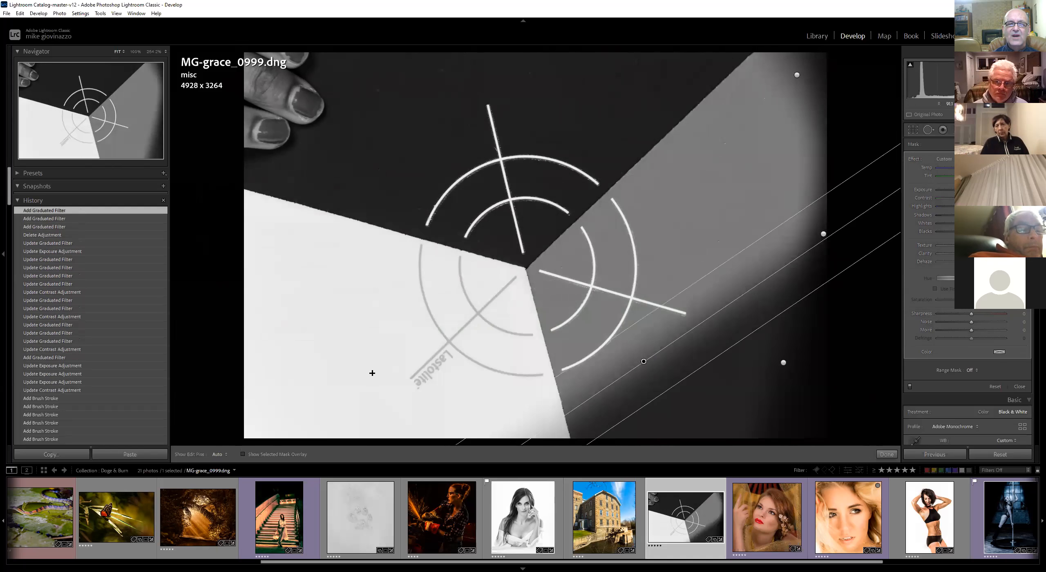
drag(372, 373, 416, 339)
drag(320, 176, 357, 188)
drag(473, 72, 512, 112)
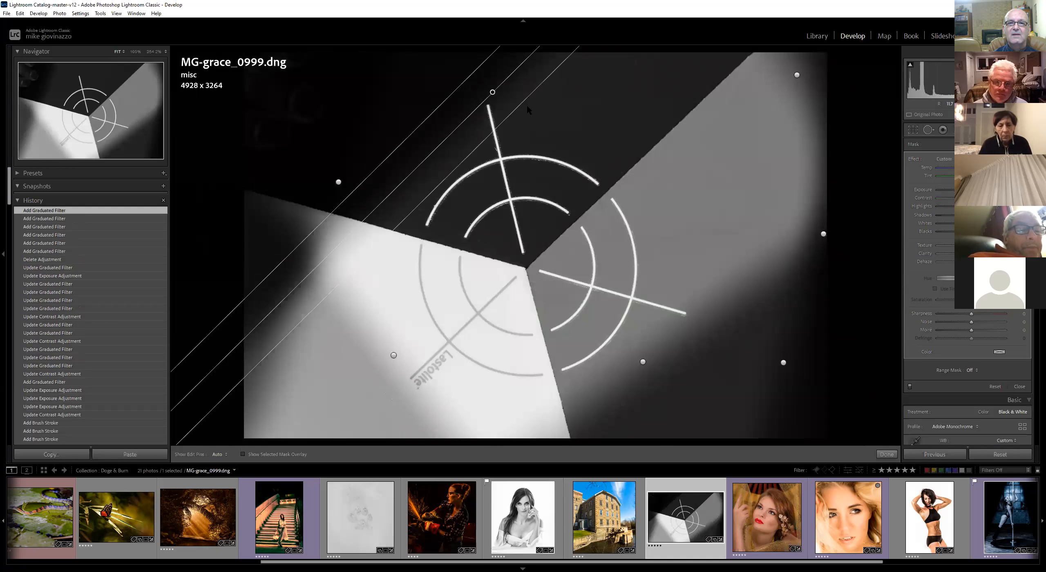
drag(656, 68, 639, 111)
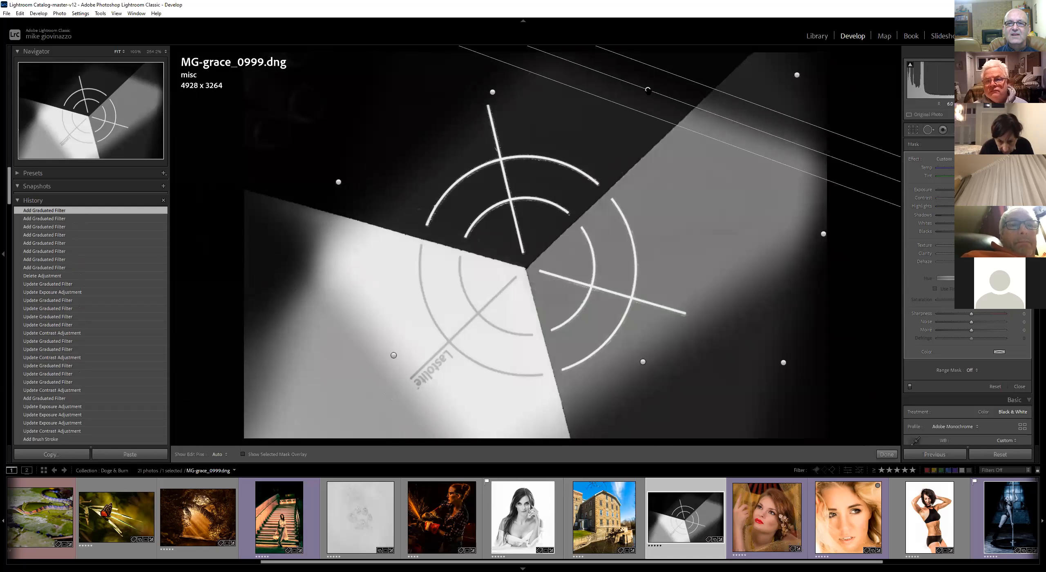
Select the filter pins at the top right, right and bottom, then move and delete the bottom diagonal filter
click(796, 76)
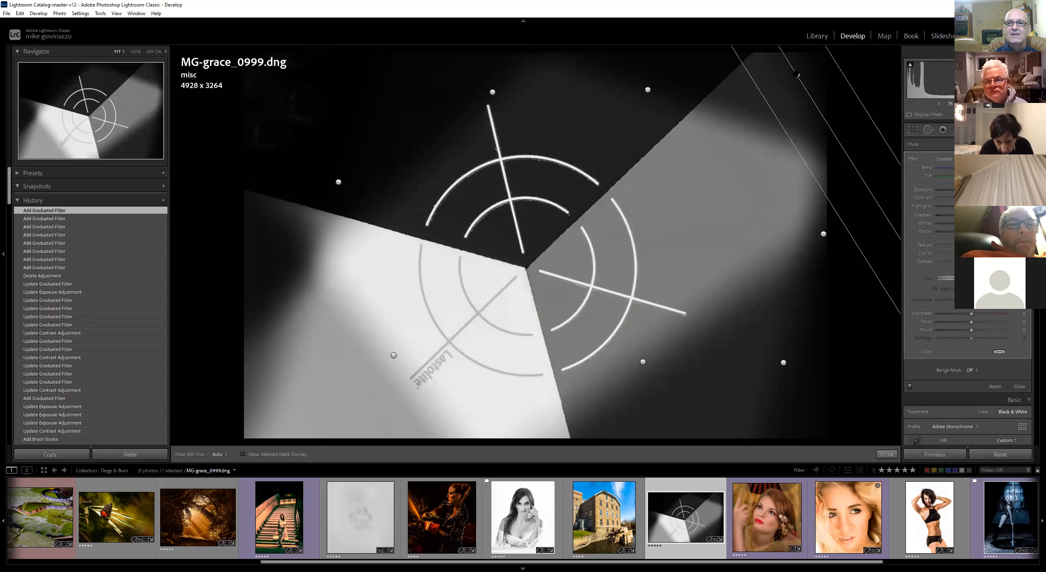
drag(822, 236, 823, 235)
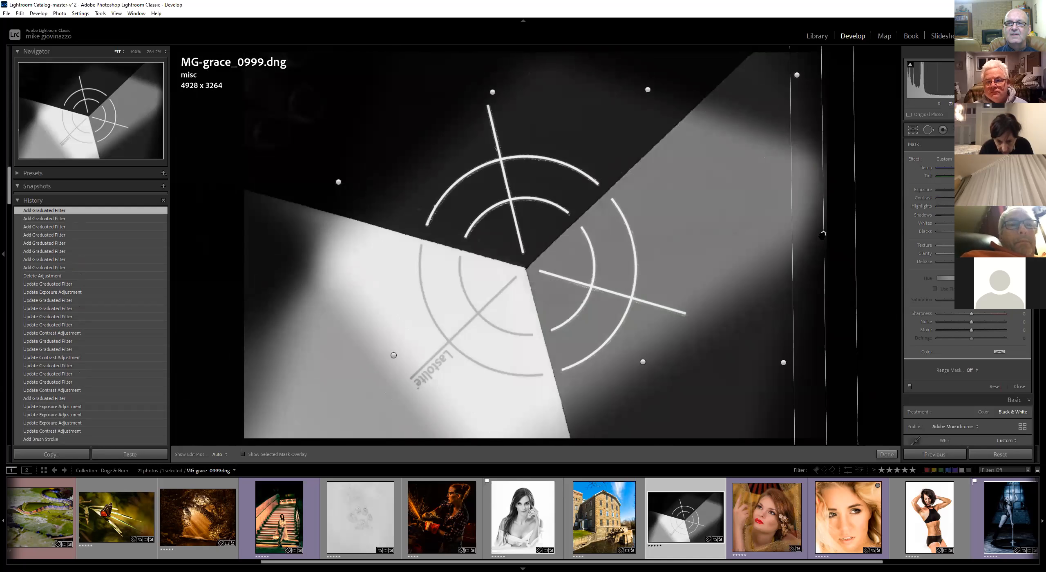
click(783, 362)
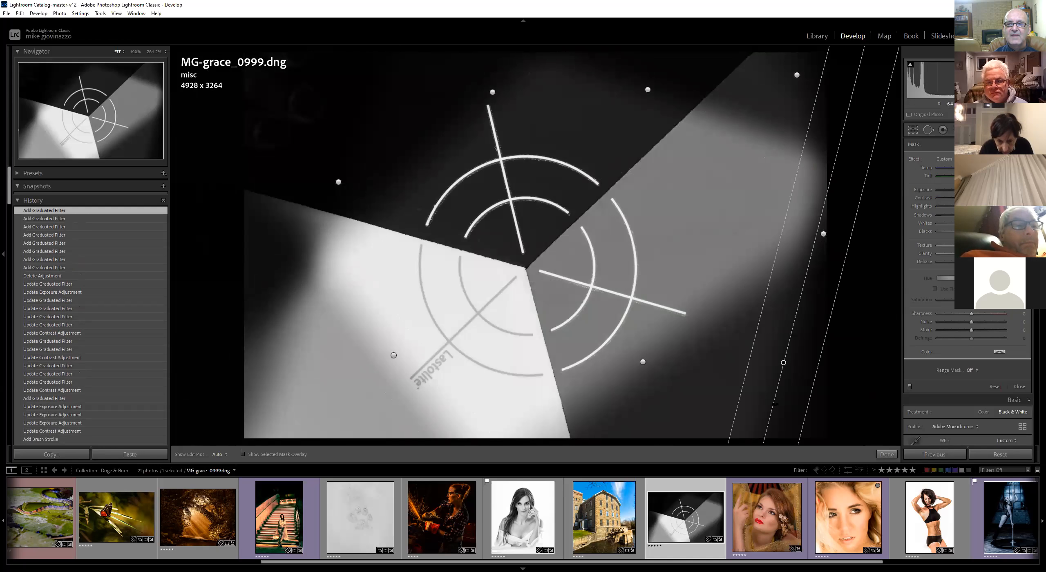
drag(643, 361, 634, 375)
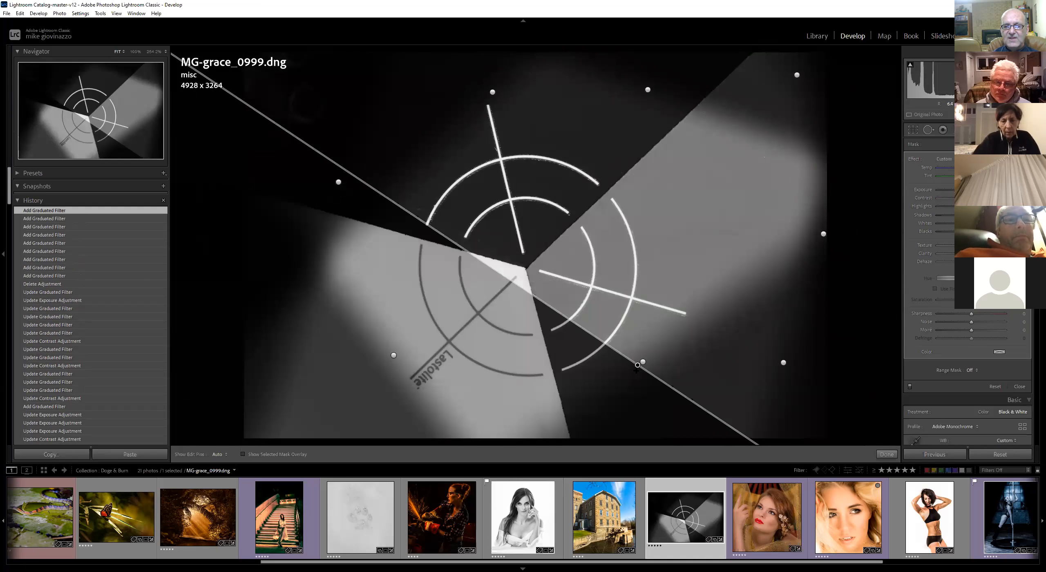
key(Delete)
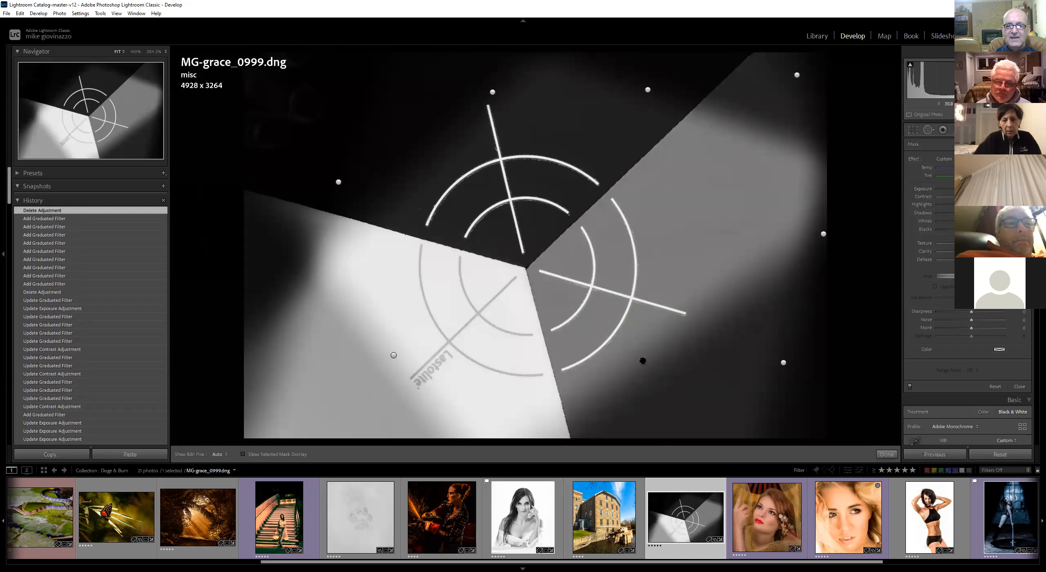
Select the lower filter pin and switch Show Edit Pins through Auto and Always, finally setting it to Selected
click(642, 362)
mouse_move(641, 362)
mouse_down()
mouse_move(624, 364)
mouse_move(646, 364)
mouse_up()
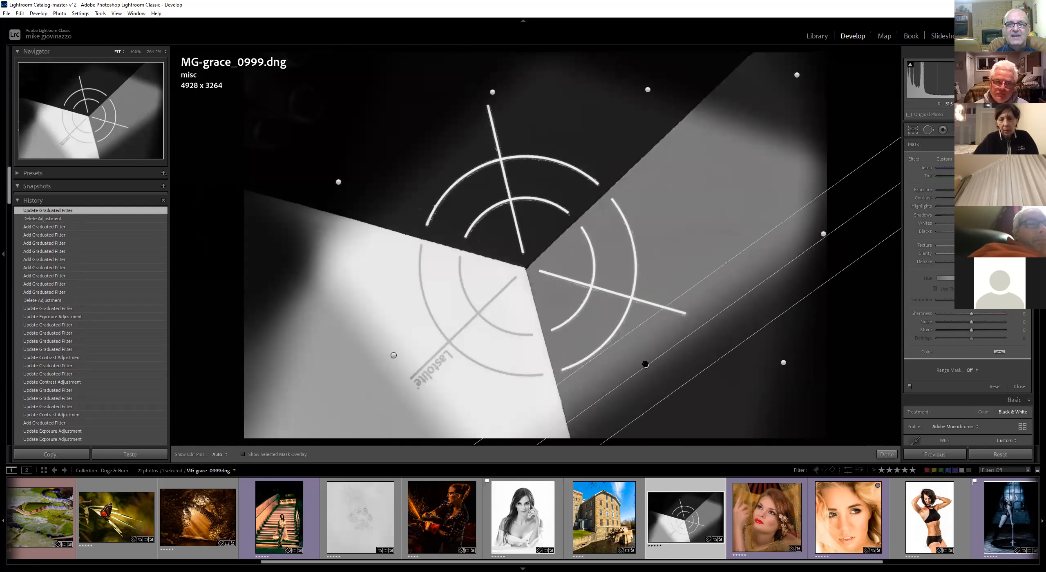
click(222, 455)
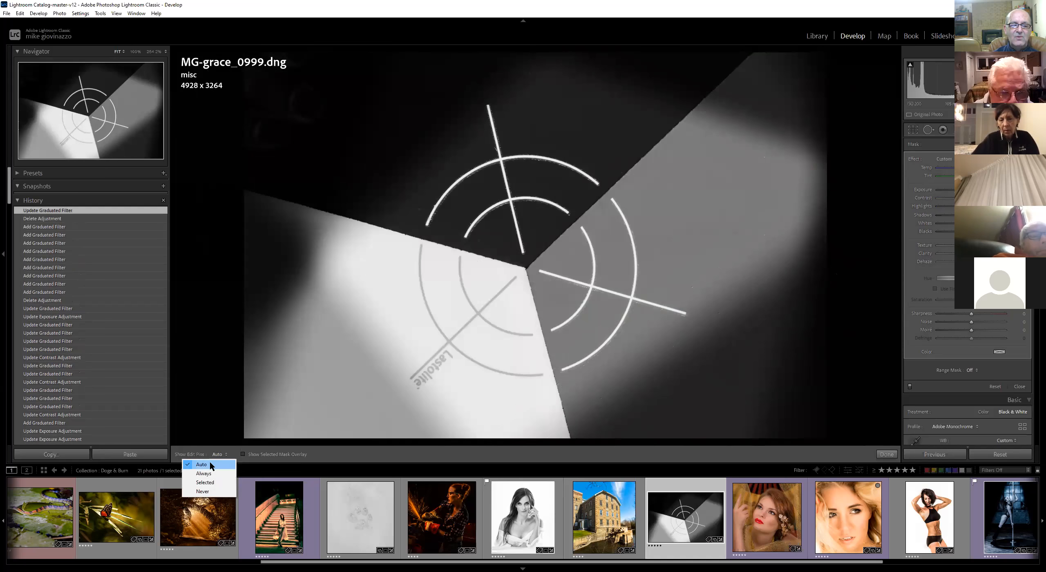
click(211, 466)
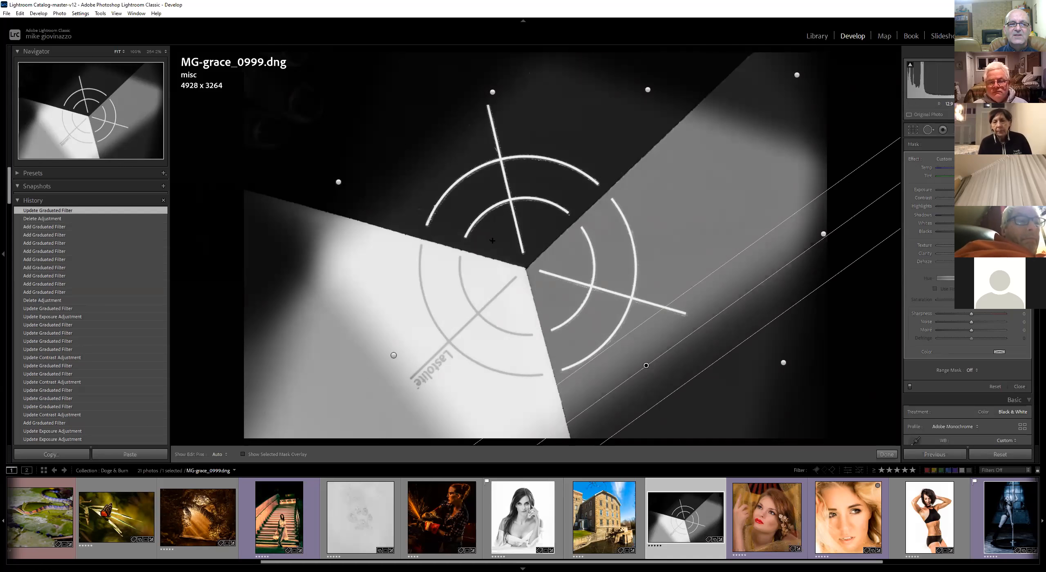
click(219, 455)
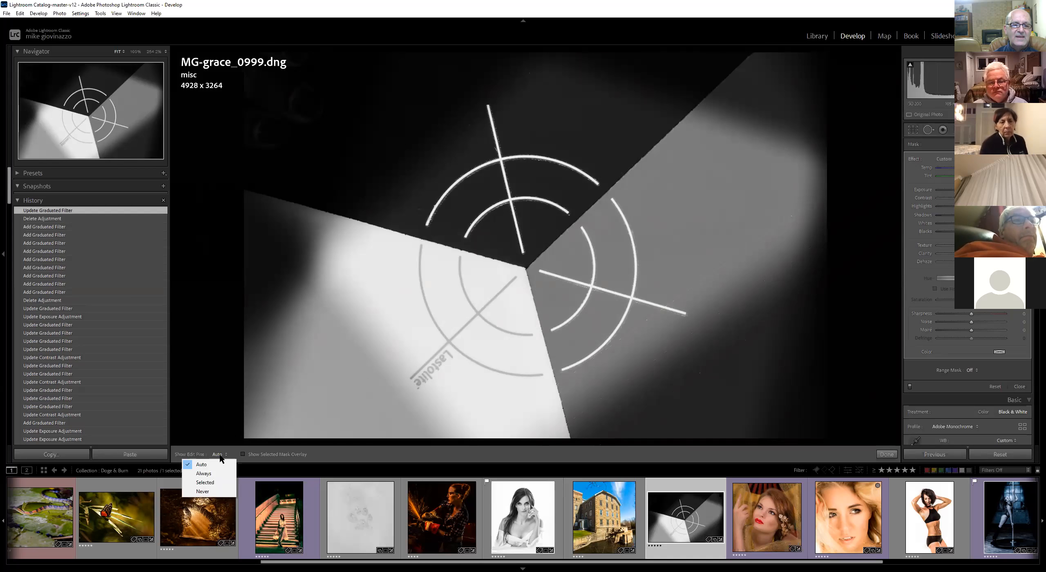
click(205, 473)
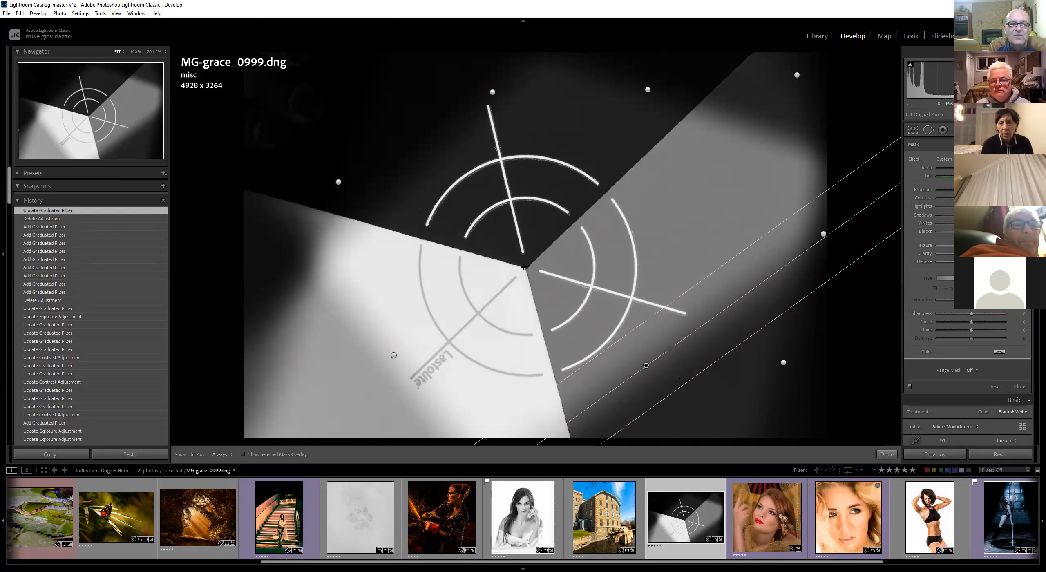
click(223, 457)
click(216, 463)
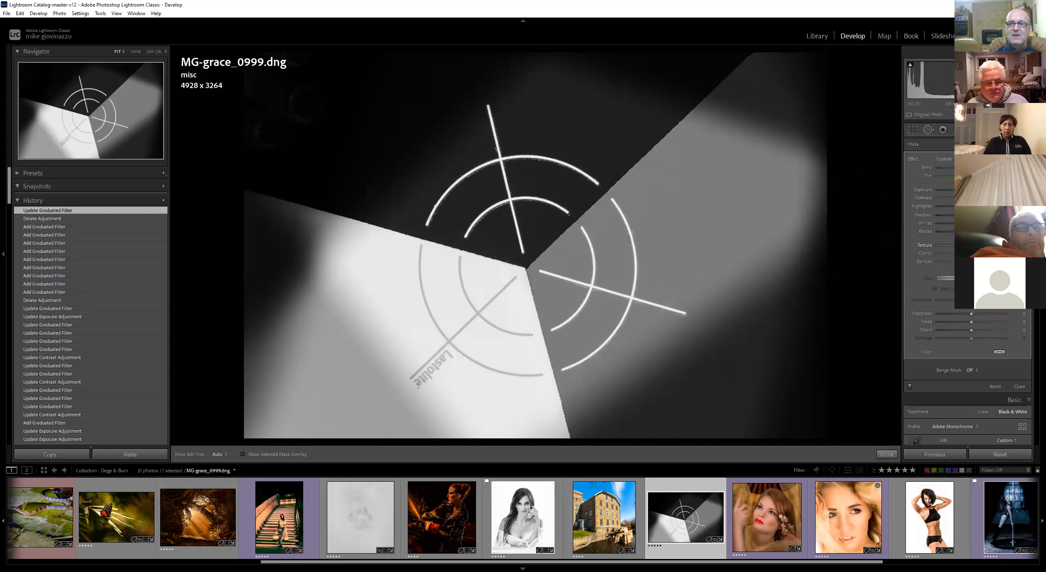
click(224, 456)
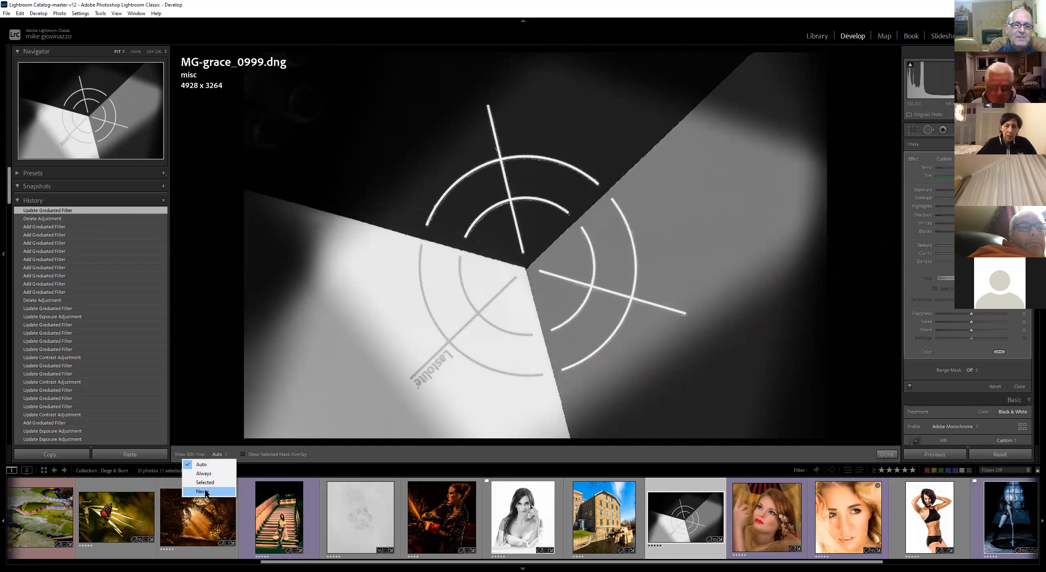
click(219, 484)
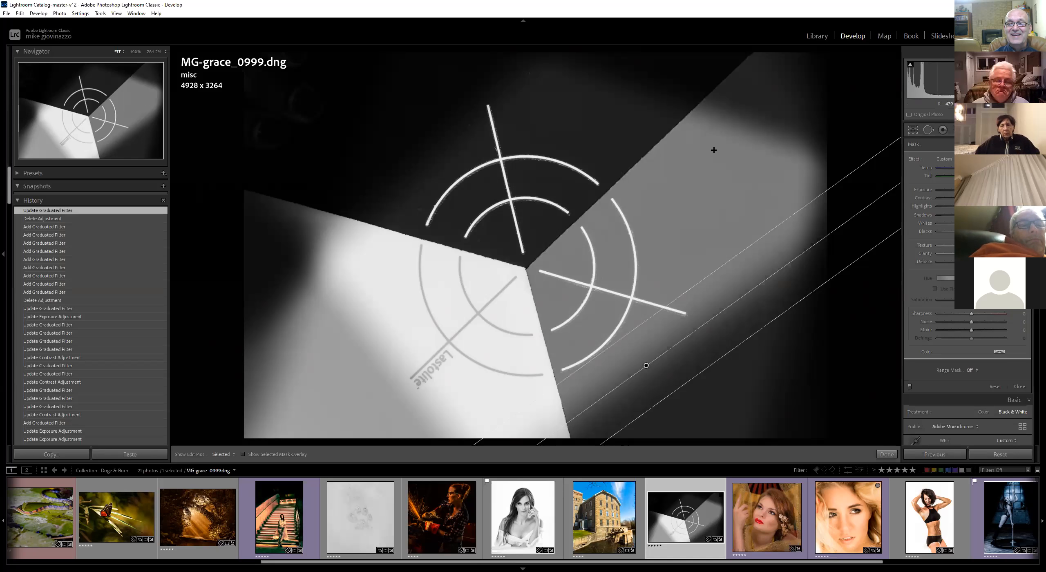
Set Show Edit Pins to Auto and close the Graduated Filter tool
click(225, 458)
click(209, 464)
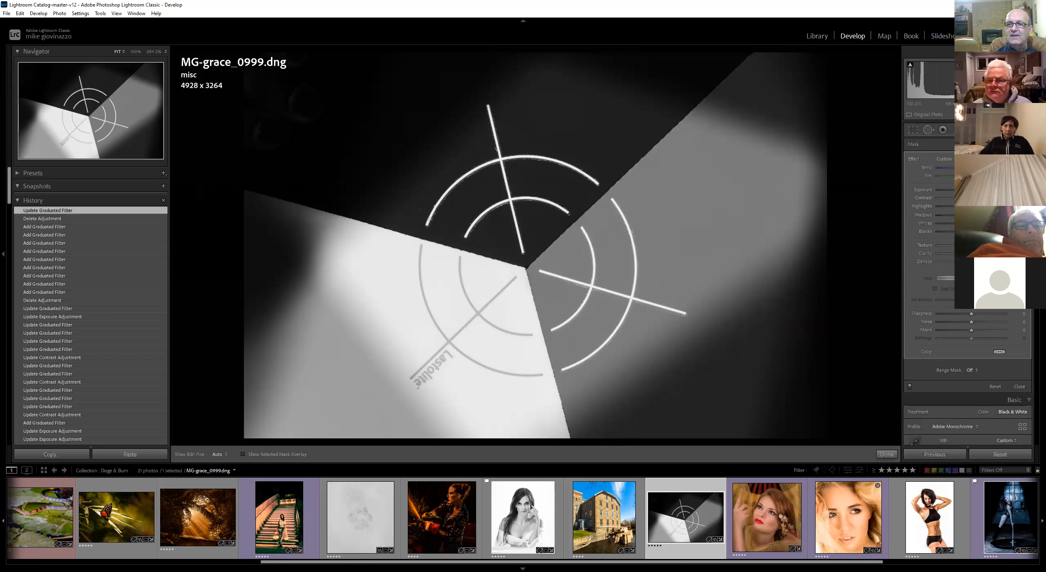
click(958, 129)
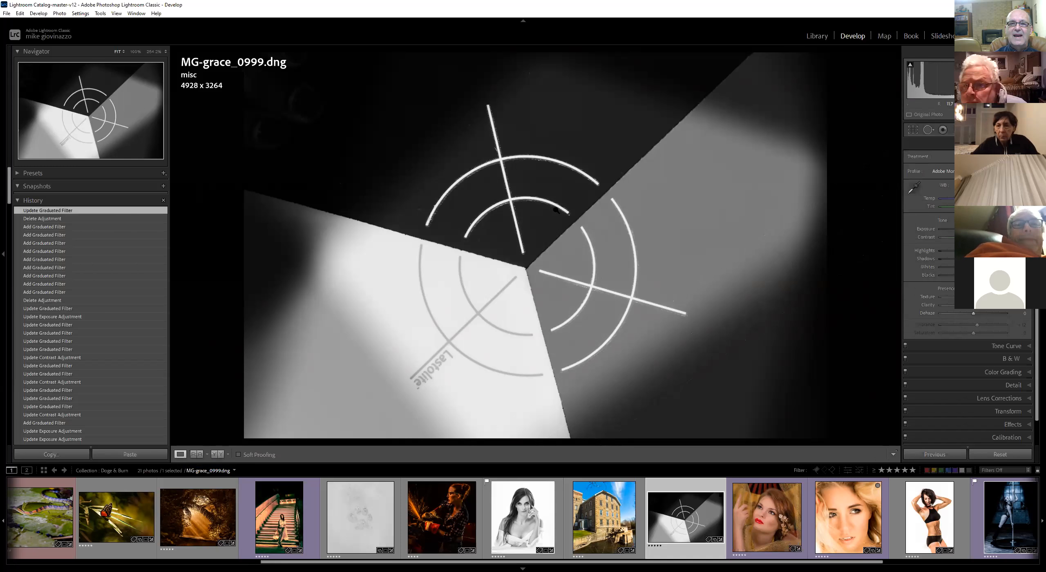
Paint an Adjustment Brush stroke across the image centre and raise its exposure
key(k)
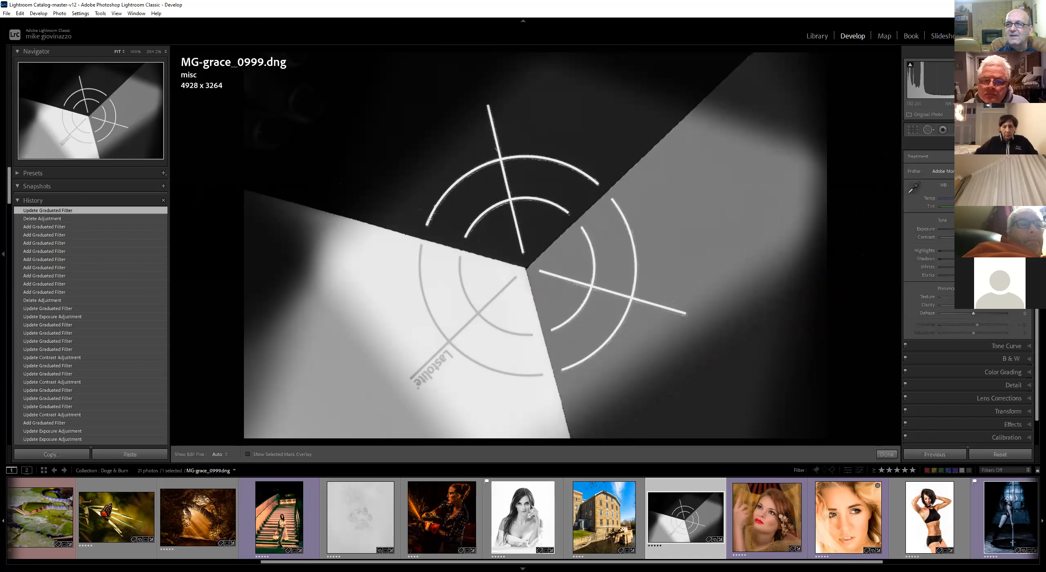
mouse_move(542, 211)
mouse_down()
mouse_move(439, 236)
mouse_move(581, 282)
mouse_up()
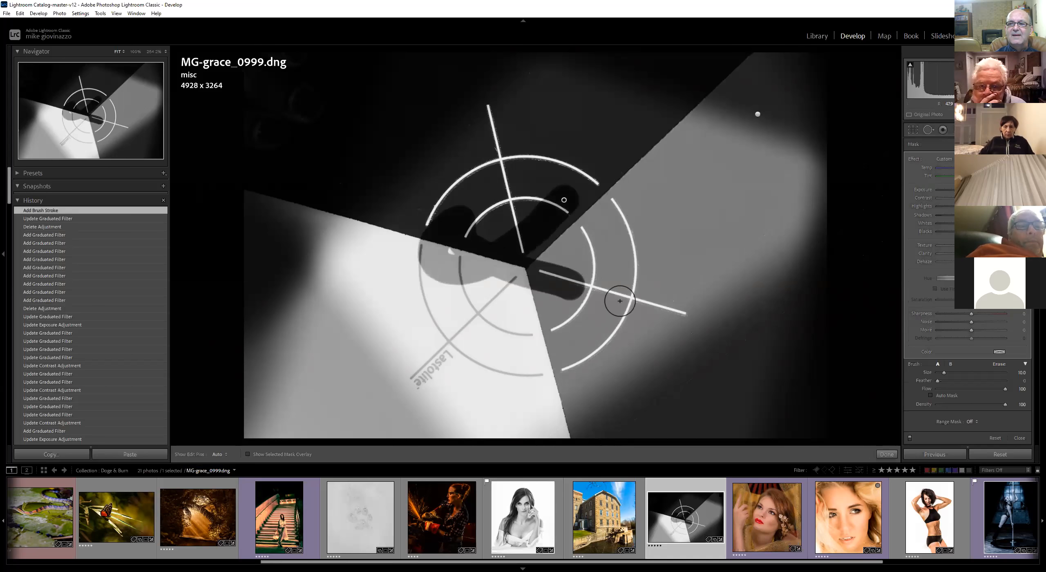
mouse_move(962, 190)
mouse_down()
mouse_move(999, 190)
mouse_move(941, 191)
mouse_move(986, 191)
mouse_up()
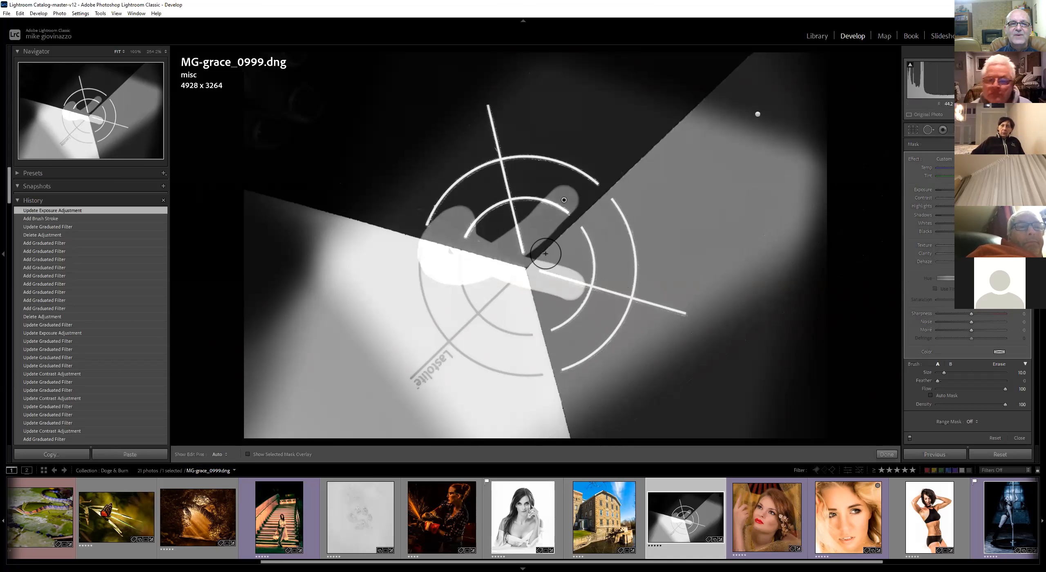
mouse_move(987, 190)
mouse_down()
mouse_move(941, 190)
mouse_move(980, 190)
mouse_up()
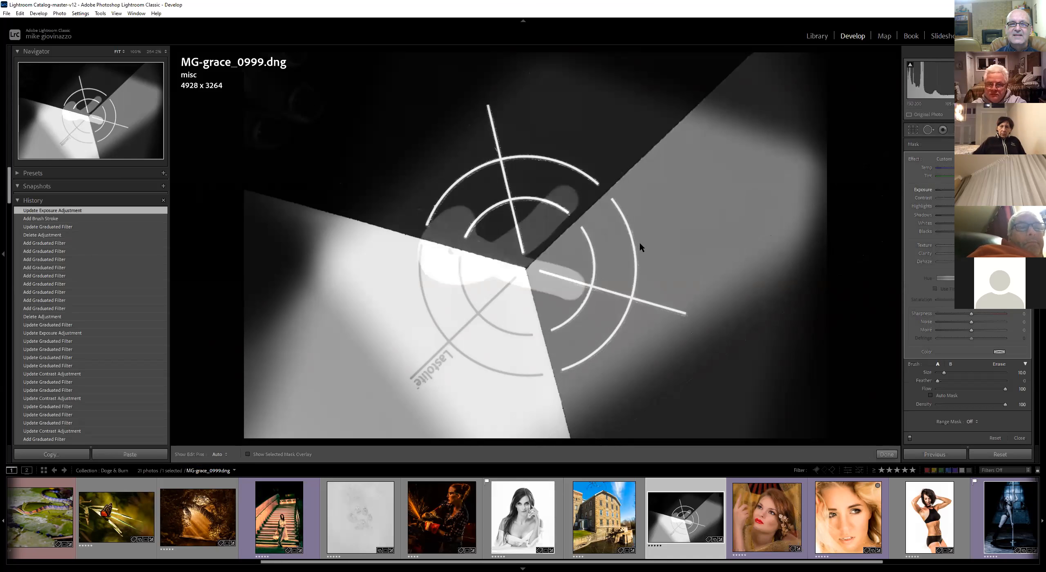
Nudge the new stroke's pin, then select the brush adjustment near the top right and delete it
drag(564, 200, 589, 210)
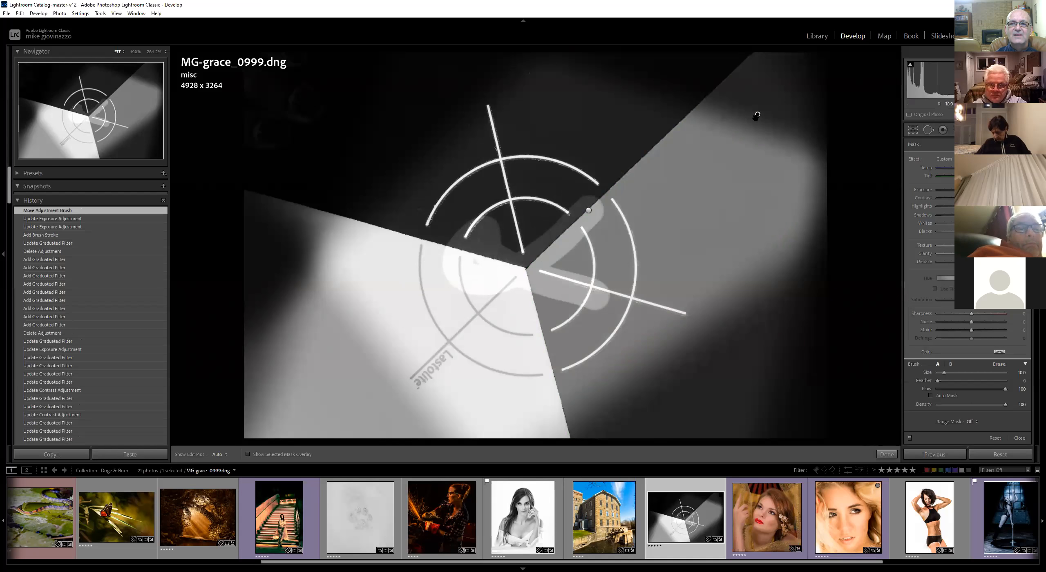
mouse_move(758, 117)
mouse_down()
mouse_move(740, 121)
mouse_move(768, 125)
mouse_up()
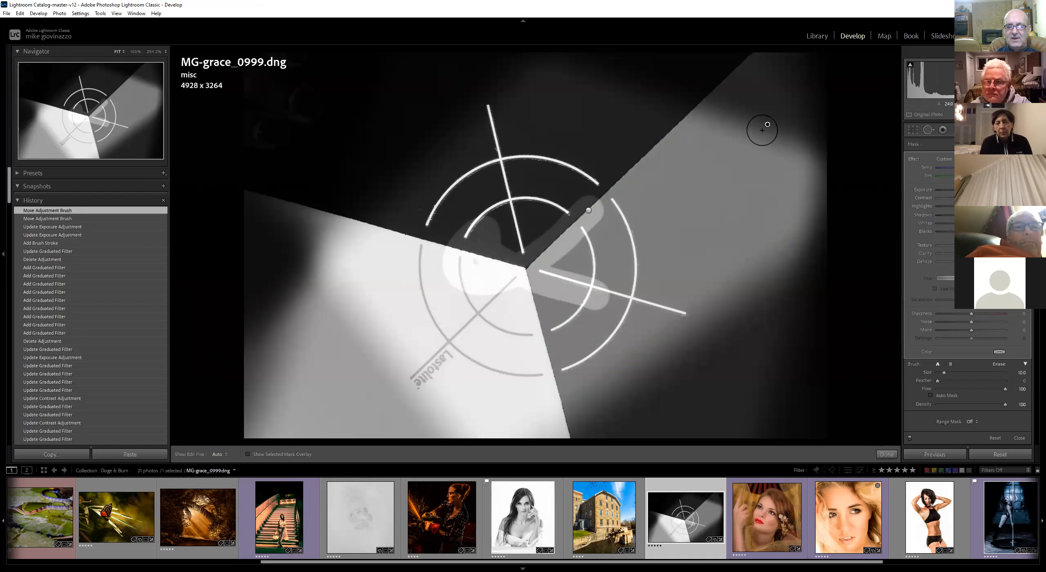
key(Delete)
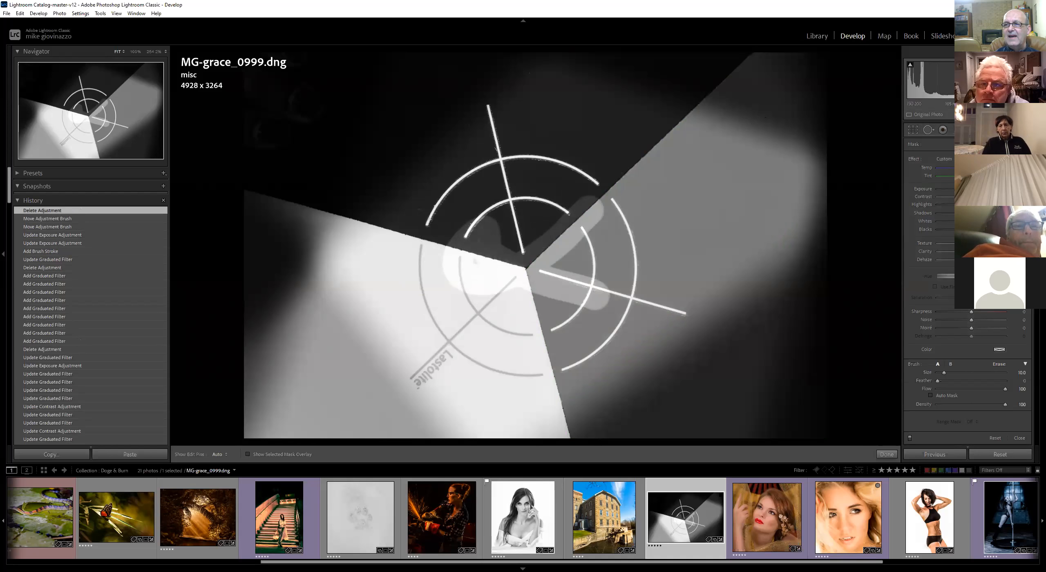
Switch to the Graduated Filter and delete the filter at the top-right corner
key(m)
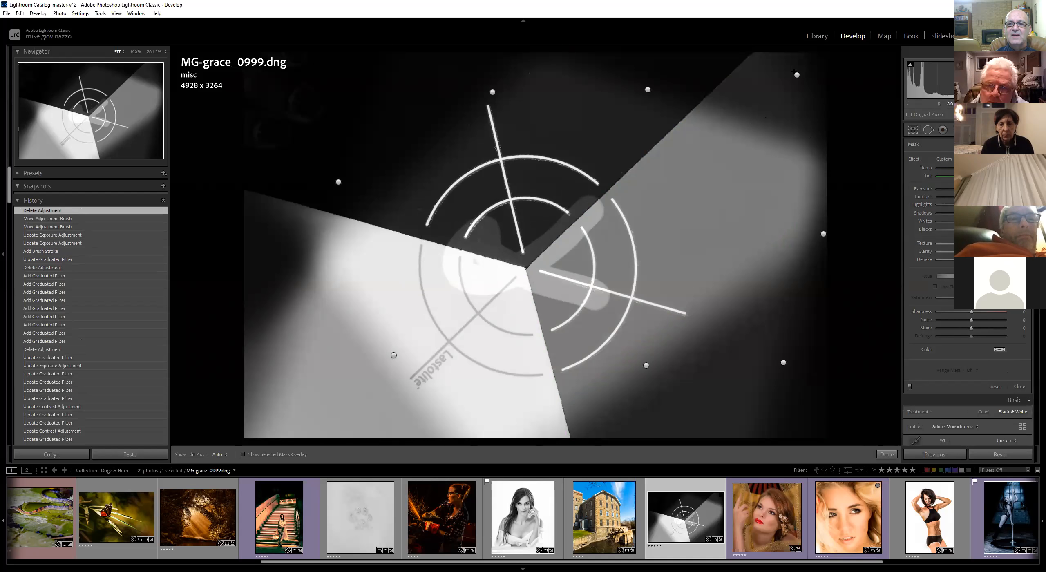
drag(797, 75, 800, 76)
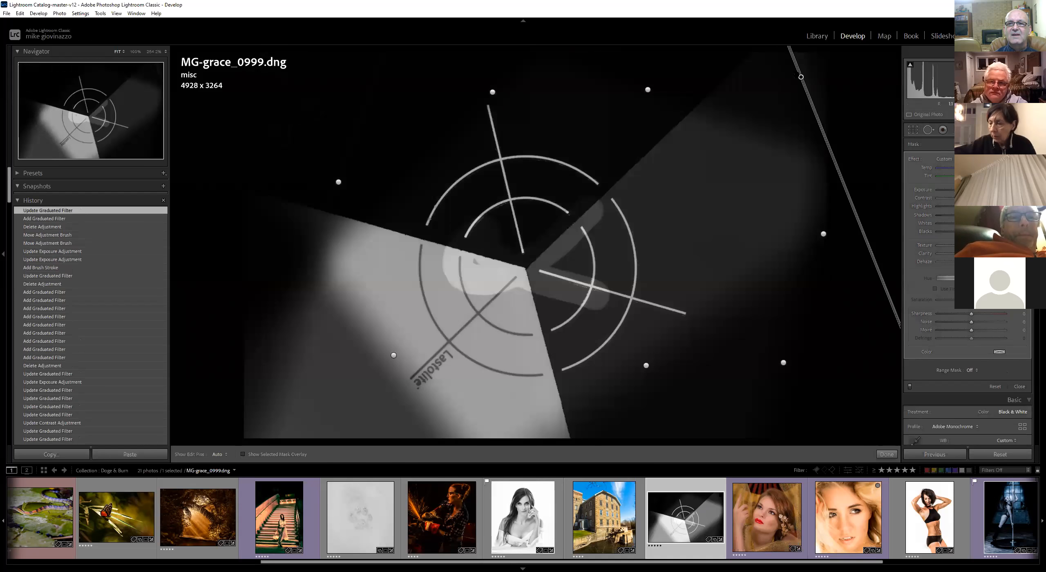
key(Delete)
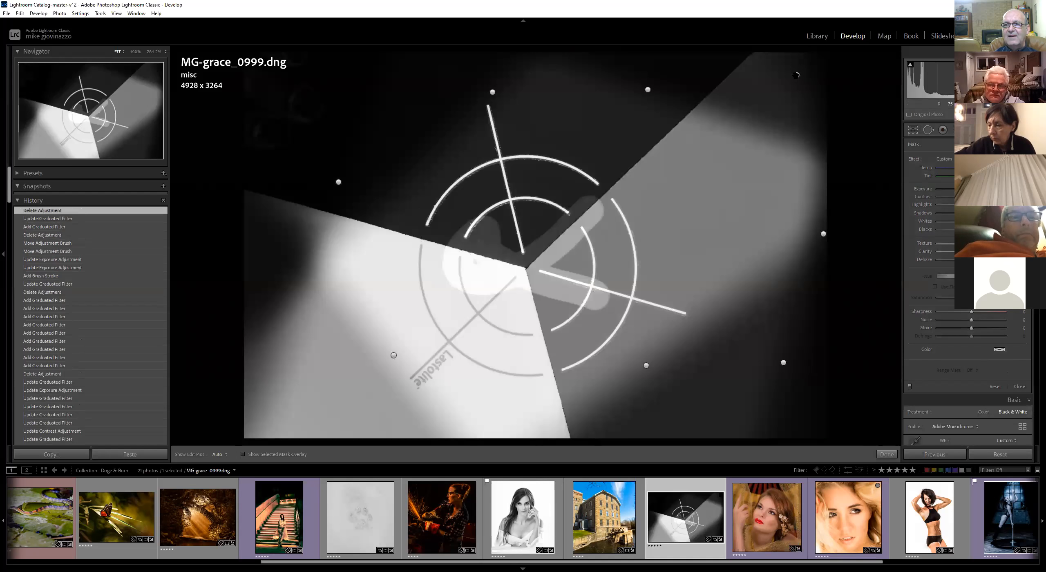
Select the left-edge graduated filter and lower its exposure
drag(795, 74, 796, 75)
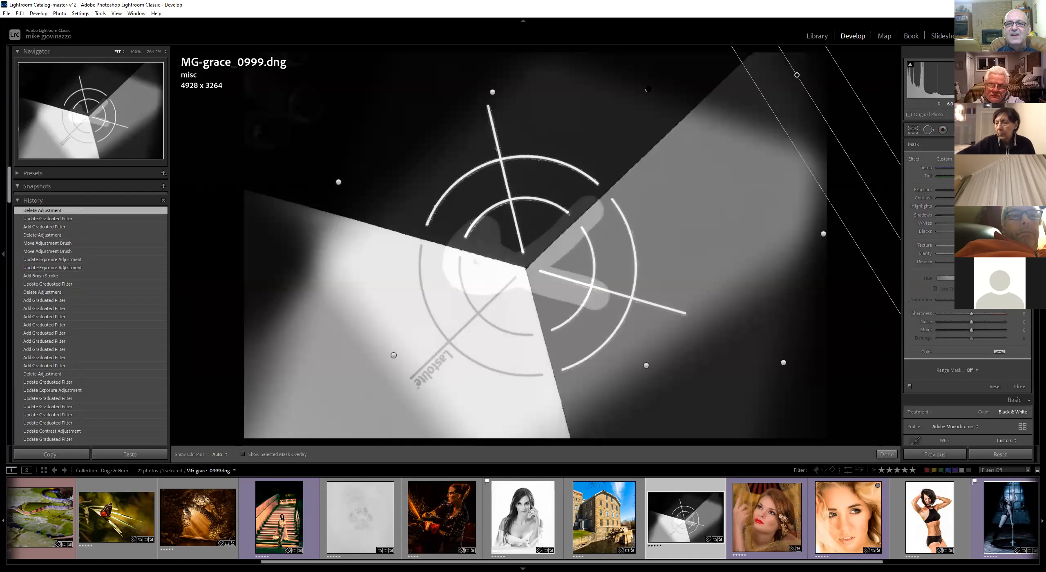
mouse_move(648, 87)
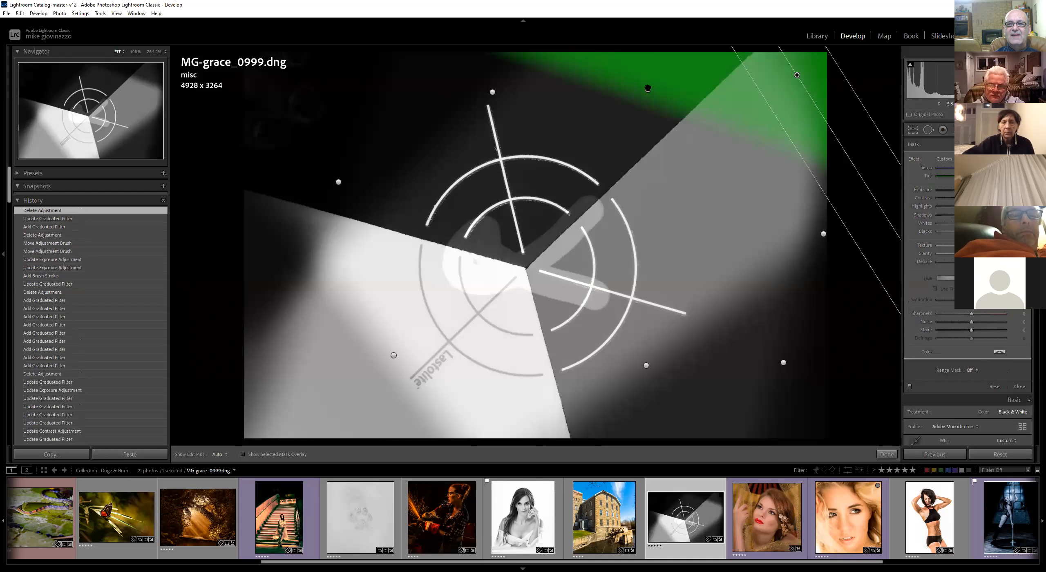
click(338, 182)
mouse_move(338, 182)
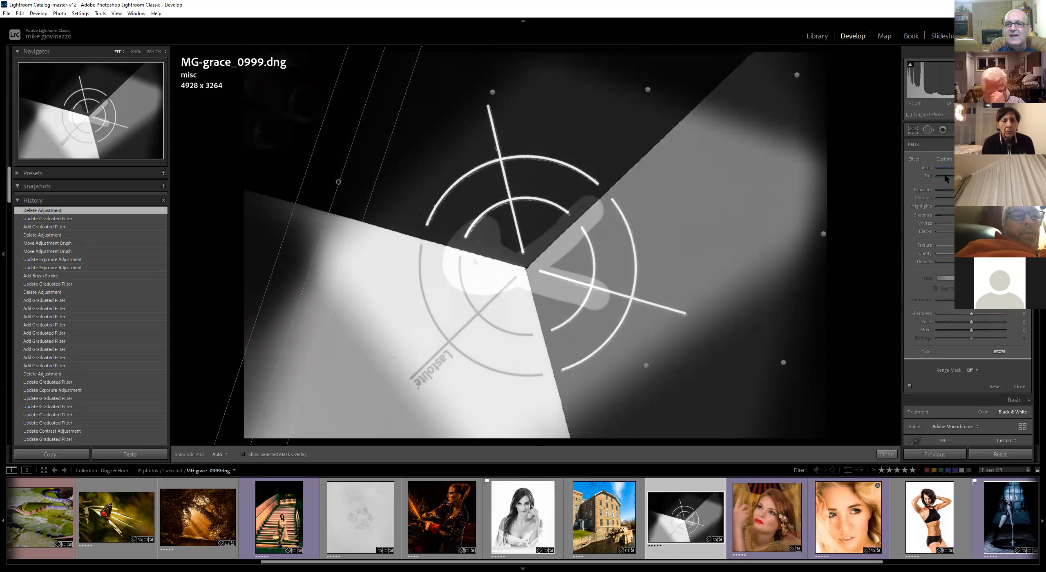
drag(955, 191, 944, 191)
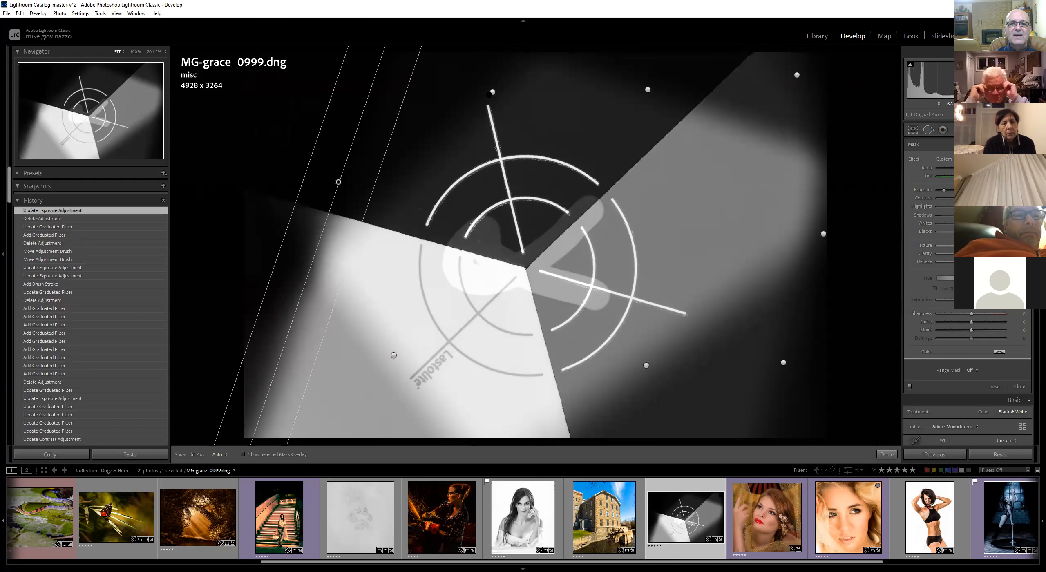
Select the top-left graduated filter and lower its exposure slightly
click(493, 92)
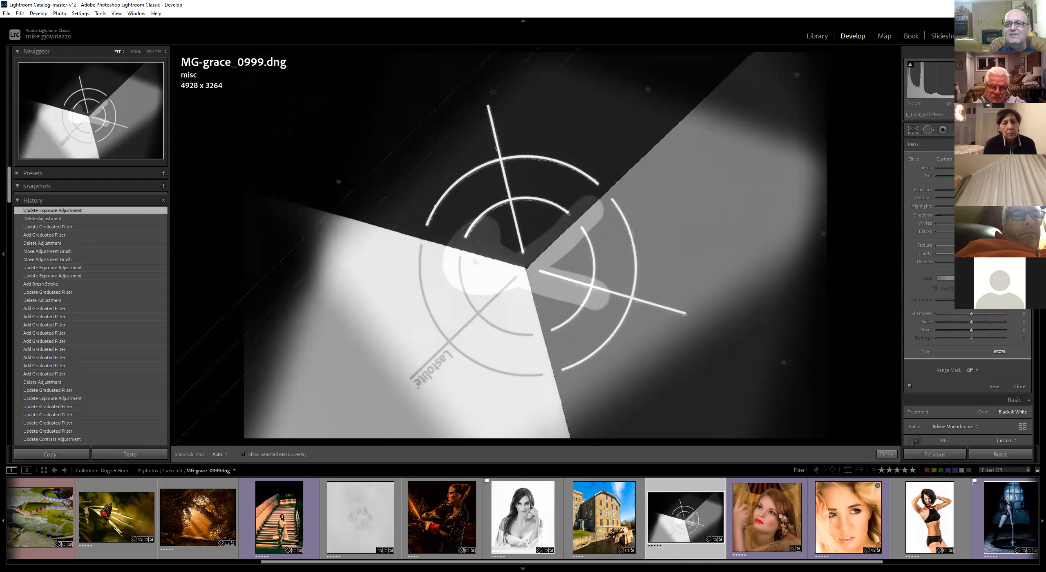
drag(949, 191, 947, 191)
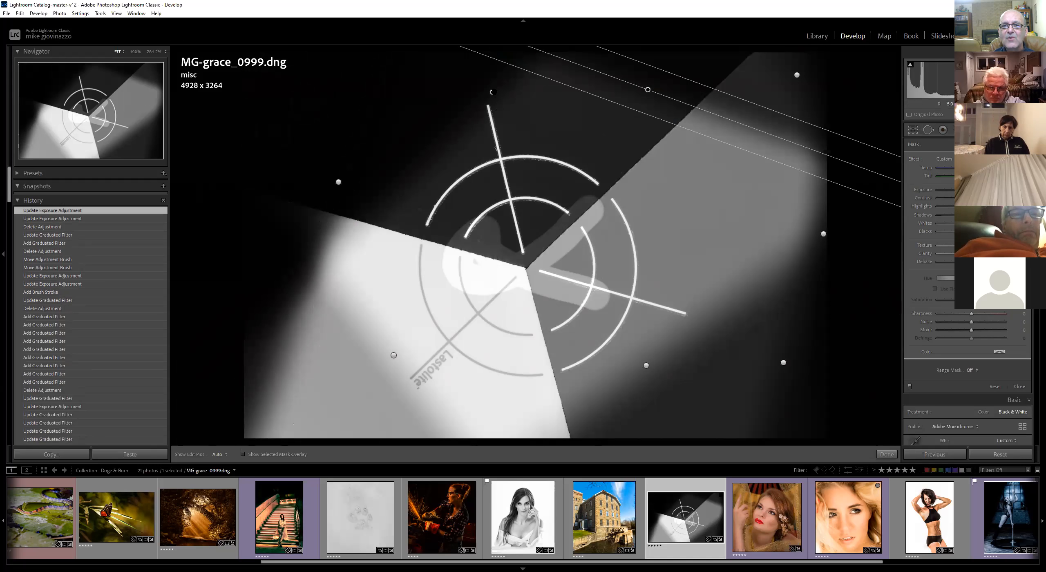
click(491, 91)
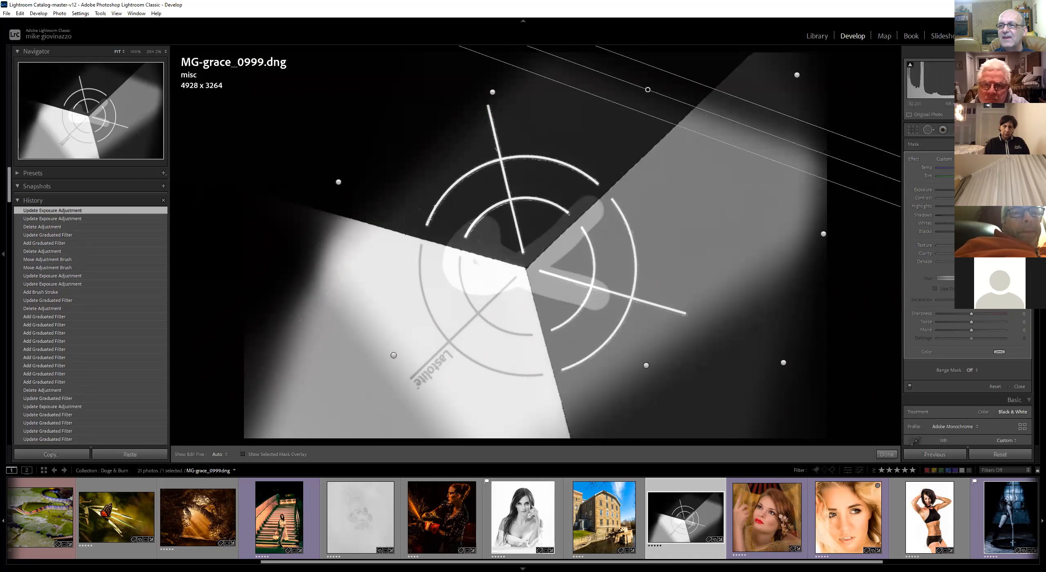
drag(959, 189, 950, 190)
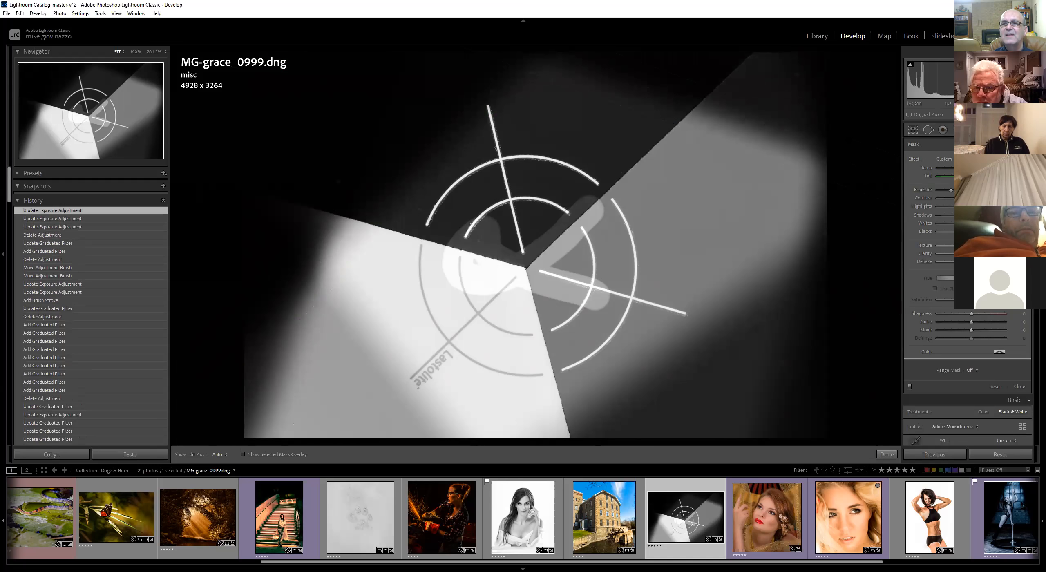
Select the top-right corner filter and switch its effect to Temp
click(796, 75)
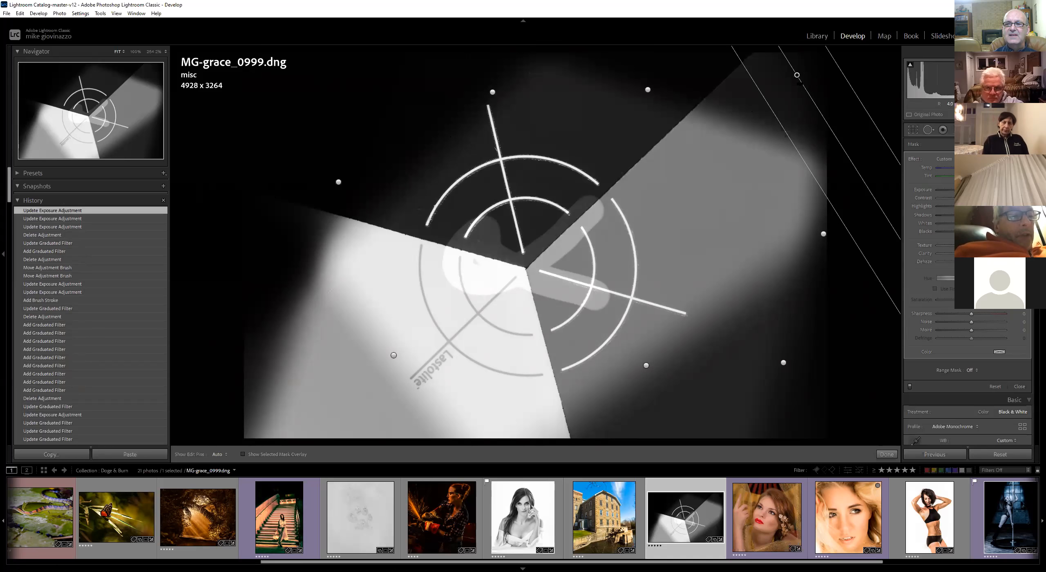
click(948, 157)
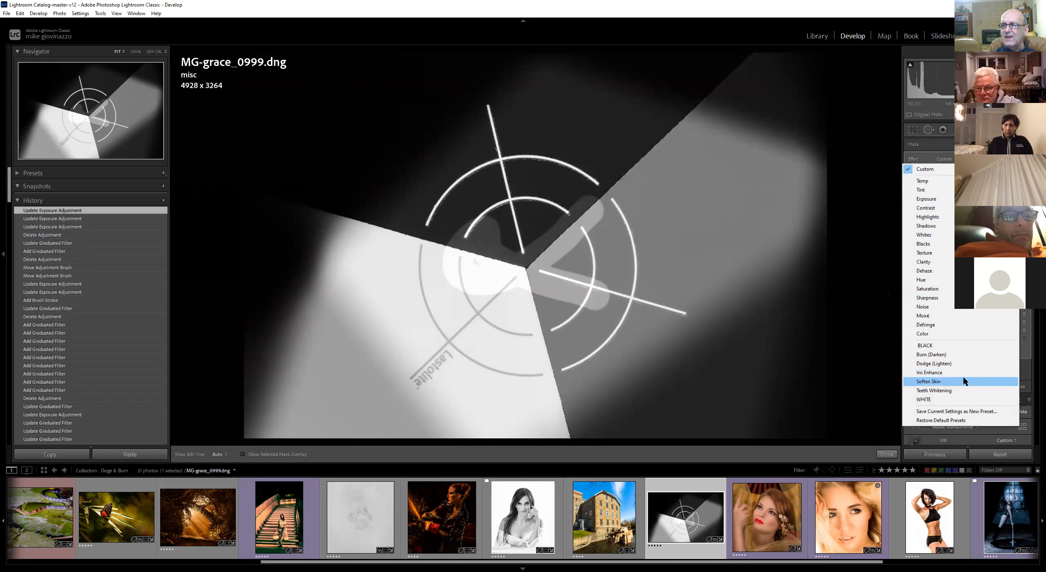
click(936, 180)
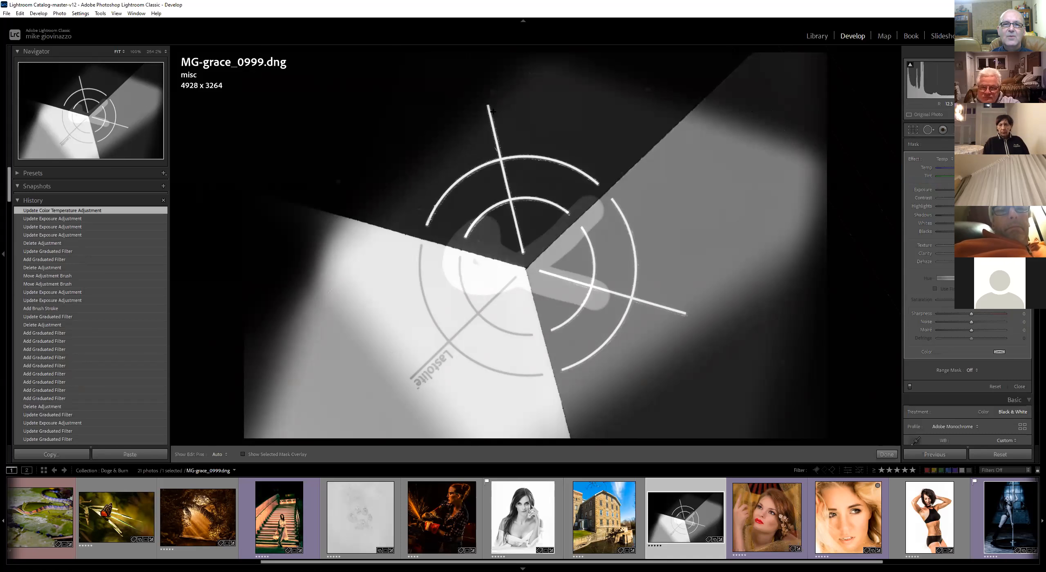
Select the top-left filter and save its settings as a new effect preset named tmp1
click(492, 93)
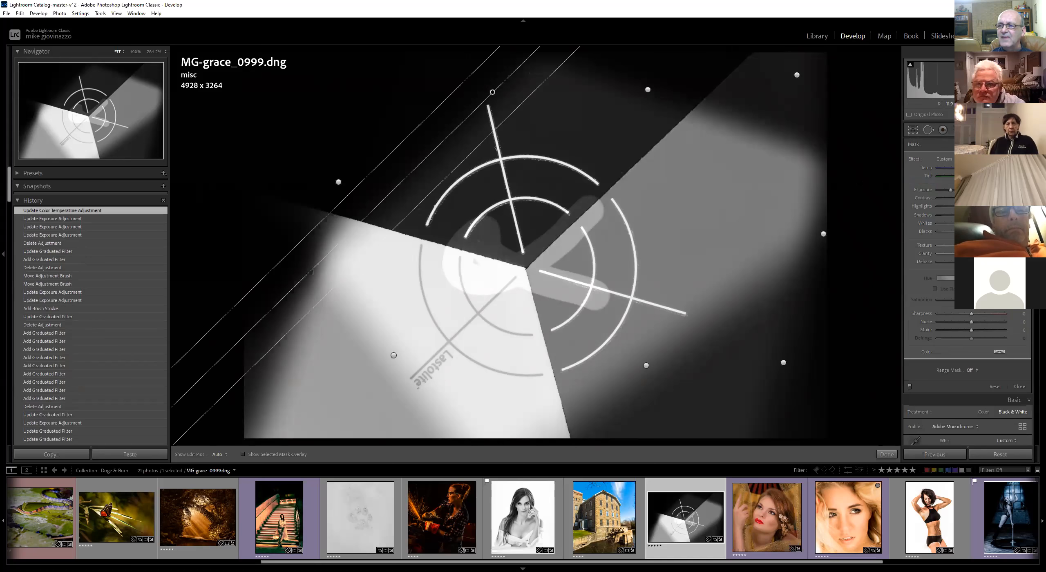
click(942, 159)
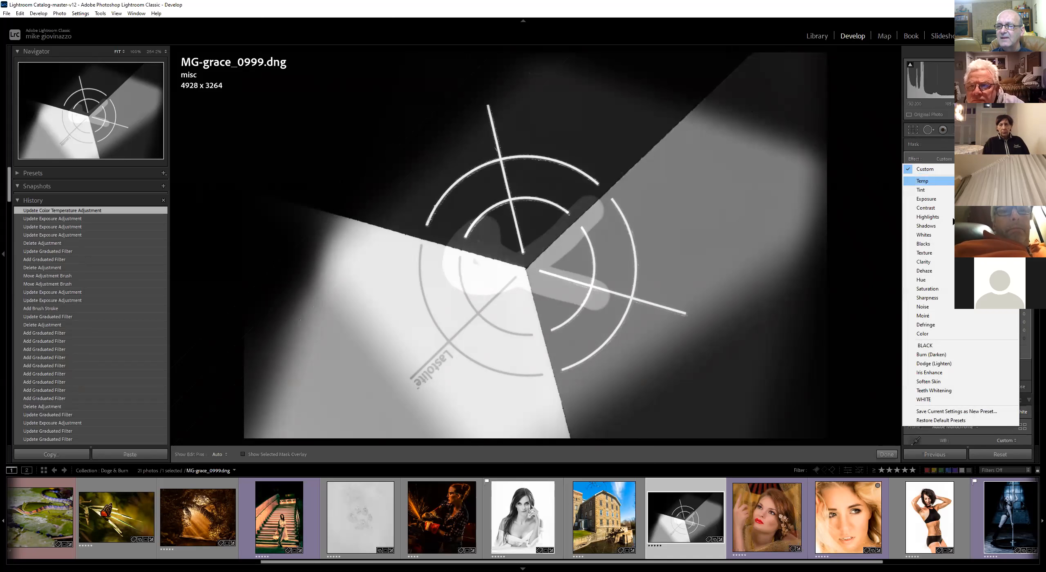
click(956, 411)
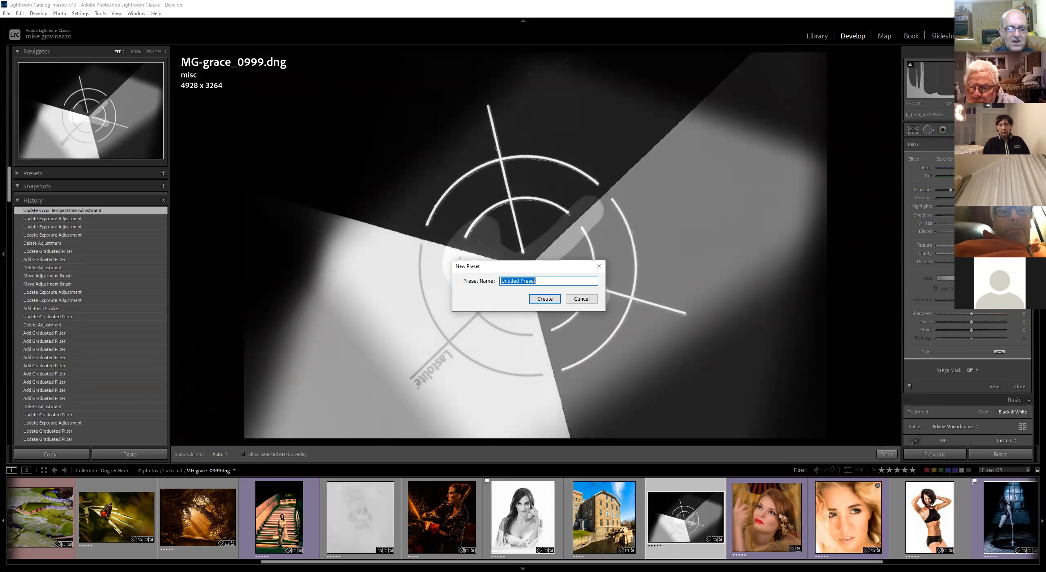
text(tmp1)
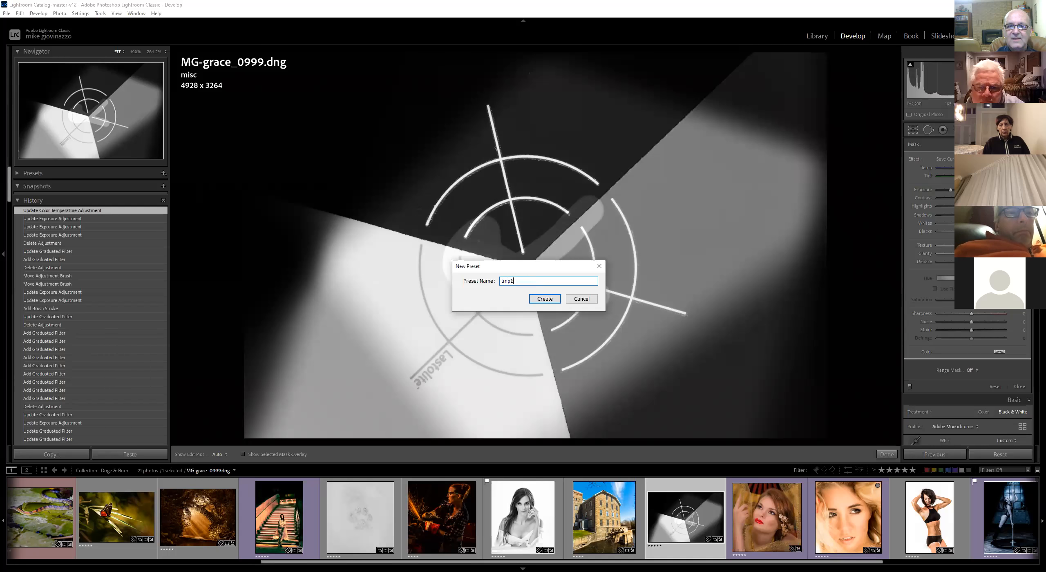
key(Return)
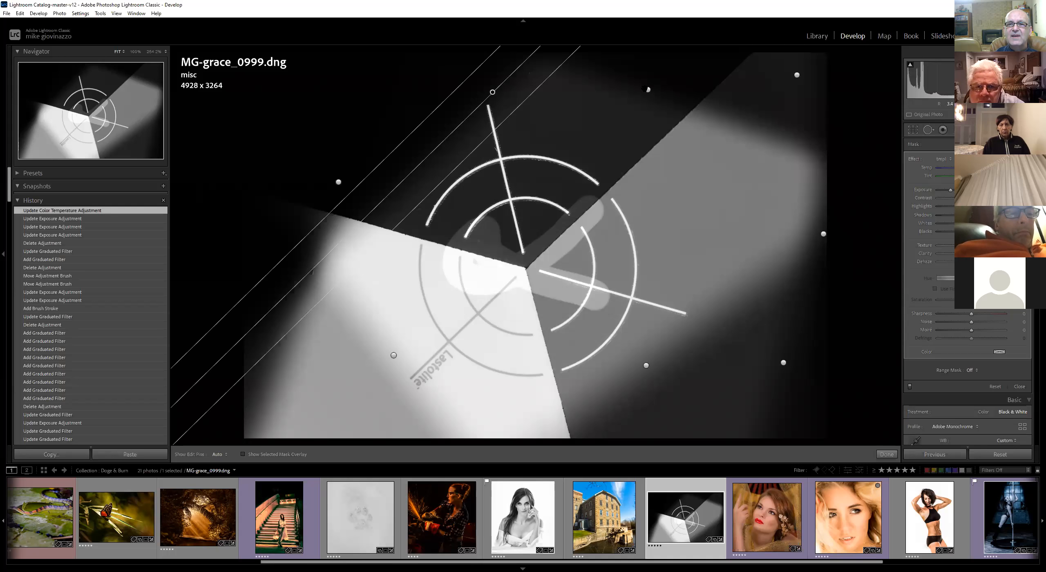
Apply the tmp1 preset and then Teeth Whitening to the top-centre graduated filter
drag(651, 88, 648, 87)
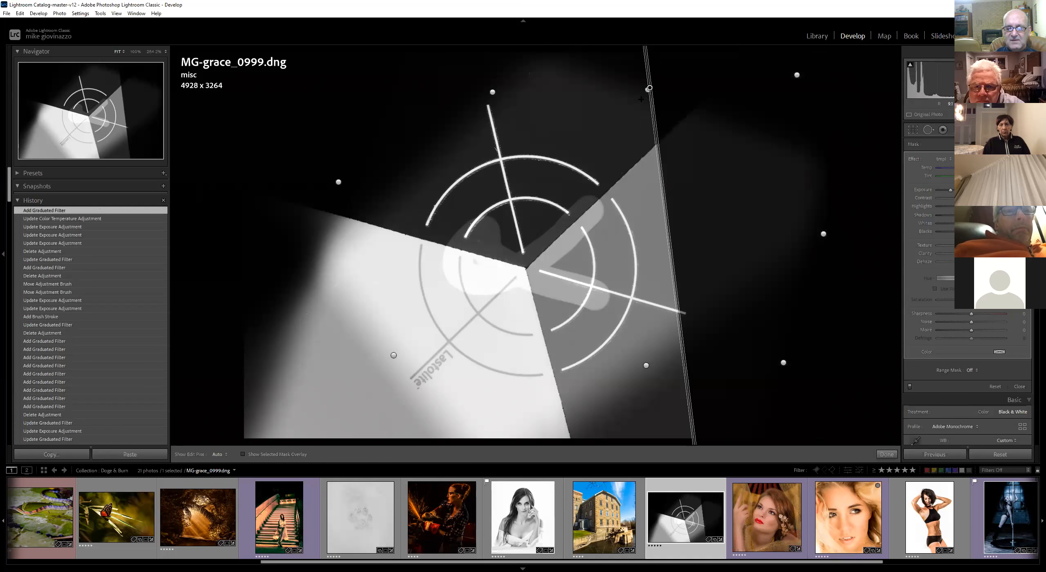
key(Delete)
click(648, 90)
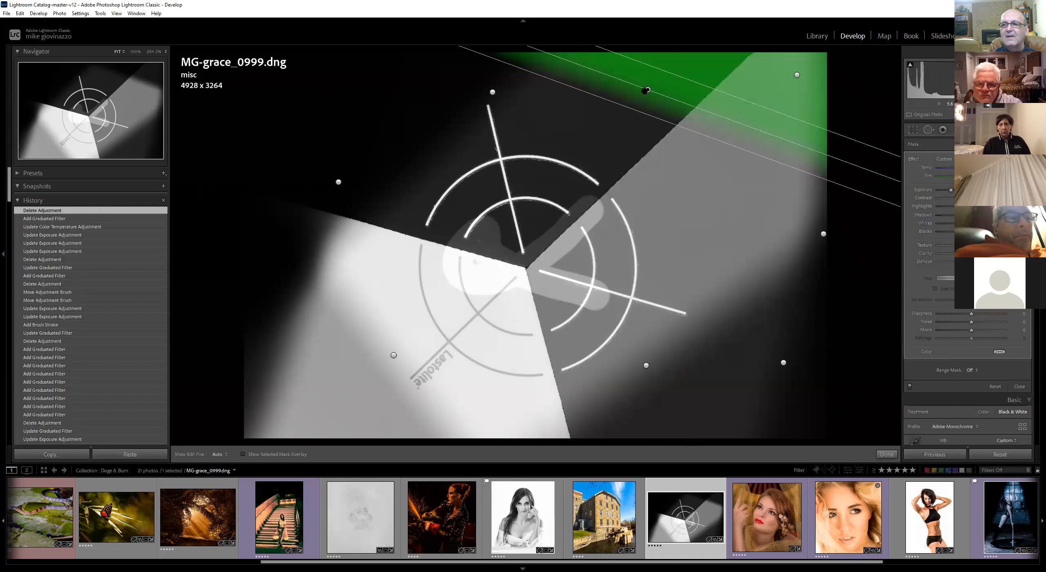
click(942, 157)
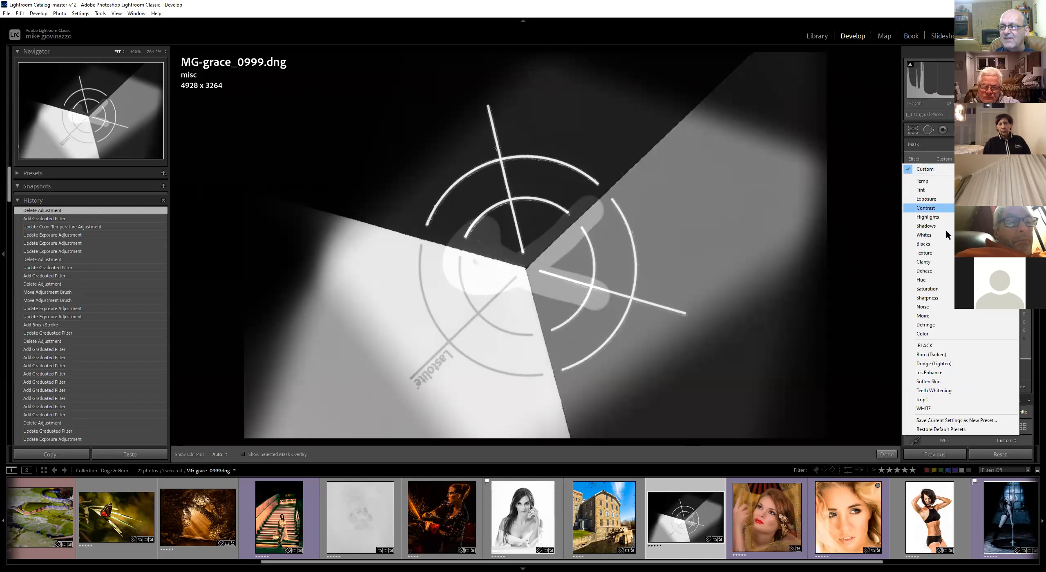
click(922, 400)
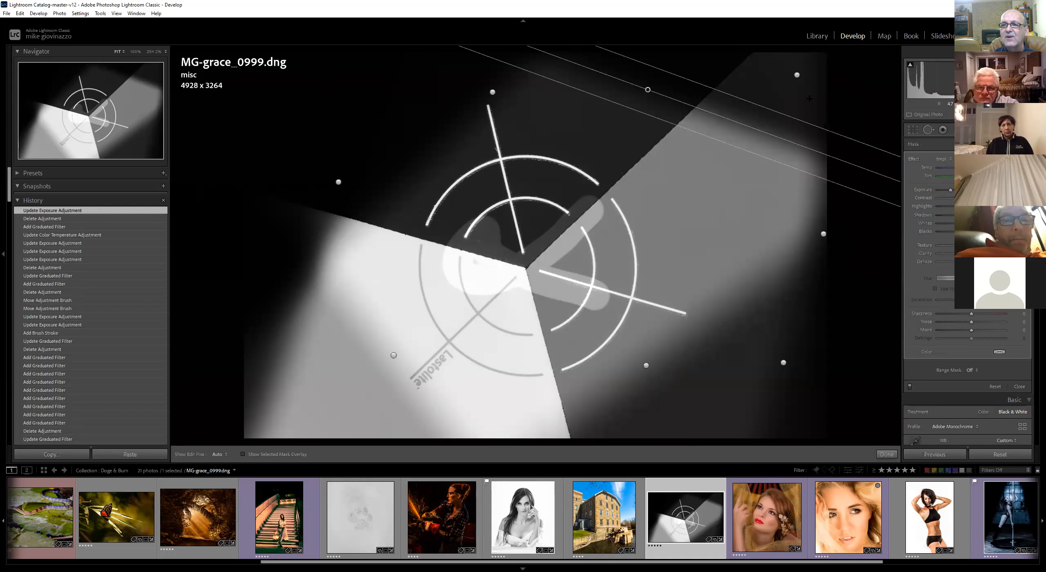
click(941, 158)
click(934, 387)
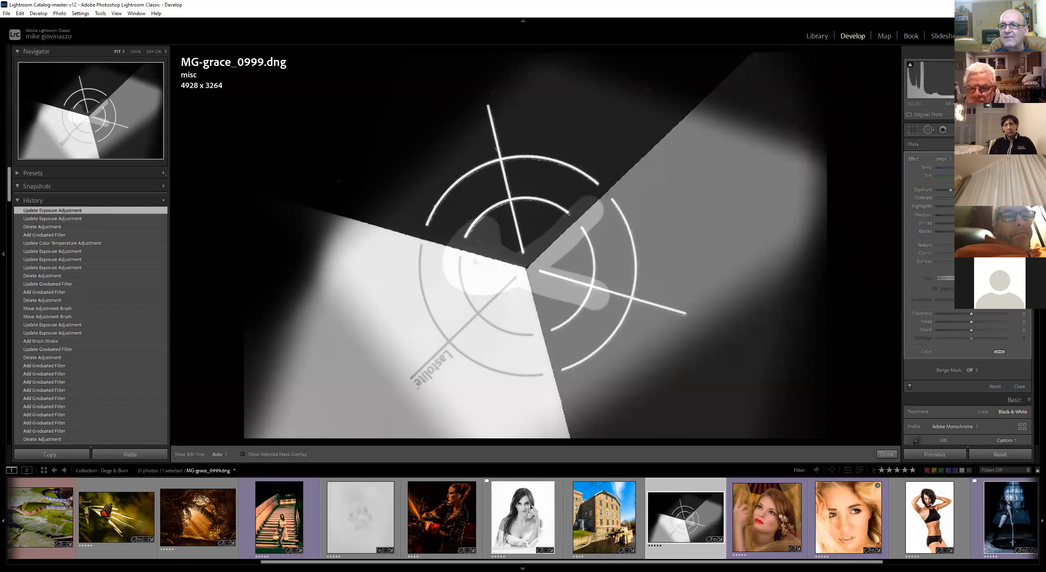
Apply the tmp1 effect preset to the selected graduated filter
click(823, 235)
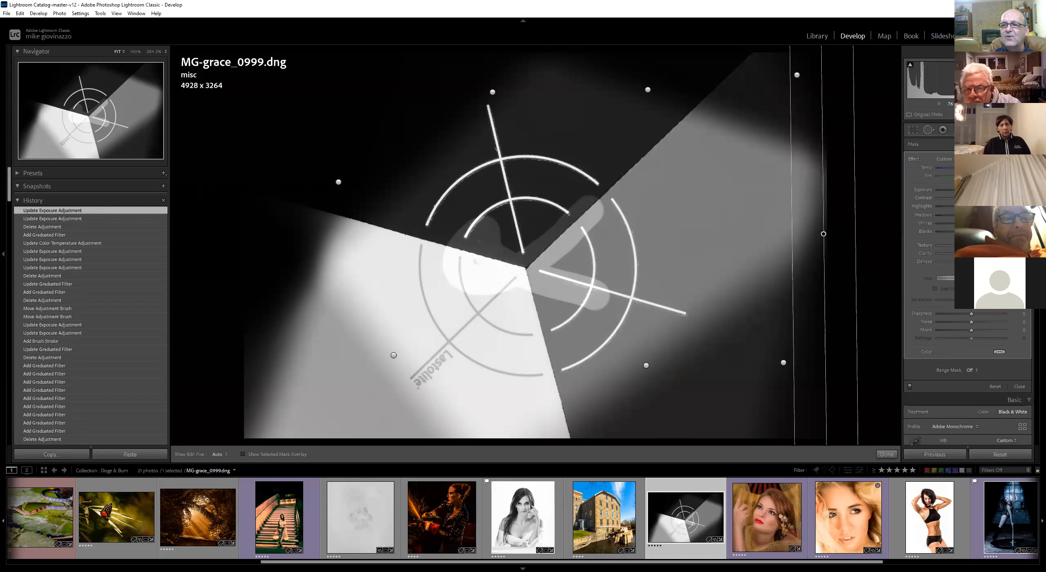
click(947, 158)
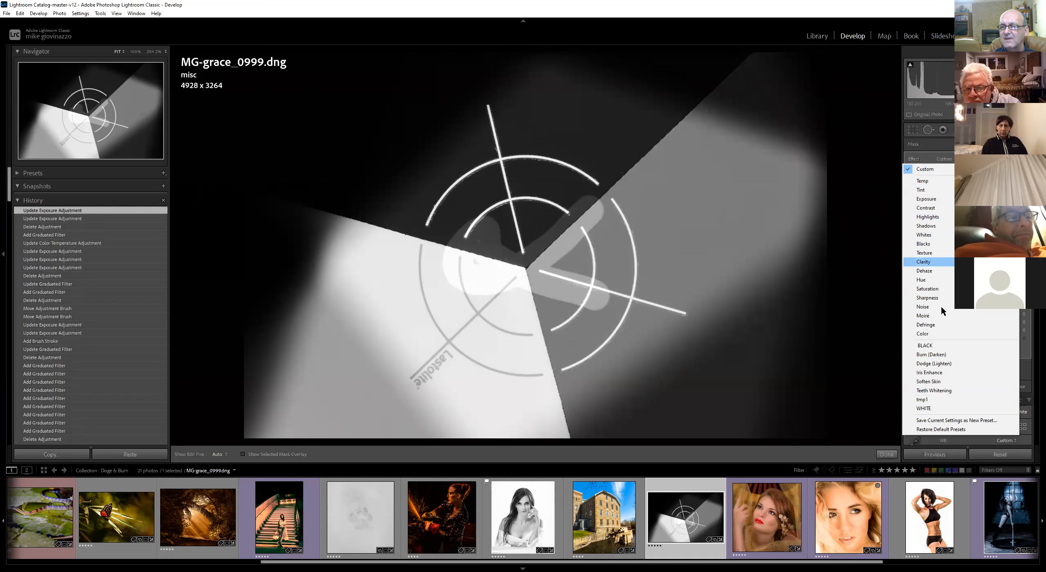
click(935, 396)
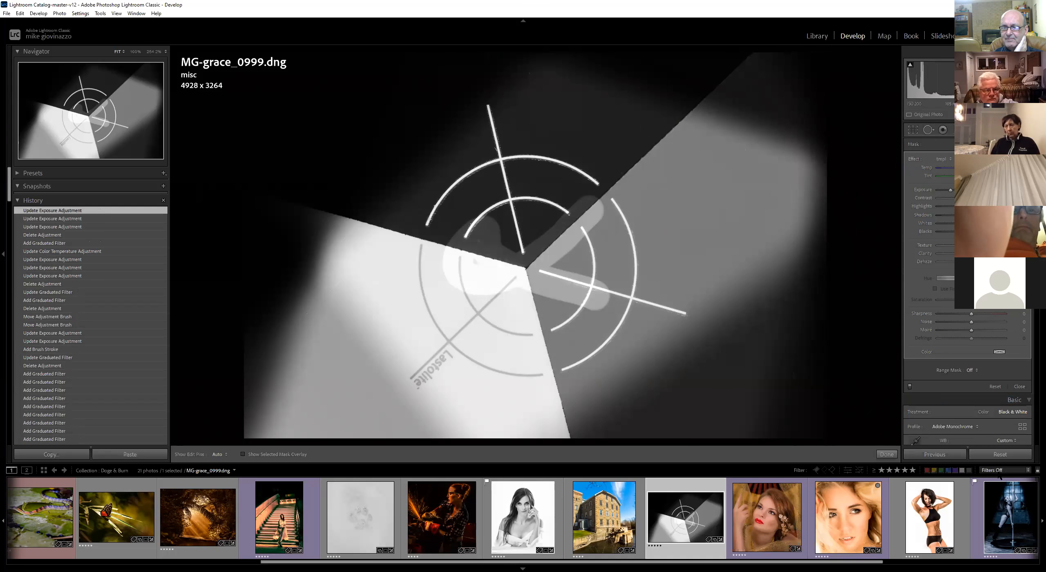
Reset all of the photo's develop settings and switch its treatment to Black & White
click(1001, 454)
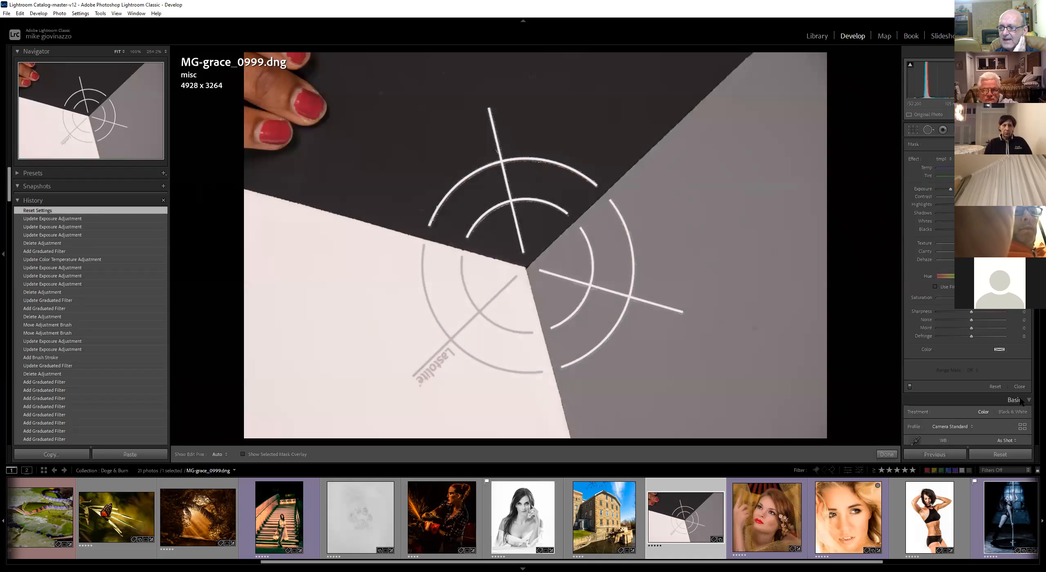
click(1012, 412)
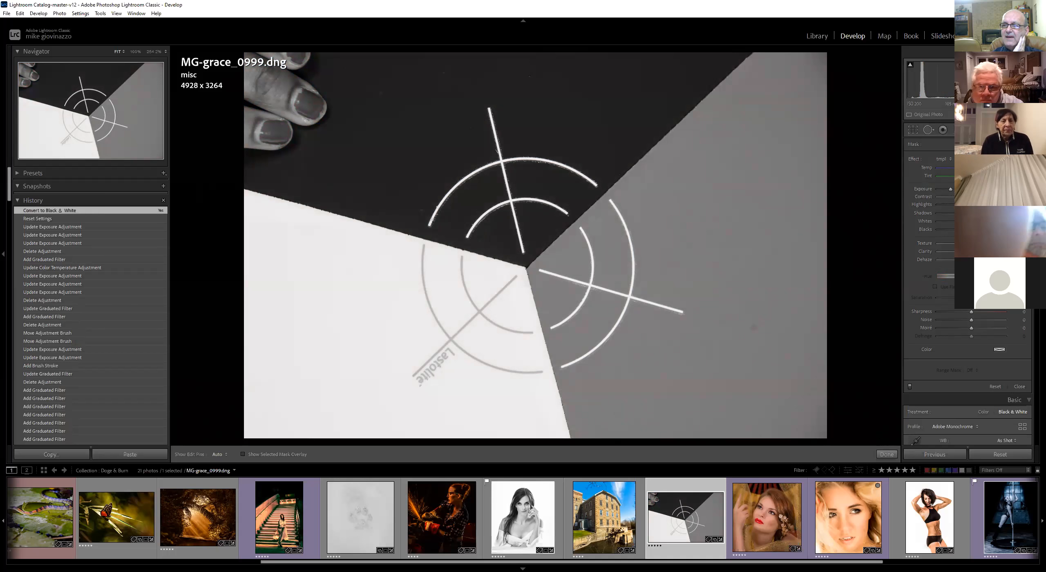
Draw three radial filters: a circle at the top, a horizontal ellipse at left and a vertical ellipse at right
key(k)
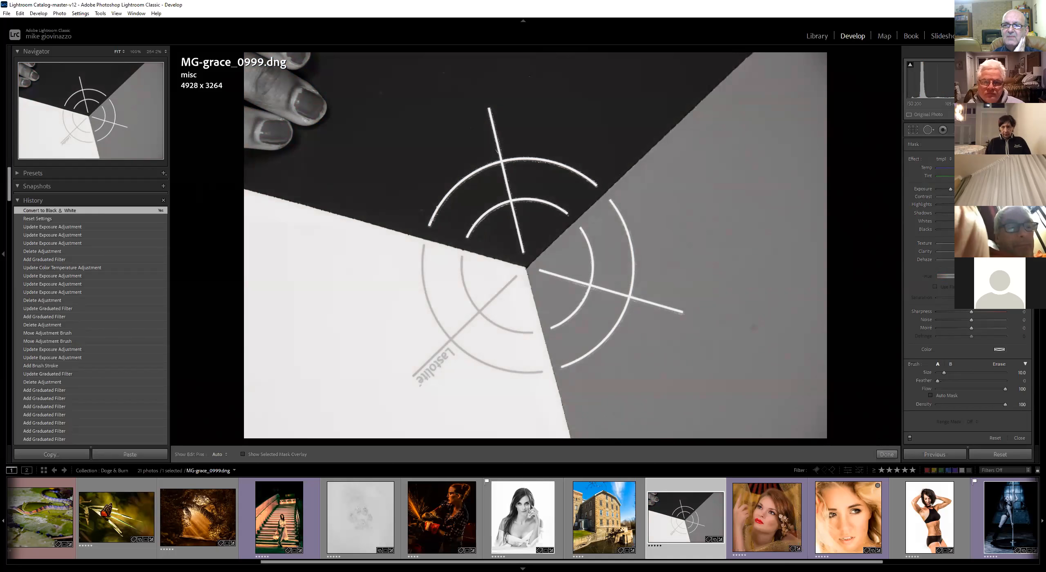
key(m)
key(m)
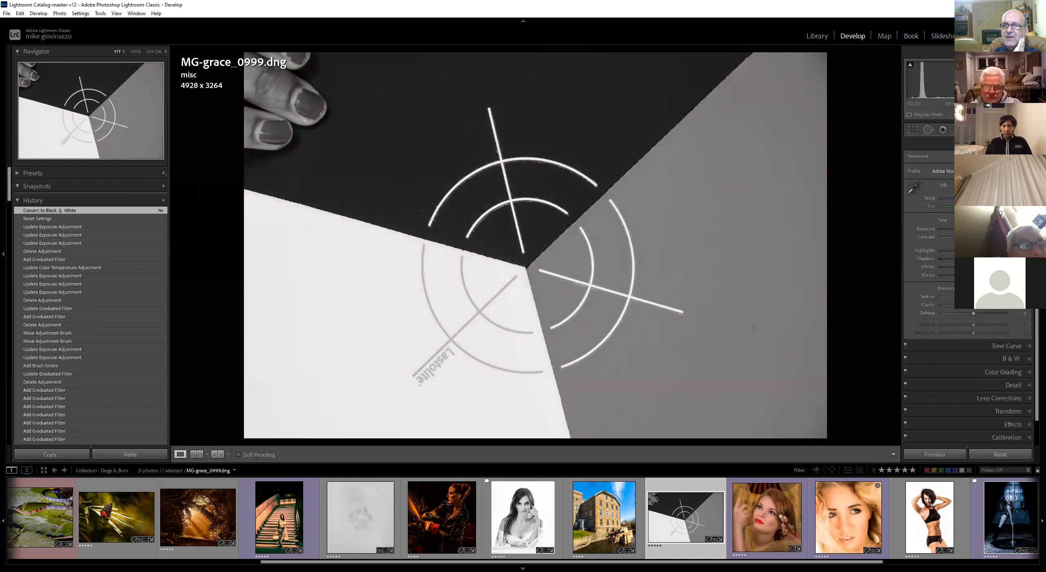
key(m)
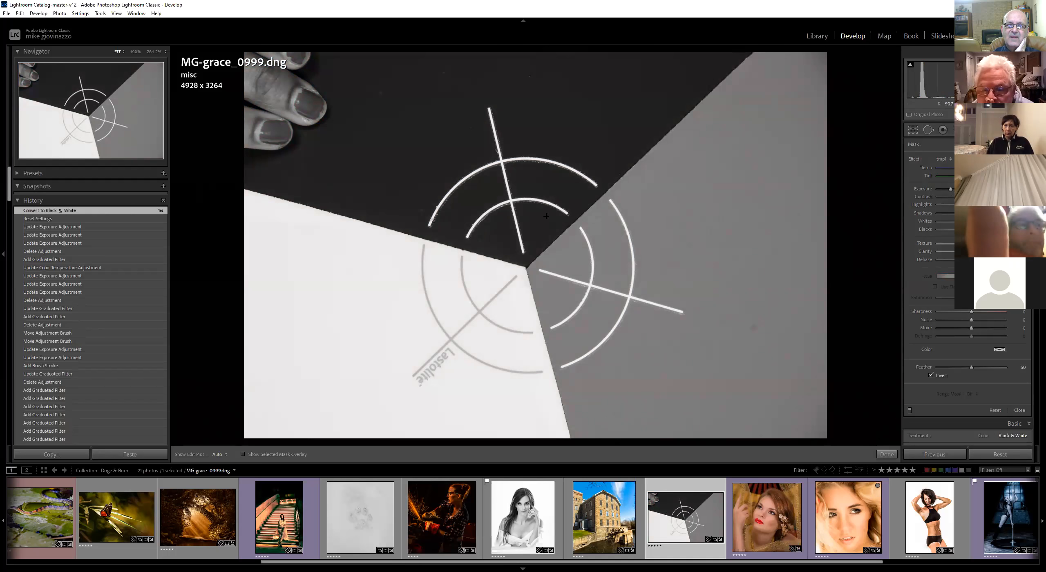
drag(616, 135, 703, 215)
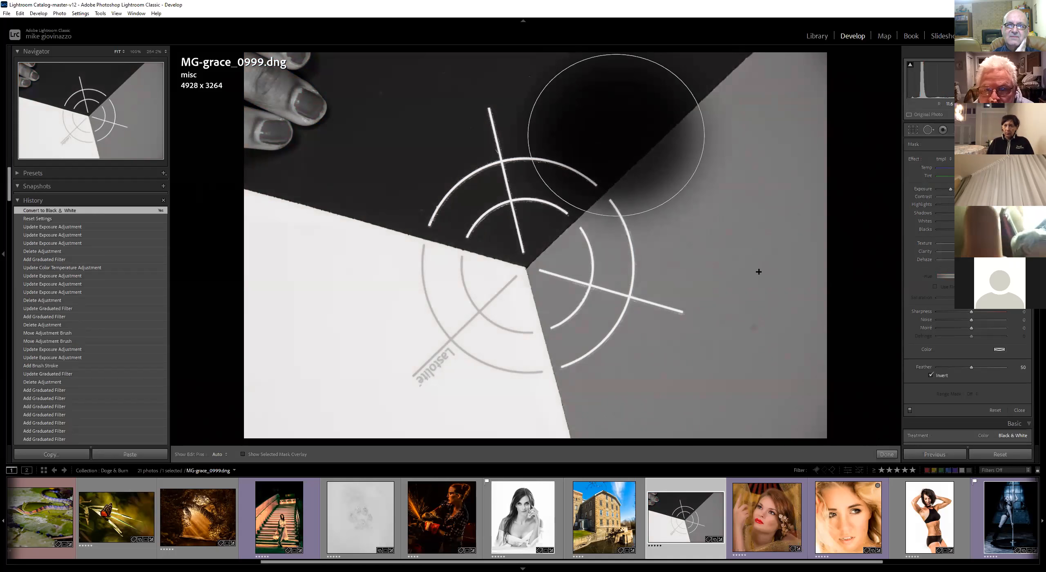
drag(389, 300, 481, 334)
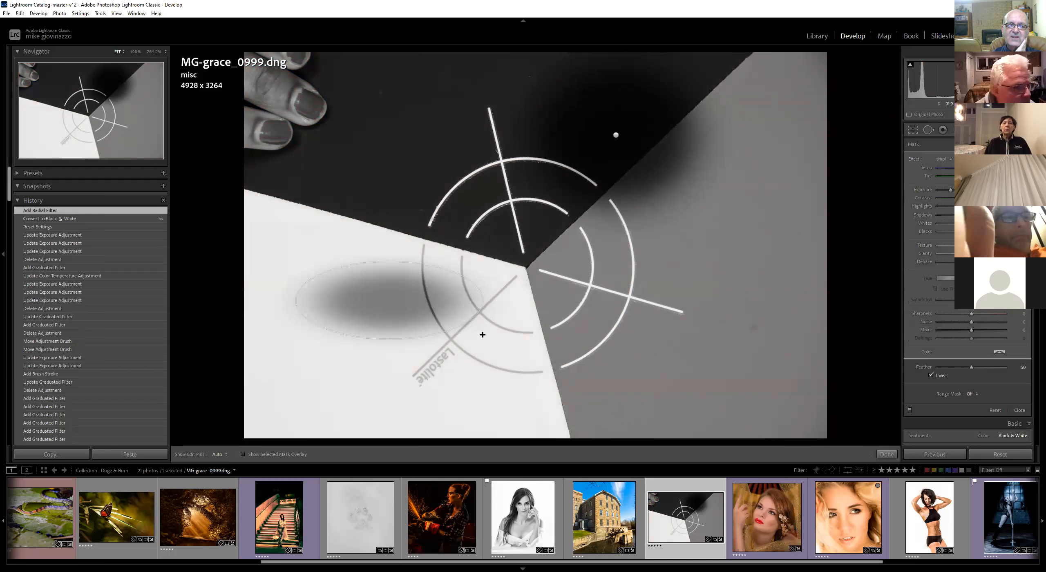
drag(731, 292, 746, 385)
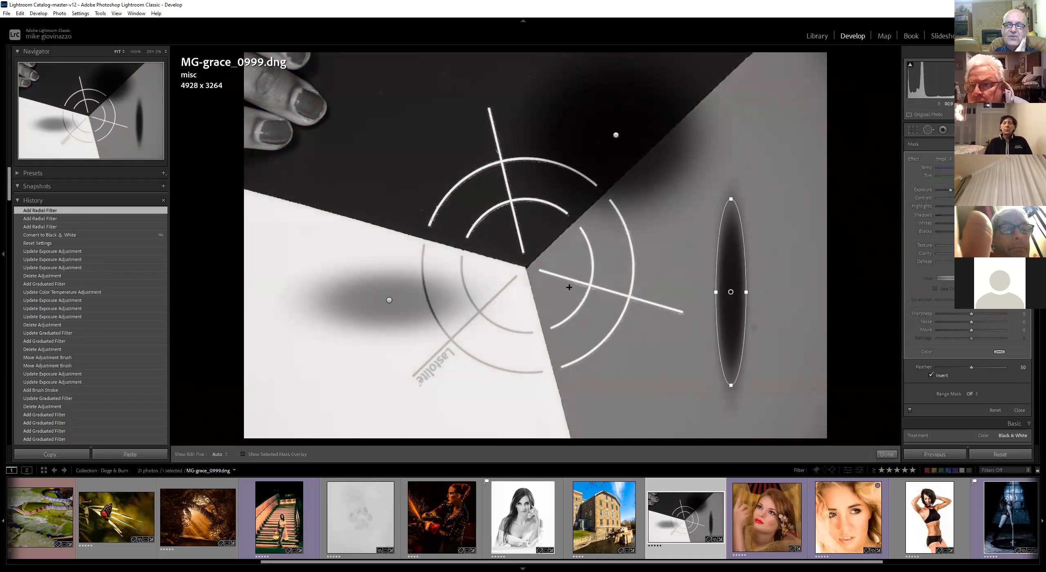
Raise the exposure of the radial filters and nudge the left ellipse slightly
mouse_move(951, 190)
mouse_down()
mouse_move(980, 190)
mouse_move(943, 196)
mouse_move(969, 191)
mouse_up()
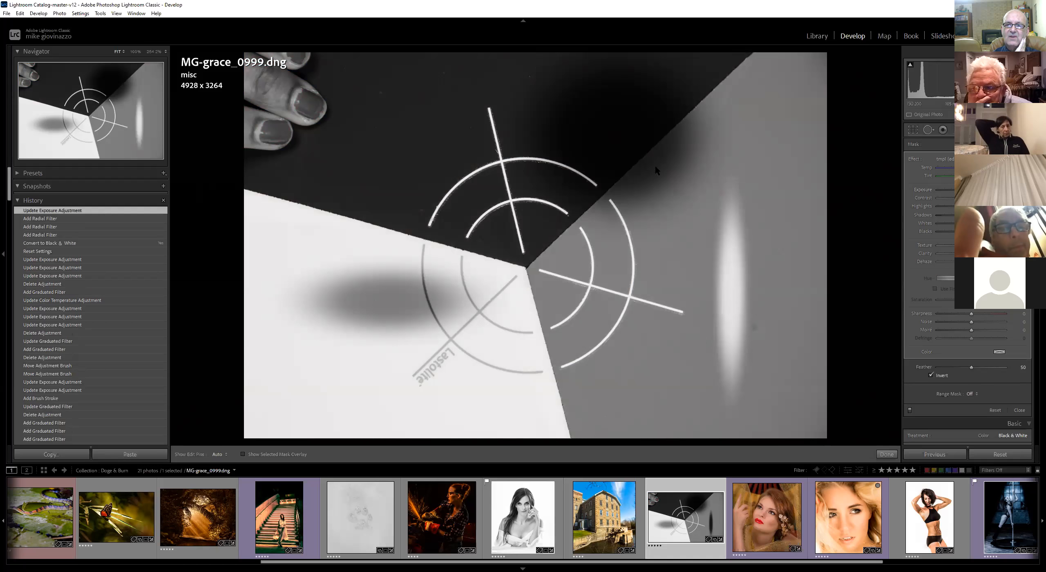
click(615, 134)
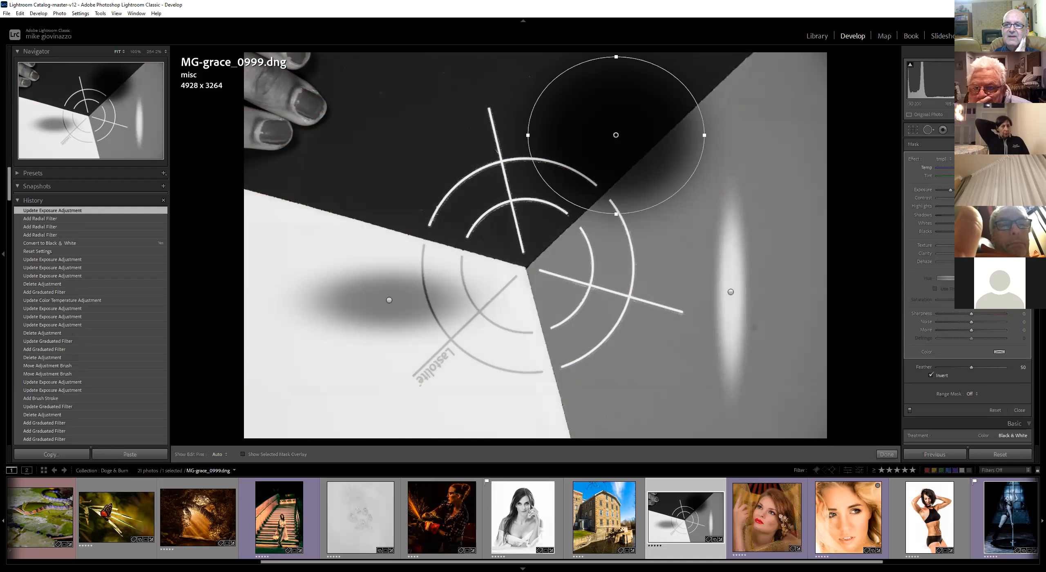
mouse_move(950, 190)
mouse_down()
mouse_move(986, 191)
mouse_move(947, 192)
mouse_up()
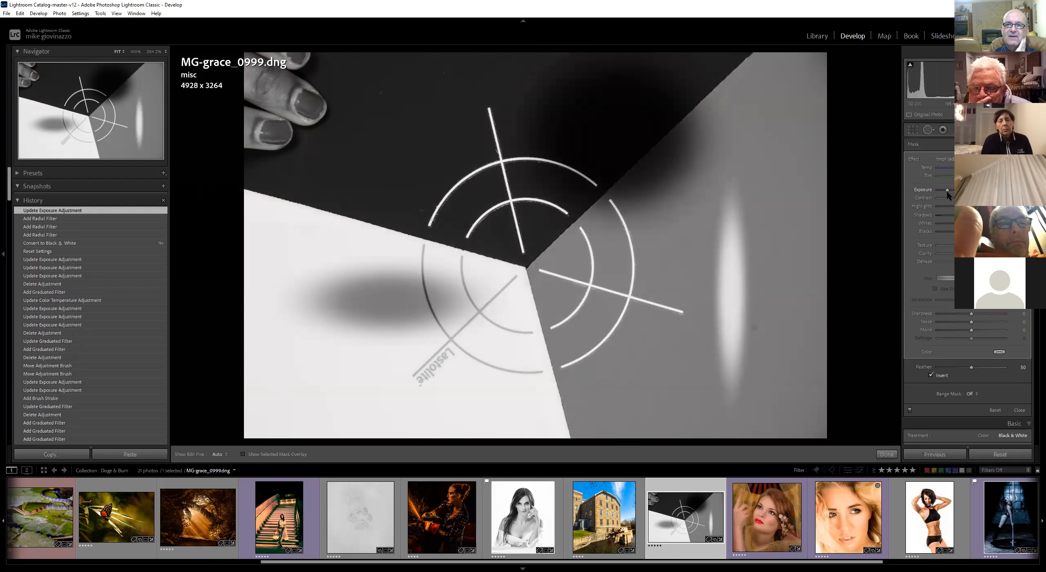
click(388, 300)
drag(388, 300, 397, 298)
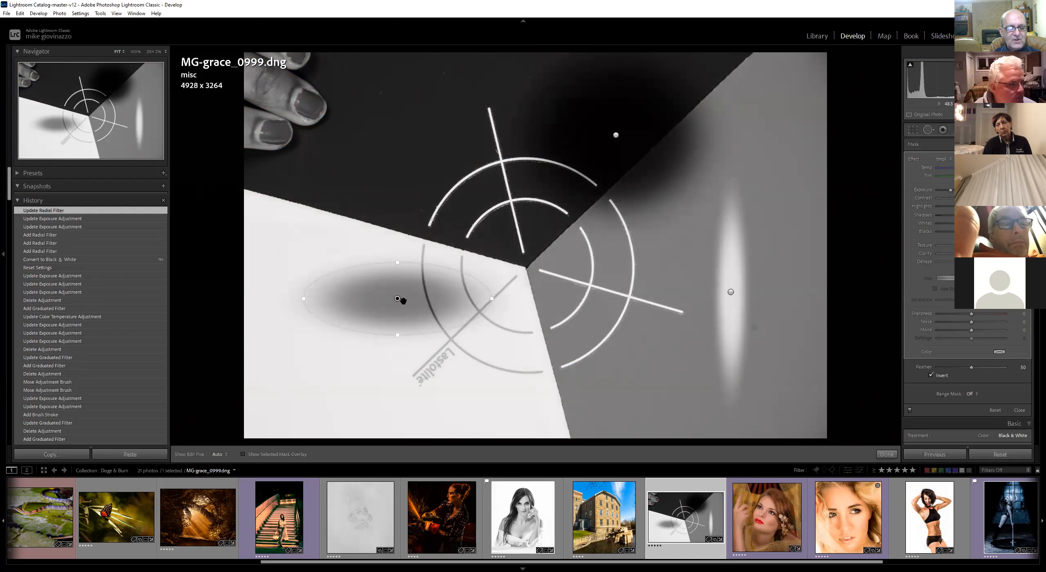
Undo the last three changes and delete all three radial filters one by one
key(ctrl+z)
key(ctrl+z)
key(ctrl+z)
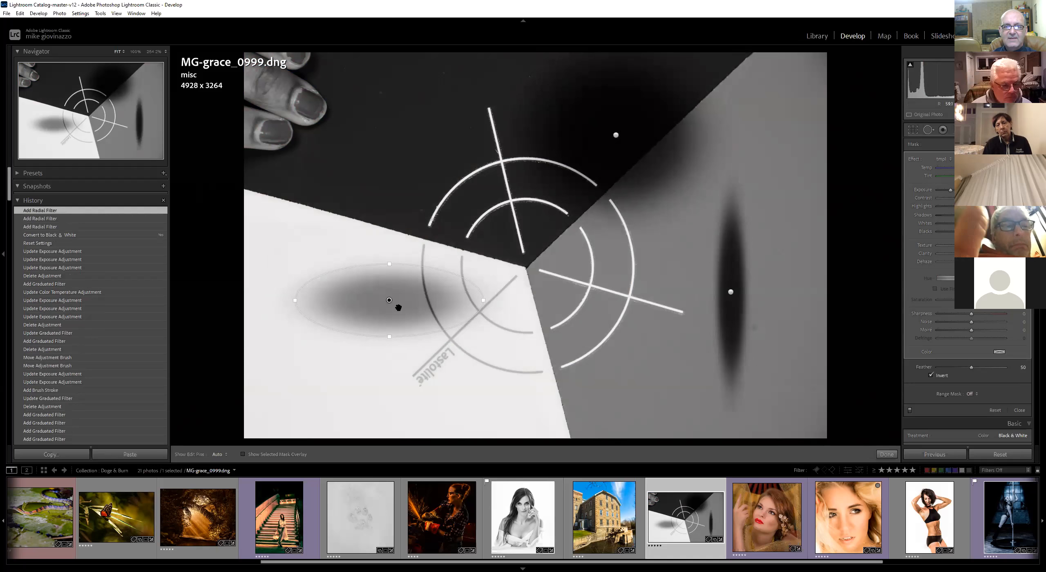
key(Delete)
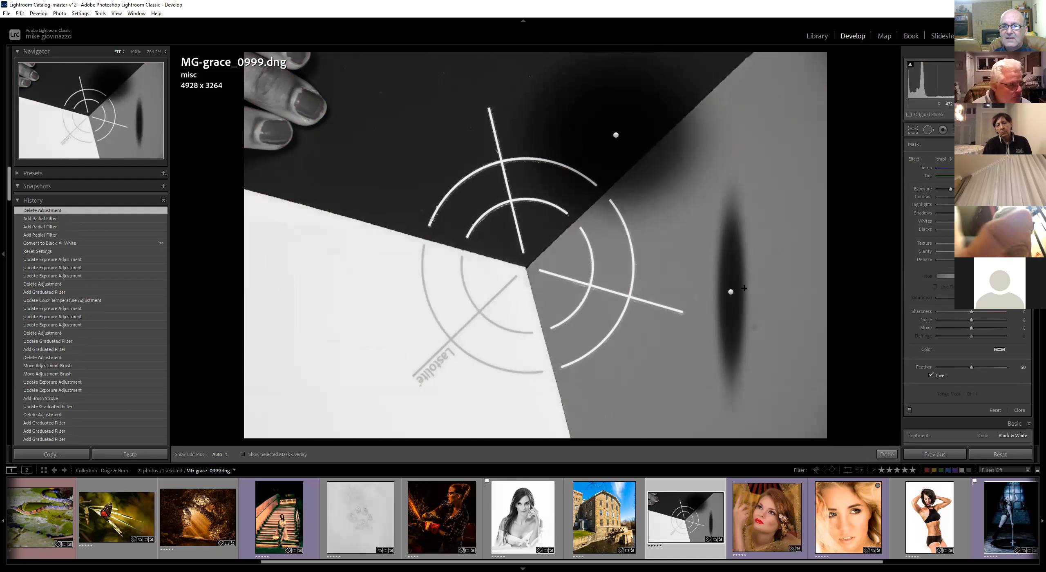
click(730, 292)
key(Delete)
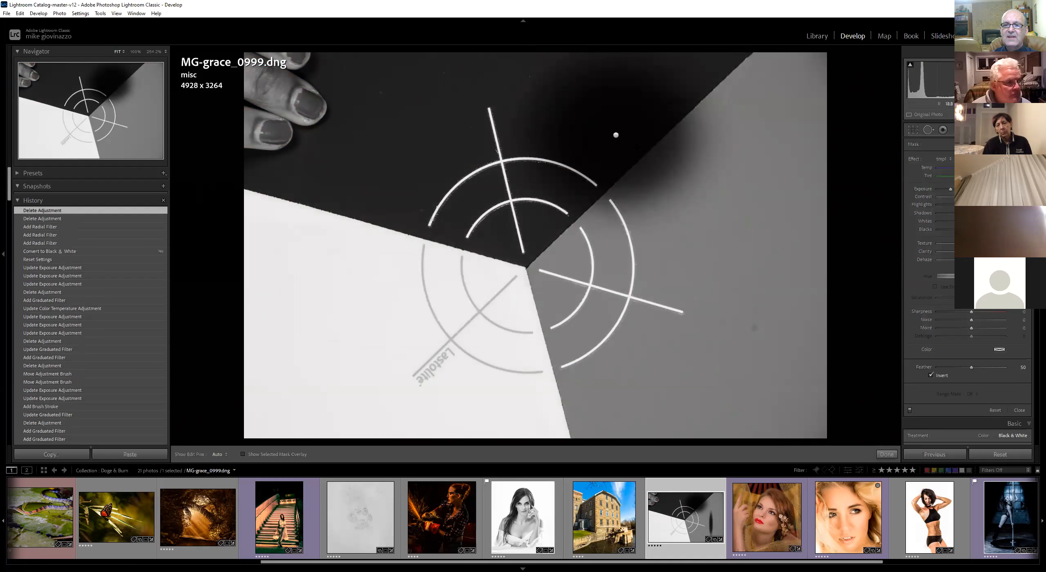
click(617, 135)
key(Delete)
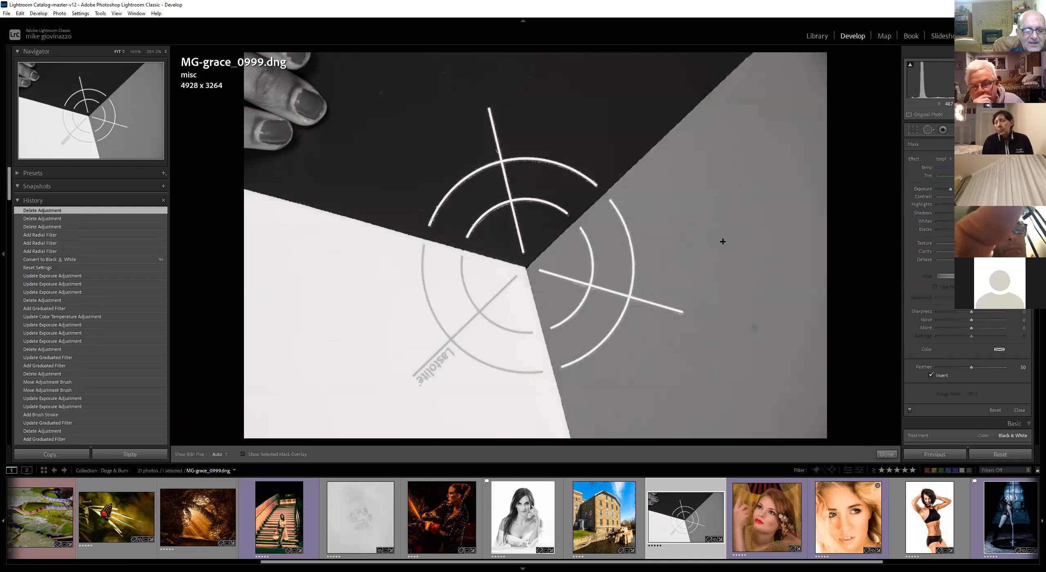
Draw two circular radial filters over the grey segment and undo them both
drag(673, 202, 747, 275)
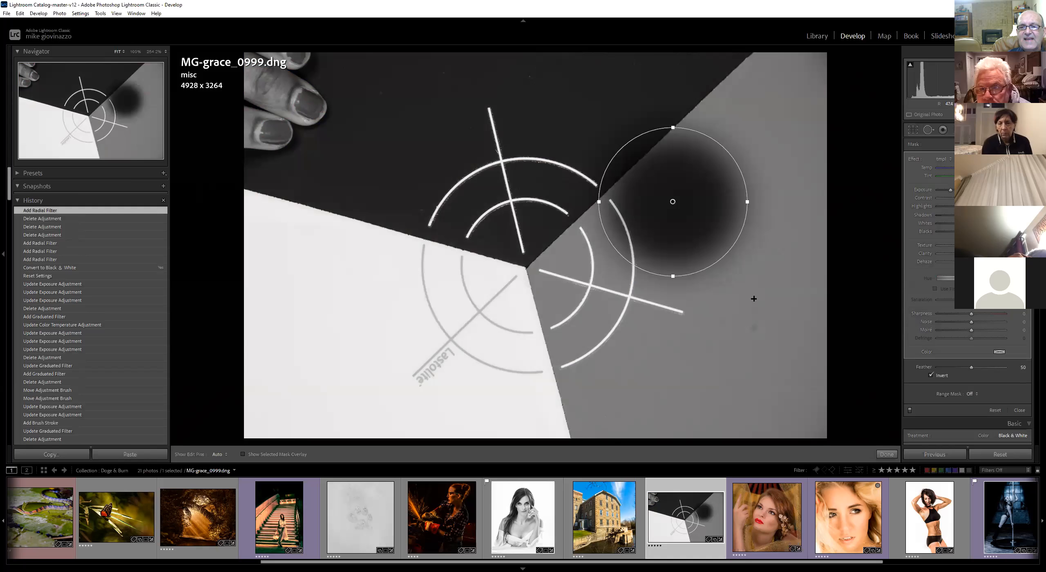
drag(701, 307, 764, 323)
key(ctrl+z)
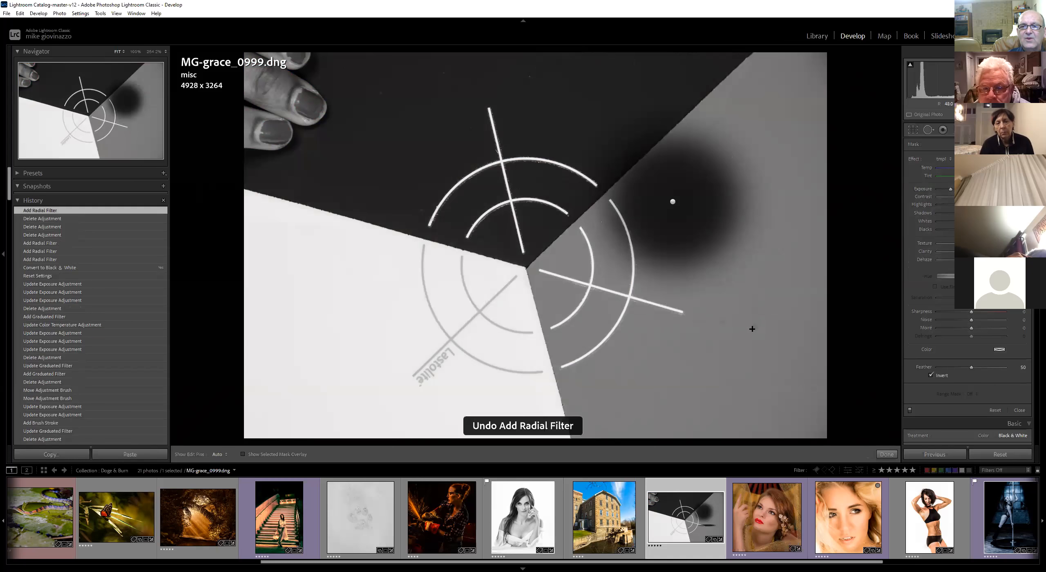
drag(713, 305, 783, 358)
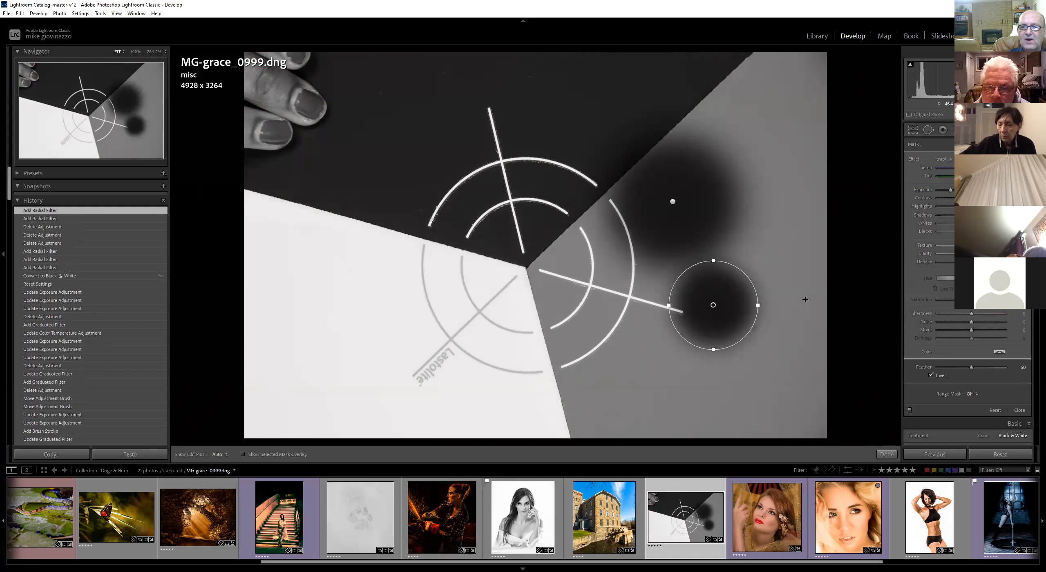
key(ctrl+z)
key(ctrl+z)
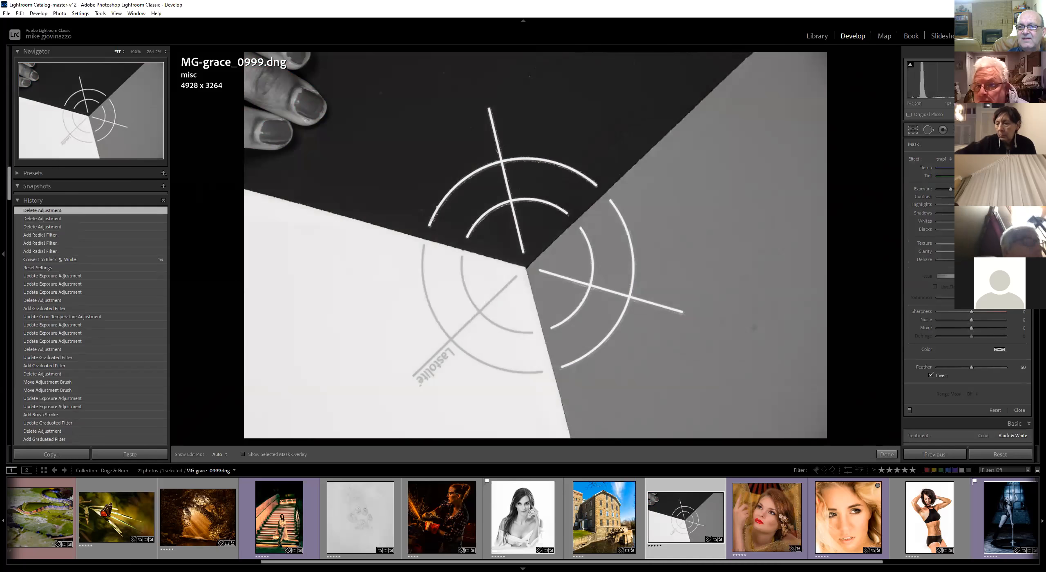
Draw a vertical and a horizontal graduated filter across the photo
key(m)
drag(402, 222, 571, 260)
key(shift)
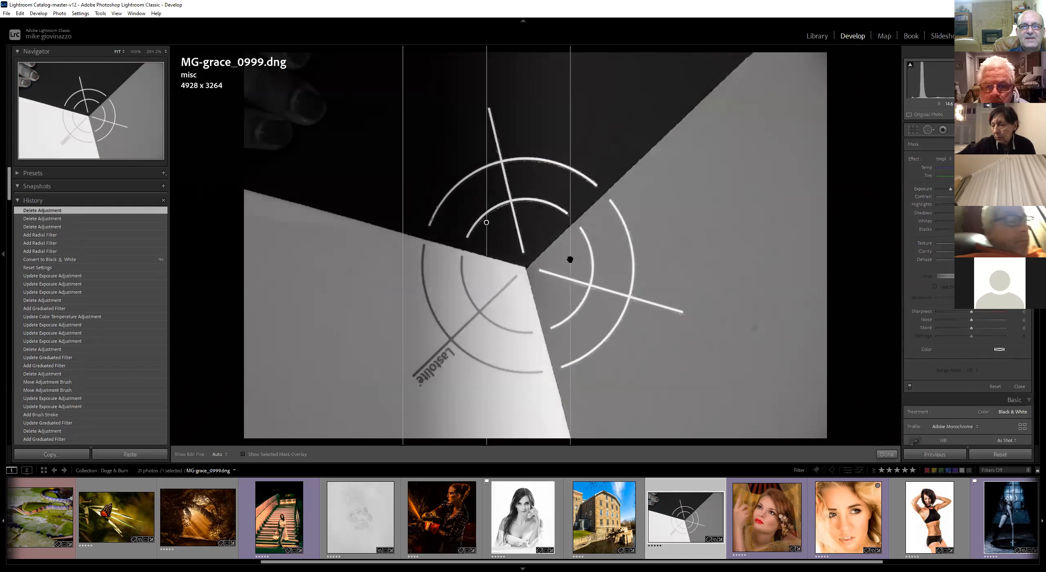
drag(670, 300, 665, 202)
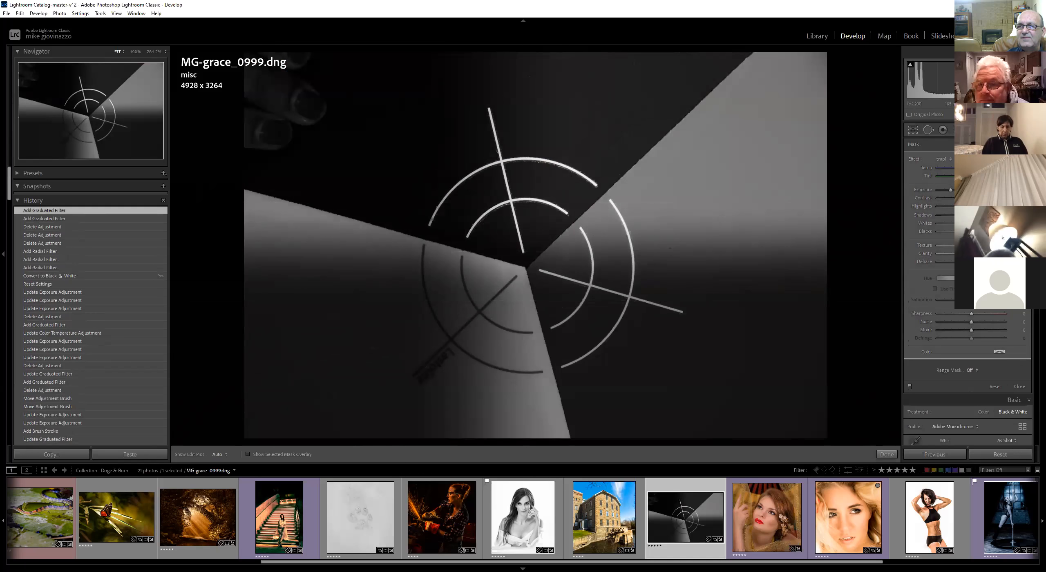
Paint a connected band of Adjustment Brush strokes across the upper-right grey area
click(958, 130)
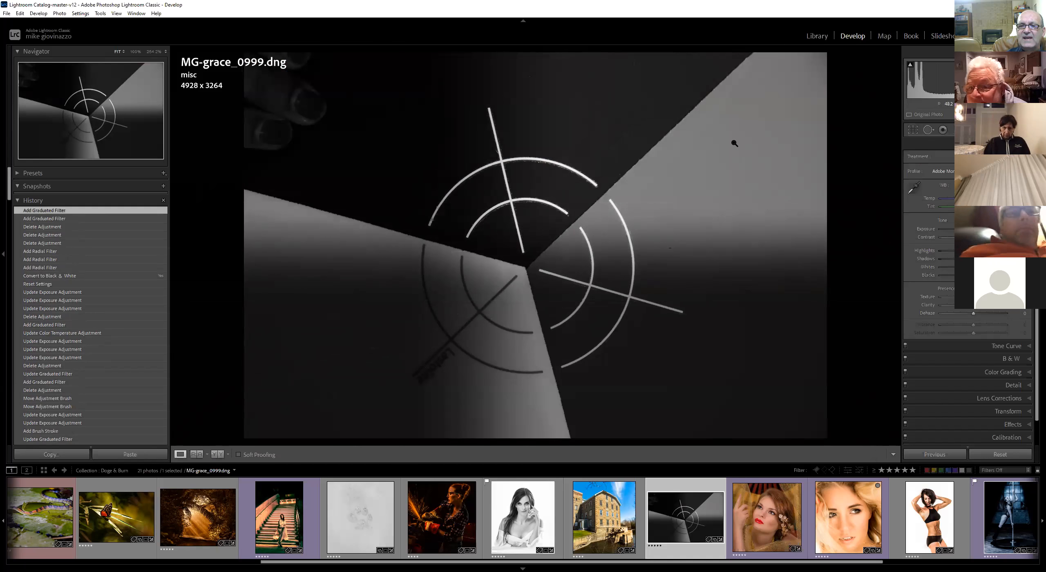
key(k)
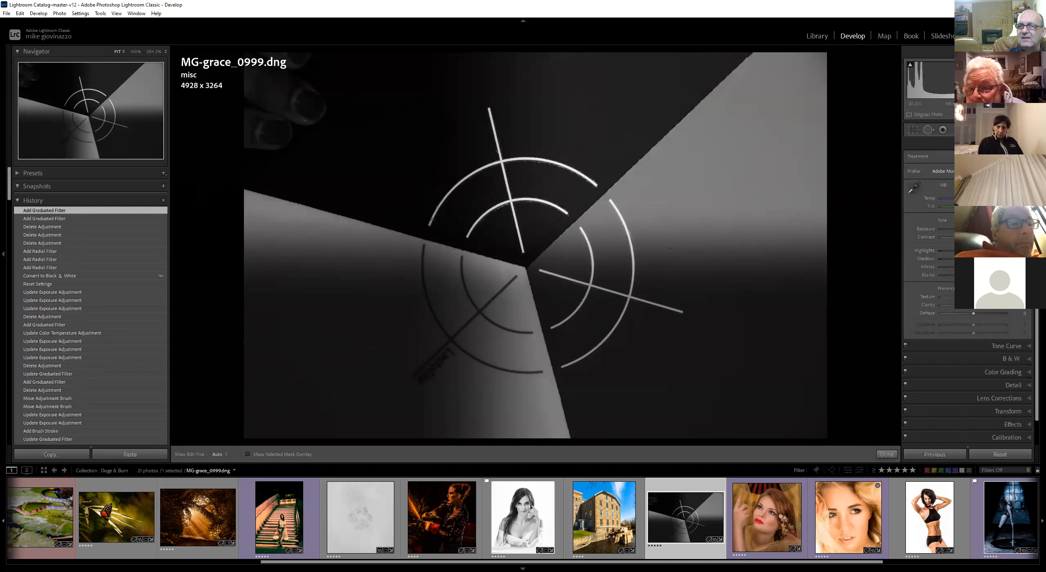
drag(769, 124, 752, 177)
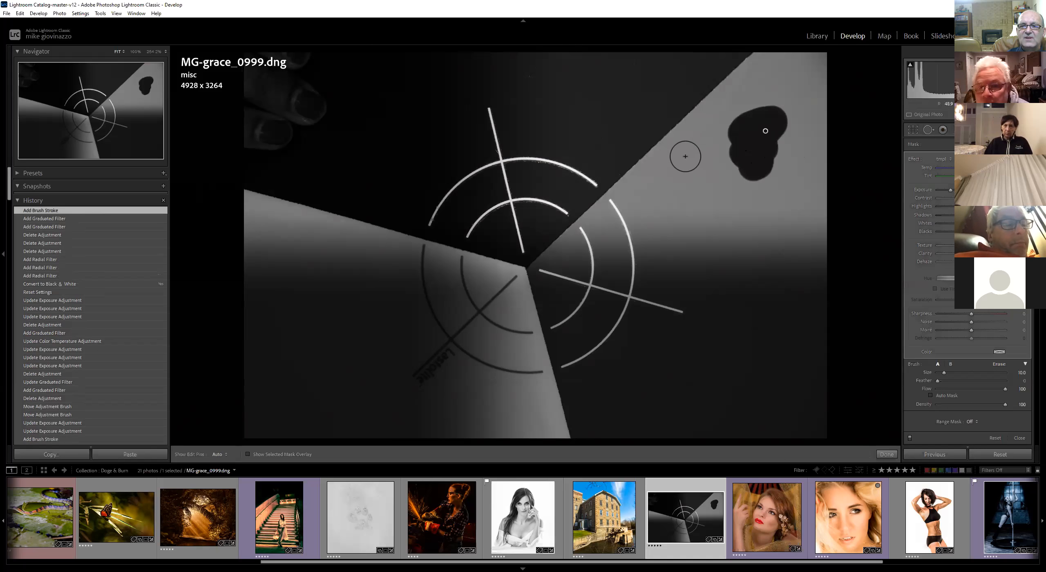
shift+click(647, 186)
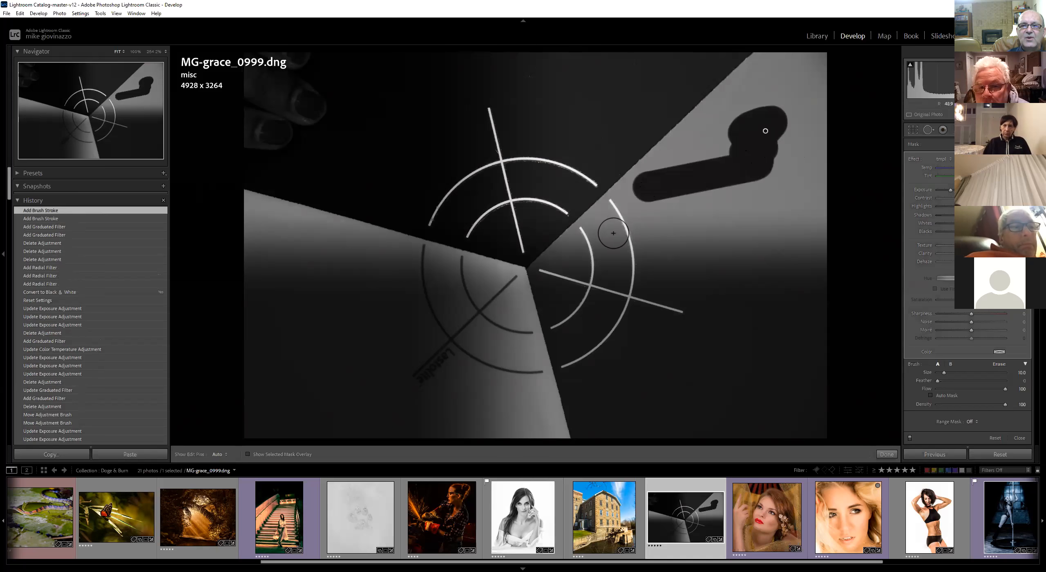
shift+click(669, 235)
shift+click(793, 241)
shift+click(820, 189)
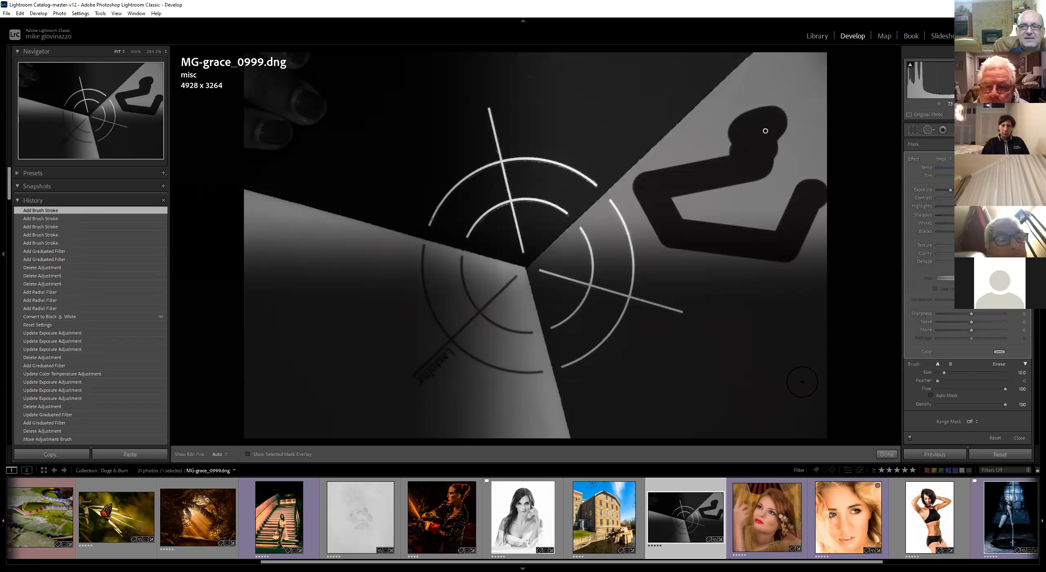
Reset the photo's settings and draw a radial filter ellipse over the grey area right of centre
click(1006, 456)
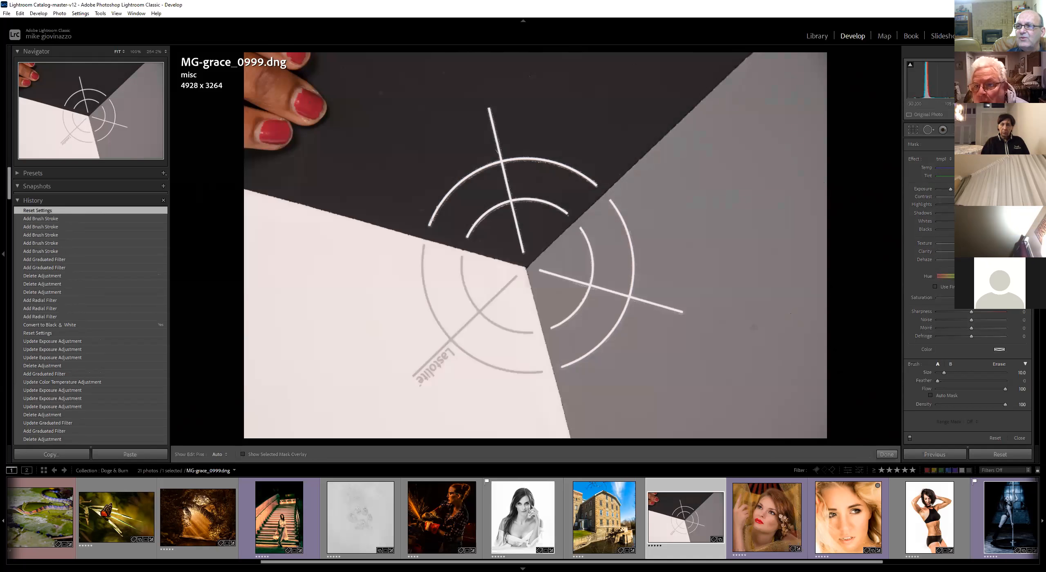
key(shift+m)
drag(653, 202, 767, 290)
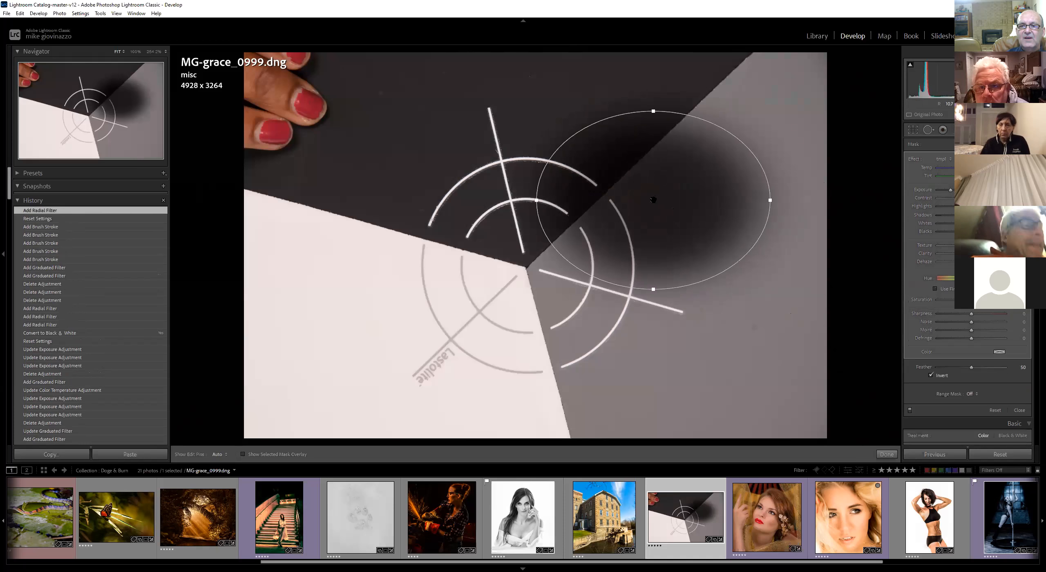
drag(646, 199, 693, 249)
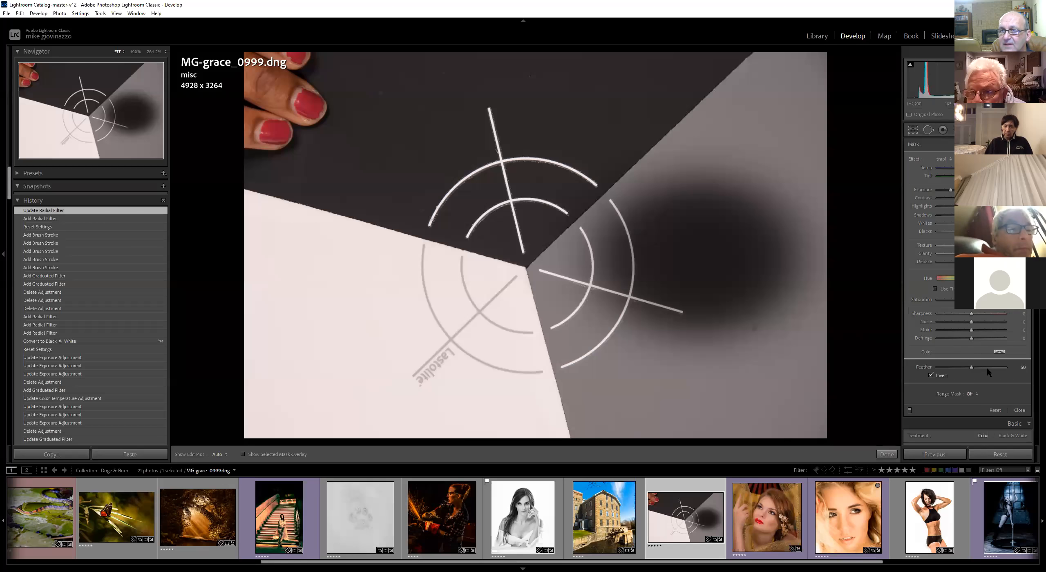
Set the radial filter's feather to 28
drag(1011, 364, 903, 374)
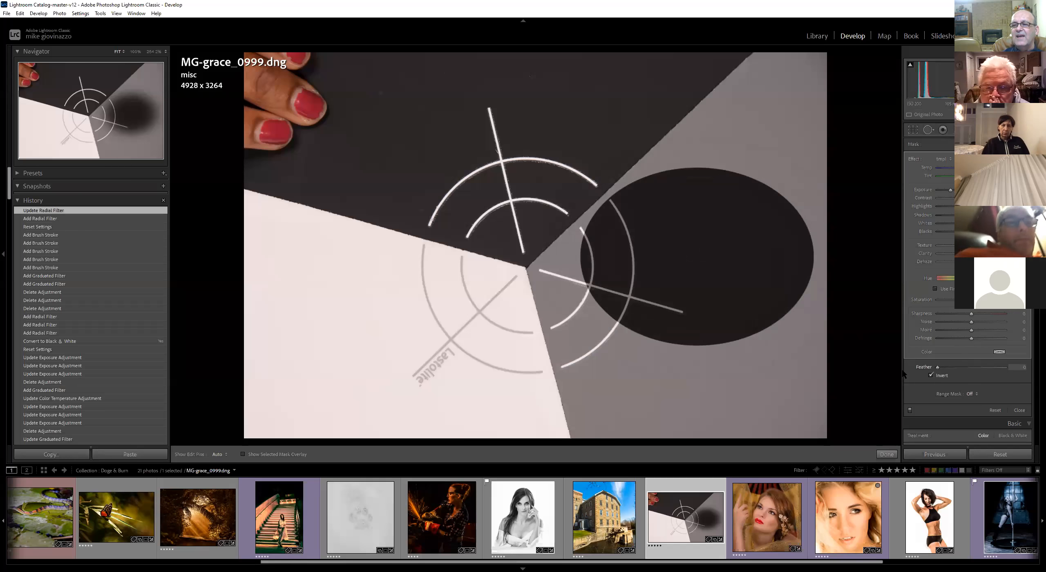
drag(982, 366, 954, 369)
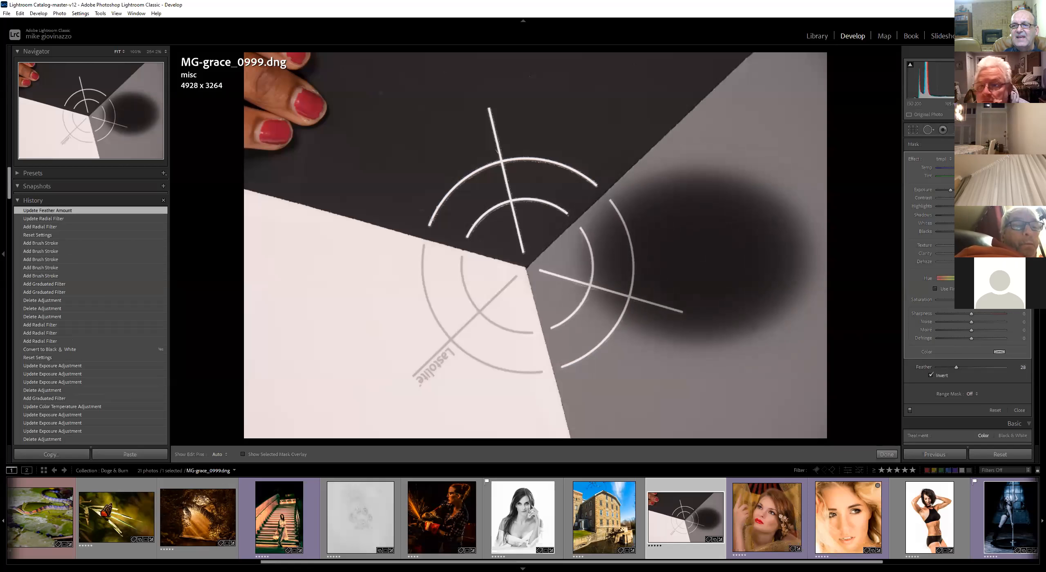
Draw a graduated filter from the left edge toward the centre of the photo
click(959, 129)
drag(333, 293, 470, 270)
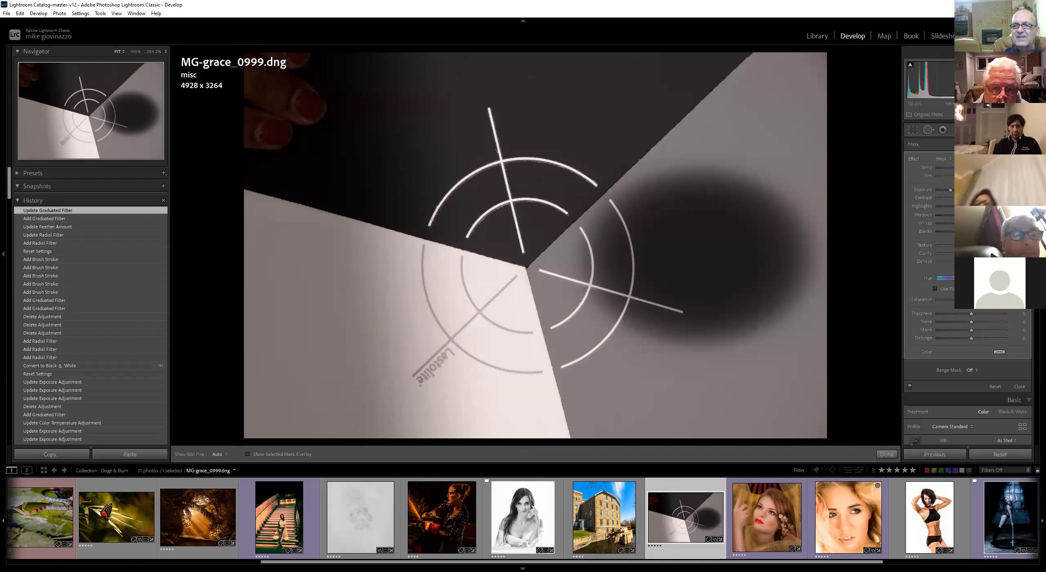
With the Adjustment Brush, paint a hard stroke in the upper right, then set feather to 100 and paint a soft stroke below it
key(k)
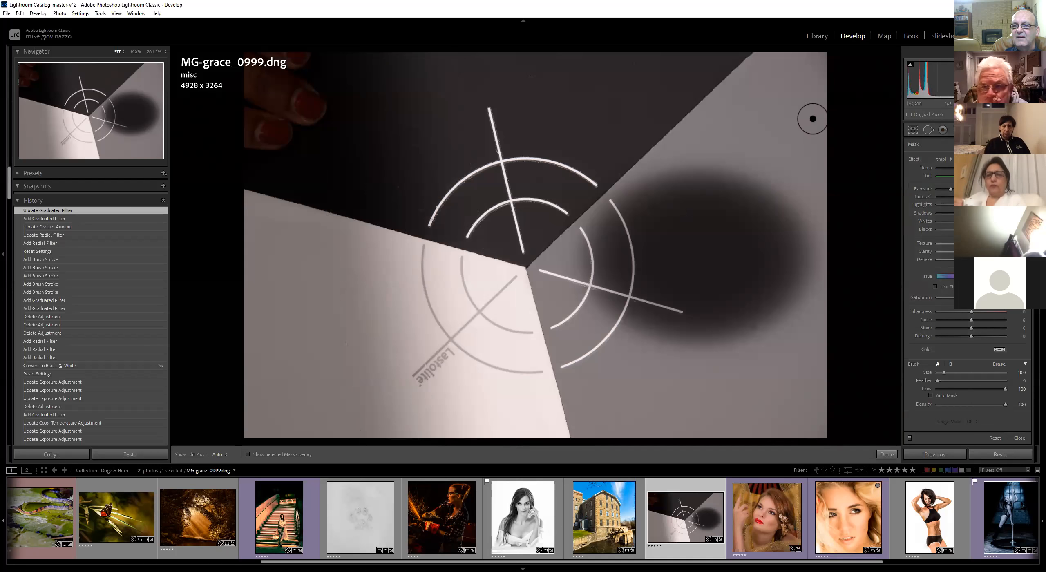
drag(765, 102, 686, 111)
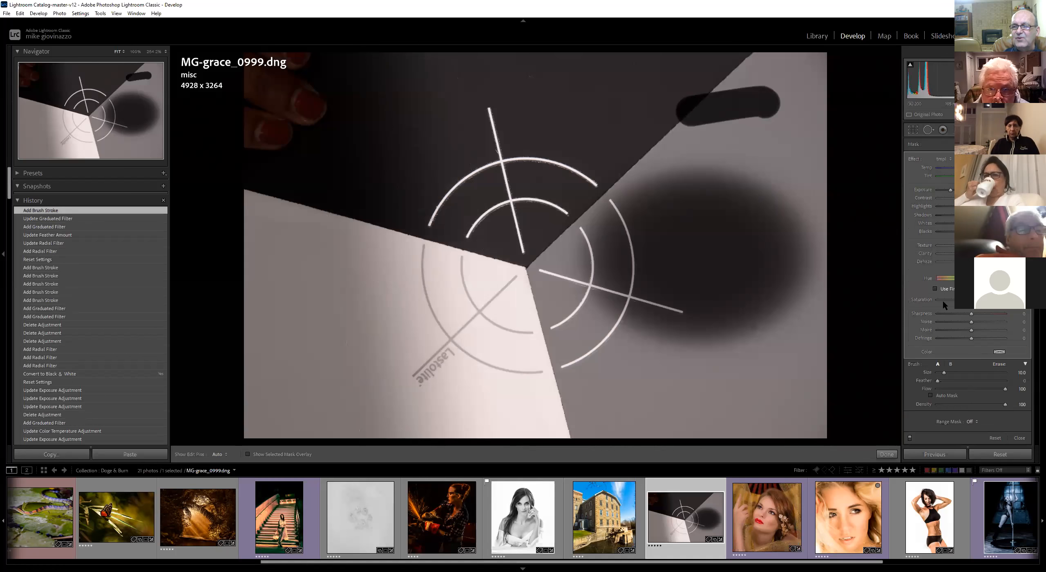
drag(938, 381, 1006, 381)
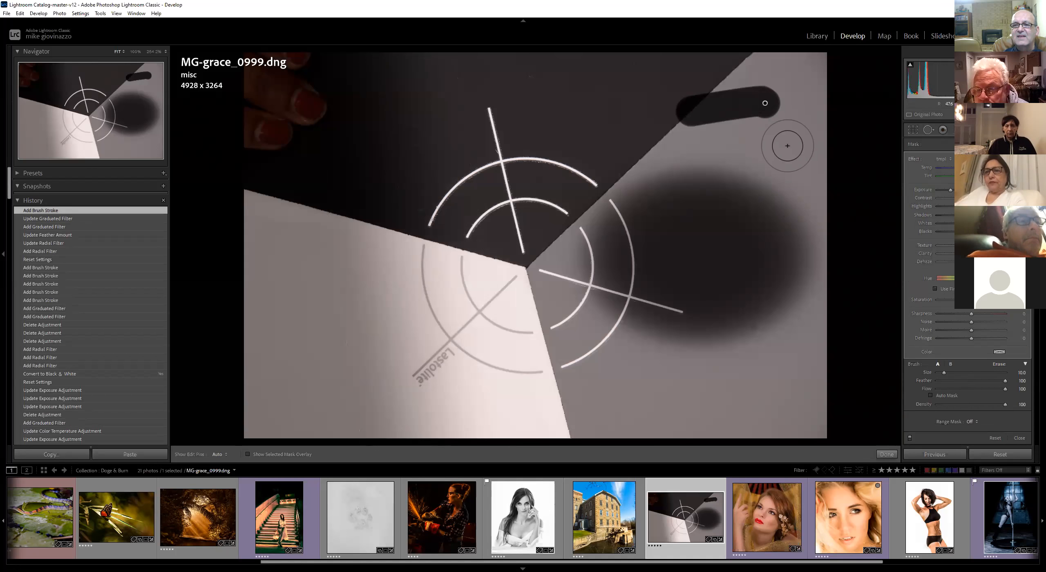
drag(784, 147, 719, 145)
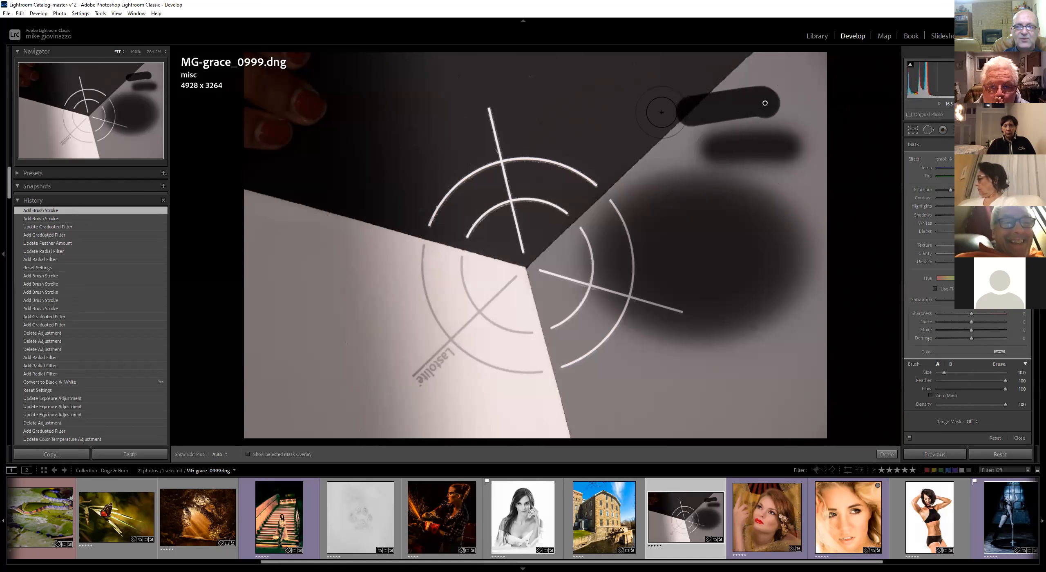
Erase along the upper-right strokes with the brush eraser and toggle the edit pin overlay off and on
key(alt)
key(h)
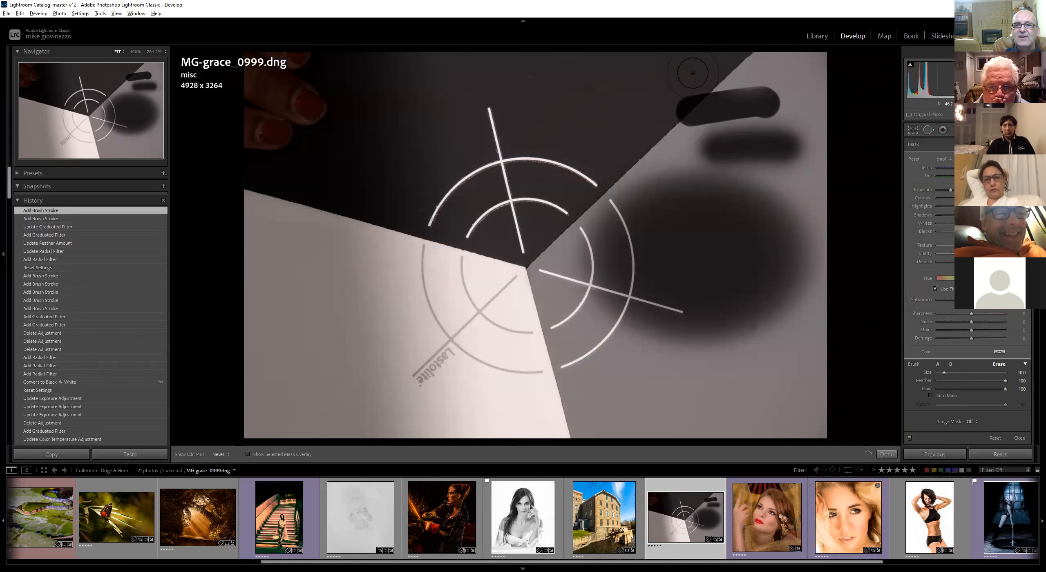
drag(804, 120, 733, 132)
key(h)
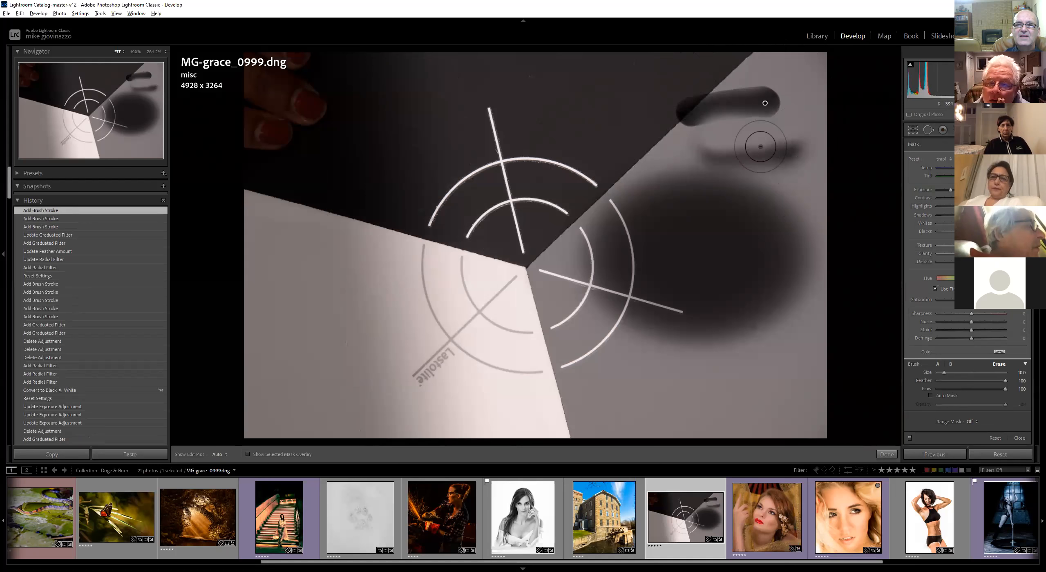
key(h)
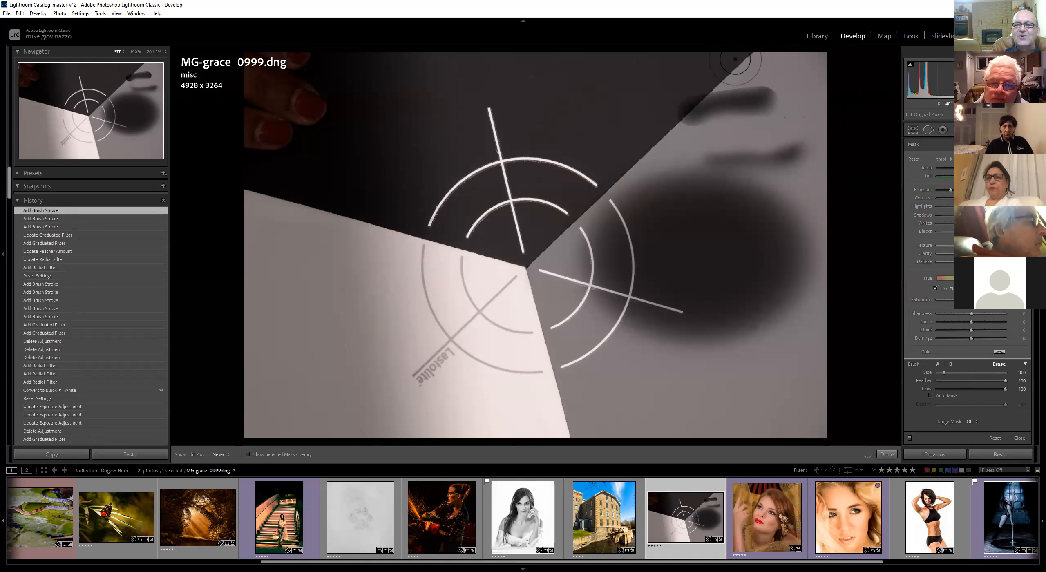
drag(743, 63, 742, 65)
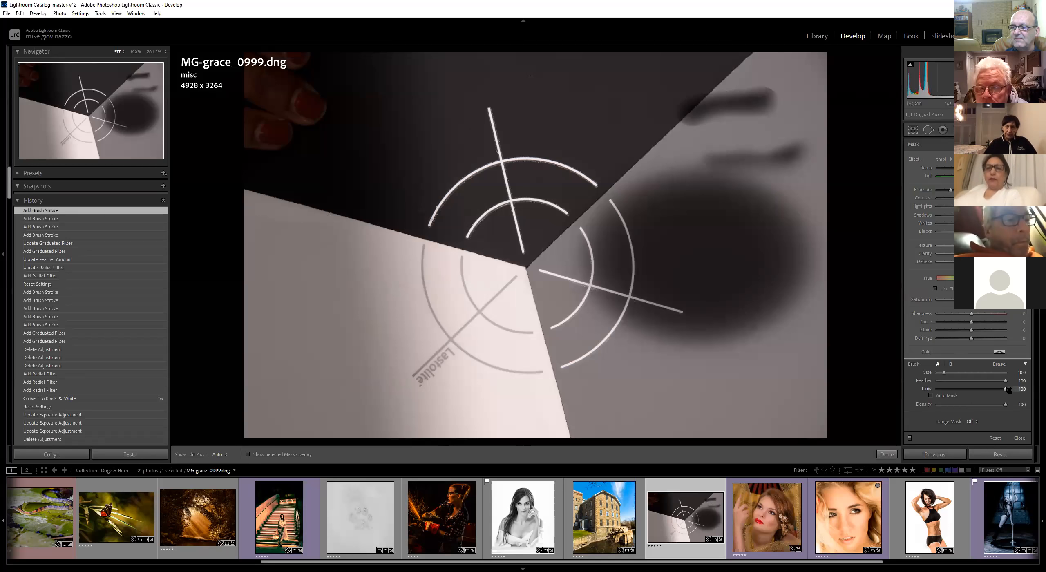
Paint brush strokes across the lower right of the photo at feather 83 and then 36
drag(995, 380, 994, 380)
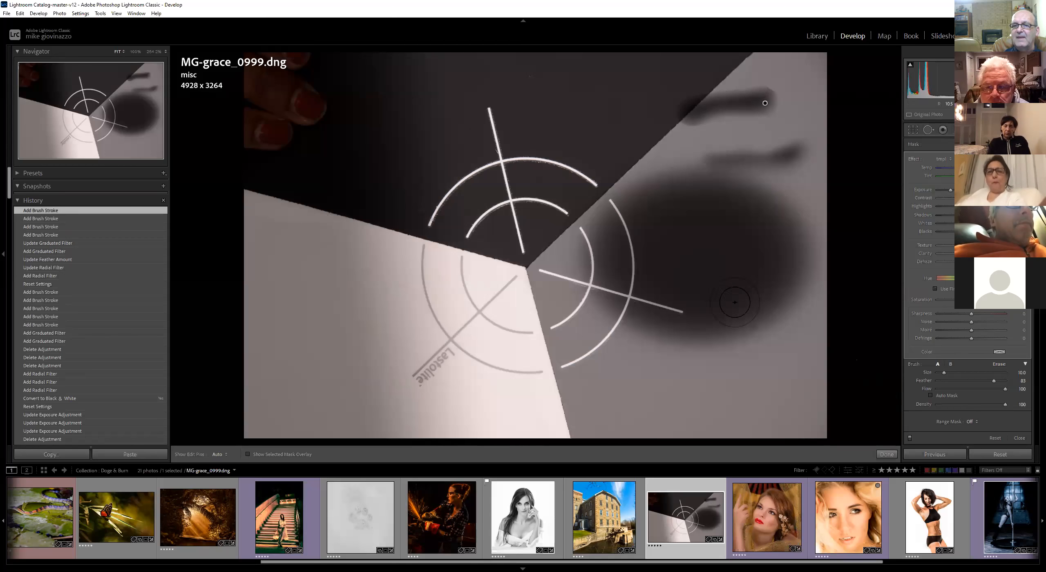
mouse_move(763, 392)
mouse_down()
mouse_move(652, 392)
mouse_move(696, 393)
mouse_up()
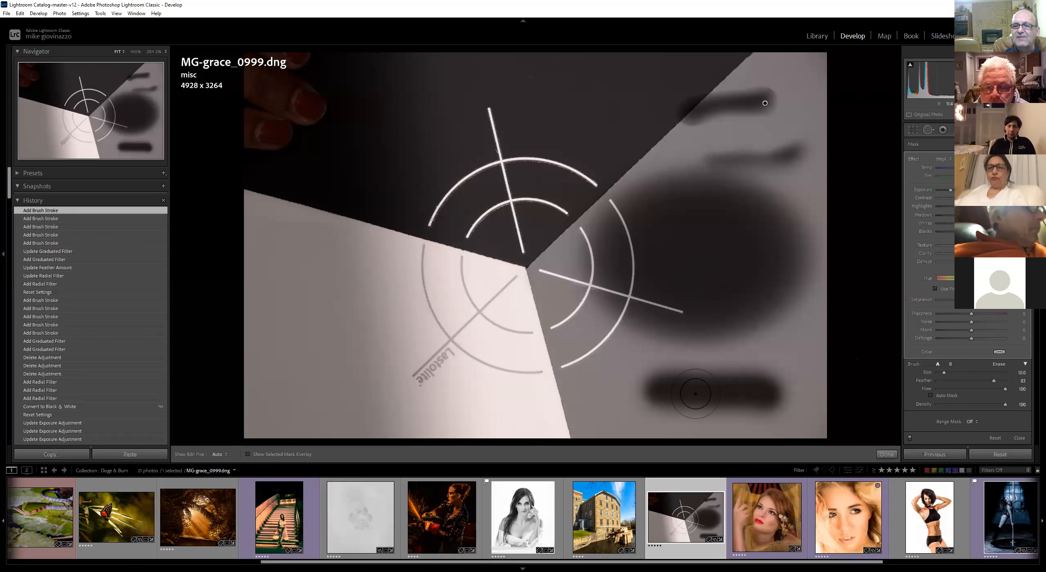
drag(994, 381, 962, 381)
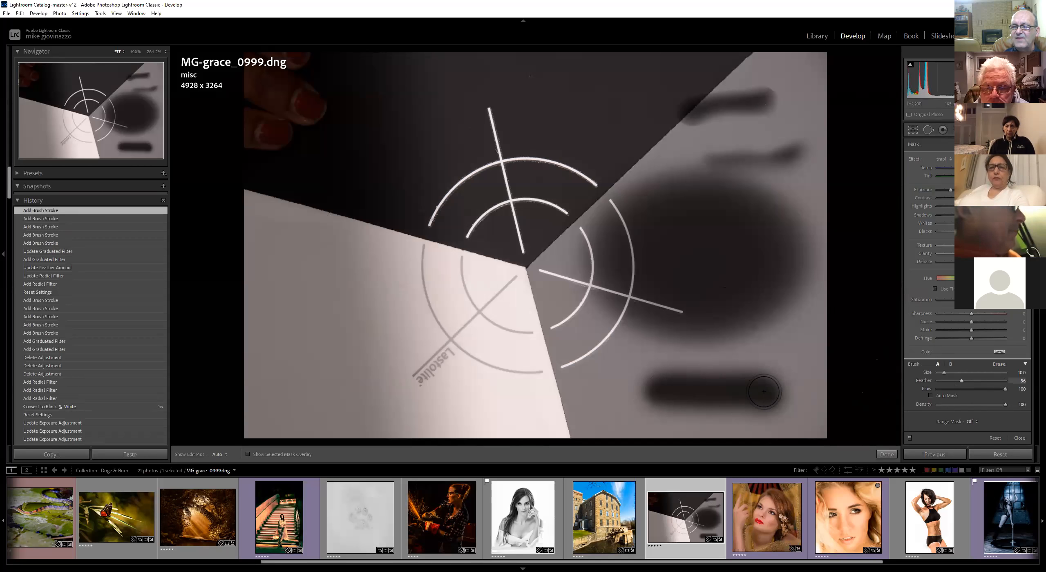
drag(758, 387, 662, 387)
mouse_move(735, 393)
mouse_down()
mouse_move(765, 381)
mouse_move(695, 379)
mouse_up()
Set the brush feather to 0 and paint a hard-edged block over the lower-right strokes
drag(962, 381, 873, 378)
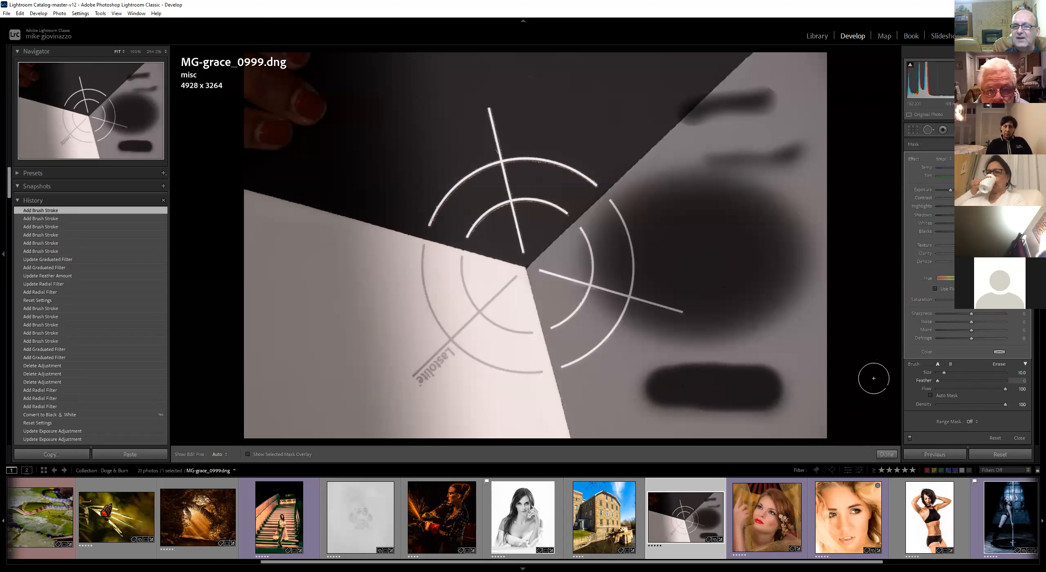
click(659, 376)
key(alt)
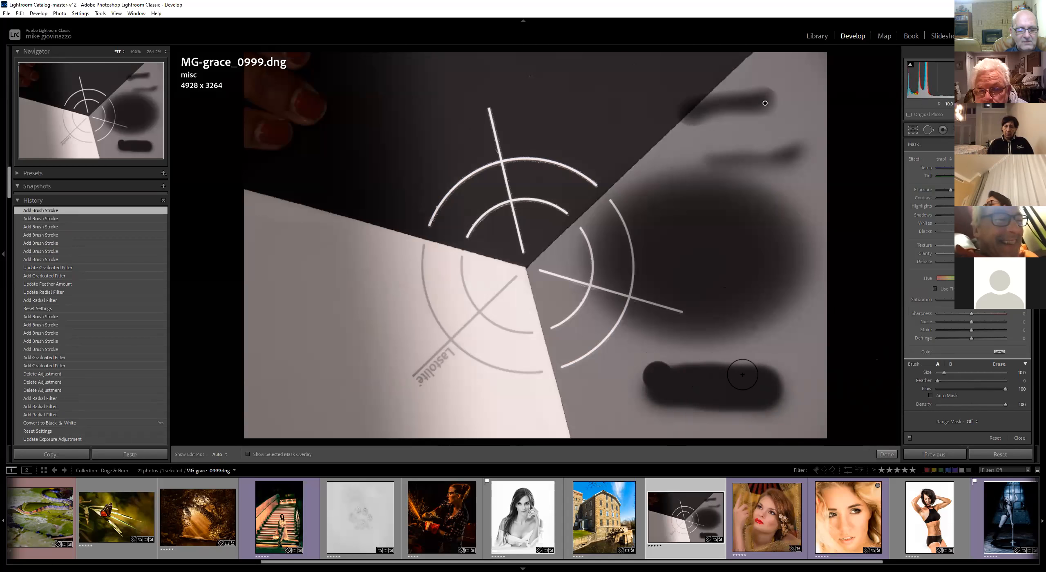
drag(768, 375, 773, 389)
shift+click(769, 394)
shift+click(743, 397)
shift+click(679, 398)
click(653, 397)
click(657, 389)
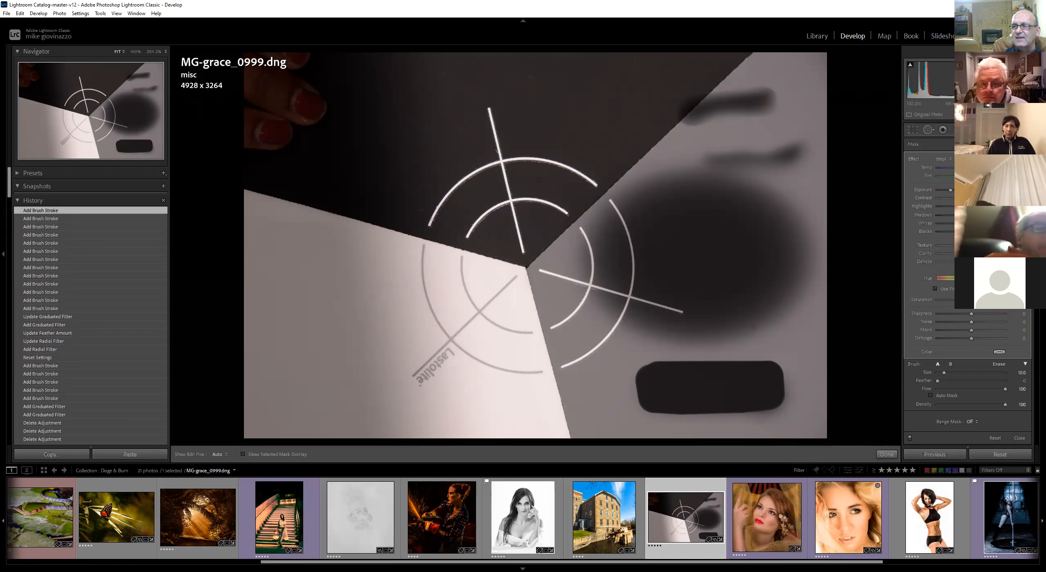
Draw a radial filter ellipse over the dark area above the centre
key(shift+m)
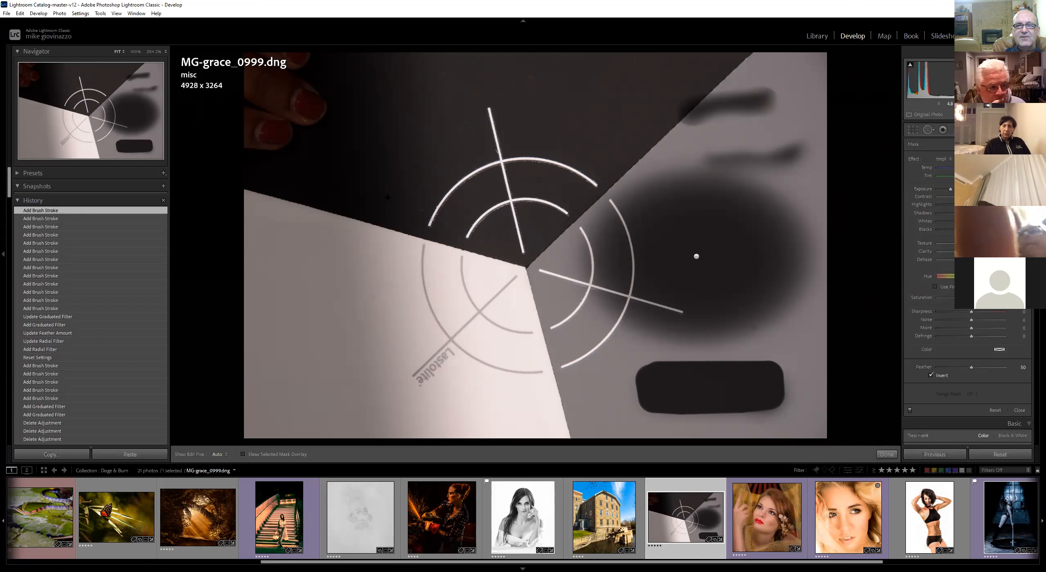
drag(484, 126, 576, 232)
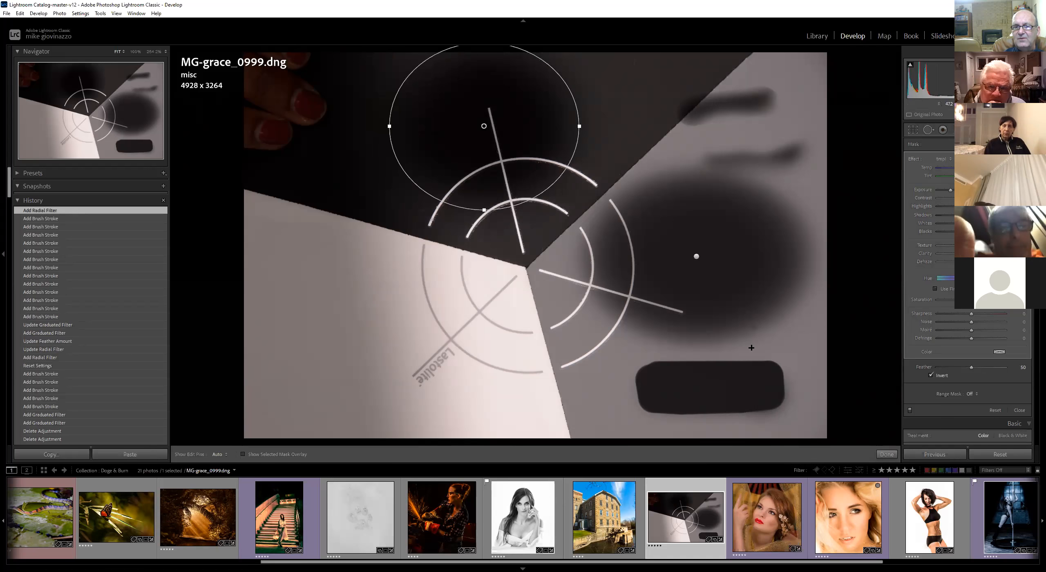
Reset the photo's settings and draw a radial filter ellipse over the top black area
click(1000, 455)
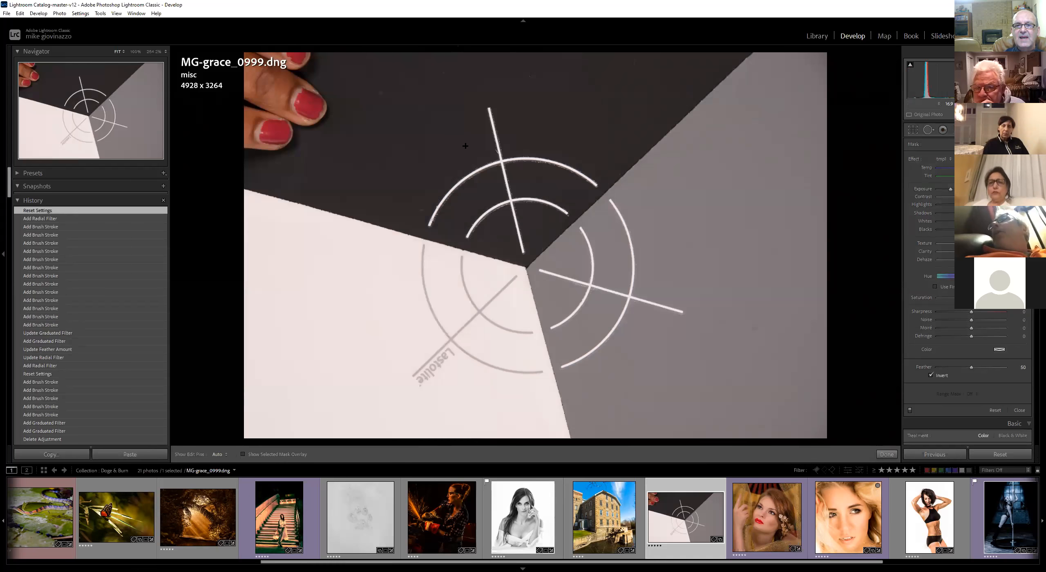
drag(465, 146, 544, 205)
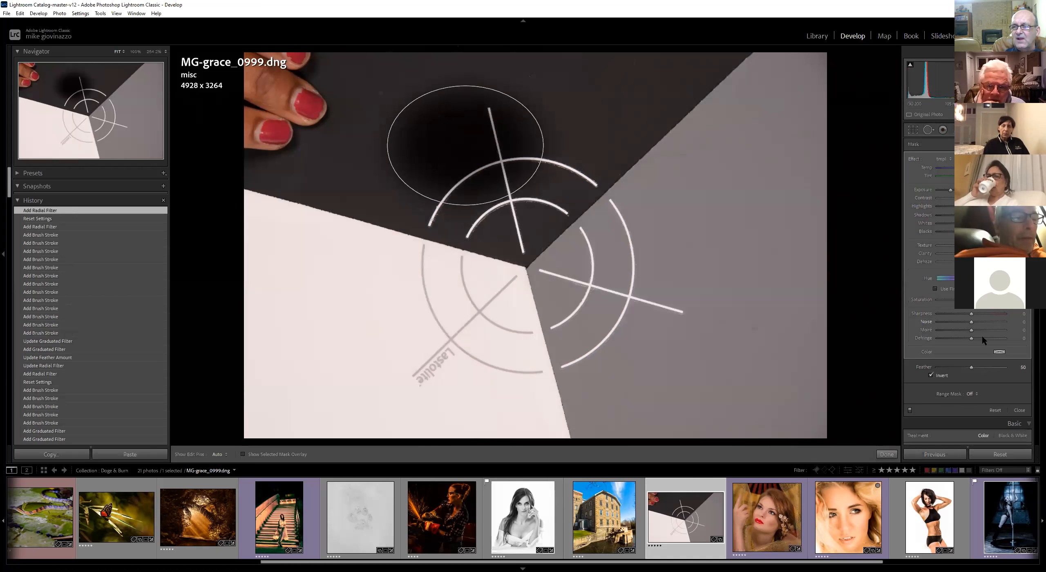
Harden the radial filter's feather and extend its mask with brush strokes radiating outward like spokes
drag(972, 367, 926, 373)
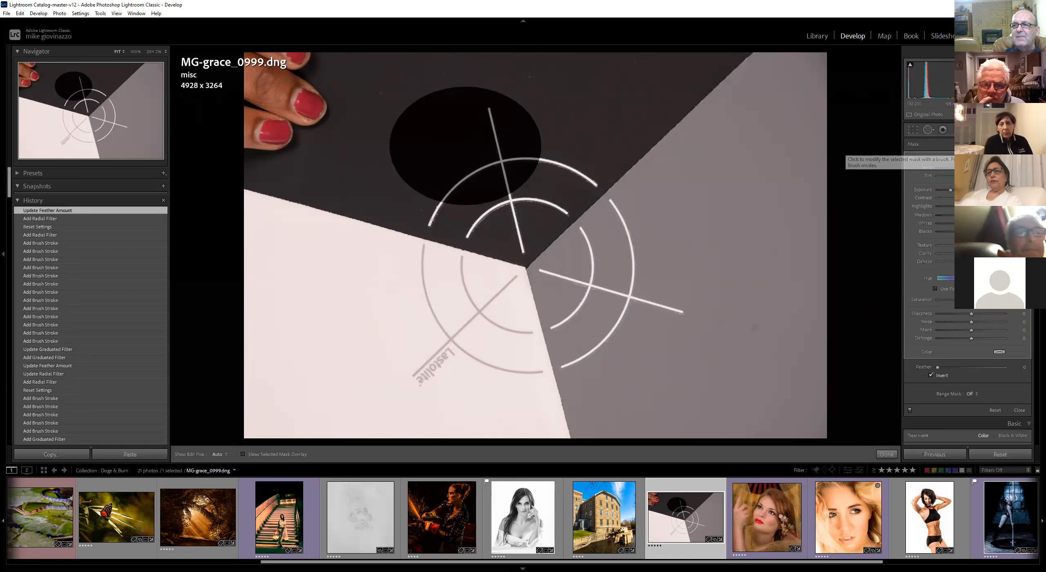
click(1019, 144)
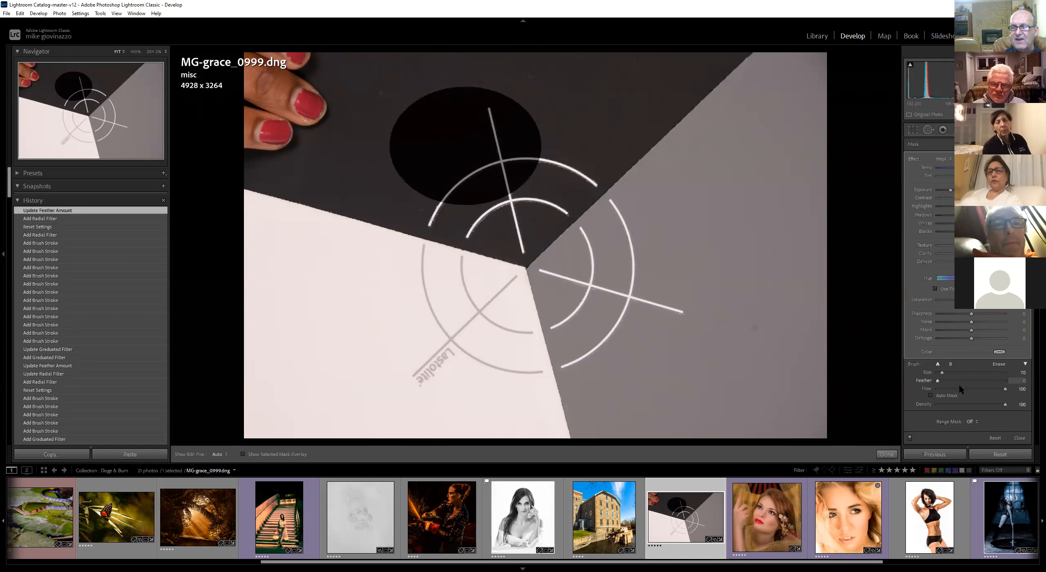
drag(523, 139, 591, 127)
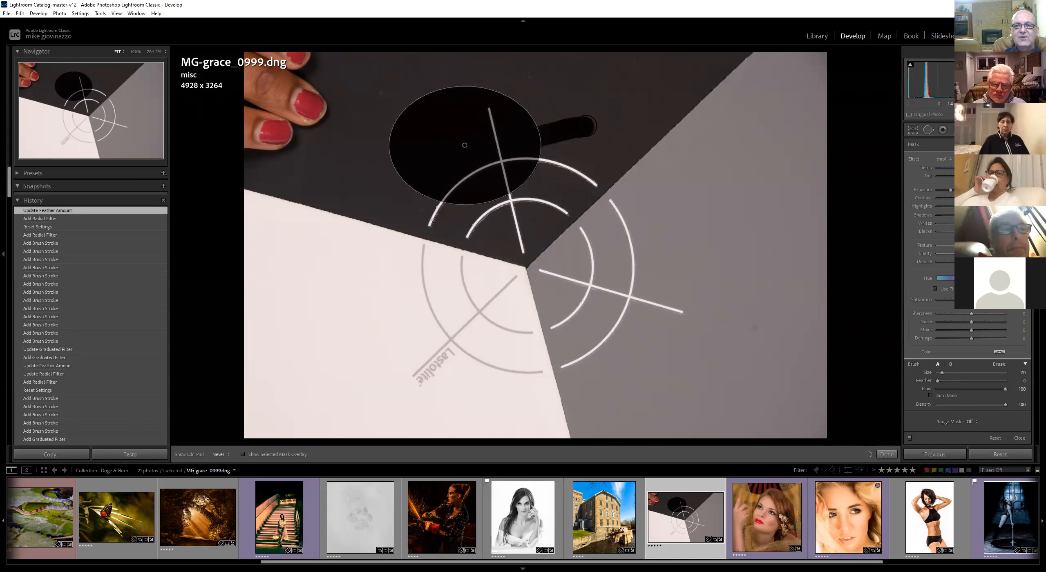
drag(524, 181, 533, 225)
drag(445, 236, 443, 243)
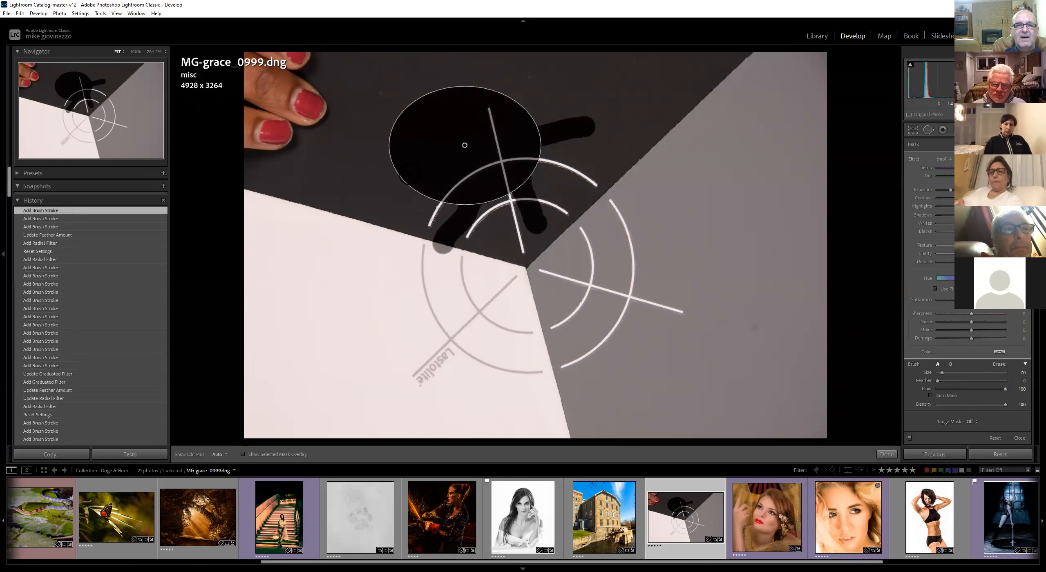
drag(415, 175, 355, 200)
drag(405, 136, 357, 119)
drag(432, 103, 432, 74)
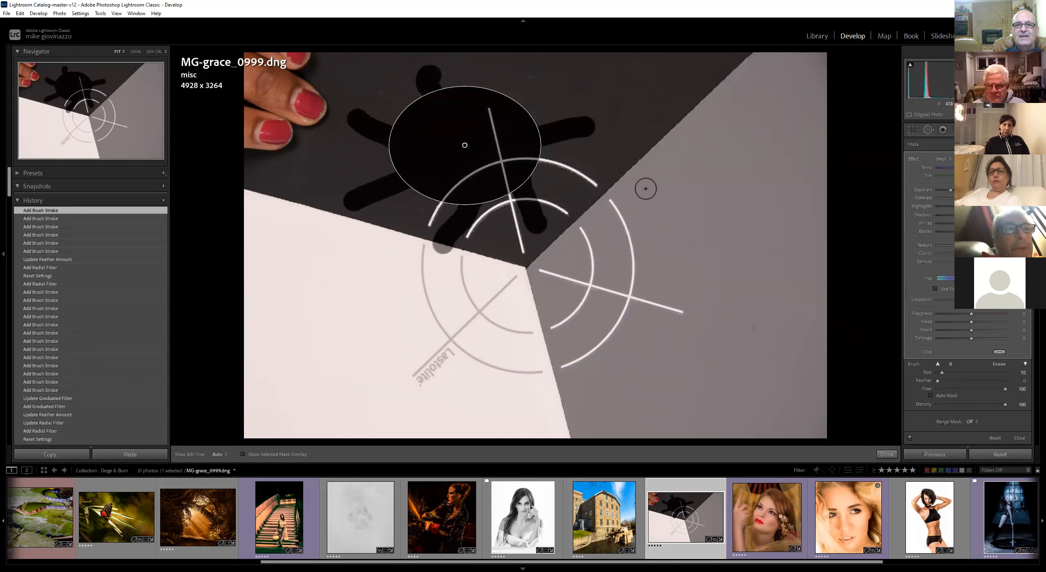
drag(523, 102, 526, 74)
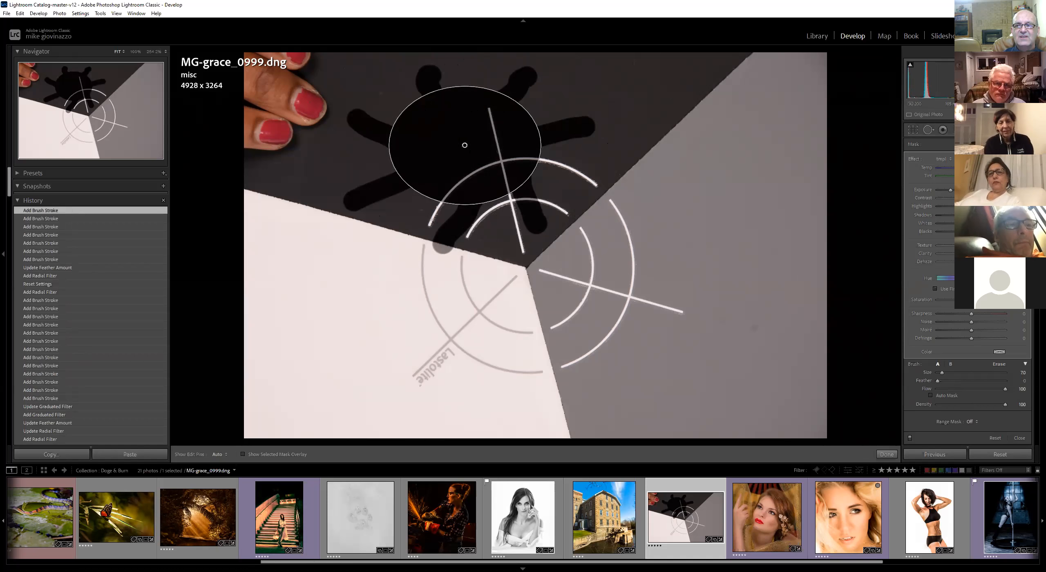
Raise the mask's exposure and move the radial filter onto the grey area right of centre
drag(951, 190, 1005, 190)
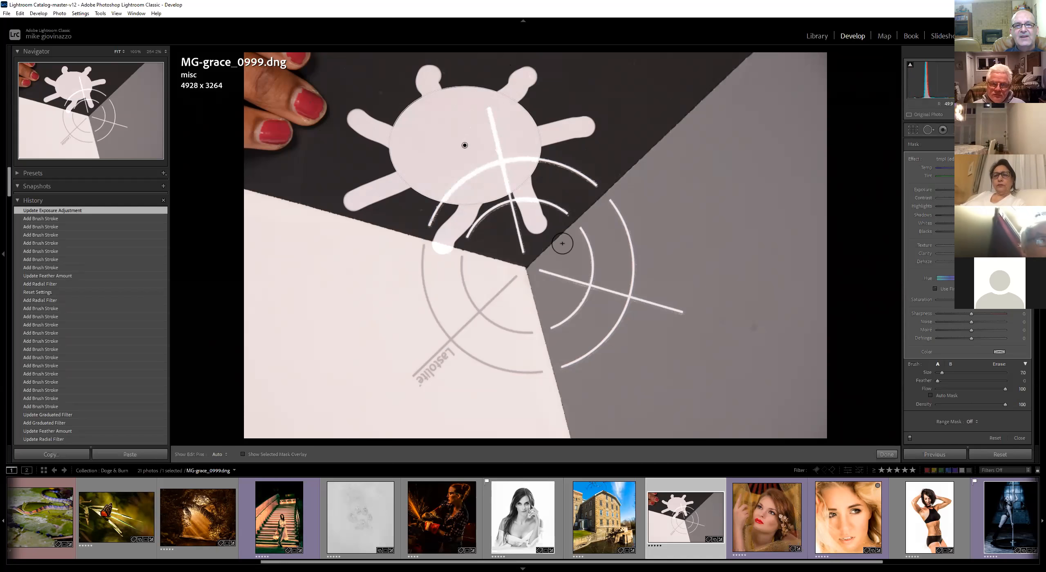
drag(464, 145, 716, 304)
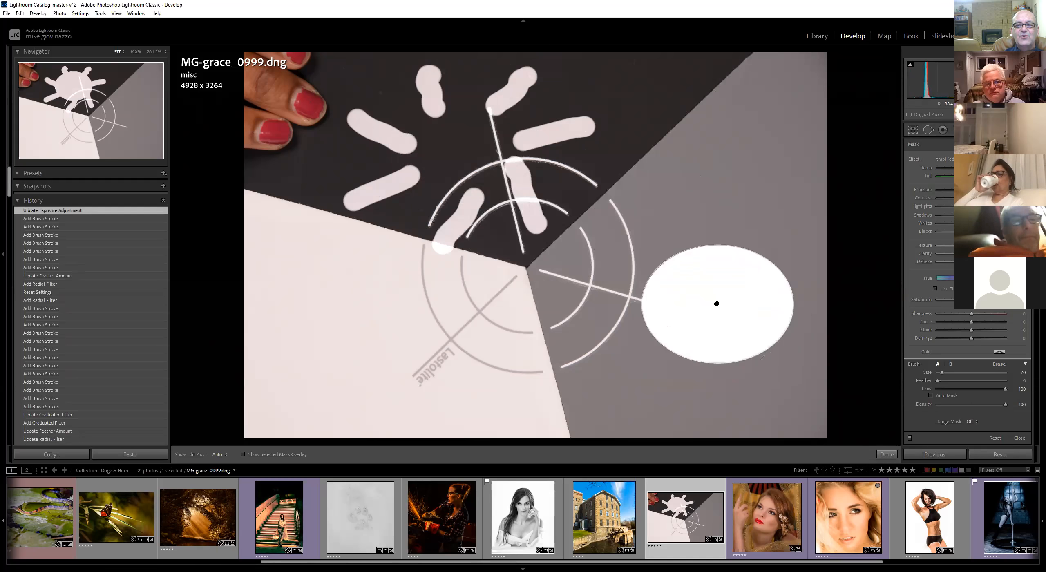
drag(717, 303, 708, 253)
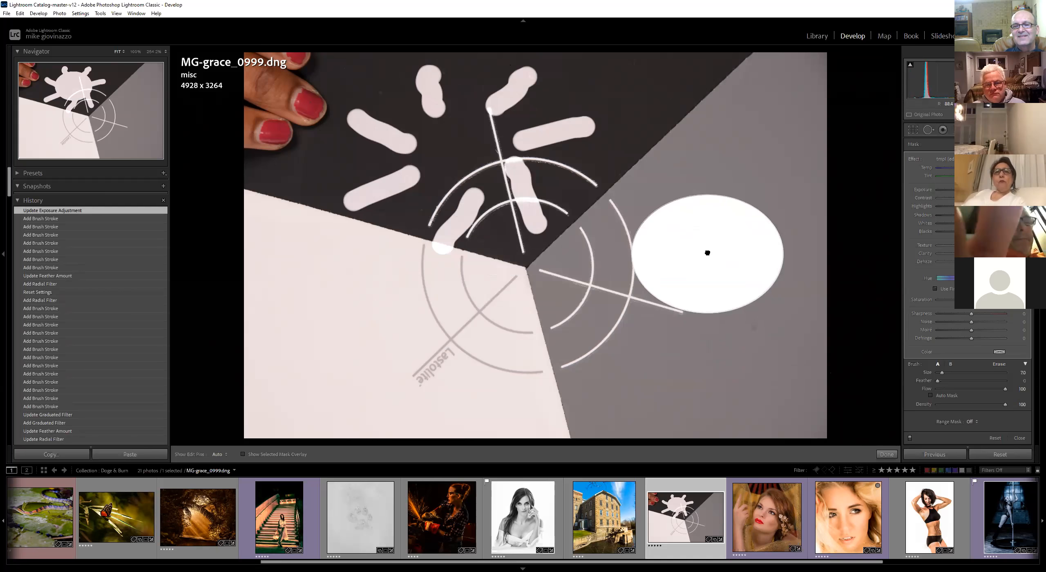
mouse_move(708, 252)
mouse_down()
mouse_move(619, 286)
mouse_move(423, 145)
mouse_move(735, 236)
mouse_move(794, 267)
mouse_move(696, 273)
mouse_move(658, 262)
mouse_move(680, 261)
mouse_move(691, 244)
mouse_up()
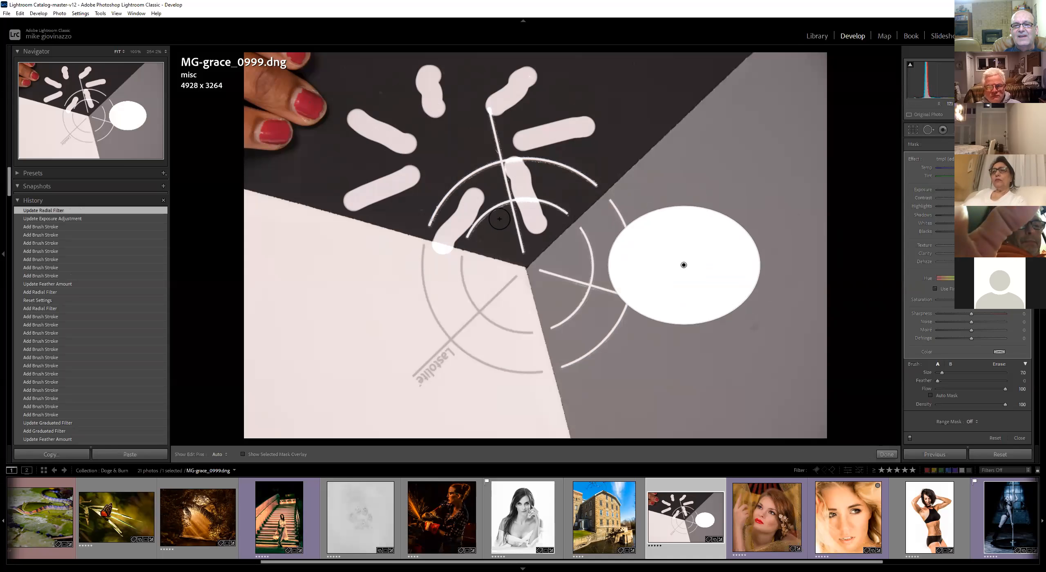
mouse_move(694, 273)
mouse_down()
mouse_move(674, 264)
mouse_move(693, 282)
mouse_up()
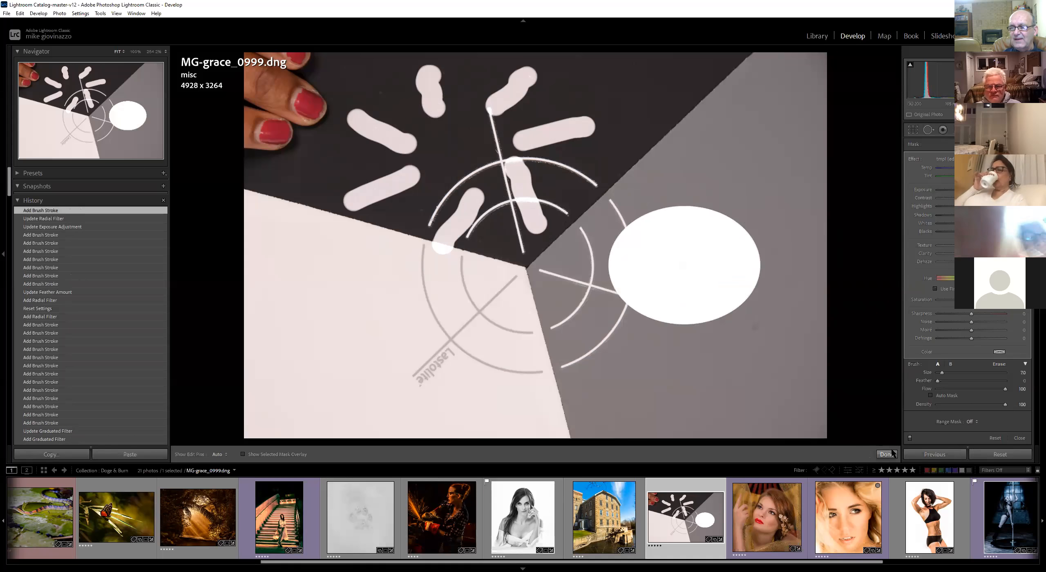
Reset the photo's settings and draw a diagonal graduated filter over the right side of the photo
click(1000, 454)
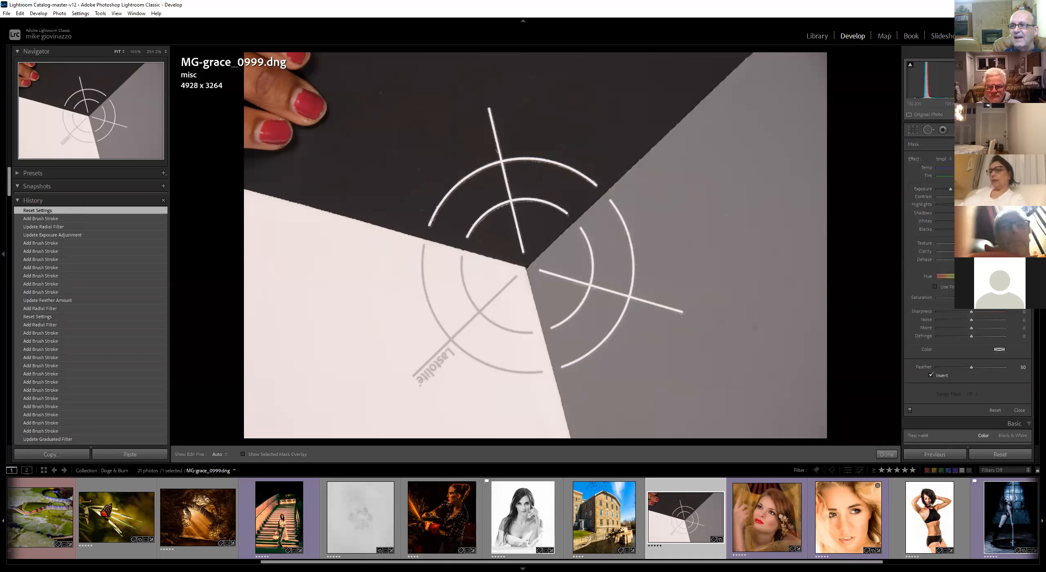
drag(677, 230, 579, 201)
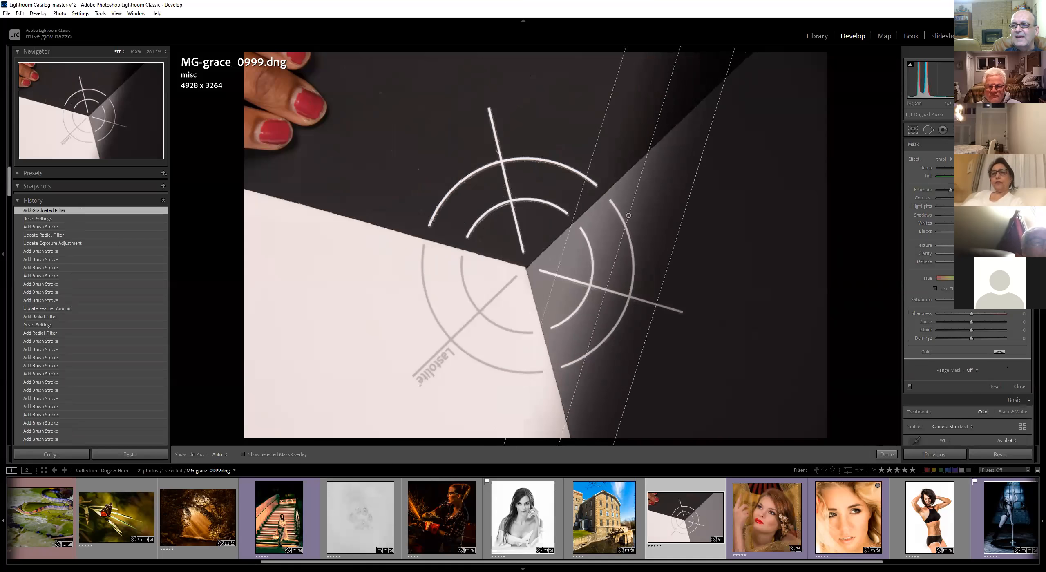
Paint several long horizontal Adjustment Brush strokes across the photo
key(k)
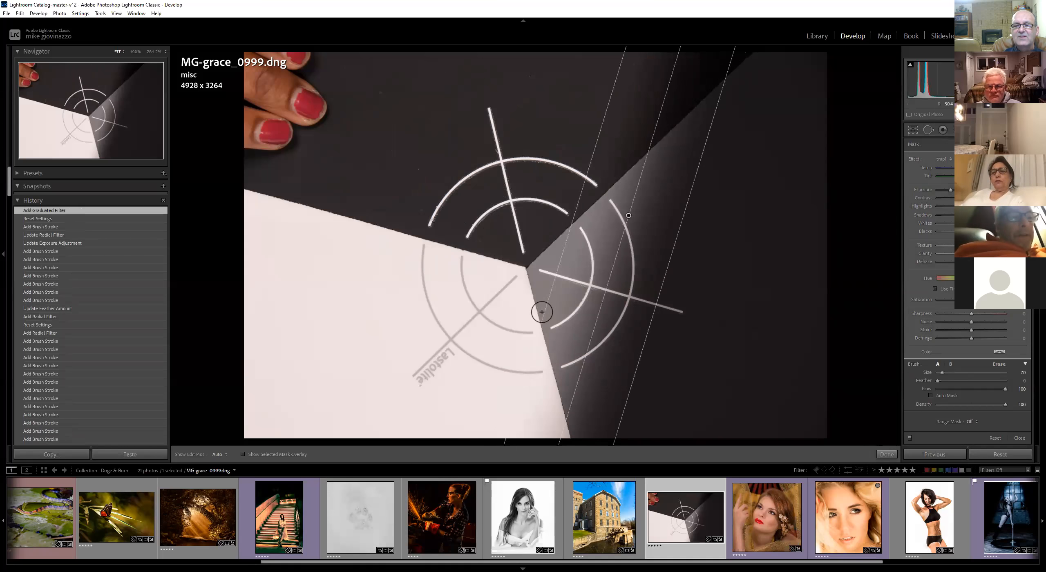
drag(598, 357, 331, 373)
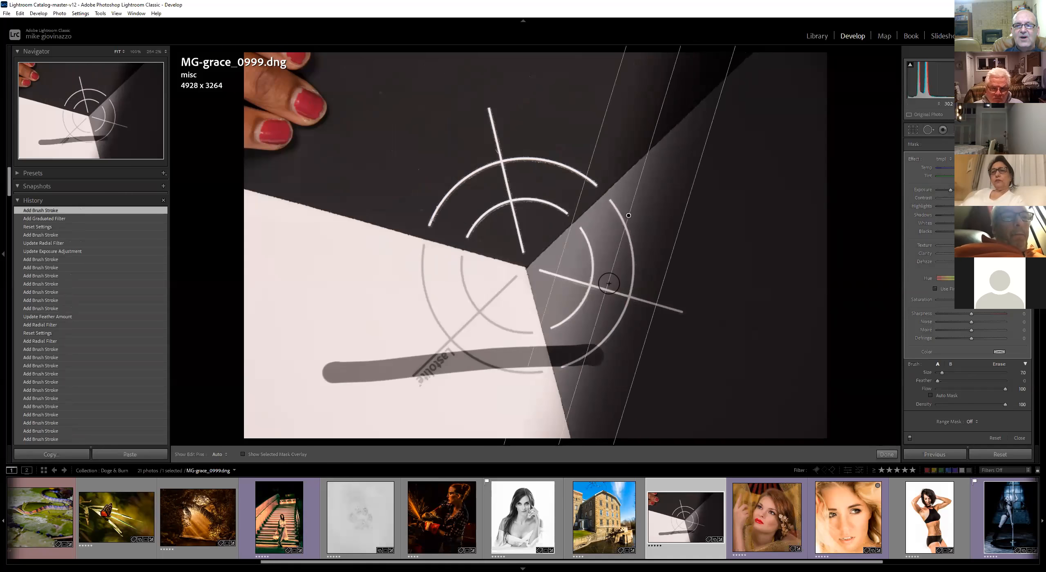
drag(617, 278, 333, 278)
drag(666, 166, 390, 159)
drag(686, 77, 572, 78)
drag(443, 88, 440, 87)
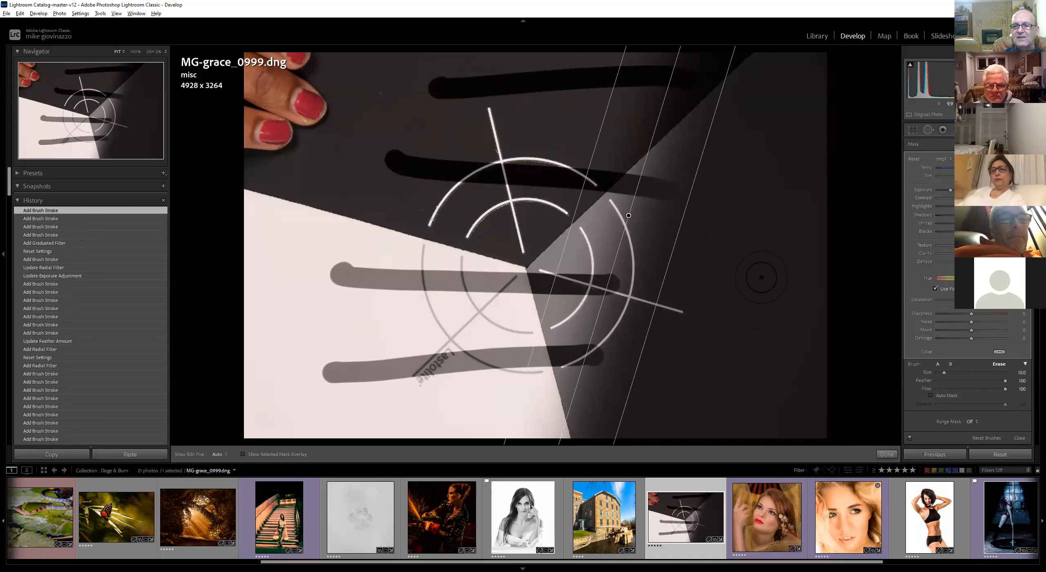
Paint a soft vertical brush stroke down the grey area near the photo's right edge
mouse_move(751, 293)
mouse_down()
mouse_move(719, 341)
mouse_move(745, 374)
mouse_move(715, 426)
mouse_up()
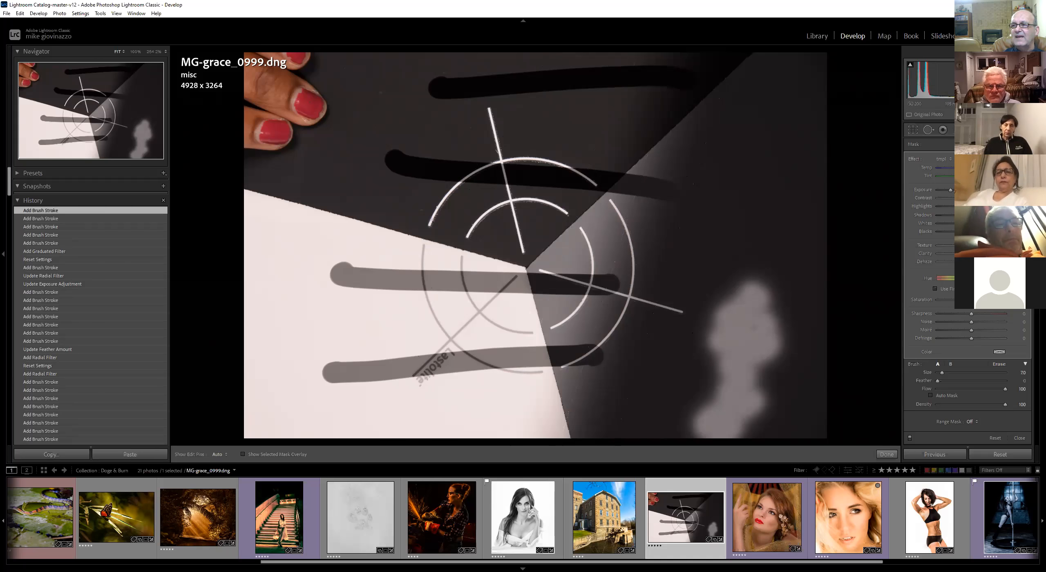
click(1020, 144)
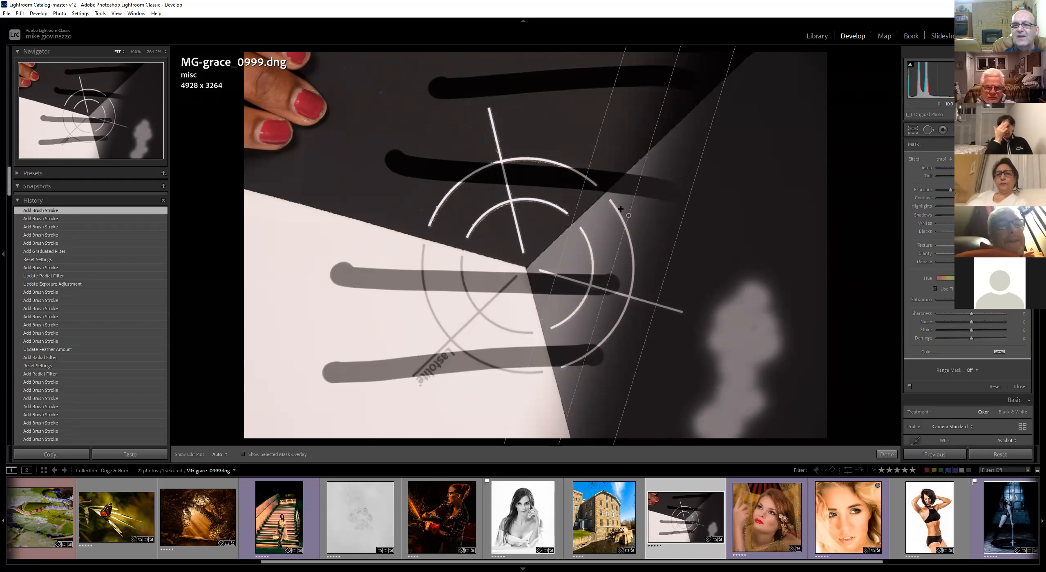
Reposition and rotate the diagonal graduated filter, moving it across the photo toward the centre
drag(573, 213, 552, 217)
drag(616, 212, 589, 246)
drag(623, 132, 659, 345)
drag(587, 246, 769, 207)
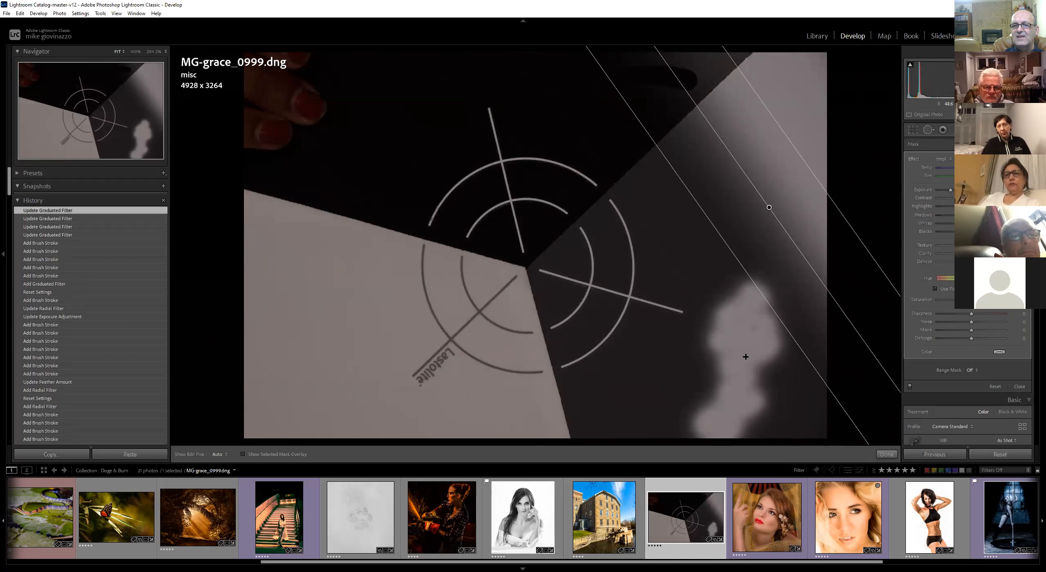
drag(770, 207, 461, 324)
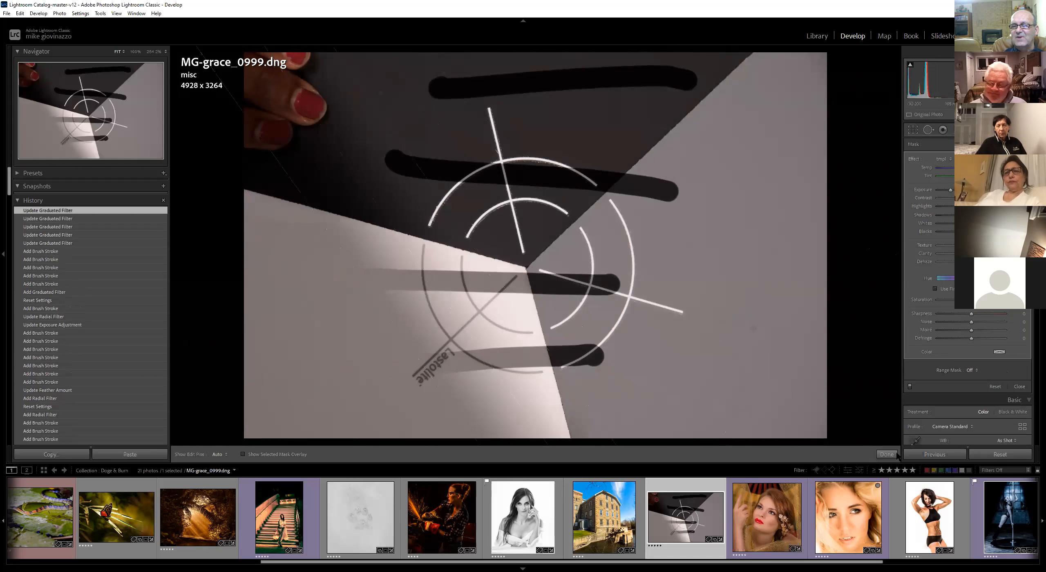
Reset the photo's settings and open the mill photo MG-glass_4934.dng from the filmstrip
click(1000, 454)
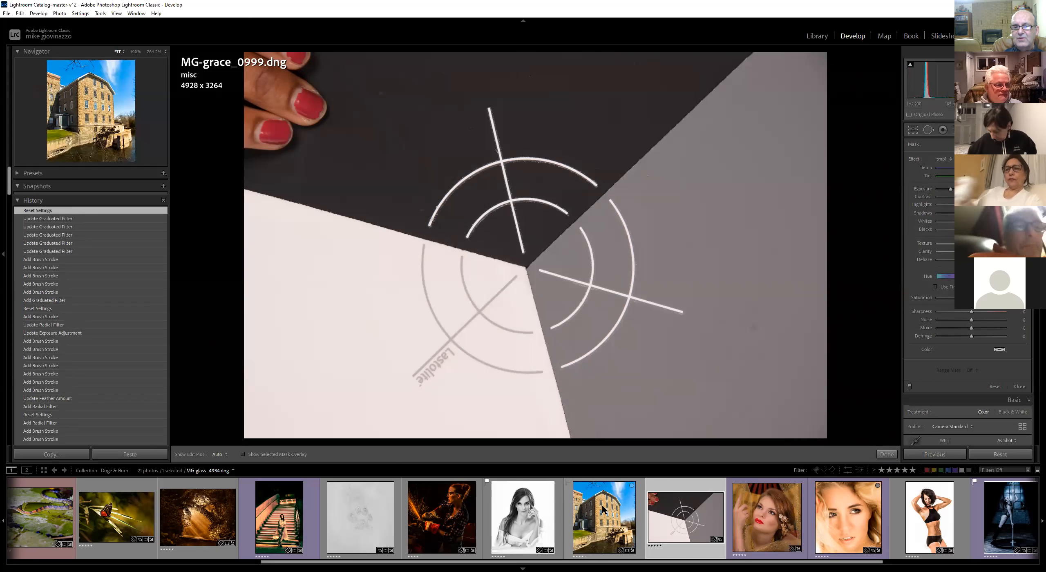
click(602, 508)
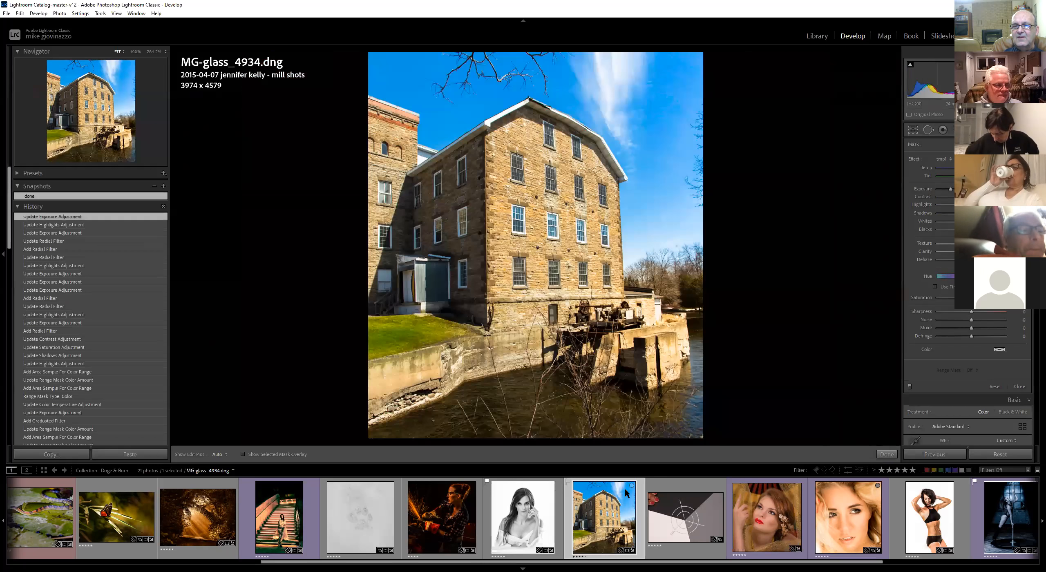
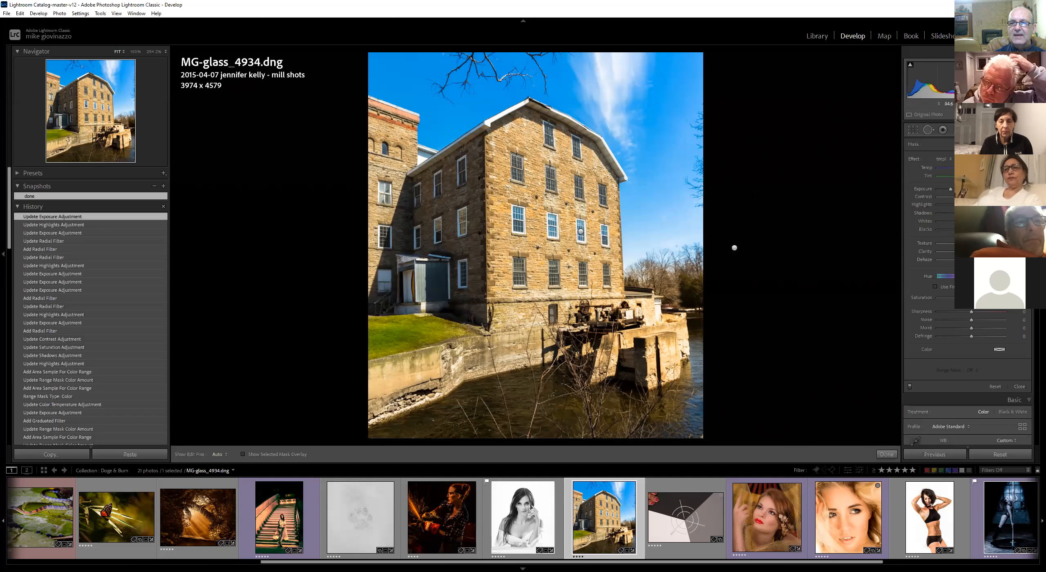
Review the mill photo's existing graduated, radial and brush masks
click(954, 130)
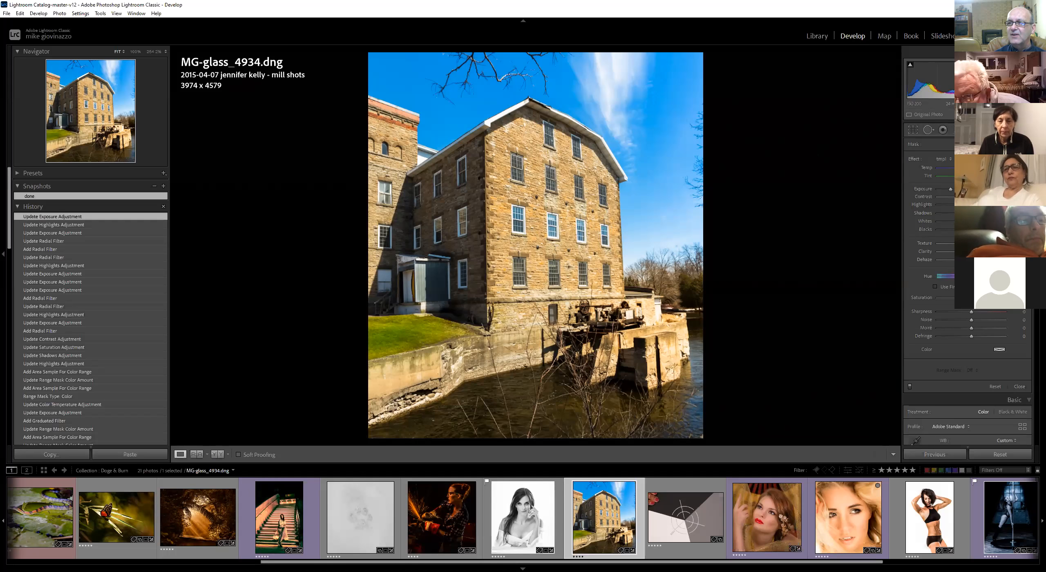
click(957, 130)
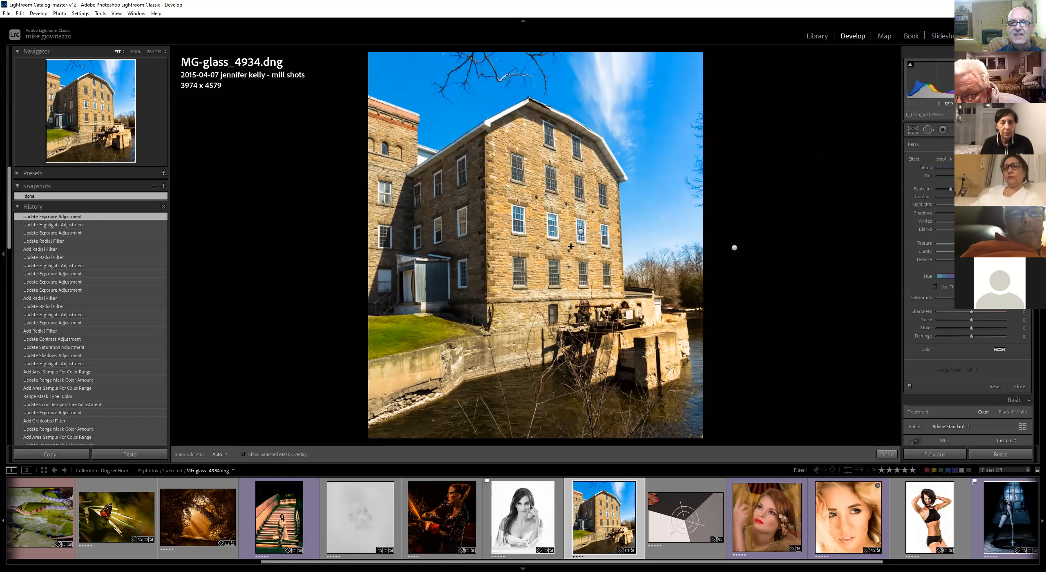
click(580, 230)
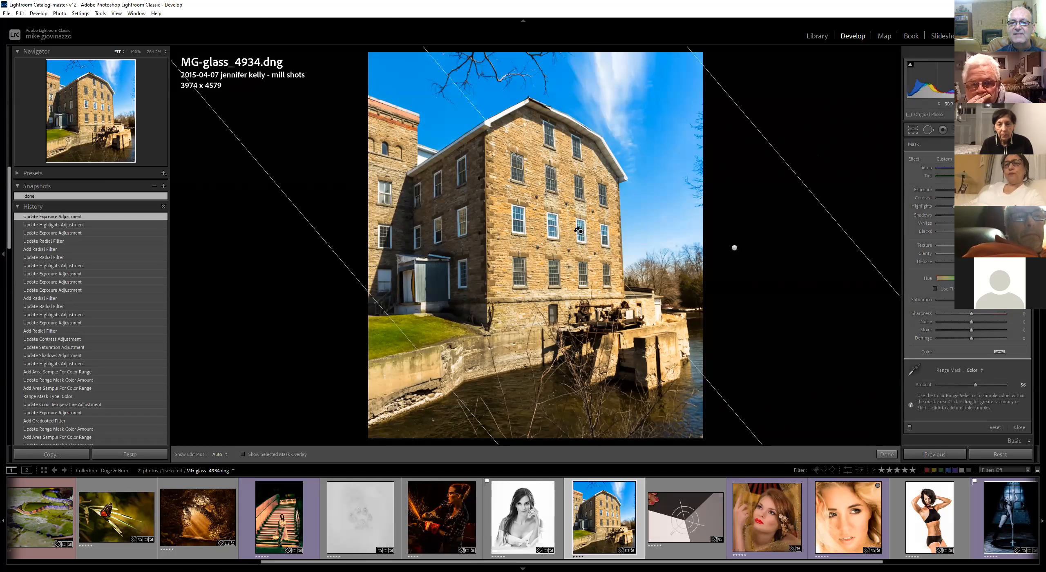
drag(733, 248, 734, 248)
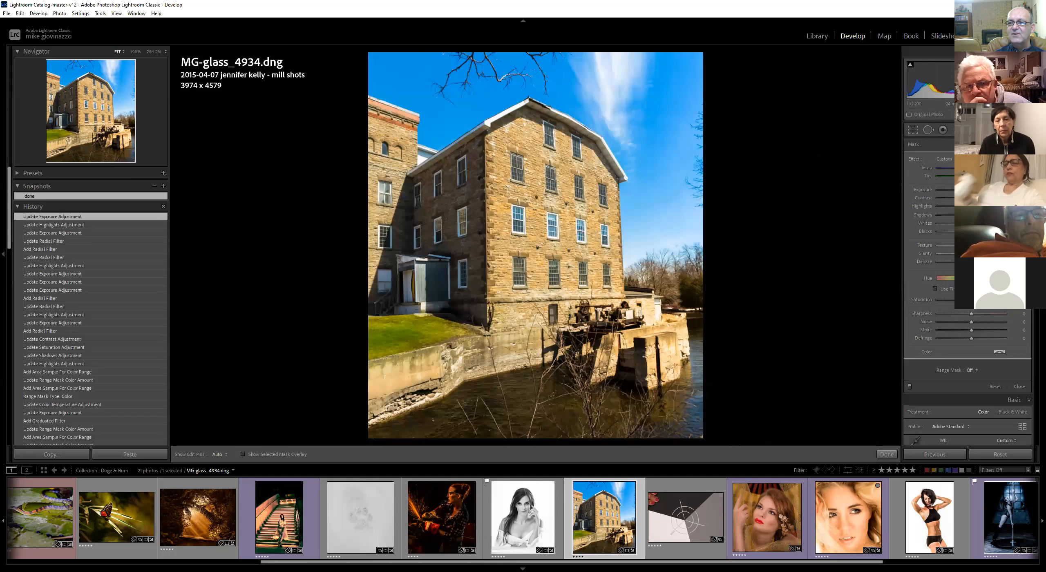
key(shift+m)
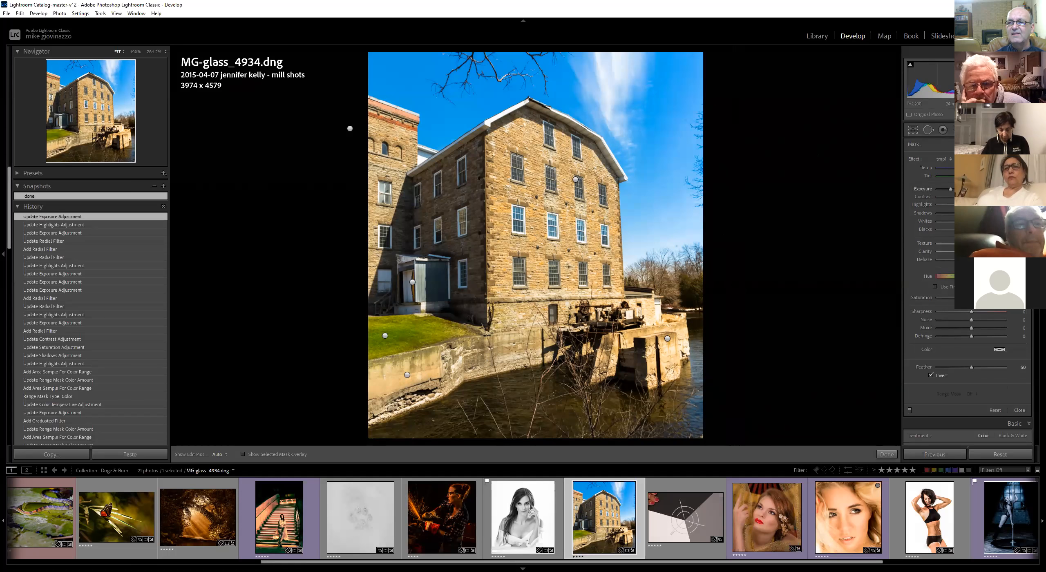
key(k)
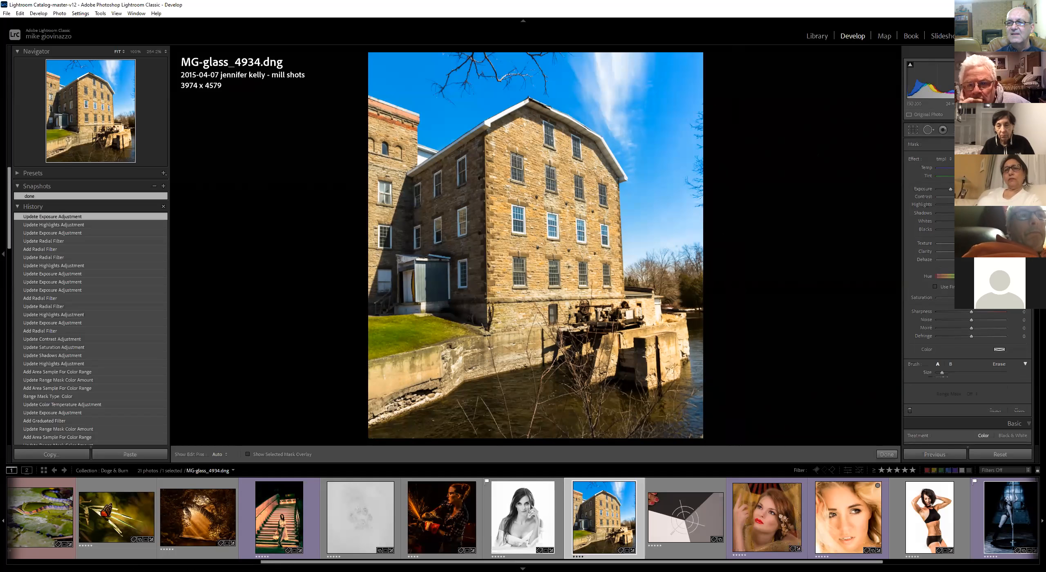
key(k)
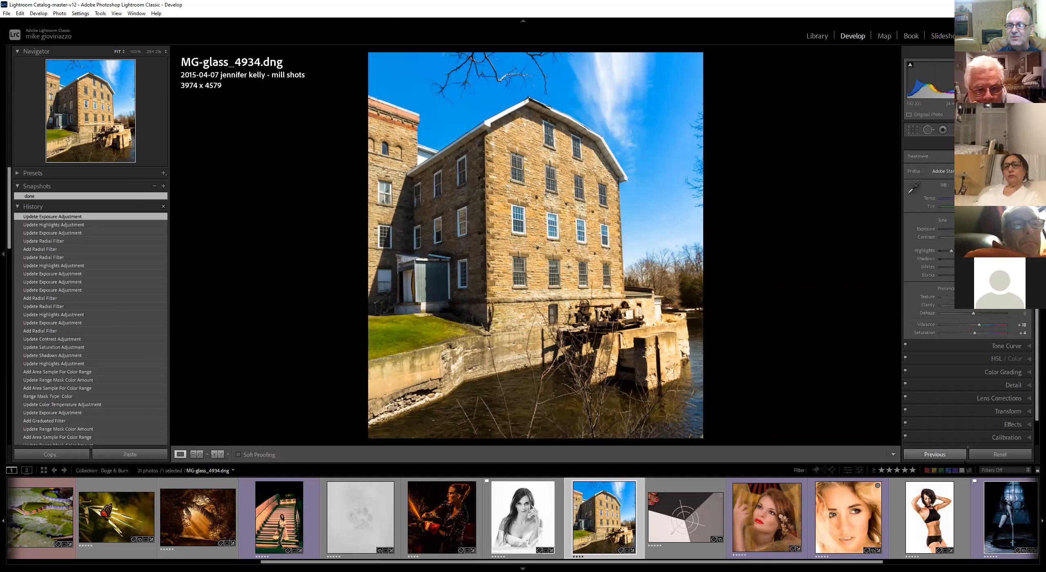
Reset the photo's develop settings and apply Auto tone settings
click(1000, 455)
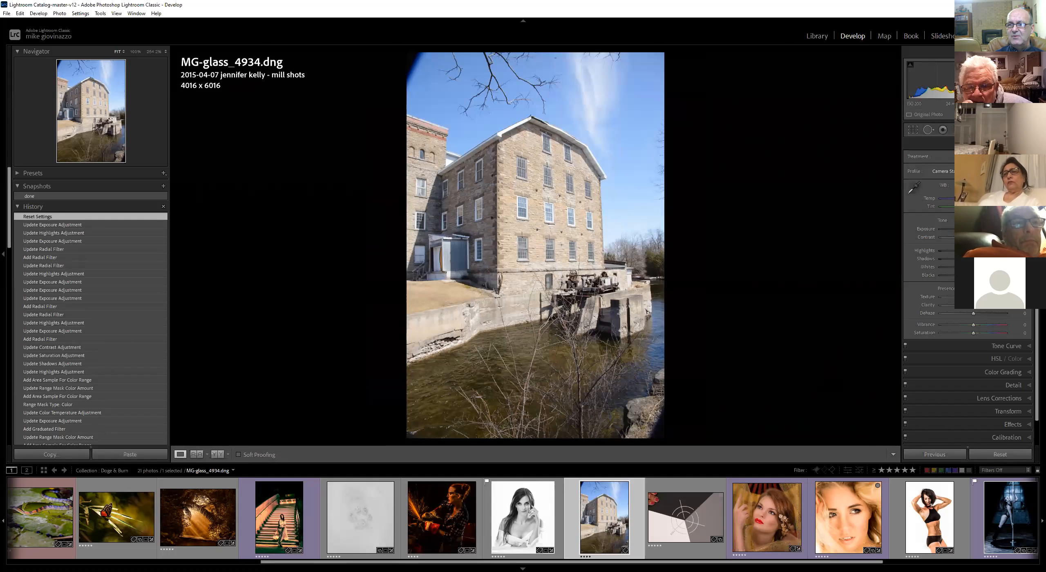
key(ctrl+u)
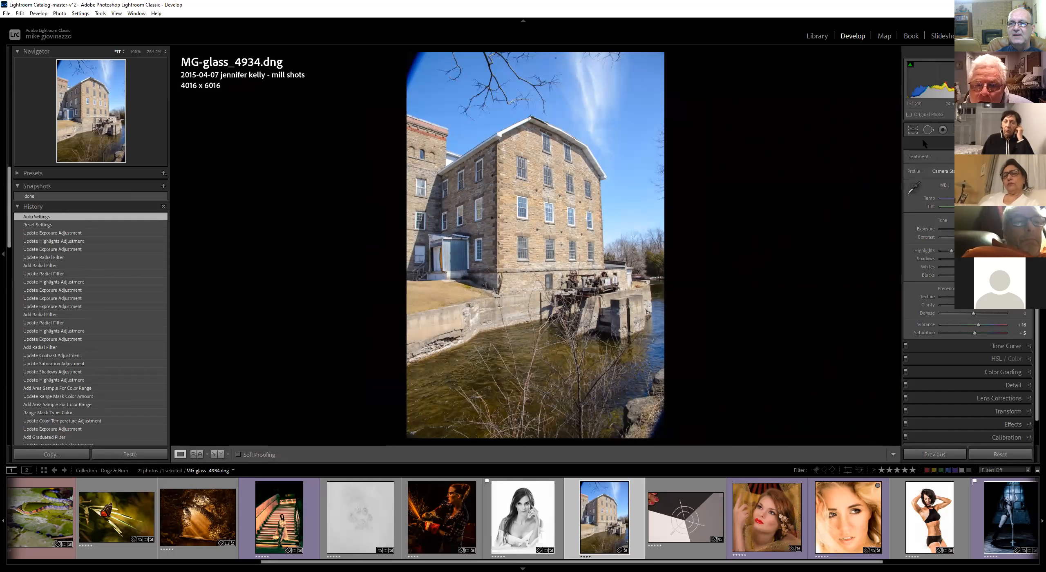
Crop the photo, trimming the sky off the top of the frame
key(r)
drag(523, 53, 519, 124)
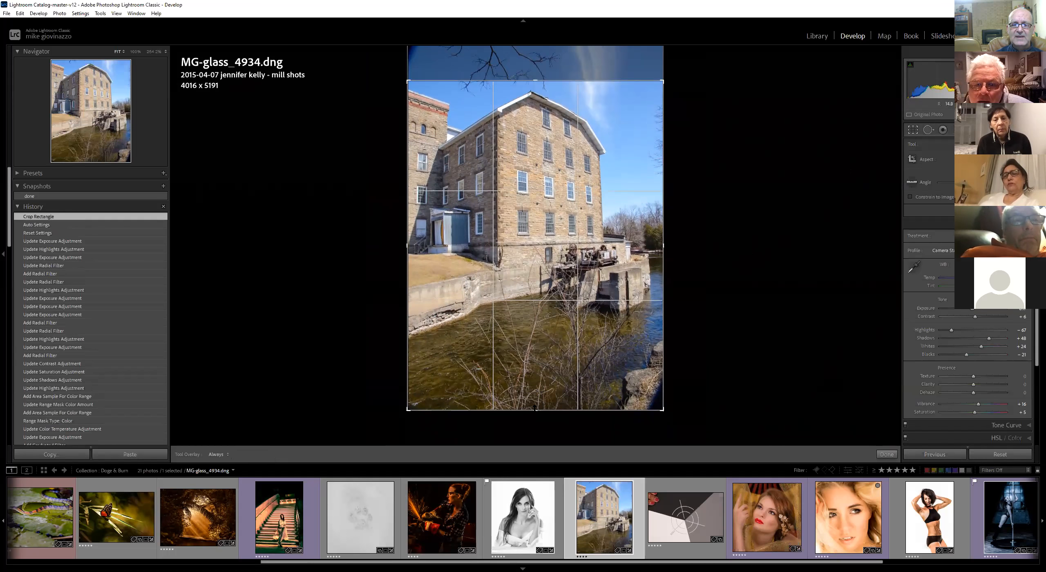
drag(651, 401, 650, 399)
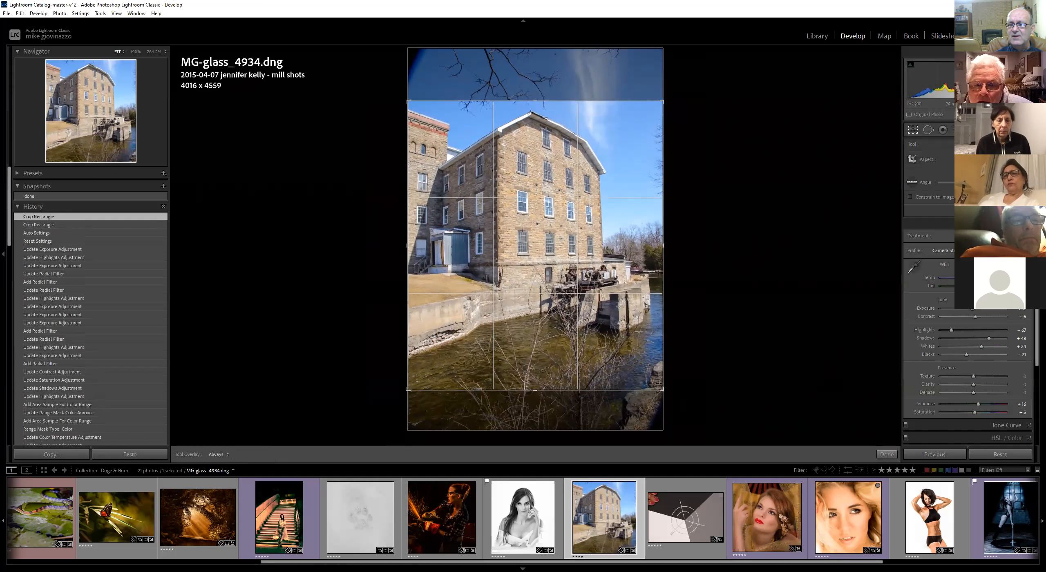
click(889, 455)
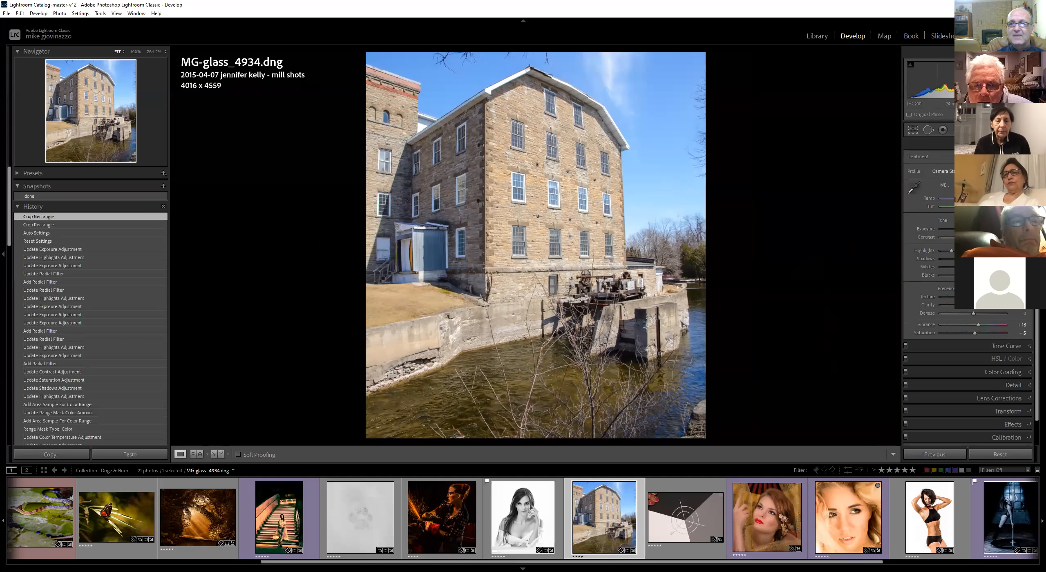
Add a graduated filter from the sky down to the building, and erase it from the building's upper wall
key(shift+m)
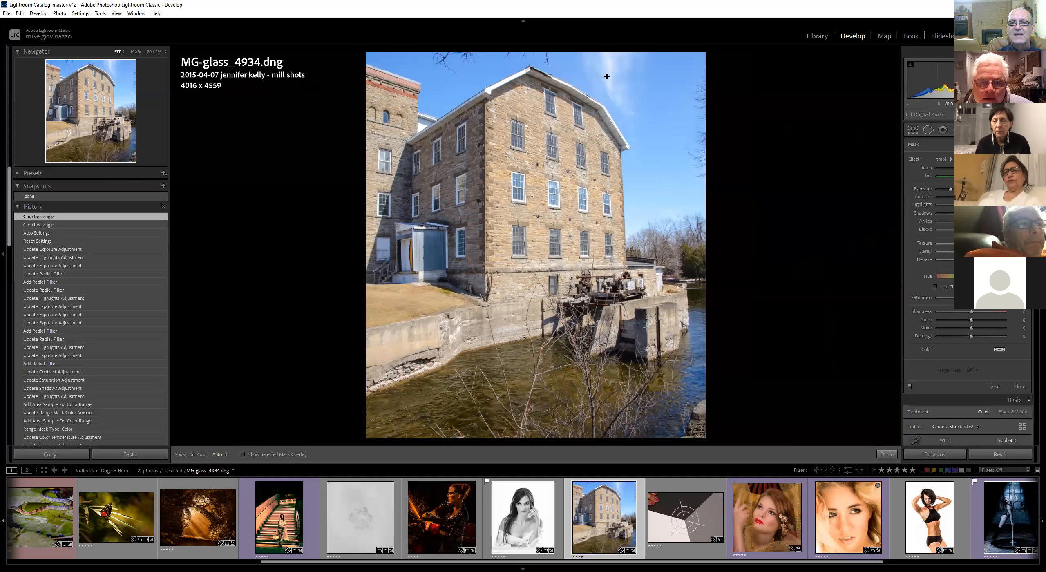
drag(606, 77, 539, 329)
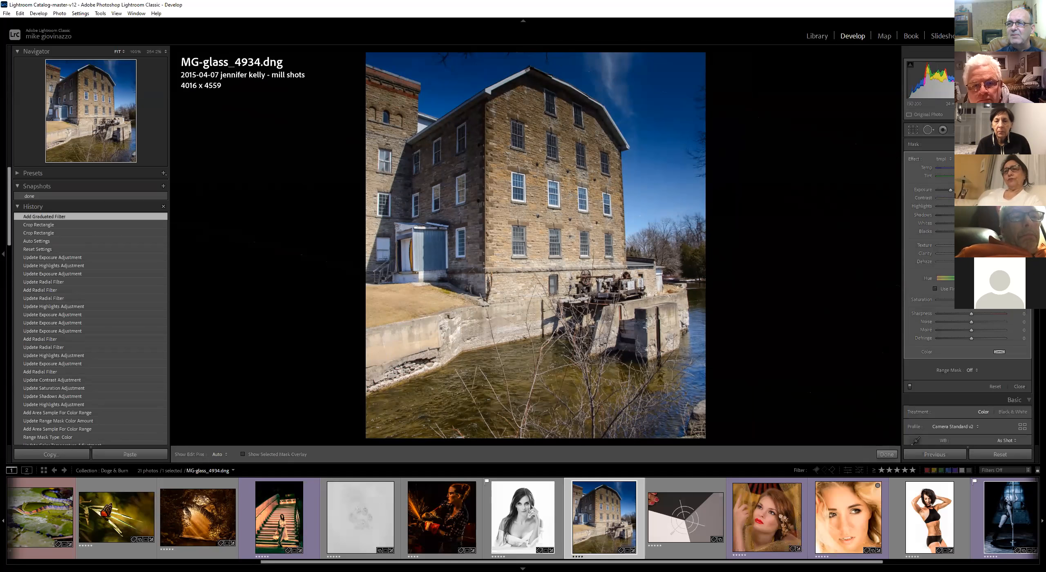
click(1020, 145)
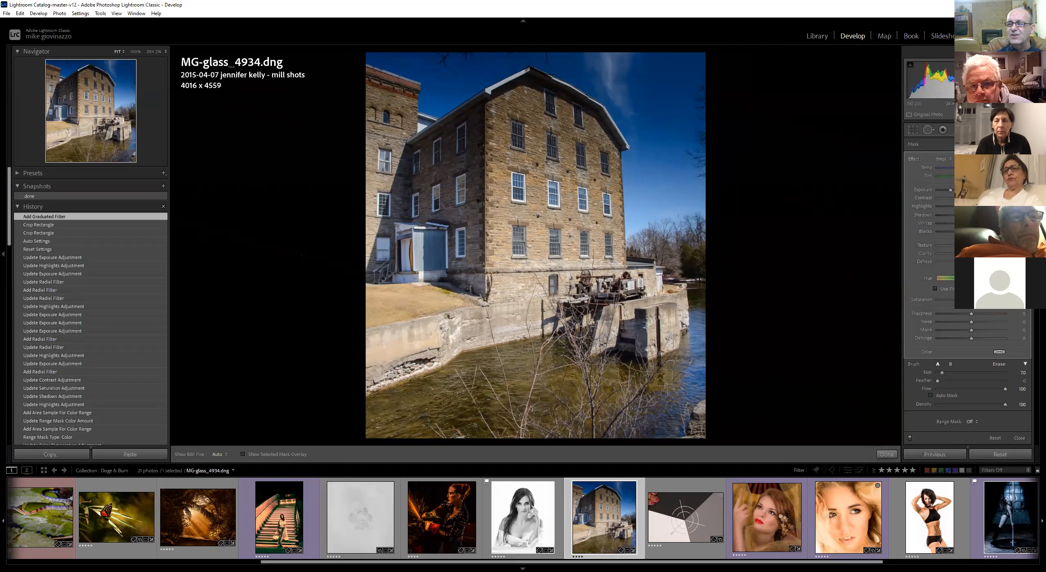
key(alt)
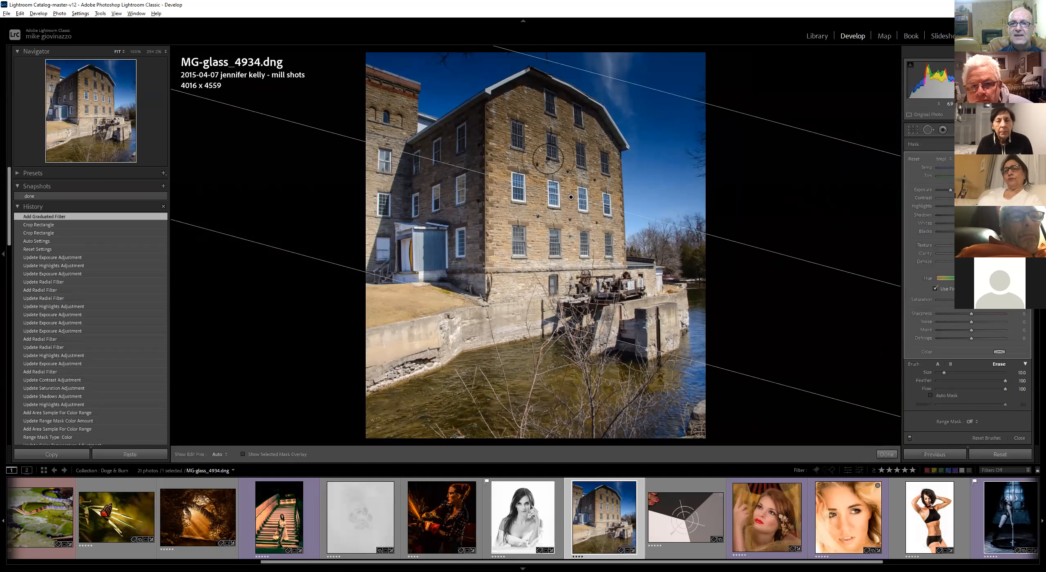
mouse_move(591, 188)
mouse_down()
mouse_move(578, 127)
mouse_move(520, 103)
mouse_move(476, 144)
mouse_move(416, 161)
mouse_move(428, 169)
mouse_move(537, 147)
mouse_move(513, 160)
mouse_move(580, 215)
mouse_move(596, 171)
mouse_move(605, 252)
mouse_move(485, 181)
mouse_move(435, 212)
mouse_move(550, 256)
mouse_move(522, 240)
mouse_move(575, 238)
mouse_move(468, 168)
mouse_move(415, 183)
mouse_move(449, 210)
mouse_move(425, 190)
mouse_move(414, 239)
mouse_up()
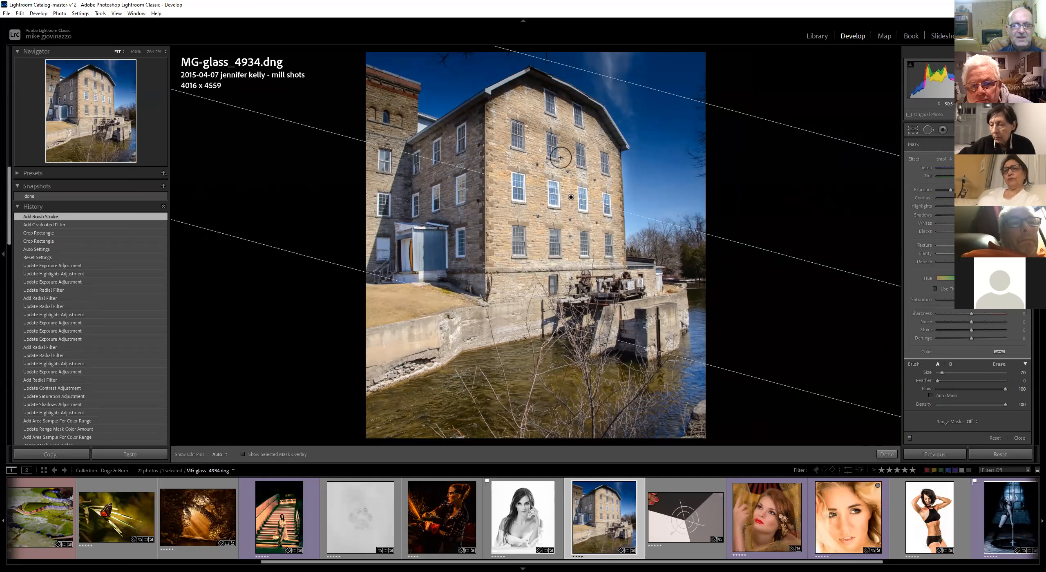
mouse_move(566, 142)
mouse_down()
mouse_move(521, 129)
mouse_move(570, 146)
mouse_move(545, 129)
mouse_move(532, 156)
mouse_up()
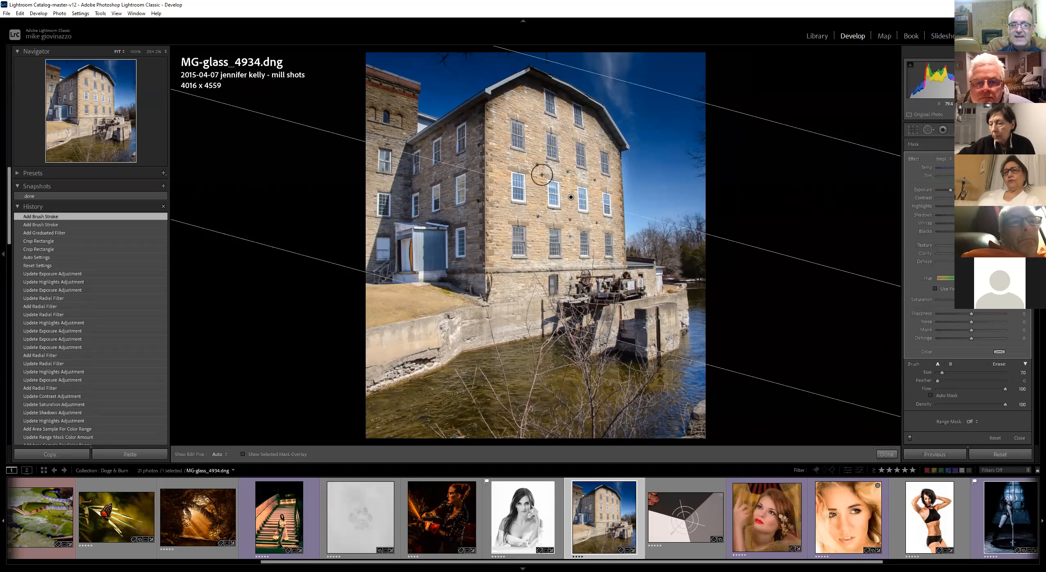
Show the mask overlay and erase more of the graduated filter off the building's roof and walls
key(o)
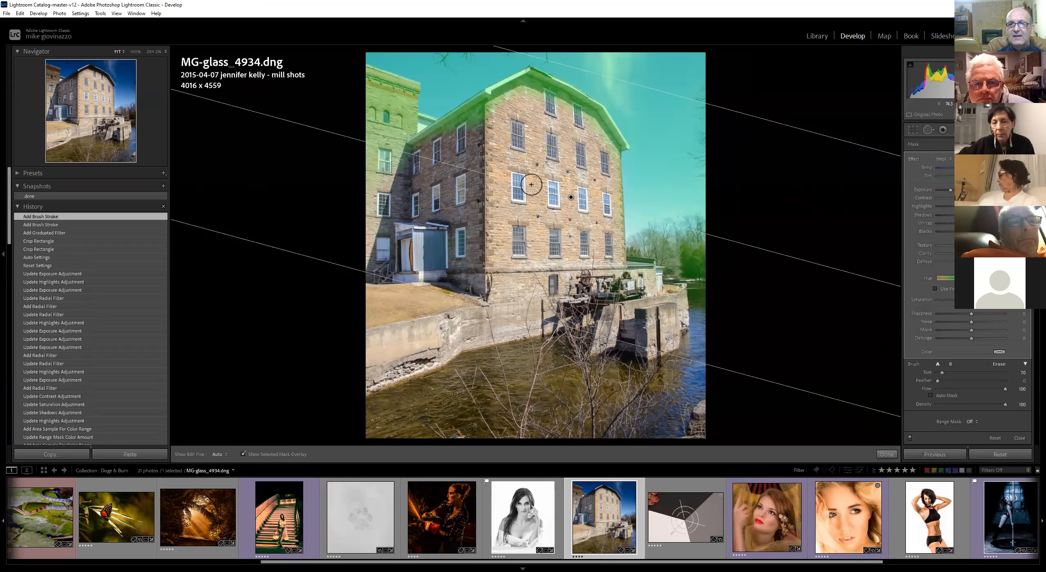
key(o)
key(o)
key(o)
key(o)
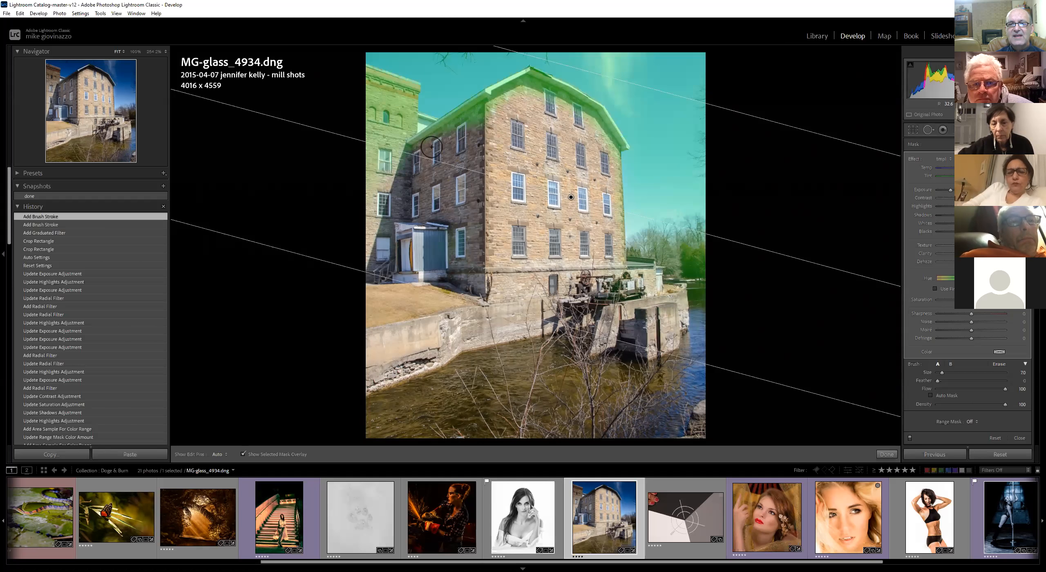
key(alt)
drag(488, 119, 439, 155)
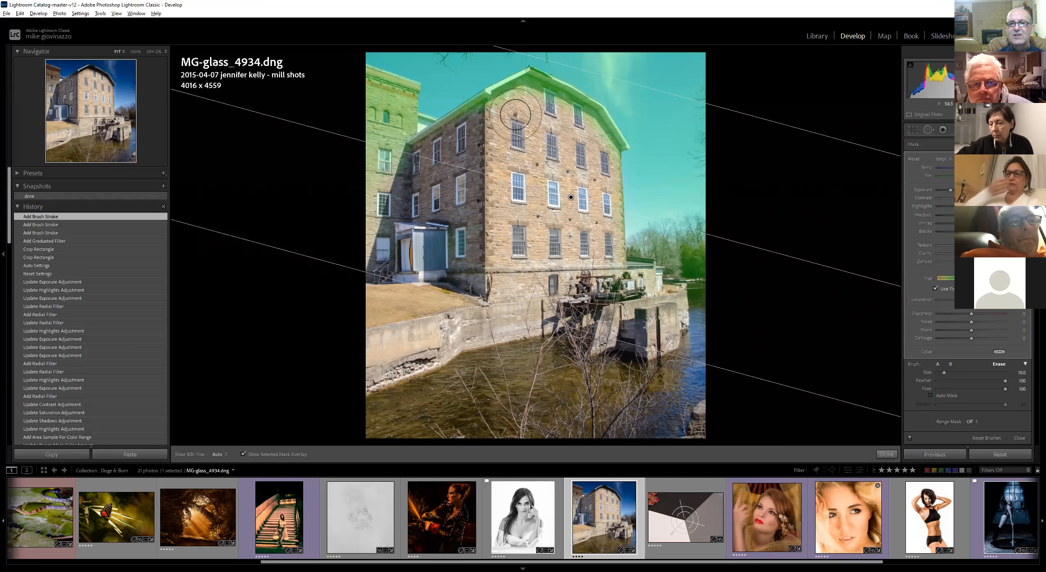
click(962, 380)
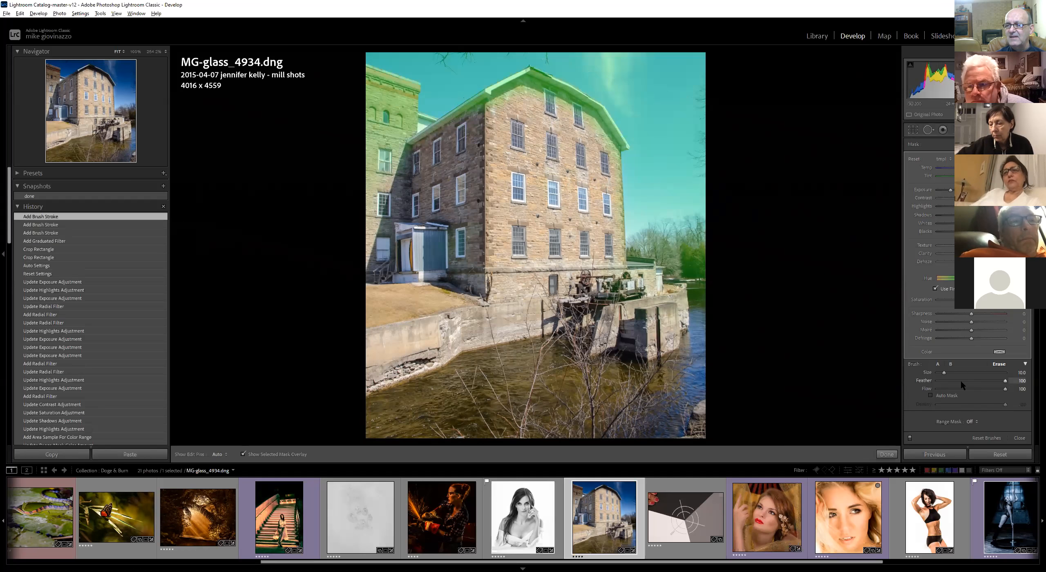
mouse_move(485, 116)
mouse_down()
mouse_move(421, 154)
mouse_move(438, 149)
mouse_up()
mouse_move(509, 98)
mouse_down()
mouse_move(525, 91)
mouse_move(566, 109)
mouse_move(594, 132)
mouse_move(602, 155)
mouse_up()
drag(607, 264, 569, 263)
drag(402, 143, 401, 130)
mouse_move(392, 92)
mouse_down()
mouse_move(363, 89)
mouse_move(384, 103)
mouse_move(388, 130)
mouse_move(371, 96)
mouse_move(385, 94)
mouse_move(399, 123)
mouse_move(371, 159)
mouse_move(370, 135)
mouse_up()
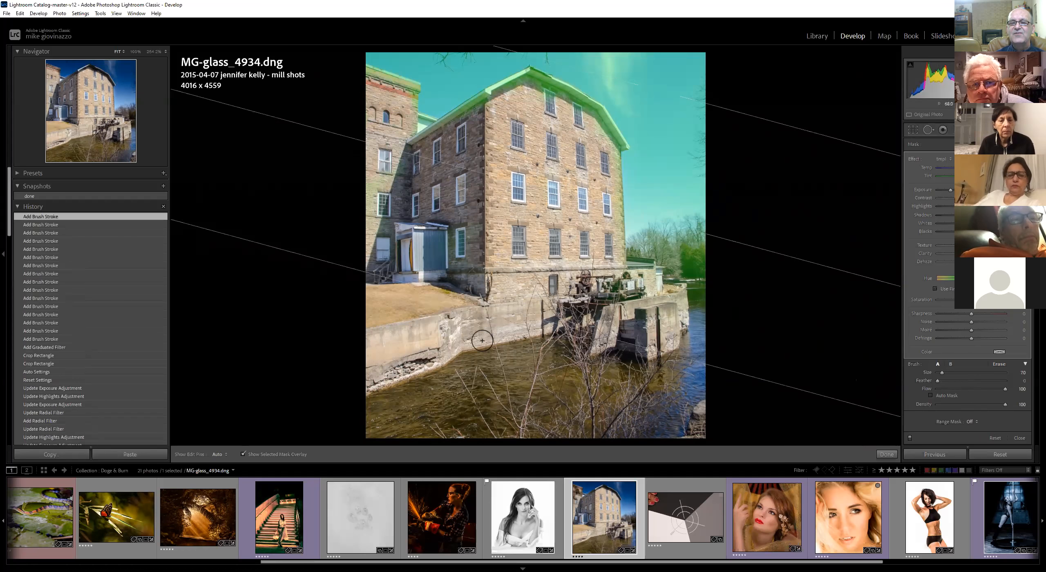
Raise the graduated filter's exposure, temperature, clarity and dehaze, then delete the filter
key(o)
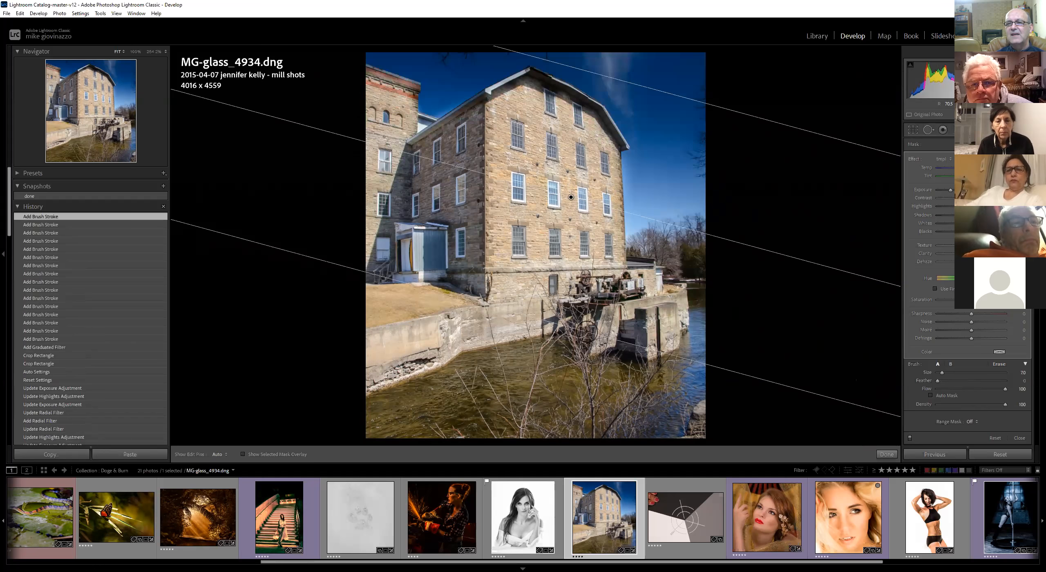
drag(950, 190, 960, 190)
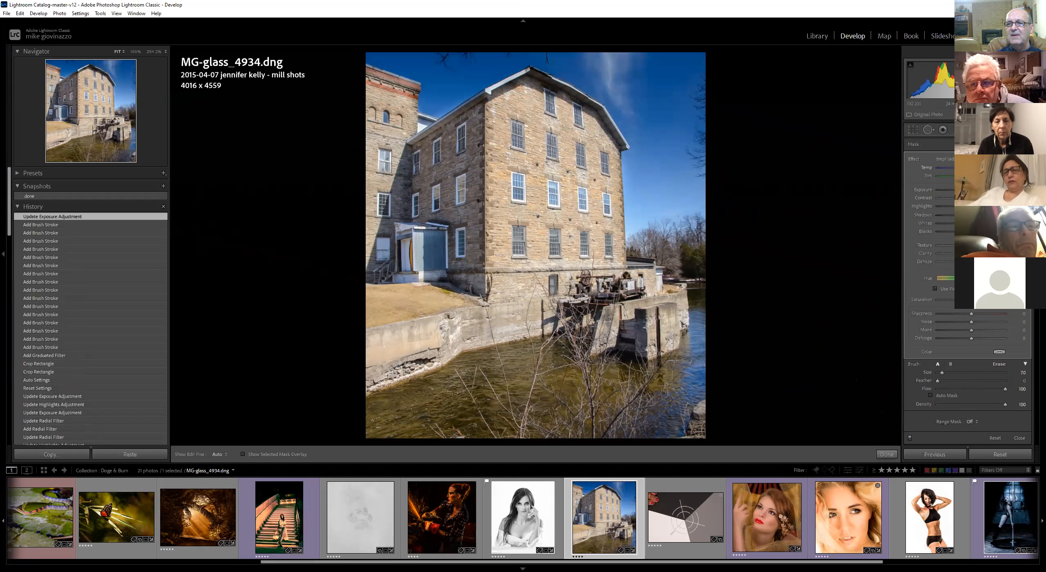
drag(957, 168, 965, 168)
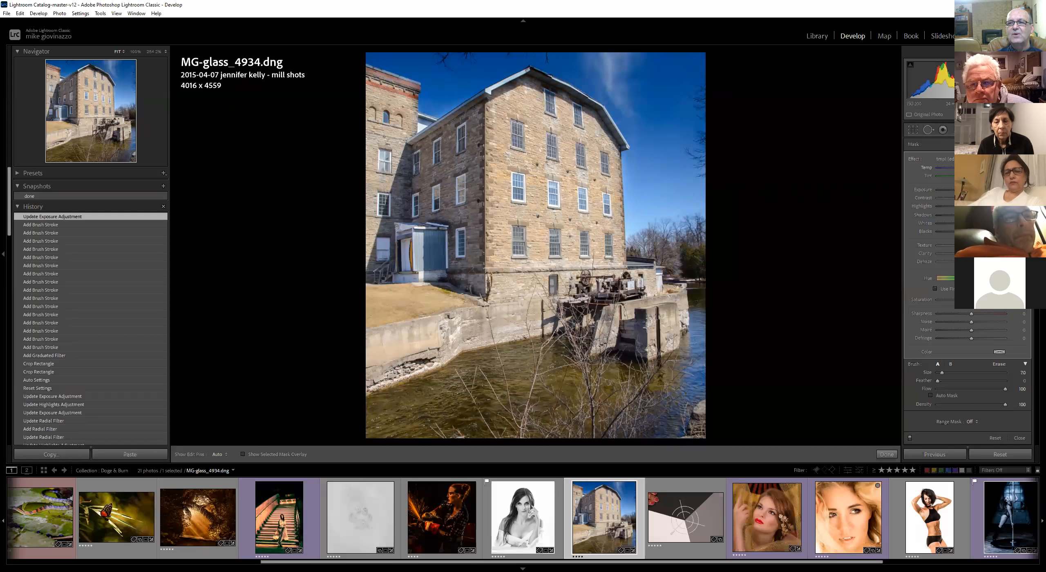
mouse_move(971, 253)
mouse_down()
mouse_move(983, 254)
mouse_move(974, 262)
mouse_up()
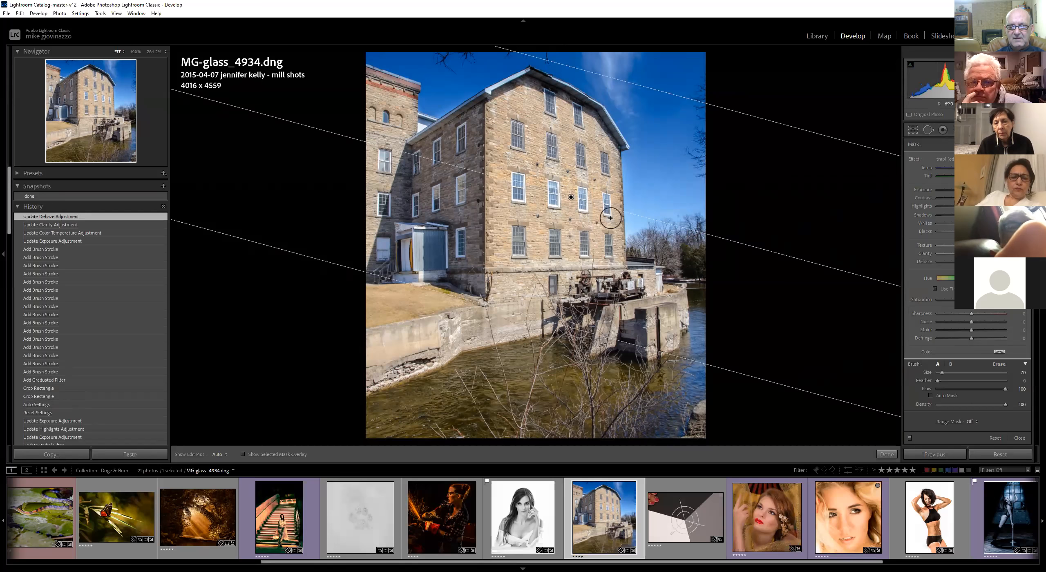
key(Delete)
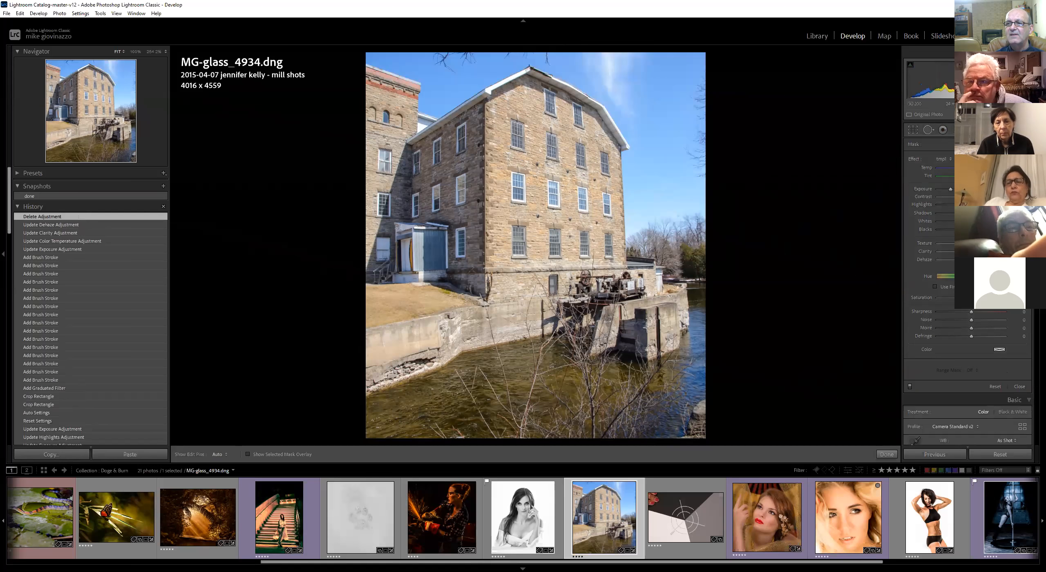
Paint the sky above and beside the building with the Adjustment Brush and raise its exposure
key(k)
mouse_move(679, 236)
mouse_down()
mouse_move(643, 220)
mouse_move(659, 200)
mouse_move(637, 186)
mouse_move(671, 160)
mouse_move(630, 151)
mouse_move(699, 147)
mouse_move(659, 175)
mouse_move(624, 92)
mouse_move(561, 59)
mouse_move(492, 66)
mouse_move(438, 102)
mouse_move(450, 82)
mouse_move(397, 58)
mouse_up()
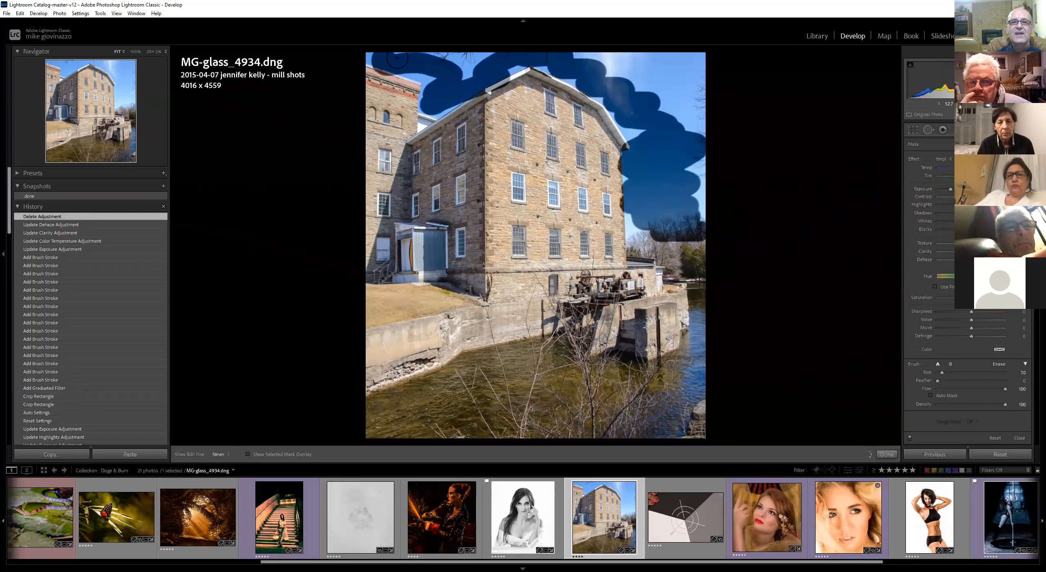
mouse_move(527, 54)
mouse_down()
mouse_move(691, 60)
mouse_move(700, 83)
mouse_up()
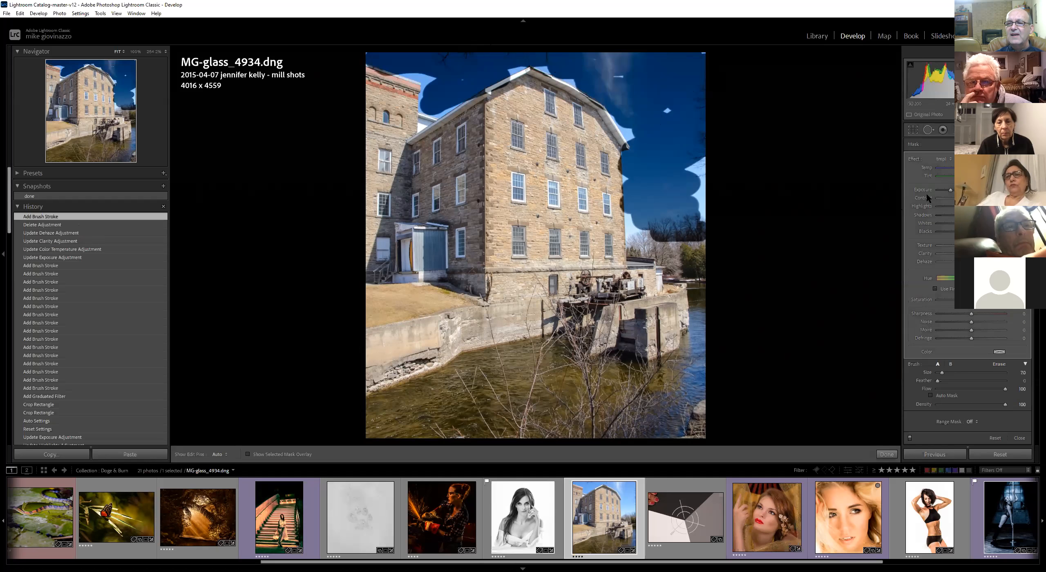
drag(952, 191, 969, 191)
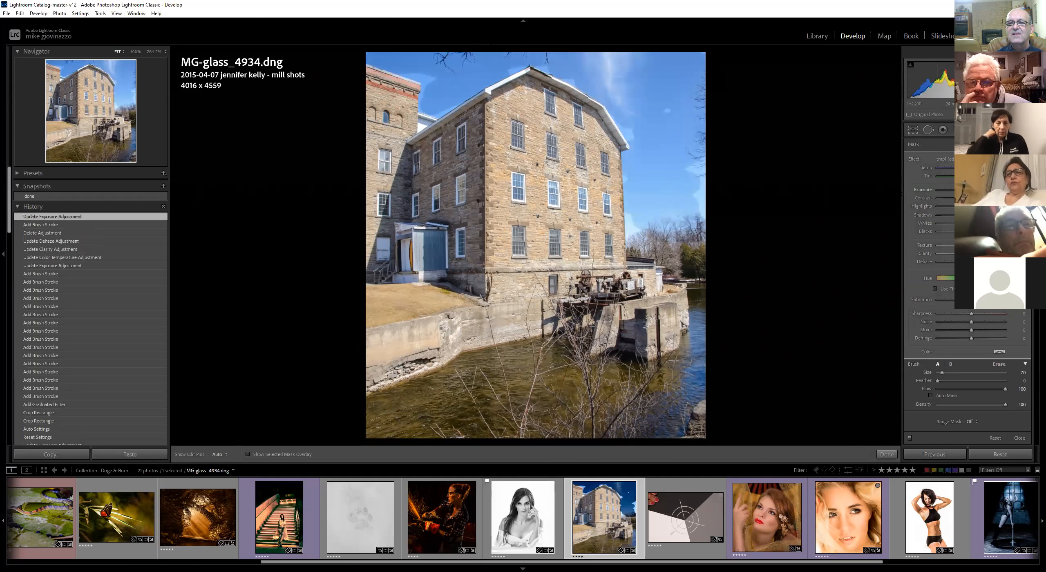
Paint more of the sky beside the building with the Adjustment Brush, including along the roofline with the mask overlay shown, and raise its exposure
click(678, 110)
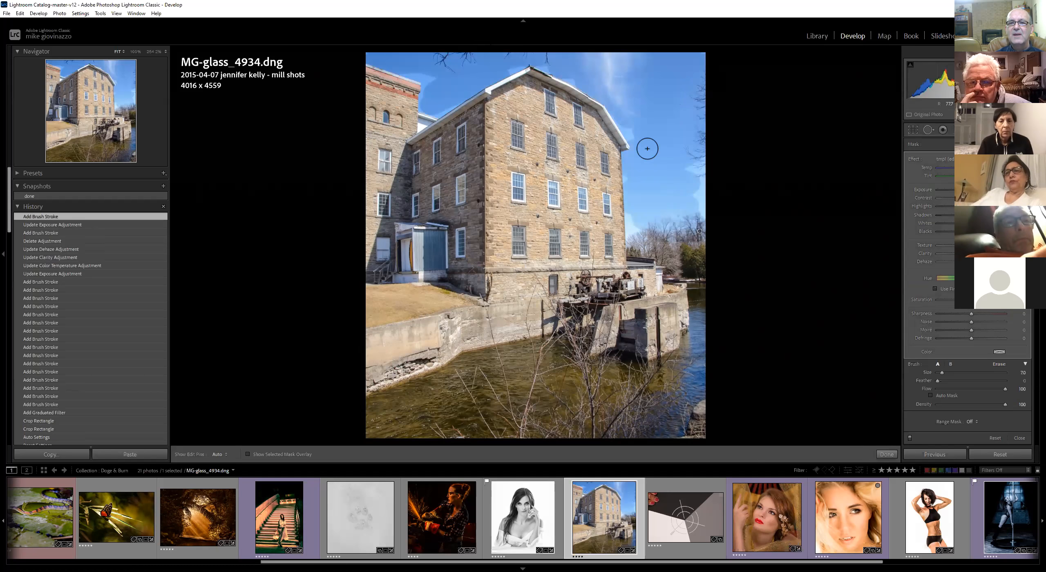
mouse_move(630, 120)
mouse_down()
mouse_move(680, 133)
mouse_move(700, 181)
mouse_up()
drag(678, 242, 700, 231)
key(o)
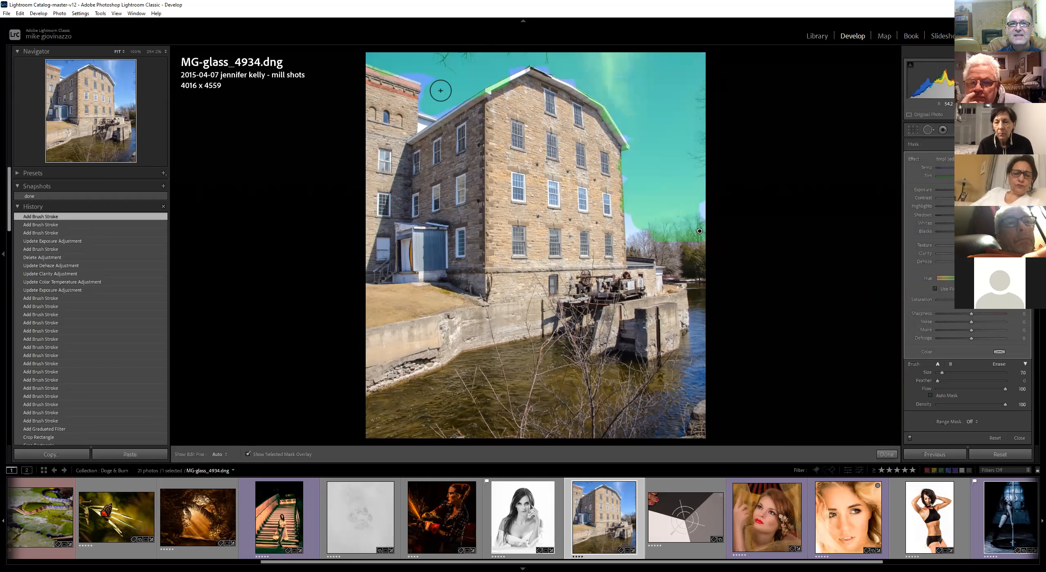
mouse_move(418, 68)
mouse_down()
mouse_move(433, 87)
mouse_move(481, 82)
mouse_up()
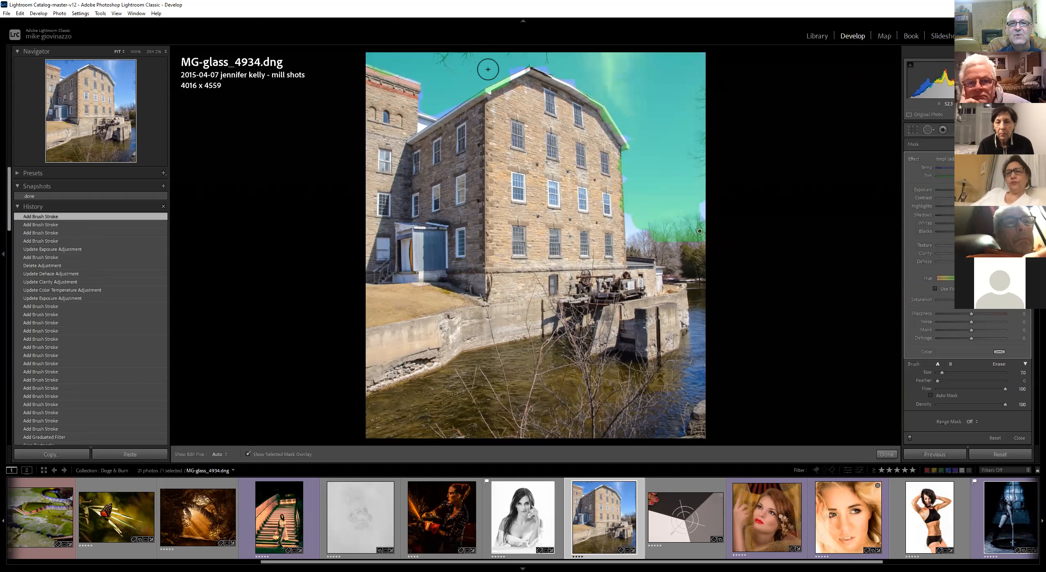
drag(557, 63, 519, 58)
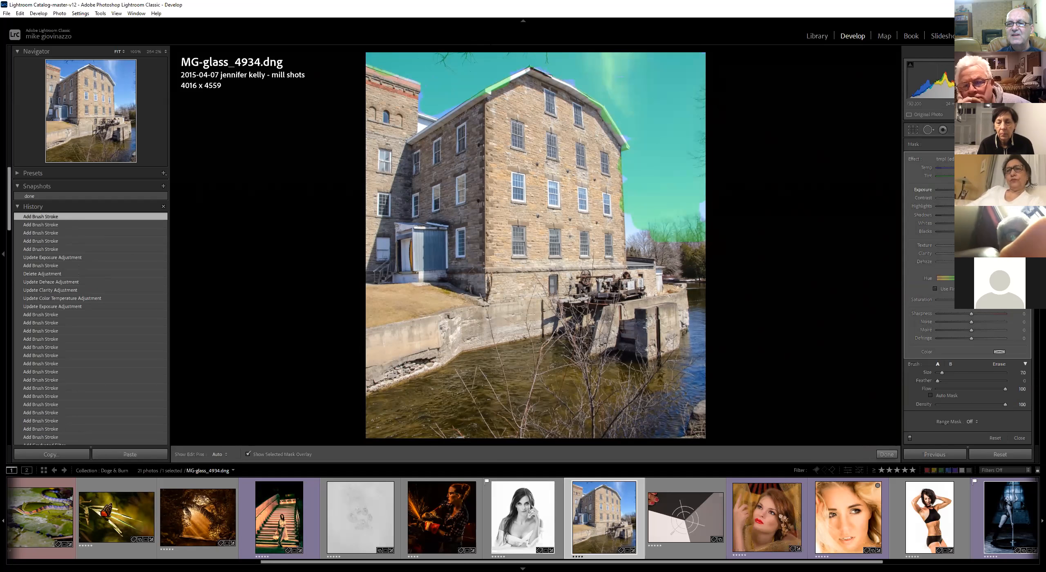
drag(964, 190, 975, 190)
key(o)
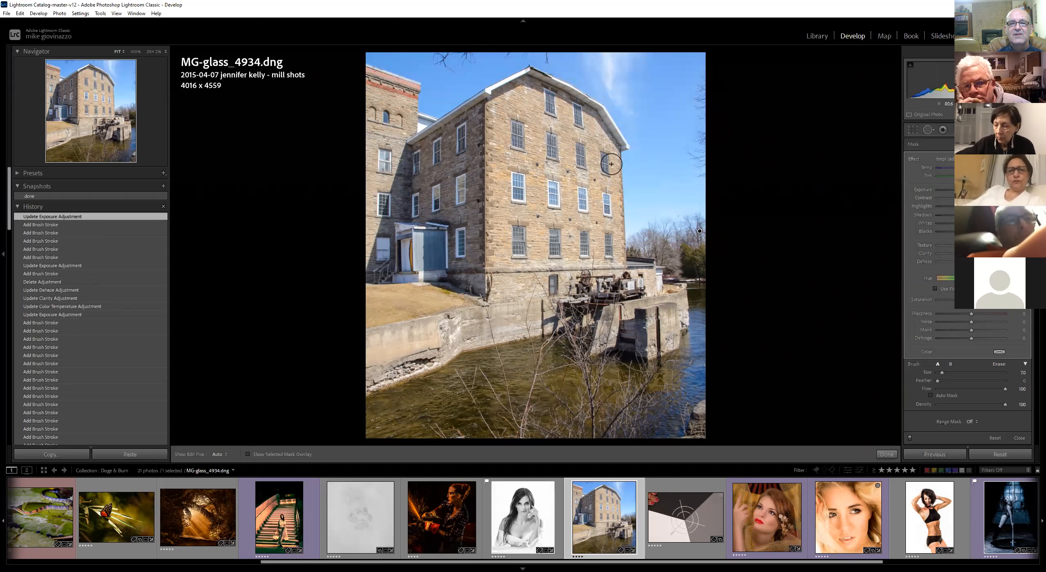
Cycle through the mask overlay colours and toggle the overlay on and off to check the painted sky area
key(o)
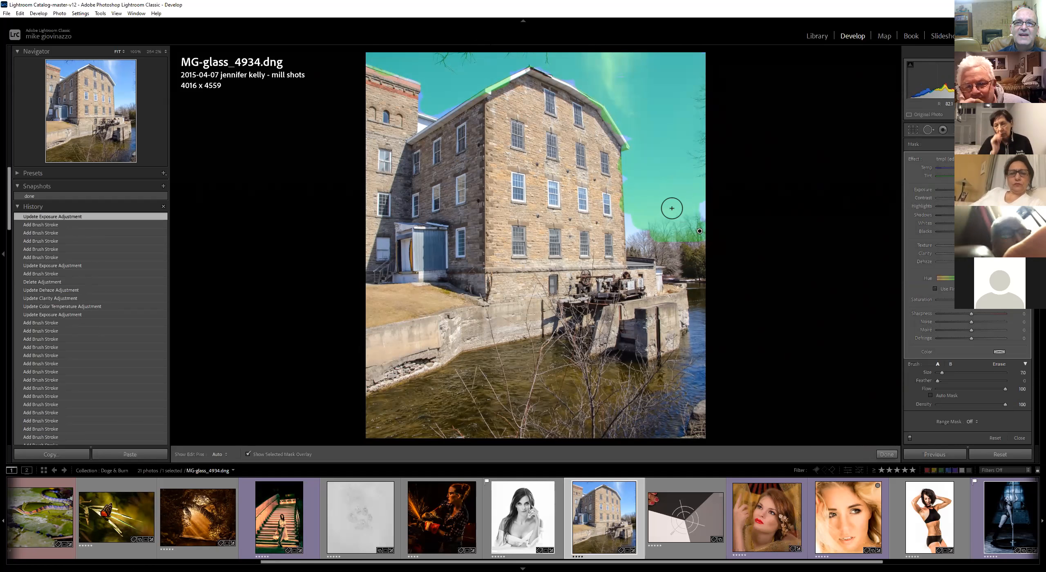
key(shift+o)
key(shift+o)
key(shift+o)
key(shift+o)
key(shift+o)
key(shift+o)
key(shift+o)
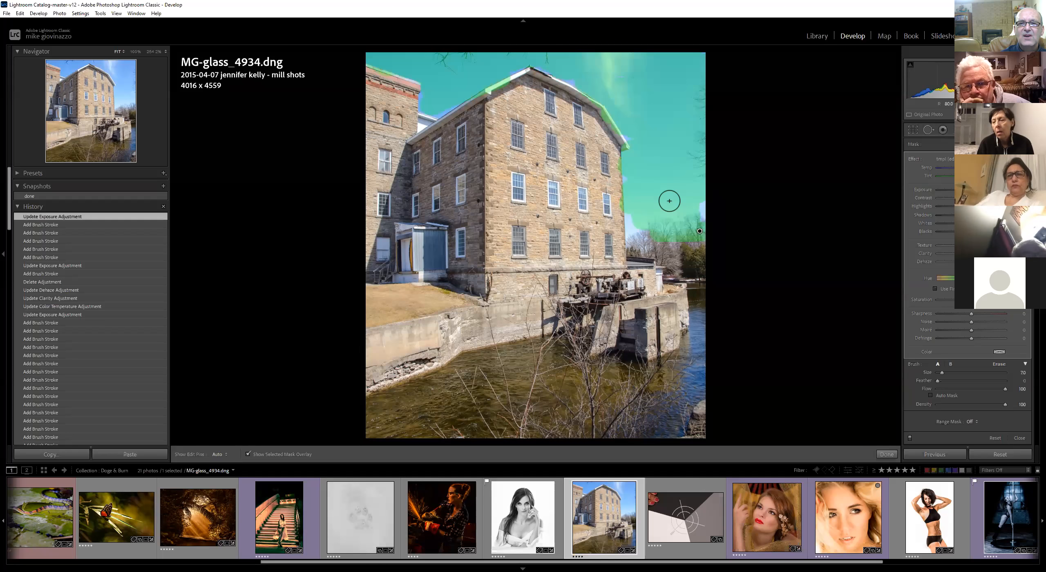
key(o)
key(o)
key(shift+o)
key(shift+o)
key(o)
key(o)
key(shift+o)
key(shift+o)
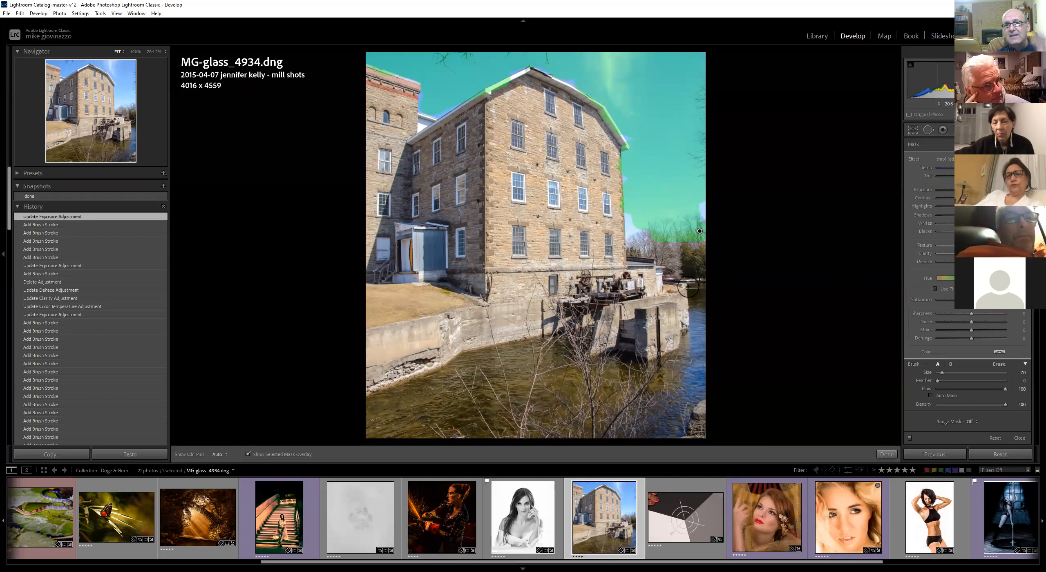
key(o)
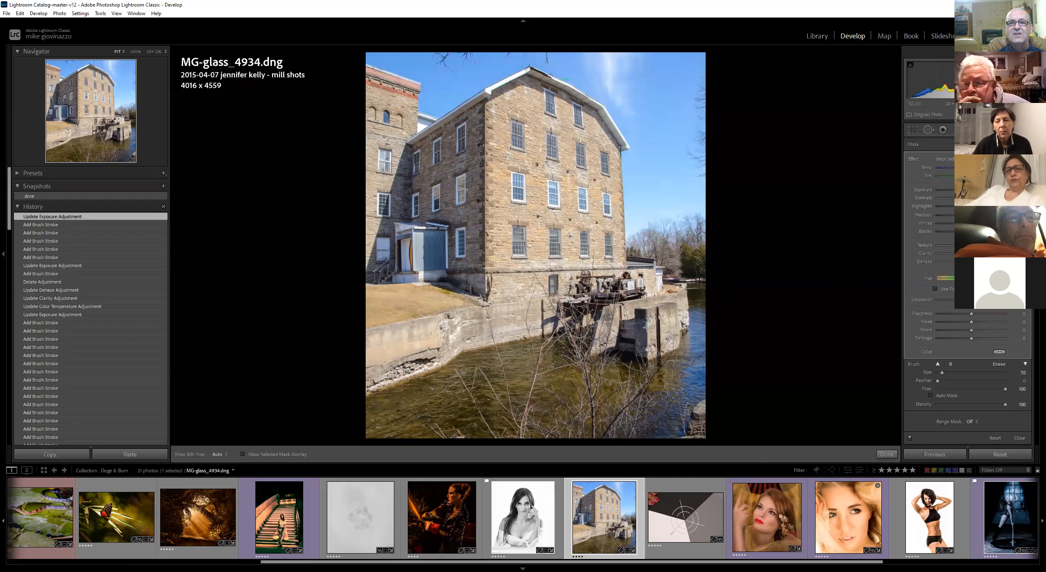
Add a radial filter over the building's front wall and raise its exposure
key(shift+m)
drag(562, 199, 670, 381)
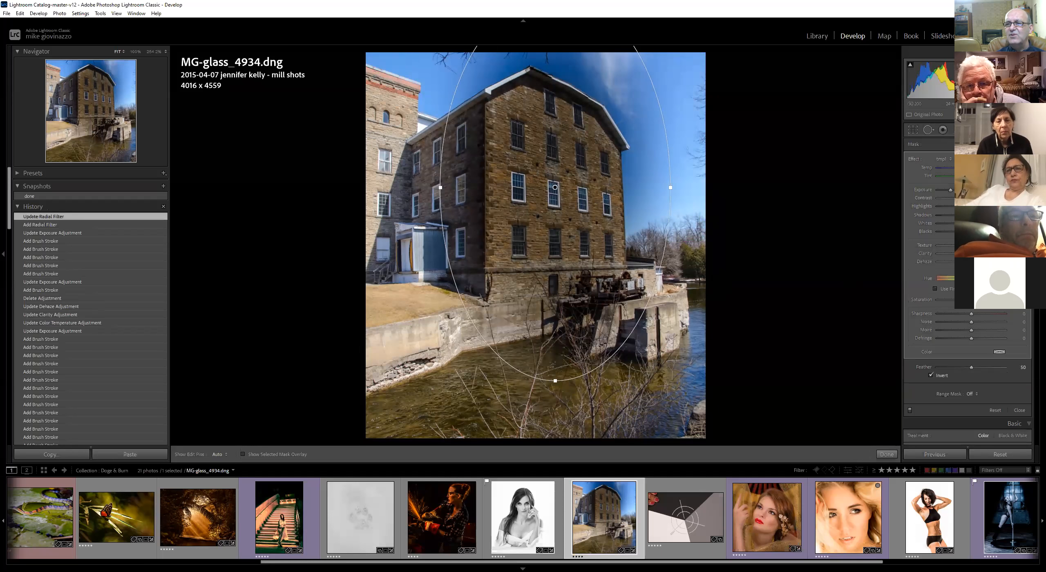
drag(951, 190, 964, 190)
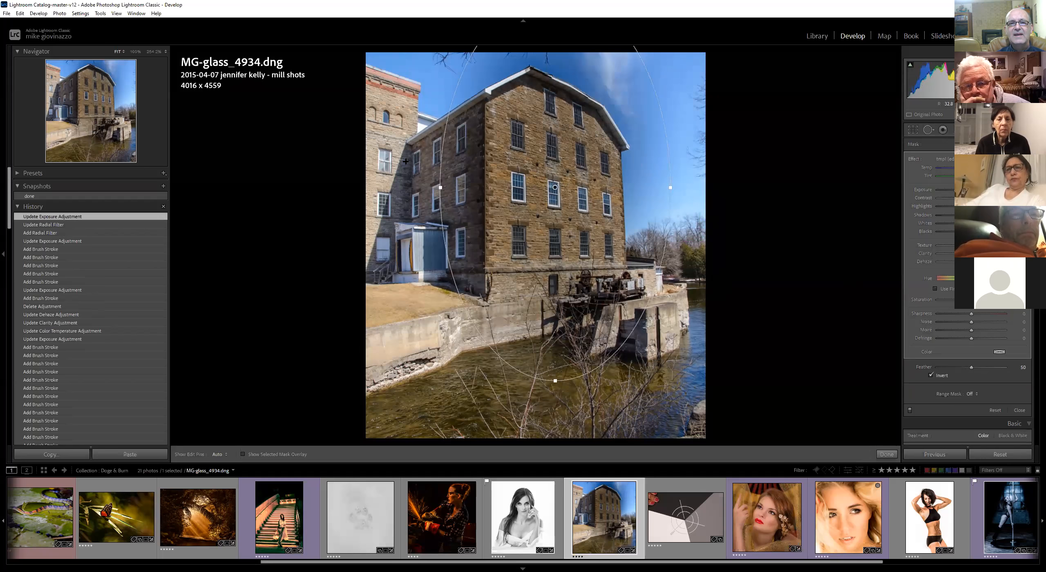
Add a radial filter over the building's upper left wall and lower its exposure, then raise the front-wall filter's exposure
drag(371, 129, 434, 254)
drag(971, 190, 965, 190)
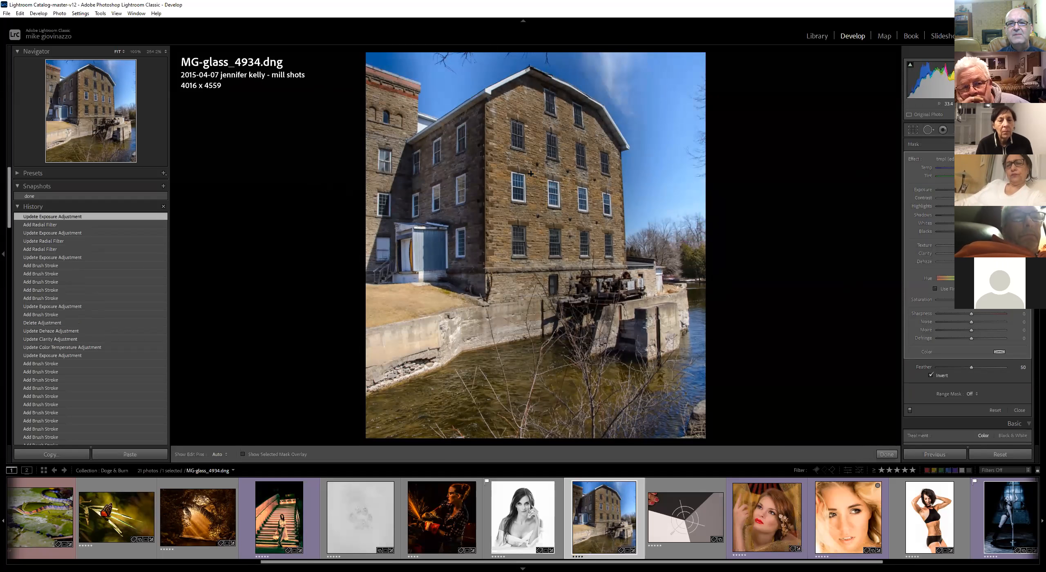
click(556, 187)
drag(968, 190, 972, 190)
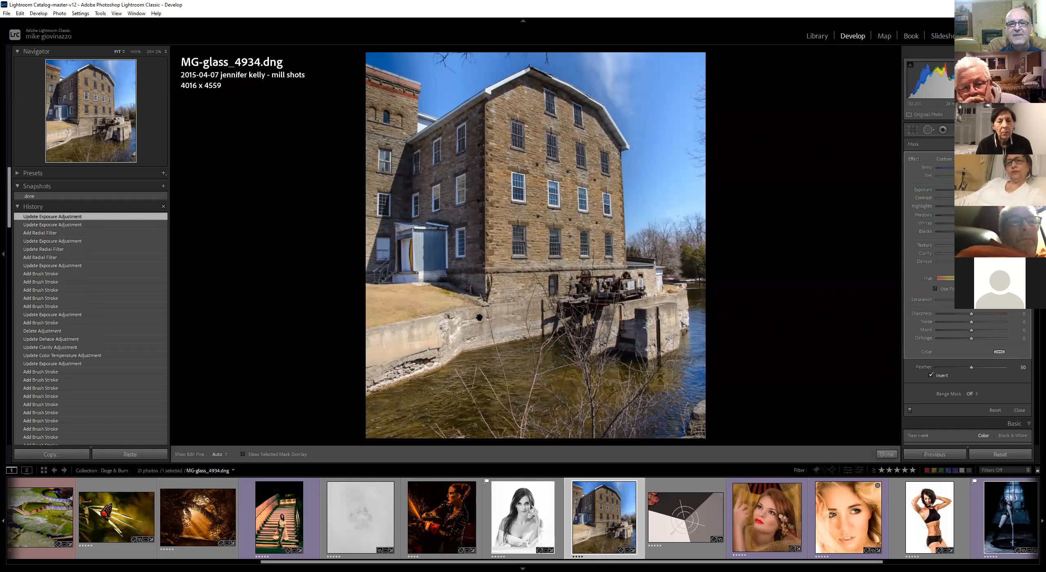
Add a radial filter over the lower left wall and raise its exposure
drag(365, 298, 523, 376)
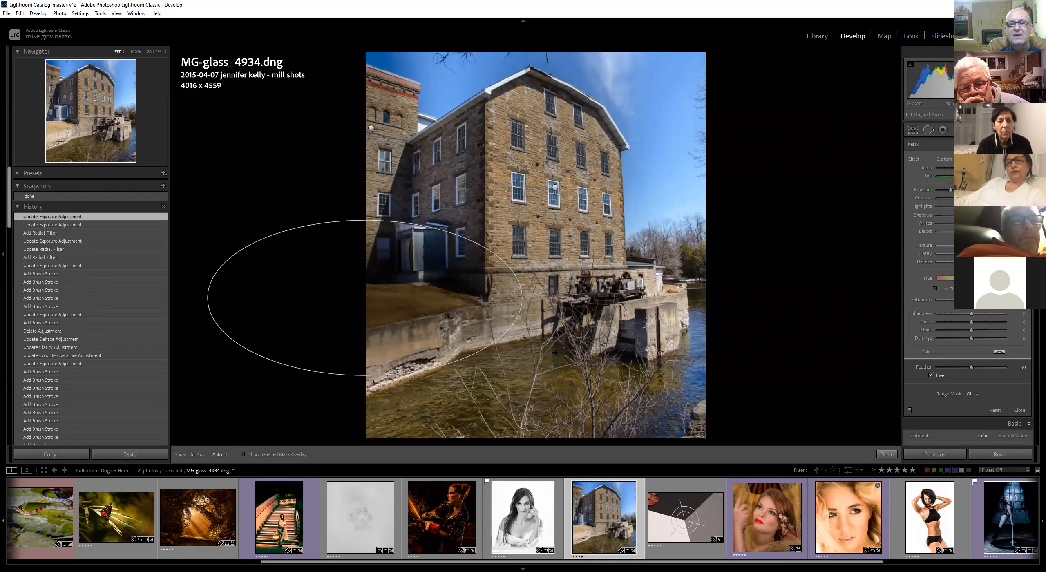
drag(951, 190, 975, 190)
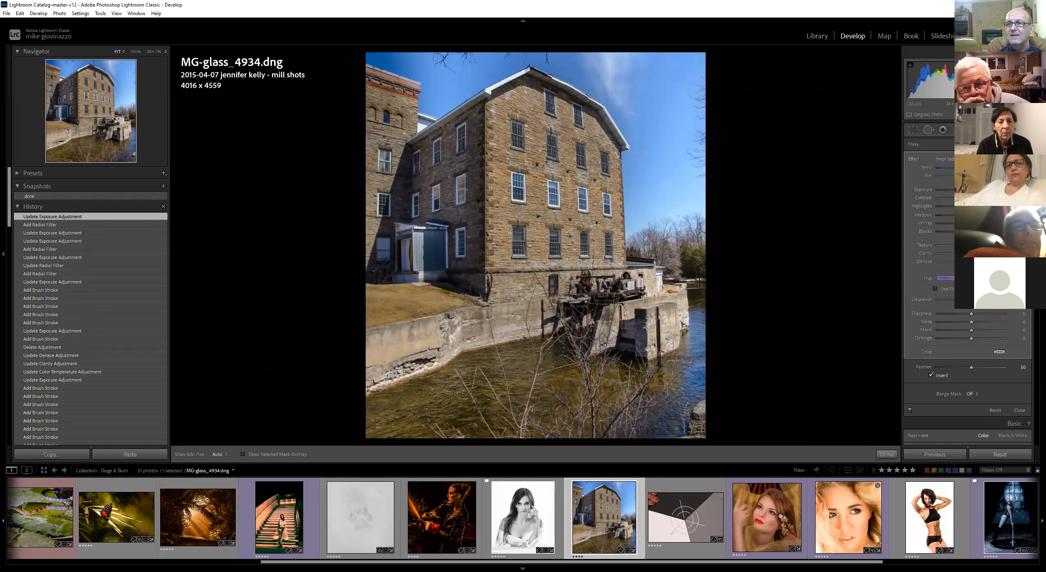
click(985, 144)
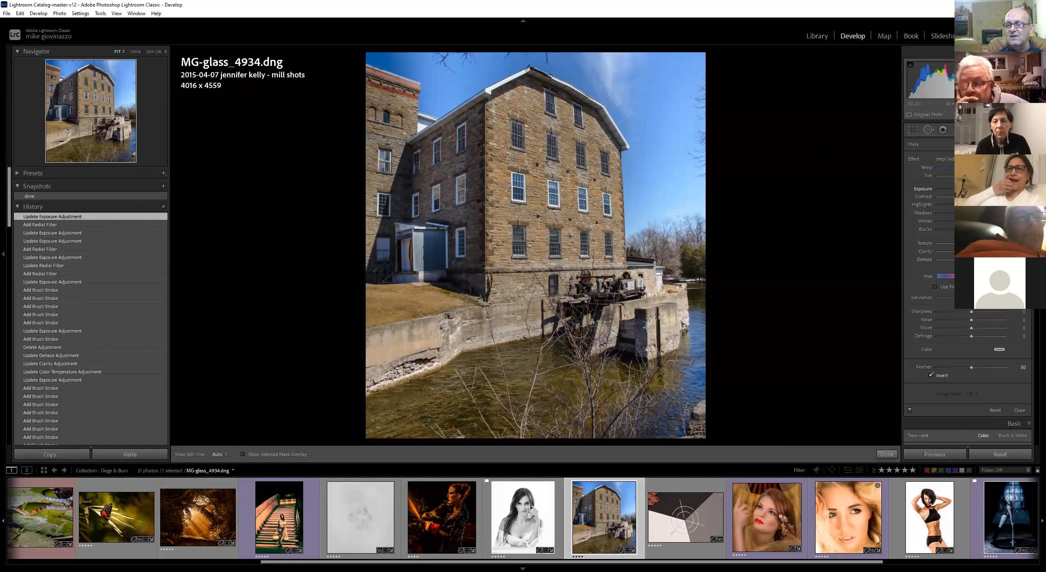
Add radial filters over the lower wall and the mill ruins, and raise the lower-left filter's exposure
drag(384, 354, 512, 398)
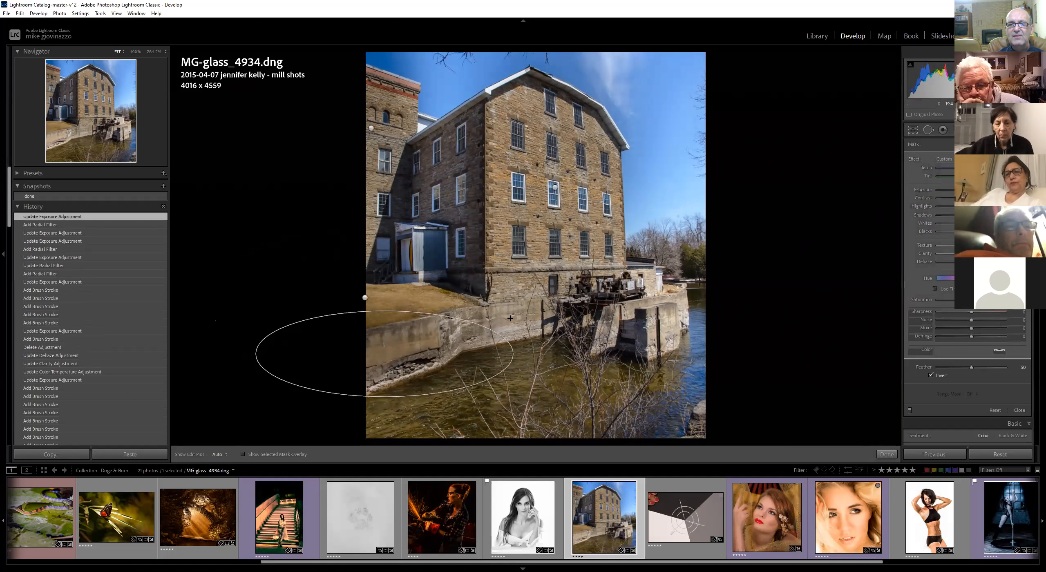
drag(490, 311, 569, 364)
drag(597, 275, 705, 370)
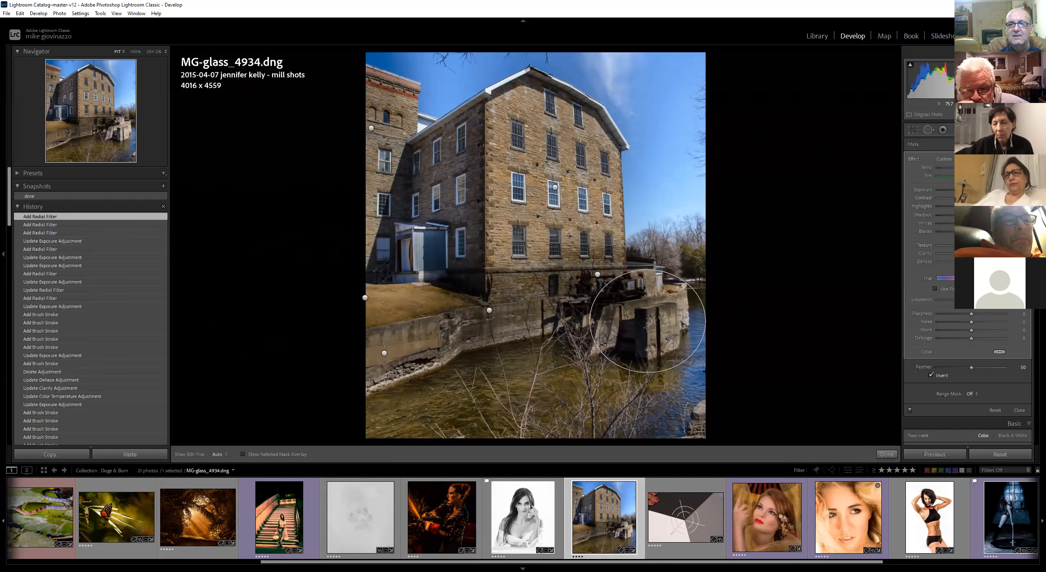
click(385, 353)
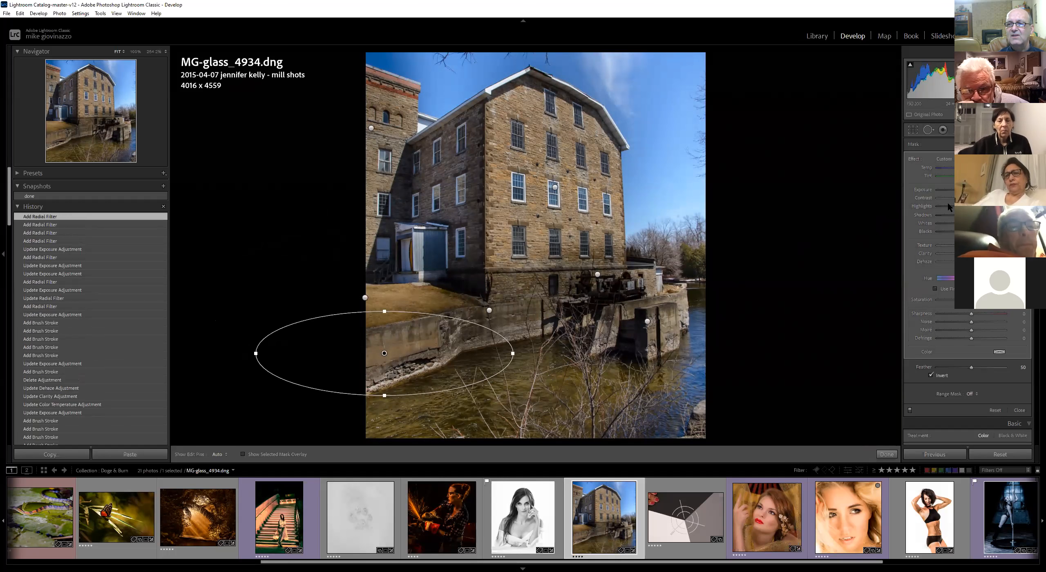
drag(969, 190, 974, 190)
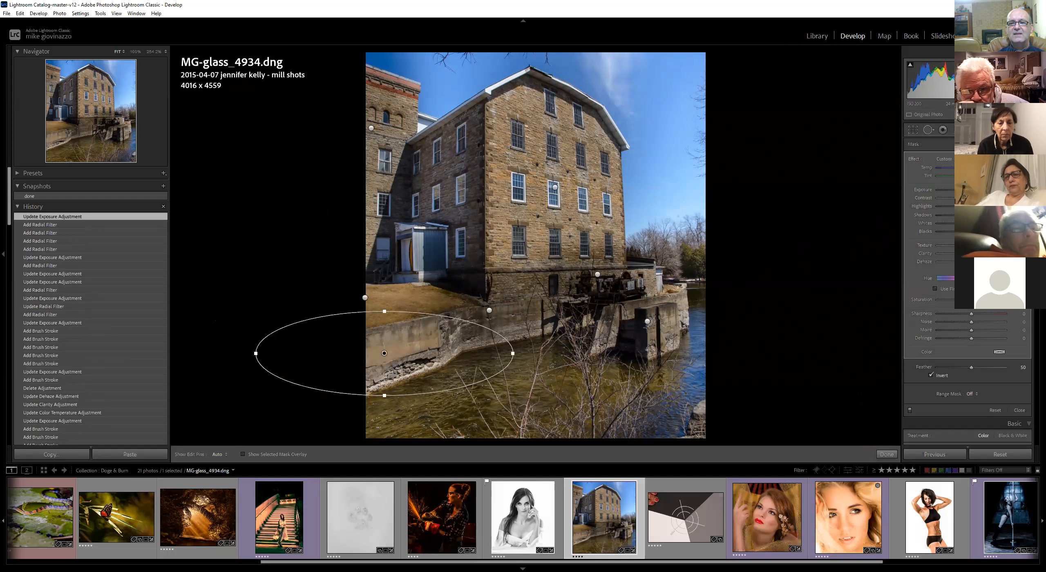
Compare the before and after views of the photo
key(backslash)
key(backslash)
key(backslash)
key(backslash)
key(backslash)
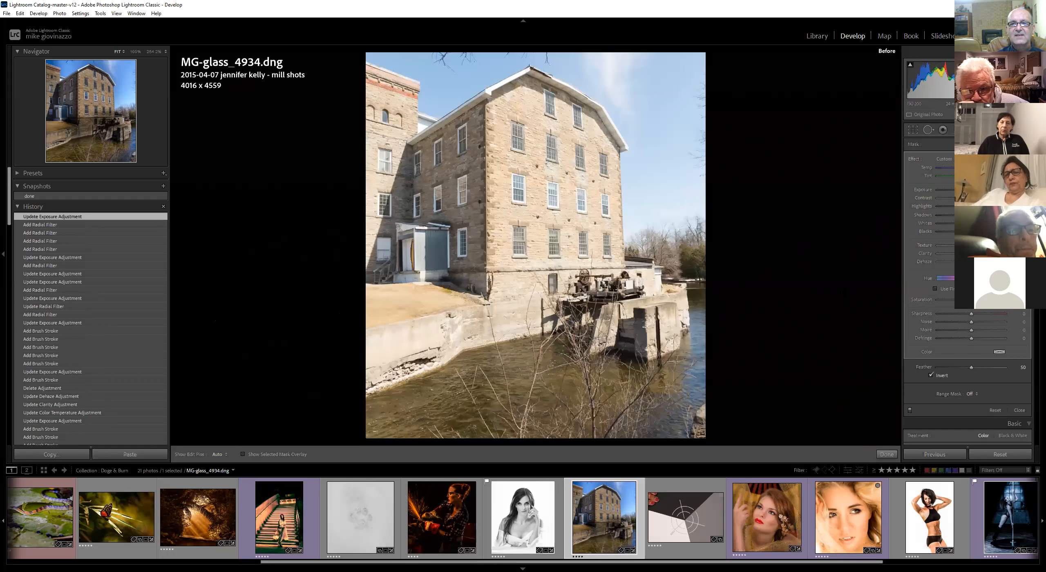
key(backslash)
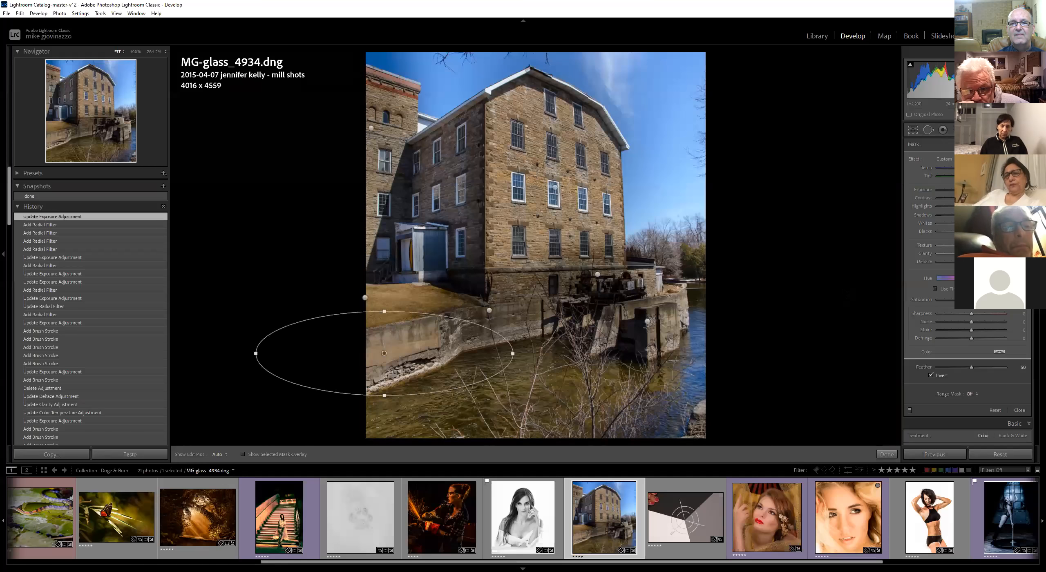
Enable lens profile corrections for the photo
scroll(977, 374, down, 7)
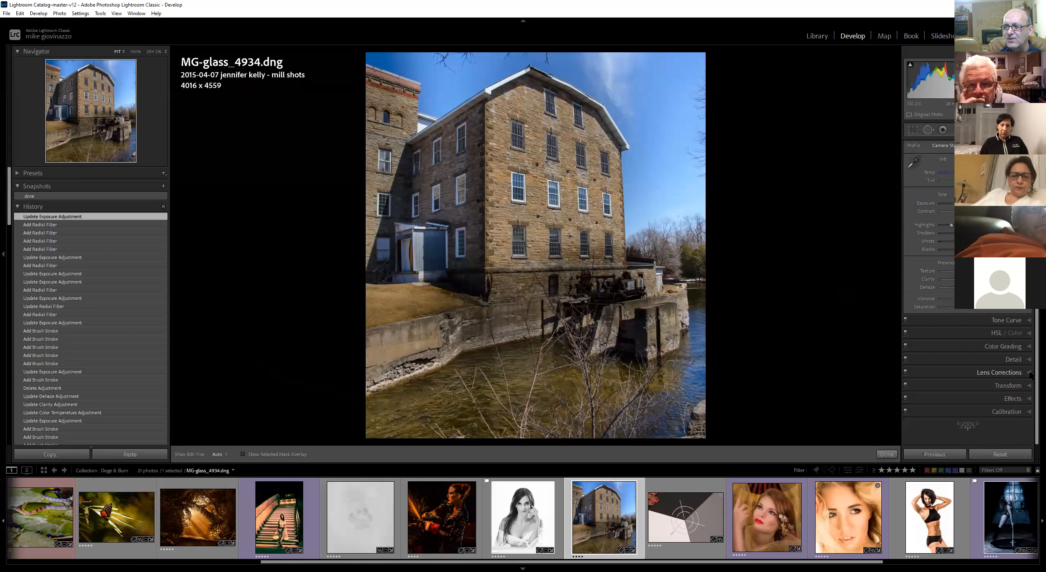
click(1029, 373)
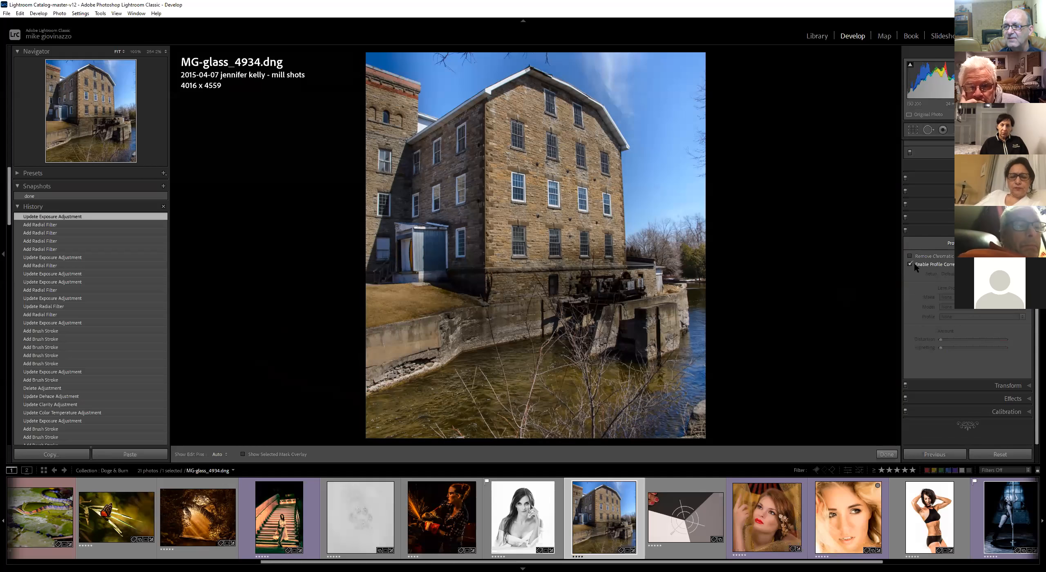
click(914, 264)
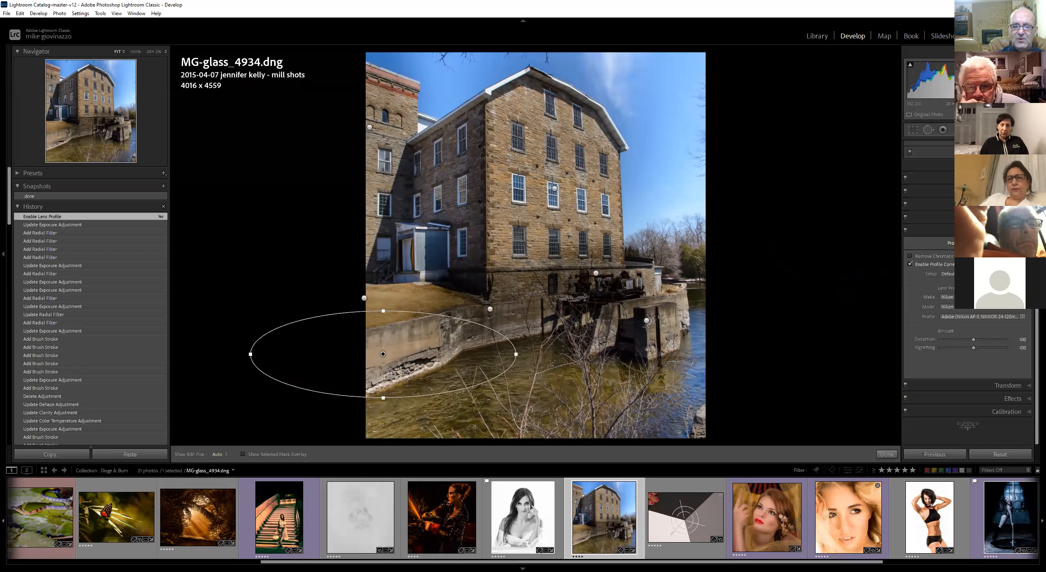
Toggle the before view again to compare the lens-corrected result
key(backslash)
key(backslash)
key(backslash)
key(backslash)
key(backslash)
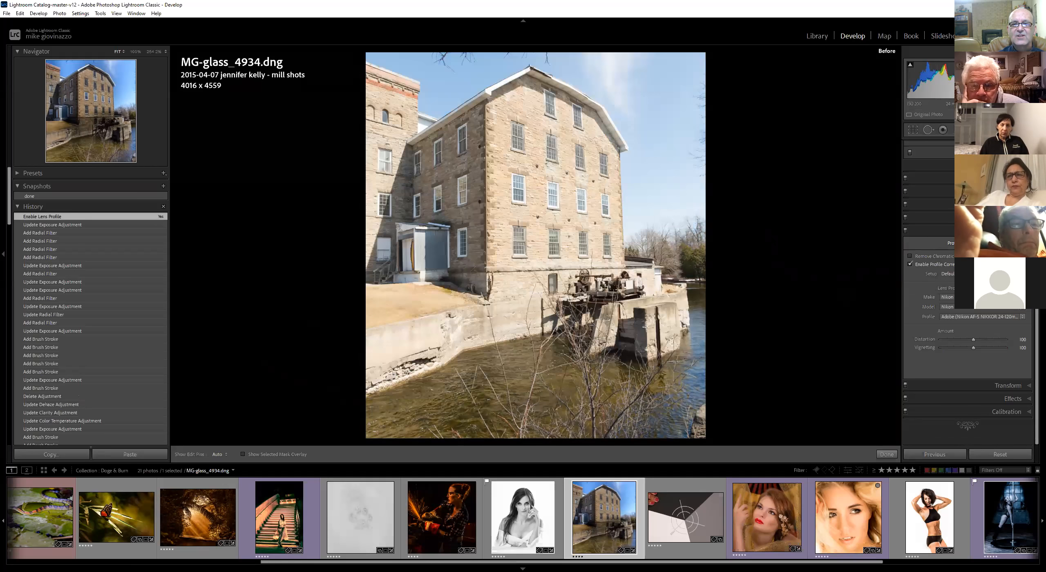
key(backslash)
key(backslash)
key(backslash)
key(backslash)
key(backslash)
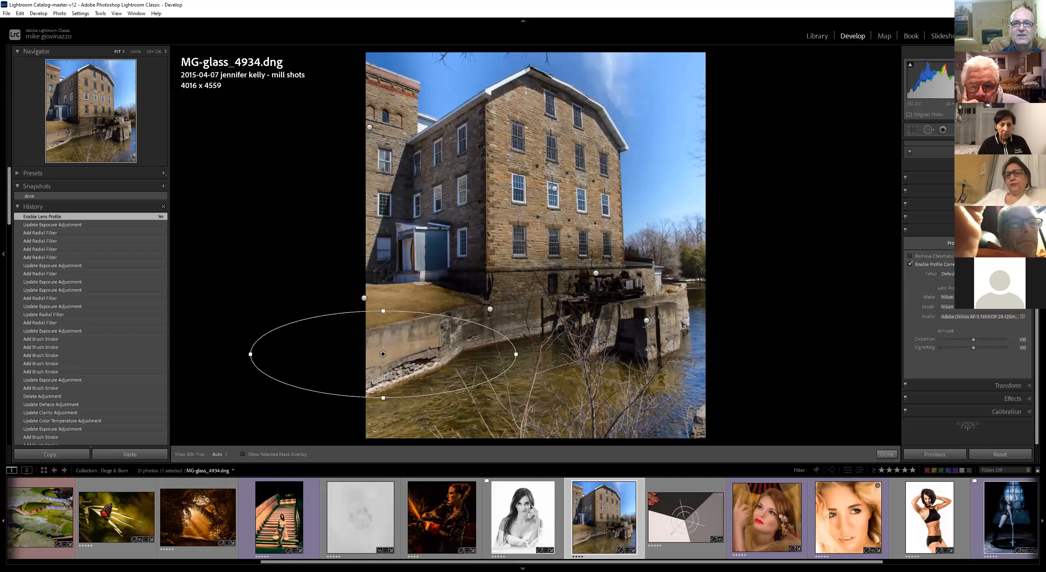
Close the radial filter tool and lower the photo's overall exposure slightly
click(553, 189)
click(1012, 166)
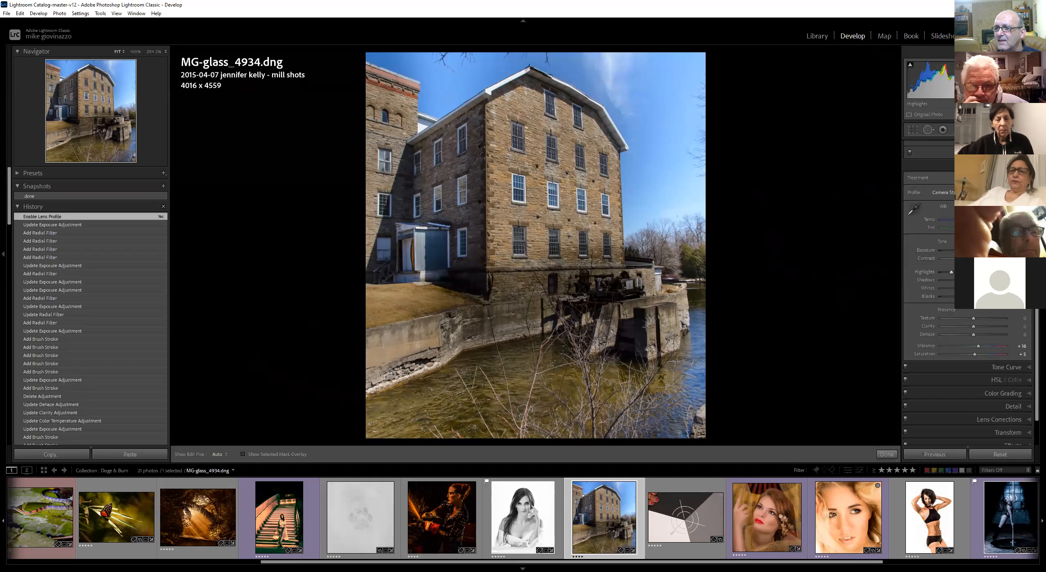
click(555, 187)
click(553, 189)
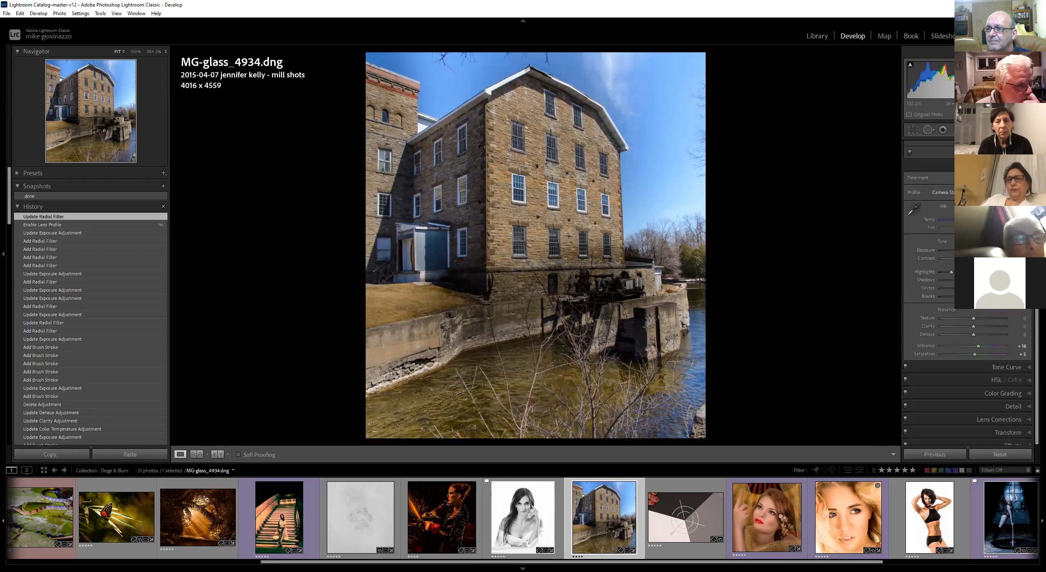
scroll(969, 286, down, 2)
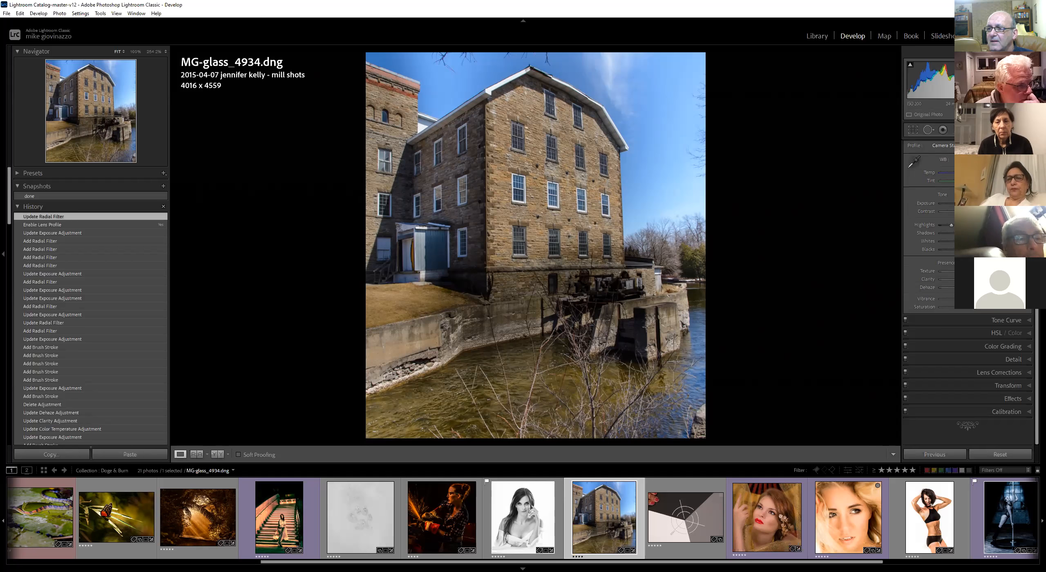
drag(977, 203, 975, 203)
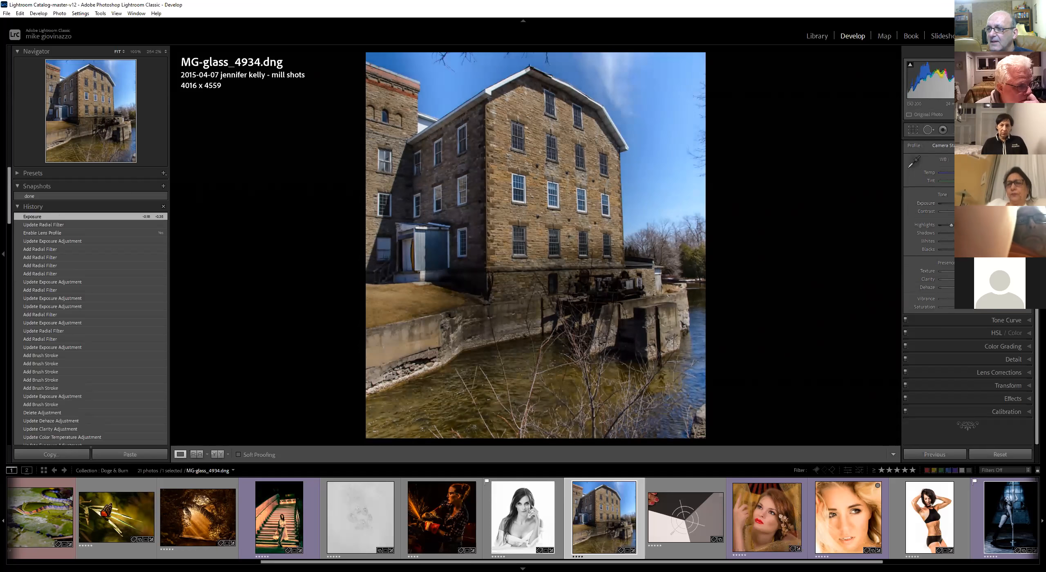
scroll(968, 245, up, 1)
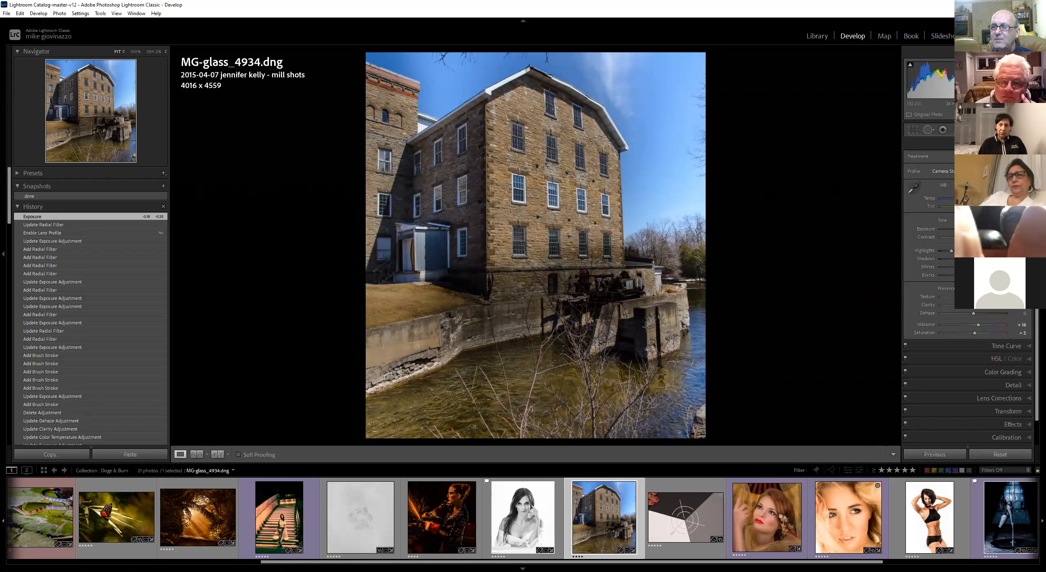
Reopen the masks, select the radial filter on the building's front and raise its exposure
key(k)
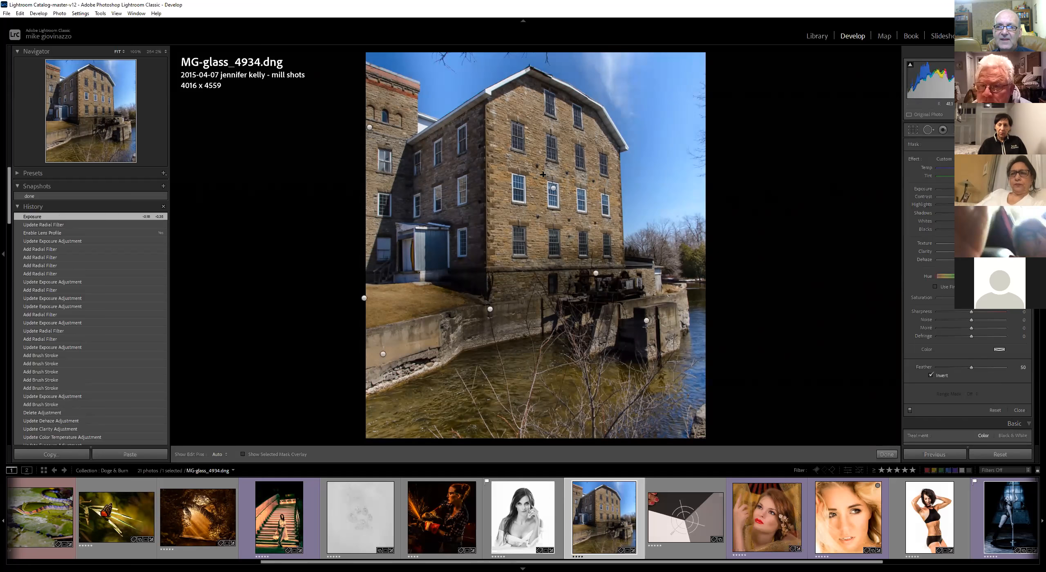
click(553, 188)
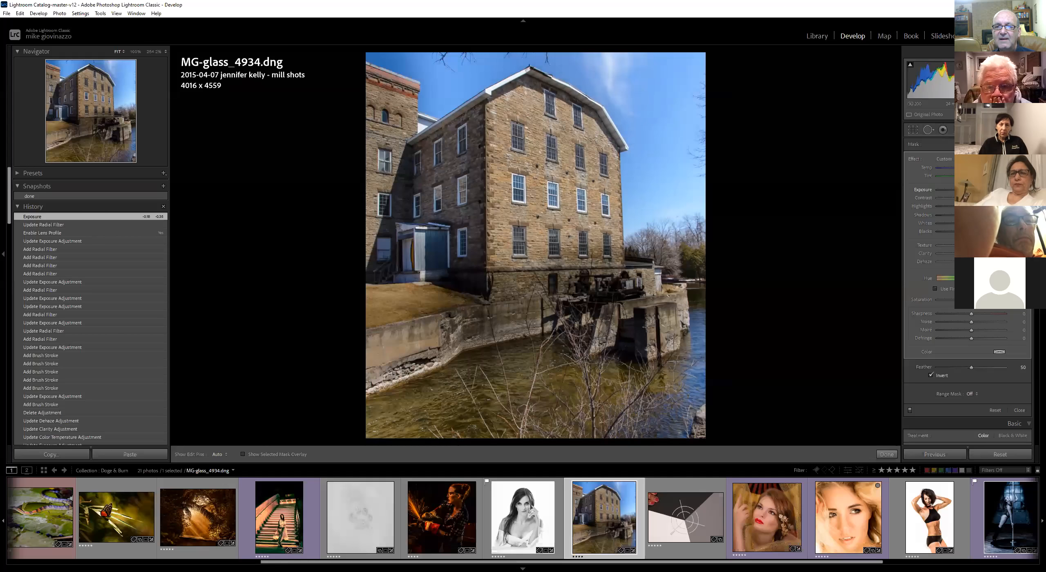
drag(974, 190, 976, 190)
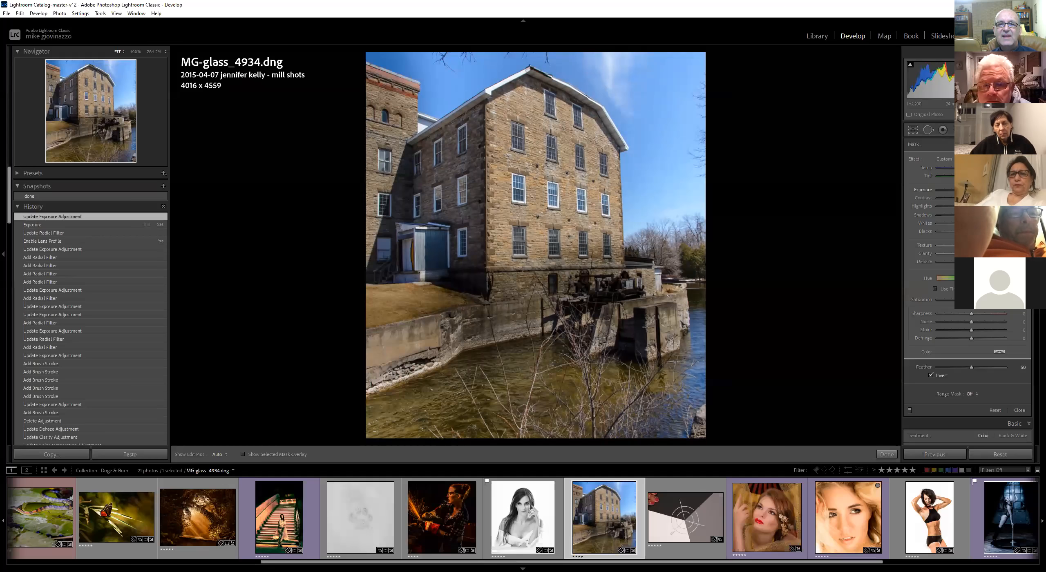
Boost the building-front radial filter's contrast, whites, blacks and clarity, then reduce the mask's overall amount slightly
drag(976, 190, 980, 254)
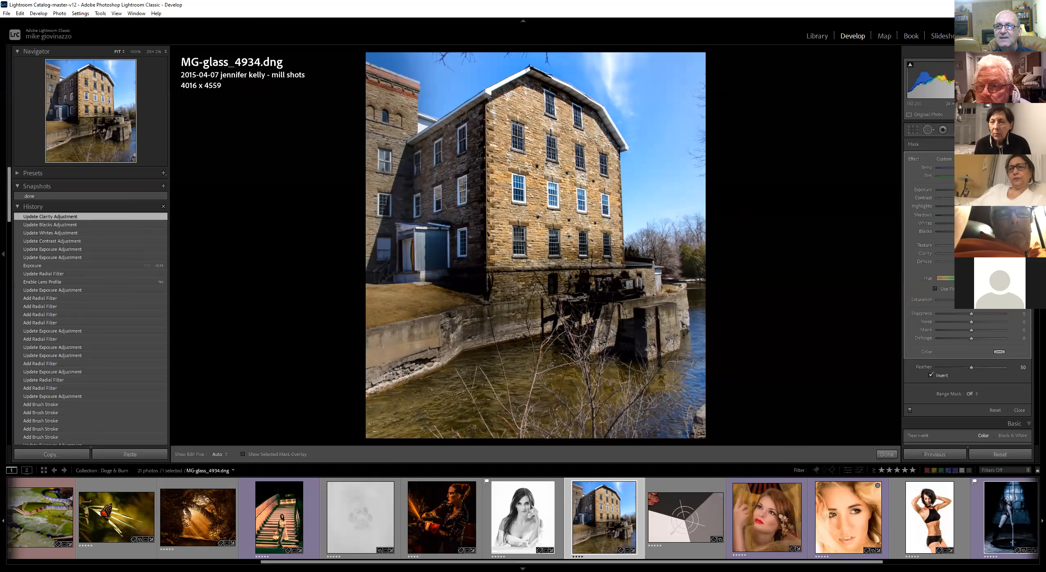
click(1025, 159)
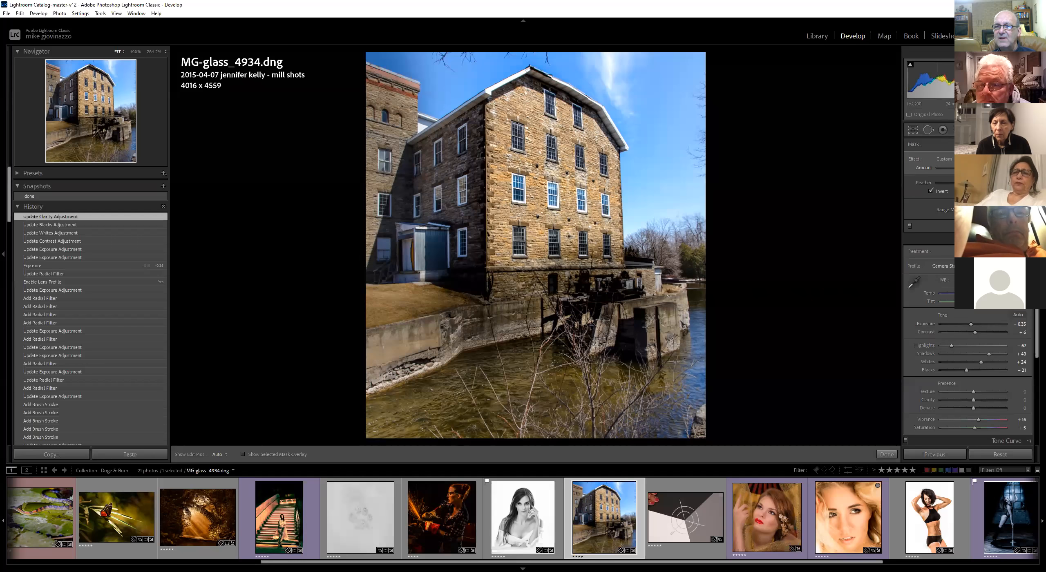
drag(976, 168, 972, 168)
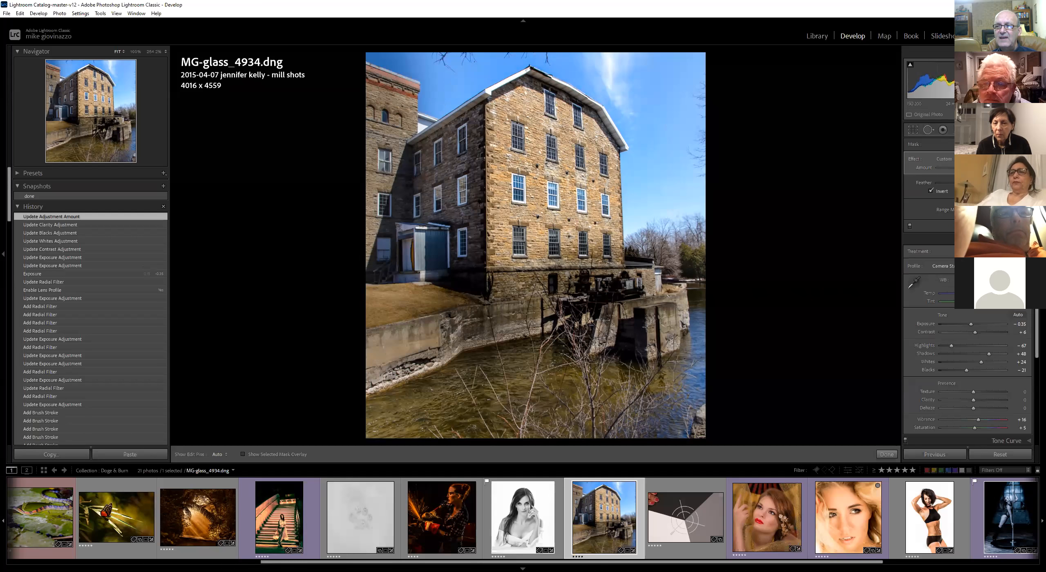
click(1027, 159)
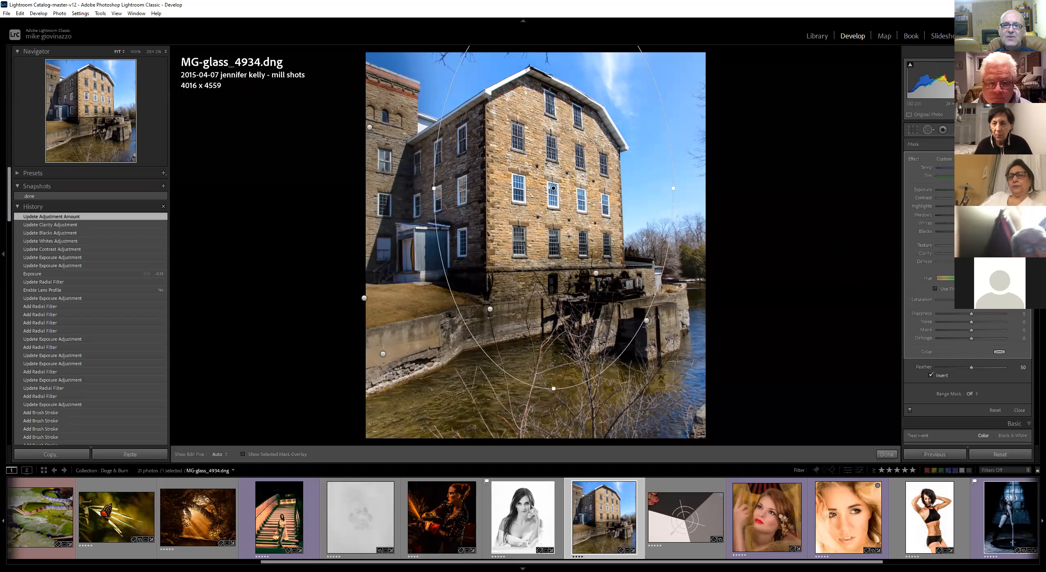
Toggle the before view repeatedly to compare the original and edited mill photo
key(backslash)
key(backslash)
key(backslash)
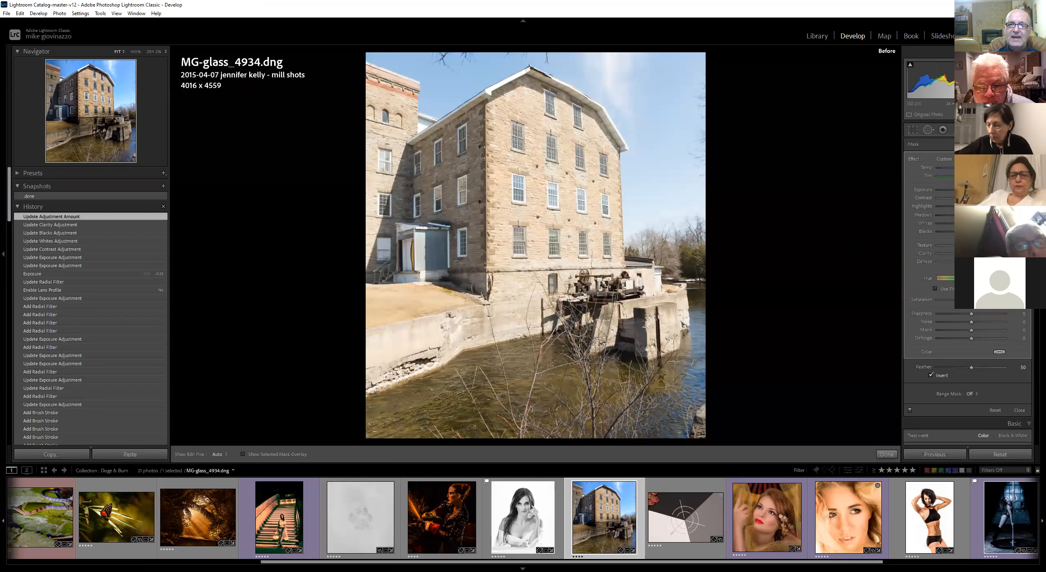
key(backslash)
key(backslash)
key(backslash)
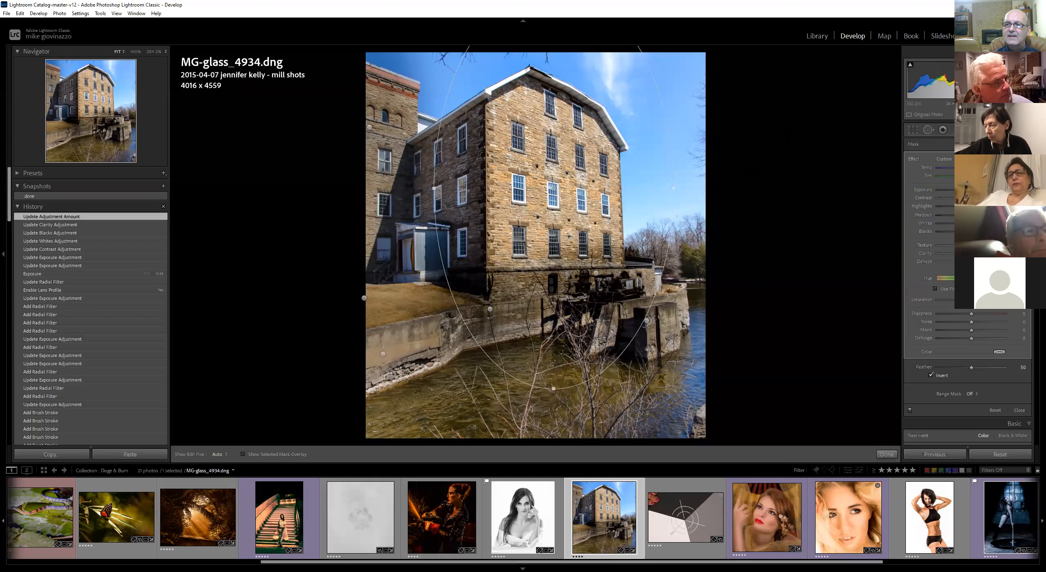
Switch to the ball test image in the filmstrip
click(958, 130)
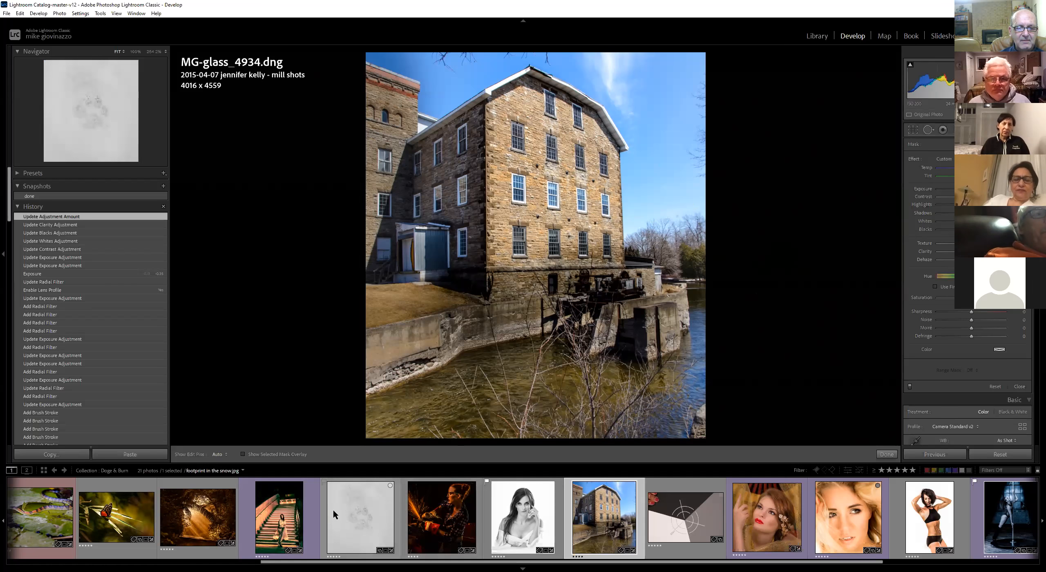
drag(320, 561, 67, 562)
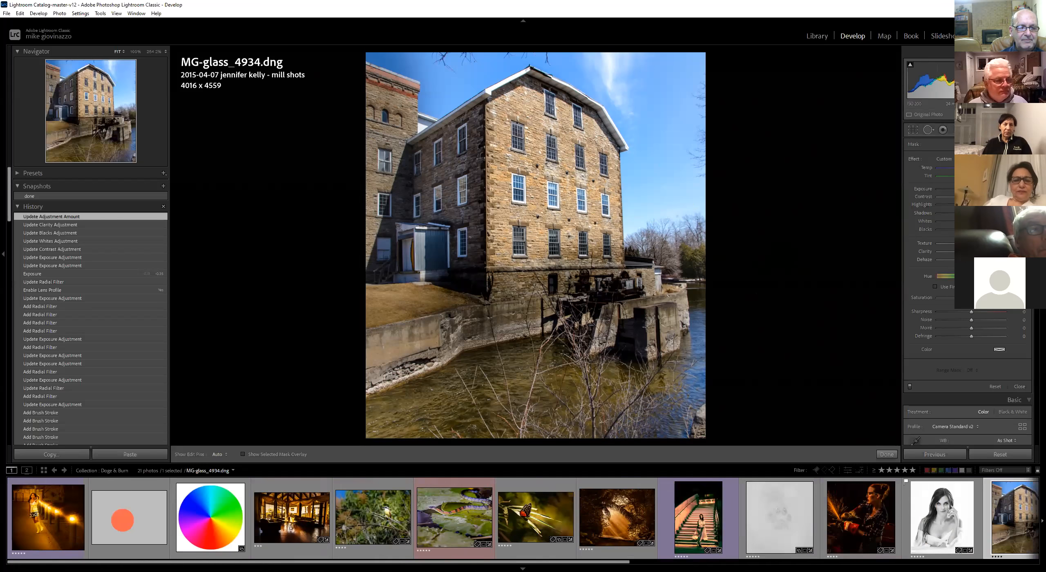
click(134, 508)
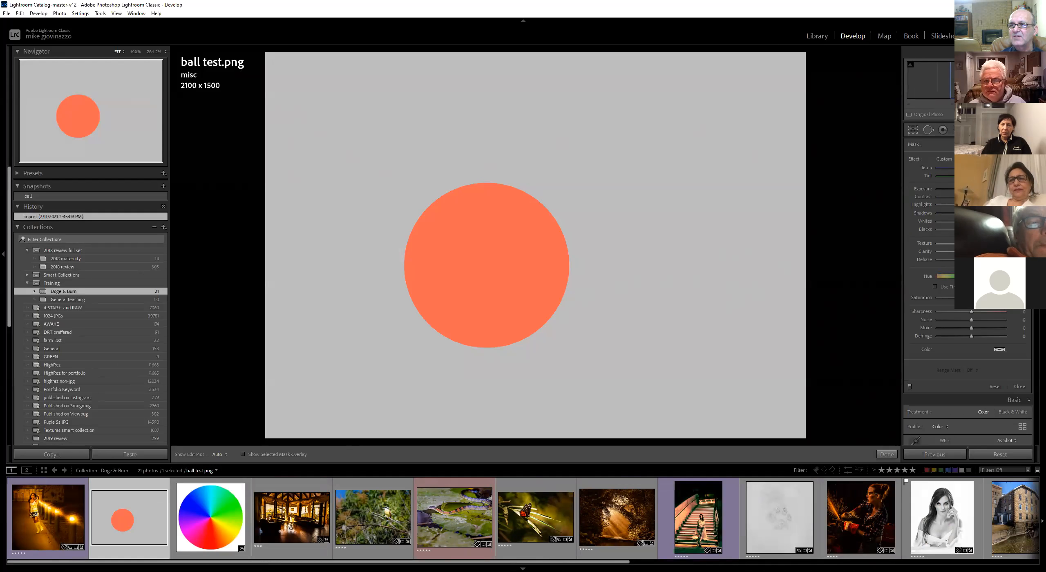
Draw a small radial filter on the ball's upper left, raise its exposure and set its feather to 97
key(m)
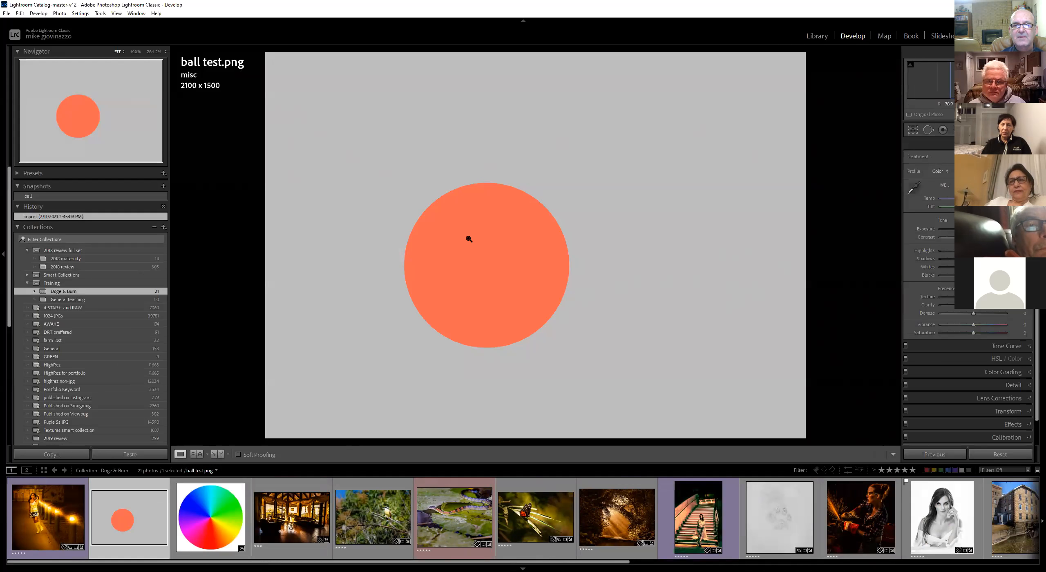
key(shift+m)
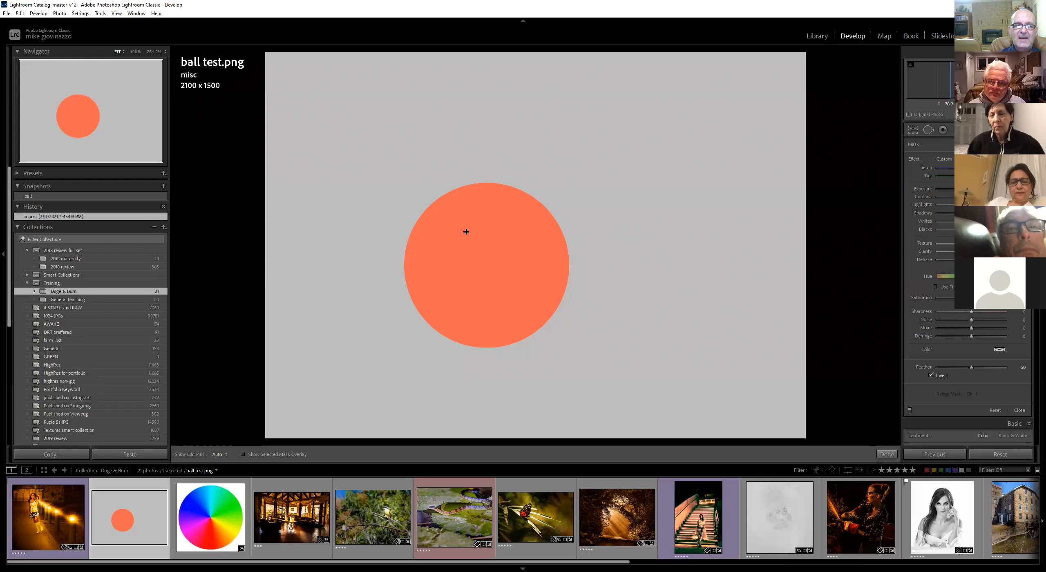
drag(462, 223, 484, 244)
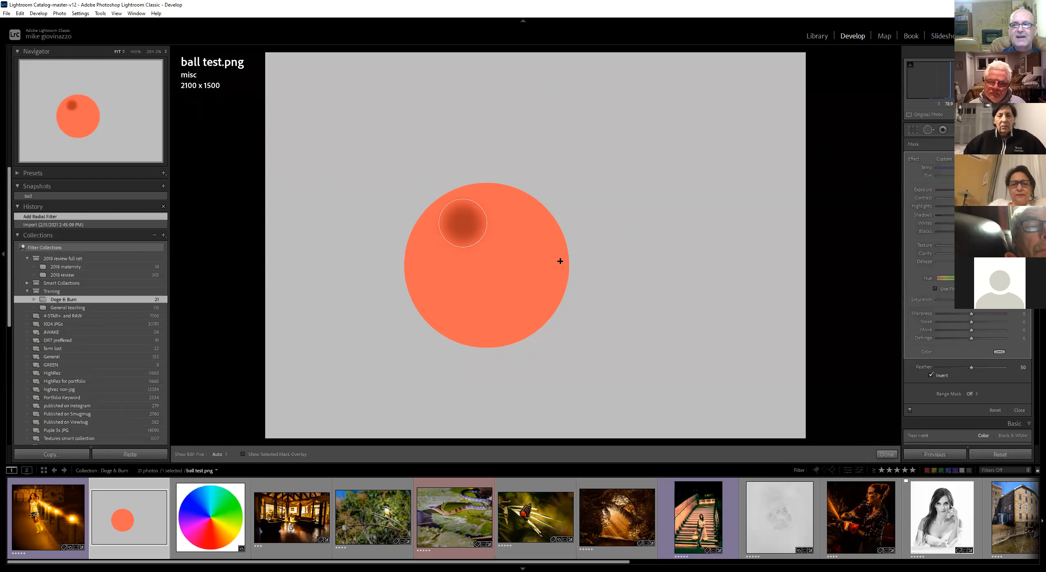
drag(962, 190, 991, 190)
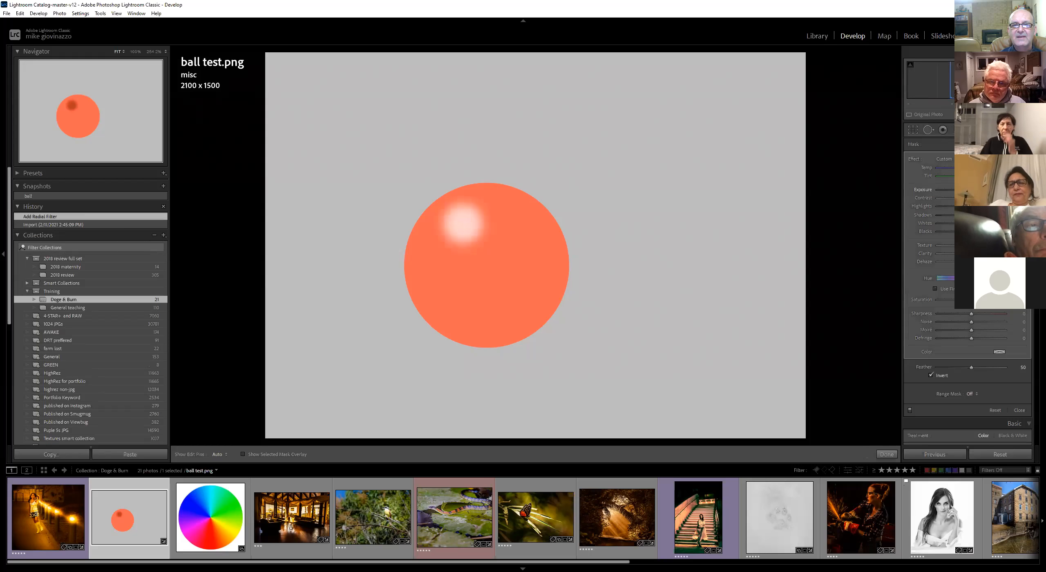
drag(973, 367, 1004, 365)
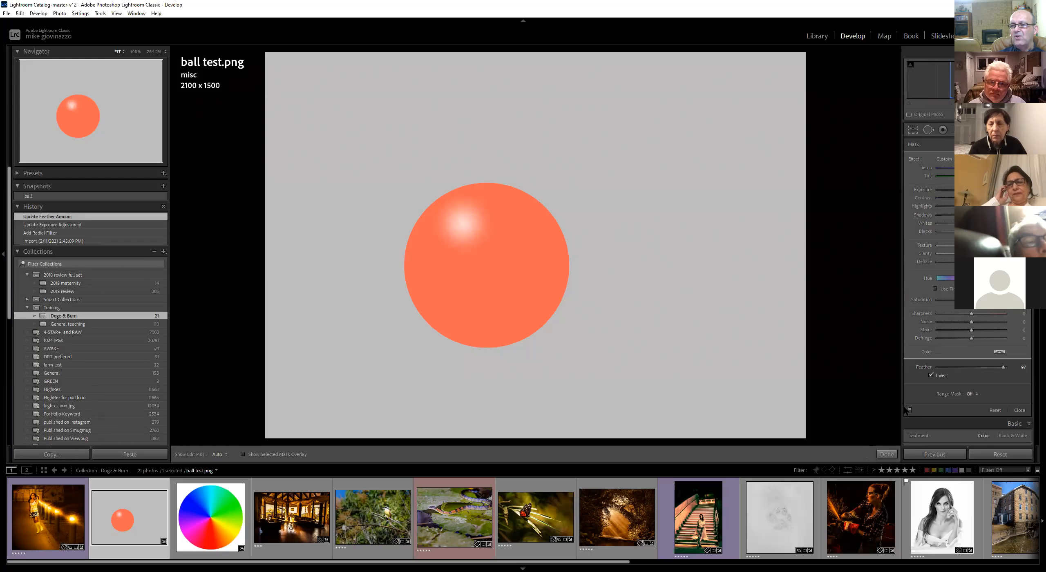
Duplicate the highlight radial filter, enlarge the copy well beyond the ball and lower its exposure
right_click(461, 224)
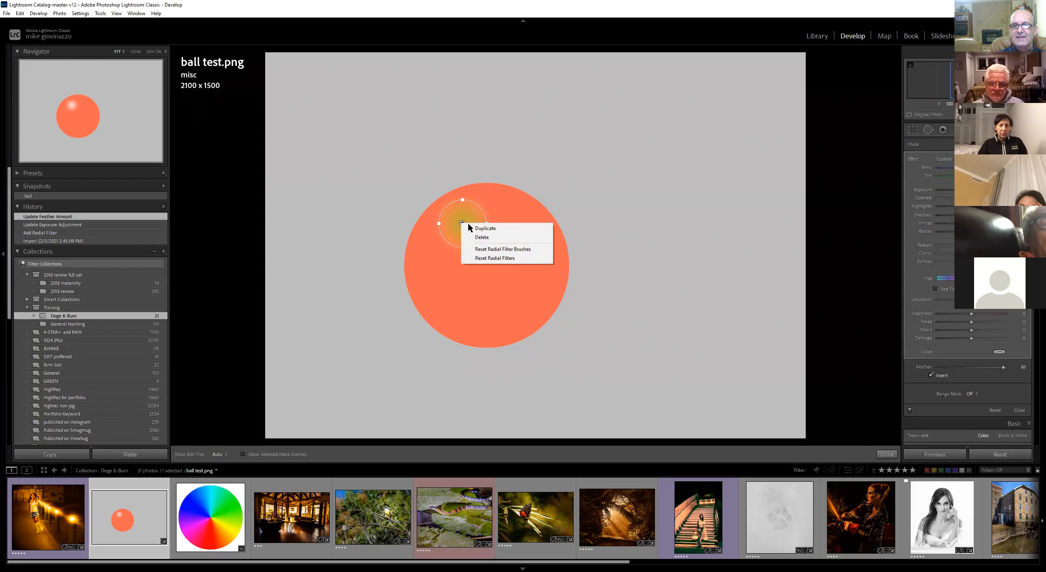
click(501, 226)
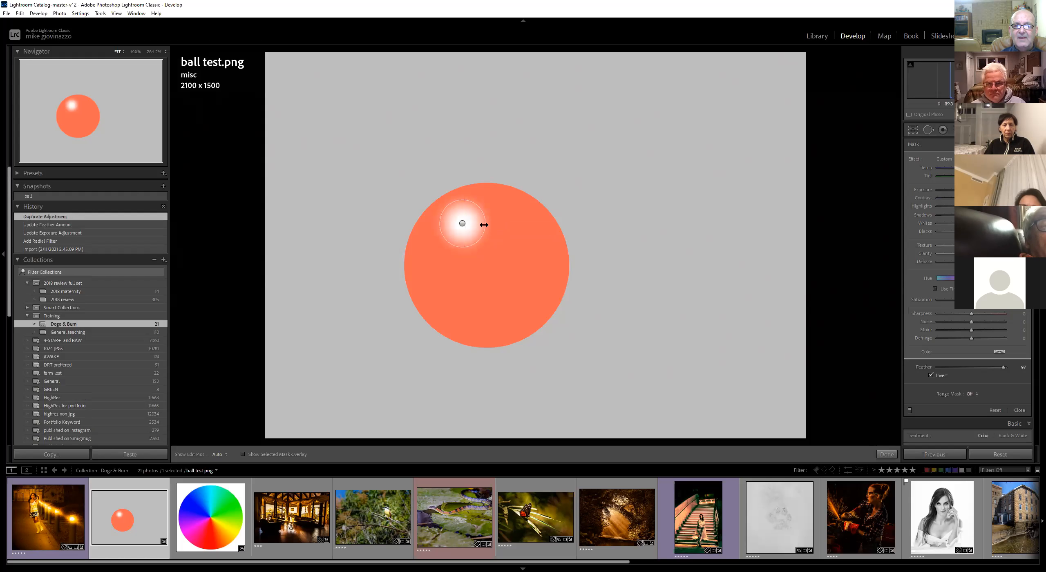
drag(486, 225, 644, 313)
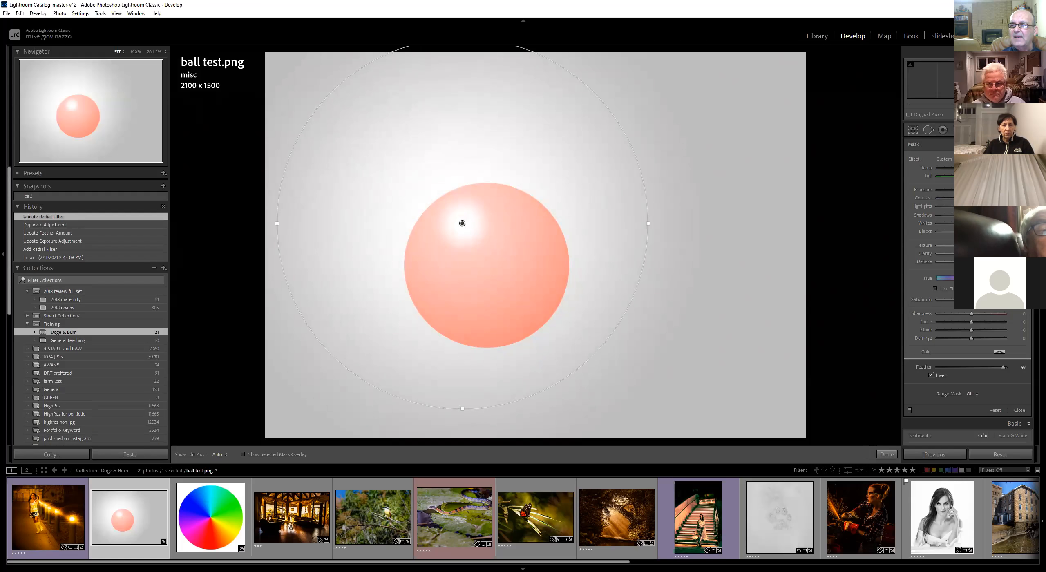
drag(985, 190, 954, 191)
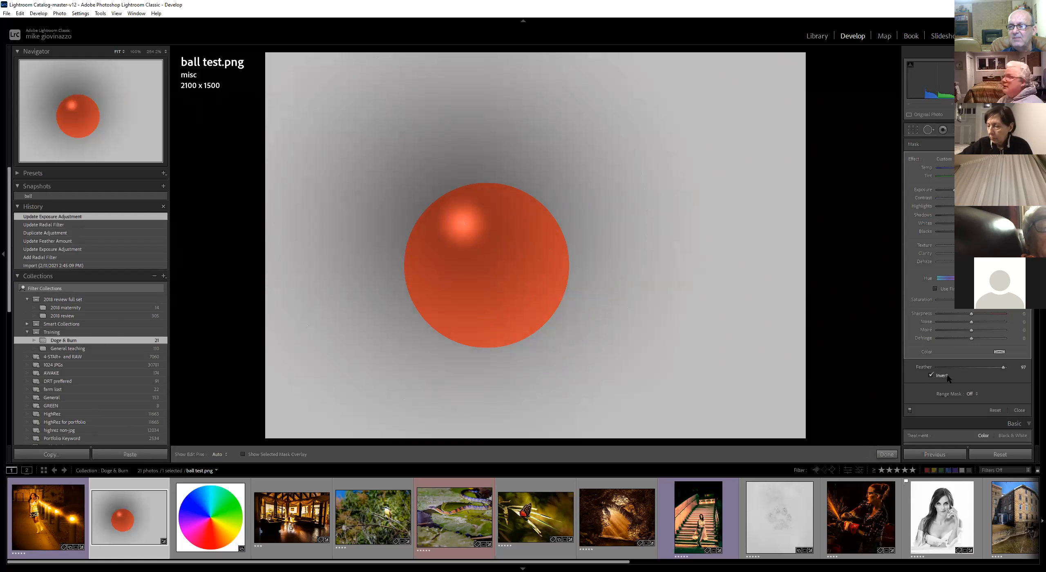
Toggle the large filter's Invert option on and off to compare, leaving it off
click(931, 375)
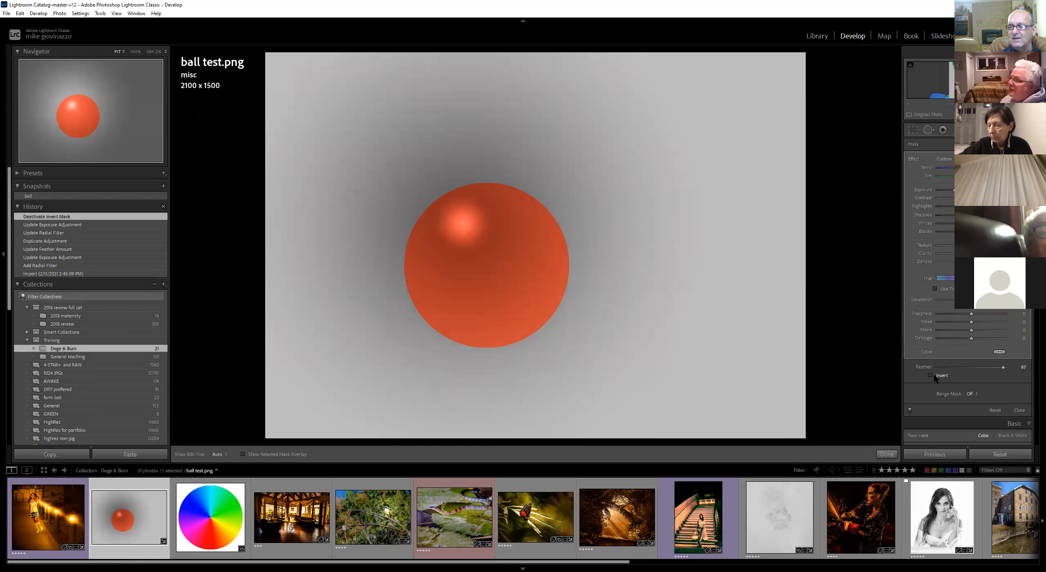
click(932, 375)
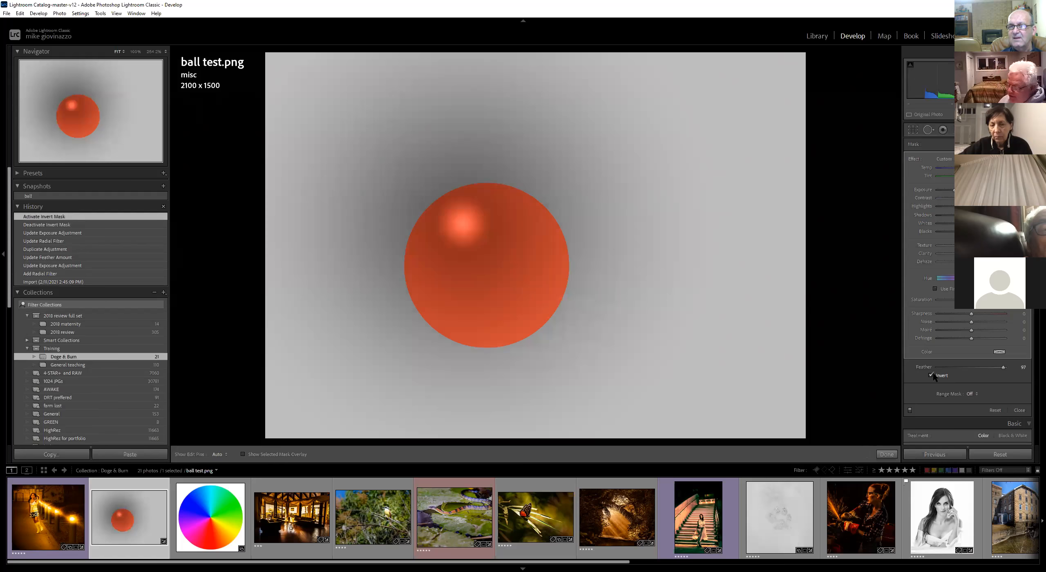
click(931, 375)
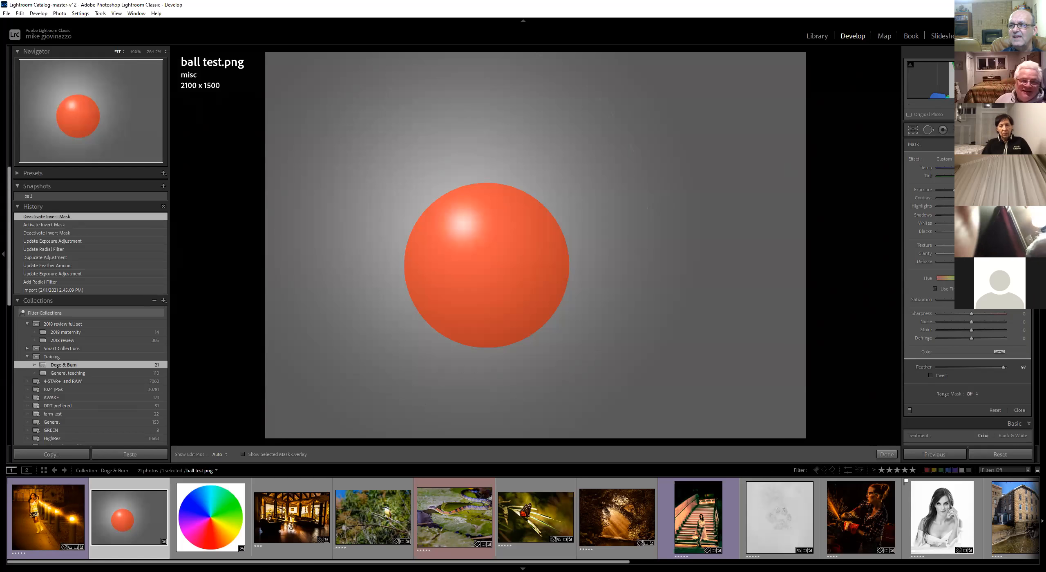
Paint Adjustment Brush strokes beside the ball and undo all of them
key(k)
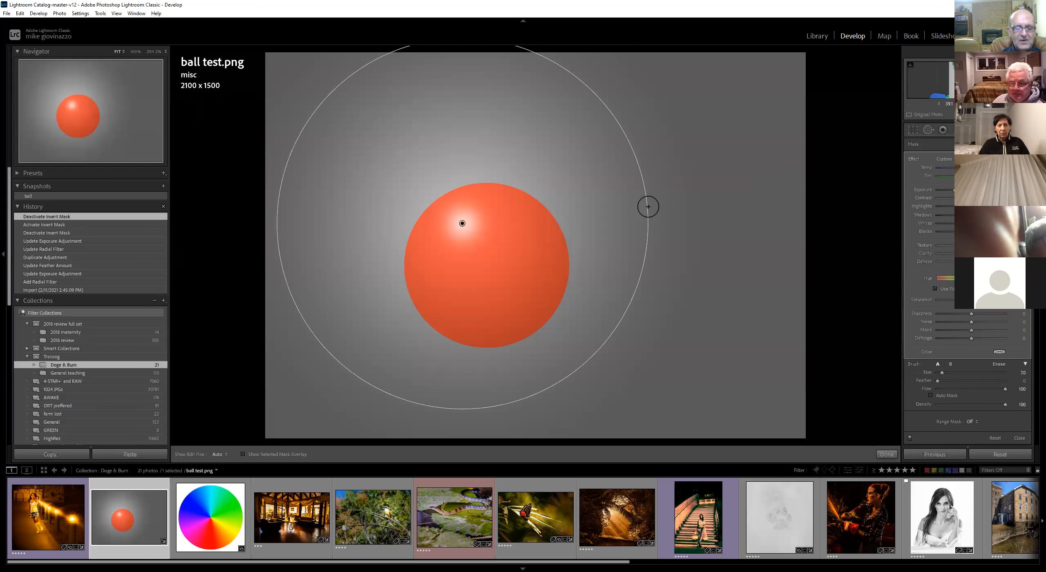
mouse_move(647, 211)
mouse_down()
mouse_move(706, 195)
mouse_move(632, 238)
mouse_move(642, 243)
mouse_move(590, 265)
mouse_move(567, 347)
mouse_up()
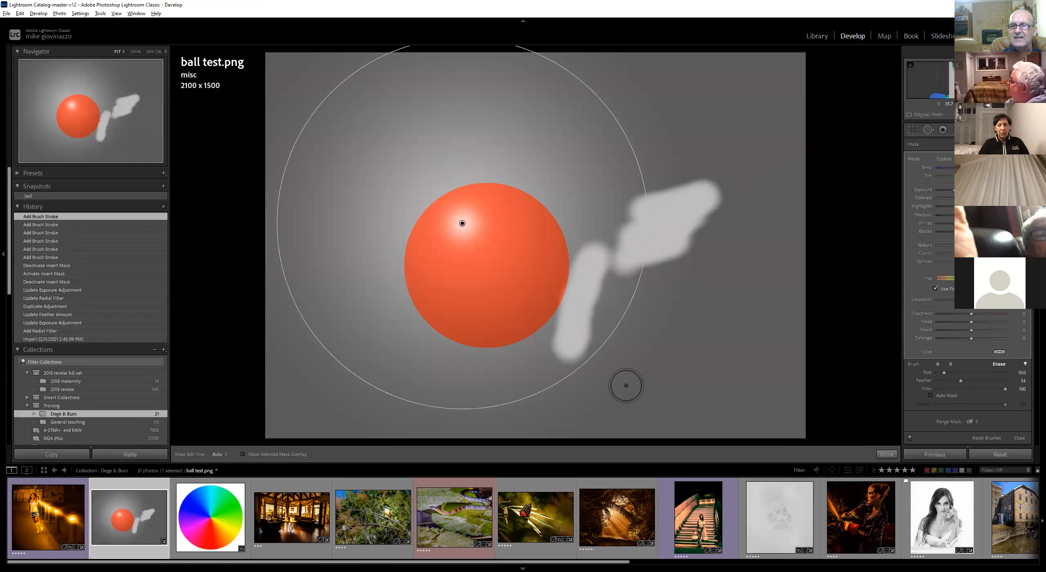
key(ctrl+z)
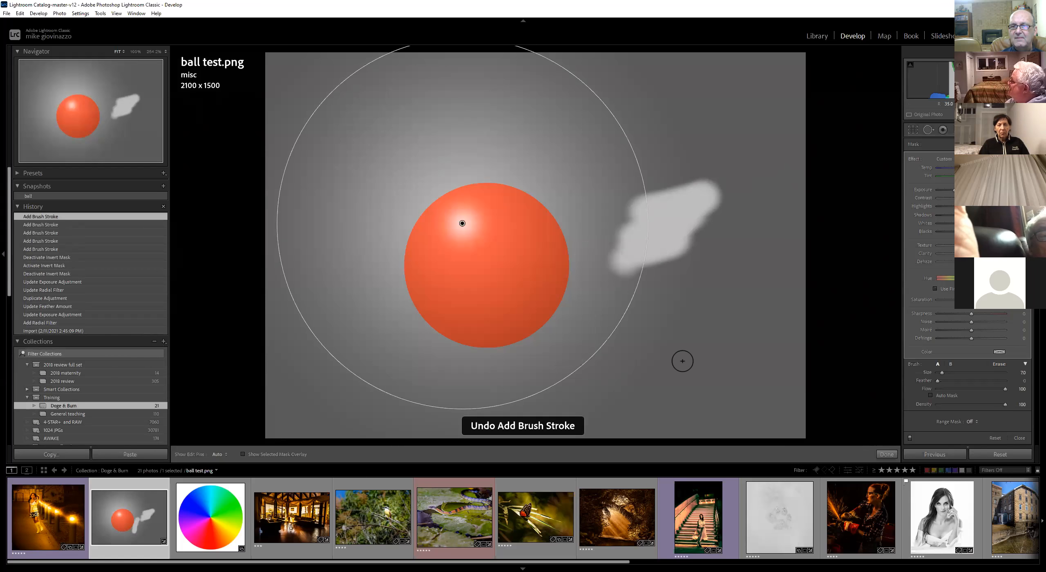
key(ctrl+z)
key(ctrl+z)
key(ctrl+z)
key(ctrl+z)
key(ctrl+z)
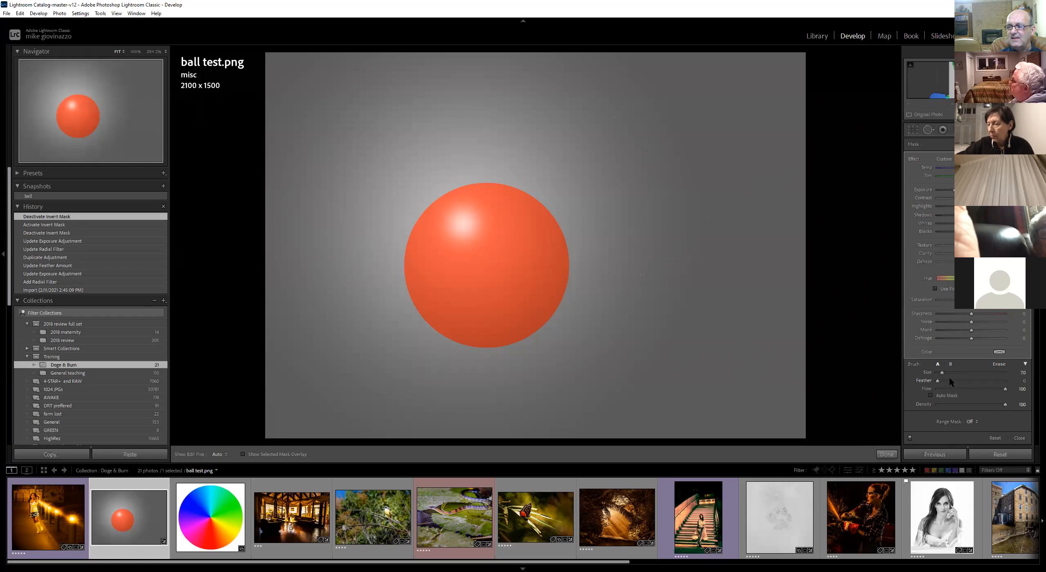
scroll(961, 421, down, 4)
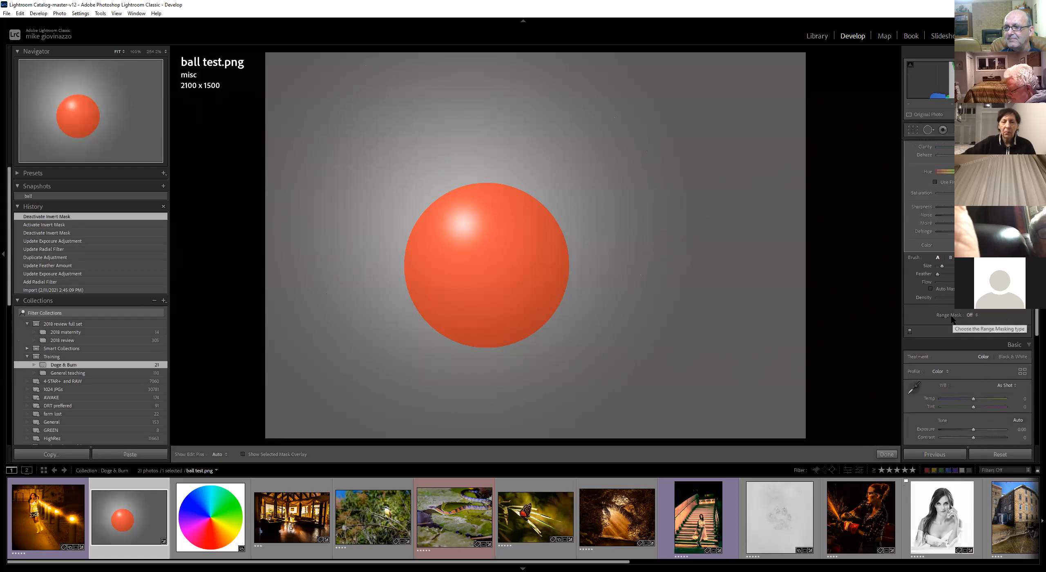
scroll(986, 317, up, 2)
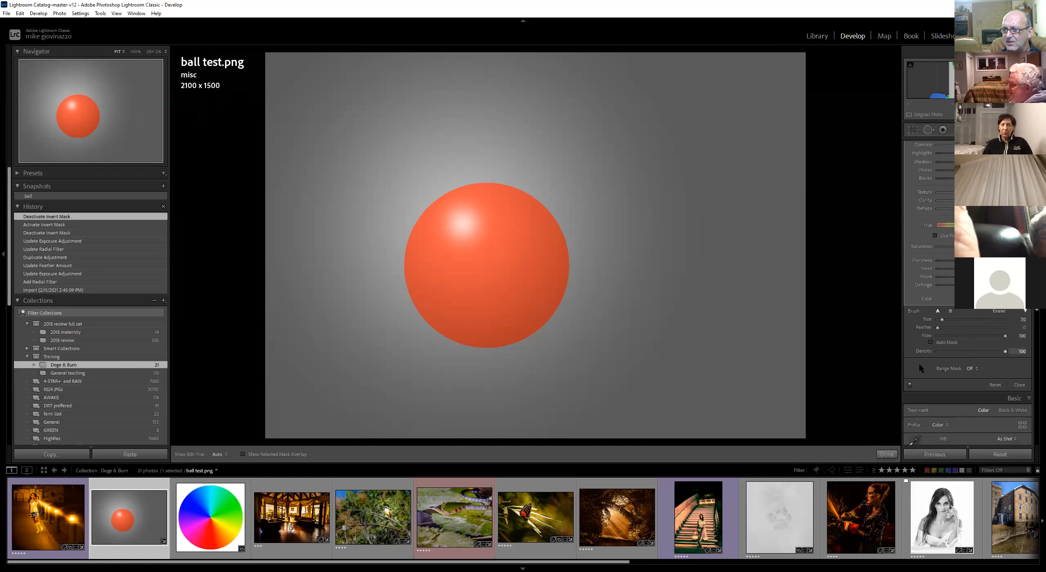
scroll(956, 374, up, 2)
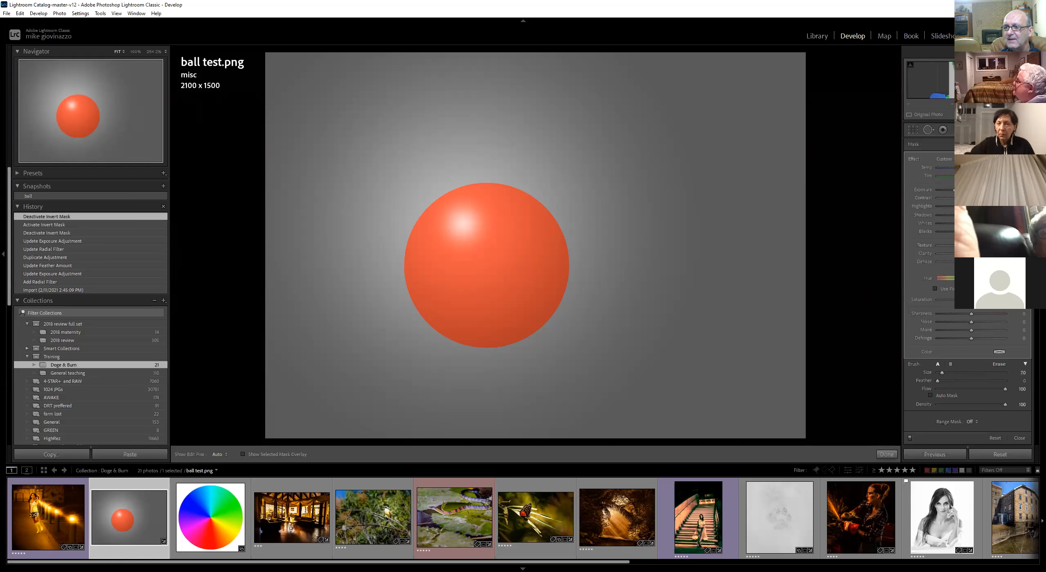
Reopen the radial filters and toggle the large filter's Invert option again, ending with it off
key(shift+m)
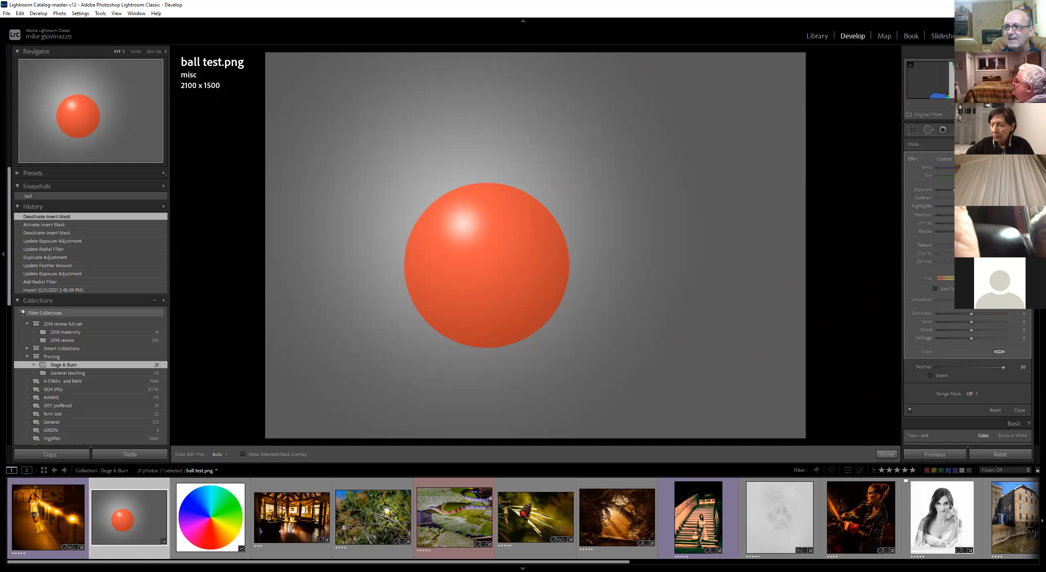
mouse_move(484, 234)
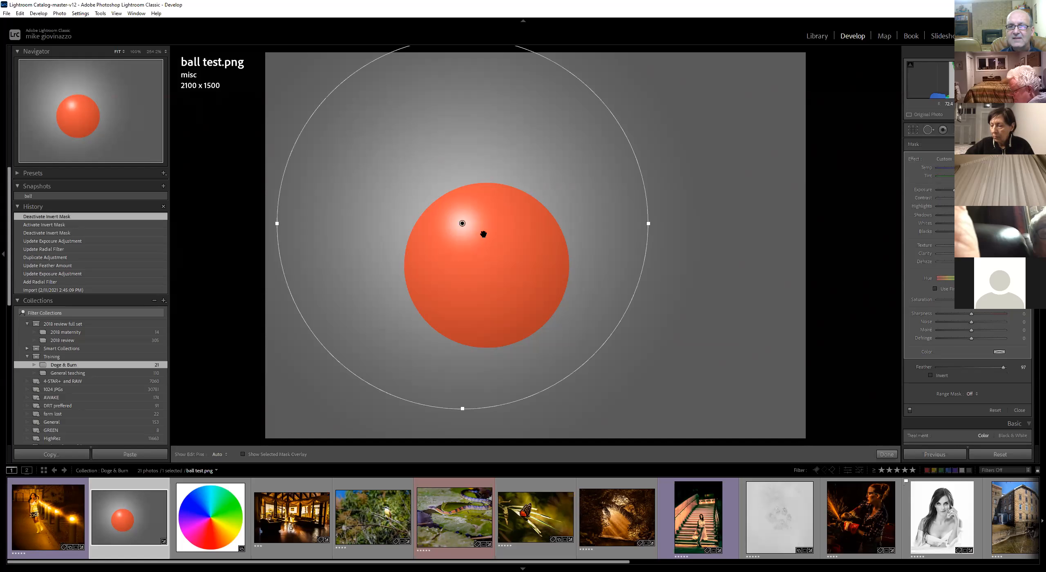
click(931, 375)
click(931, 375)
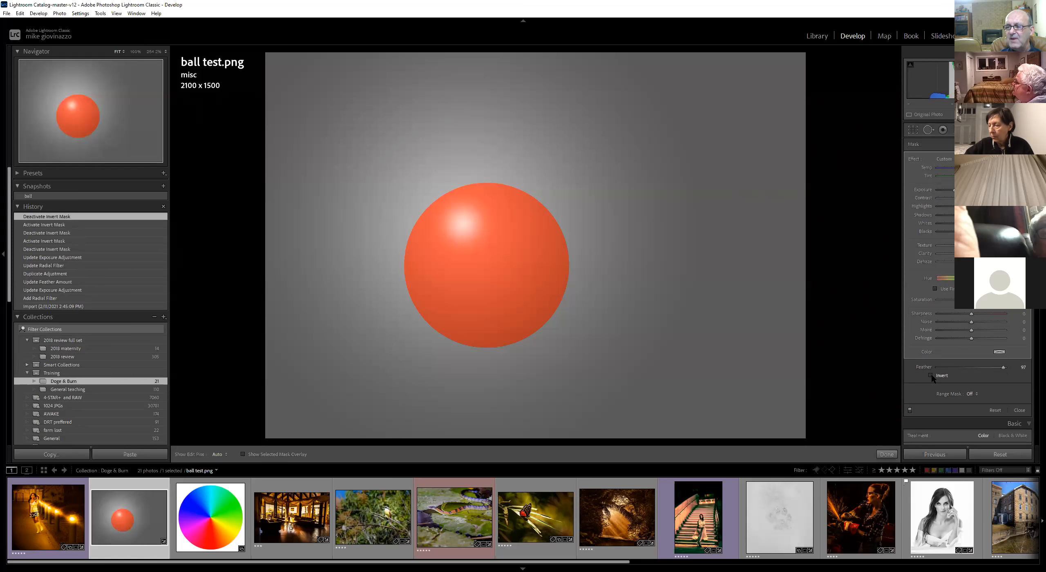
click(931, 376)
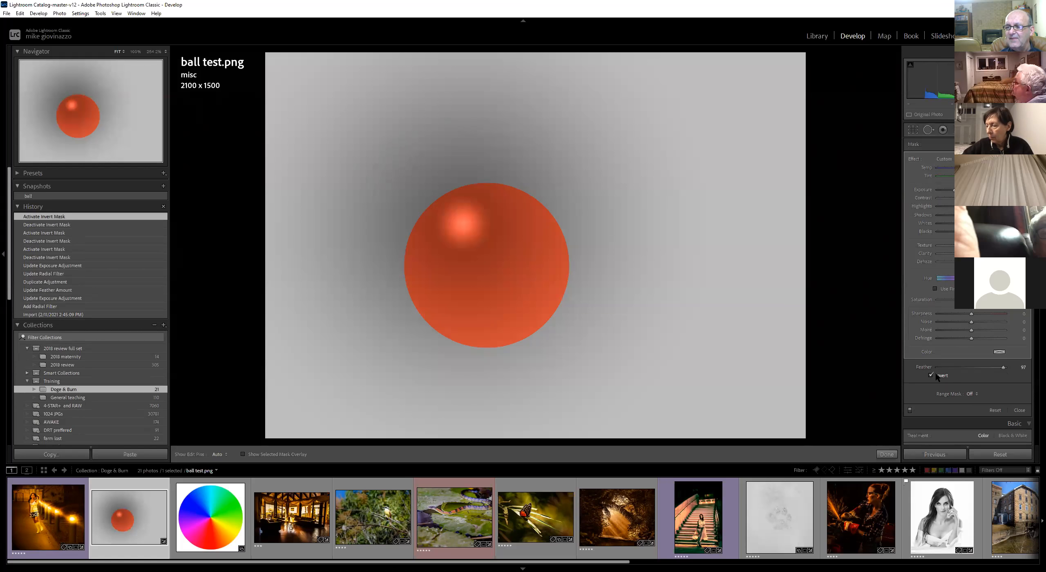
click(933, 376)
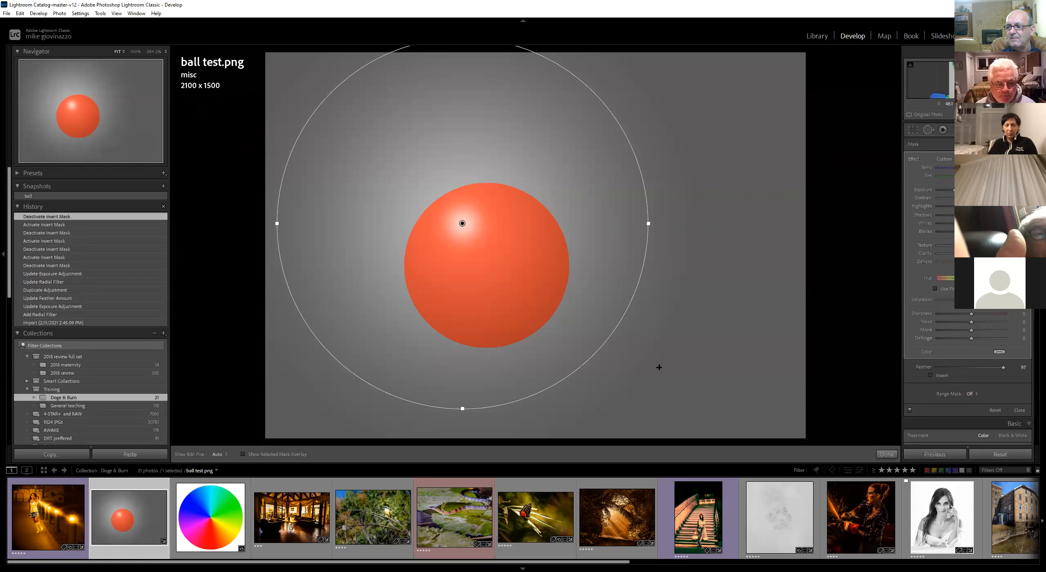
Set the large radial filter's range mask to Color, sample the ball, and set the range amount to 10
click(970, 395)
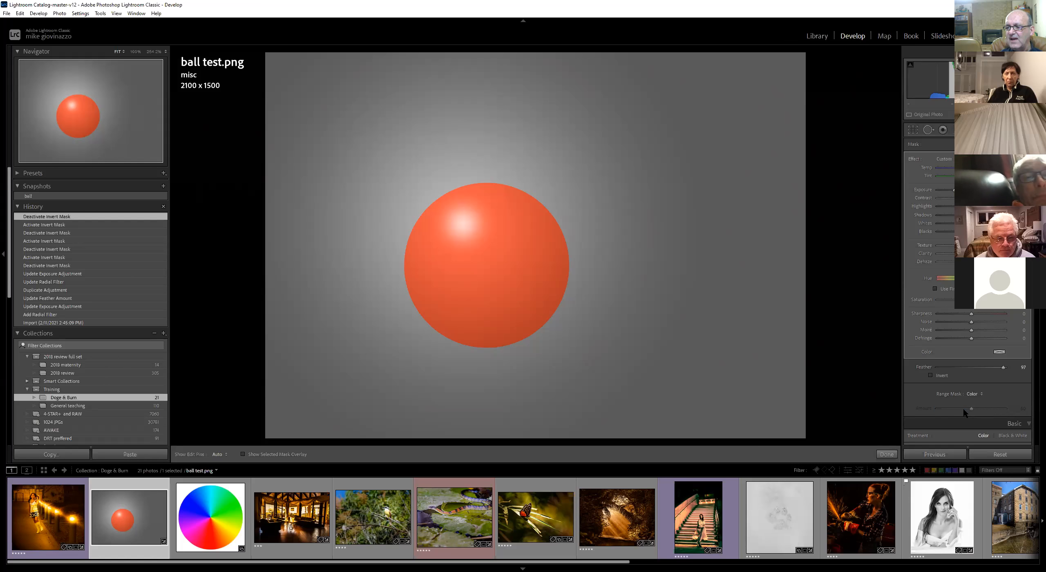
click(961, 412)
click(916, 394)
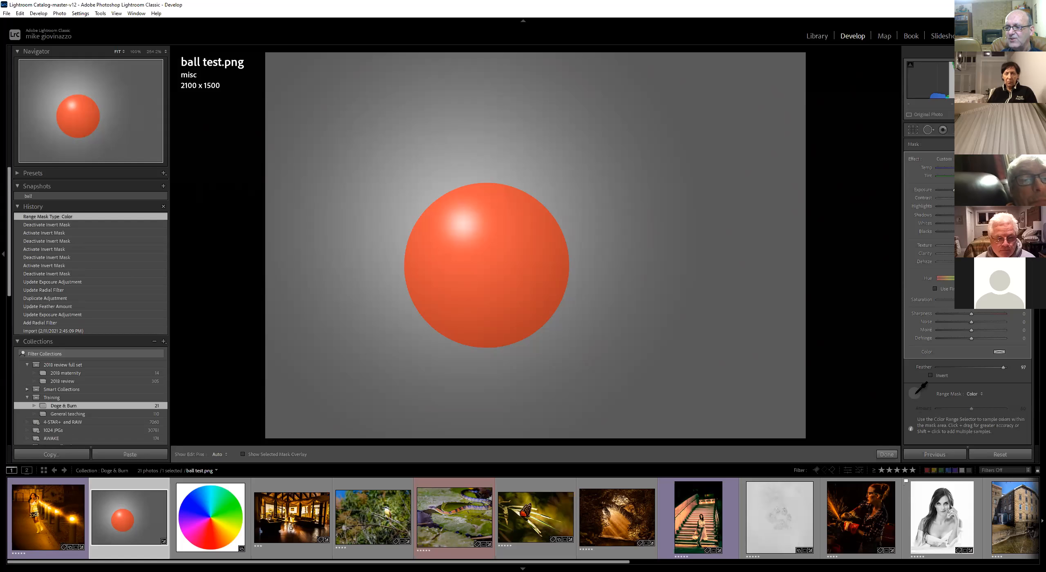
drag(509, 289, 535, 308)
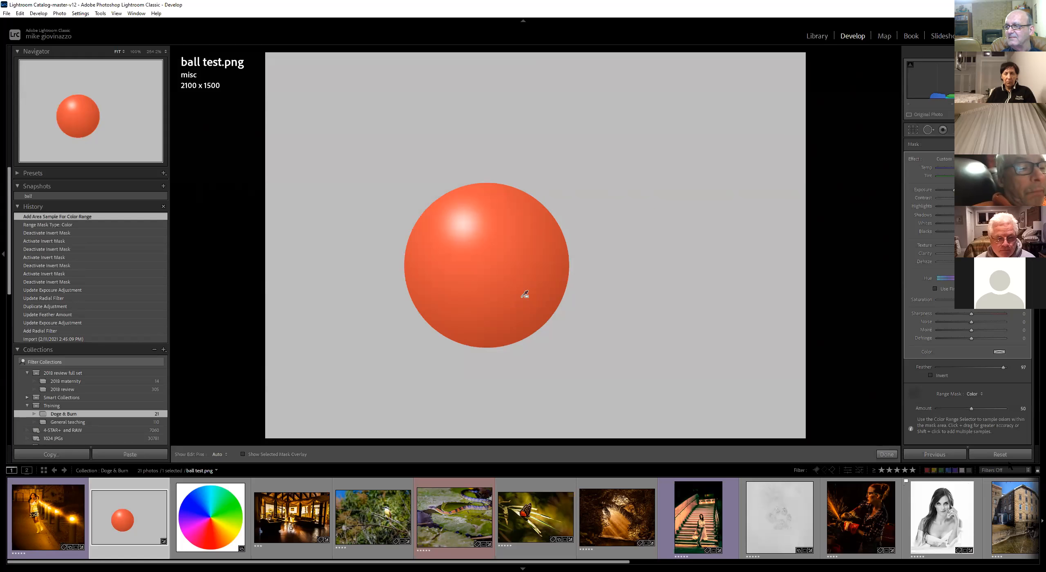
drag(944, 409, 944, 409)
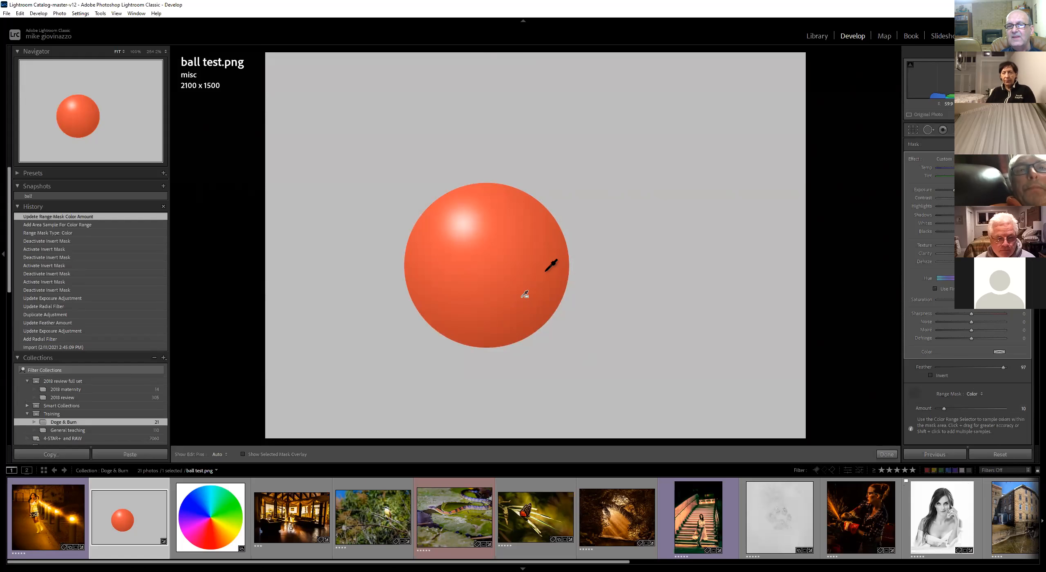
Reposition the highlight and large radial filters around the ball's upper-left highlight
click(914, 394)
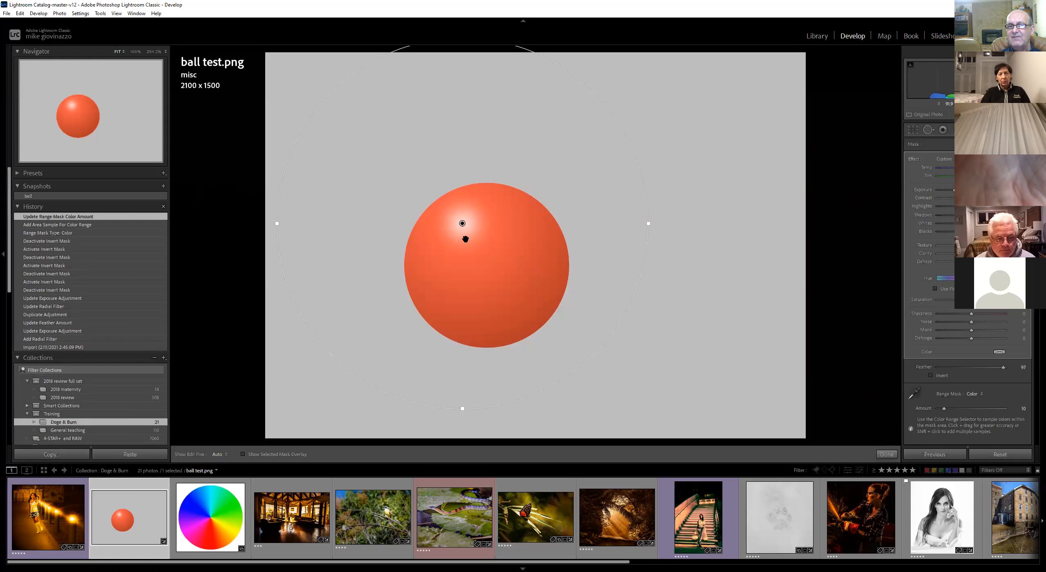
drag(464, 223, 841, 135)
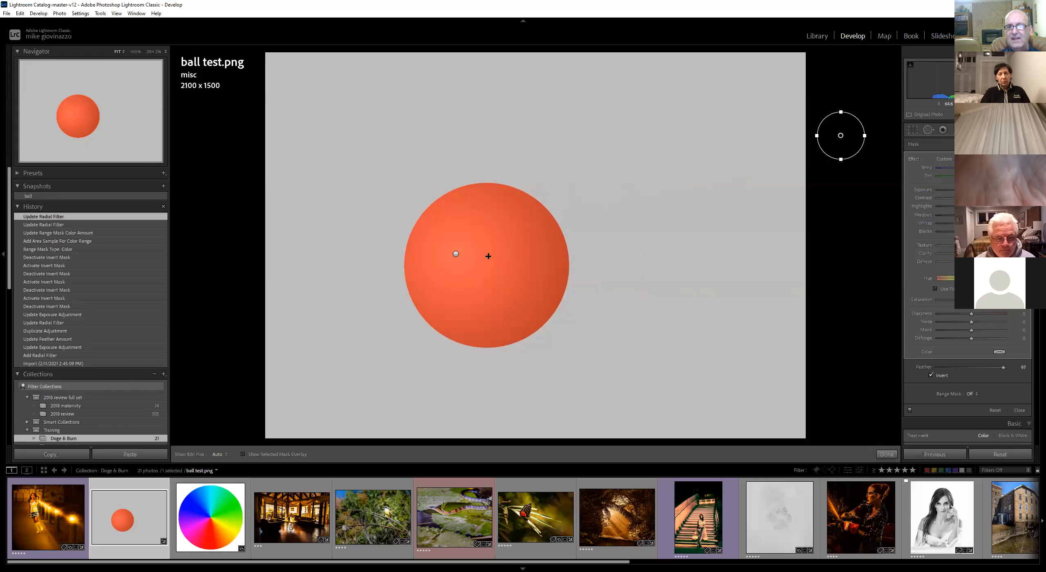
click(455, 253)
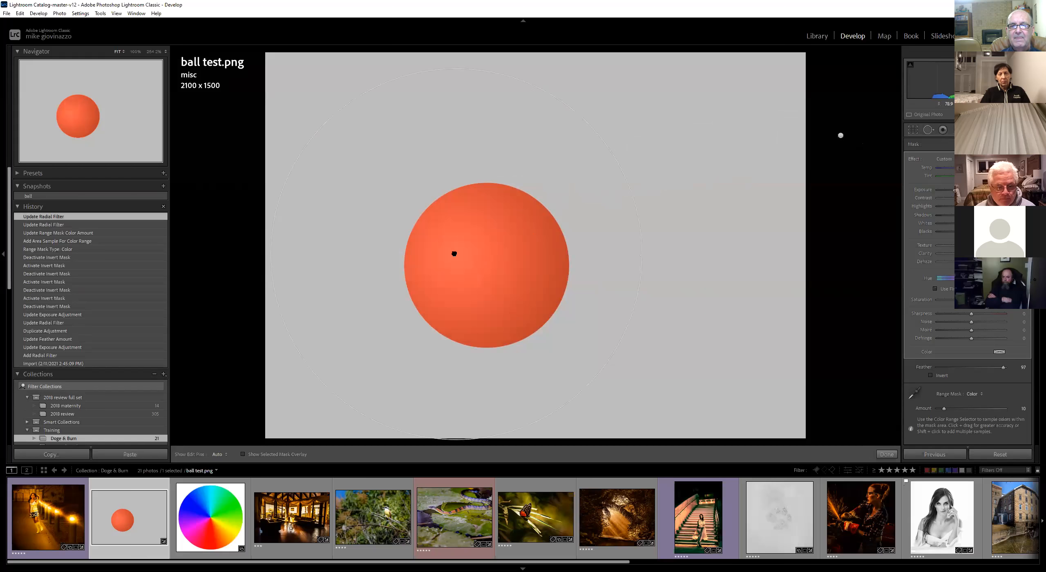
mouse_move(455, 253)
mouse_down()
mouse_move(467, 234)
mouse_move(478, 238)
mouse_move(467, 240)
mouse_up()
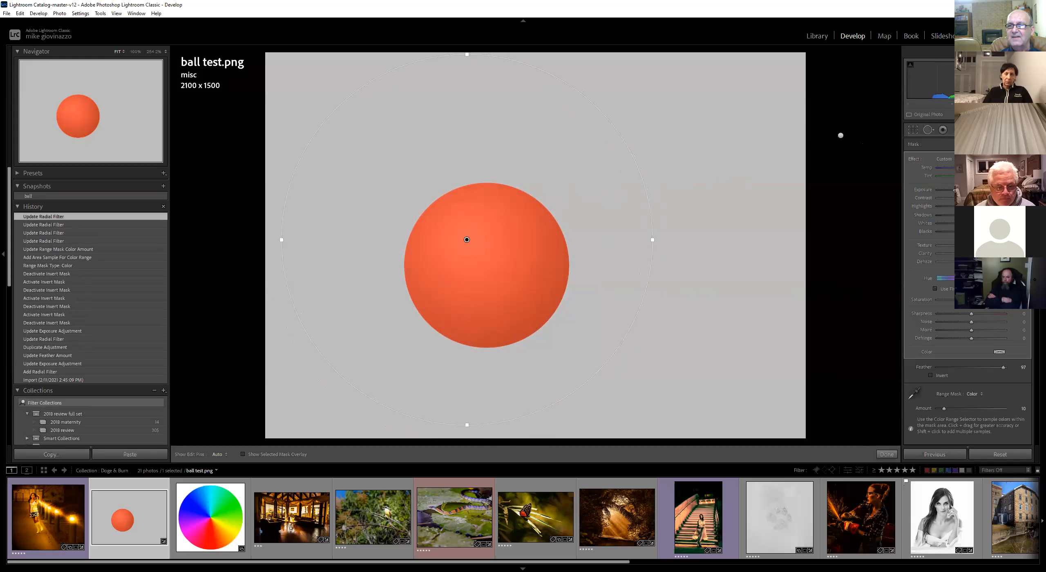
drag(840, 135, 466, 238)
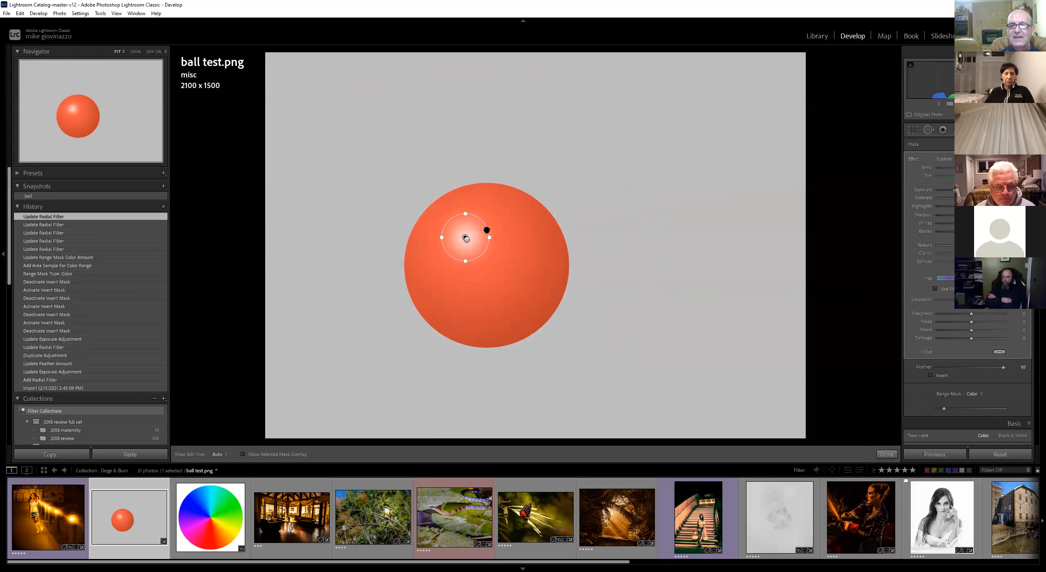
click(467, 239)
drag(463, 247, 451, 254)
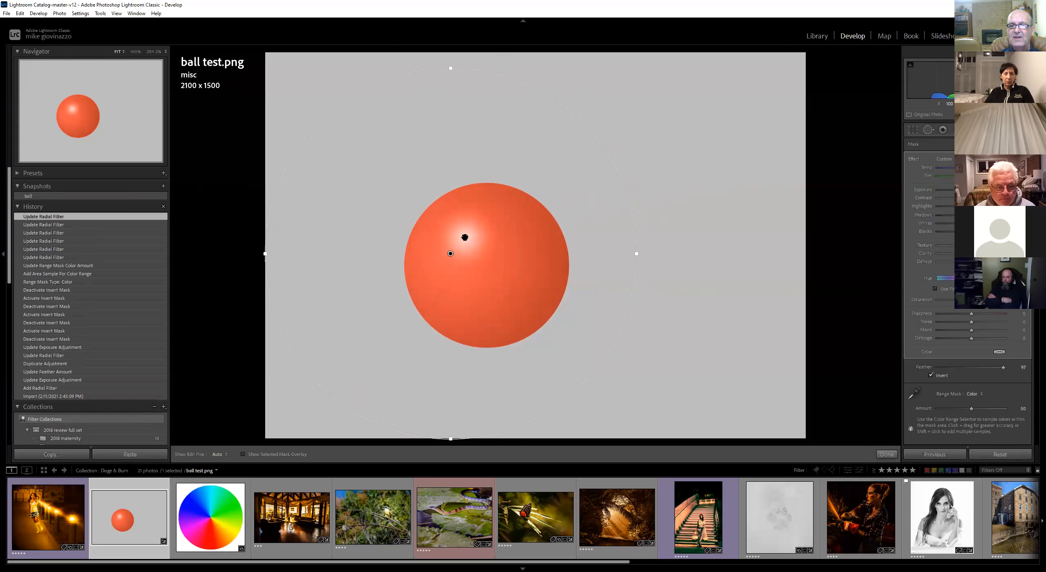
Try the highlight filter at the ball's upper right, nudge the large filter's exposure, and return the highlight to upper left
click(465, 238)
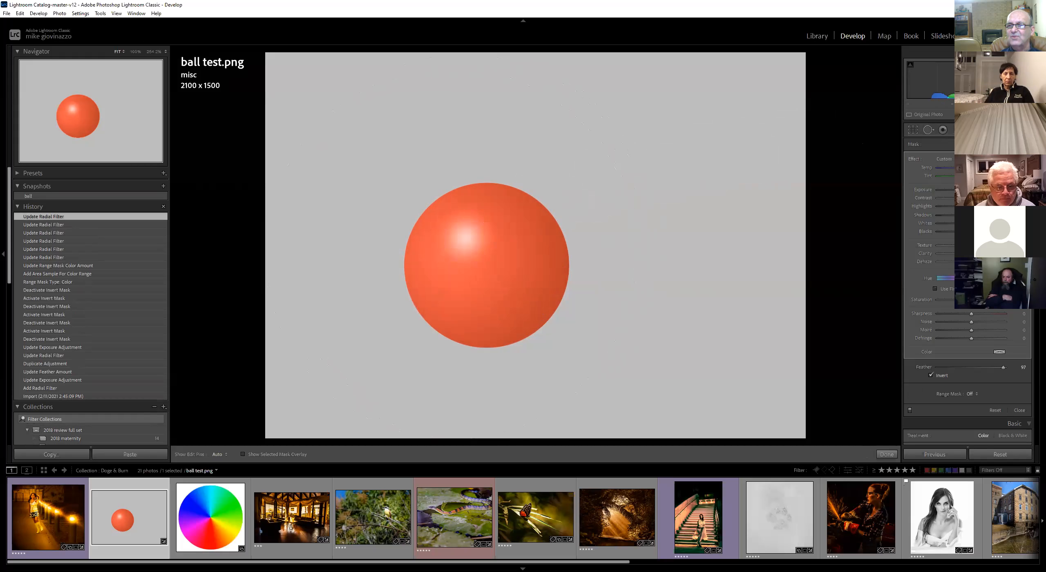
drag(464, 238, 514, 231)
drag(450, 254, 457, 235)
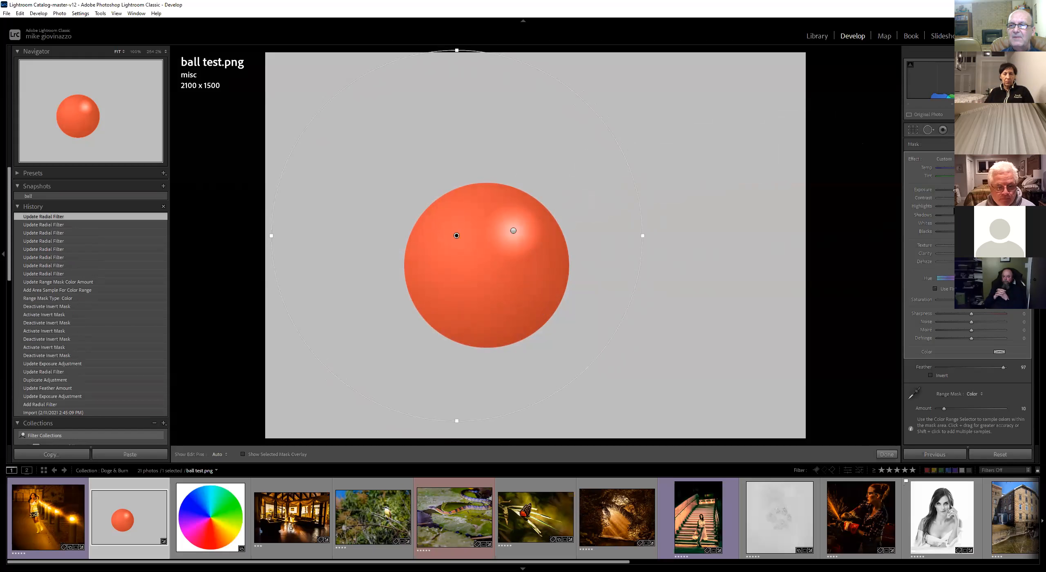
drag(945, 189, 943, 189)
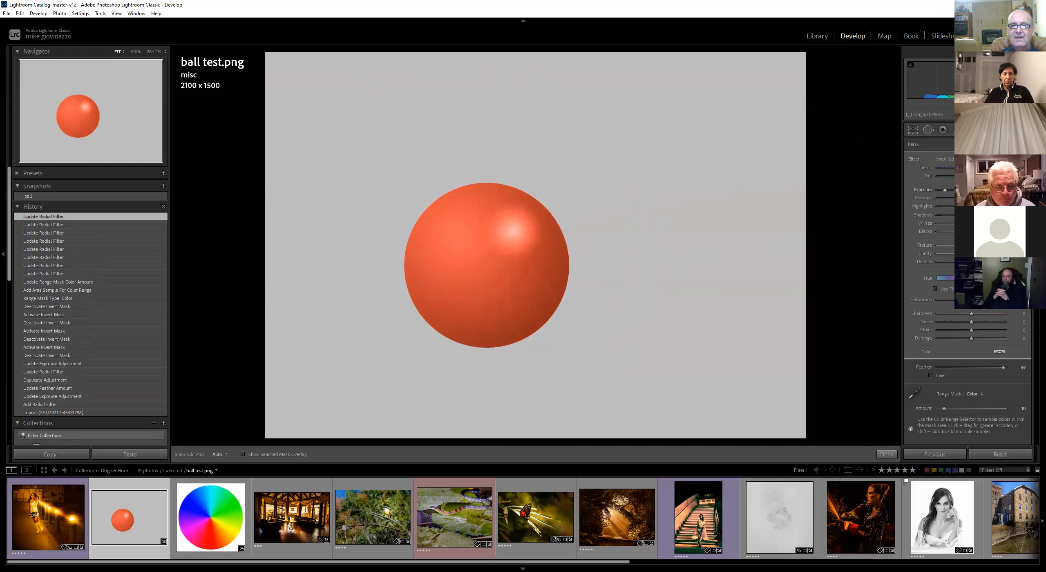
click(510, 230)
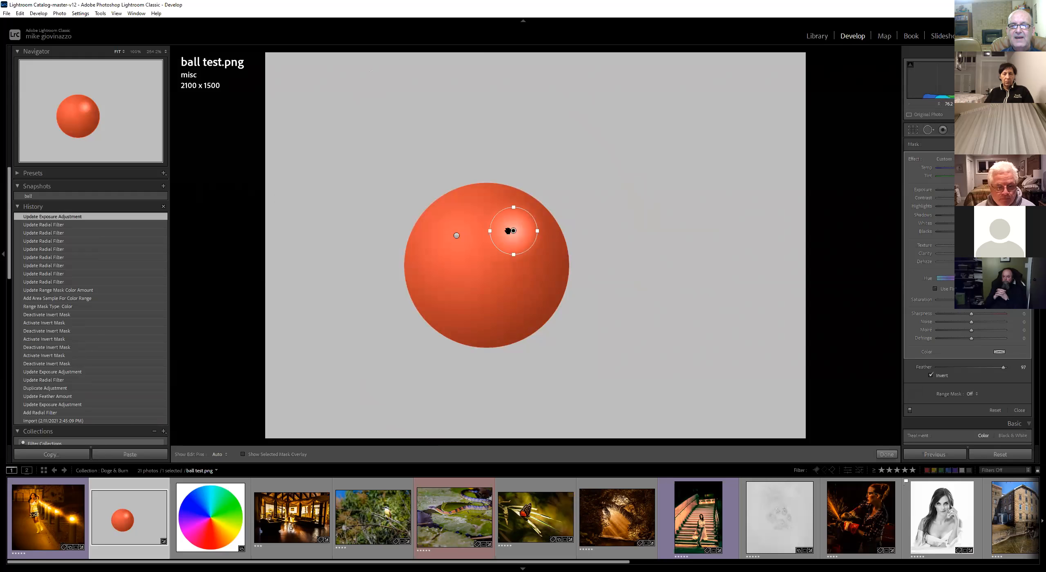
drag(509, 231, 459, 233)
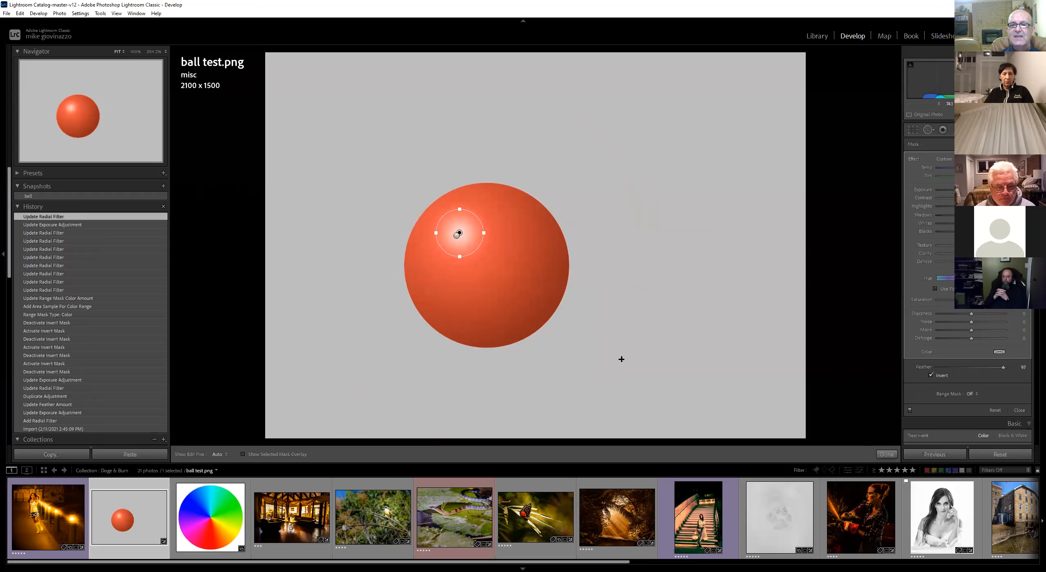
Widen the large radial filter and re-centre it on the ball's highlight
click(457, 236)
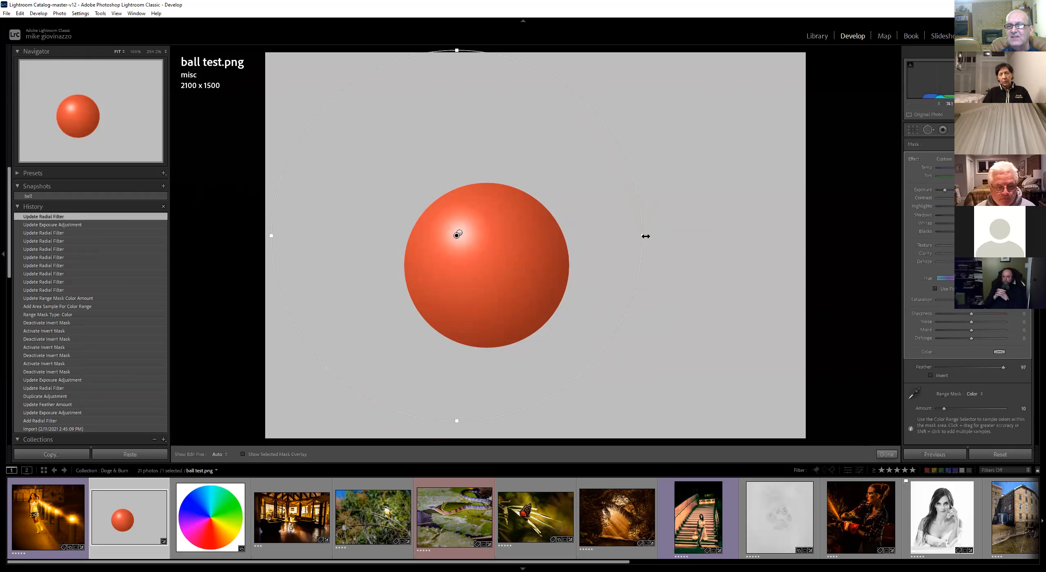
drag(628, 242, 650, 239)
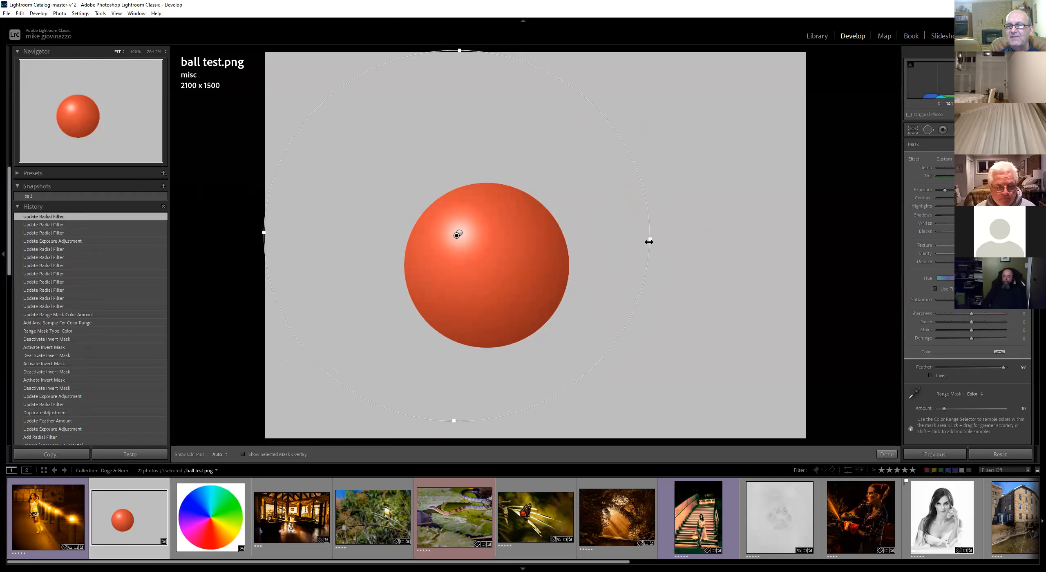
drag(636, 244, 652, 236)
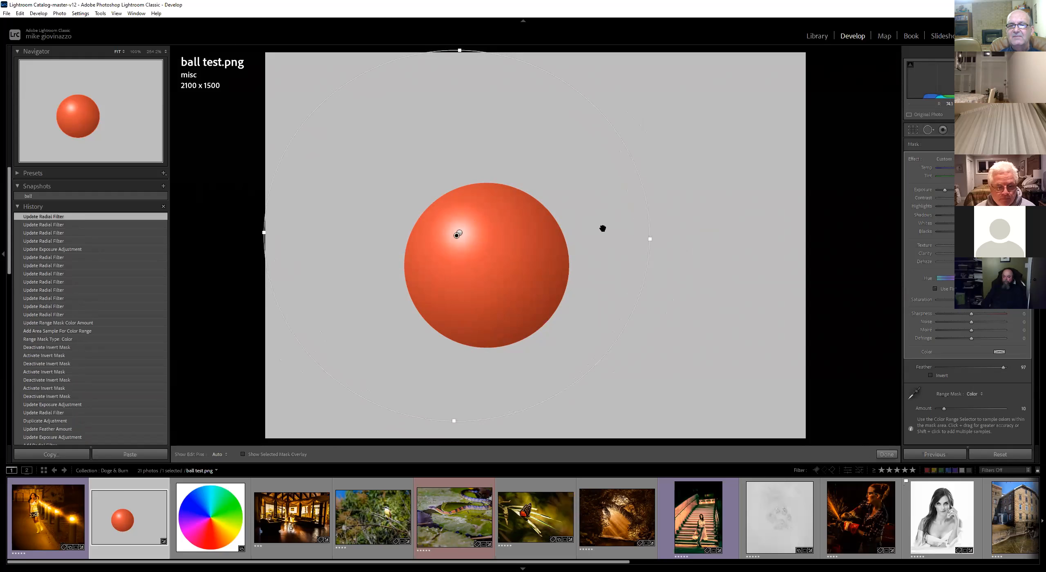
drag(458, 235, 458, 231)
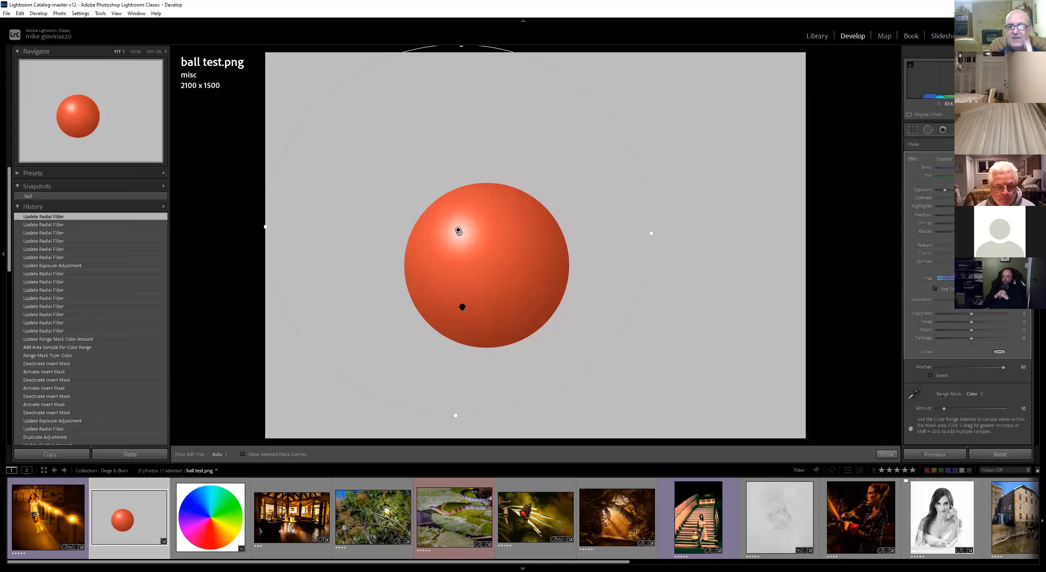
Move through the filmstrip to the mill photo MG-glass_4934.dng
key(Right)
key(Right)
key(Right)
key(Right)
key(Right)
key(Right)
key(Right)
key(Right)
key(Right)
key(Right)
key(Right)
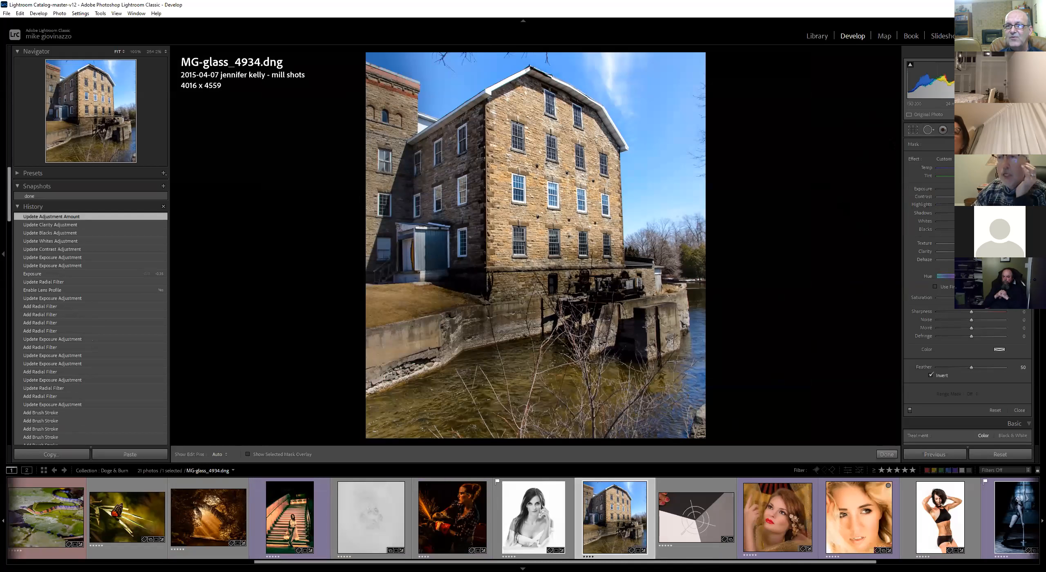
With the Adjustment Brush, reveal the edit pins and delete the brush adjustment on the trees at the right
key(k)
click(1002, 130)
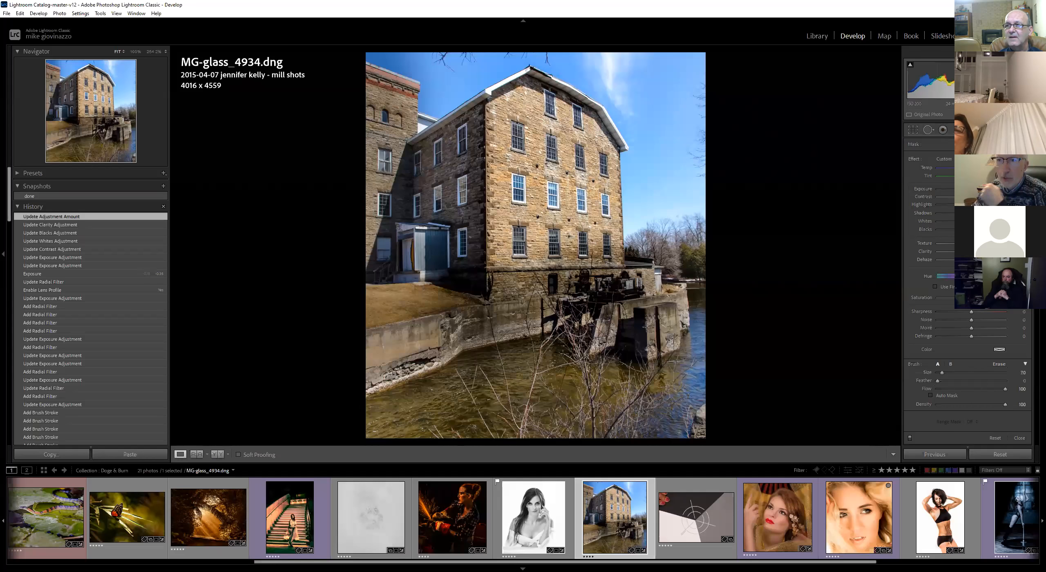
key(k)
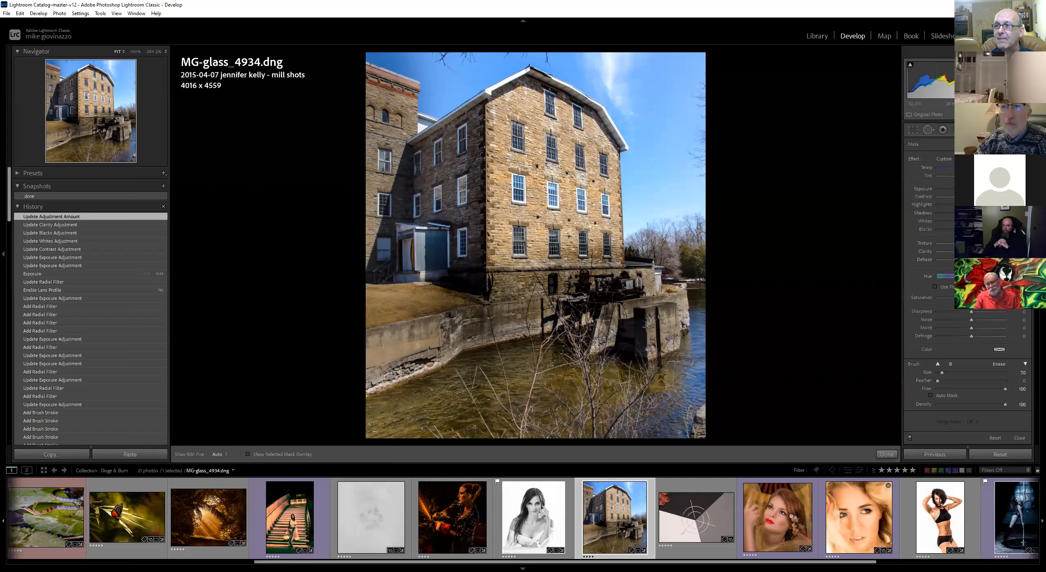
key(k)
key(k)
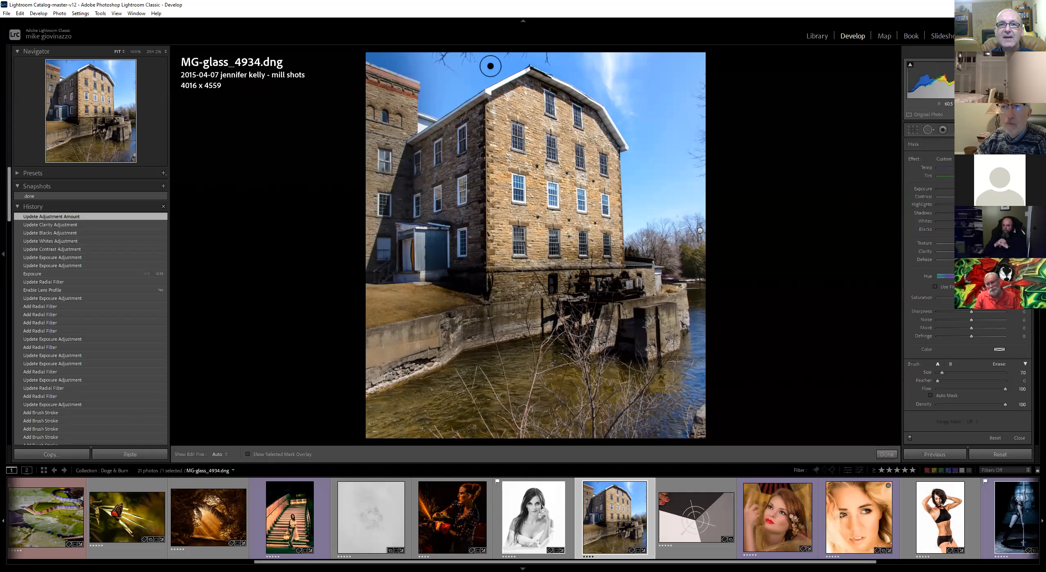
click(217, 455)
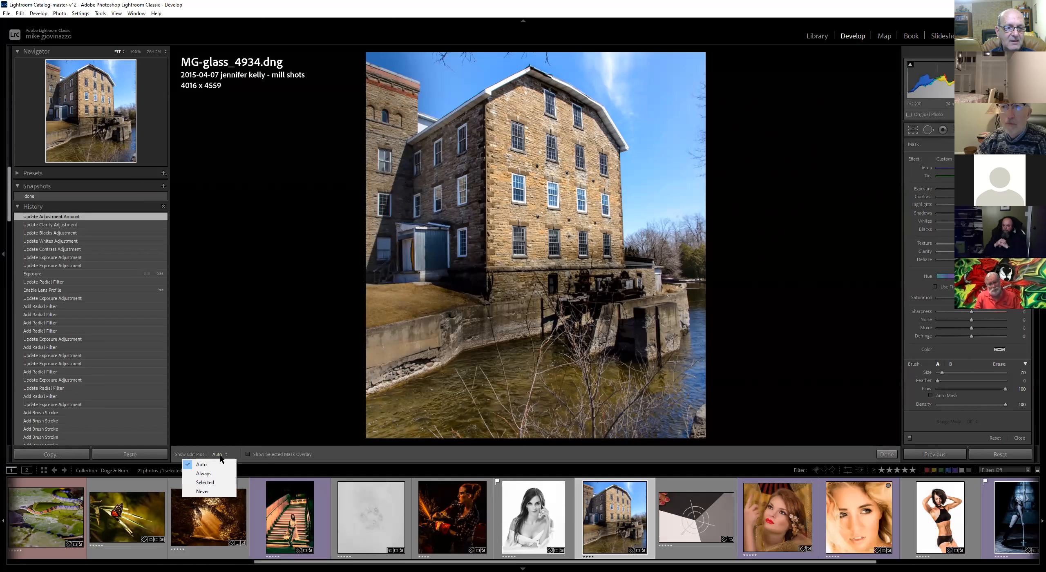
click(215, 471)
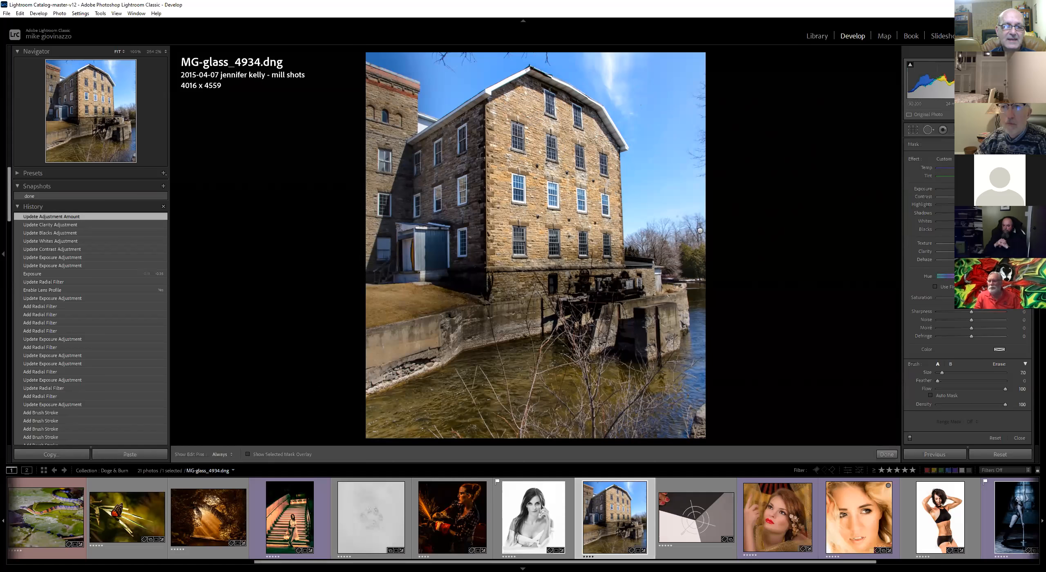
click(226, 455)
click(215, 463)
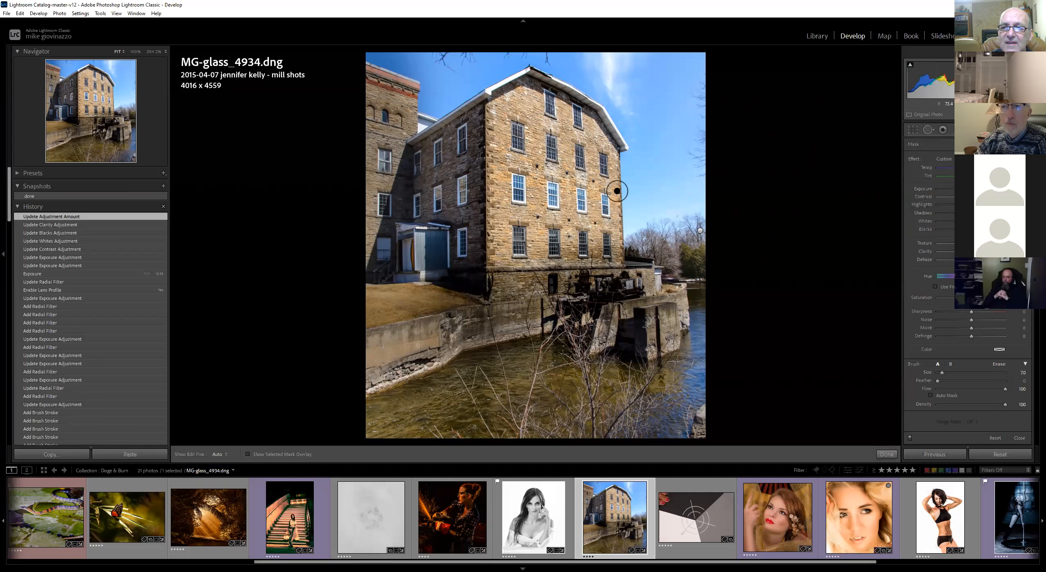
click(700, 231)
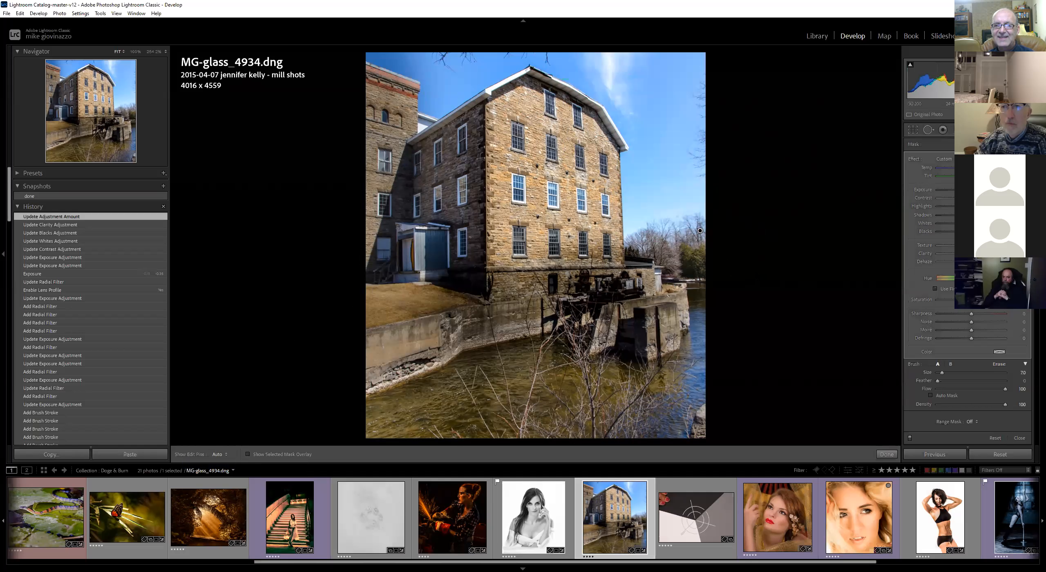
key(Delete)
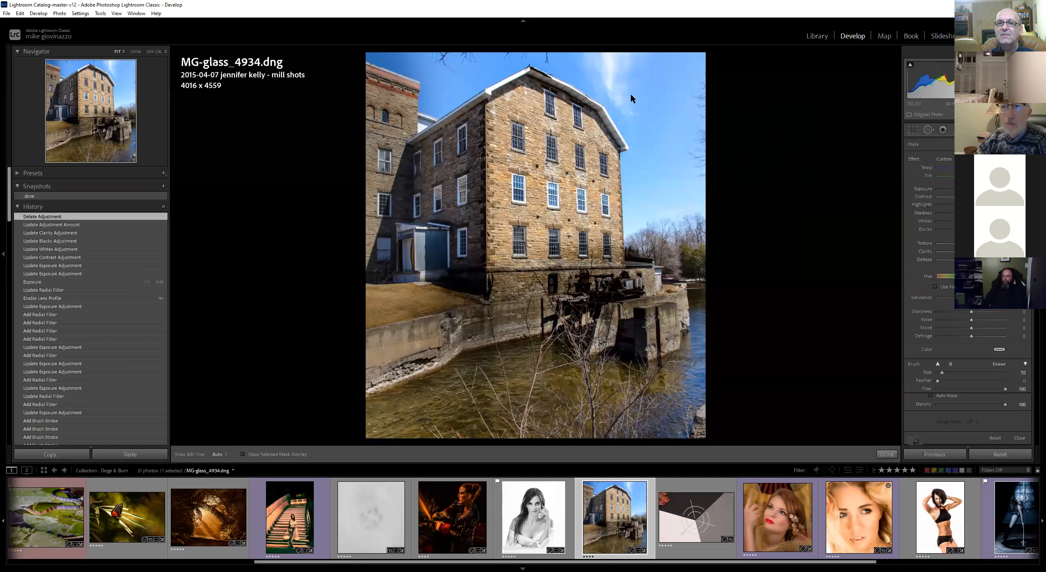
Draw a graduated filter from the sky down the building, set its range mask to Color, and sample the blue sky
key(m)
mouse_move(625, 85)
mouse_down()
mouse_move(557, 268)
mouse_move(568, 299)
mouse_up()
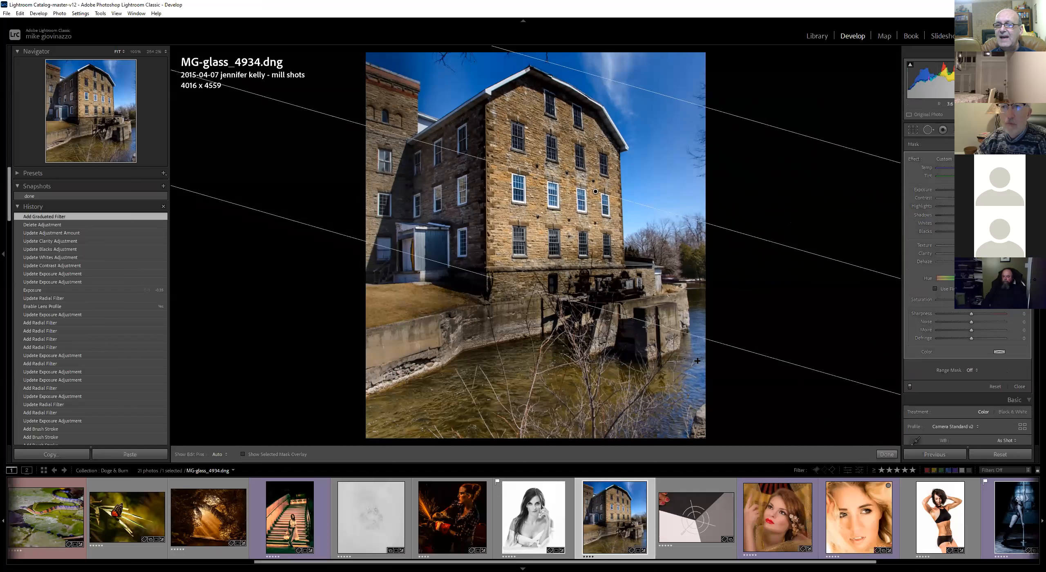
click(971, 370)
click(961, 389)
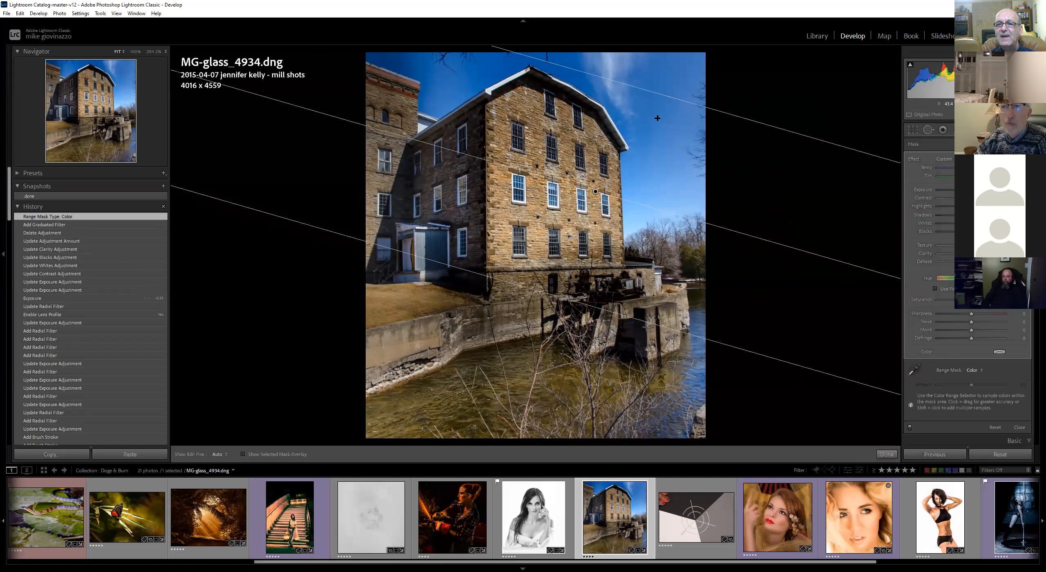
click(918, 369)
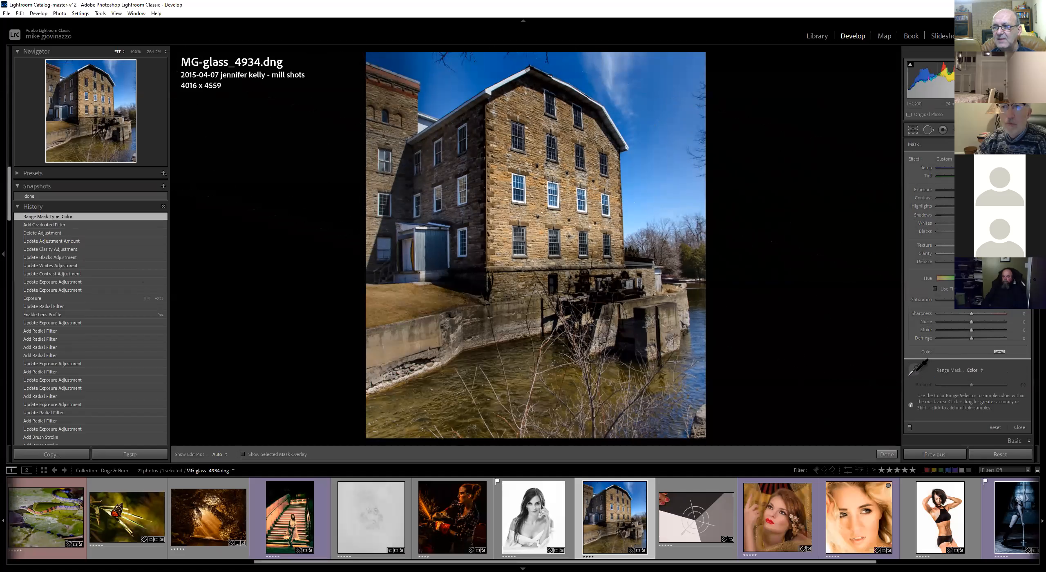
drag(647, 100, 672, 135)
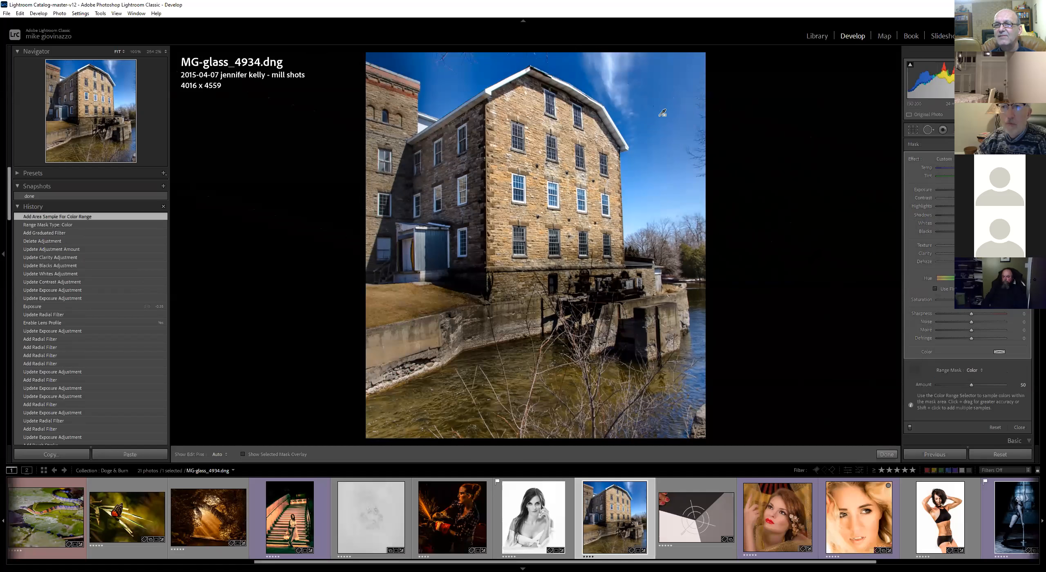
Toggle the mask overlay repeatedly to inspect the sky selection of the graduated filter
key(o)
key(o)
key(o)
key(o)
key(o)
key(o)
key(o)
key(o)
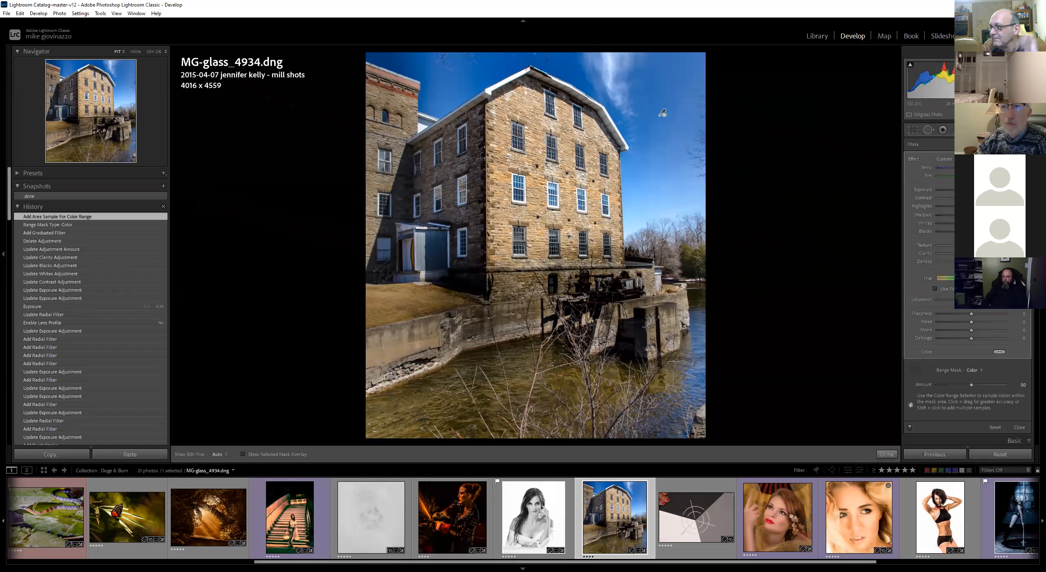
Lower the graduated filter's exposure, shift its hue, and show the mask overlay
mouse_move(972, 190)
mouse_down()
mouse_move(1004, 190)
mouse_move(955, 190)
mouse_up()
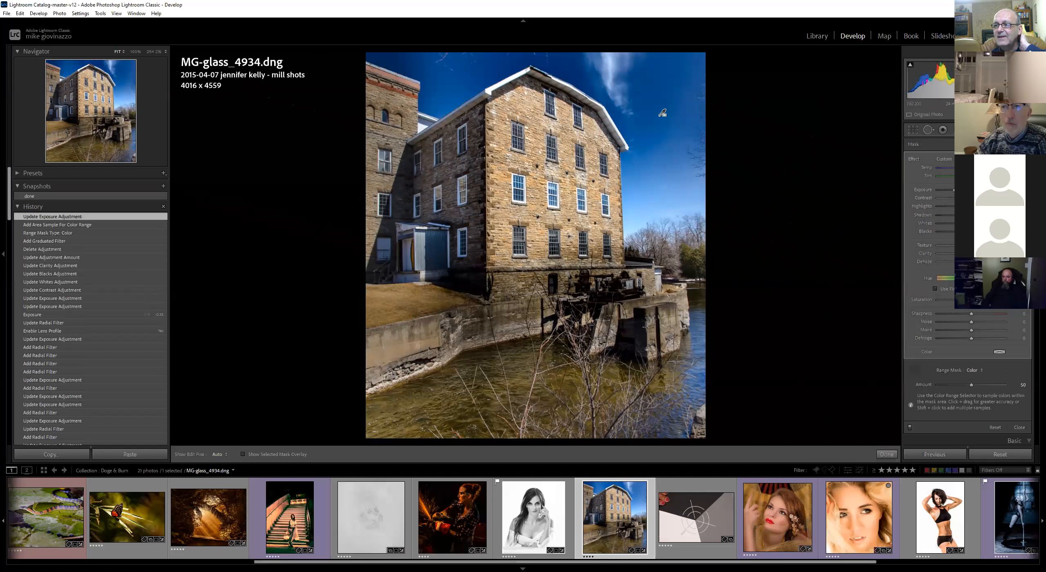
drag(971, 278, 991, 278)
key(o)
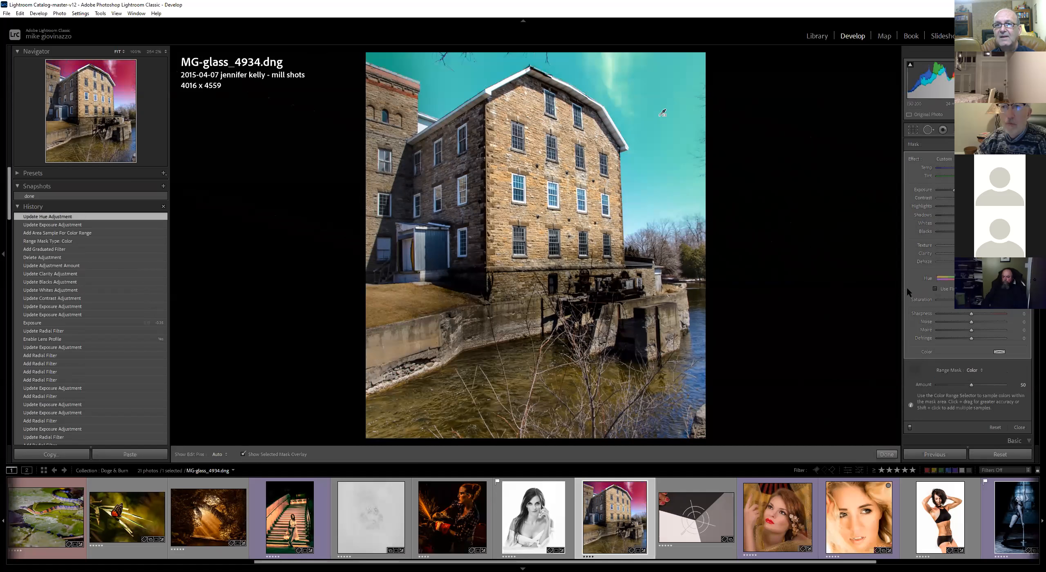
Reset the graduated filter's hue and adjust its saturation and clarity with the mask overlay hidden
key(o)
double_click(991, 278)
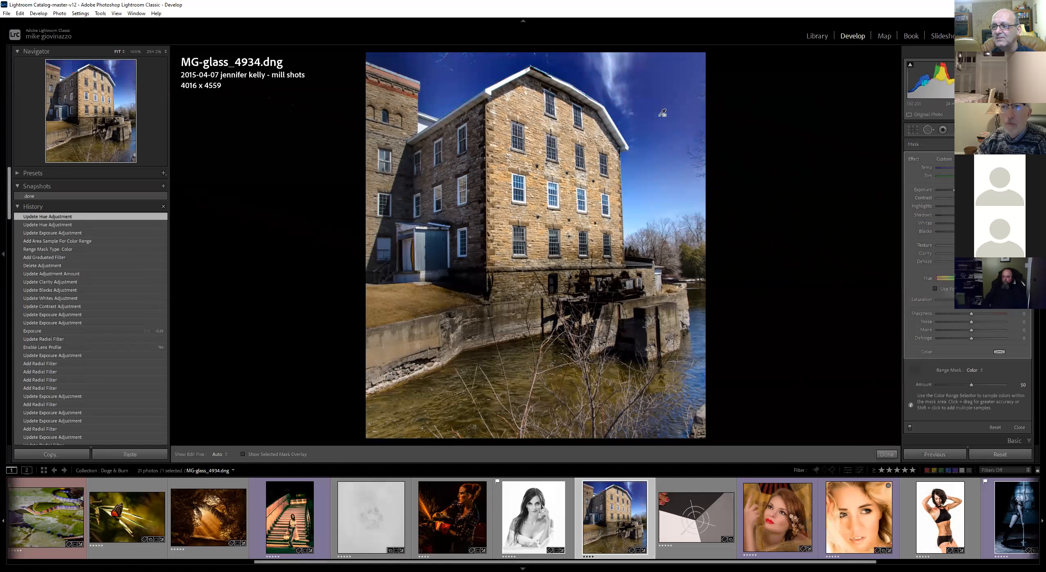
drag(949, 301, 948, 302)
drag(972, 253, 983, 254)
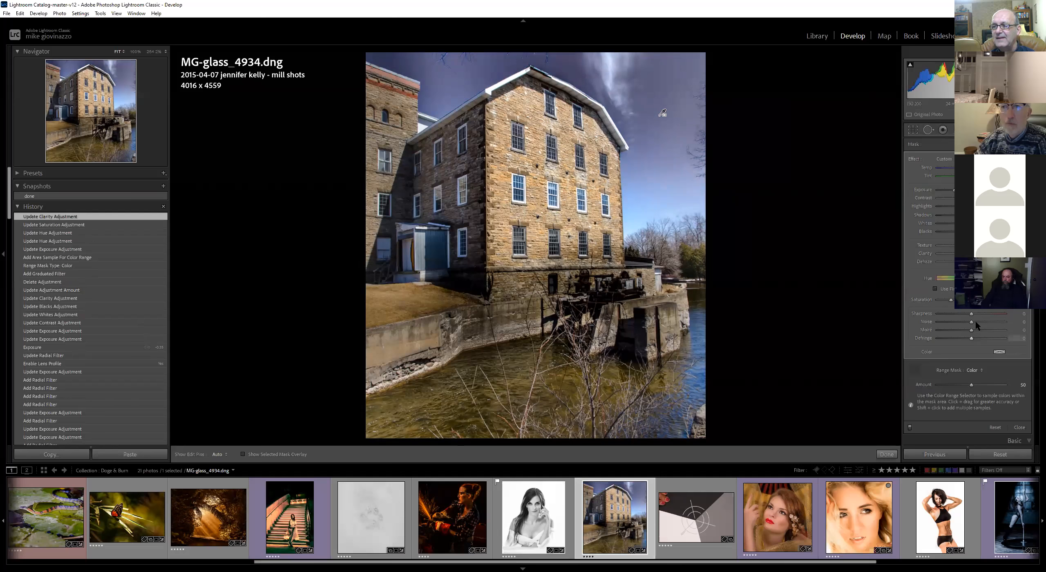
Pick a blue tint color for the graduated filter and move the filter lower down the building
click(999, 352)
drag(916, 353, 911, 349)
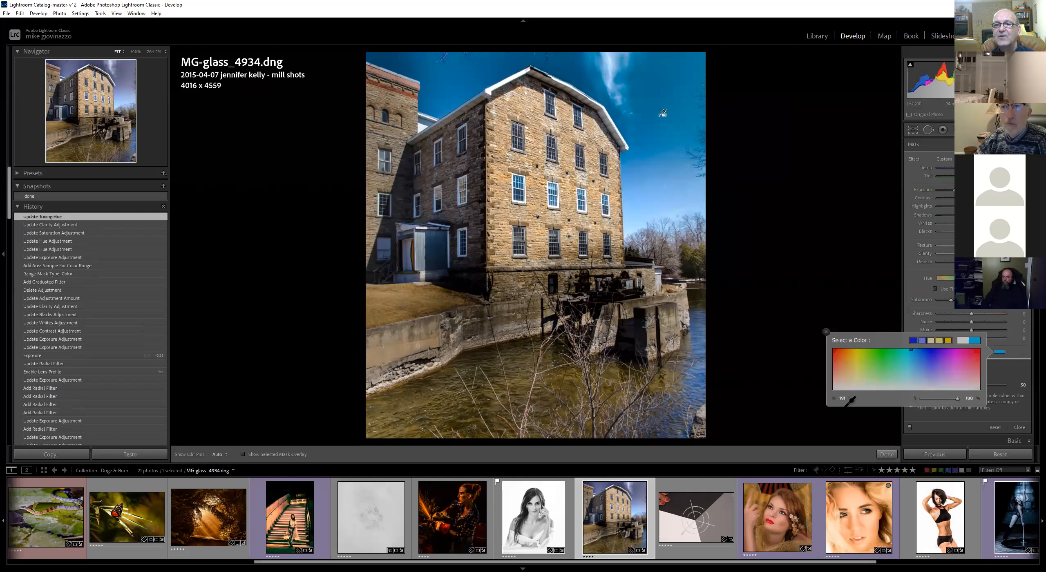
click(826, 332)
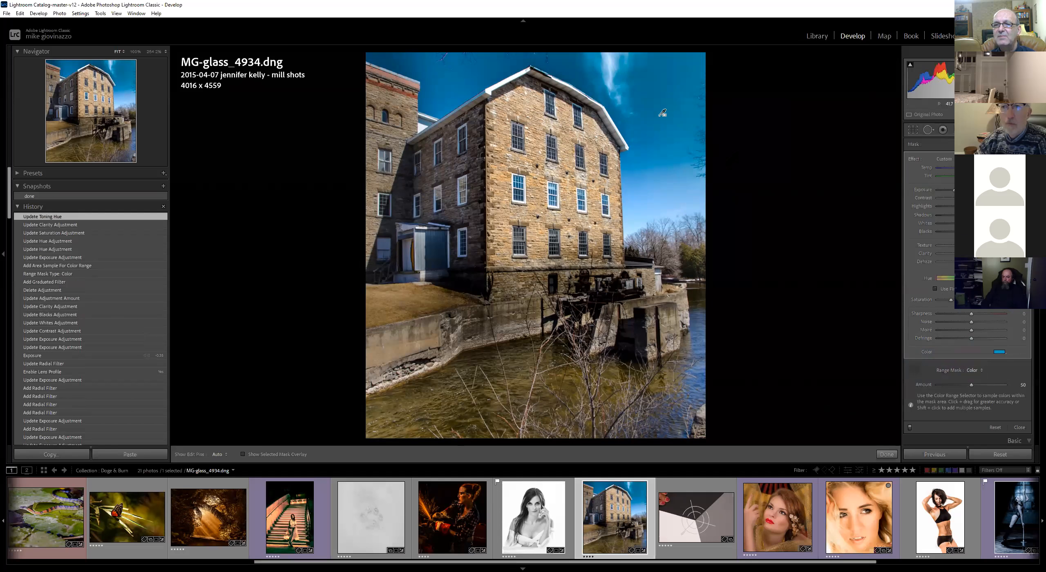
click(916, 369)
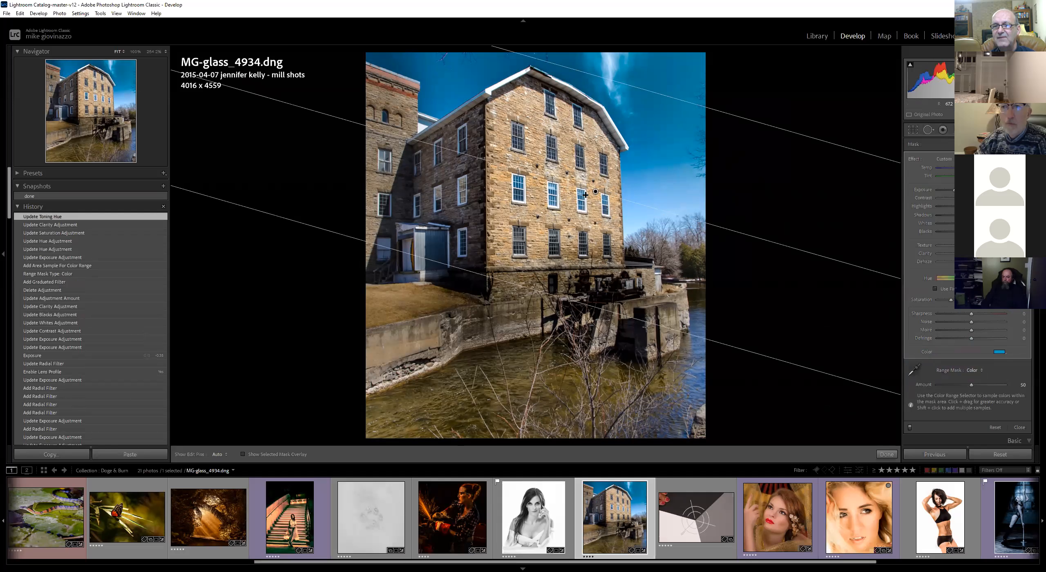
drag(593, 192, 570, 292)
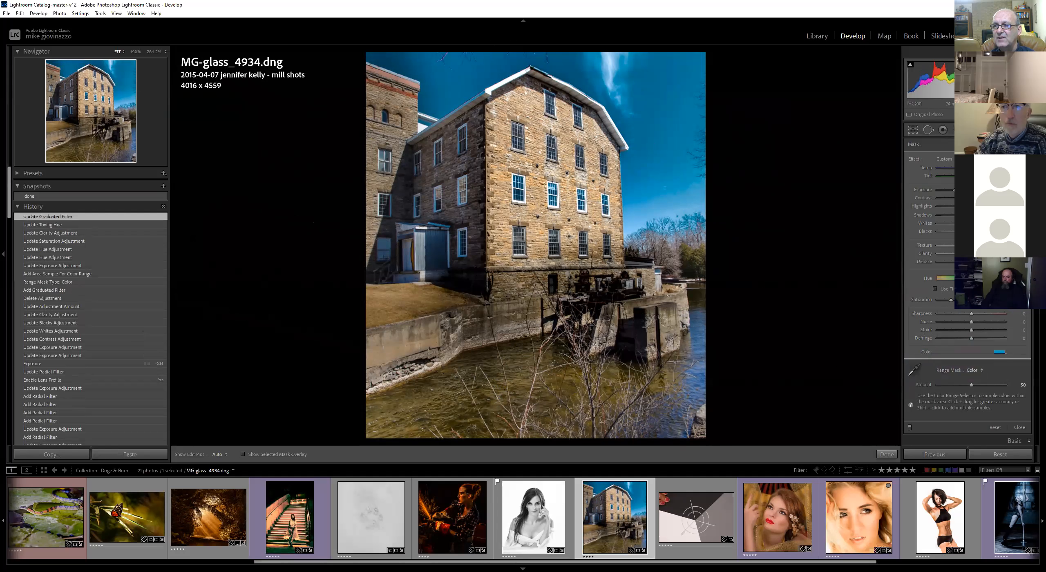
Switch the graduated filter to its brush in erase mode and erase the effect across the water at the bottom
key(shift+t)
key(alt)
key(h)
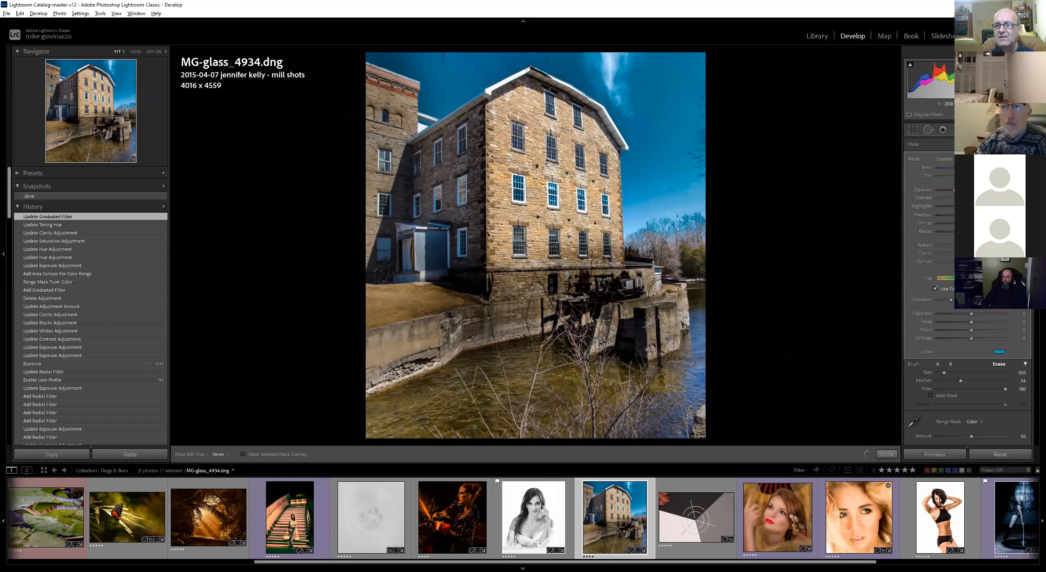
mouse_move(394, 385)
mouse_down()
mouse_move(701, 441)
mouse_move(727, 434)
mouse_up()
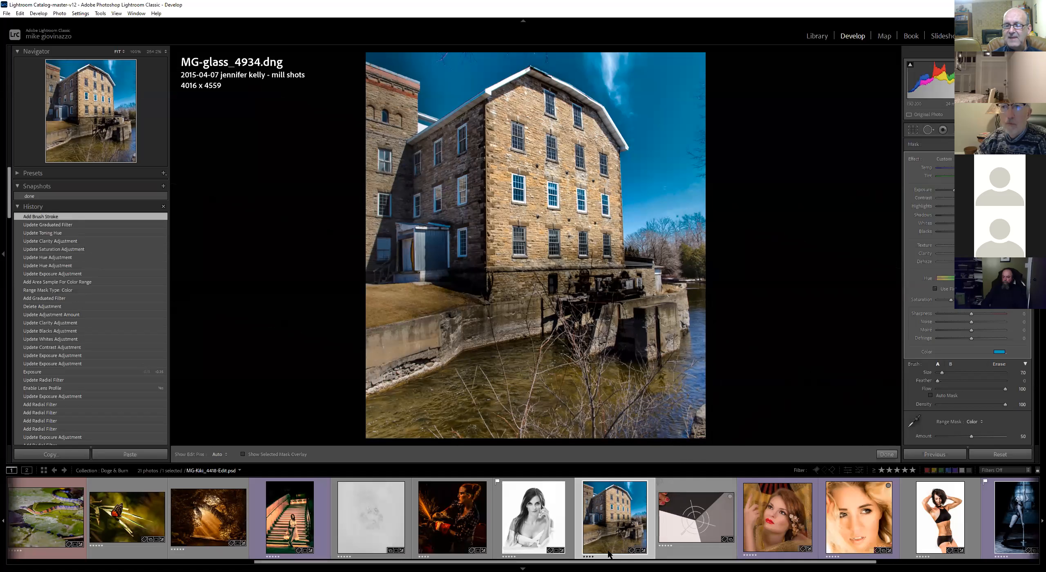
Open the PrintTarget.tif image and draw a graduated filter horizontally across the whole target
scroll(613, 518, down, 3)
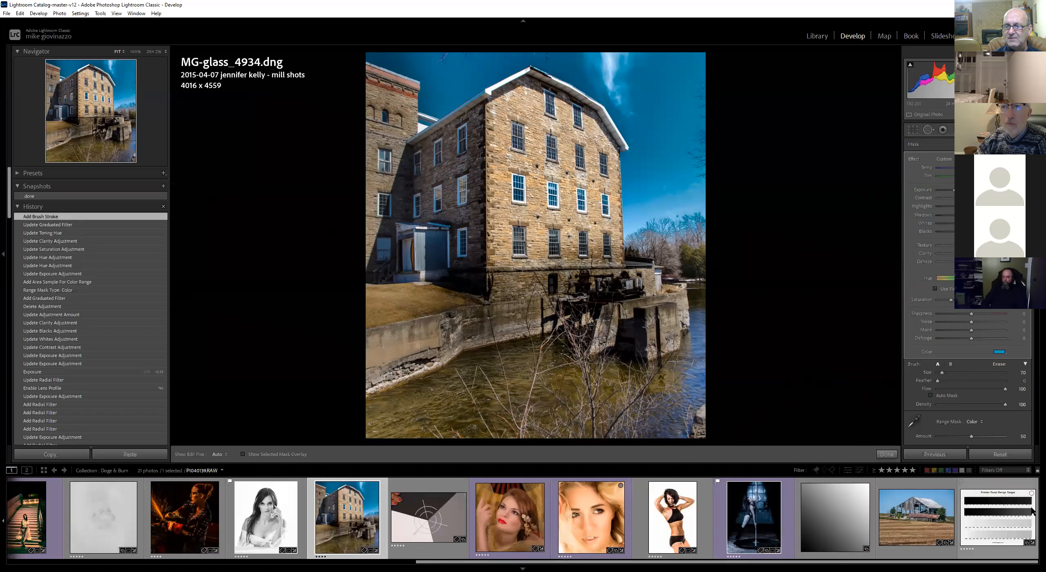
click(998, 517)
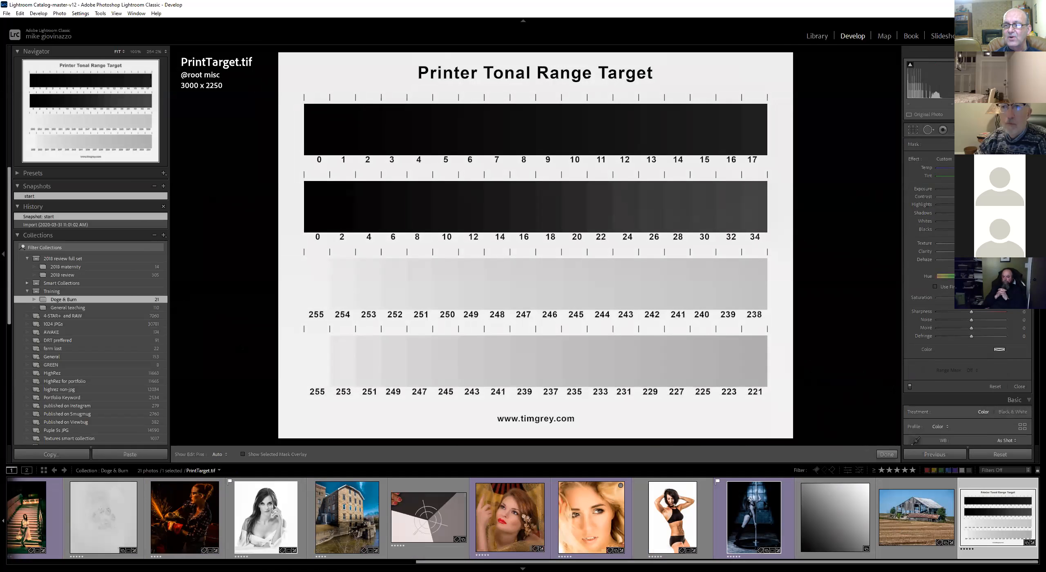
click(958, 129)
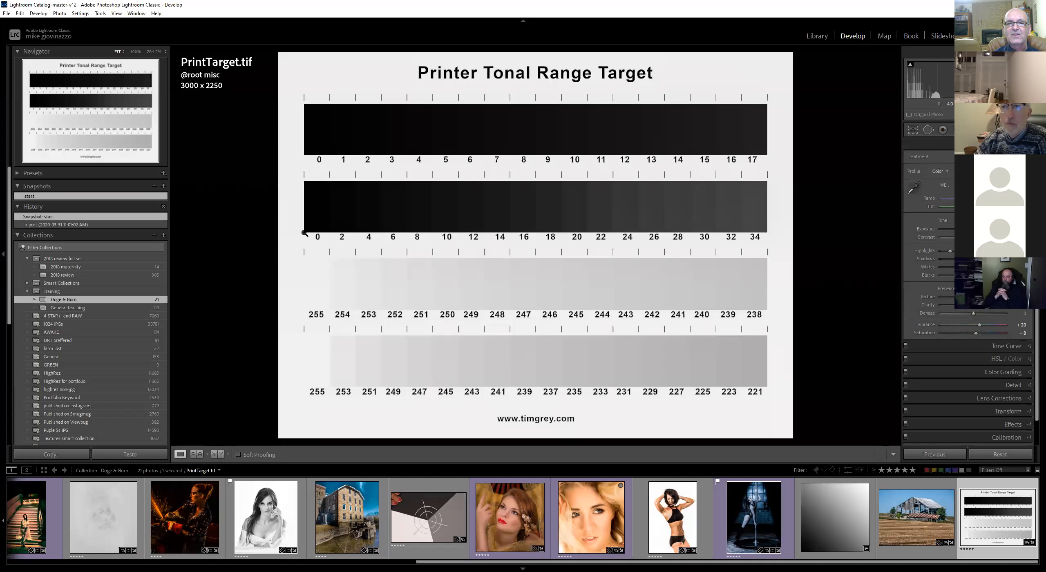
click(959, 129)
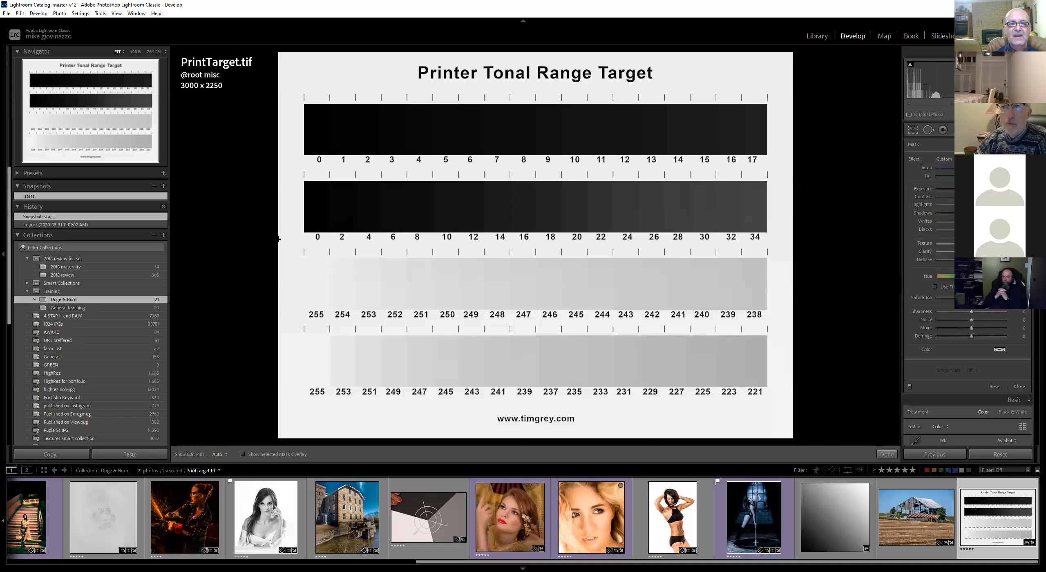
drag(283, 240, 794, 232)
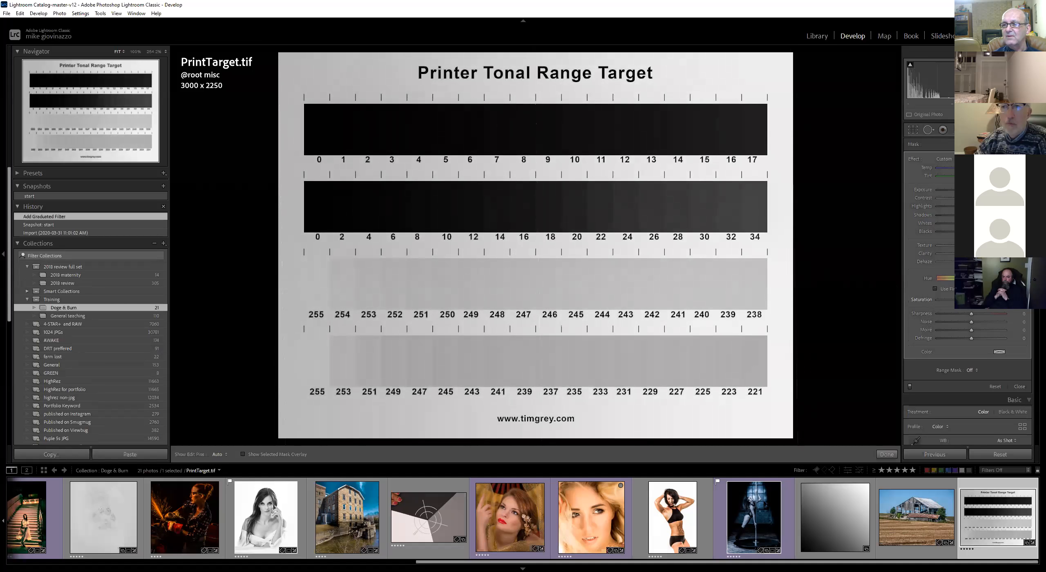
Darken the graduated filter's exposure and tone sliders and set its range mask to Luminance
drag(963, 190, 904, 221)
drag(971, 224, 899, 234)
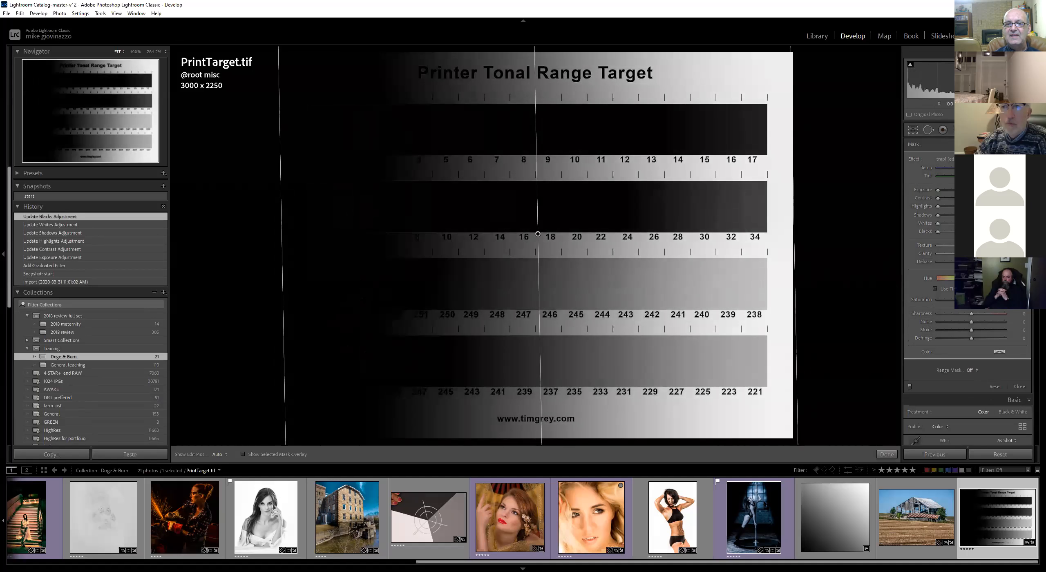
click(971, 370)
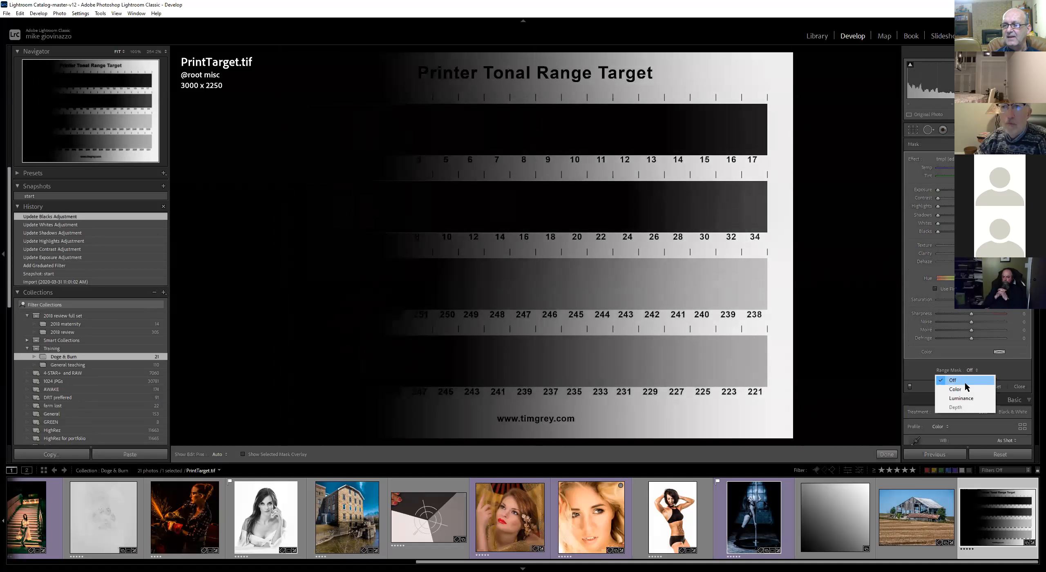
click(964, 398)
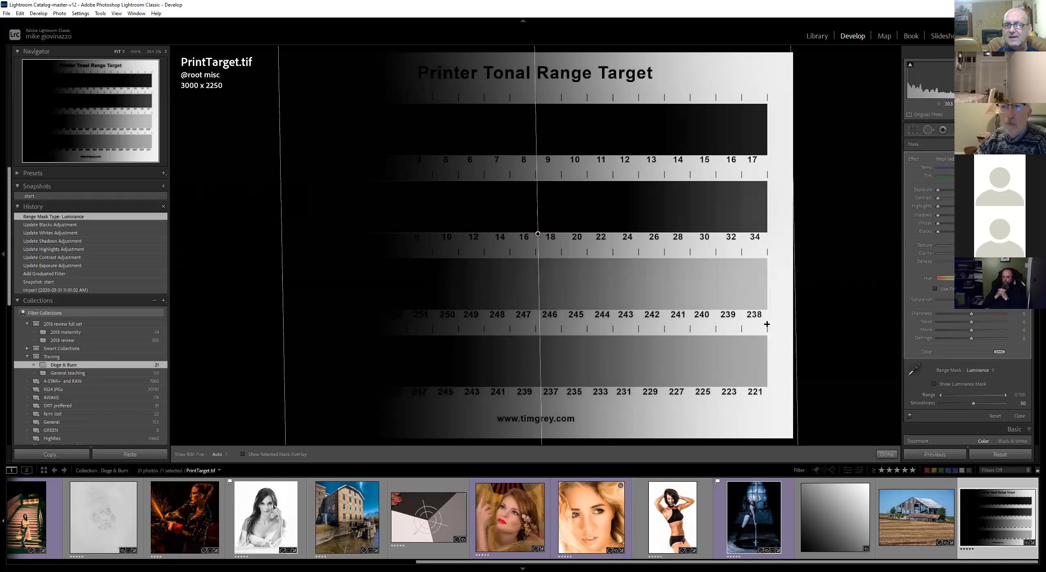
Sample the light gray patches with the luminance eyedropper and widen the luminance range to 86/100
click(914, 370)
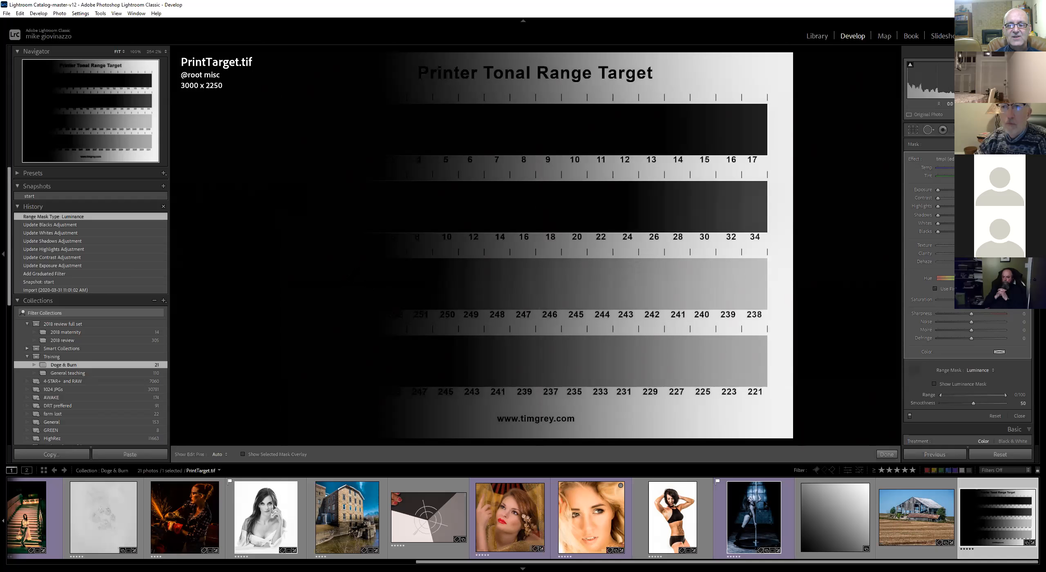
click(352, 275)
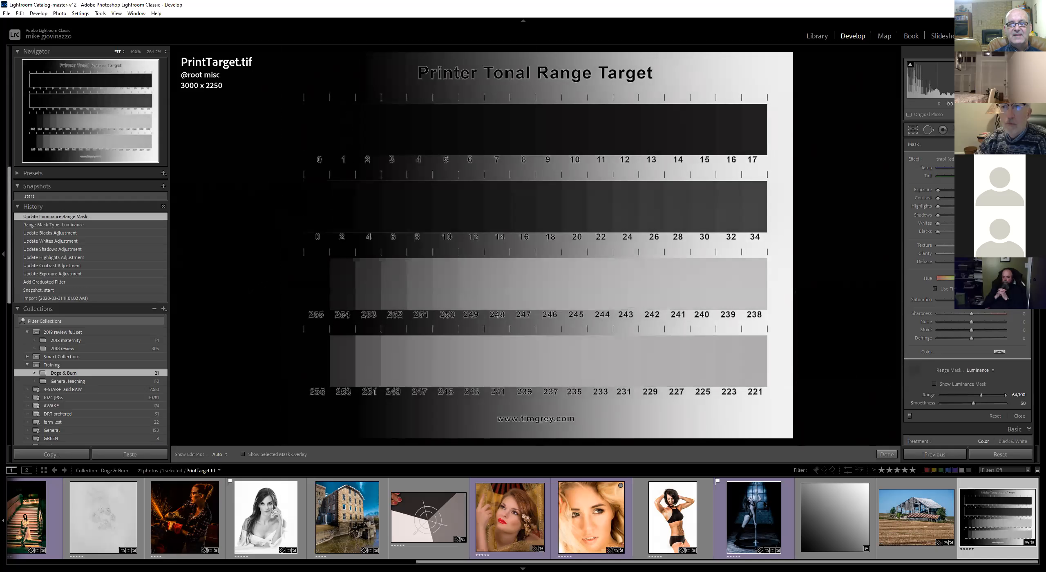
click(351, 280)
click(339, 285)
click(341, 284)
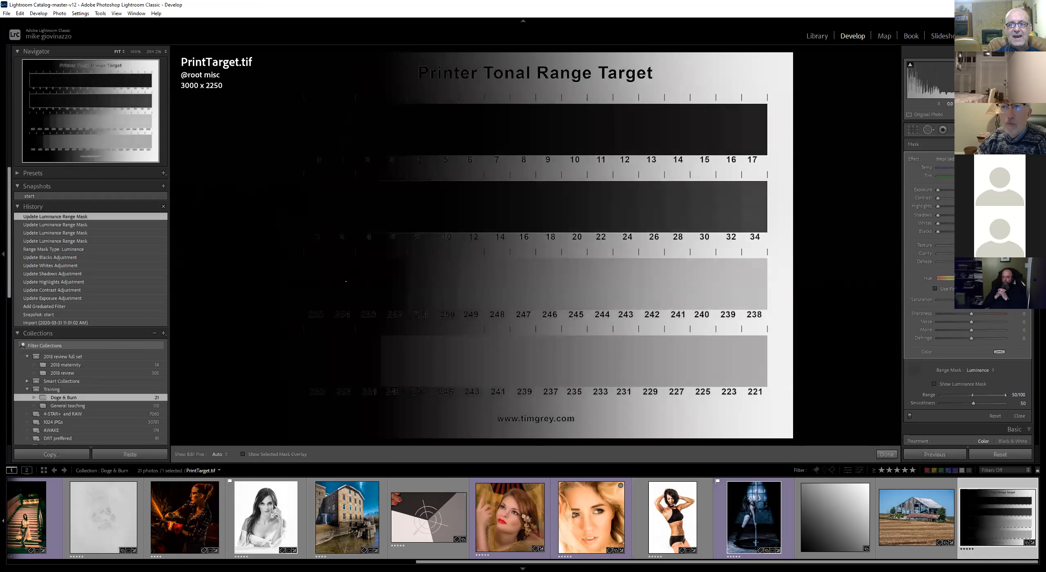
click(387, 278)
click(368, 282)
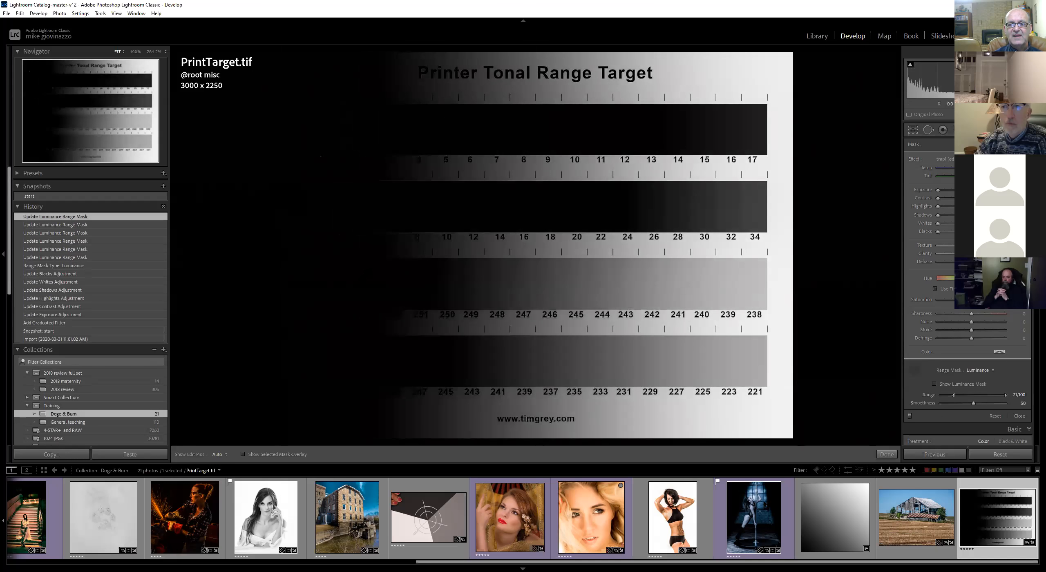
click(339, 285)
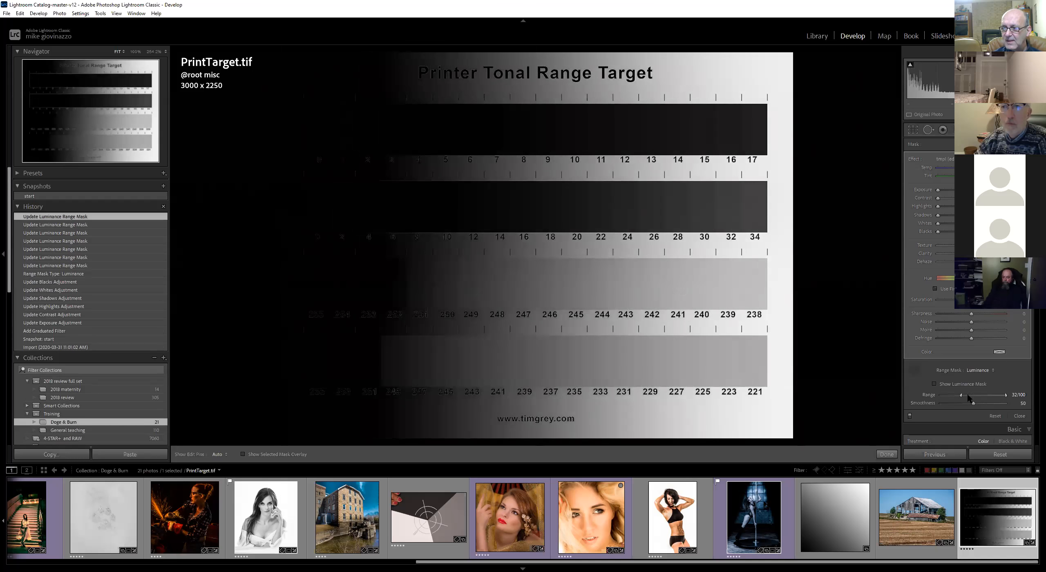
drag(991, 393, 999, 391)
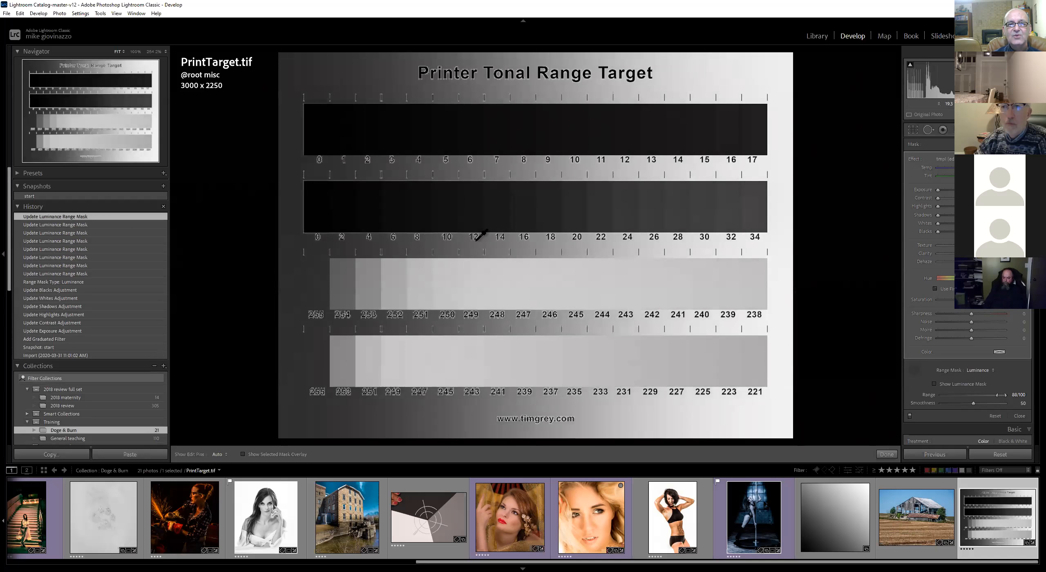
Move the graduated filter's pin to the right and delete the graduated filter
click(919, 369)
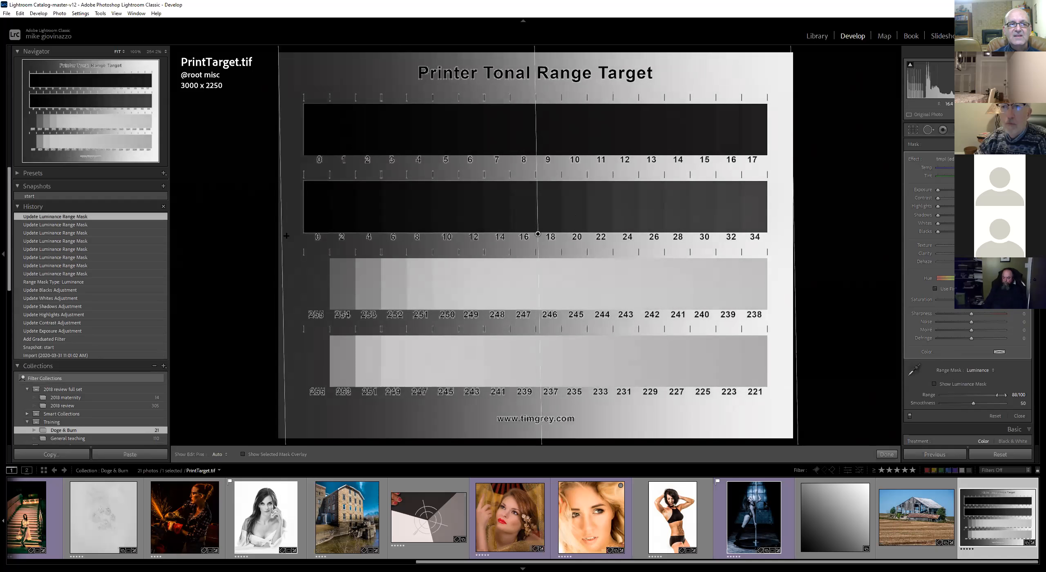
drag(538, 234, 722, 247)
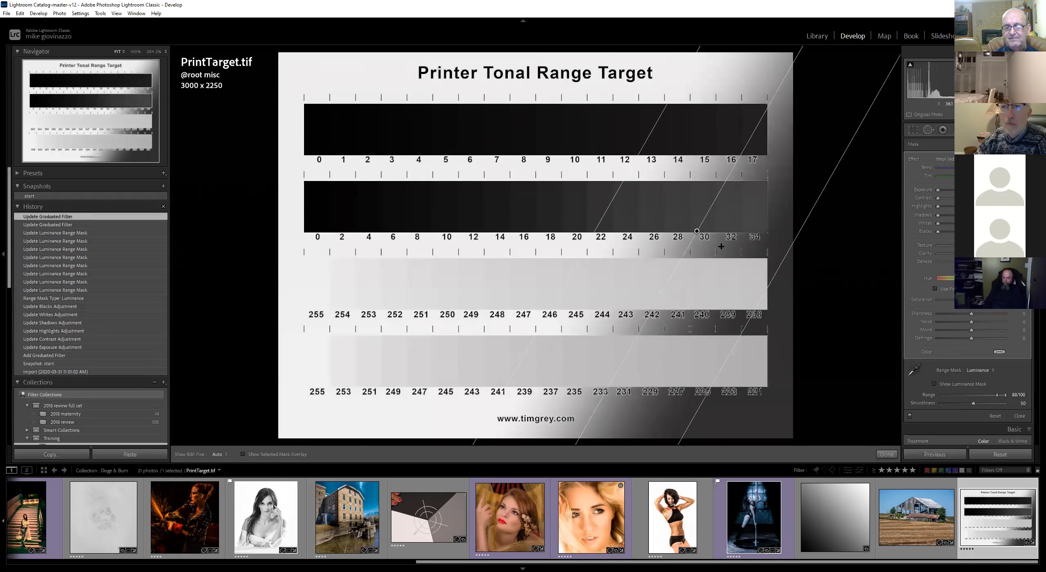
key(Delete)
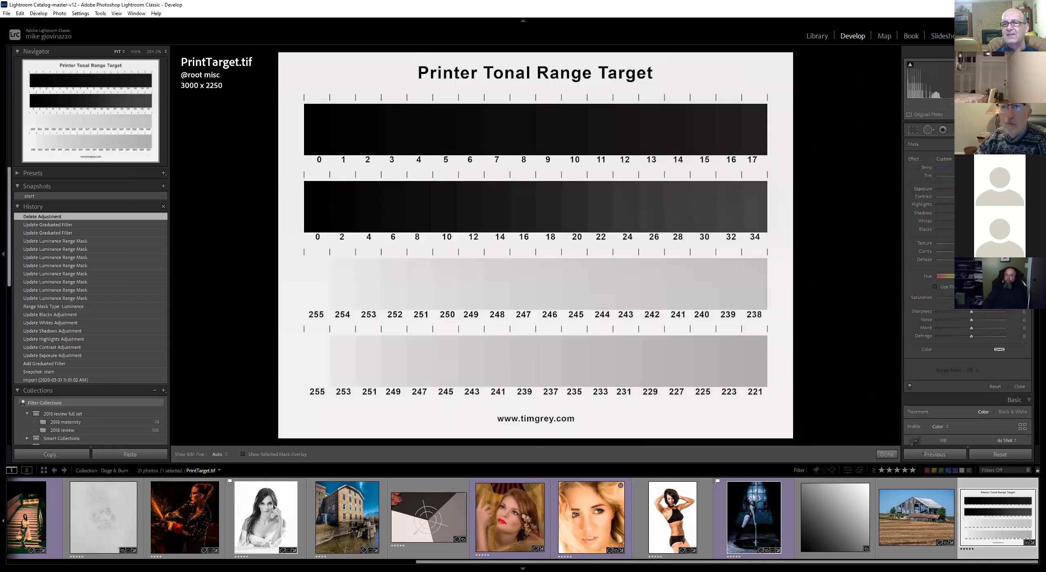
Lower the image's overall Exposure, then reset it to its default
scroll(1010, 376, down, 3)
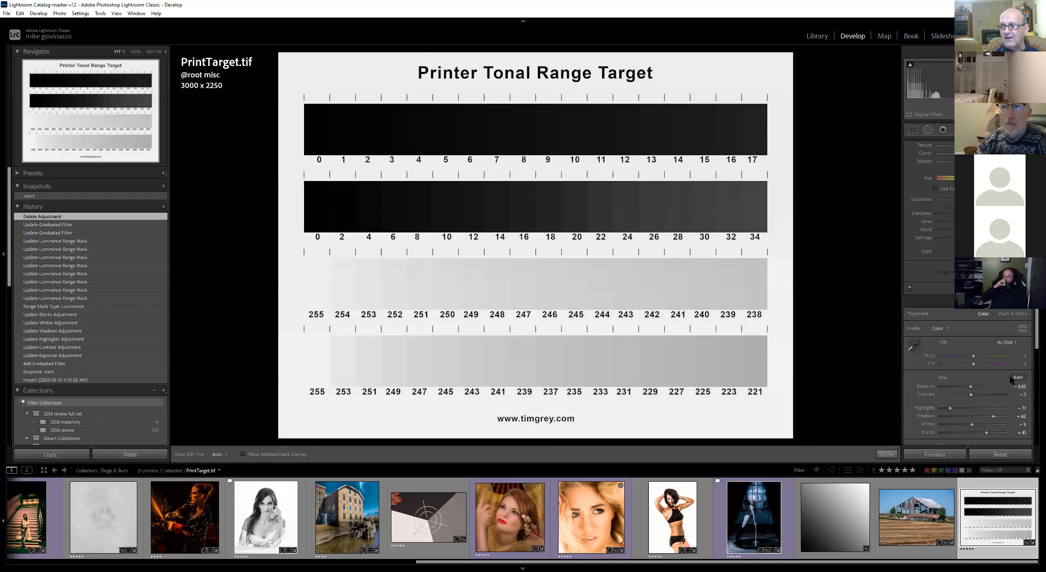
drag(971, 387, 956, 387)
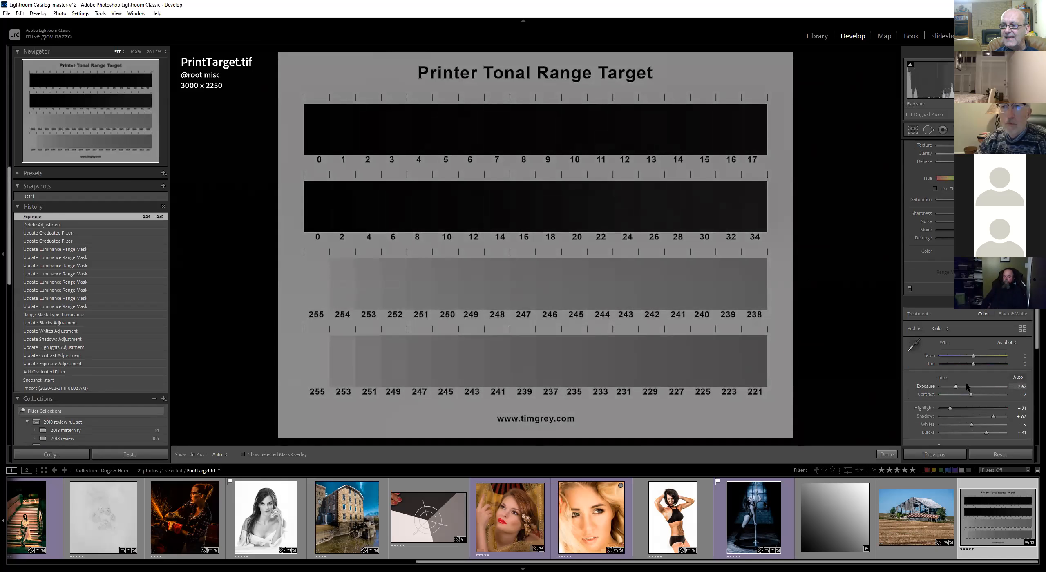
double_click(927, 387)
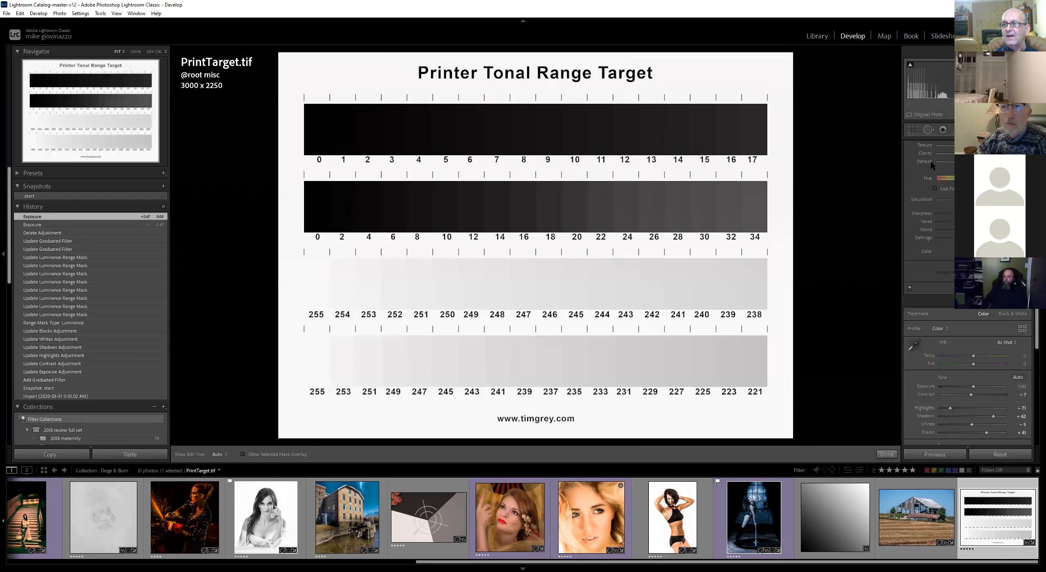
Draw a graduated filter just beyond the target's right edge so it covers everything, and raise its exposure
key(m)
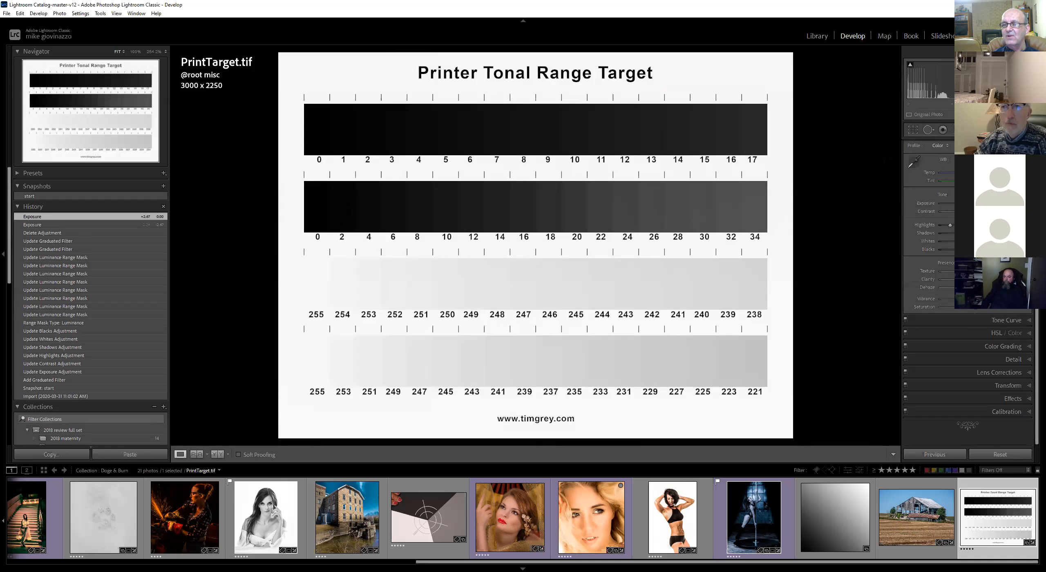
key(m)
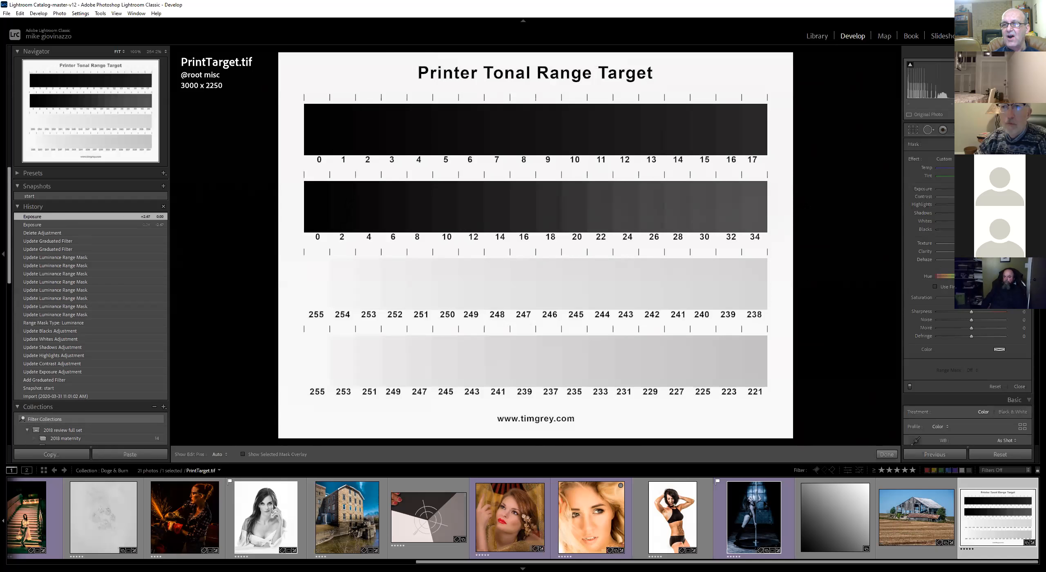
drag(811, 207, 838, 207)
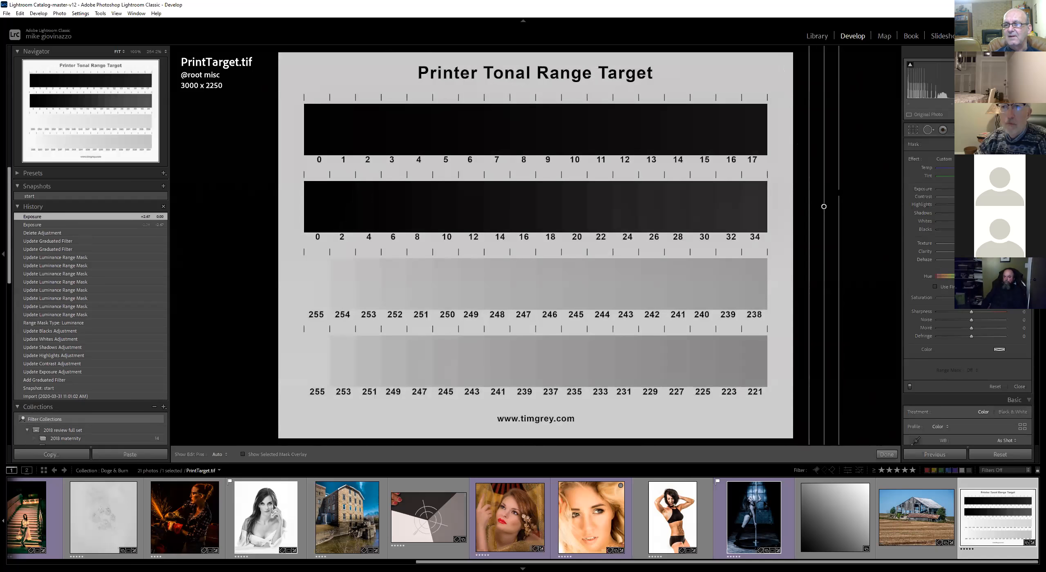
drag(961, 190, 1000, 192)
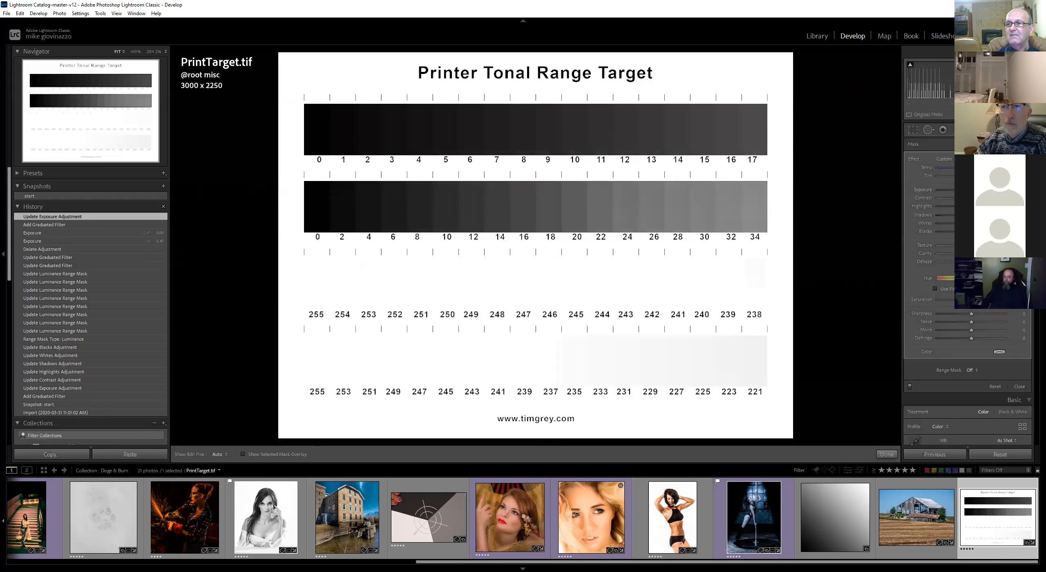
Switch the filter to brush mode and erase the brightening in several strokes across the gray patches
click(1019, 144)
drag(536, 204, 516, 212)
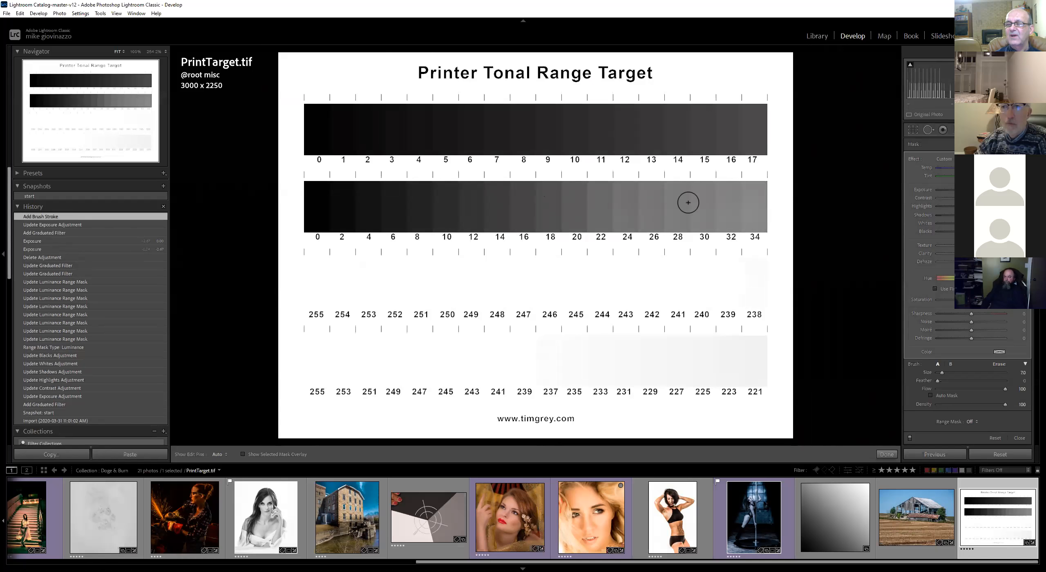
key(alt)
mouse_move(505, 190)
mouse_down()
mouse_move(458, 191)
mouse_move(539, 251)
mouse_up()
mouse_move(394, 119)
mouse_down()
mouse_move(362, 150)
mouse_move(377, 108)
mouse_move(432, 149)
mouse_up()
drag(473, 298, 413, 290)
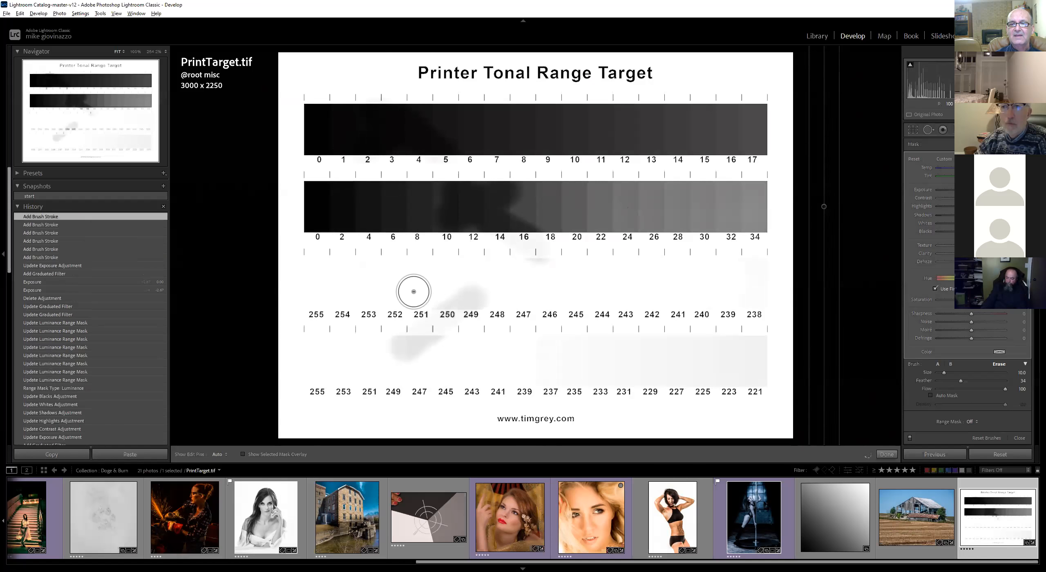
drag(395, 339, 505, 364)
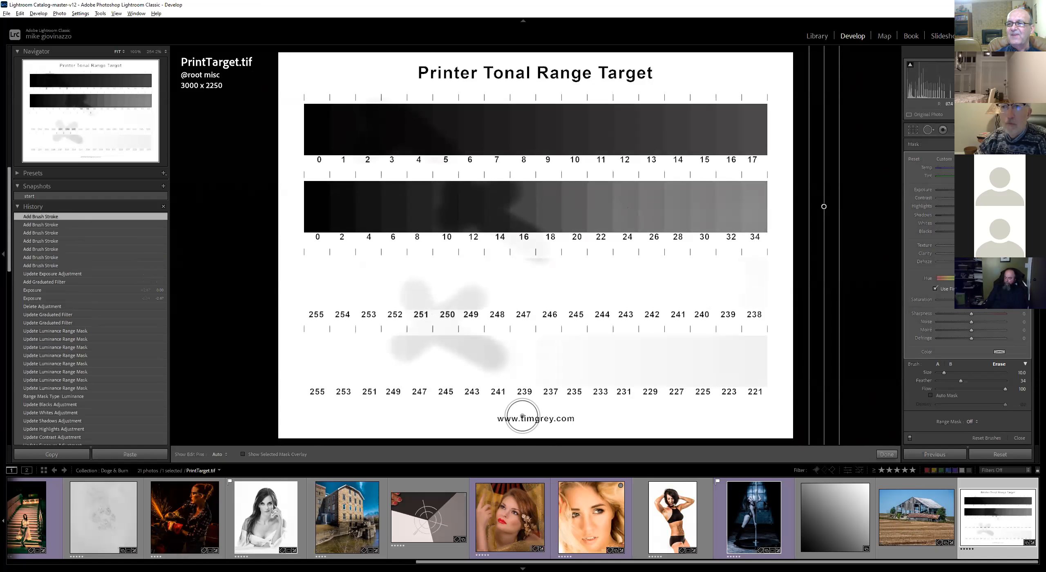
Undo the latest feather and exposure tweaks along with the brush erase strokes, back to the plain graduated filter
drag(962, 380, 992, 381)
drag(986, 190, 1006, 190)
key(ctrl+z)
key(ctrl+z)
key(ctrl+z)
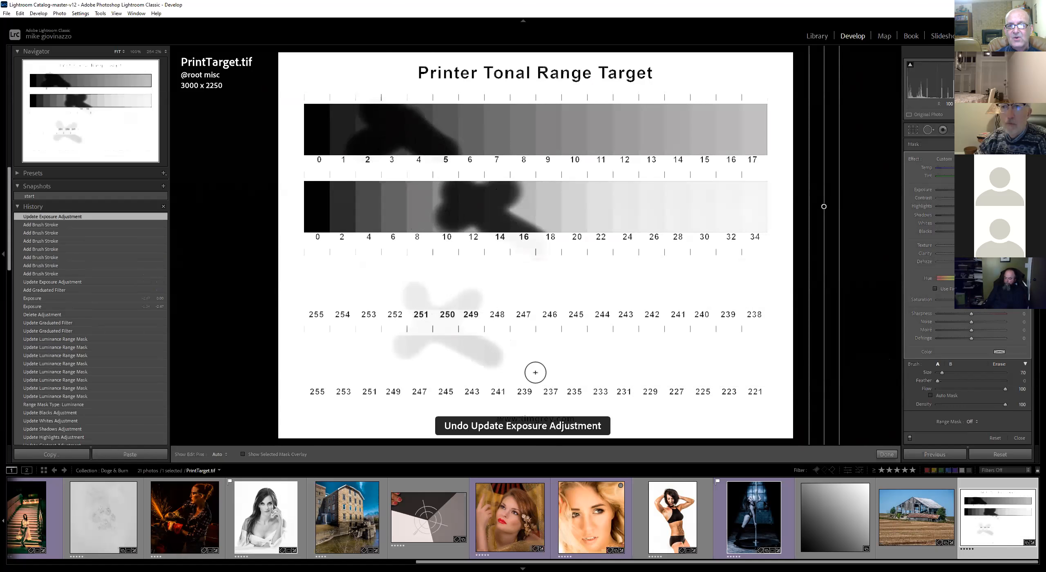
key(ctrl+z)
key(ctrl+z)
key(ctrl+z)
key(ctrl+z)
key(ctrl+z)
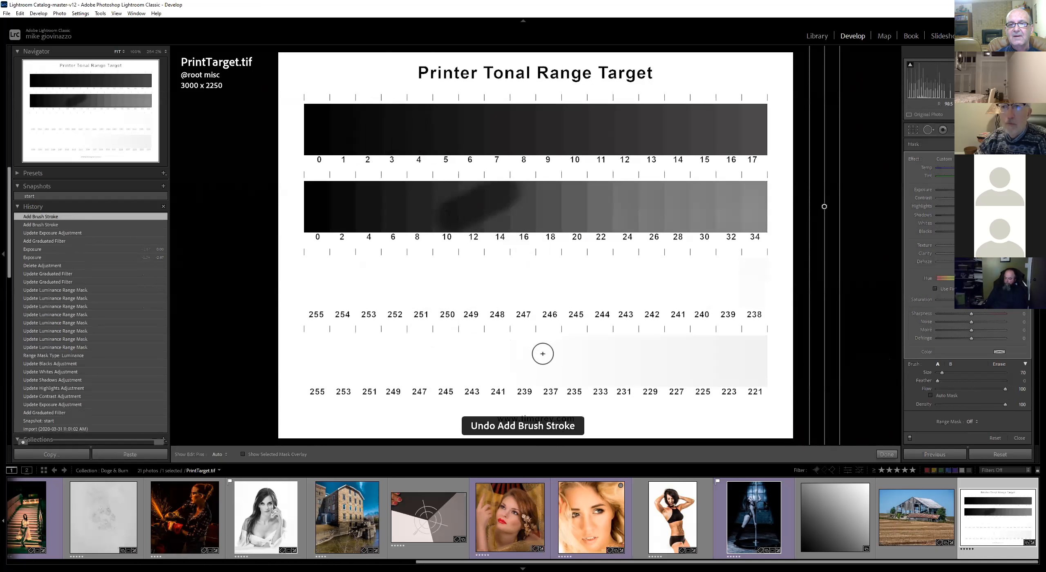
key(ctrl+z)
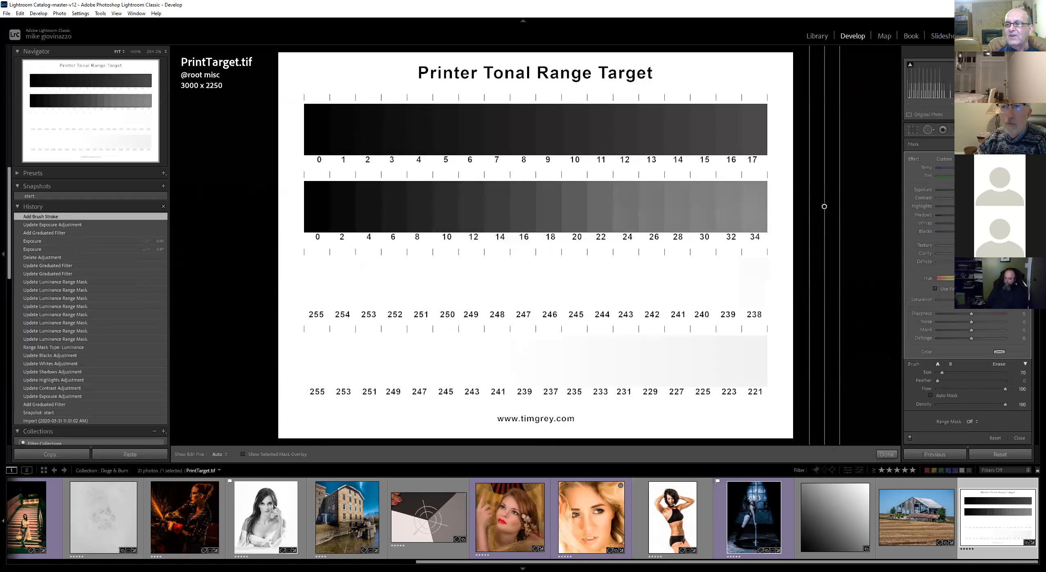
Set the graduated filter's range mask to Luminance and raise its exposure
click(971, 422)
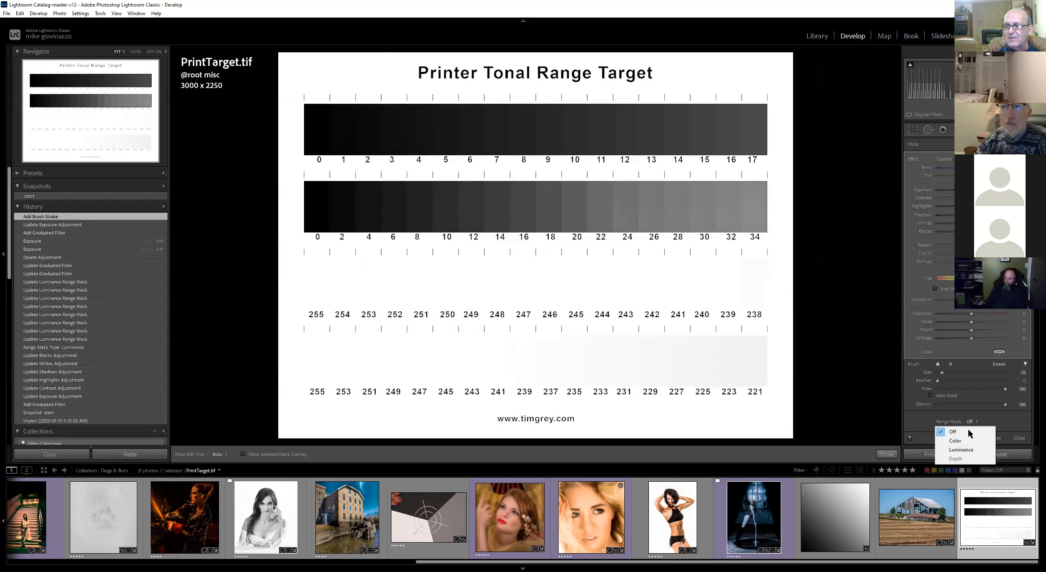
click(966, 451)
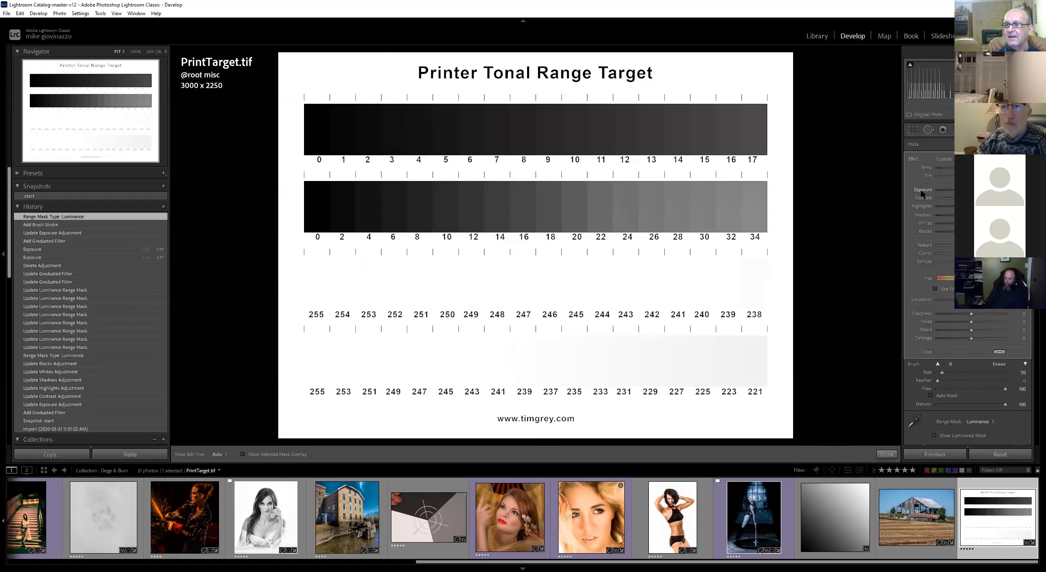
drag(988, 190, 1006, 190)
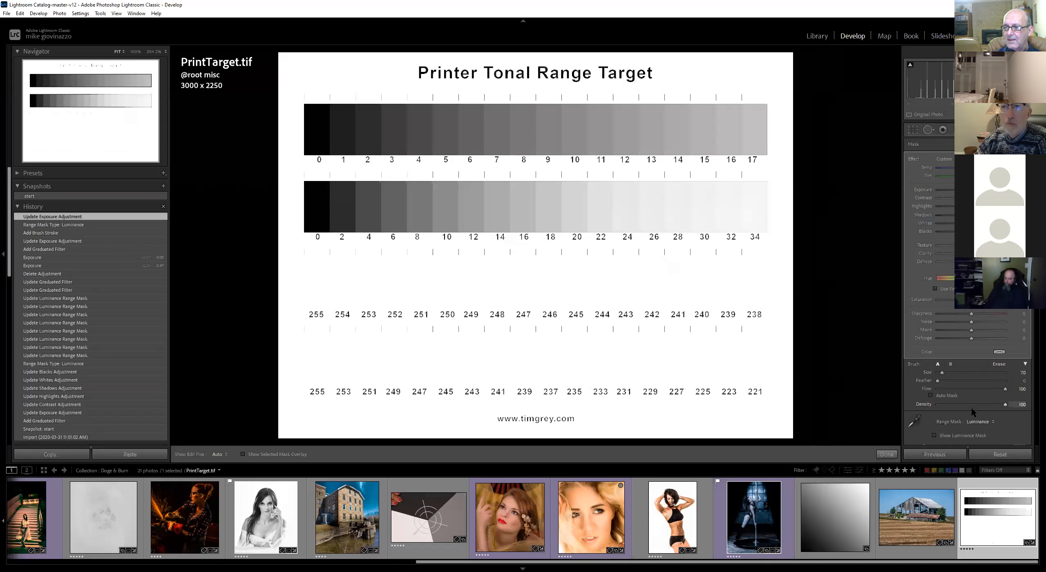
Widen the luminance range mask to 95/100 and adjust its range and smoothness sliders
scroll(967, 428, down, 3)
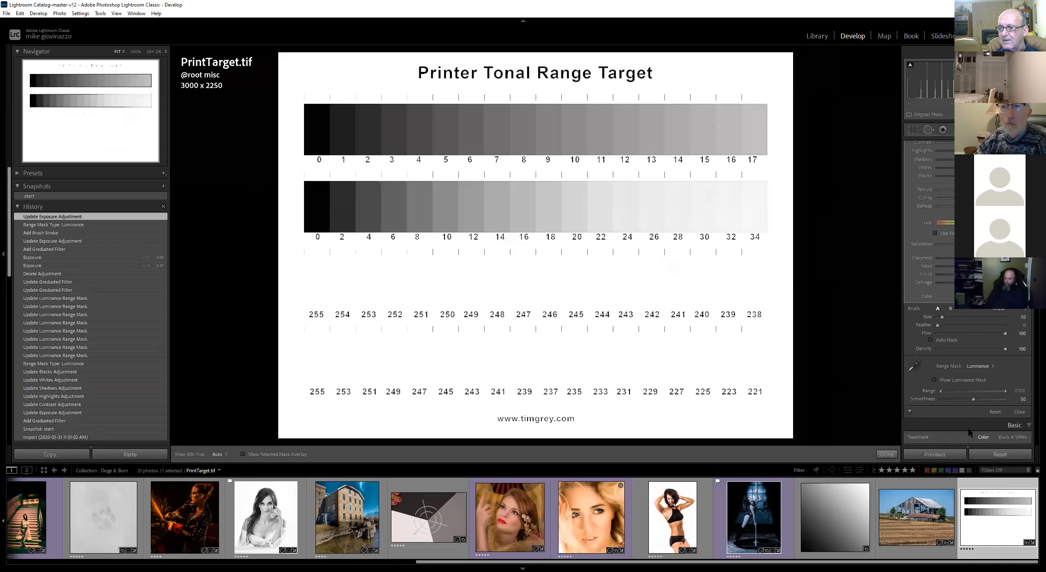
drag(941, 390, 1000, 391)
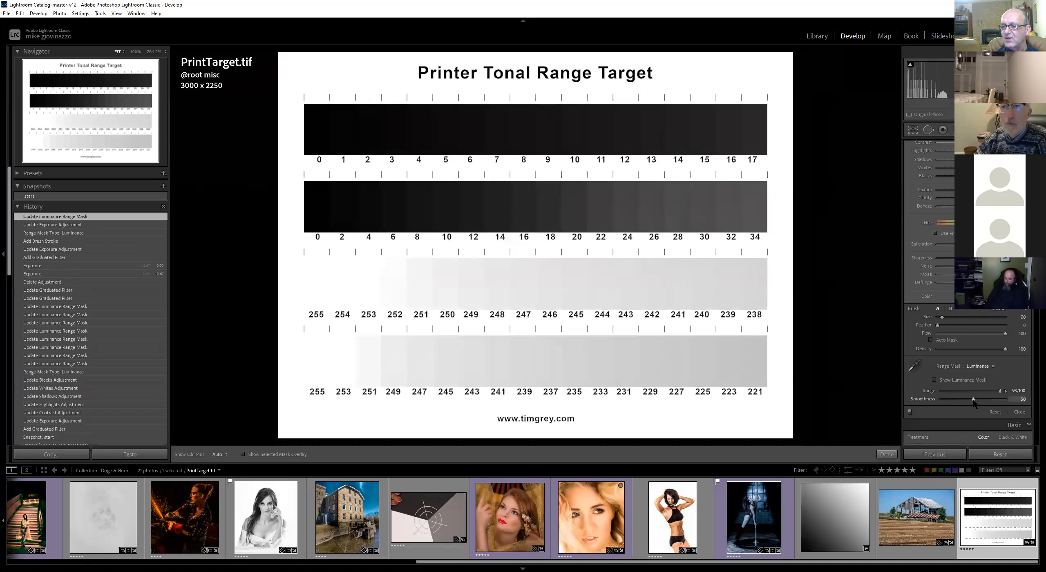
click(943, 401)
drag(999, 392, 962, 391)
Darken the filter's exposure and narrow the luminance range to 48/53 with smoothness at 0
scroll(964, 368, up, 3)
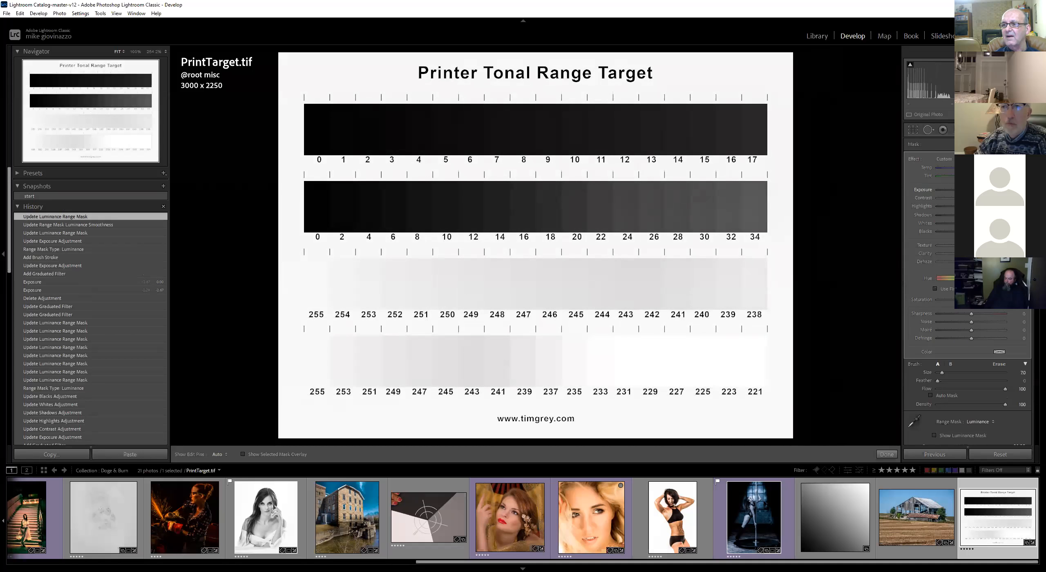
drag(972, 190, 927, 194)
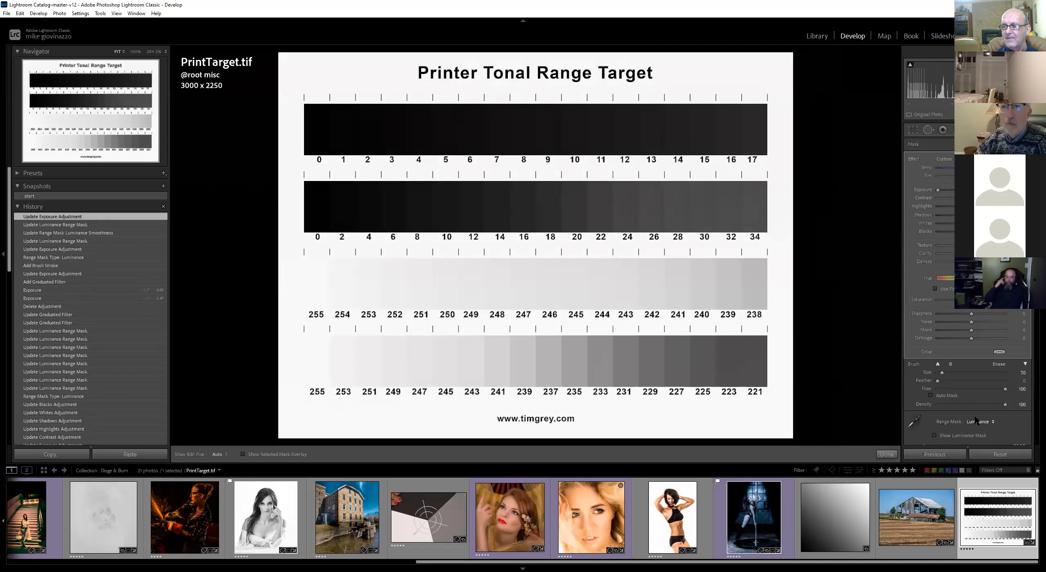
scroll(979, 424, down, 3)
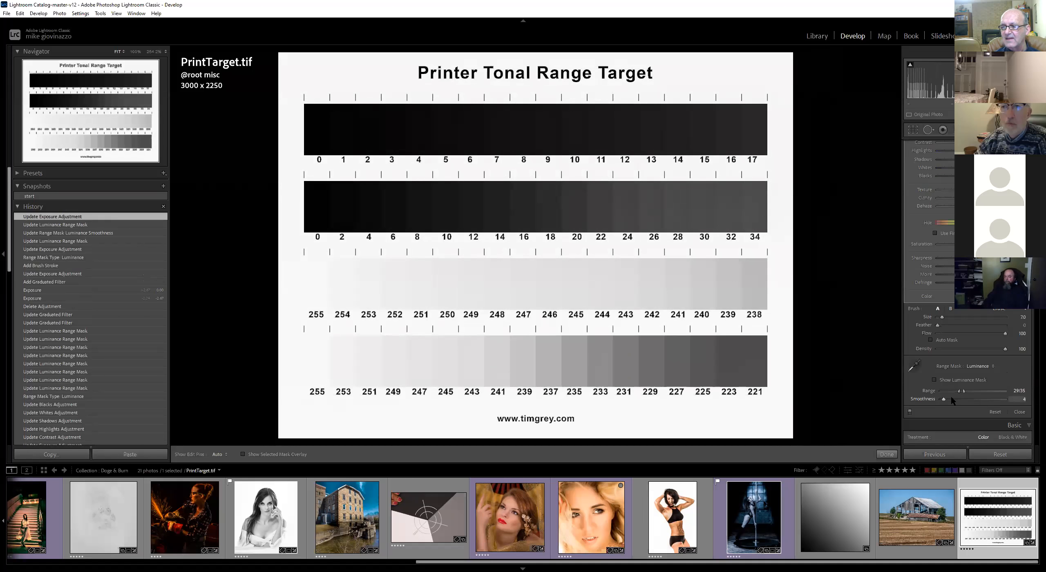
drag(961, 391, 1021, 391)
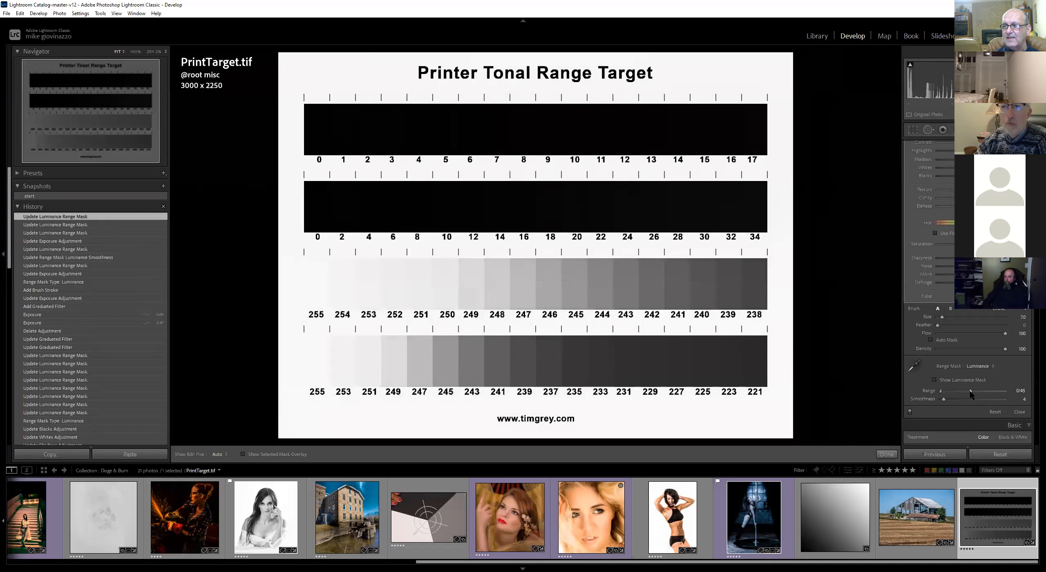
drag(942, 392, 919, 393)
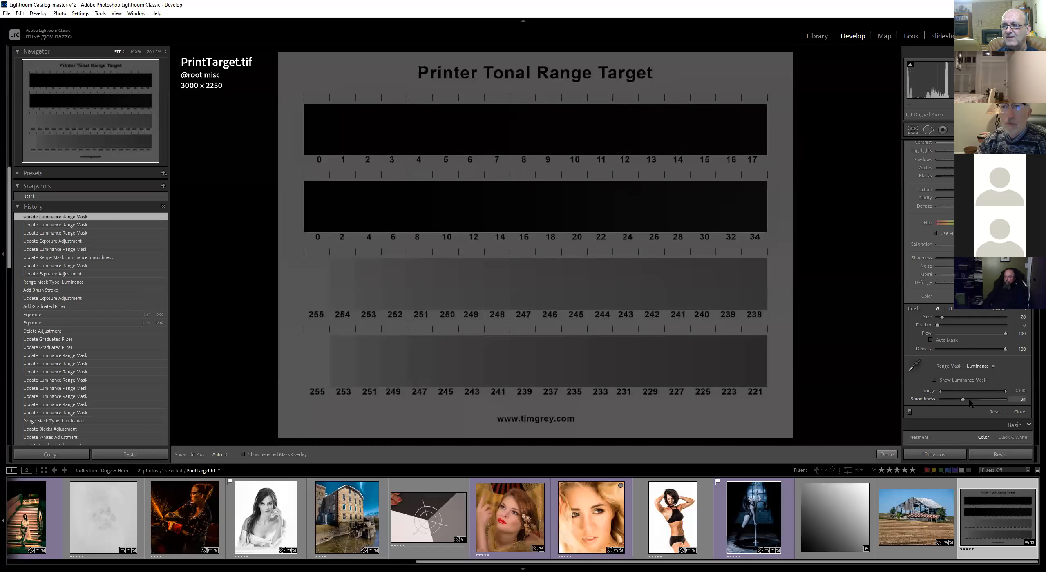
mouse_move(1005, 392)
mouse_down()
mouse_move(945, 391)
mouse_move(952, 399)
mouse_move(925, 404)
mouse_up()
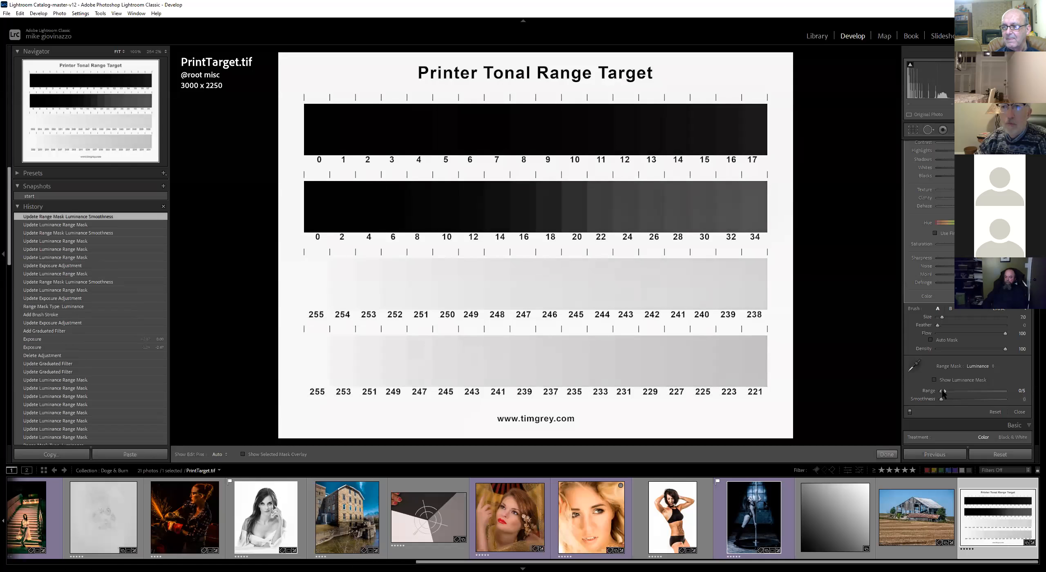
drag(942, 391, 973, 391)
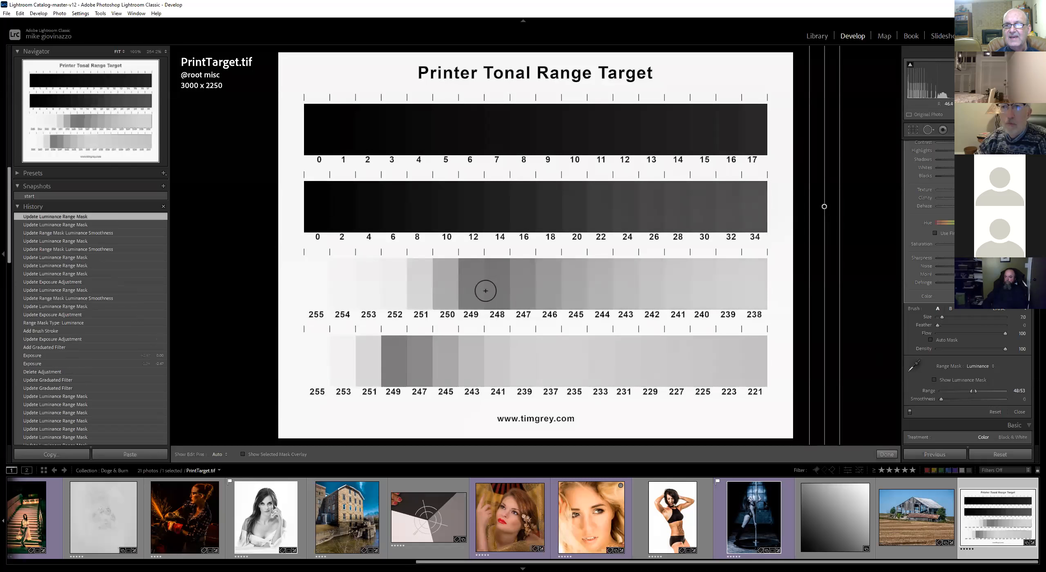
Adjust the filter's exposure slider up and back down to compare the effect on the patches
scroll(981, 168, up, 2)
drag(938, 190, 1002, 191)
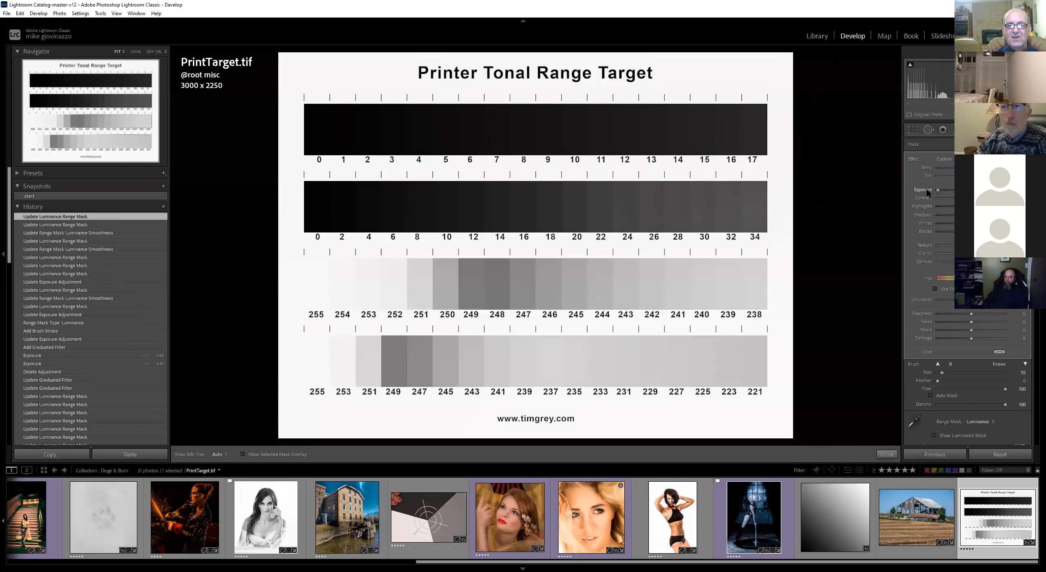
drag(939, 190, 1001, 190)
mouse_move(937, 192)
mouse_down()
mouse_move(1002, 190)
mouse_move(909, 192)
mouse_move(1002, 190)
mouse_move(924, 186)
mouse_up()
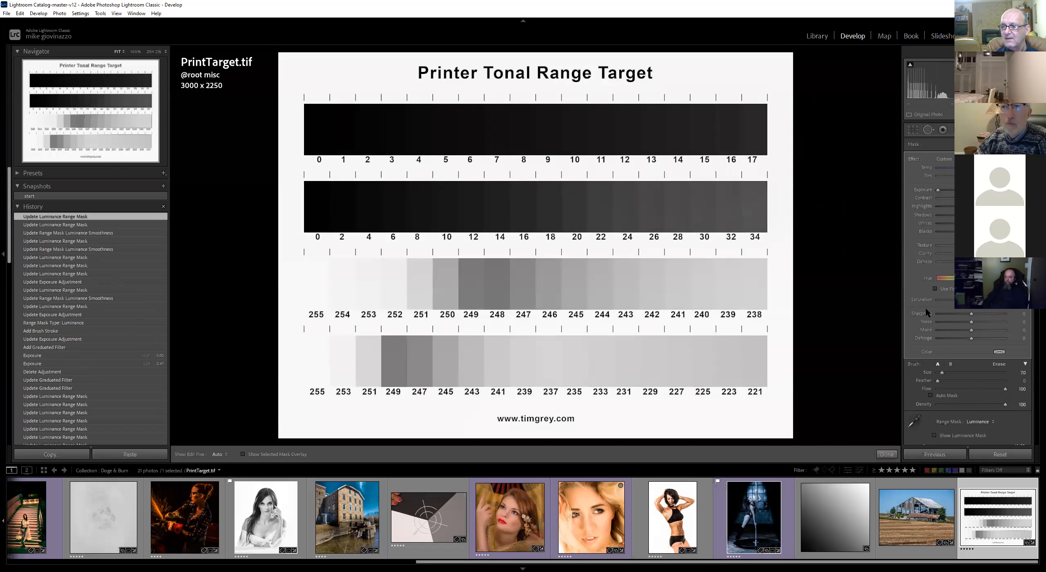
Adjust the luminance range mask's smoothness slider
scroll(976, 420, down, 3)
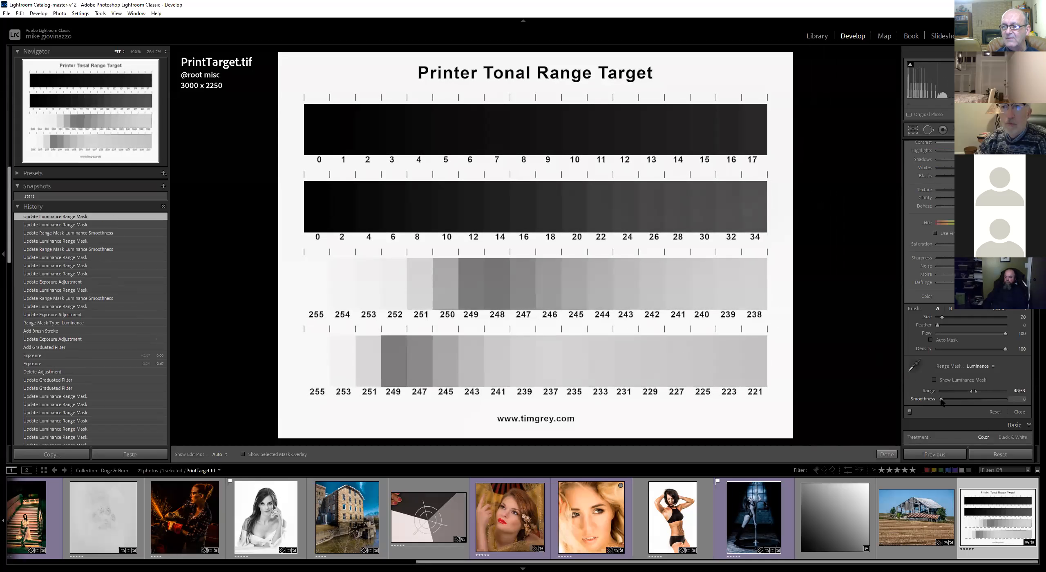
drag(946, 401, 918, 399)
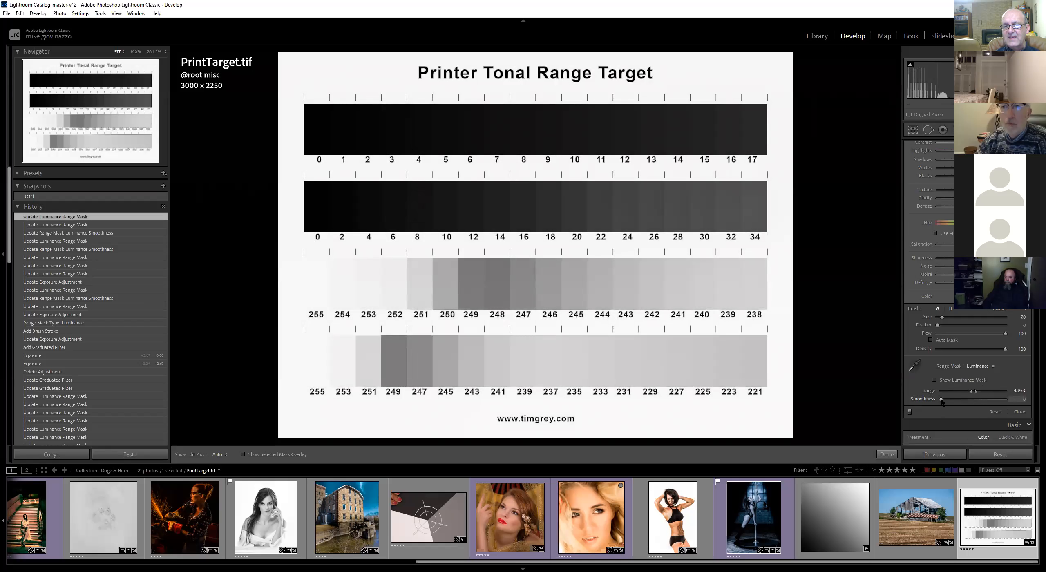
mouse_move(946, 399)
mouse_down()
mouse_move(975, 398)
mouse_move(937, 399)
mouse_up()
Switch the range mask to Color and sample a gray patch with the color range selector
click(985, 366)
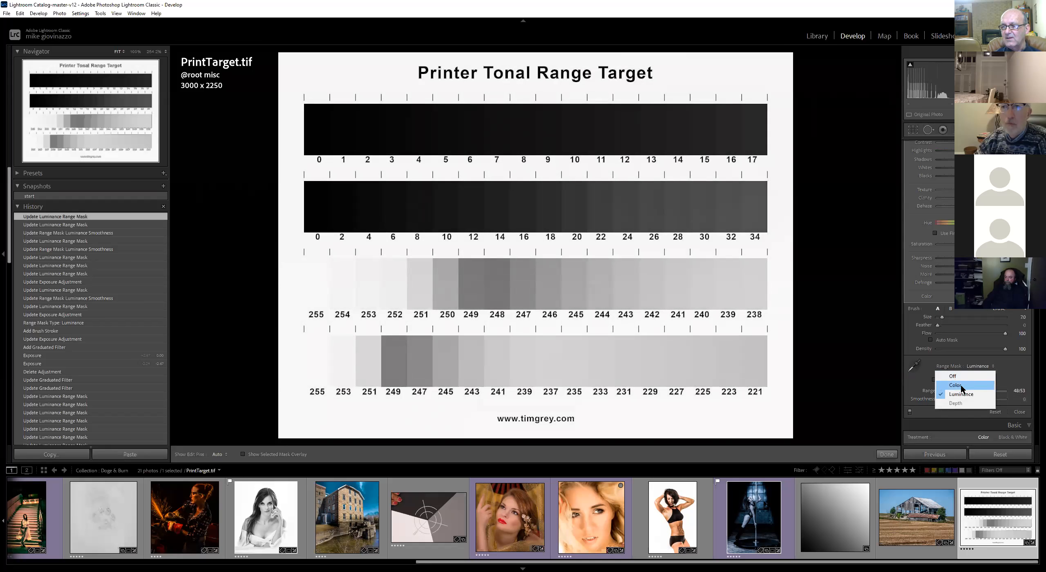
click(955, 385)
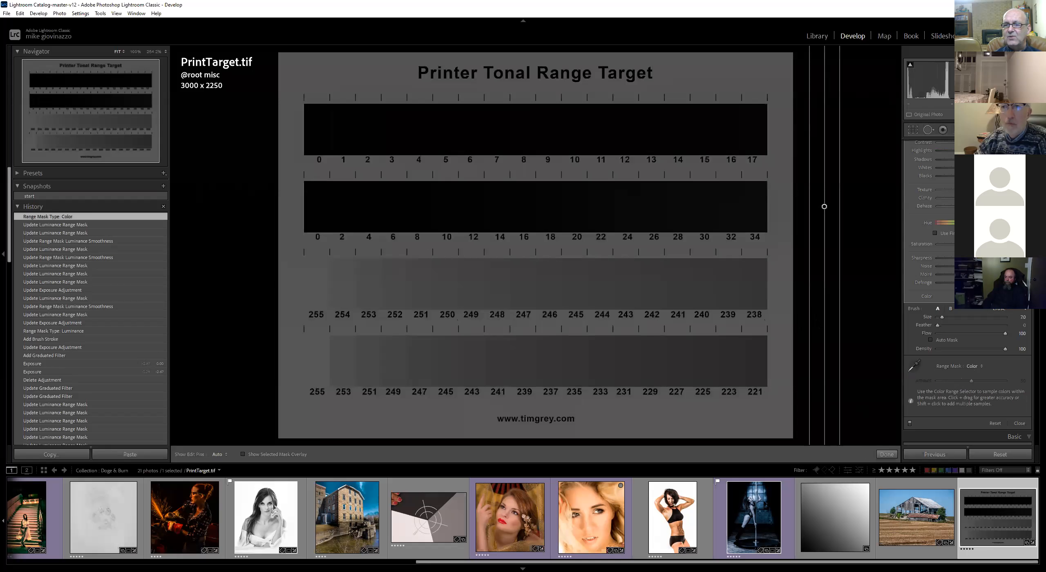
click(915, 365)
drag(428, 297, 432, 279)
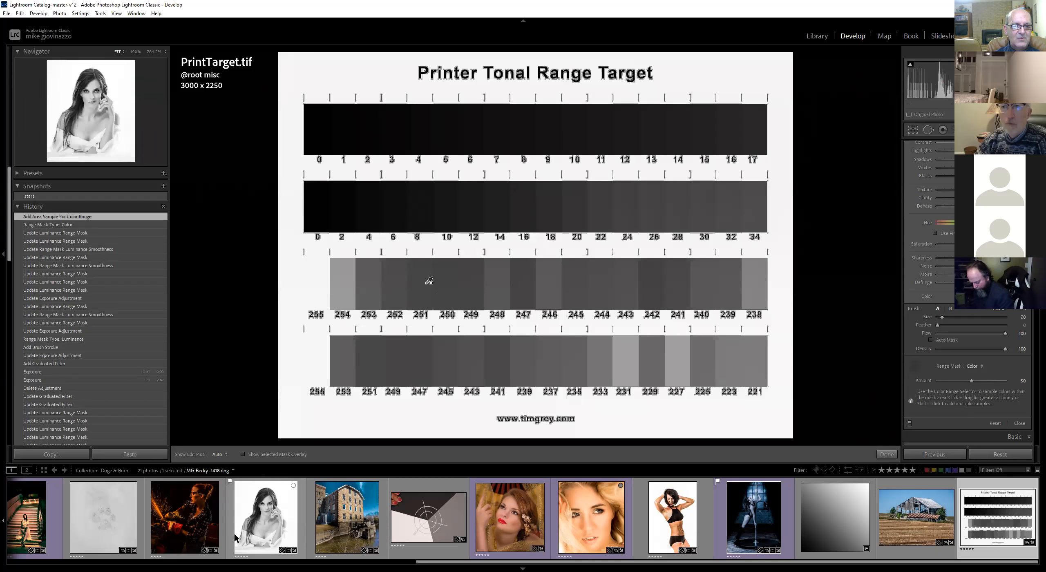
Open the colour wheel image from the filmstrip
scroll(297, 519, up, 5)
scroll(245, 517, up, 2)
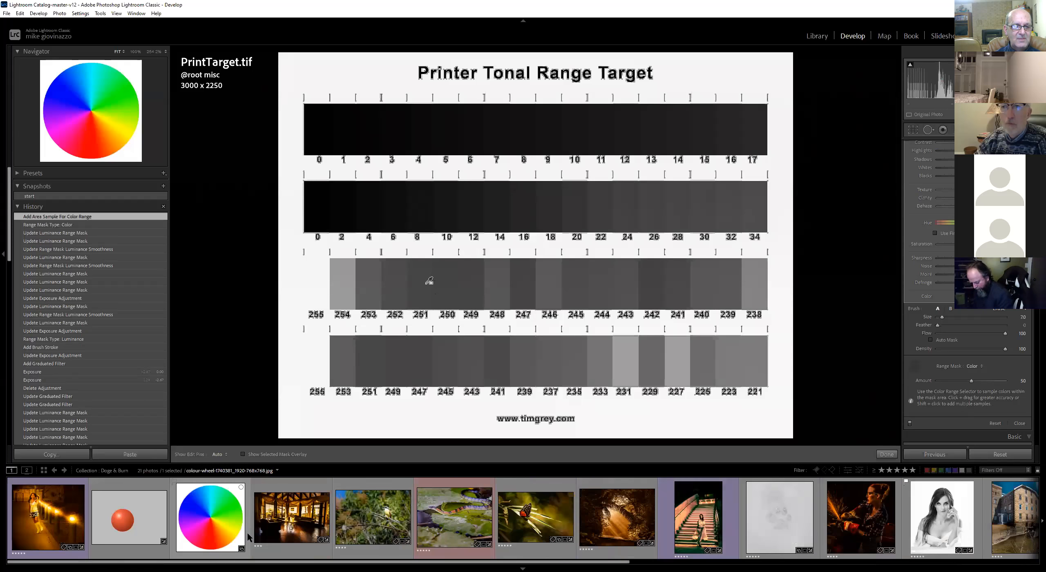
click(203, 500)
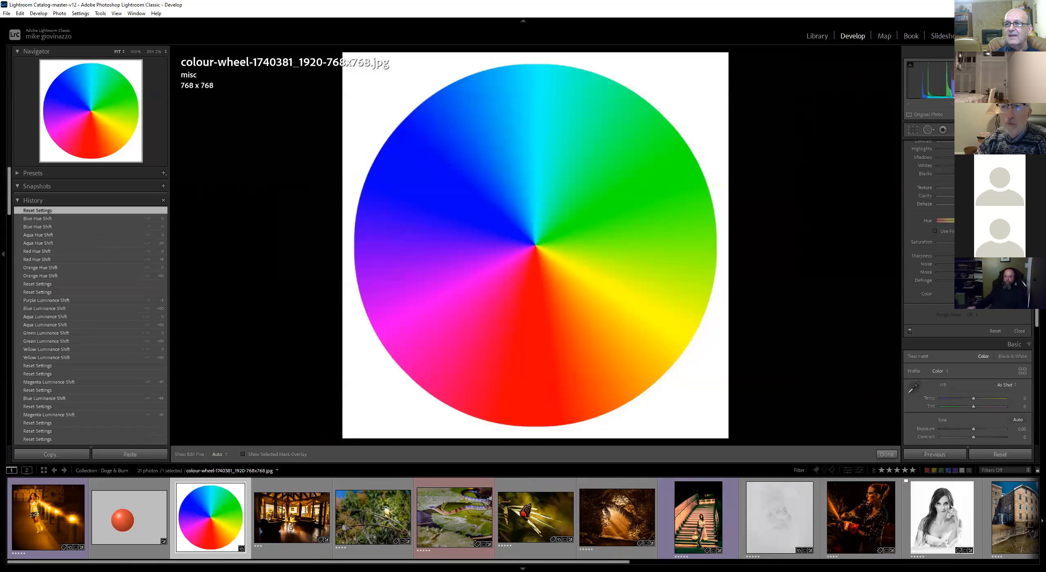
Draw a graduated filter at the colour wheel's right edge and apply the BLACK effect preset
key(Escape)
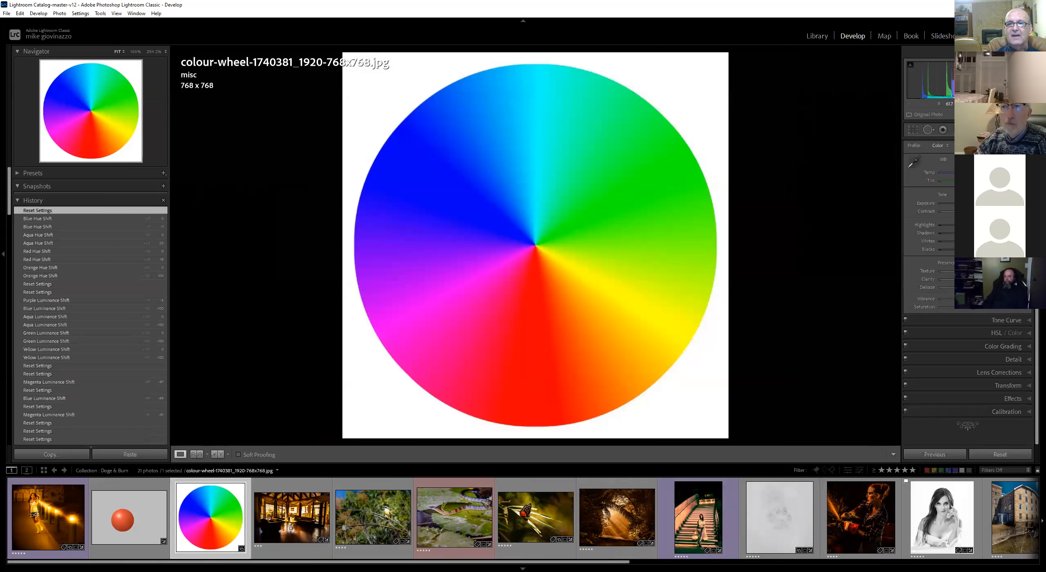
click(956, 130)
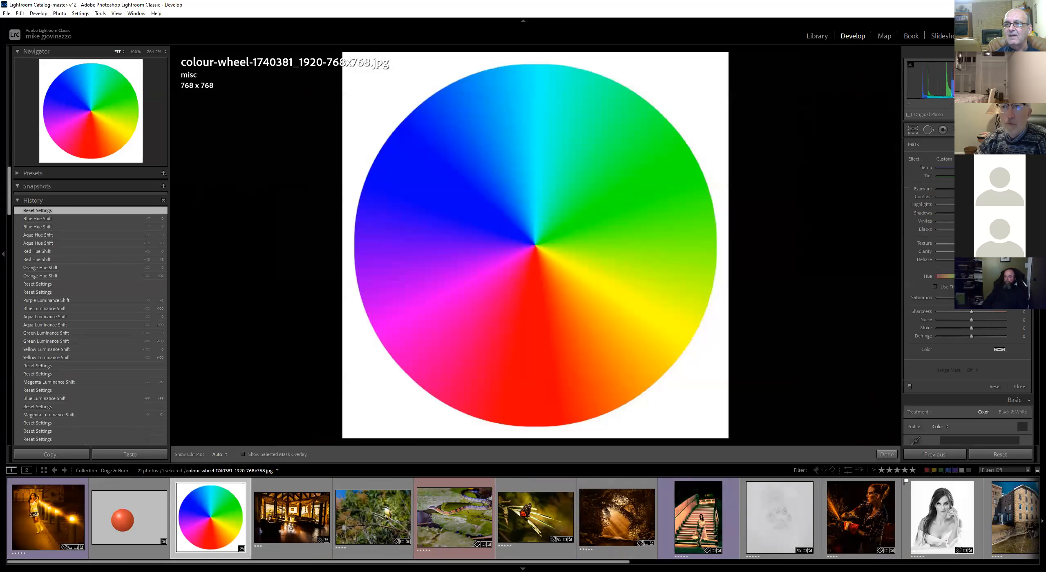
drag(779, 202, 804, 201)
click(944, 159)
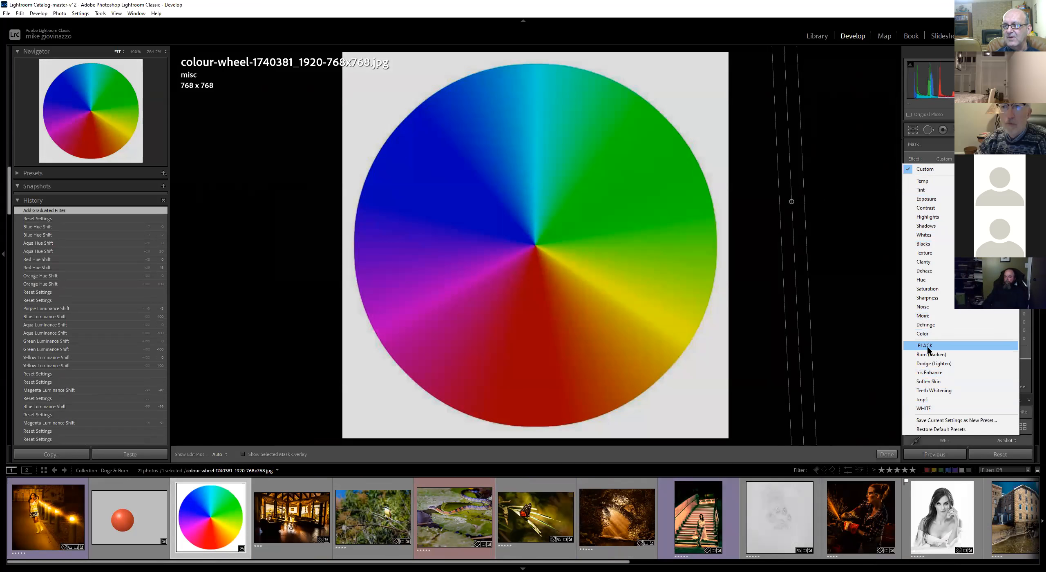
click(933, 345)
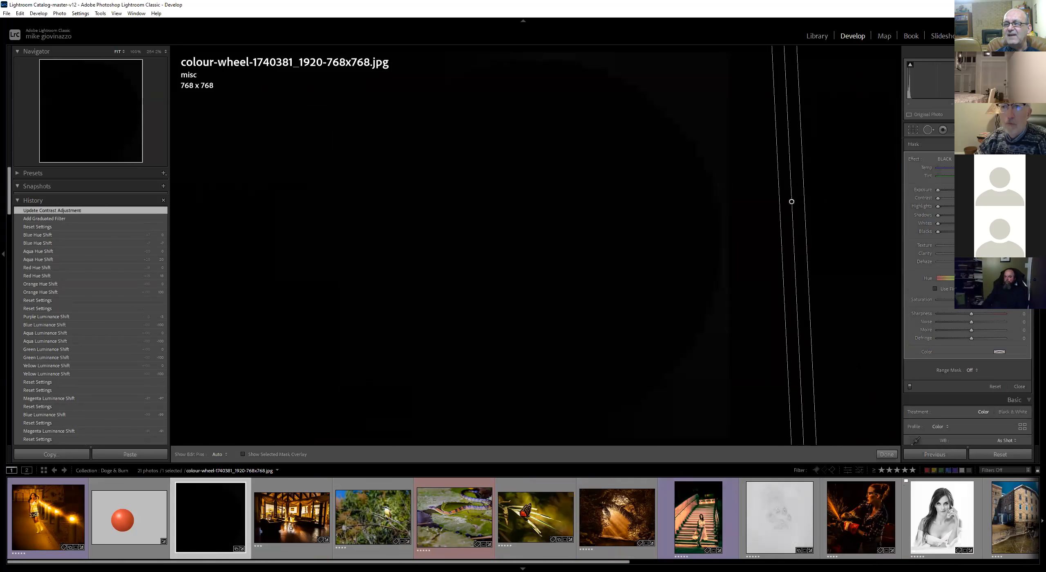
Set the filter's range mask to Color and sample the green-cyan area of the wheel
click(972, 370)
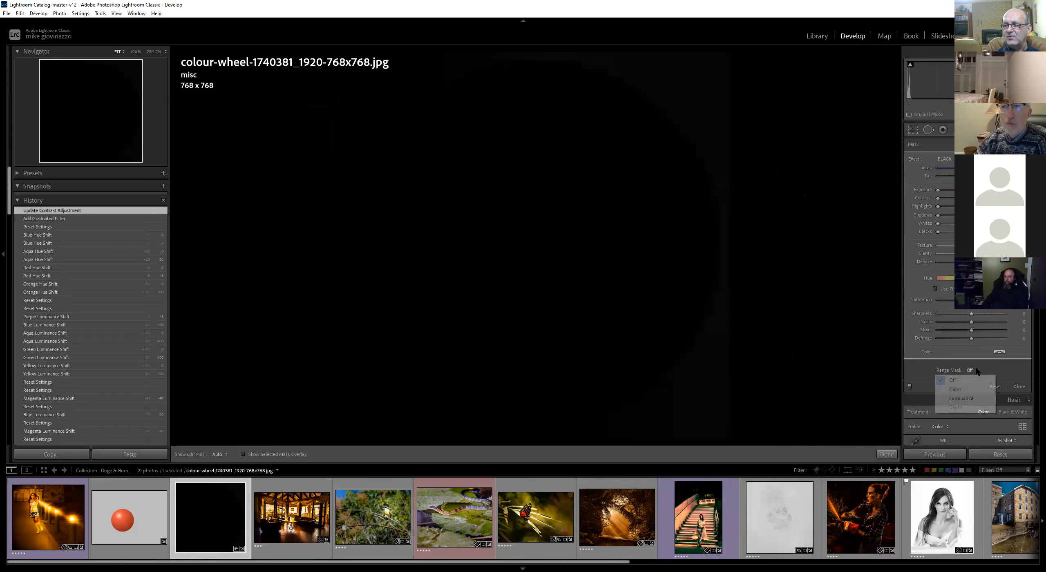
click(954, 388)
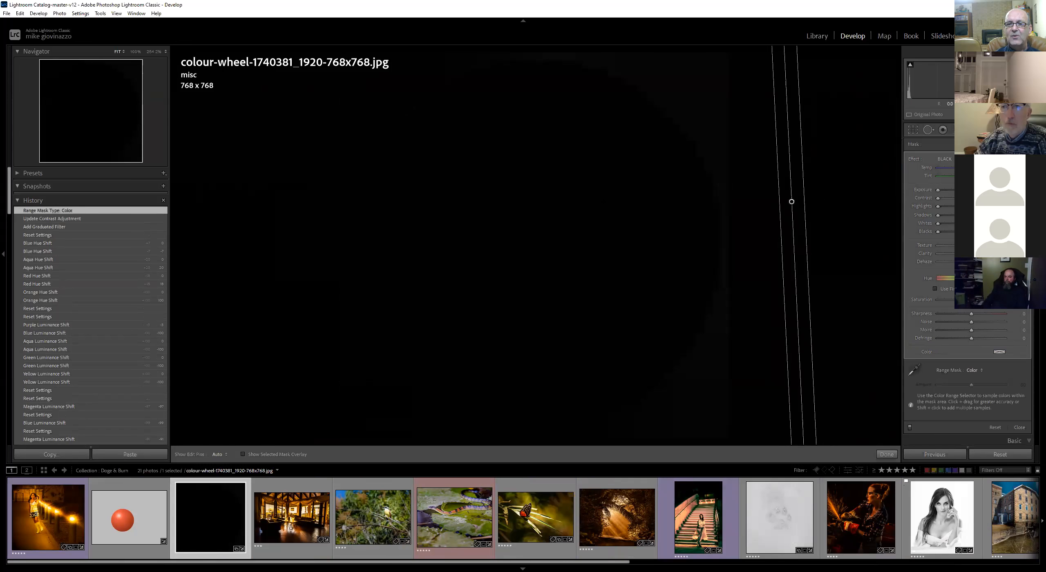
click(914, 370)
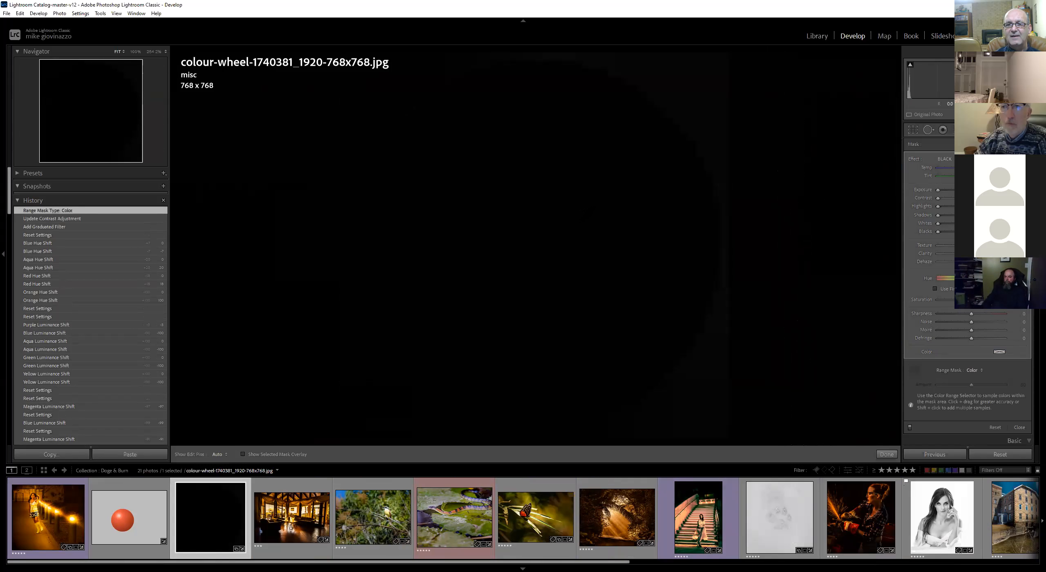
click(582, 221)
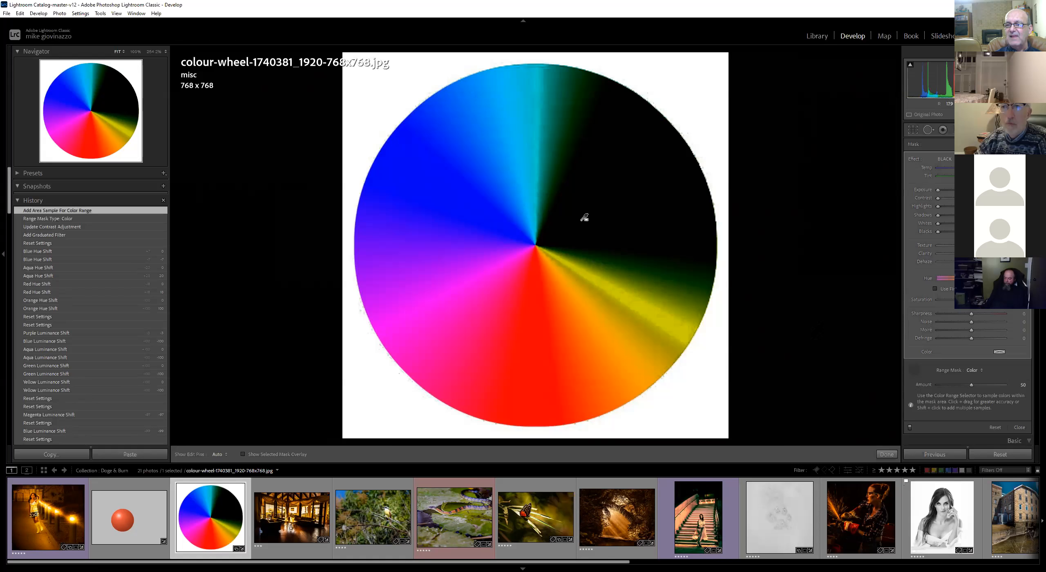
Lower the range mask Amount to 2 and switch the filter's effect preset to WHITE
drag(972, 384, 931, 386)
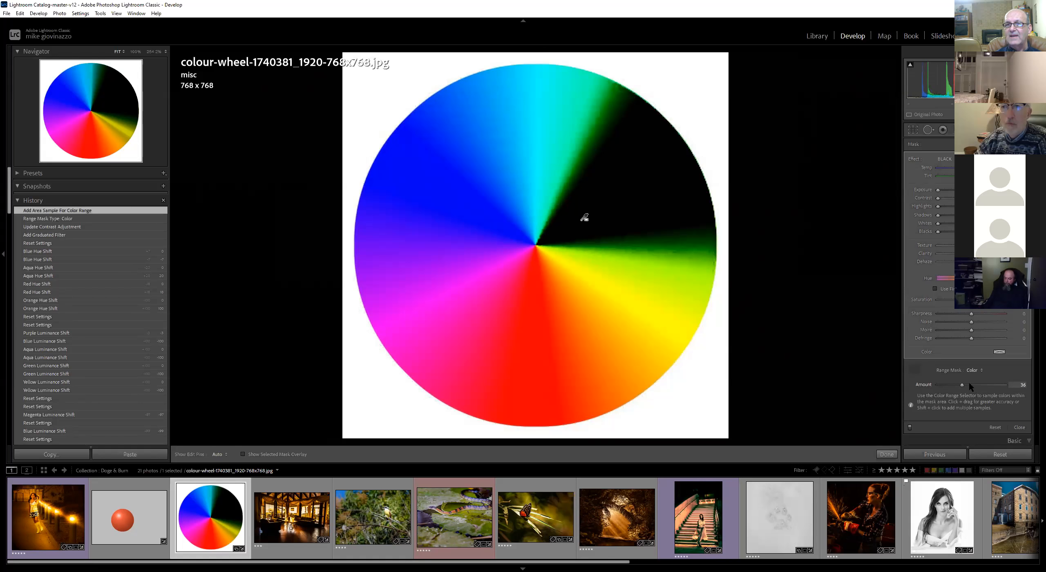
drag(1000, 376, 939, 381)
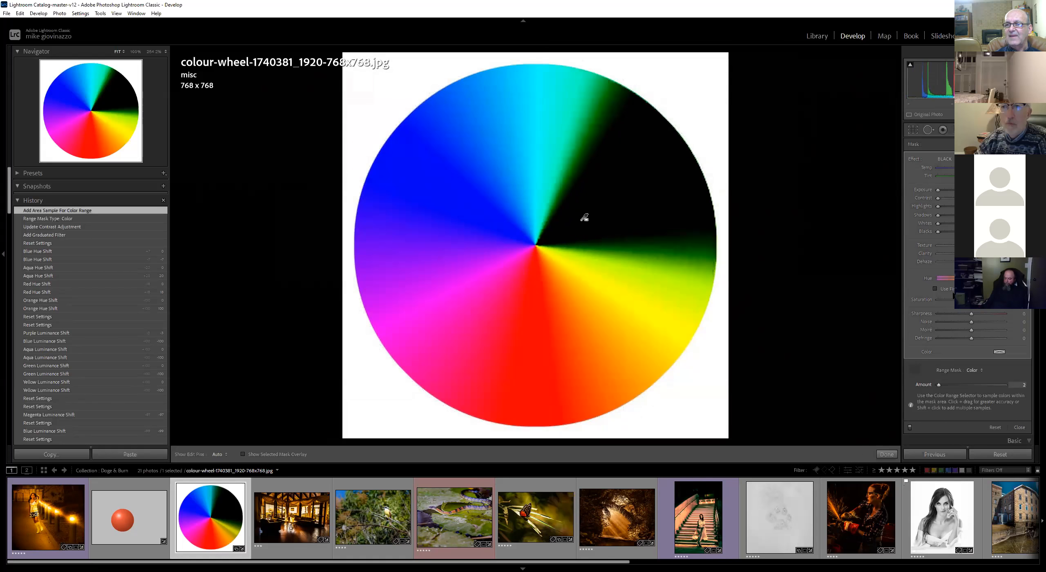
click(952, 160)
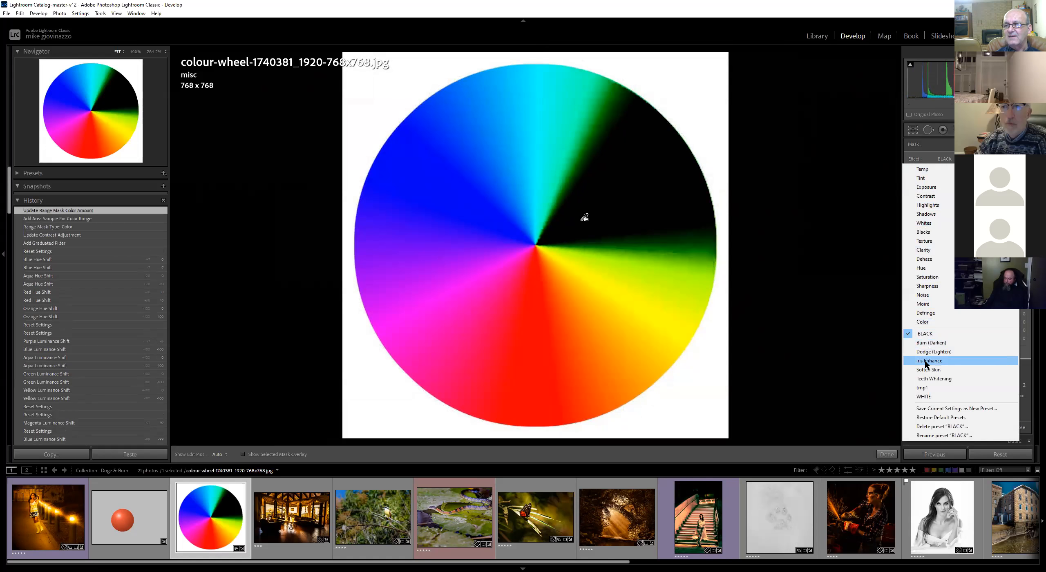
click(928, 397)
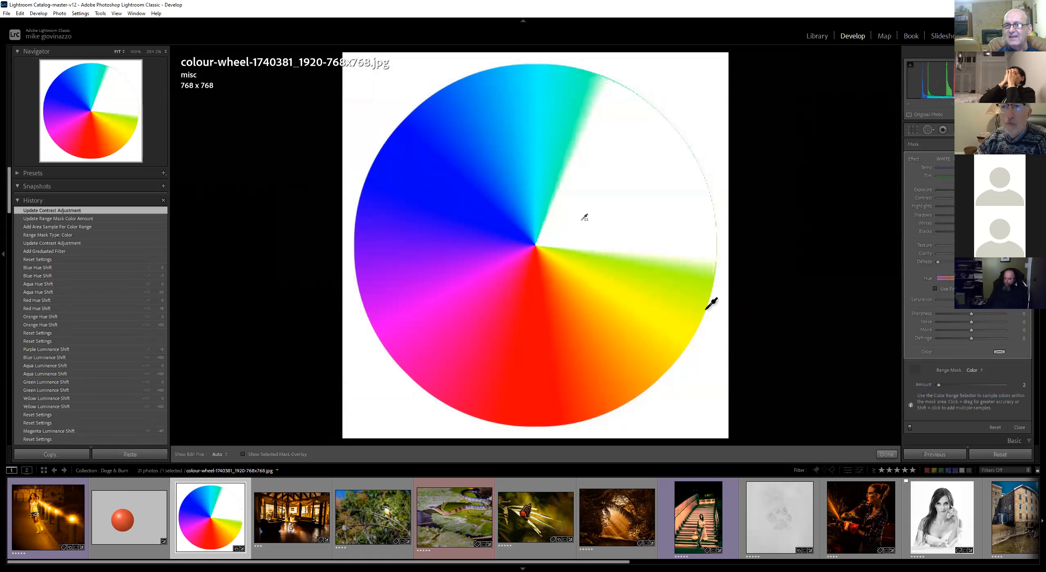
Sample several points across the red, blue, green and orange areas of the wheel with the color range selector
click(527, 302)
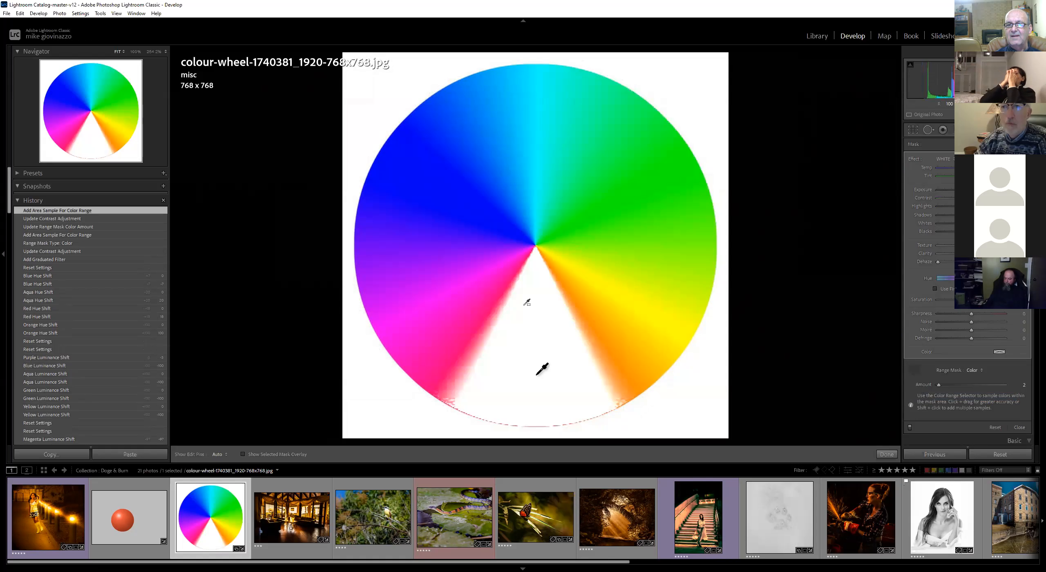
click(452, 185)
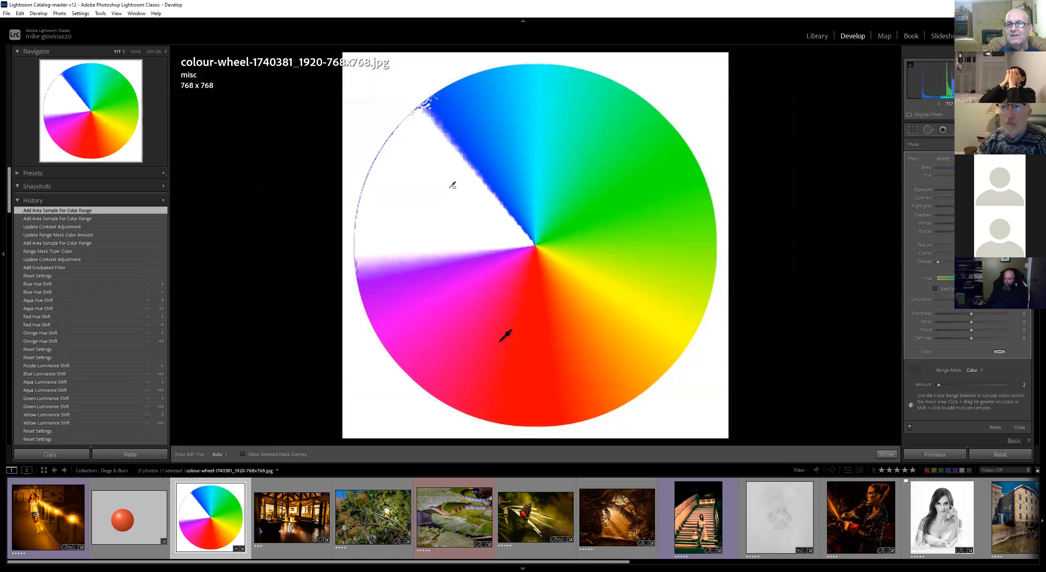
click(648, 190)
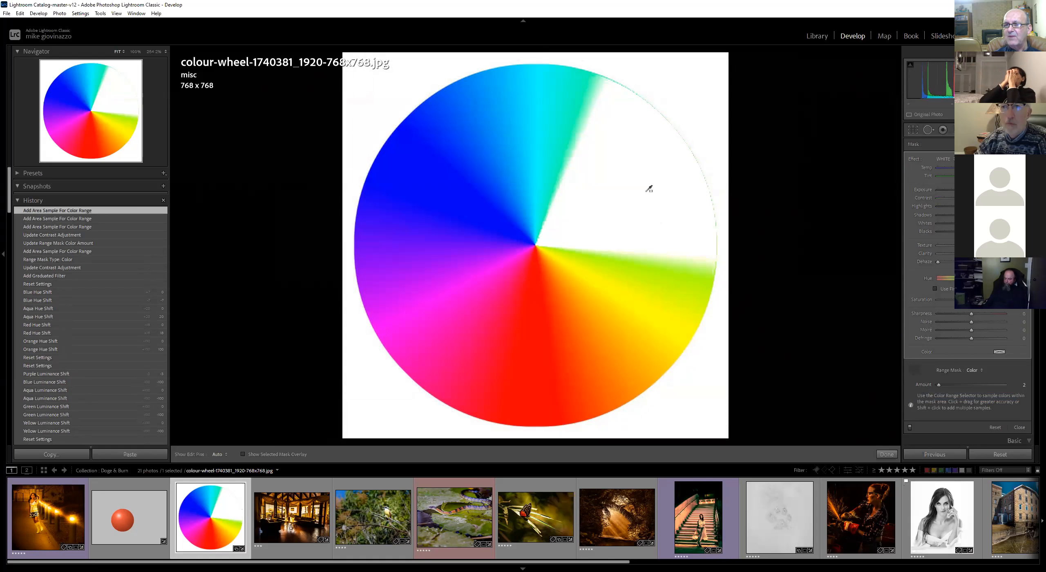
click(477, 203)
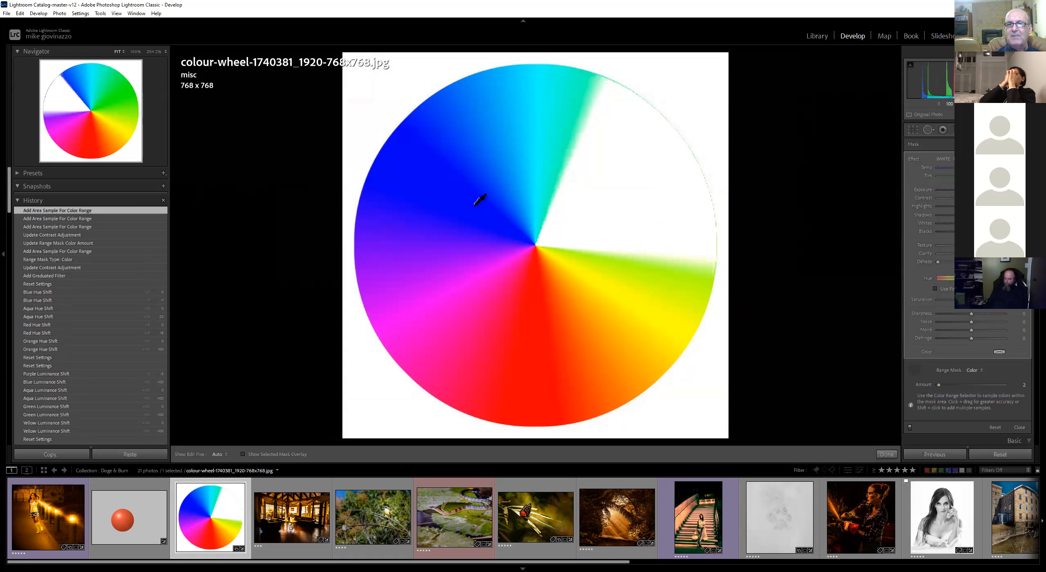
click(530, 157)
click(643, 207)
click(609, 319)
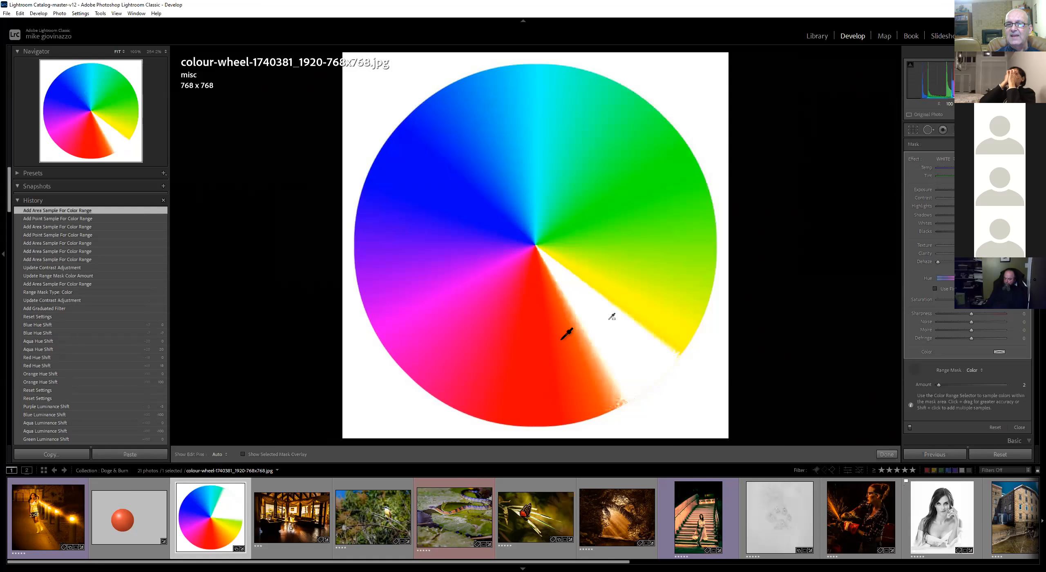
click(547, 350)
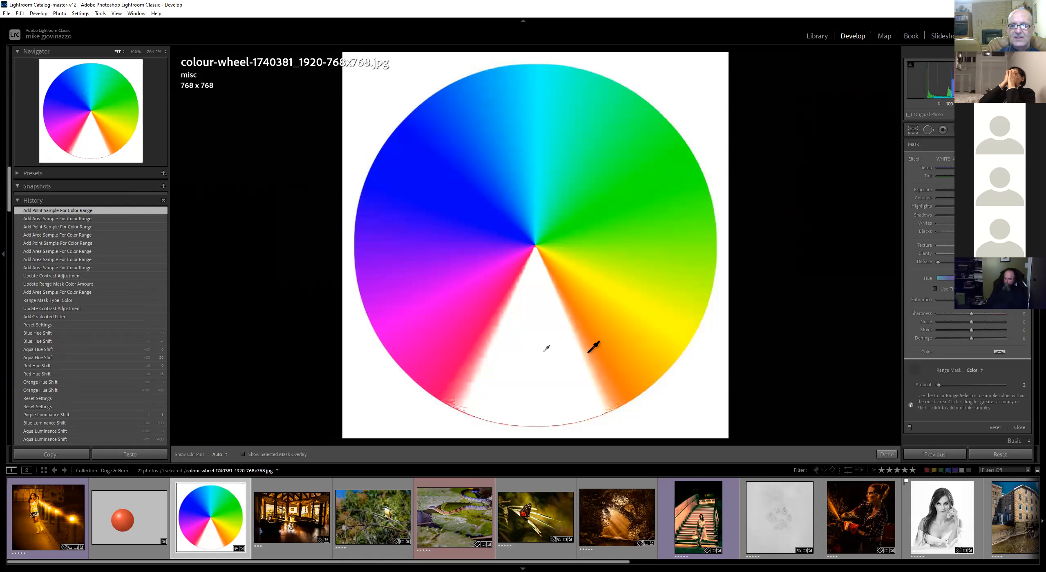
shift+click(652, 179)
shift+click(446, 150)
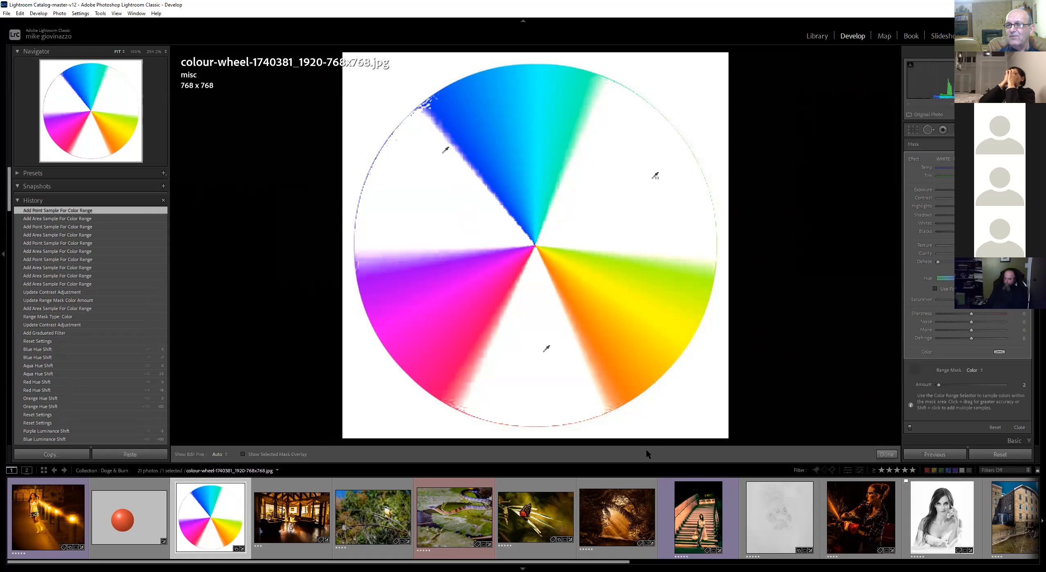
Sweep the range mask Amount up to 100 and back down to its minimum
click(941, 385)
drag(942, 386, 969, 382)
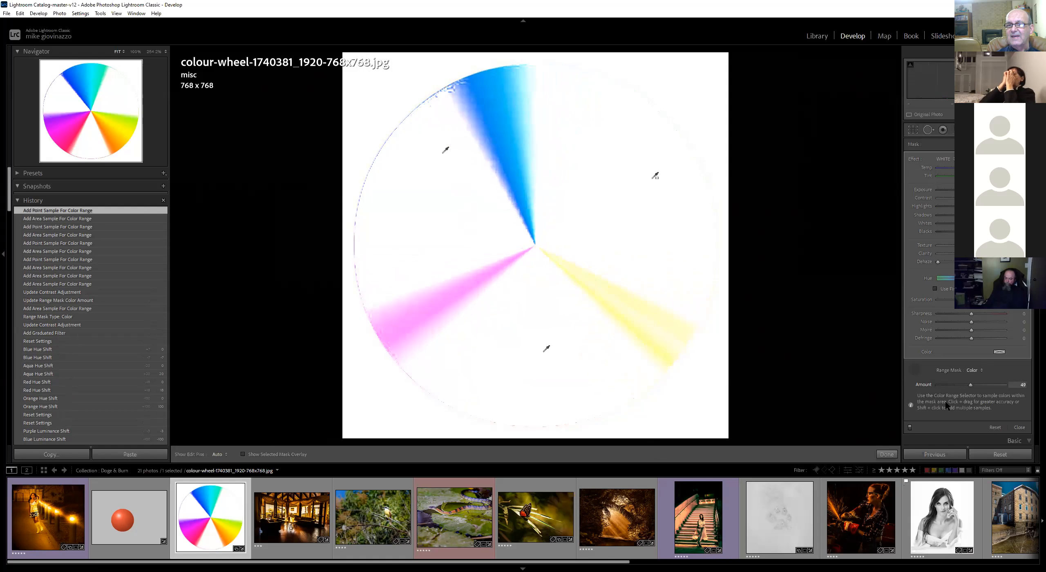
click(1006, 384)
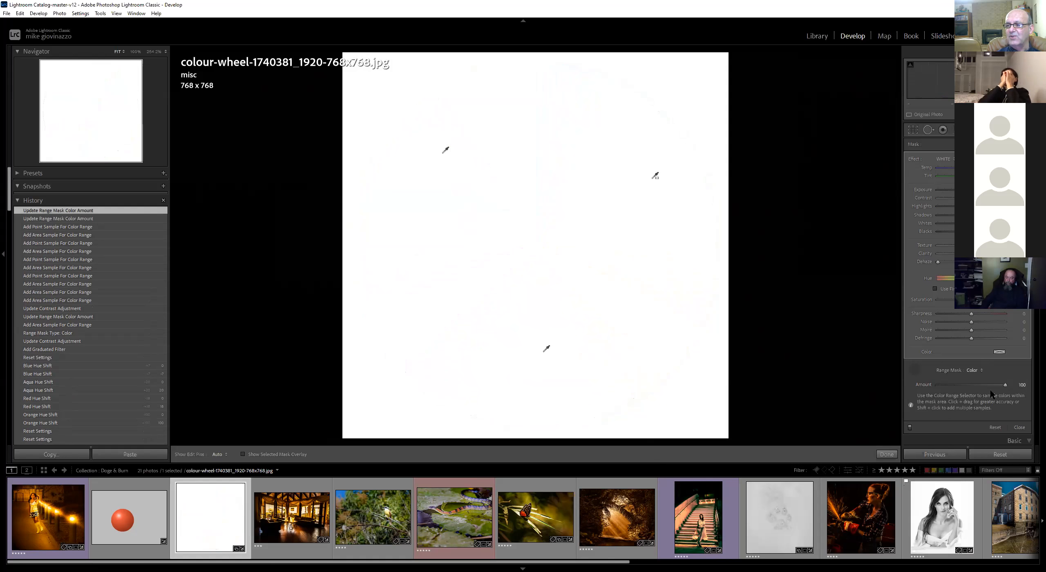
drag(990, 385, 925, 388)
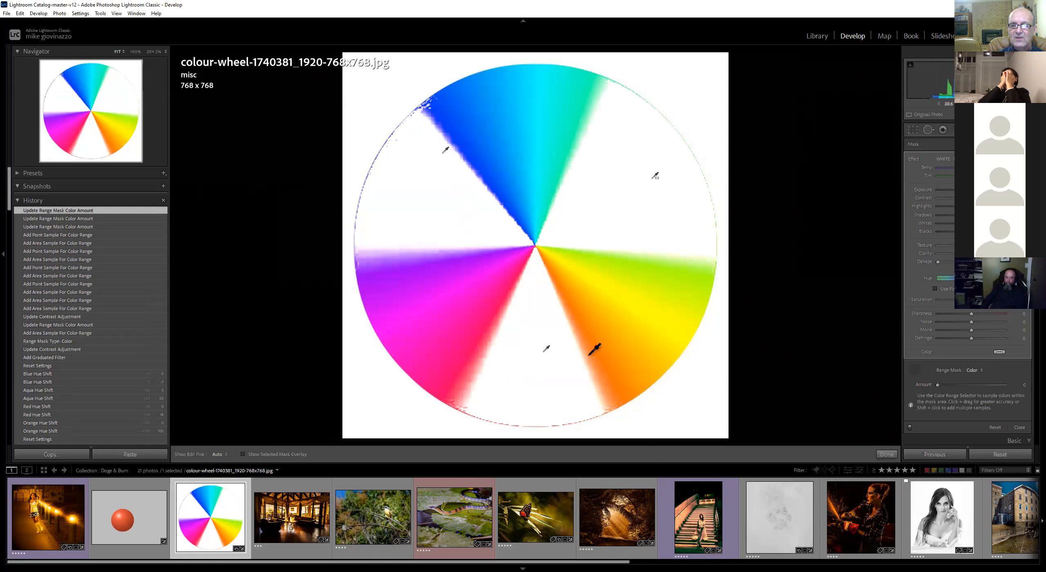
Add color samples on the orange, yellow, green and red areas, then undo the last four samples
click(628, 338)
drag(664, 301, 662, 298)
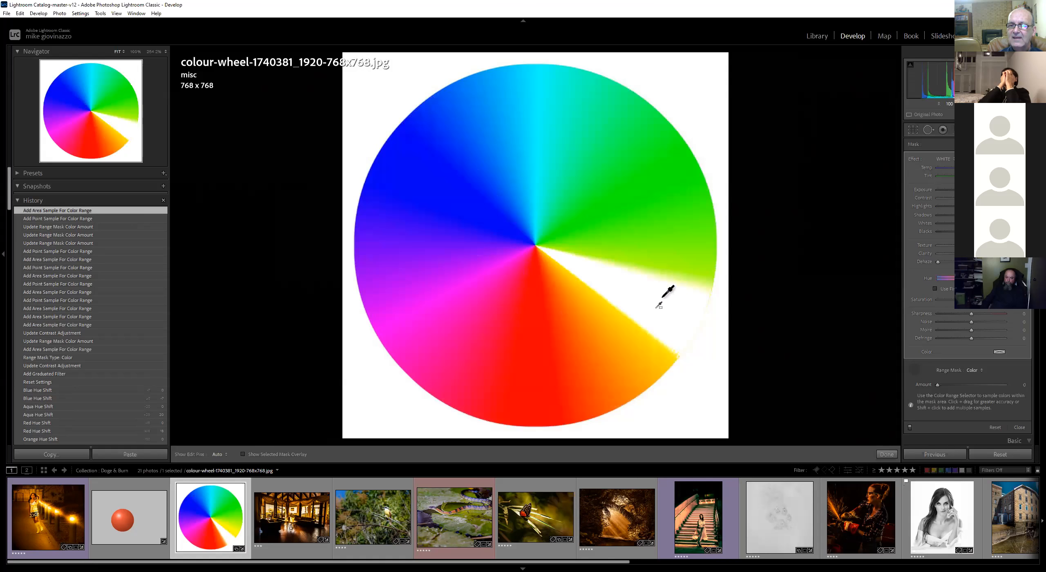
drag(667, 243, 670, 246)
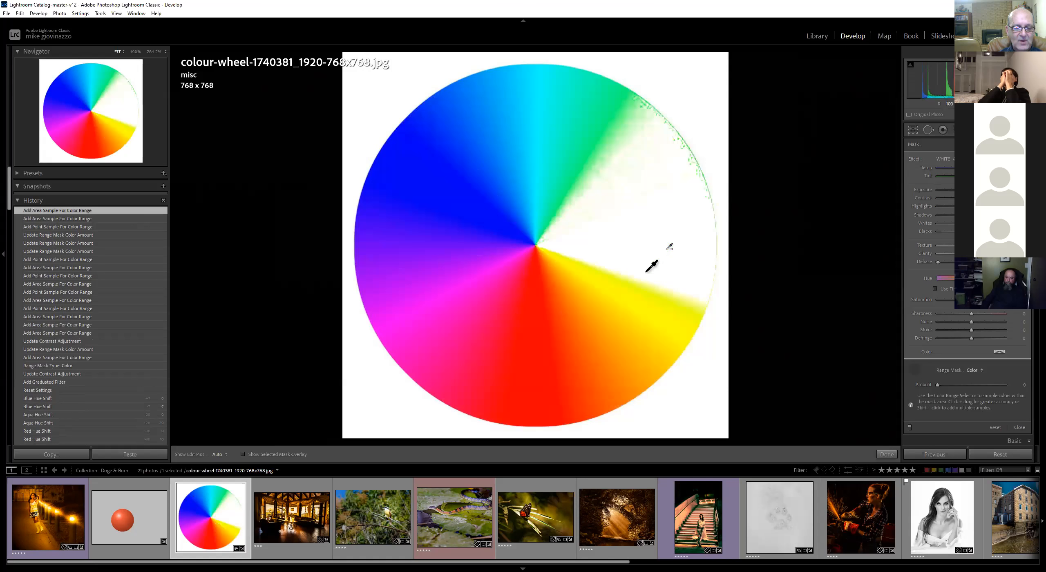
drag(602, 329, 598, 335)
drag(525, 342, 528, 335)
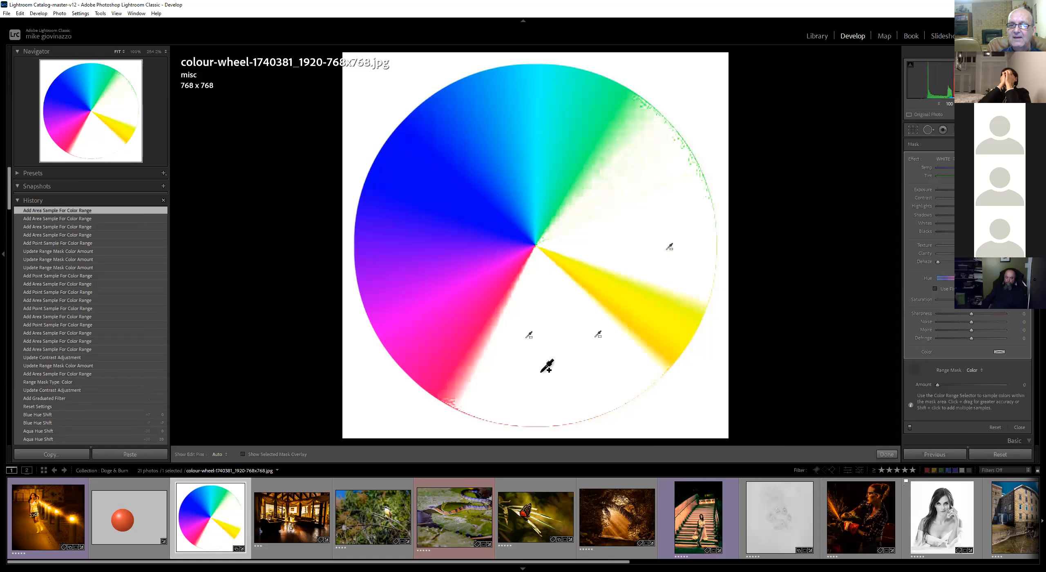
key(ctrl+z)
key(ctrl+z)
key(ctrl+z)
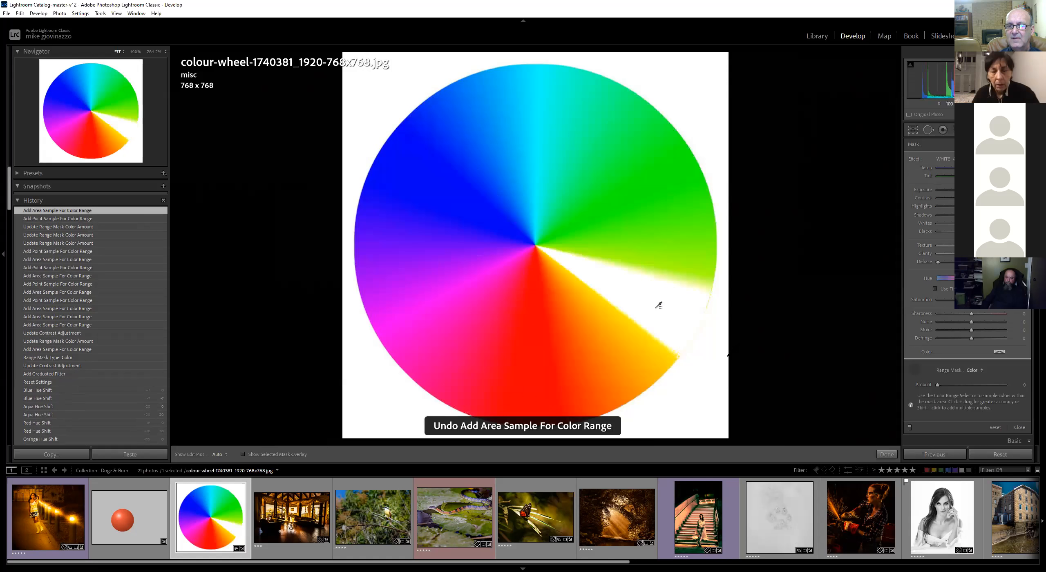
key(ctrl+z)
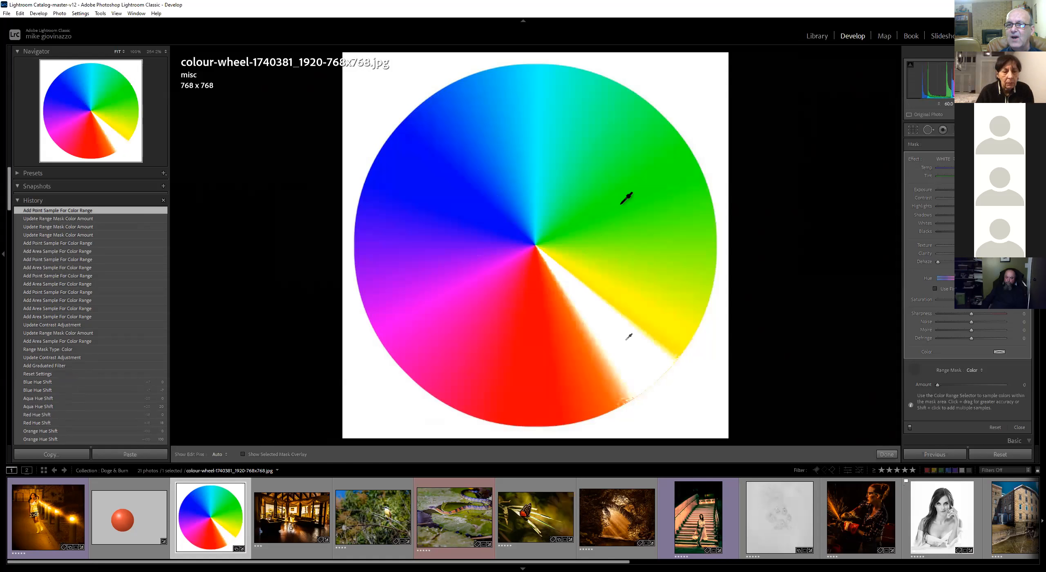
Drag area samples over the green-cyan, red and blue-purple sections of the wheel
drag(566, 146, 688, 268)
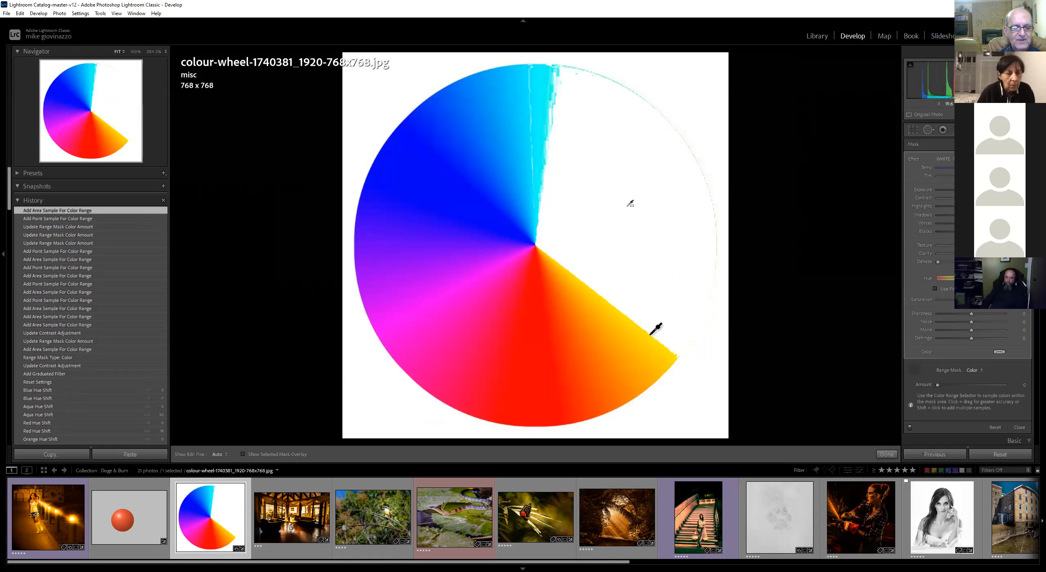
drag(517, 344, 568, 362)
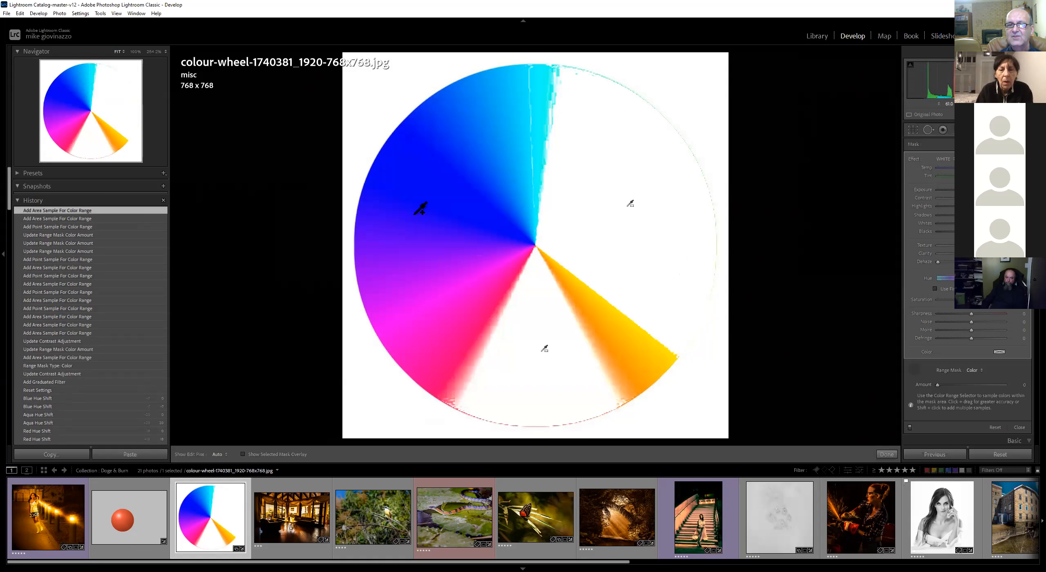
drag(414, 156, 477, 217)
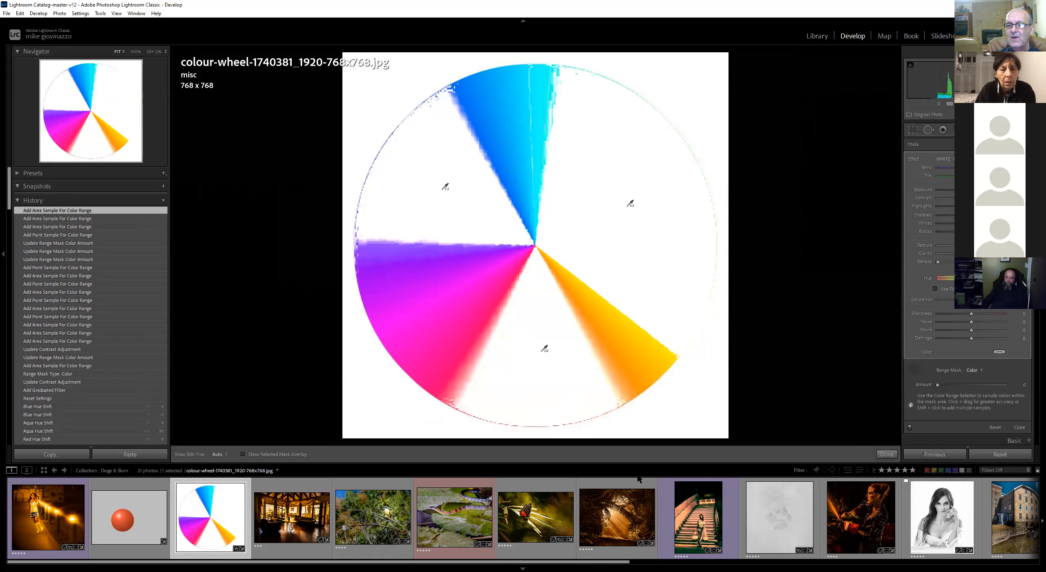
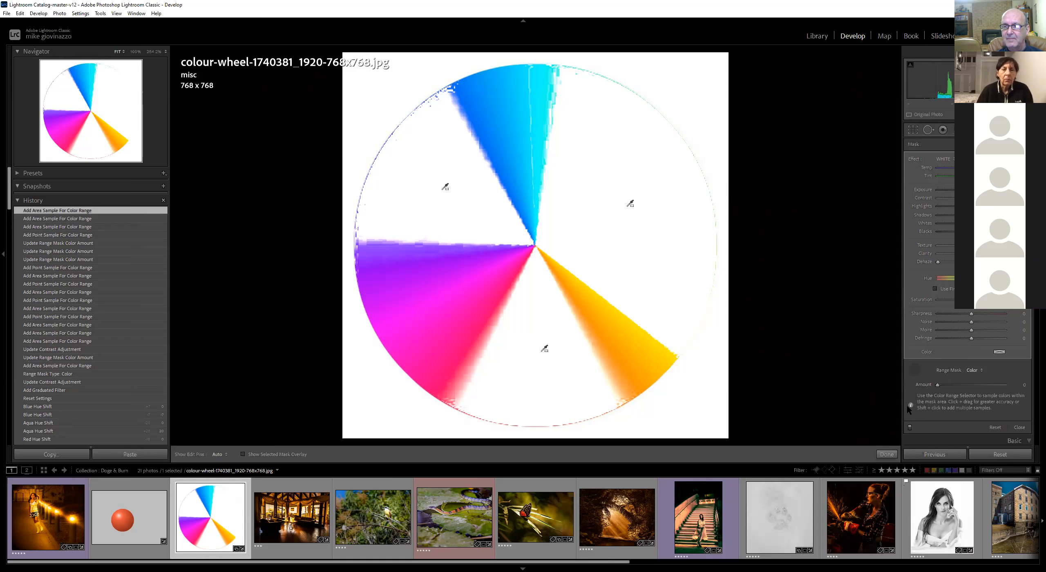
Reset the colour wheel image's develop settings and scroll through the adjustment panel
click(998, 455)
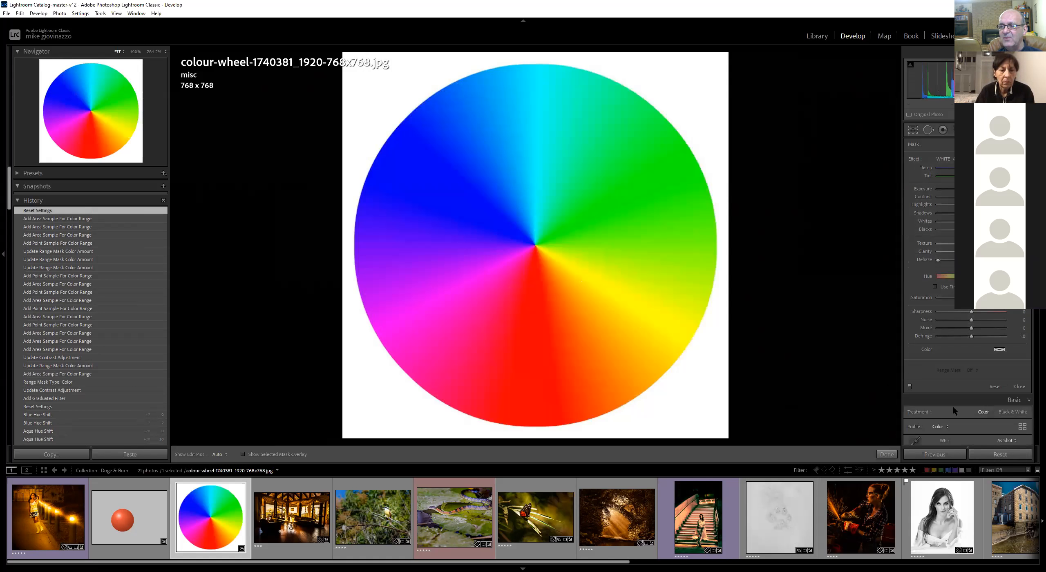
scroll(953, 406, down, 2)
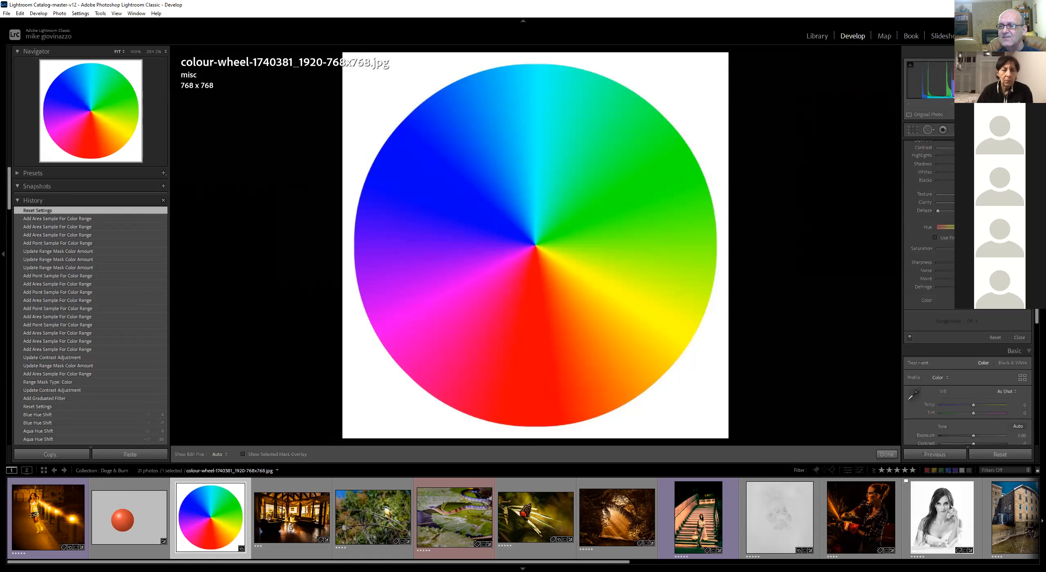
scroll(950, 328, down, 2)
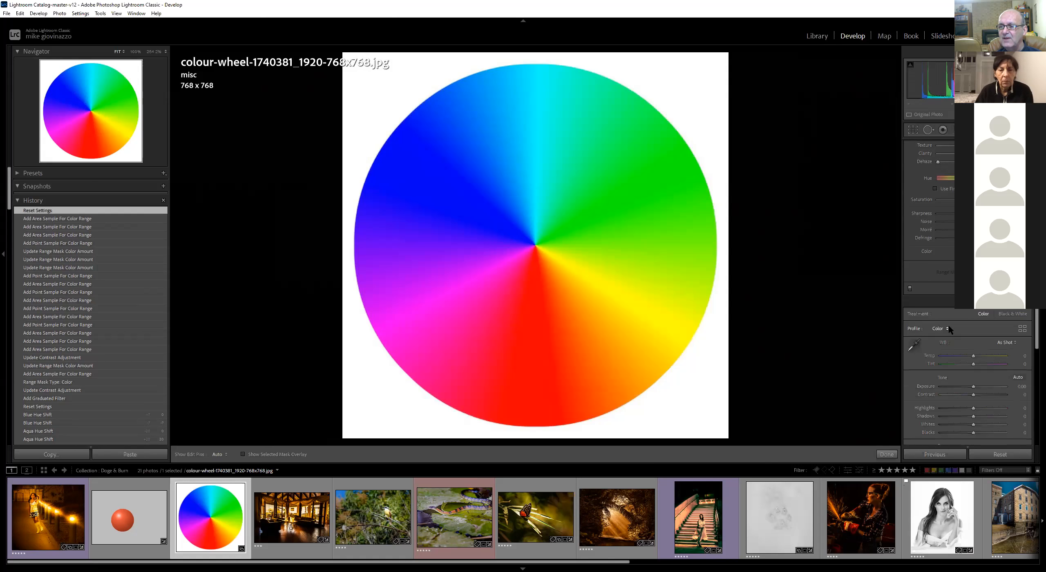
scroll(931, 275, up, 4)
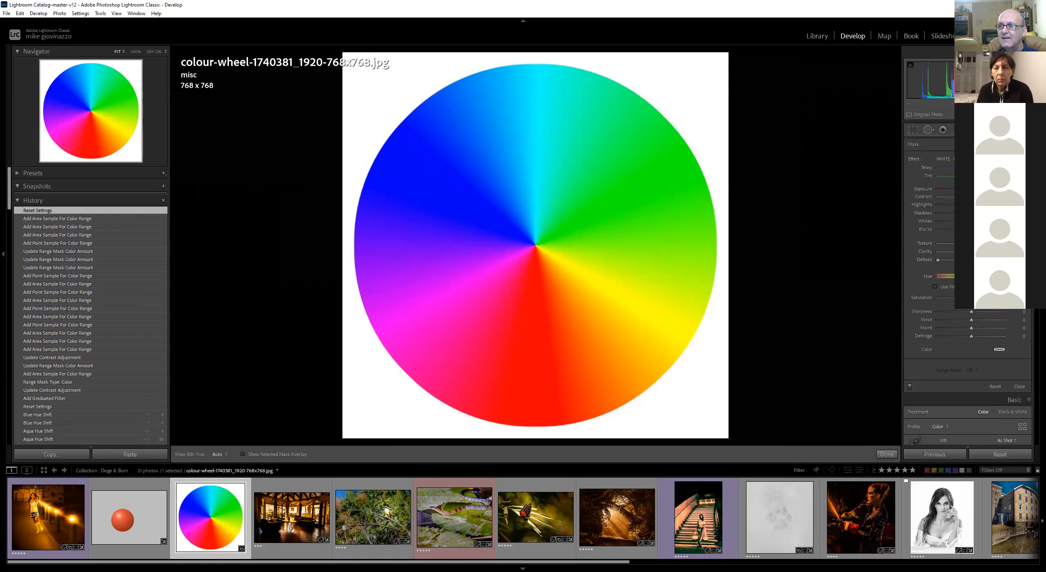
Draw a graduated filter across the colour wheel and lower its exposure
key(m)
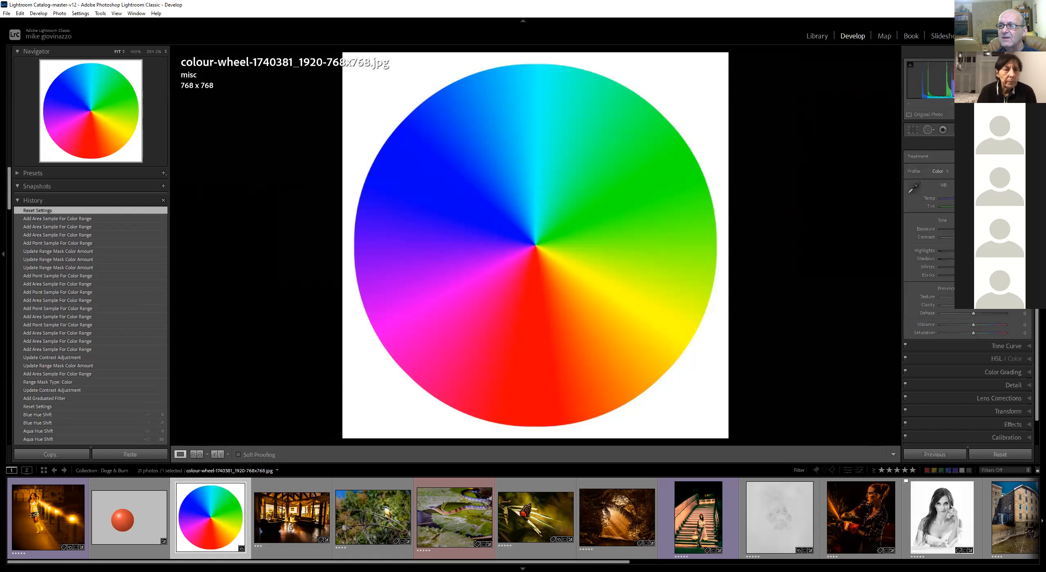
key(m)
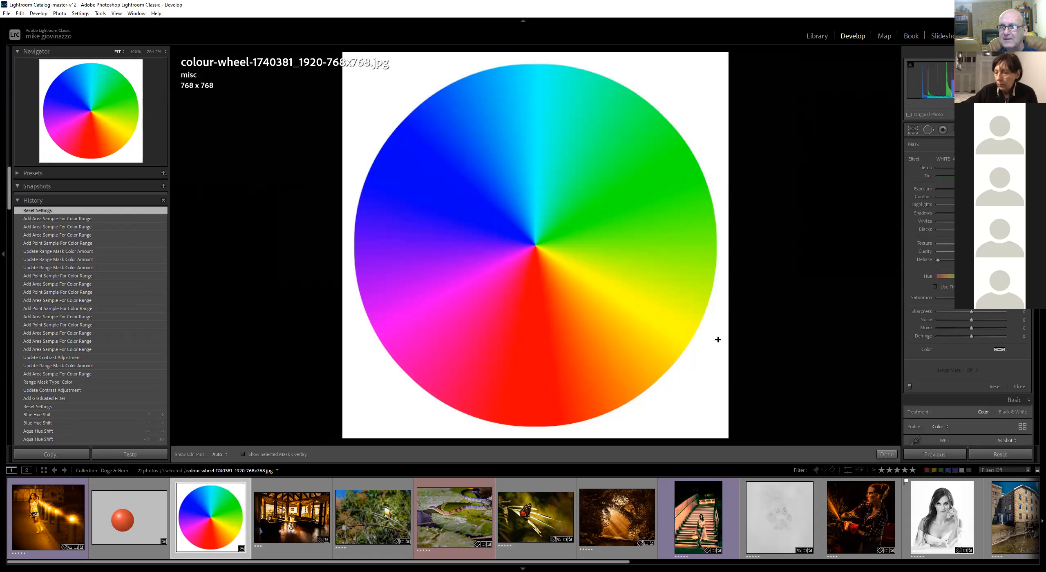
drag(756, 249, 769, 249)
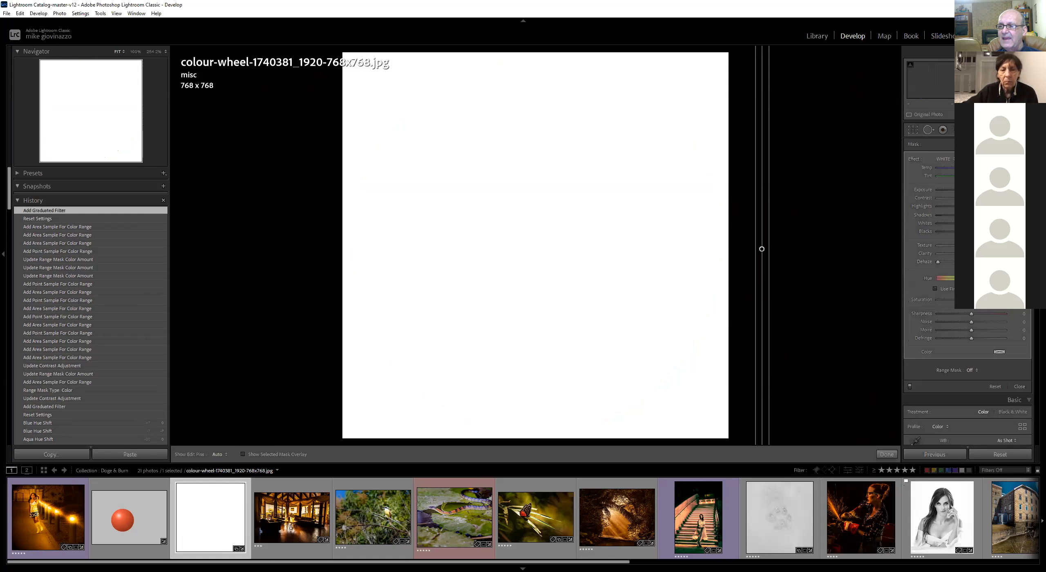
drag(1007, 190, 993, 190)
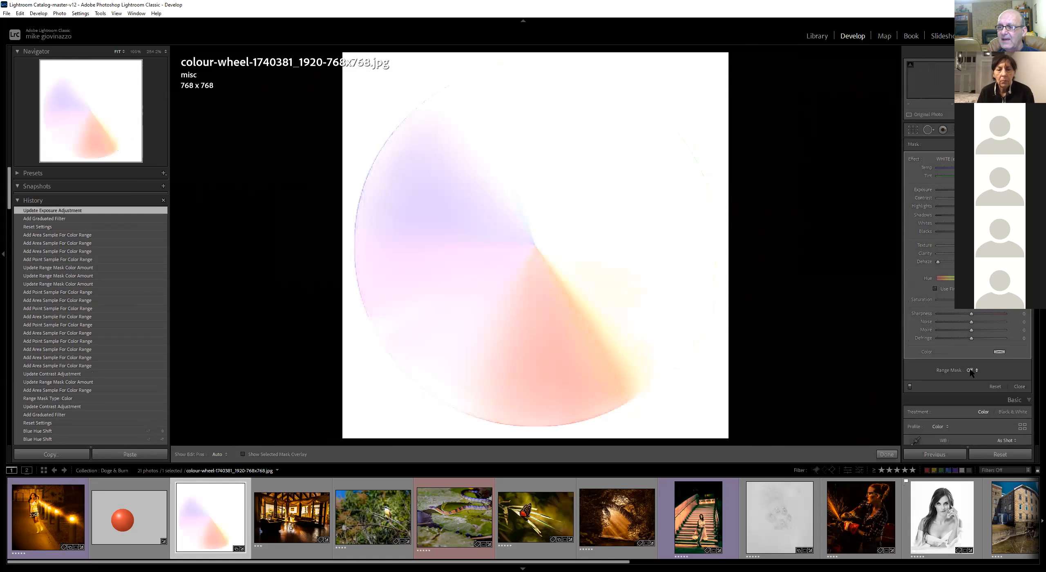
Switch the graduated filter's range mask to Luminance, undo a stray sample and reselect the filter pin
click(971, 371)
click(965, 399)
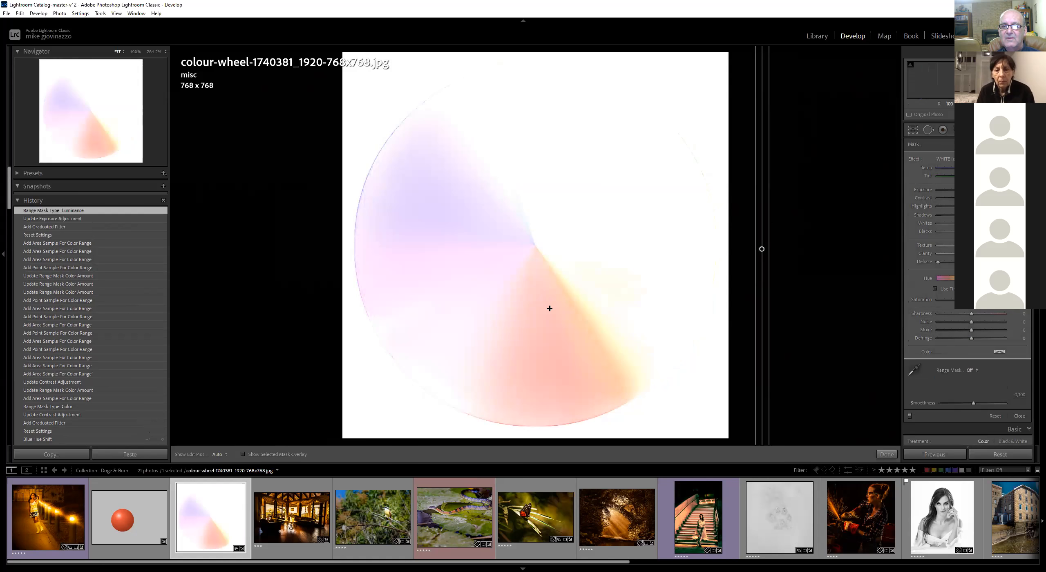
click(546, 303)
key(ctrl+z)
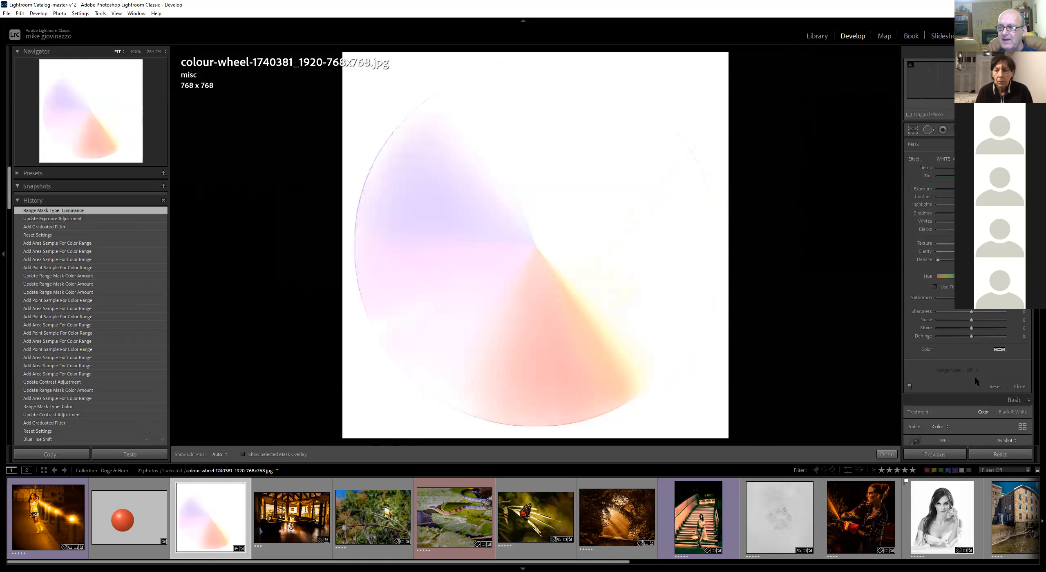
click(762, 249)
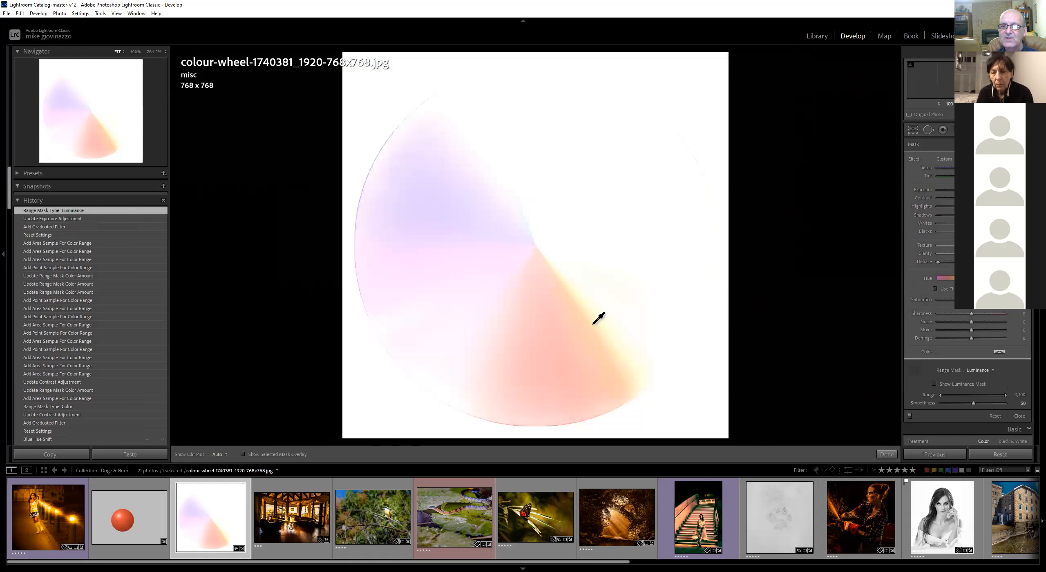
Sample luminance at several points on the orange, blue and magenta areas with the luminance range selector
drag(549, 326, 561, 335)
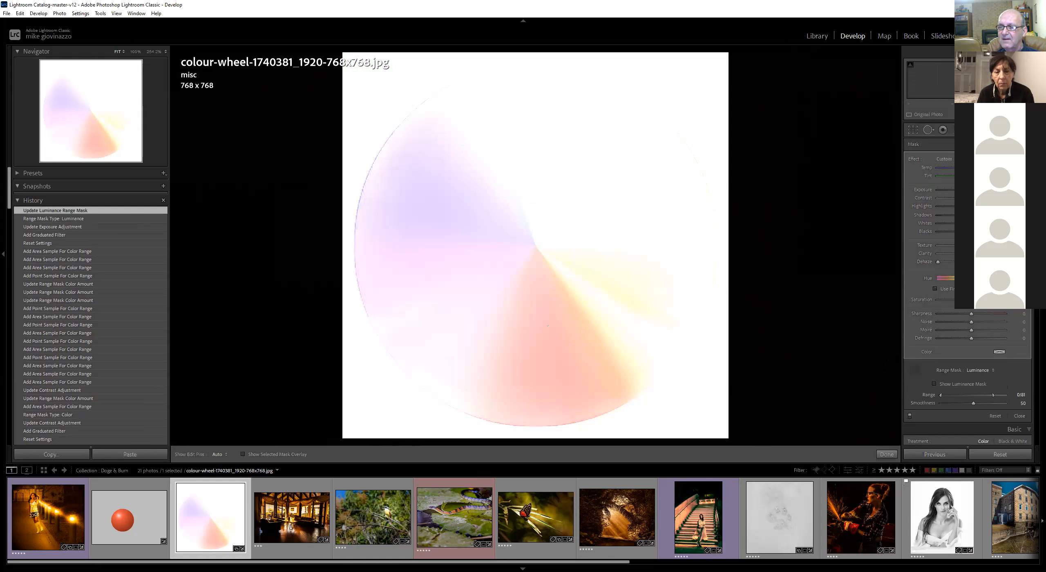
click(913, 372)
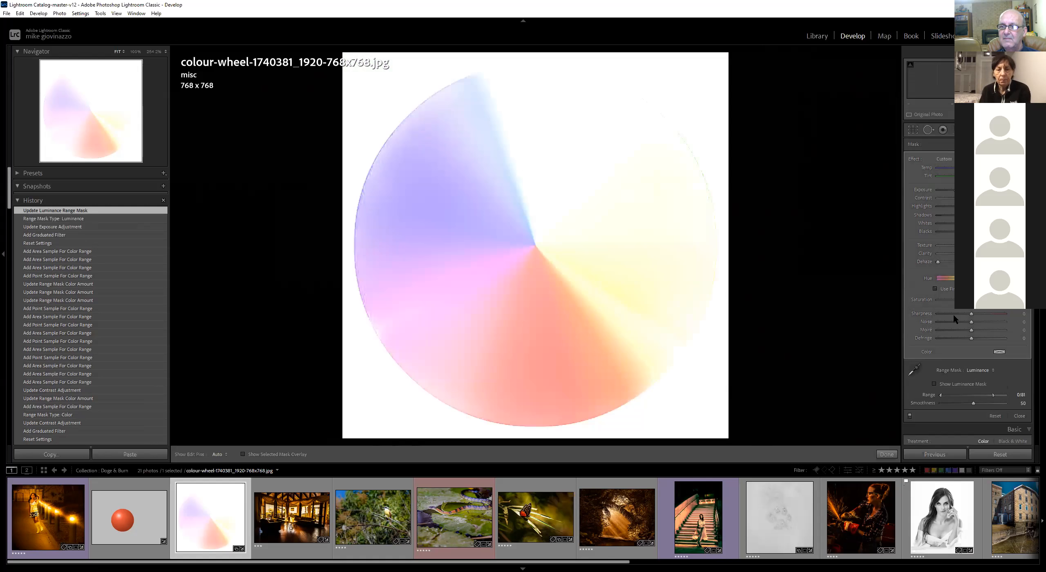
click(915, 369)
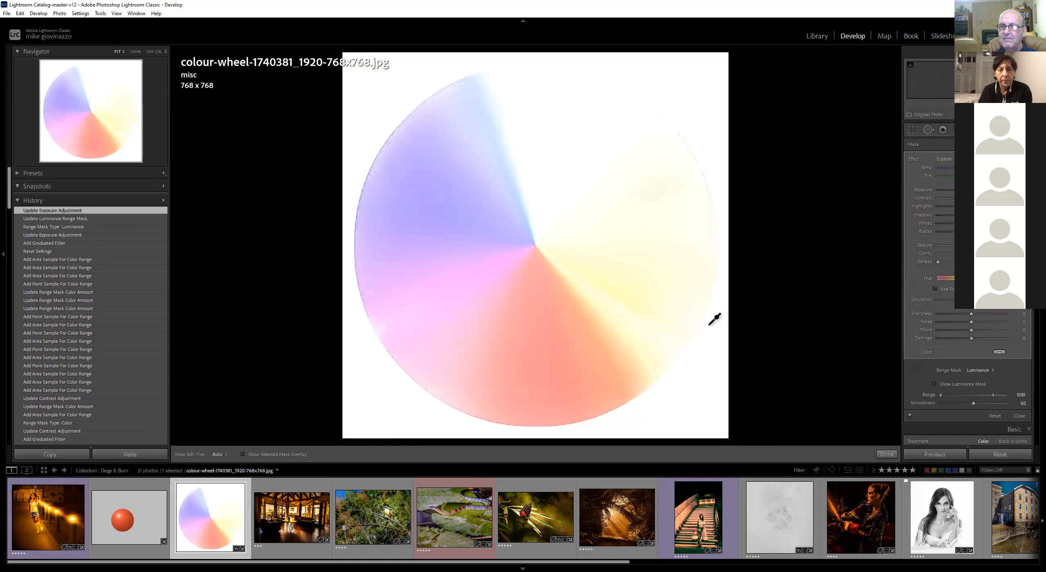
drag(503, 267, 534, 291)
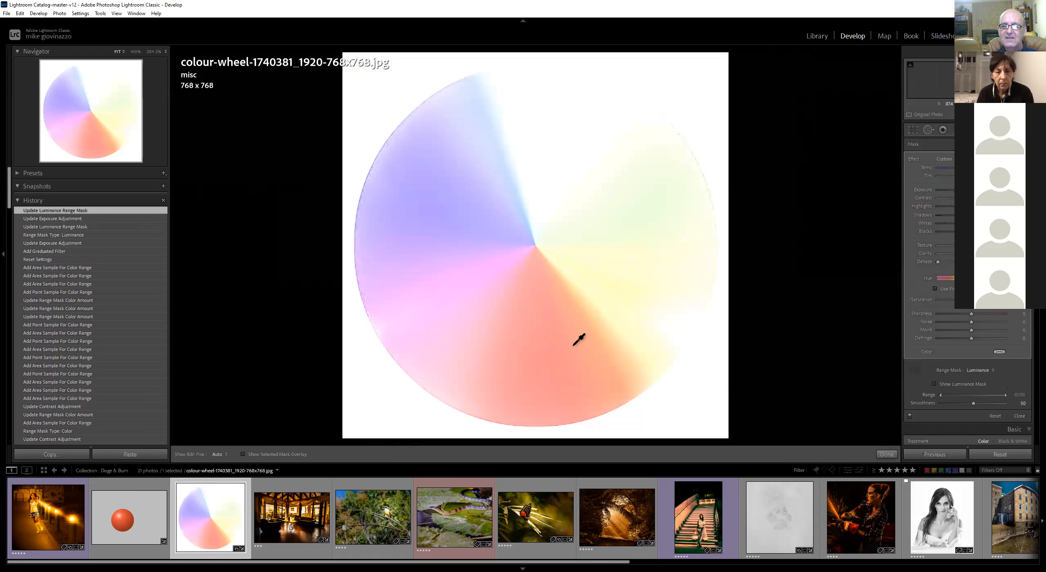
drag(451, 179, 492, 195)
drag(477, 123, 498, 143)
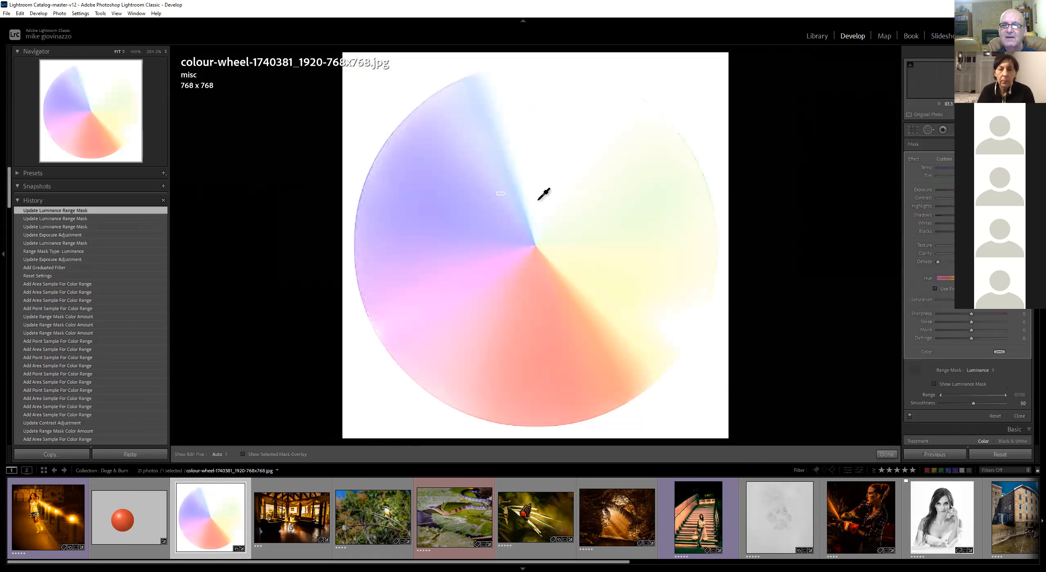
click(517, 354)
click(454, 343)
Adjust the luminance range mask Smoothness and reselect Luminance as the range mask type
mouse_move(973, 403)
mouse_down()
mouse_move(945, 403)
mouse_move(960, 395)
mouse_move(945, 397)
mouse_move(969, 404)
mouse_move(961, 395)
mouse_up()
click(971, 395)
click(962, 394)
click(979, 371)
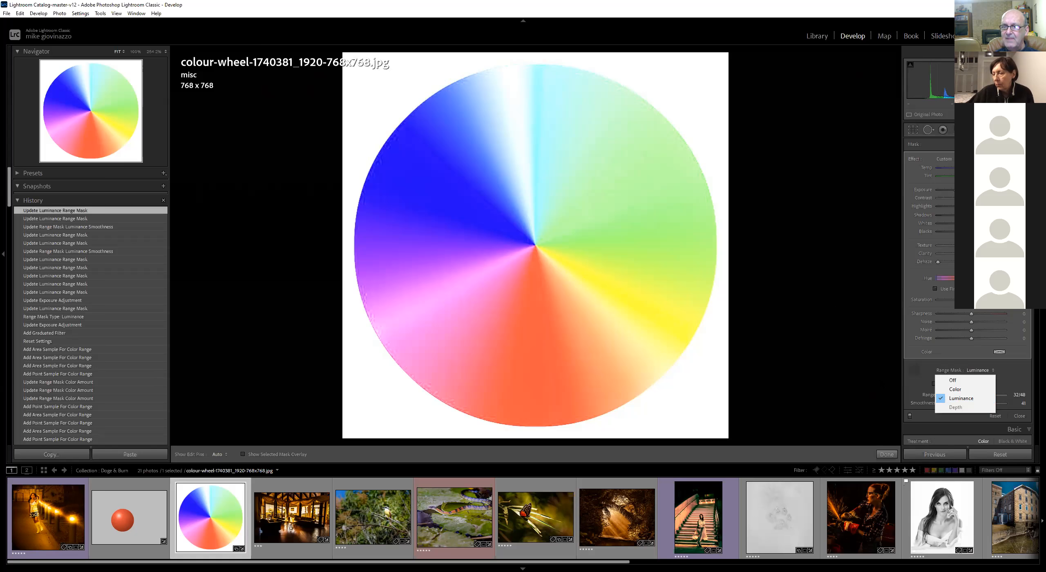
click(961, 399)
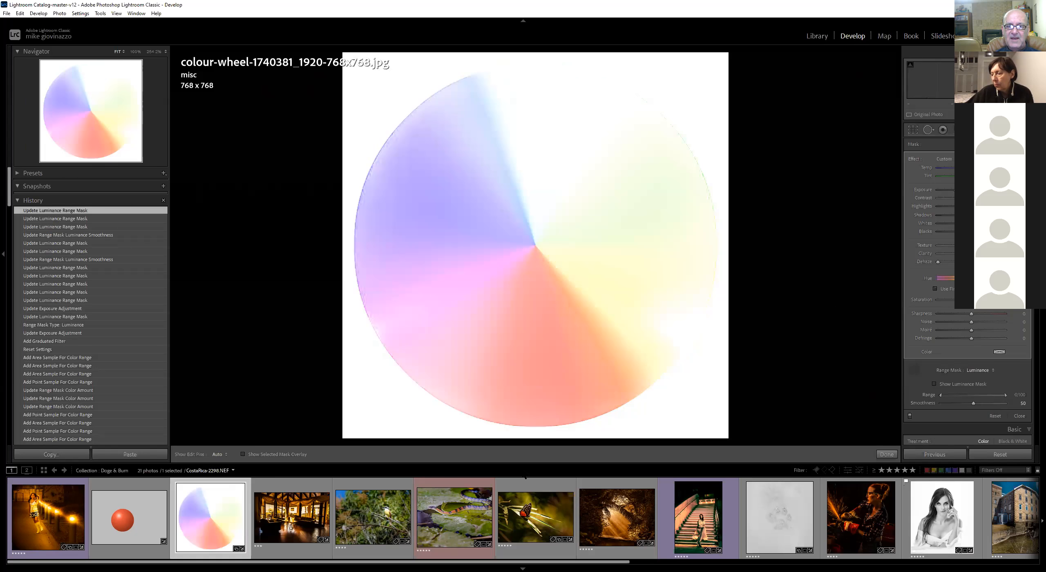
Reset all develop settings on the colour wheel image
click(1006, 457)
click(1008, 456)
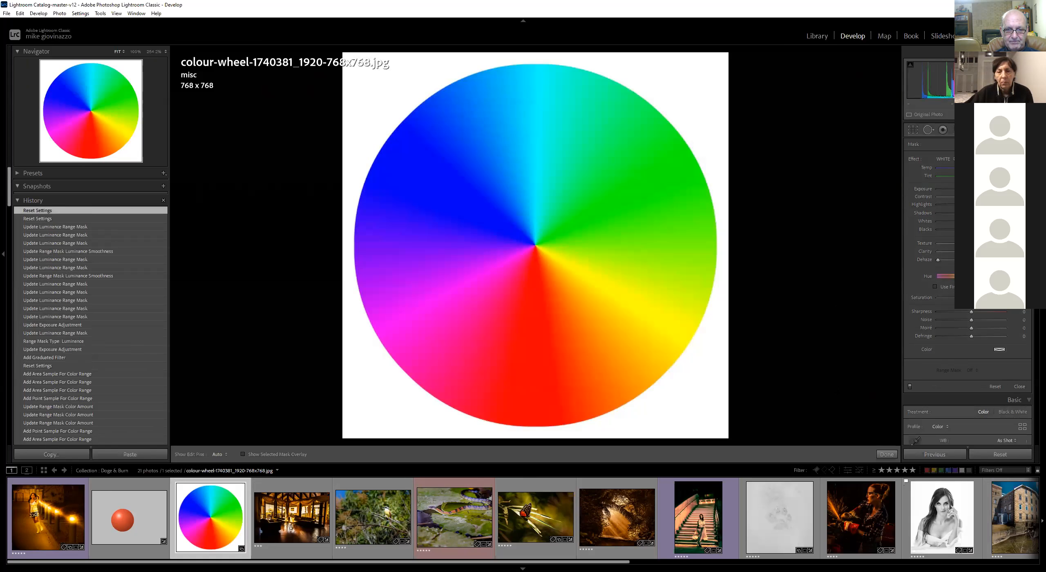
Open the CostaRica-2298.NEF snake photo and reset its develop settings
click(460, 506)
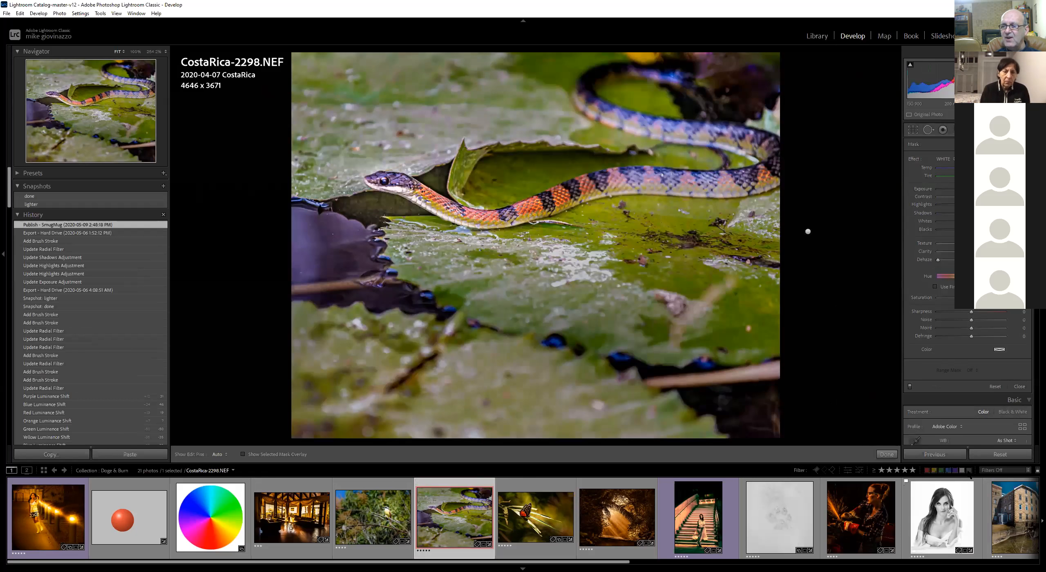
click(999, 454)
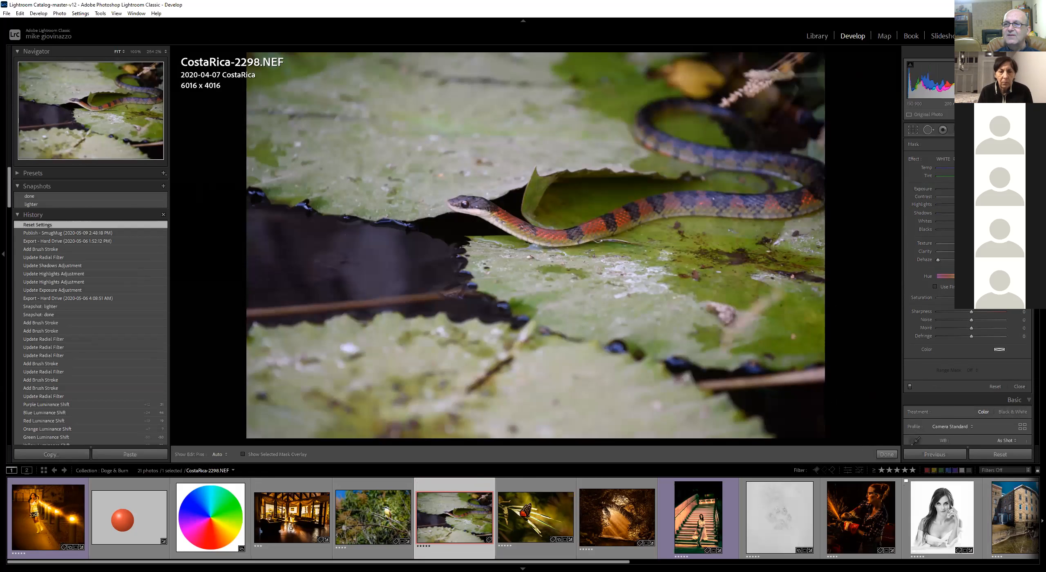
Draw a graduated filter over the snake photo, reset its effect sliders, lower exposure slightly and adjust its placement
key(m)
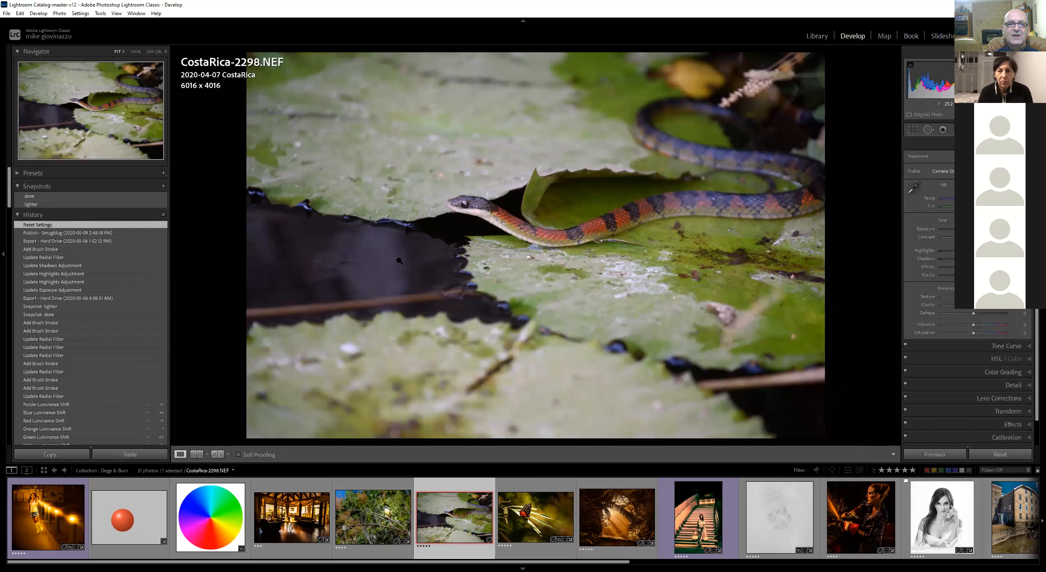
key(m)
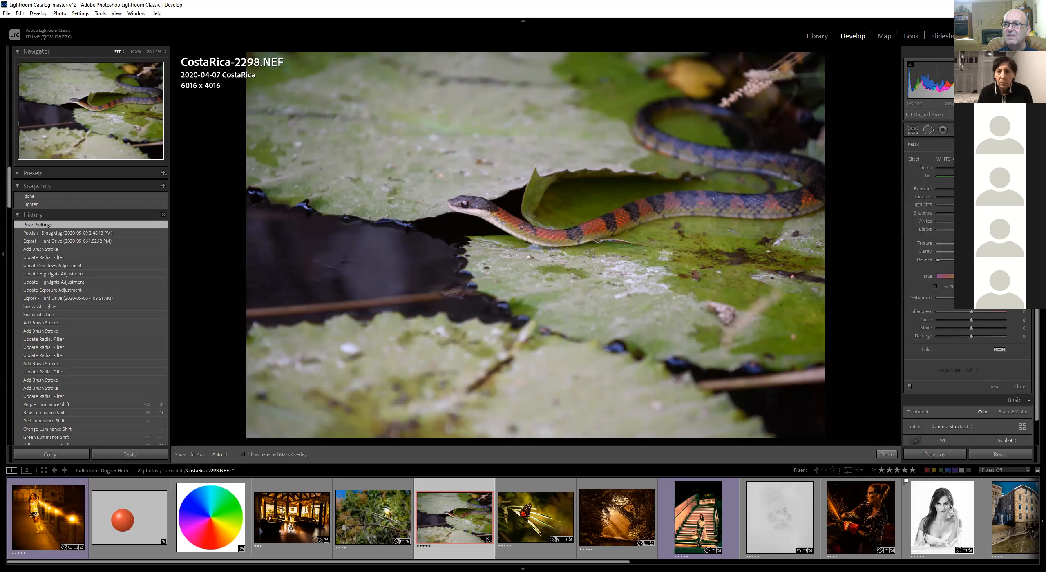
drag(457, 265, 726, 227)
double_click(915, 159)
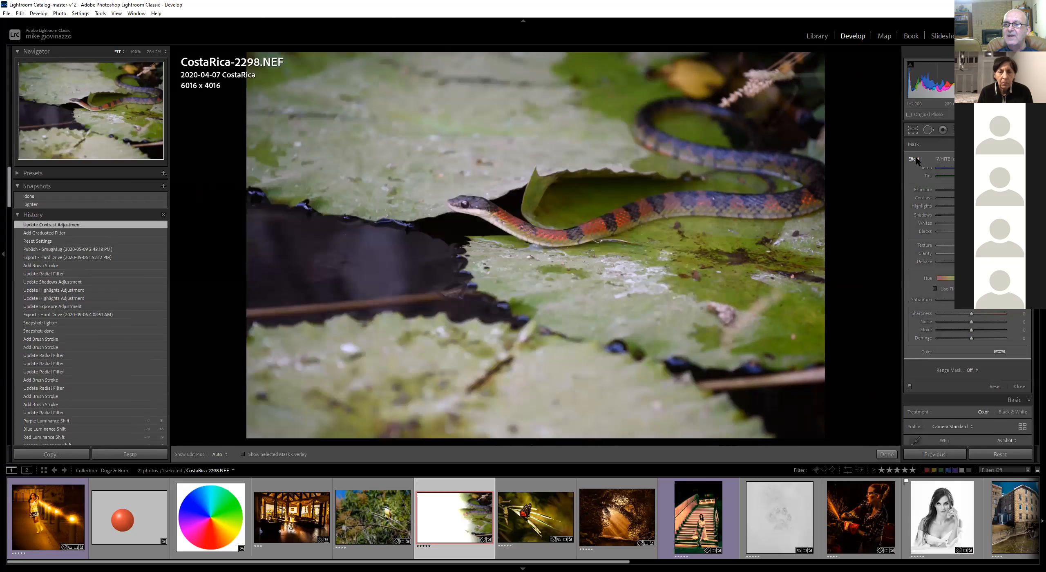
mouse_move(971, 190)
mouse_down()
mouse_move(959, 190)
mouse_move(968, 190)
mouse_up()
drag(604, 339, 689, 293)
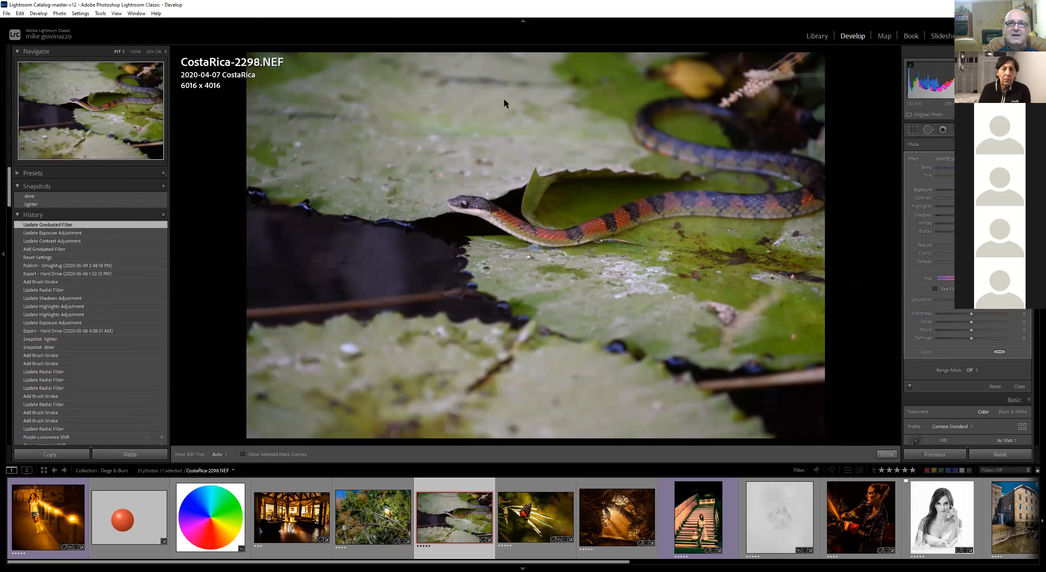
Draw a large radial filter over the upper left of the snake photo and reset its effect sliders
key(shift+m)
drag(504, 99, 688, 203)
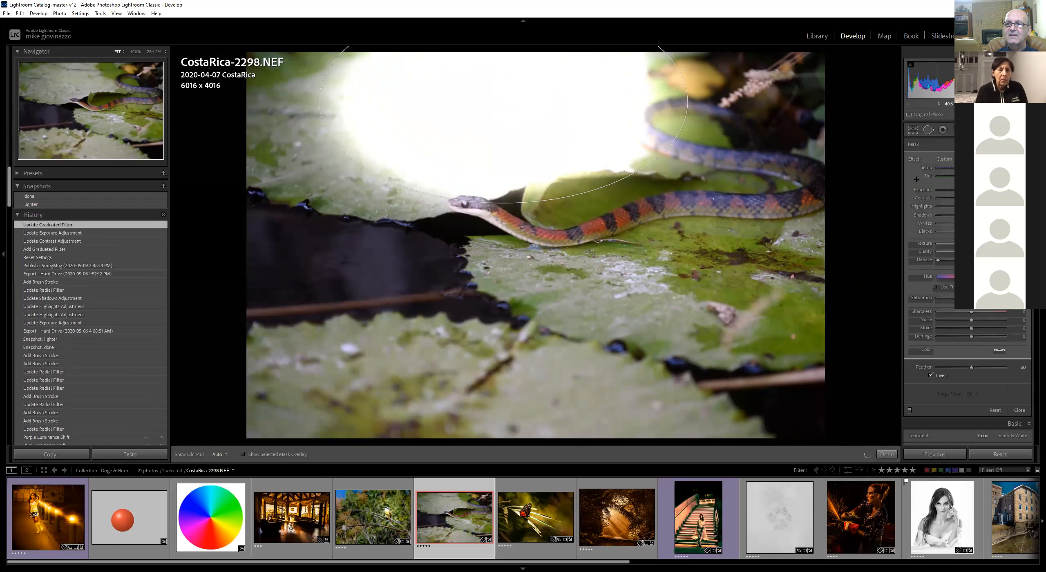
double_click(916, 160)
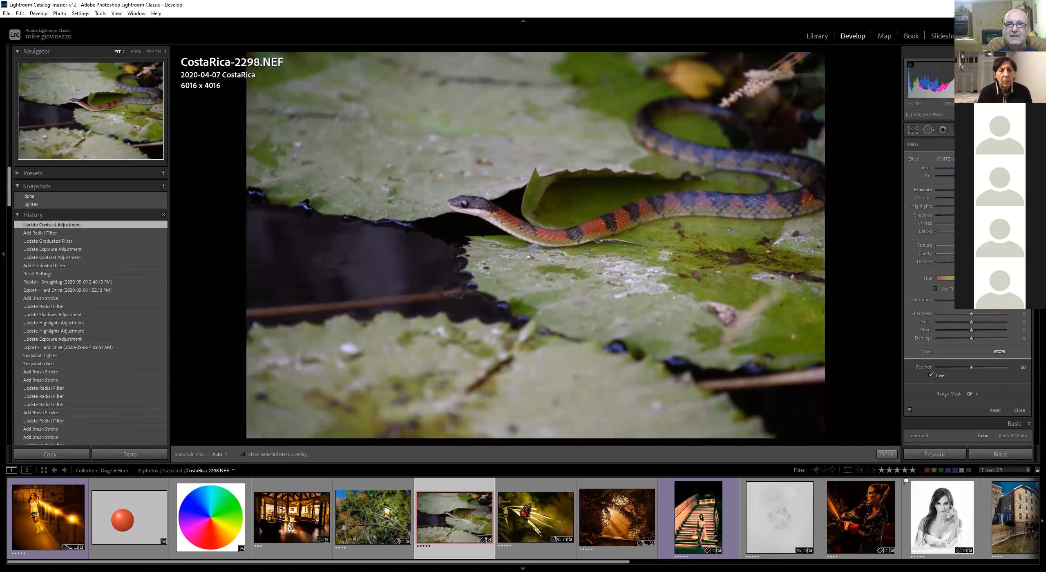
drag(969, 190, 967, 190)
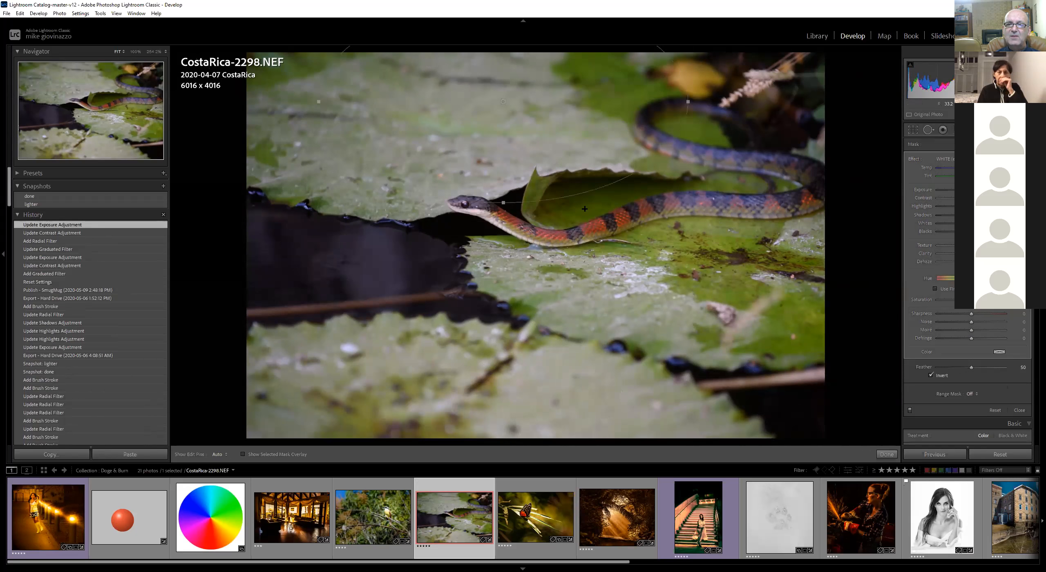
double_click(914, 160)
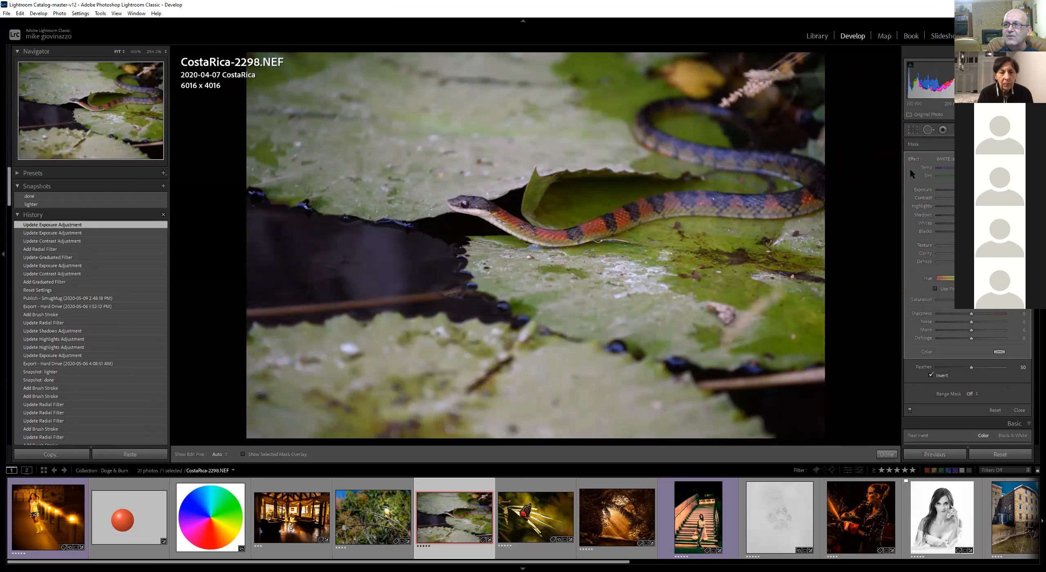
Add a small radial filter around the snake's head, reset its effects, raise exposure slightly and finish editing
click(984, 145)
drag(466, 205, 496, 223)
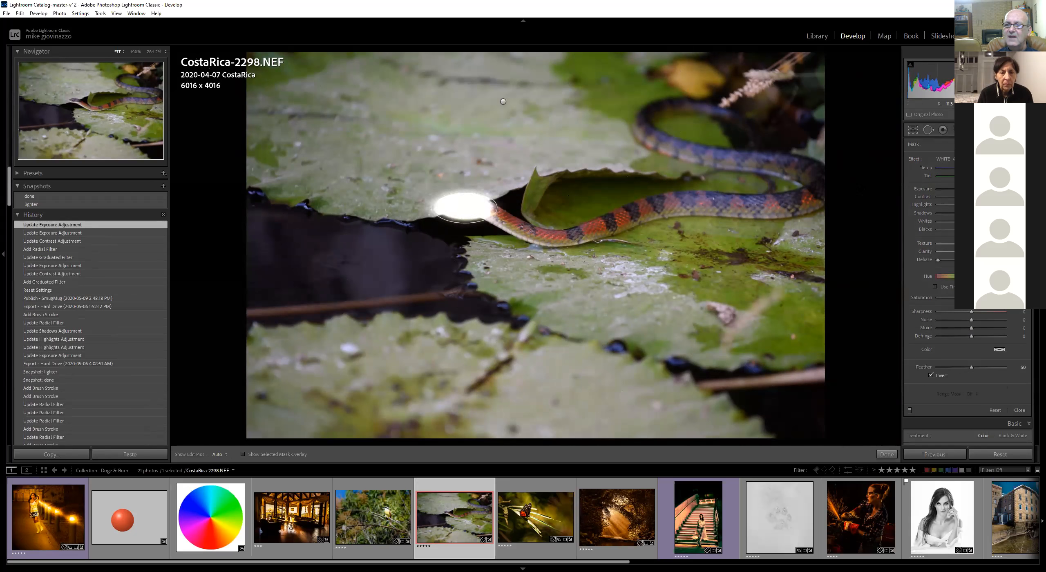
double_click(912, 159)
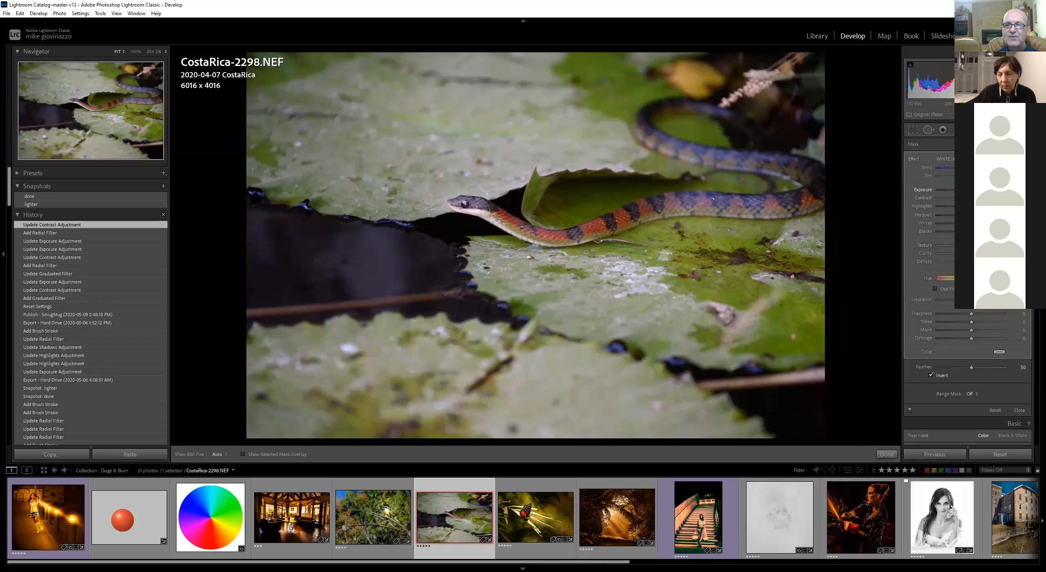
drag(974, 191, 977, 190)
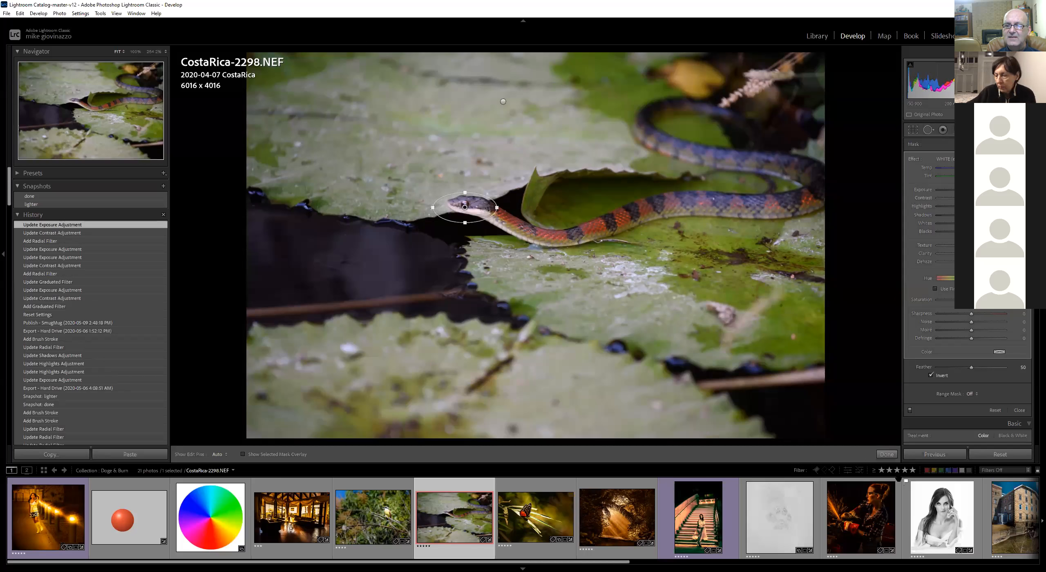
click(887, 454)
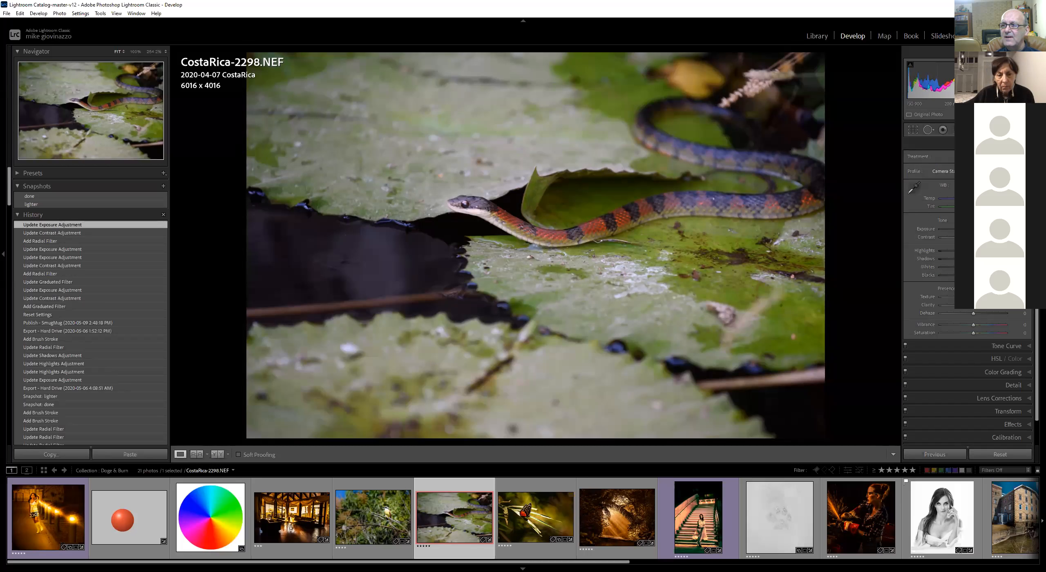
Draw a radial filter over the upper-right background of the snake photo and lower its exposure slightly
click(974, 130)
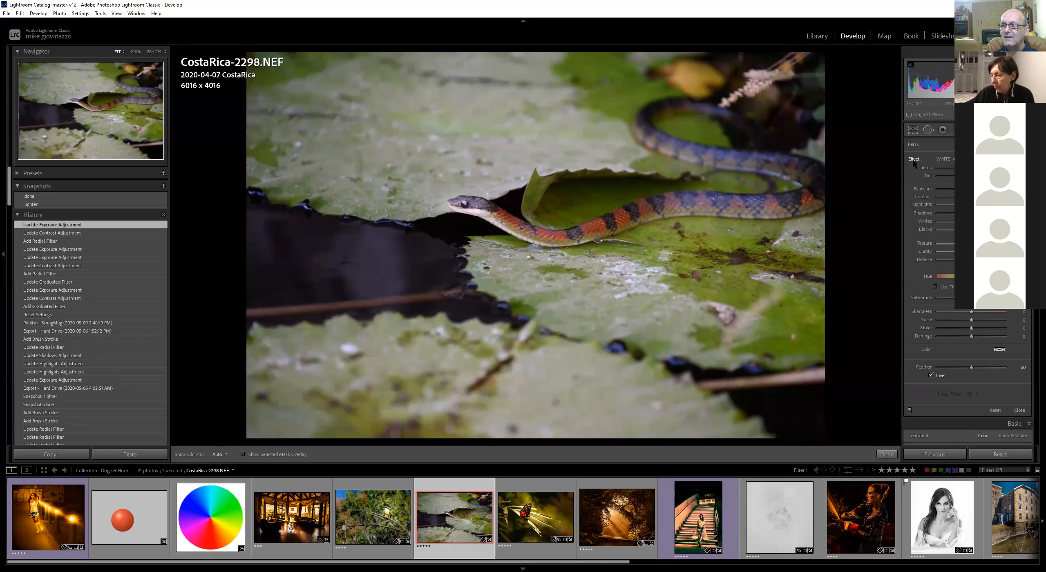
drag(687, 153, 819, 216)
drag(971, 190, 964, 190)
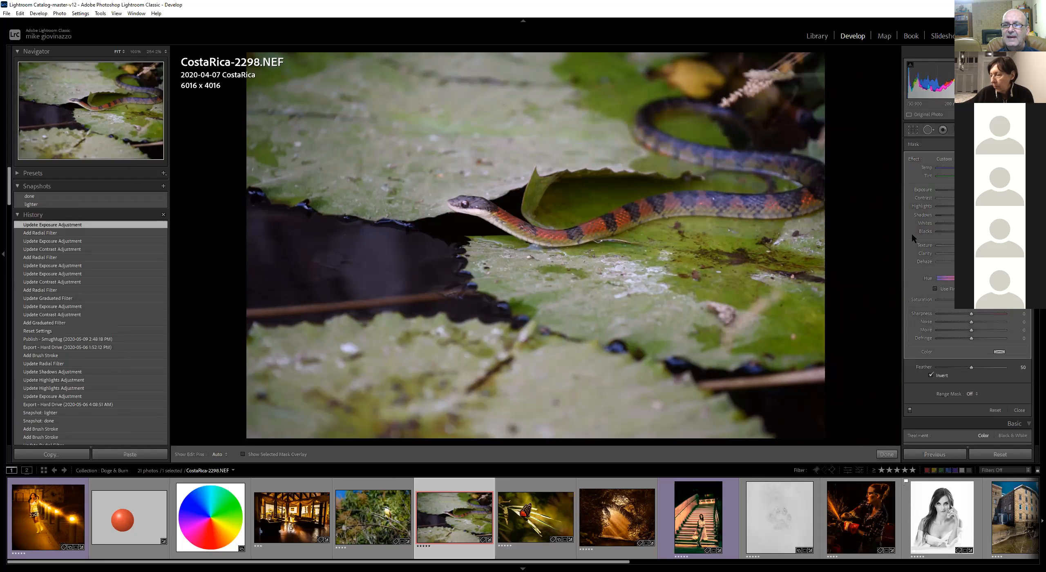
Draw a radial filter over the leaf above the snake, lower its exposure slightly and finish editing the filters
drag(725, 459, 725, 460)
drag(971, 189, 968, 190)
mouse_move(497, 99)
mouse_down()
mouse_move(547, 148)
mouse_move(584, 134)
mouse_move(604, 180)
mouse_move(636, 186)
mouse_up()
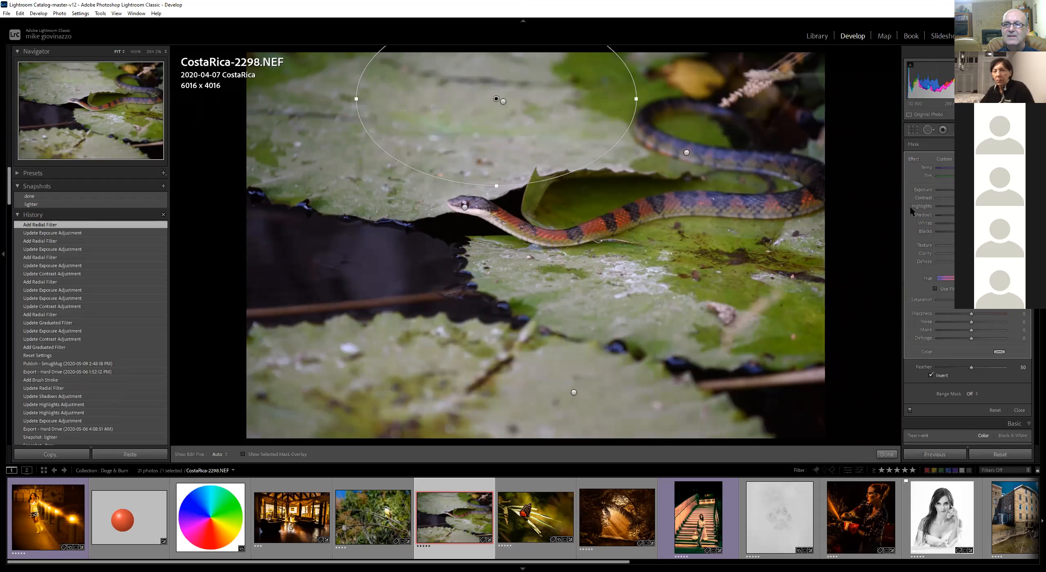
drag(972, 190, 967, 190)
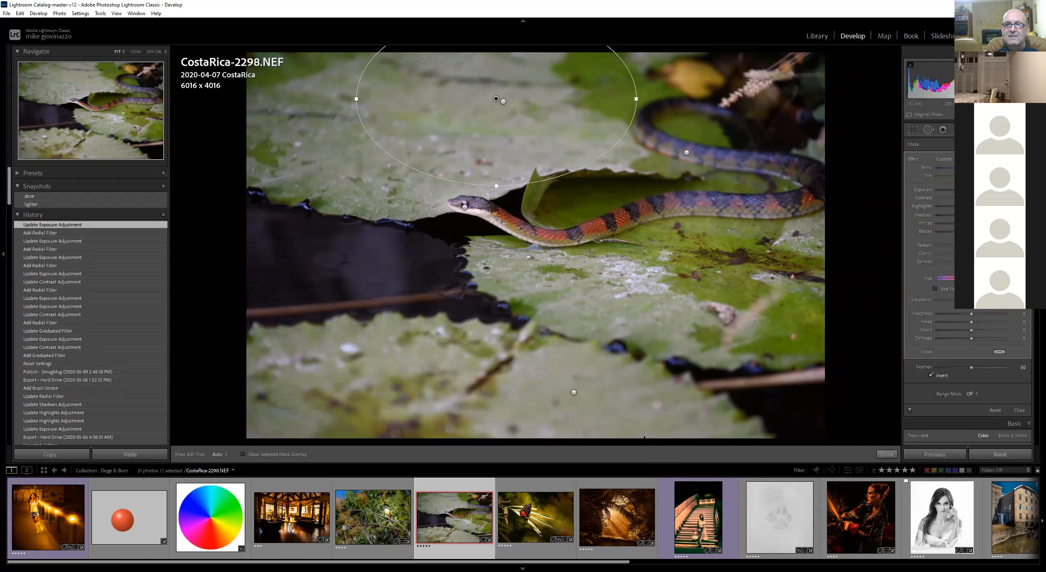
click(887, 454)
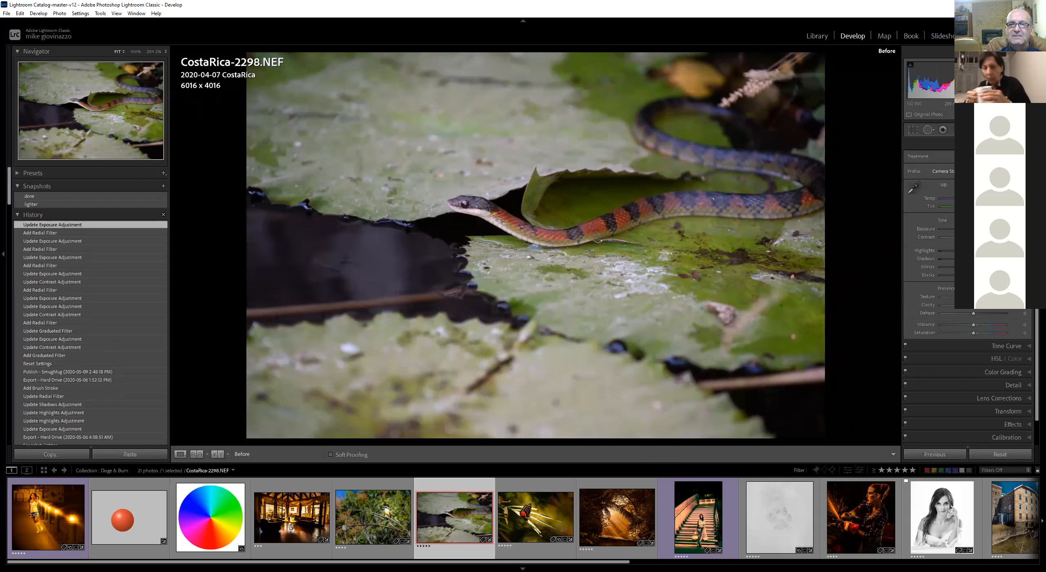
Compare the snake photo's before view and switch back and forth between the done and lighter snapshots
key(backslash)
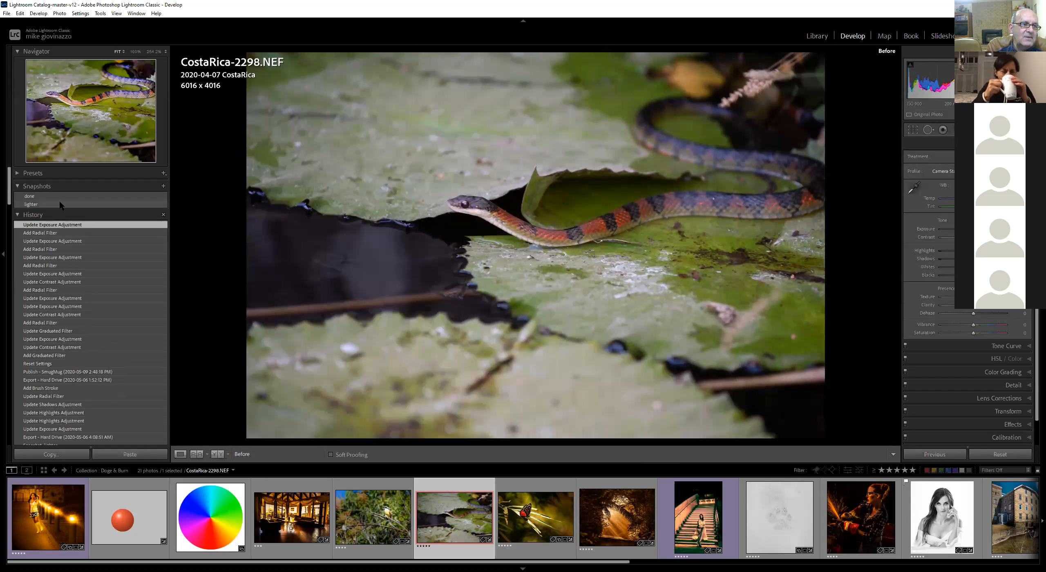
click(80, 196)
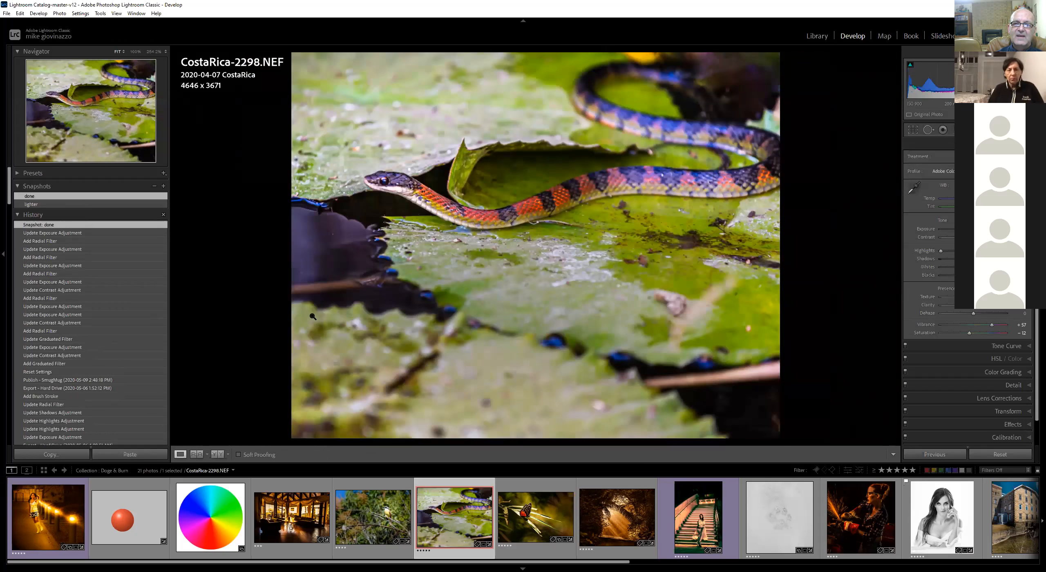
click(67, 204)
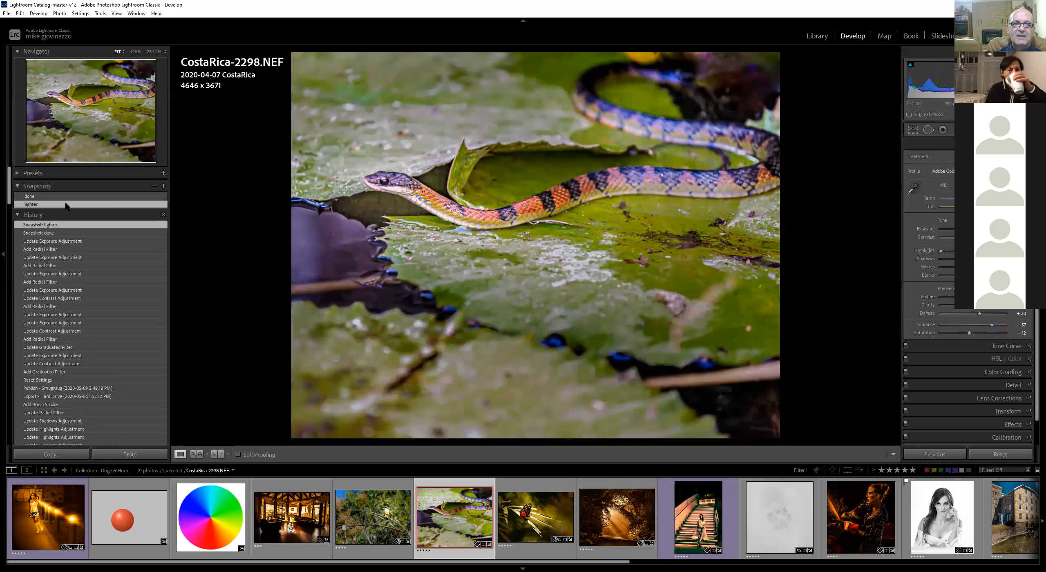
click(72, 196)
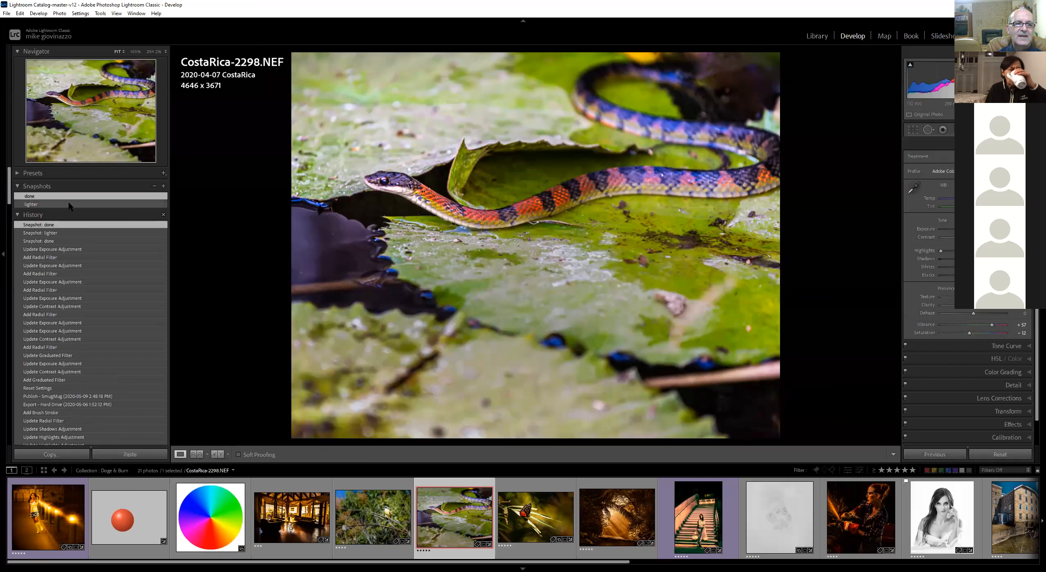
click(70, 202)
click(71, 197)
click(69, 203)
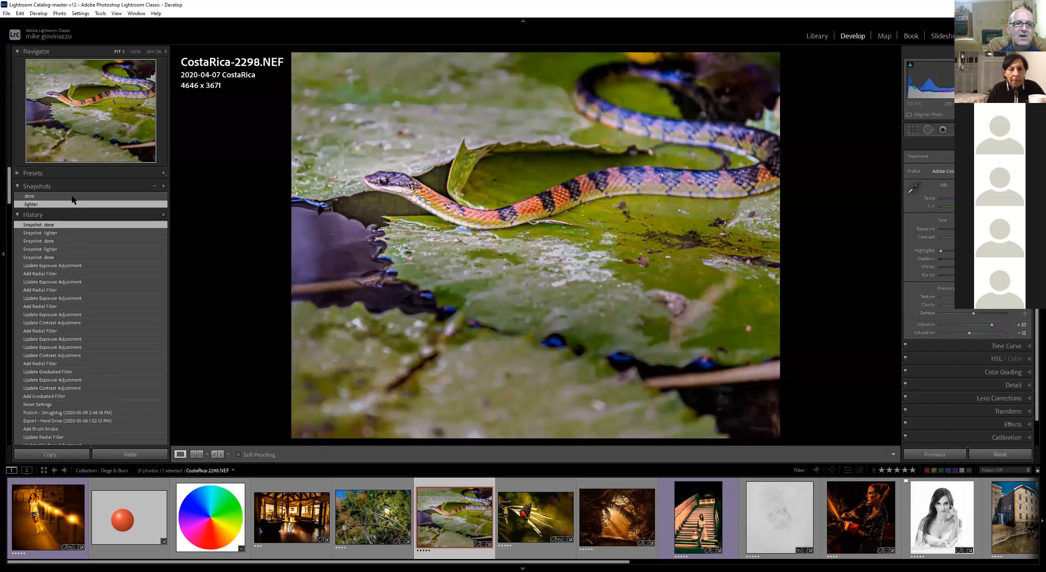
click(69, 196)
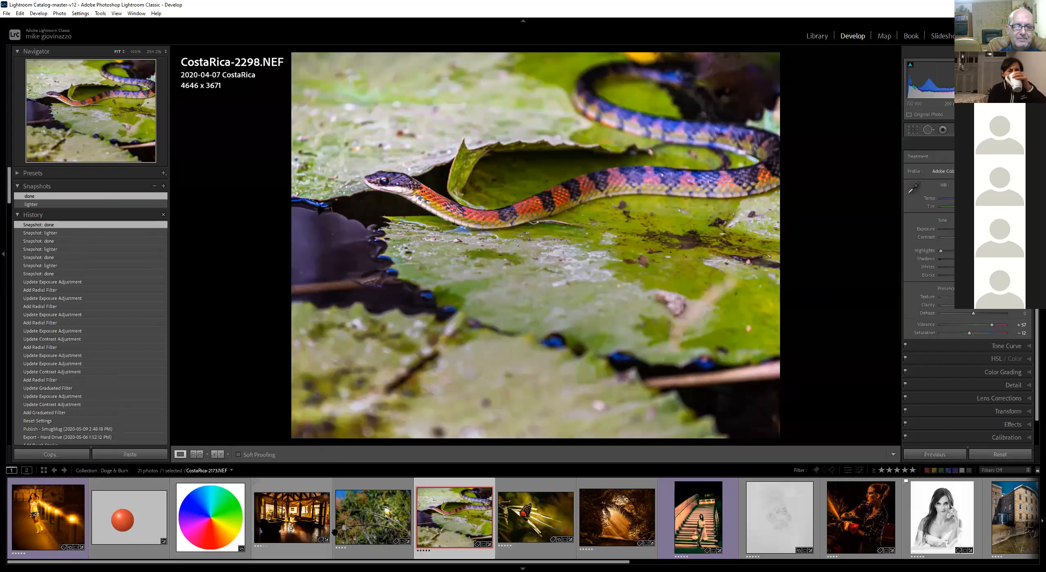
Open the bird photo, reset its settings and restore its done snapshot
click(380, 508)
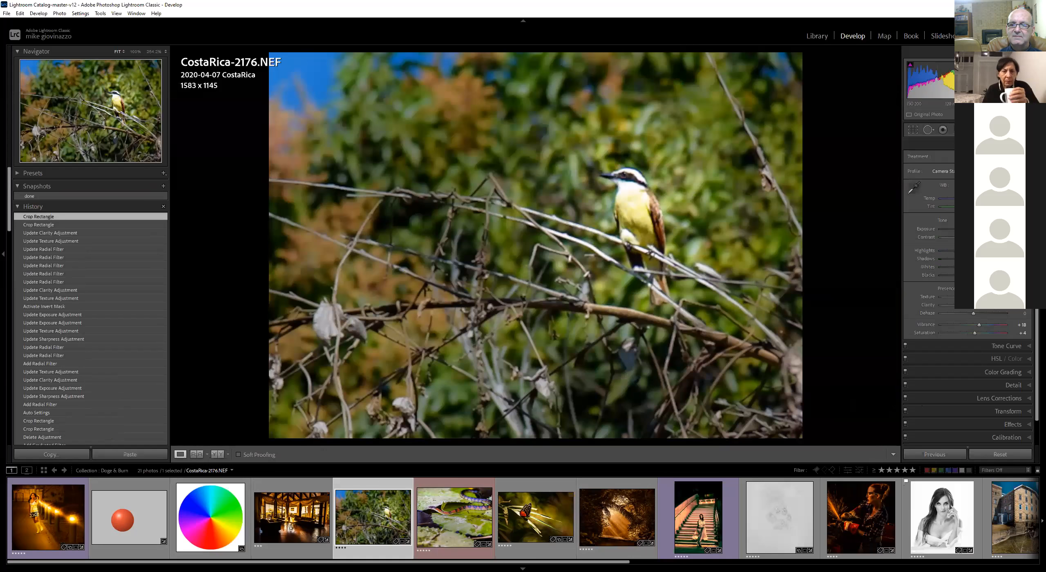
click(1002, 455)
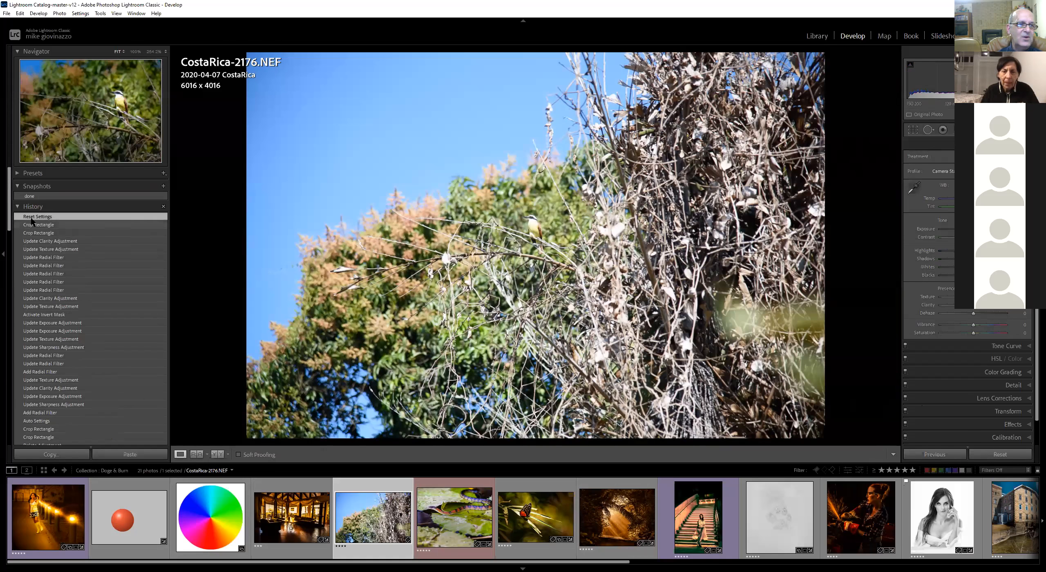
click(44, 195)
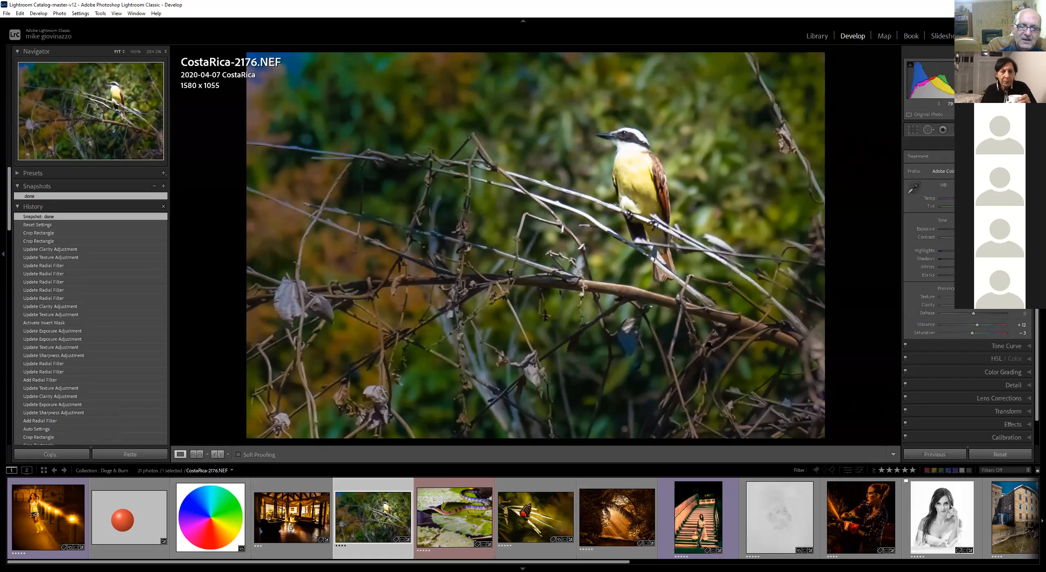
Copy only the Crop settings from the bird photo, with every other setting unchecked
key(ctrl+shift+c)
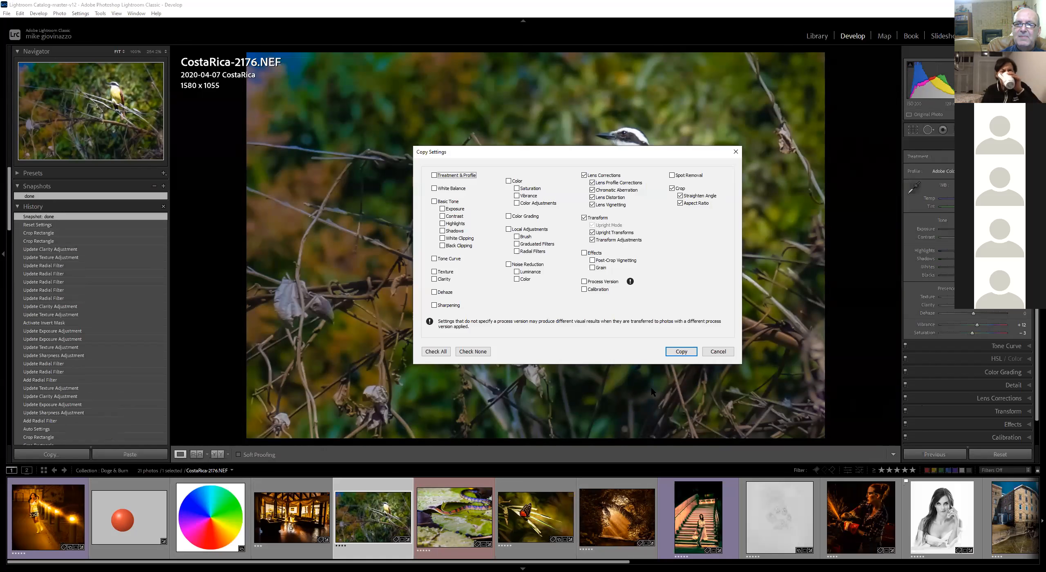
click(471, 351)
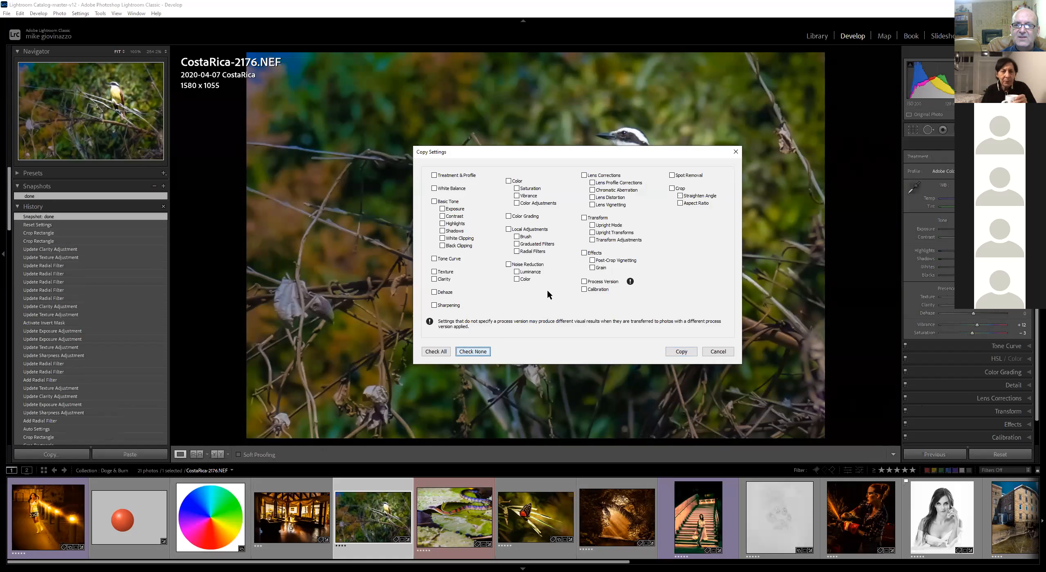
click(672, 188)
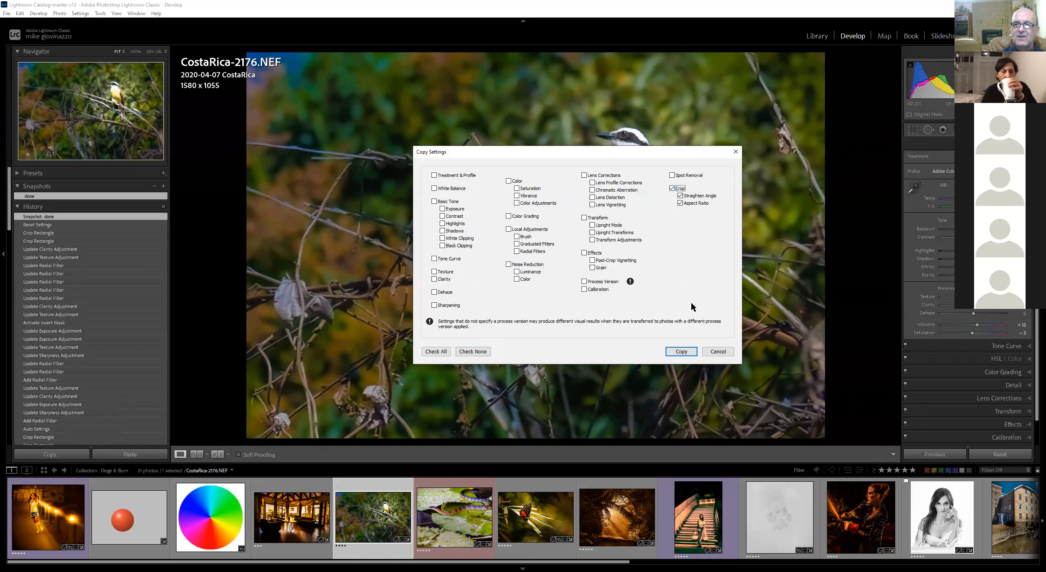
click(679, 351)
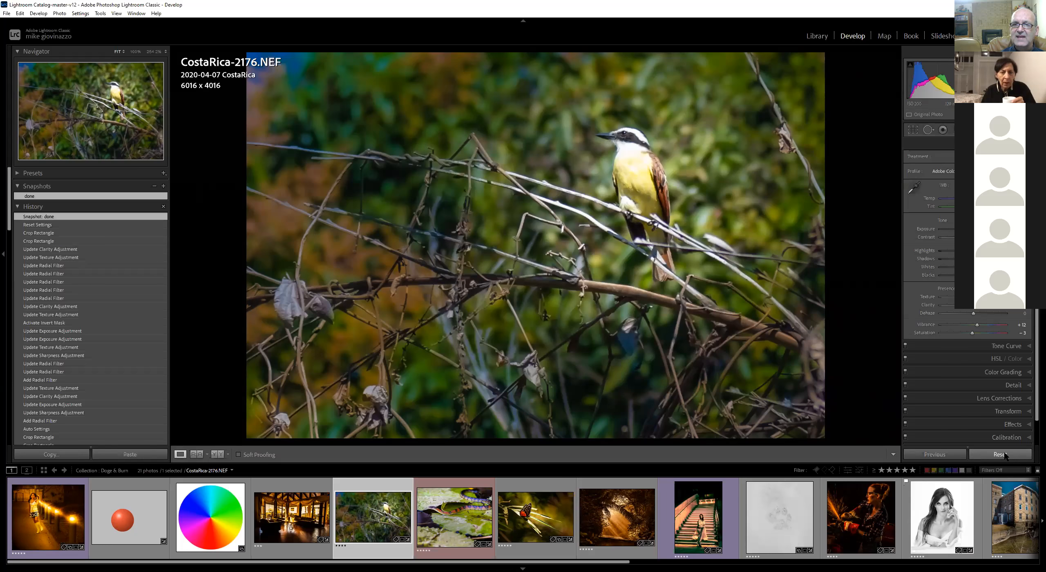
Reset the bird photo, paste the copied crop settings onto it and apply Auto tone
click(1004, 454)
key(ctrl+shift+v)
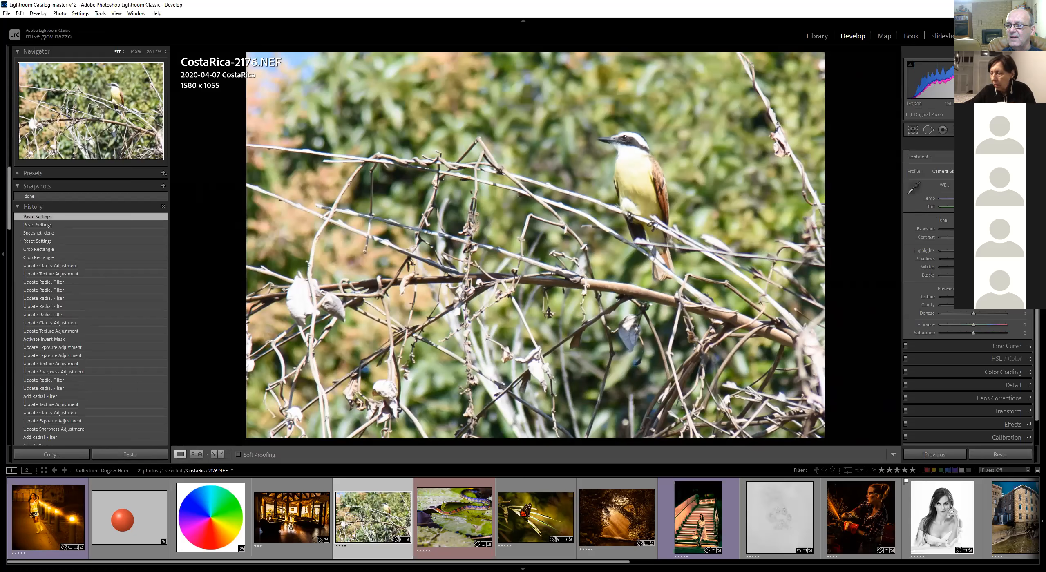
key(ctrl+u)
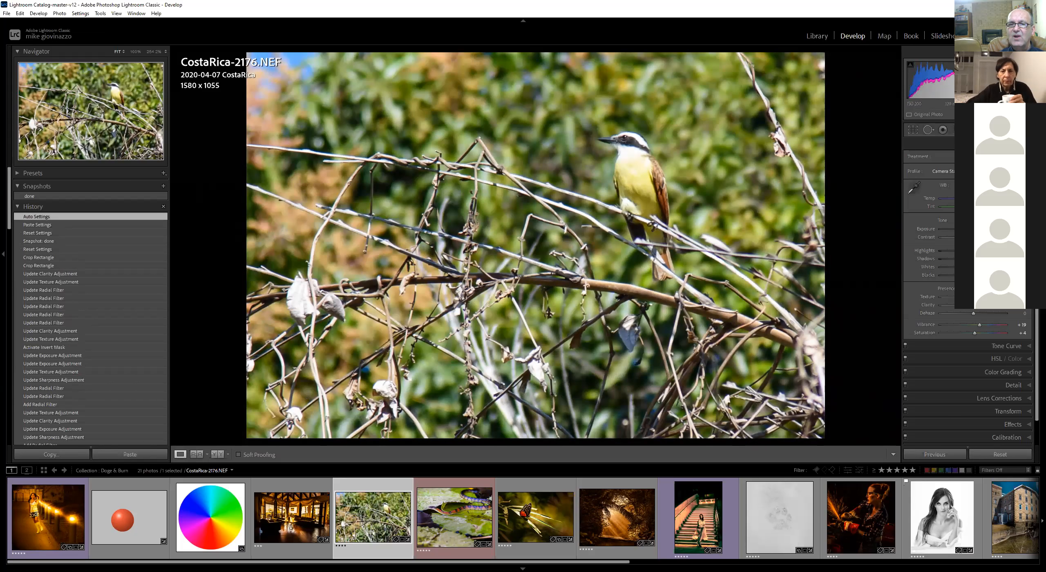
Draw a radial filter around the bird with Invert off, Feather 100 and reduced exposure to darken the surroundings
key(shift+m)
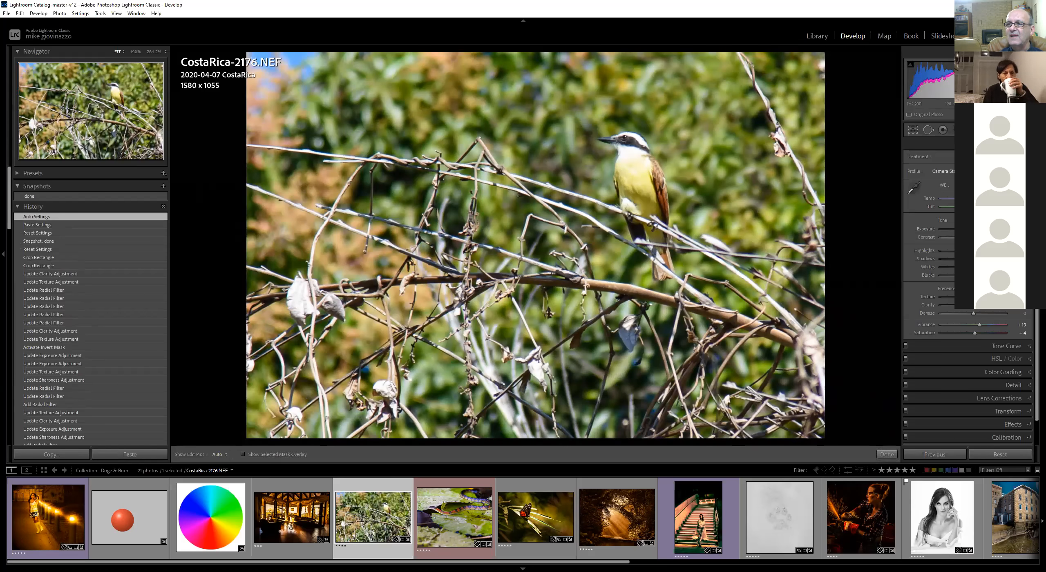
drag(633, 184, 754, 306)
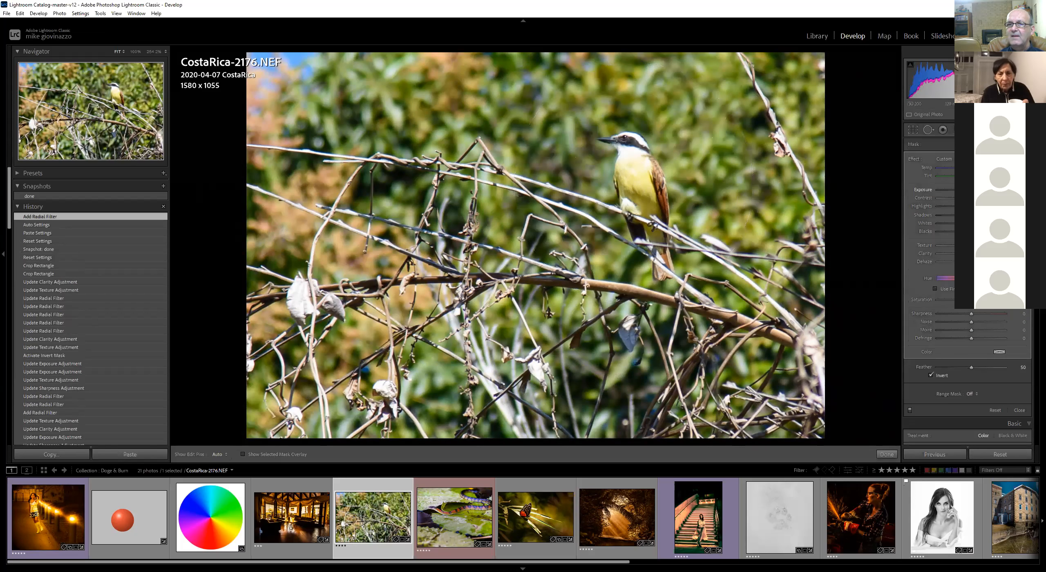
drag(971, 189, 932, 190)
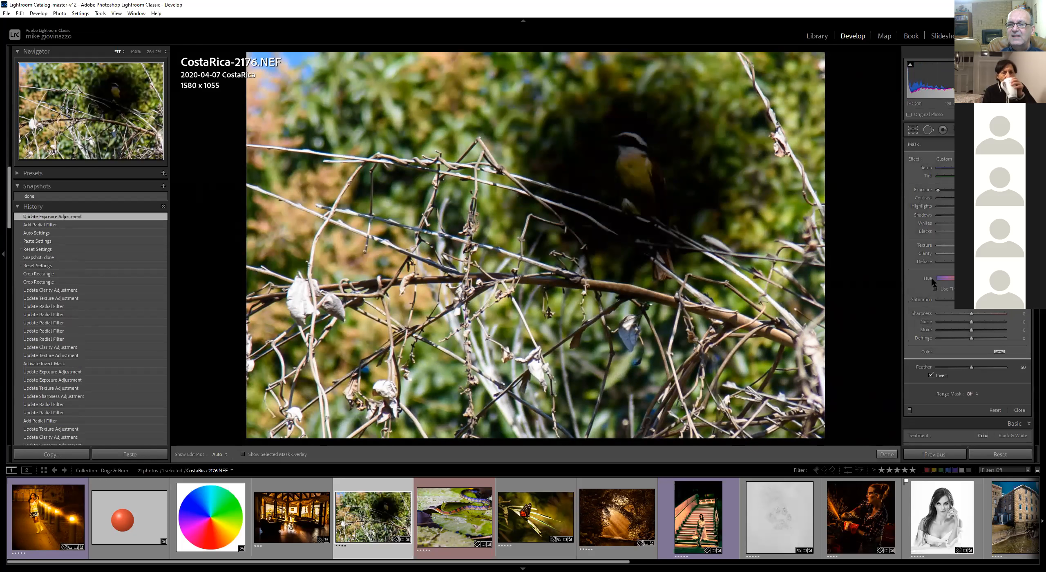
click(931, 375)
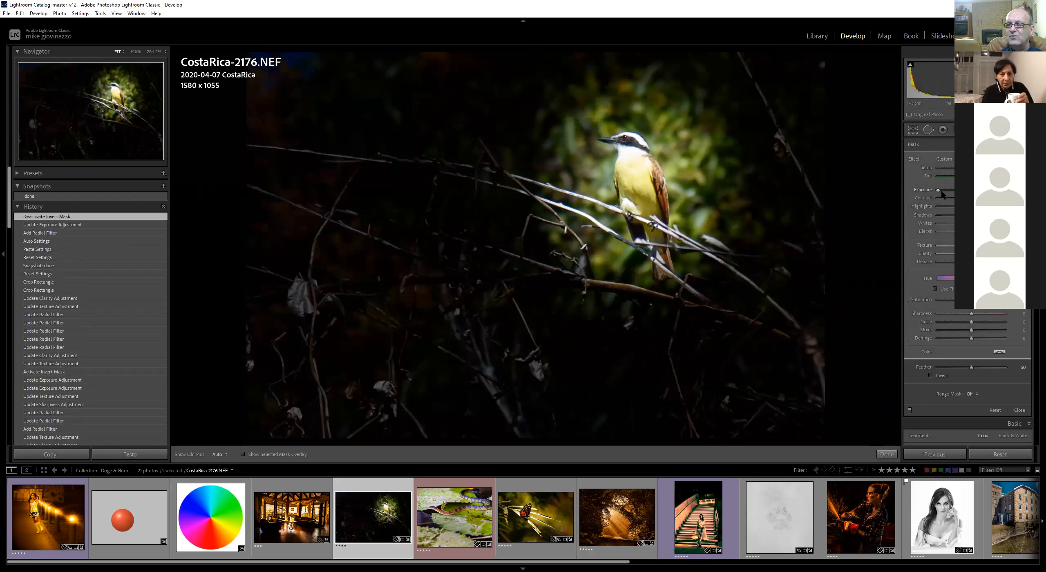
mouse_move(993, 367)
mouse_down()
mouse_move(1023, 368)
mouse_move(937, 368)
mouse_move(1006, 367)
mouse_up()
mouse_move(939, 189)
mouse_down()
mouse_move(972, 189)
mouse_move(959, 190)
mouse_up()
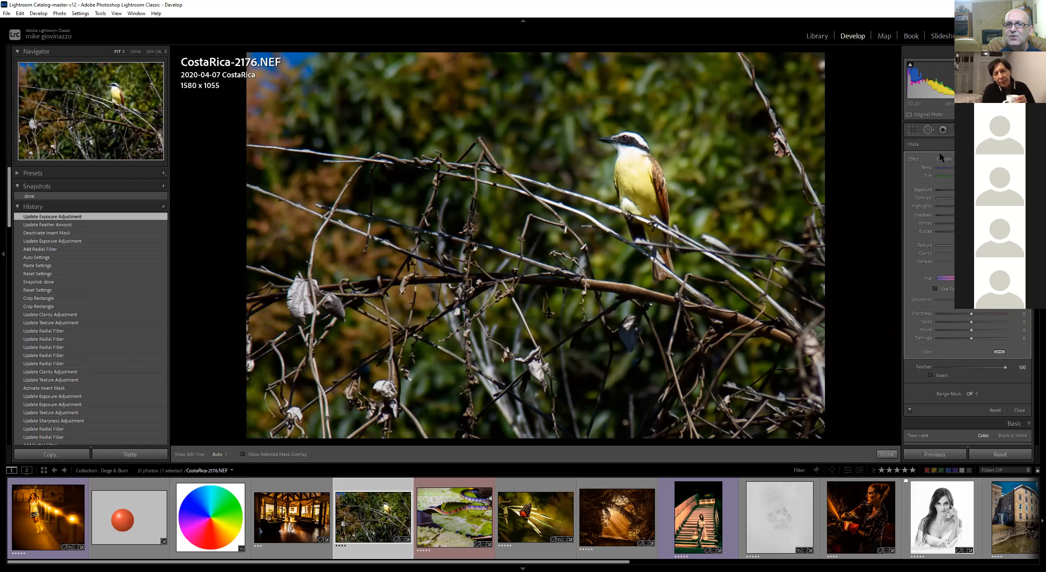
Add a small radial filter over the bird's head with Invert on and adjust its exposure slightly
click(979, 144)
drag(642, 155, 657, 165)
drag(971, 189, 976, 190)
click(930, 375)
drag(976, 189, 973, 190)
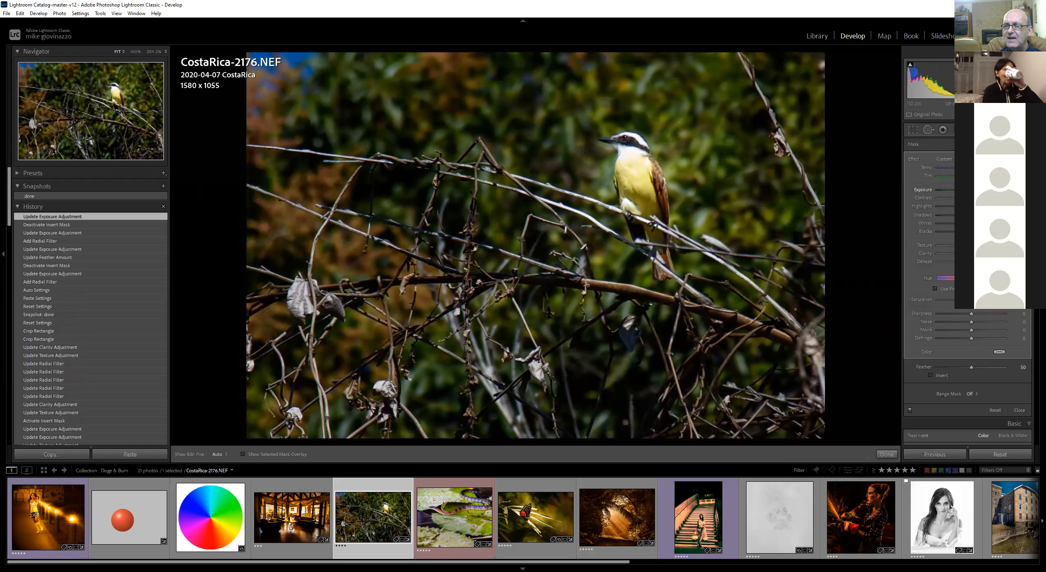
click(931, 375)
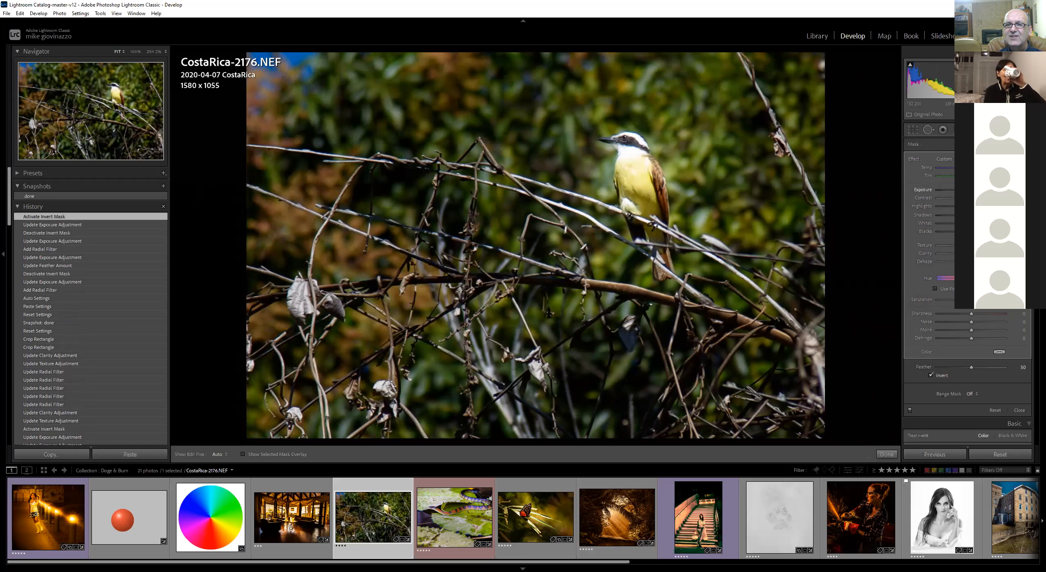
drag(979, 190, 973, 189)
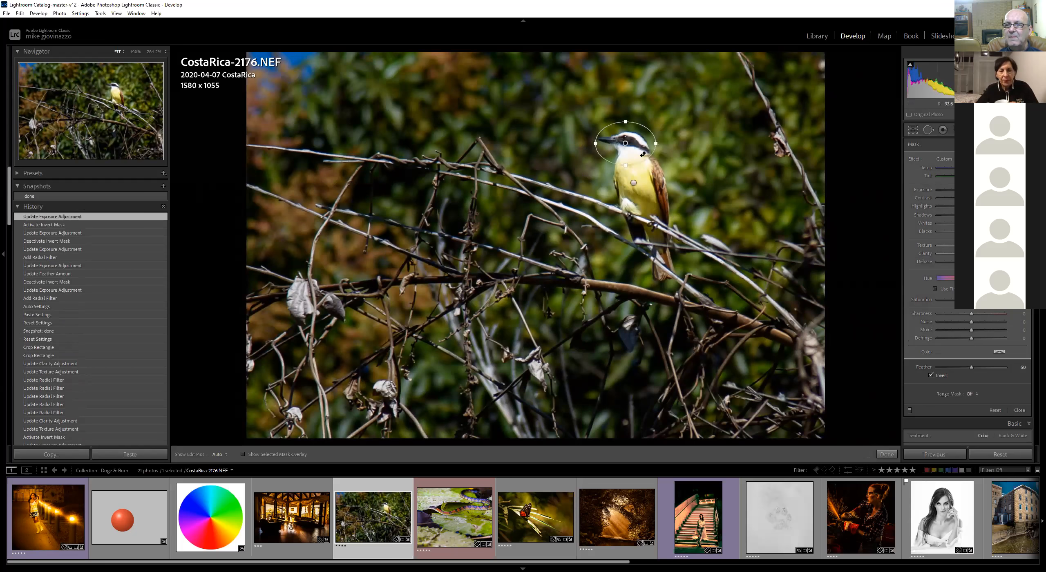
Lower the head filter's highlights, reset its exposure and raise its shadows slightly
drag(971, 207, 957, 208)
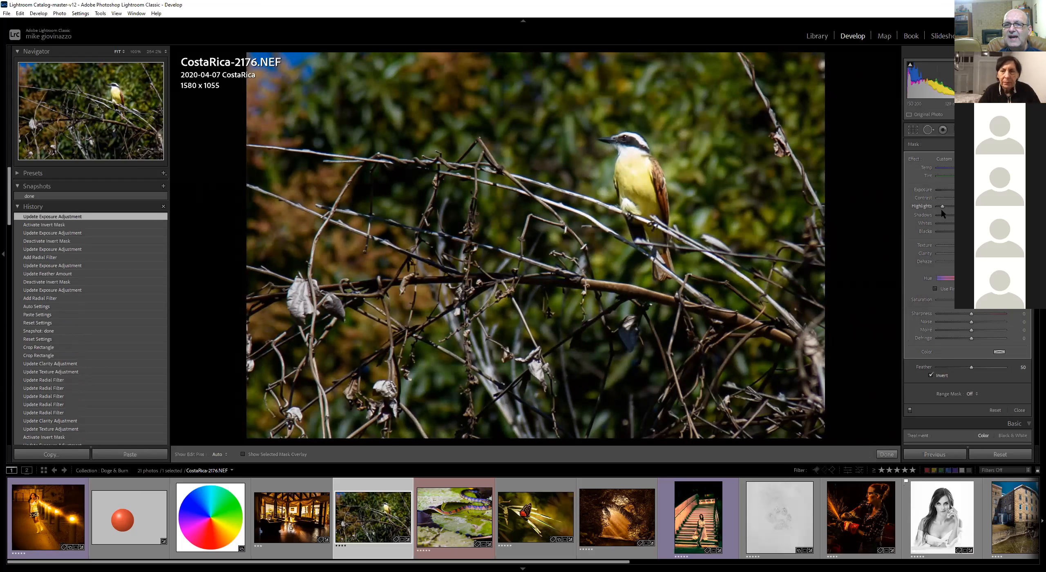
mouse_move(949, 210)
mouse_down()
mouse_move(932, 190)
mouse_move(940, 206)
mouse_up()
double_click(924, 188)
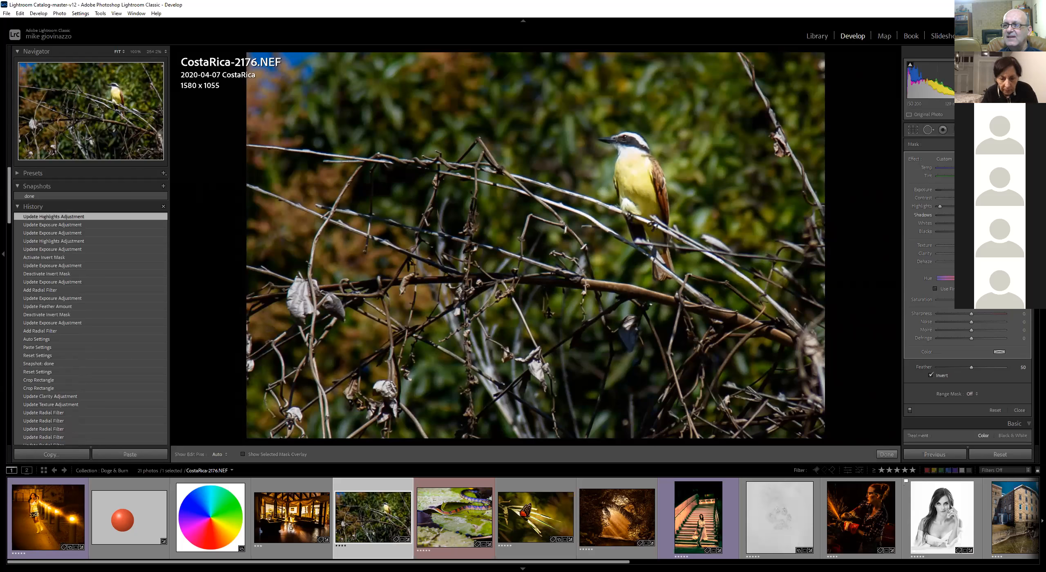
drag(971, 215, 977, 215)
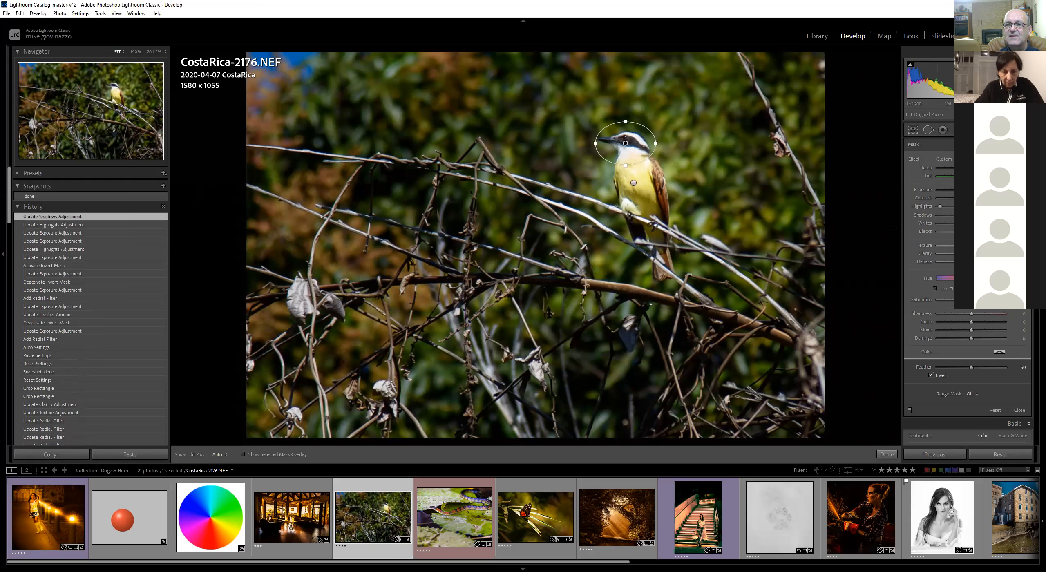
double_click(912, 159)
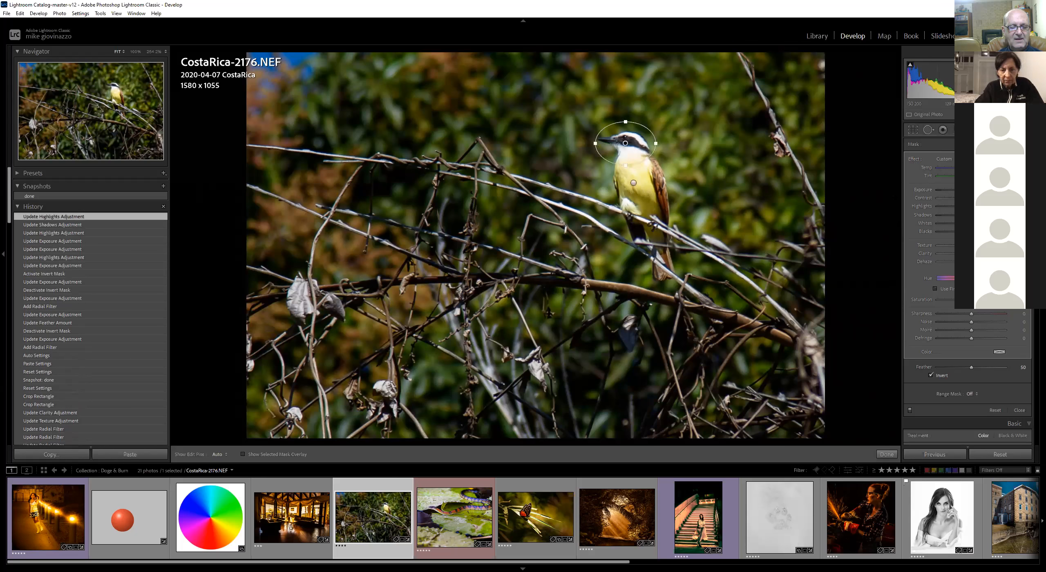
key(ctrl+z)
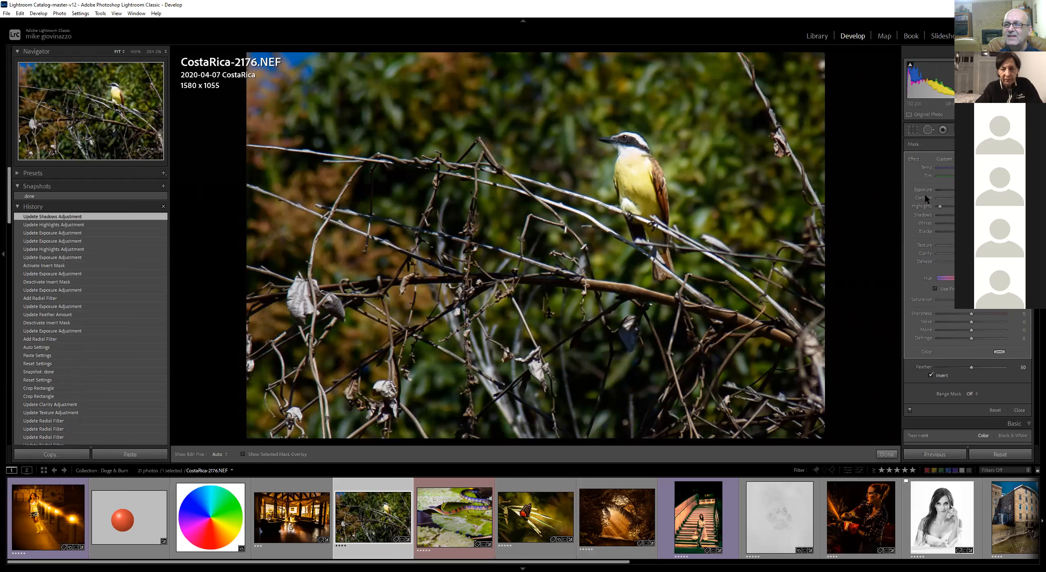
double_click(913, 160)
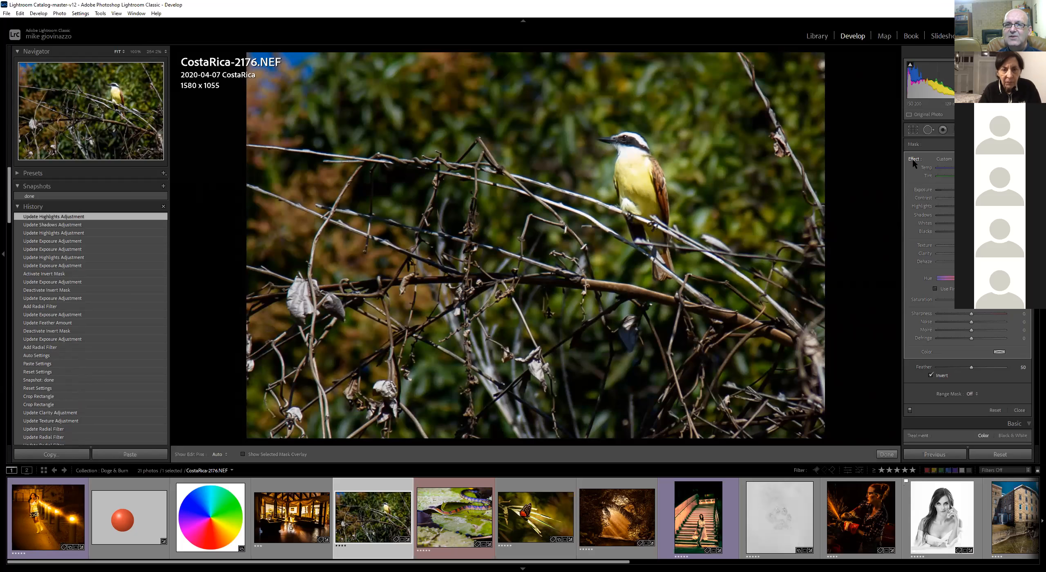
key(ctrl+z)
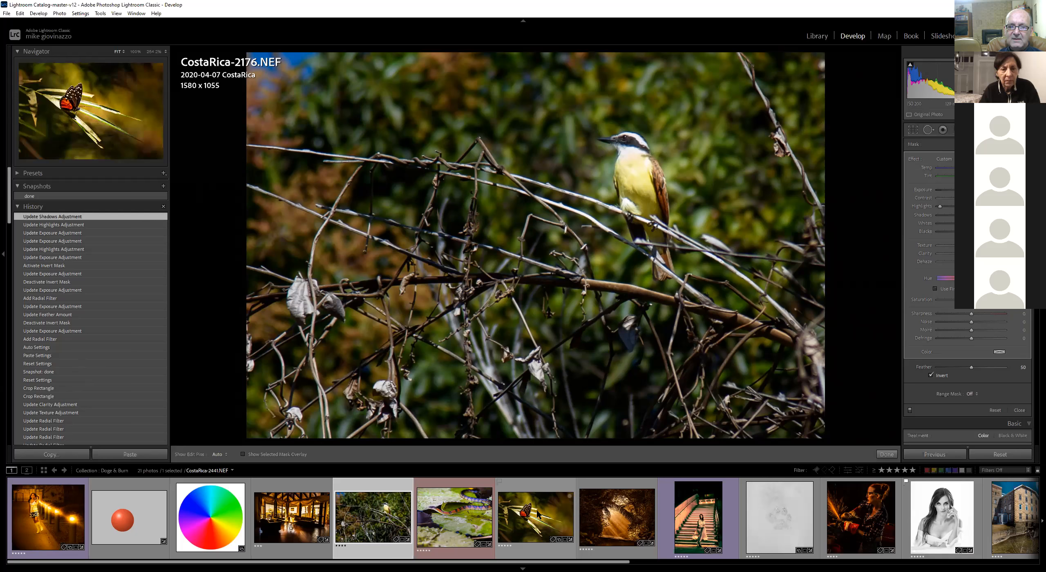
Open the butterfly photo and look through its edit history
click(539, 489)
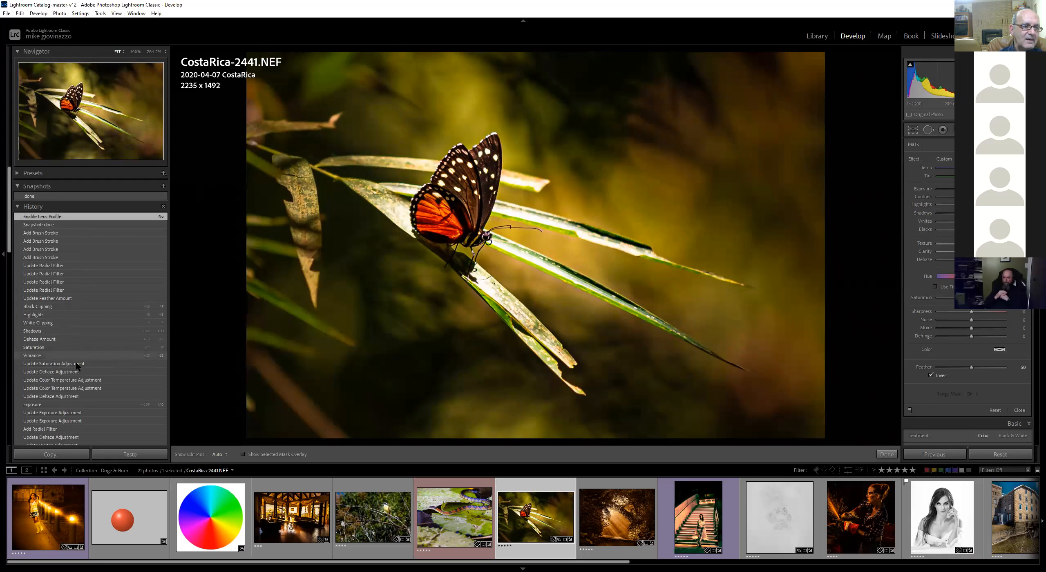
scroll(71, 374, down, 3)
scroll(70, 375, down, 2)
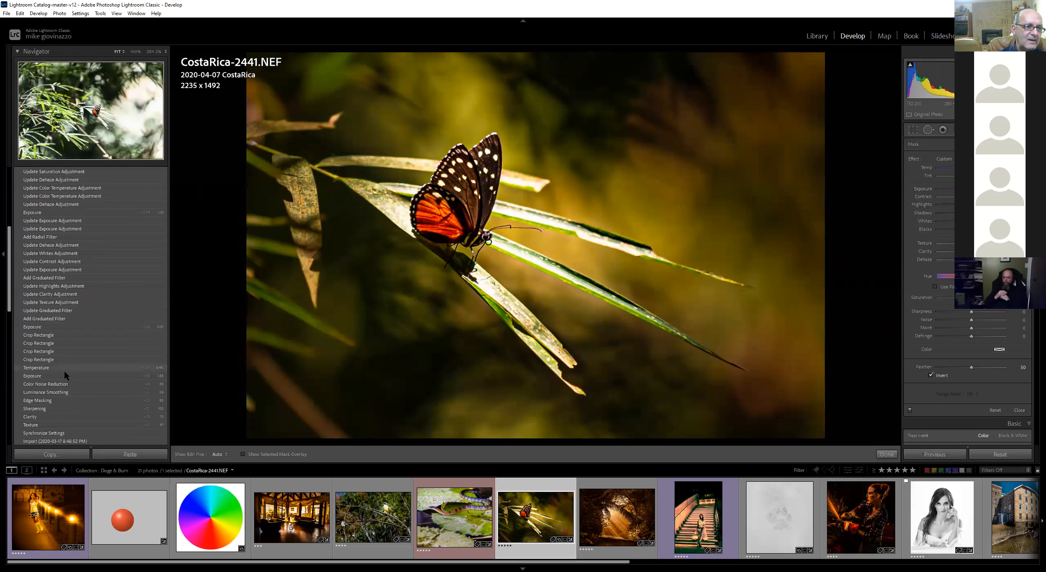
Step back through the butterfly photo's later history states to compare the earlier versions
click(69, 326)
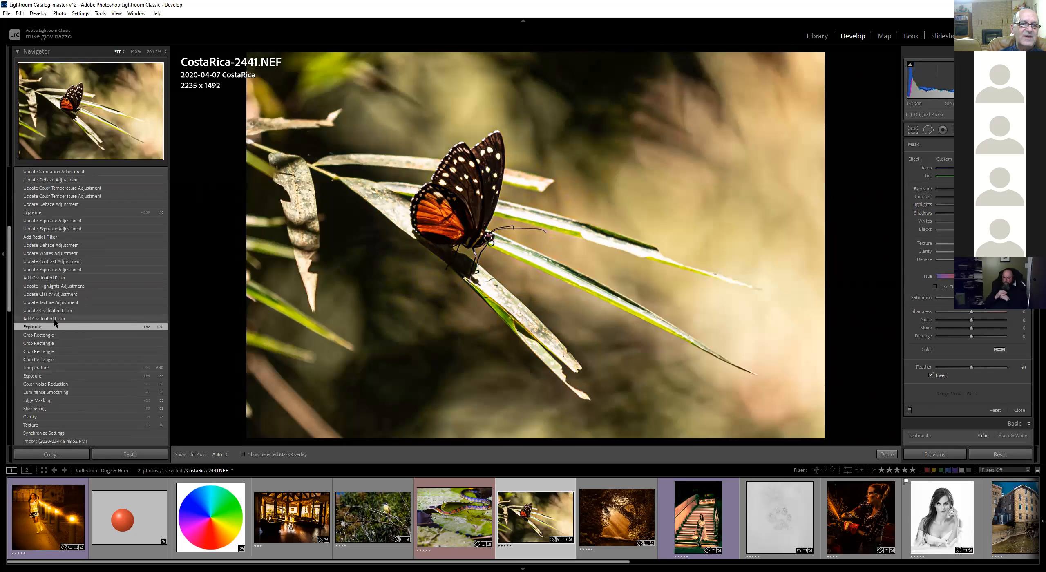
click(64, 319)
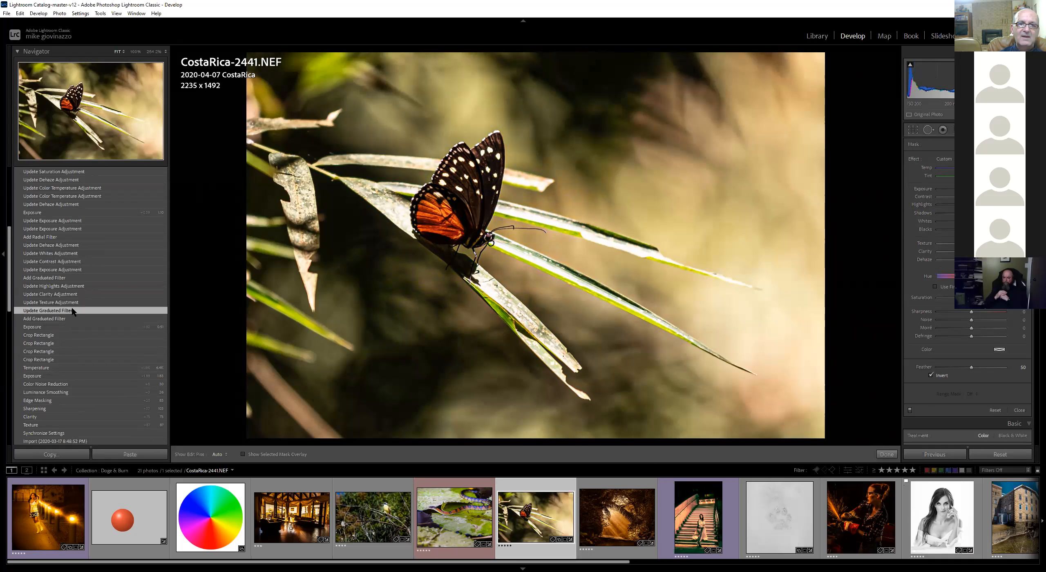
click(77, 302)
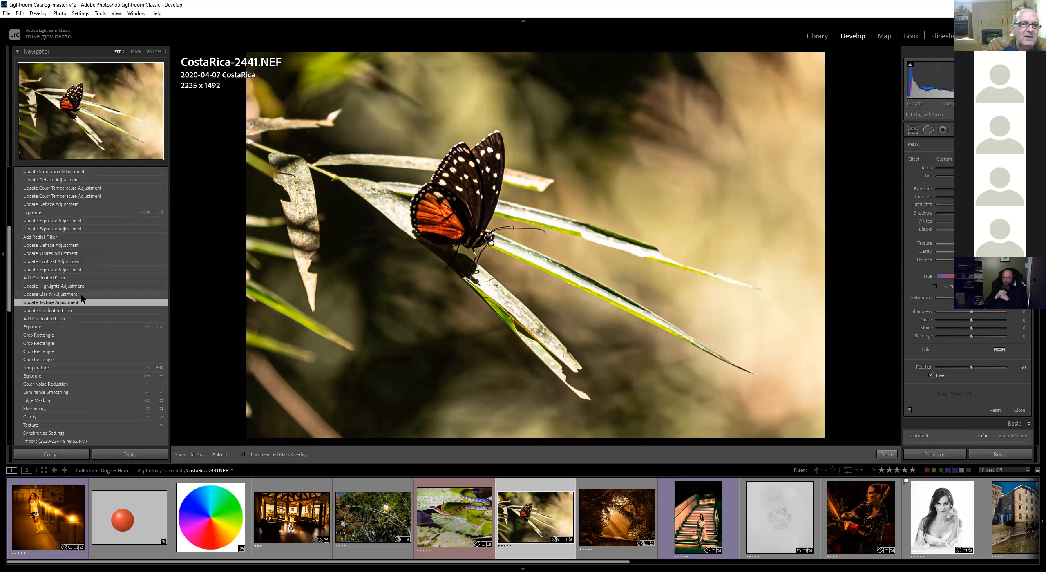
click(80, 294)
click(77, 286)
click(74, 277)
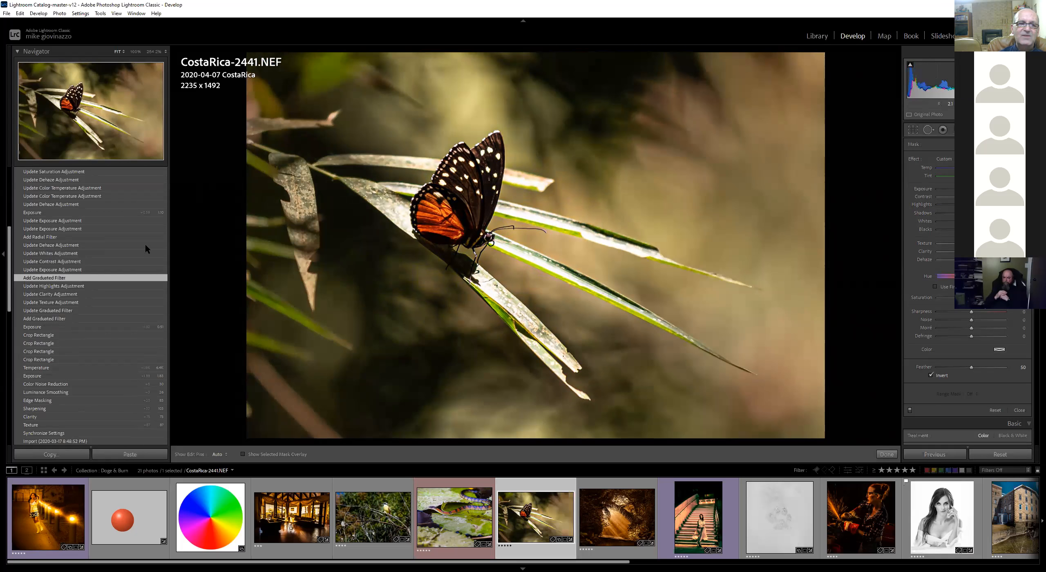
click(70, 261)
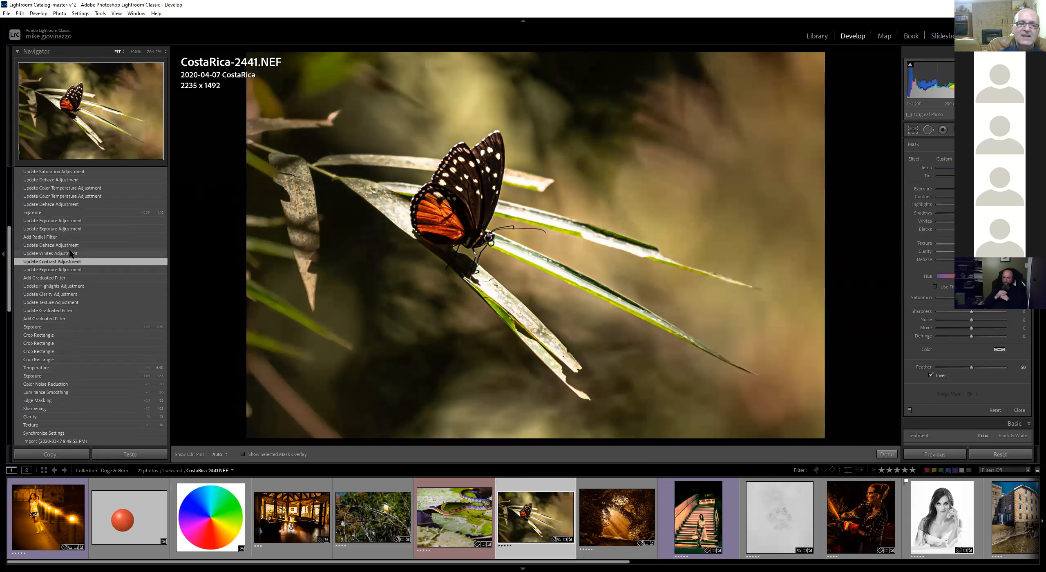
click(69, 253)
click(67, 237)
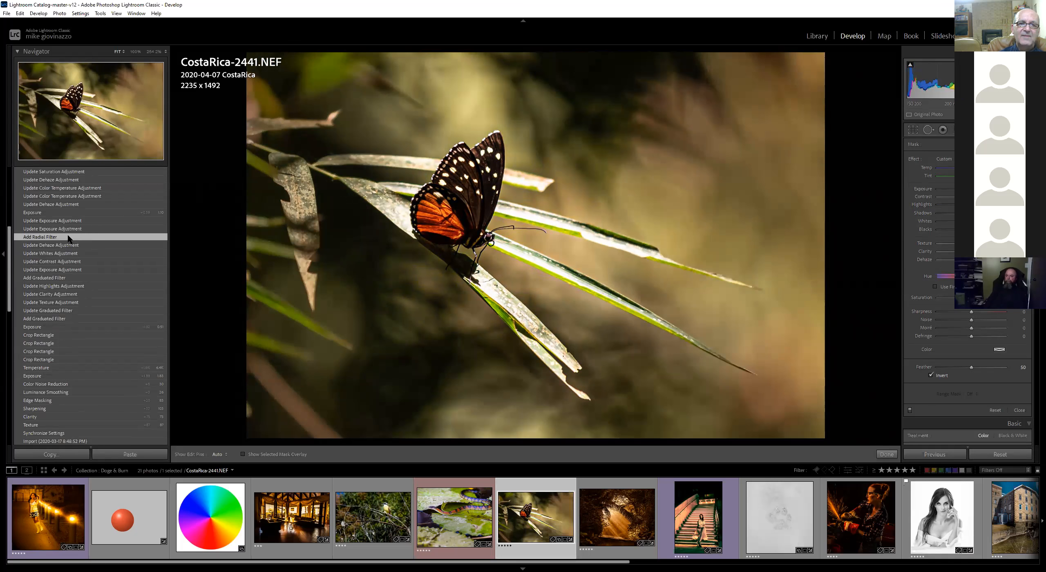
click(70, 222)
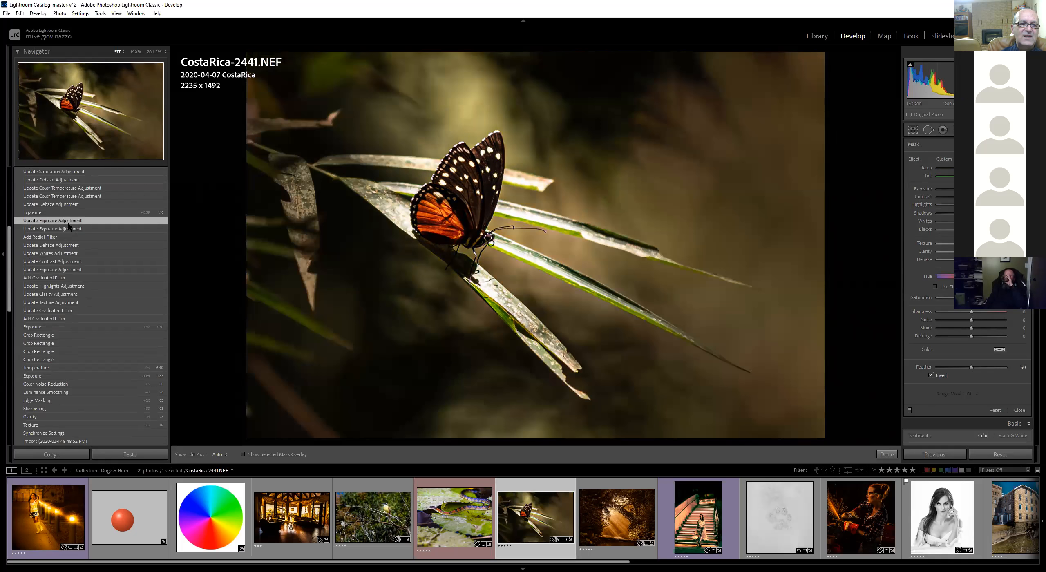
click(69, 211)
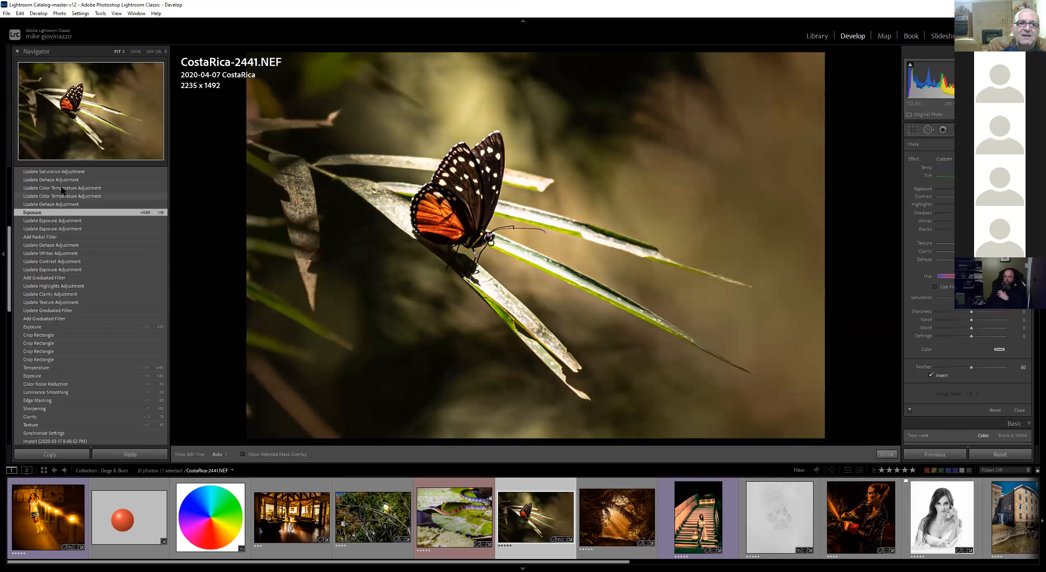
click(61, 189)
scroll(63, 197, up, 3)
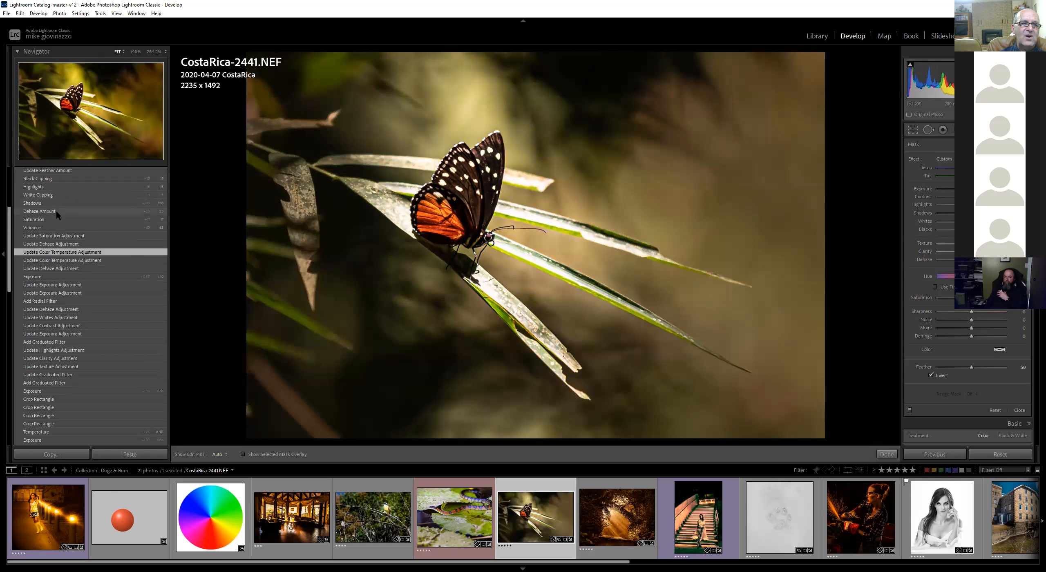
Click through the earlier radial filter and brush stroke history states of the butterfly photo
click(55, 210)
click(59, 194)
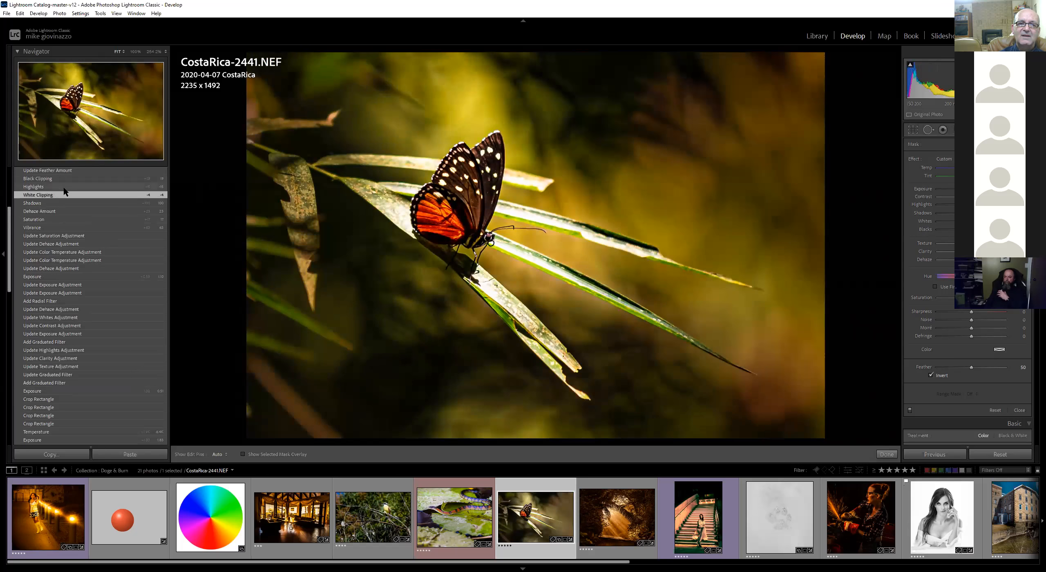
scroll(64, 192, up, 3)
click(63, 209)
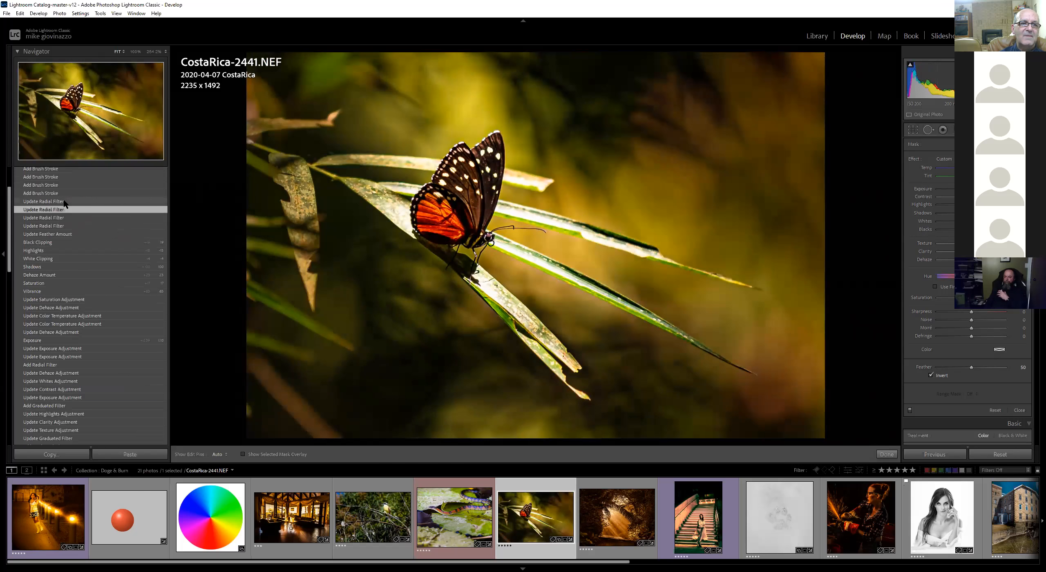
click(63, 201)
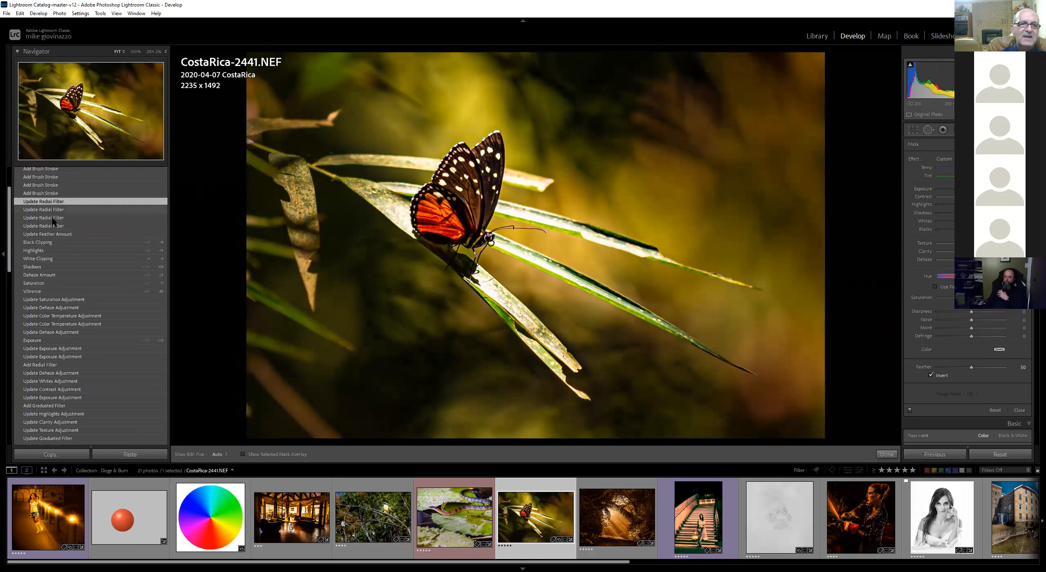
click(58, 226)
click(60, 220)
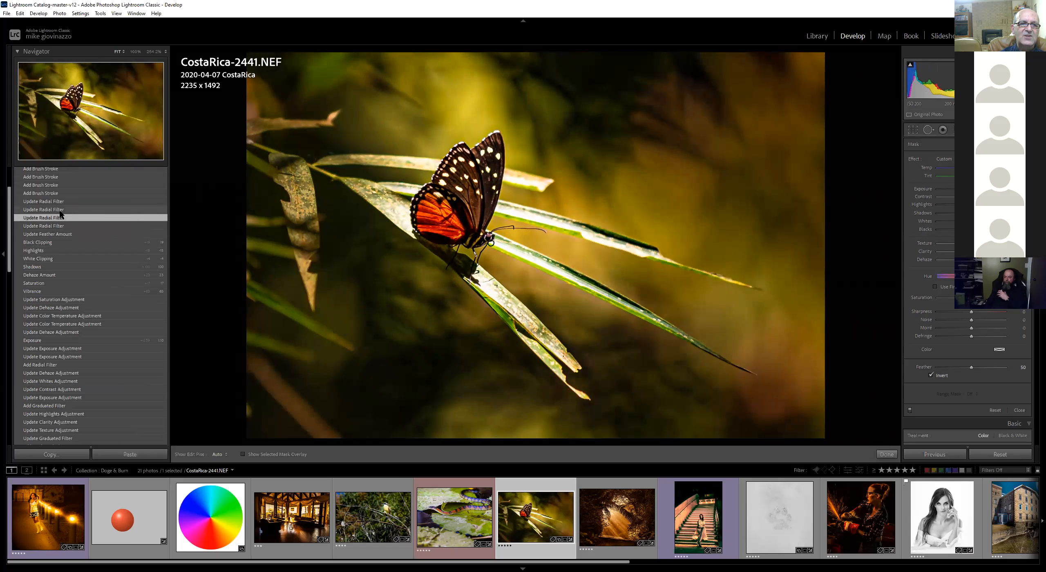
click(65, 202)
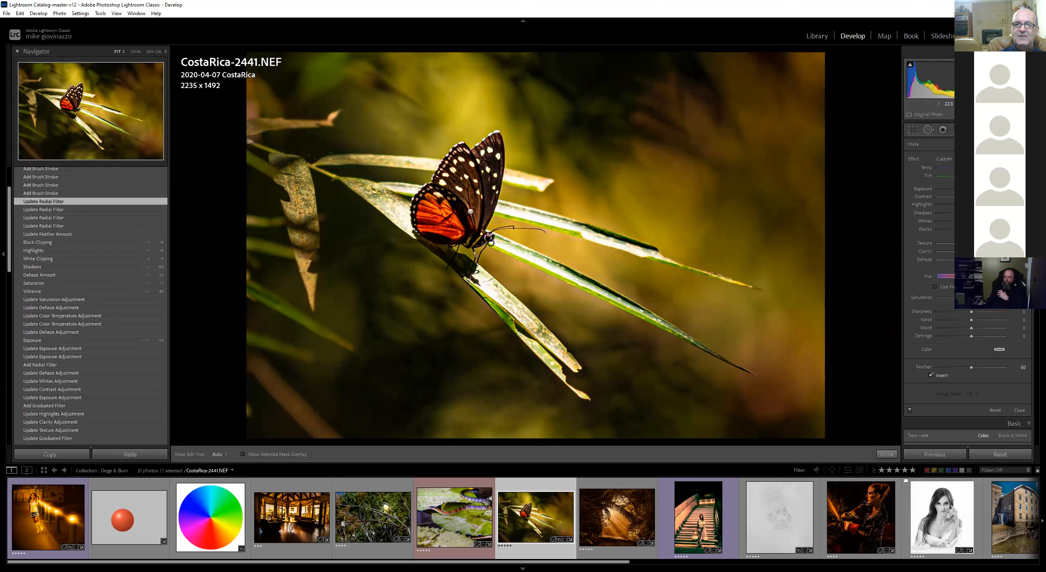
Inspect the radial filter's mask overlay and the lens profile and snapshot history states
click(471, 213)
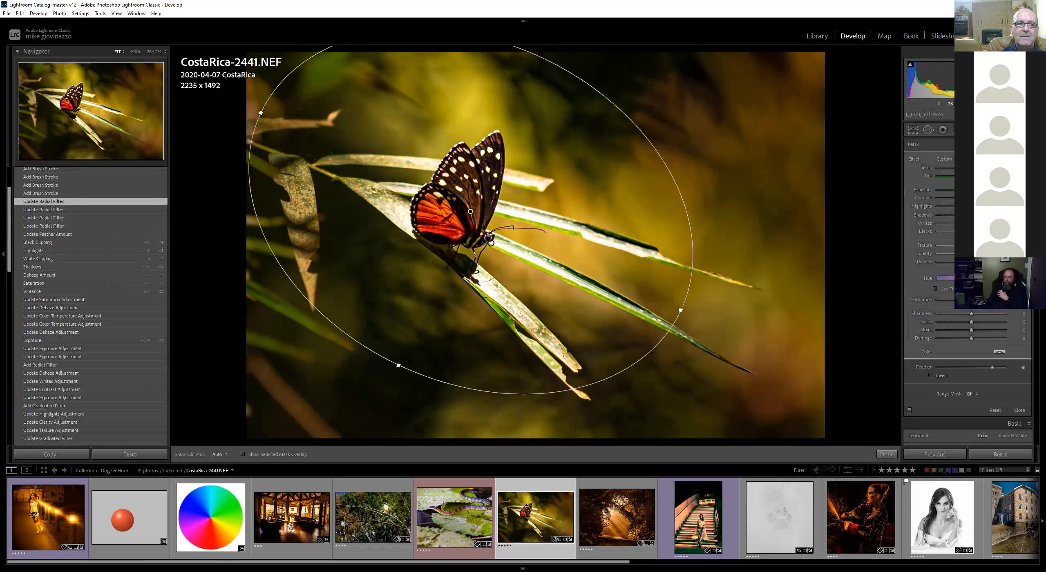
click(36, 185)
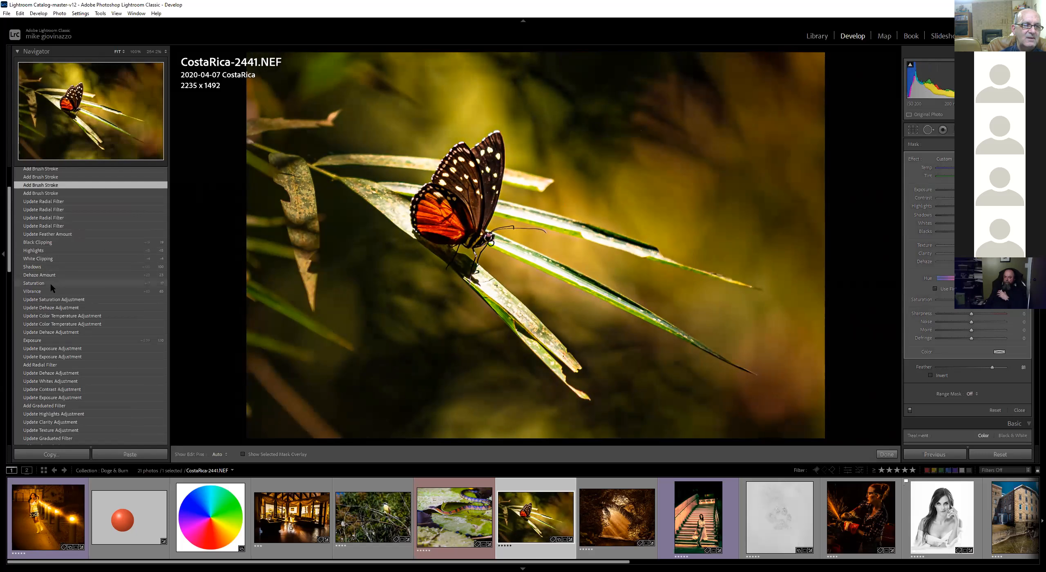
scroll(56, 188, up, 3)
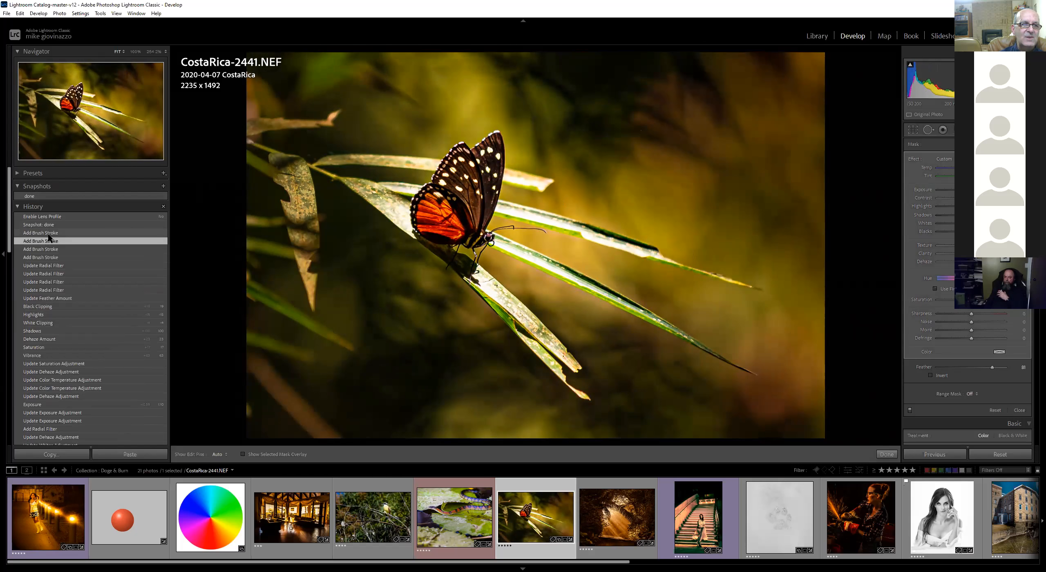
click(46, 234)
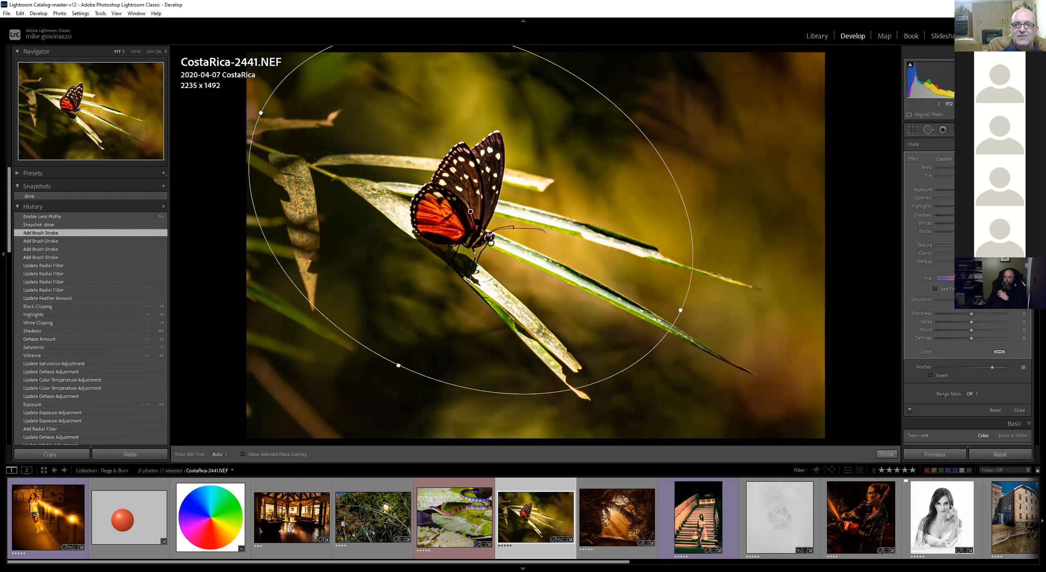
key(o)
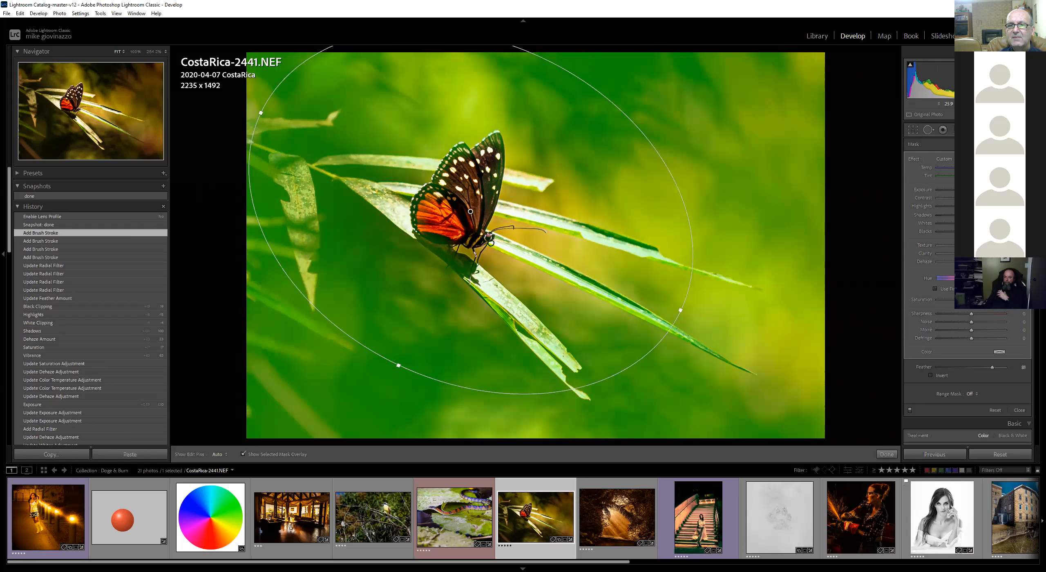
click(68, 215)
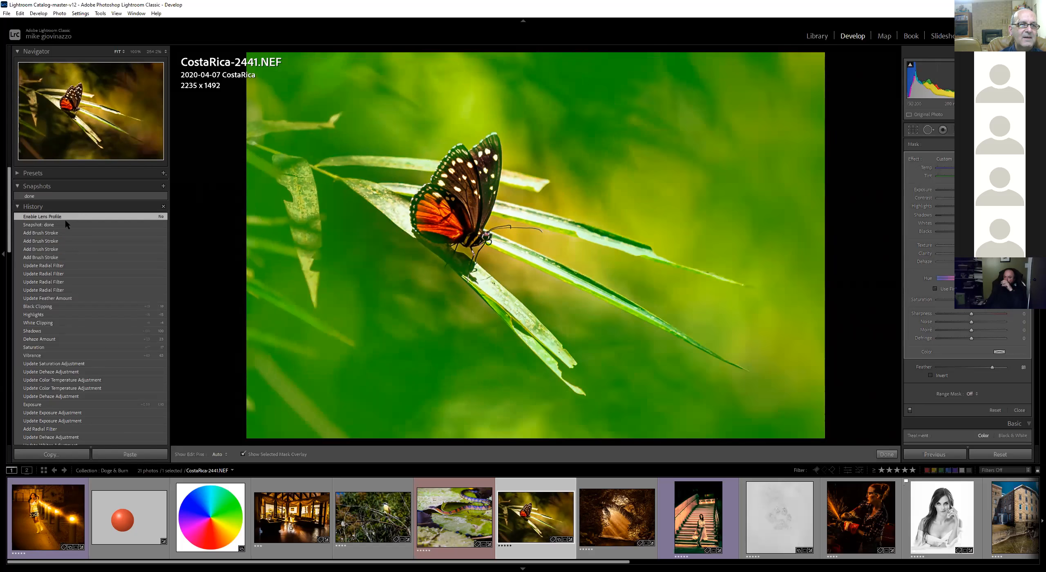
click(63, 222)
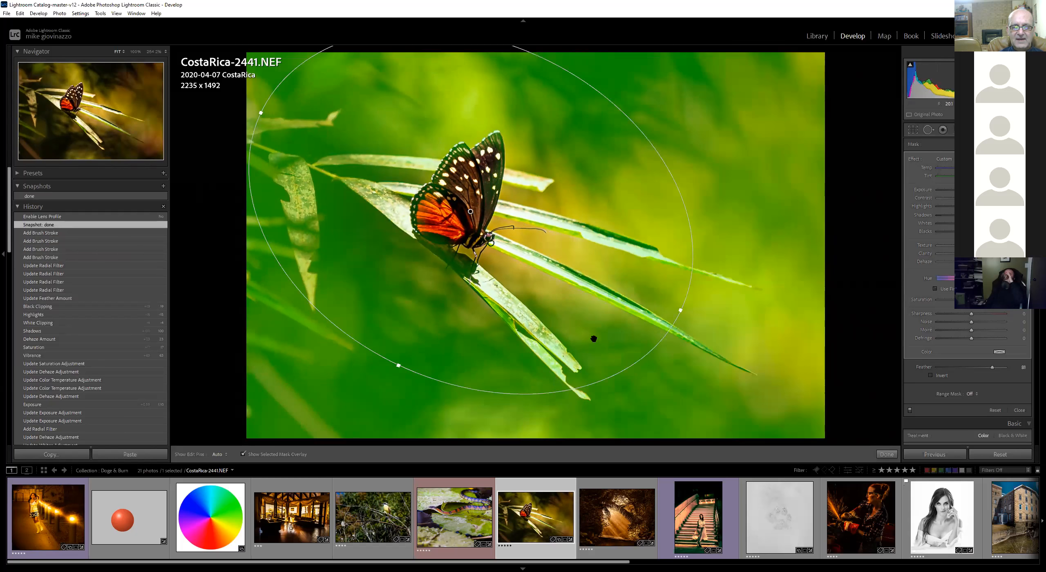
key(o)
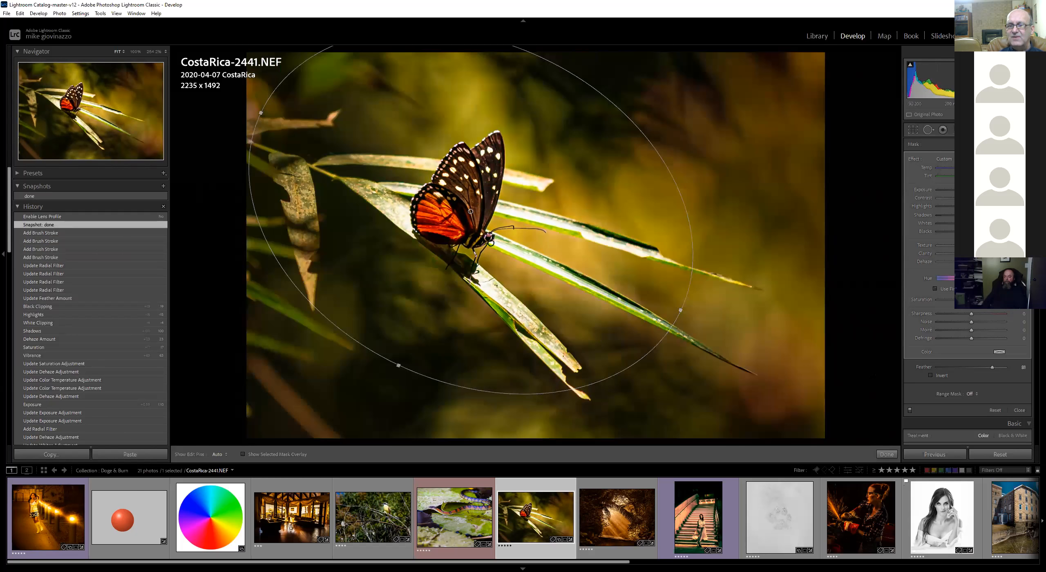
Toggle between the before and after views of the butterfly photo
key(backslash)
key(backslash)
key(backslash)
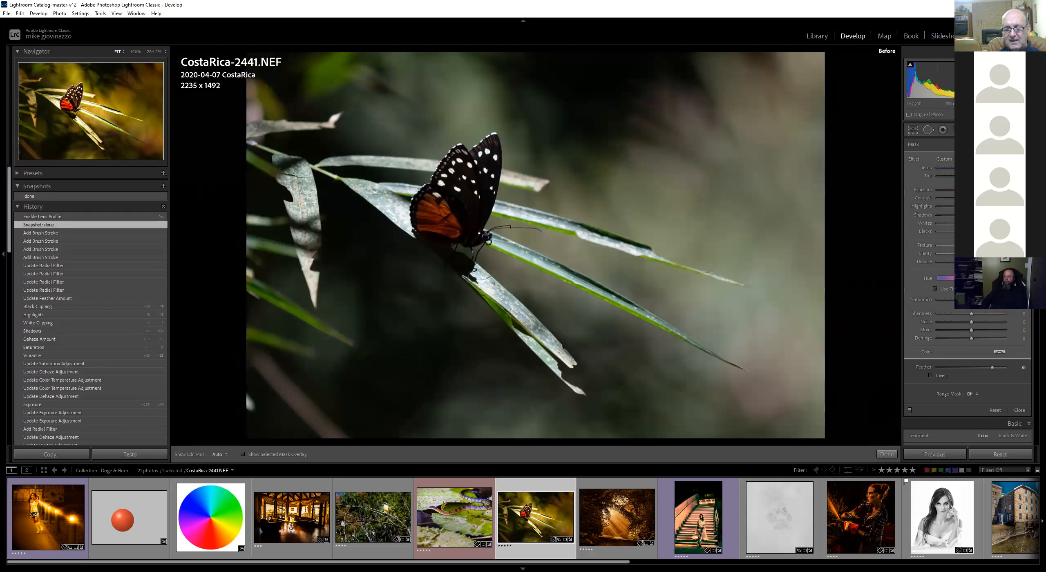
key(backslash)
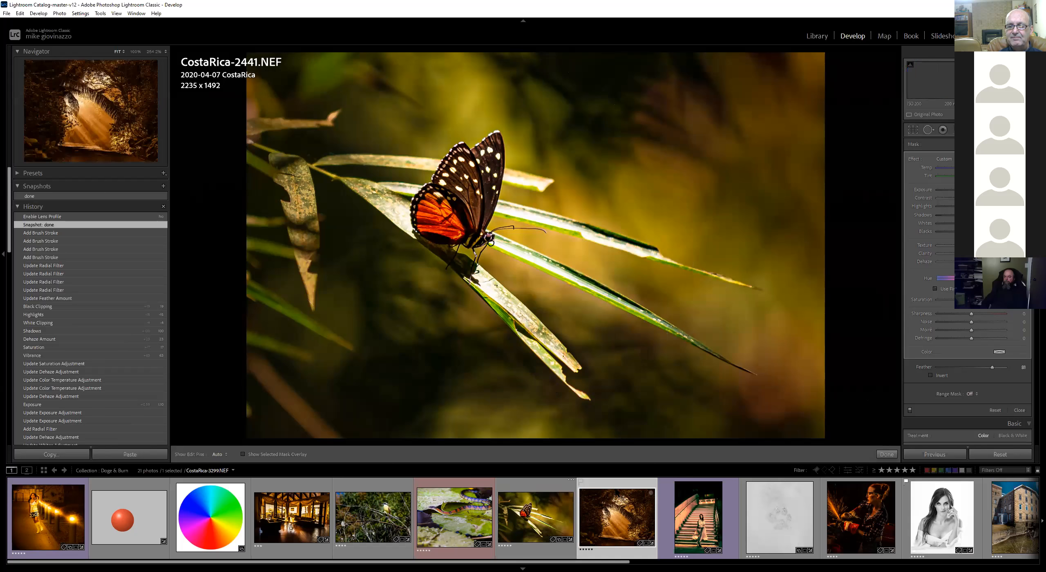
Open the forest path photo and toggle between its before and after views
click(612, 490)
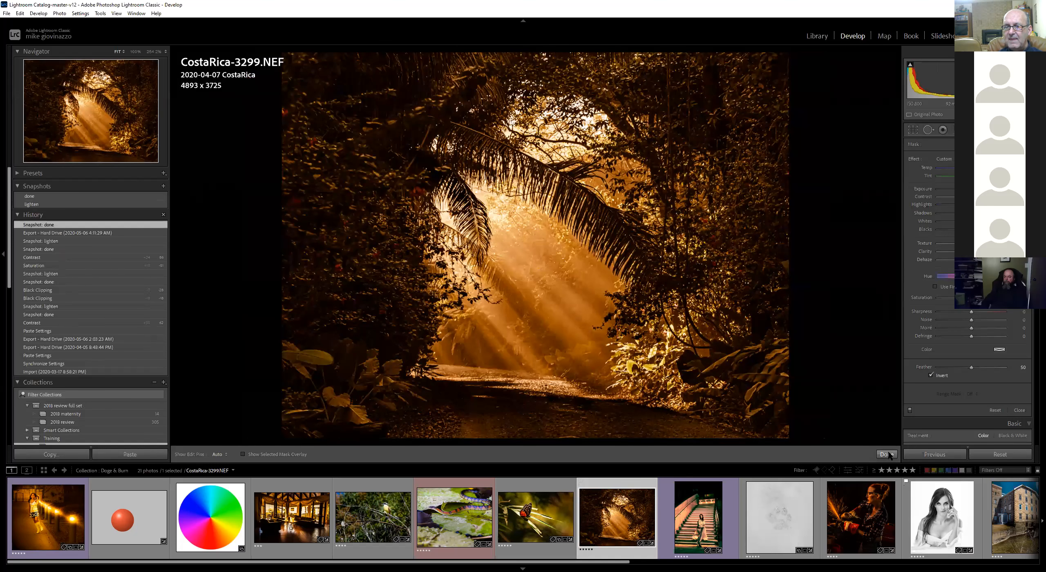
key(backslash)
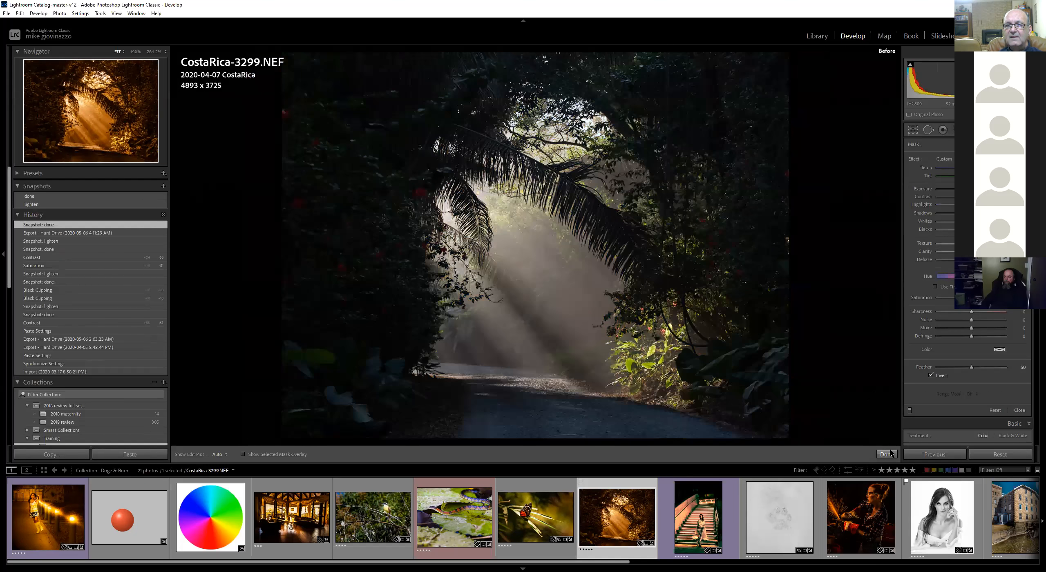
key(backslash)
key(backslash)
key(backslash)
key(backslash)
key(backslash)
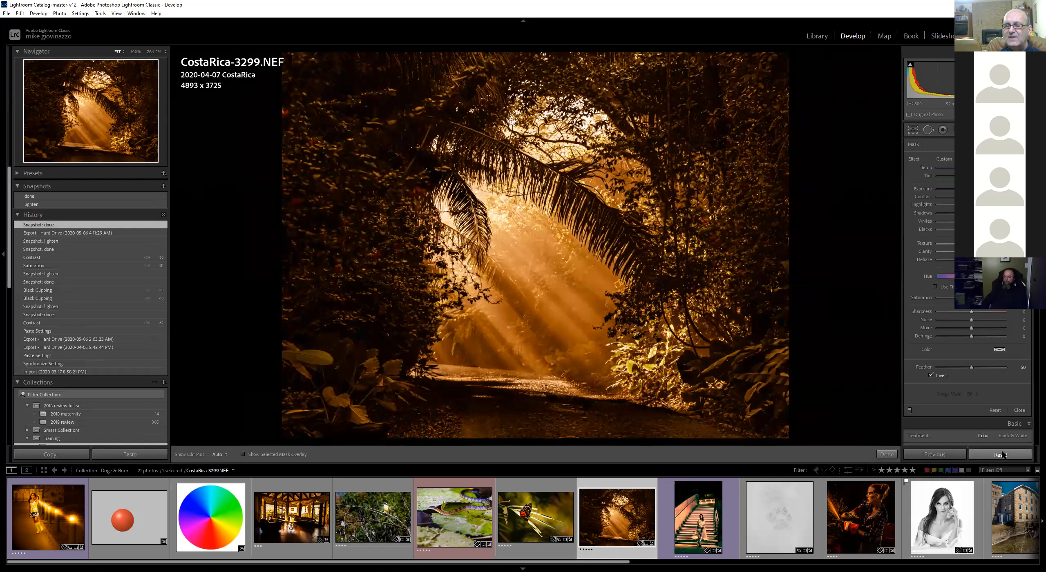
Reset the forest path photo's settings, apply Auto tone, and lower the highlights
click(989, 453)
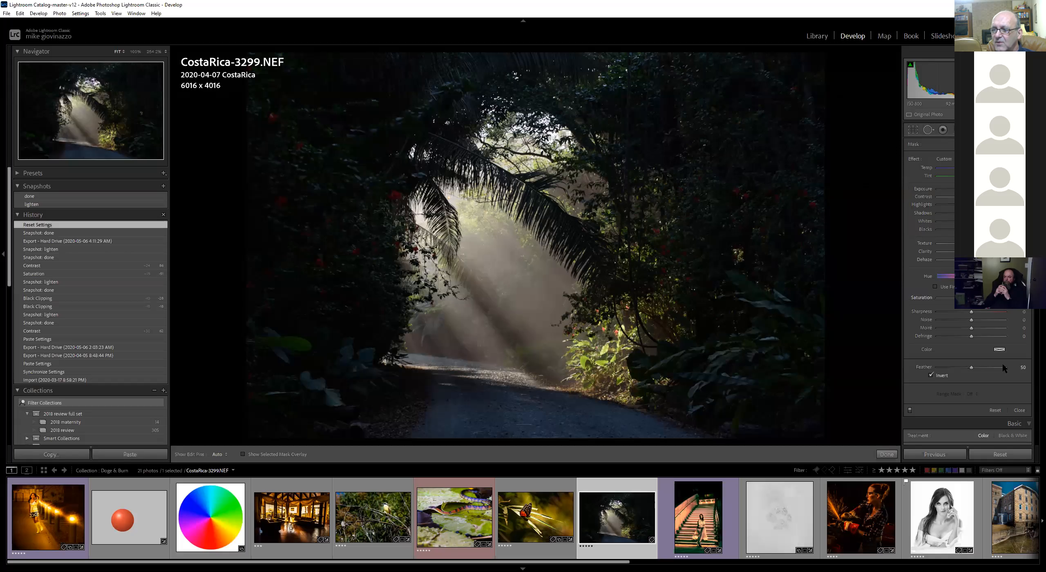
click(1019, 410)
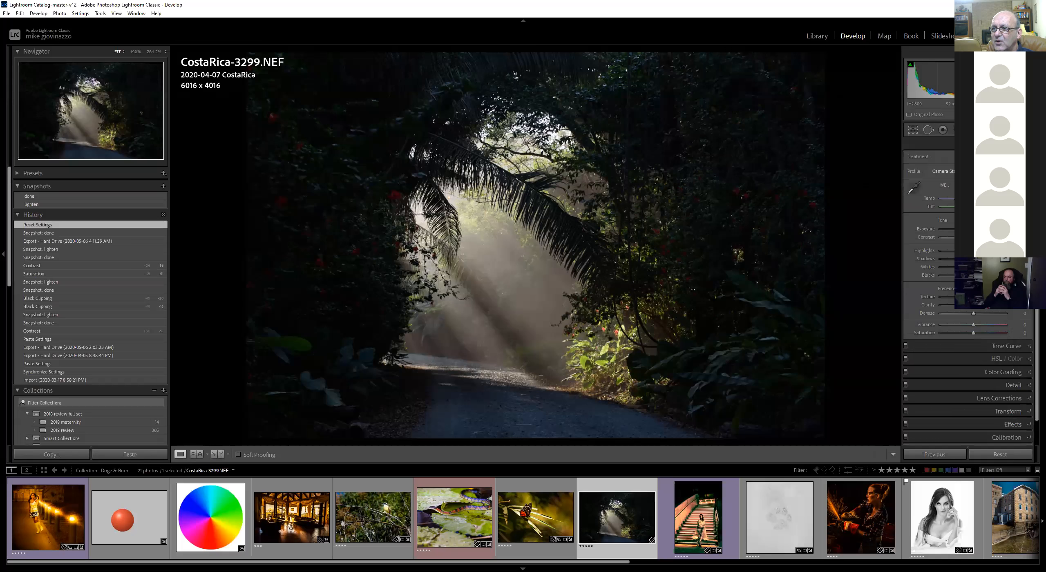
key(ctrl+u)
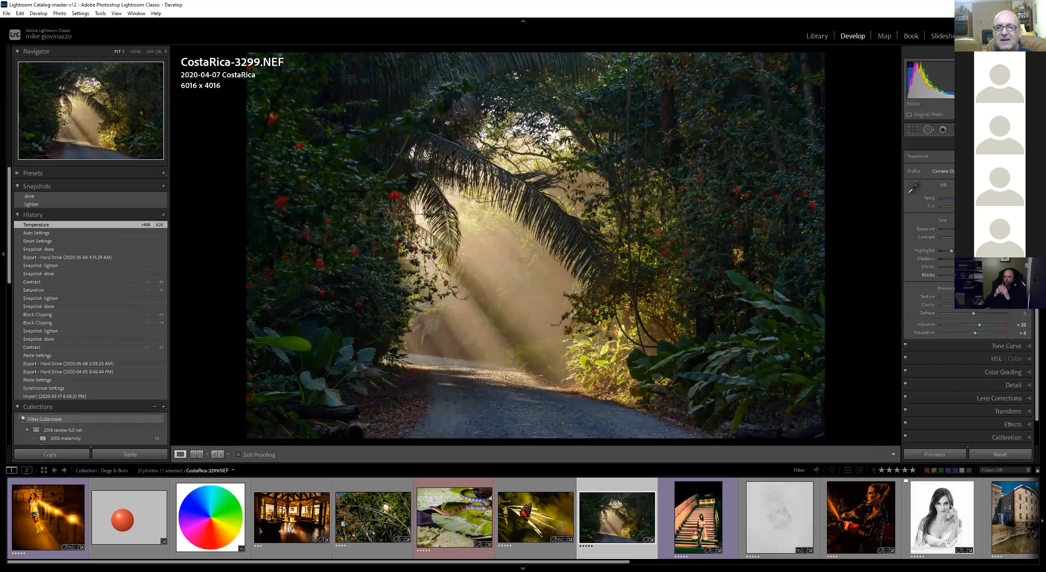
drag(997, 259, 951, 251)
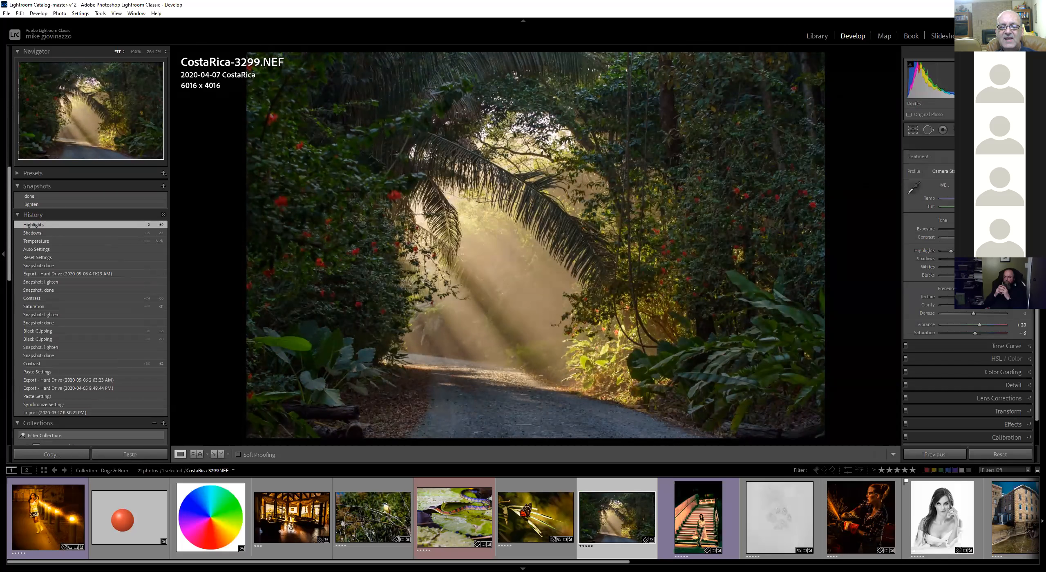
Draw a radial filter over the path in the foreground, lower its exposure slightly and reposition it
key(shift+m)
drag(491, 390, 648, 302)
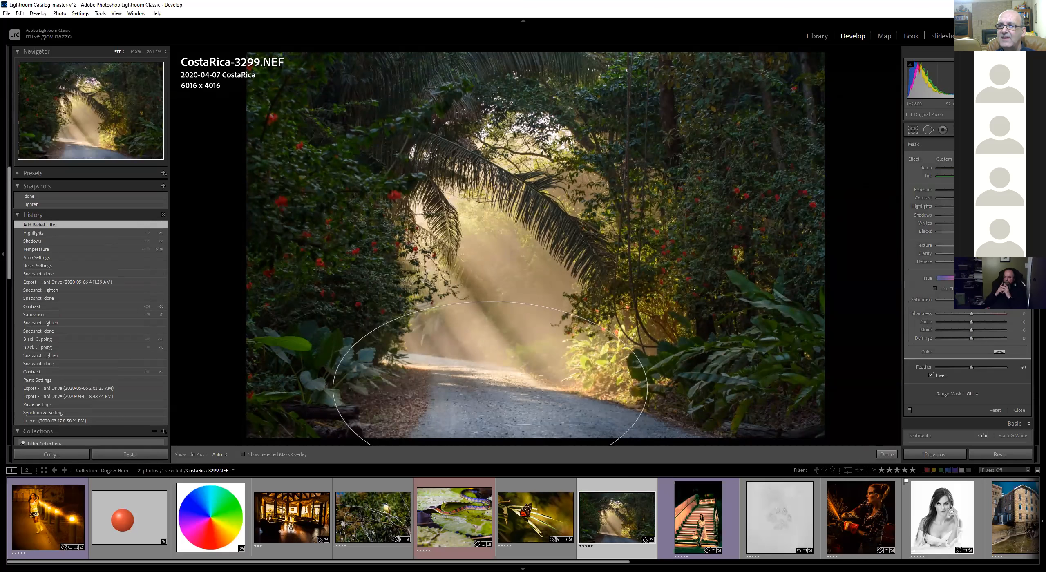
drag(978, 190, 969, 190)
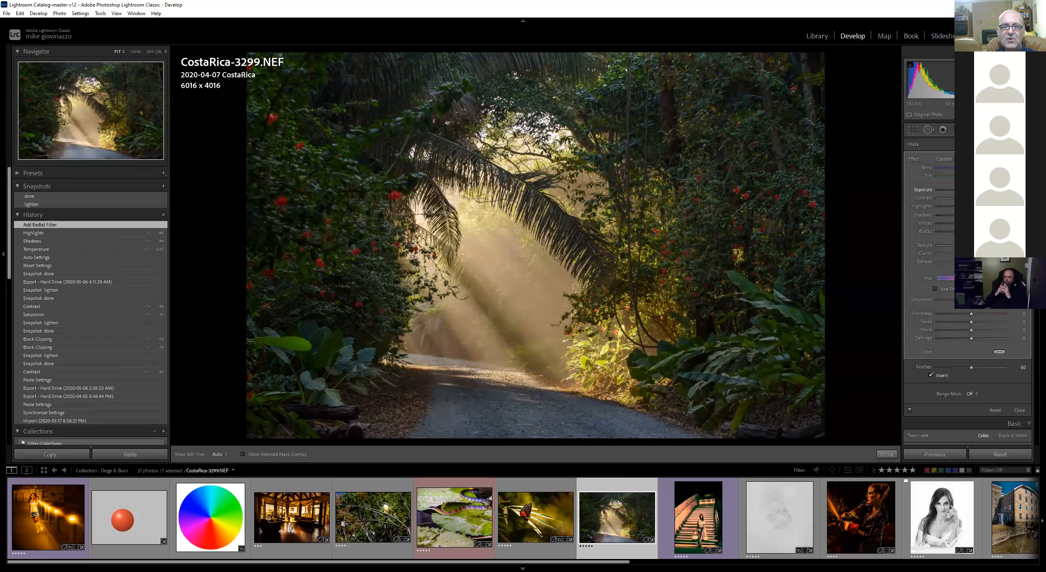
drag(489, 384, 508, 395)
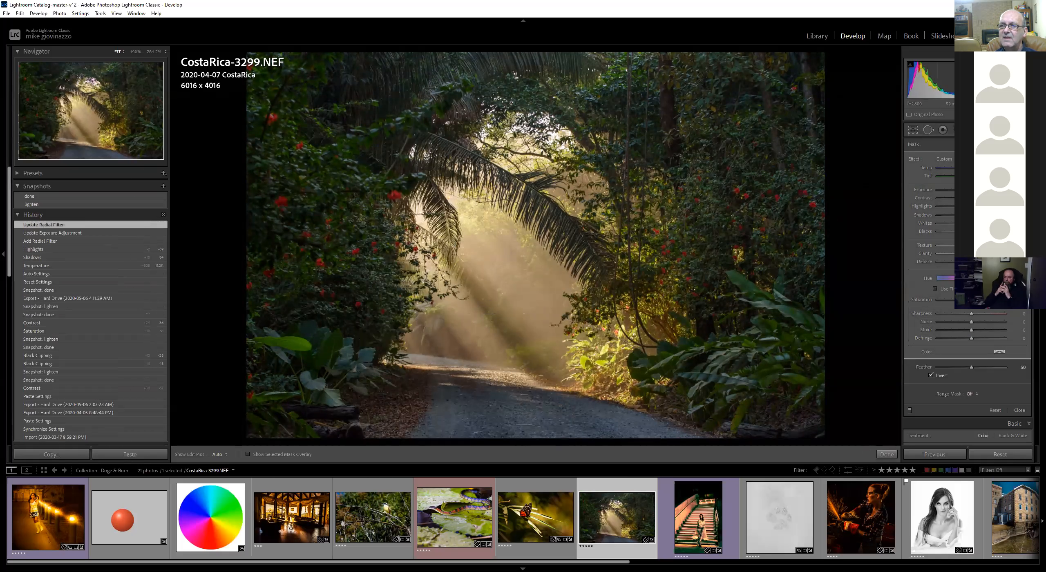
Open the Adjustment Brush, undo a trial stroke, and set the brush feather to 58, flow to 66 and density to 40
key(k)
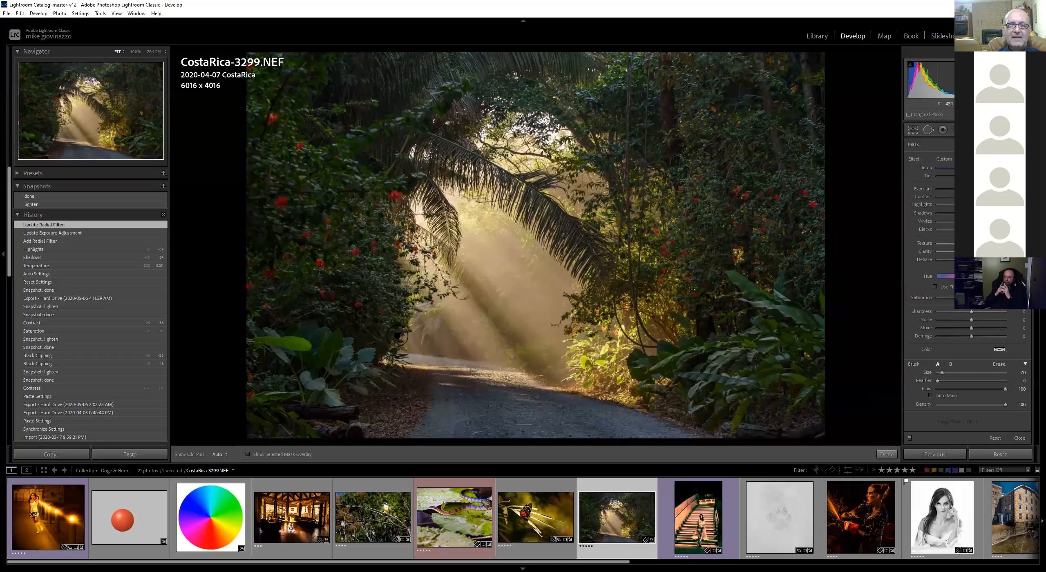
click(395, 247)
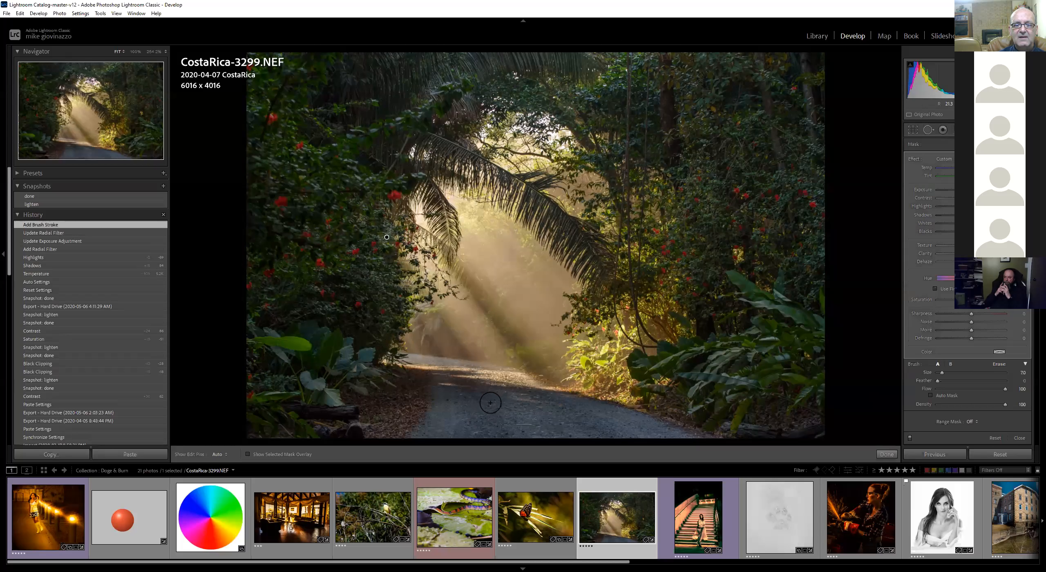
shift+click(491, 401)
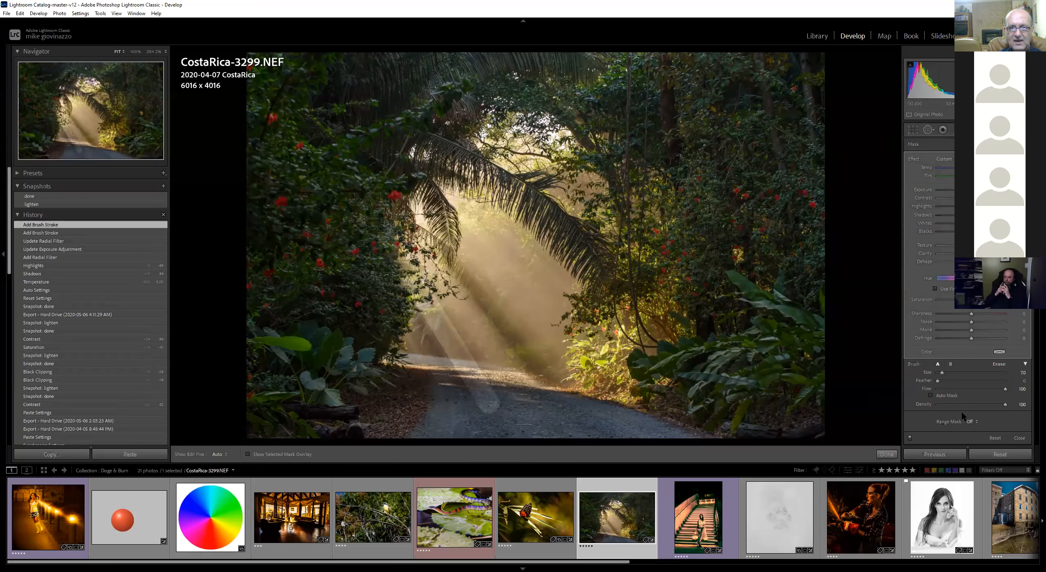
key(ctrl+z)
mouse_move(937, 380)
mouse_down()
mouse_move(991, 382)
mouse_move(978, 384)
mouse_up()
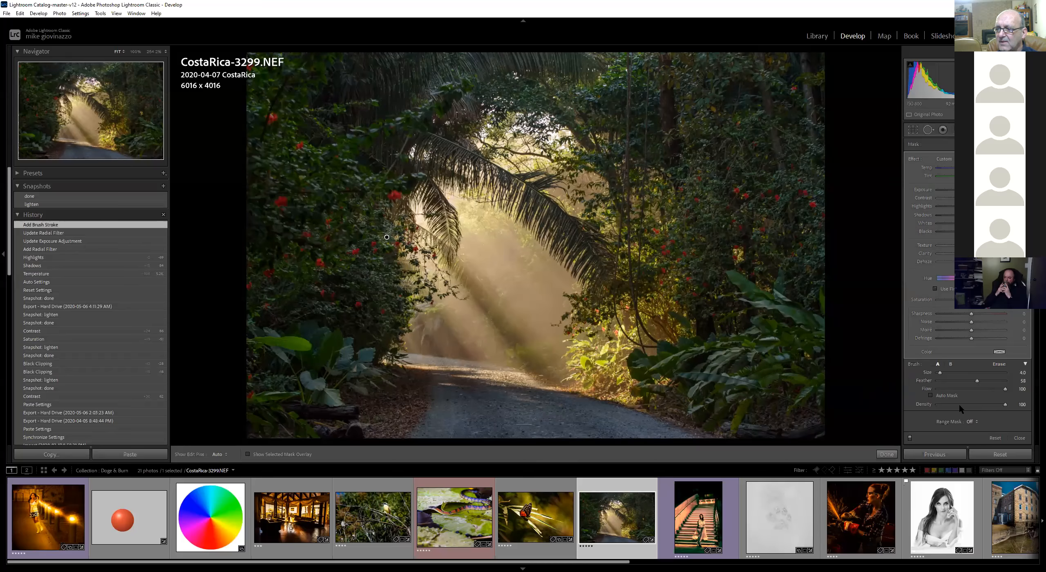
drag(967, 405, 970, 404)
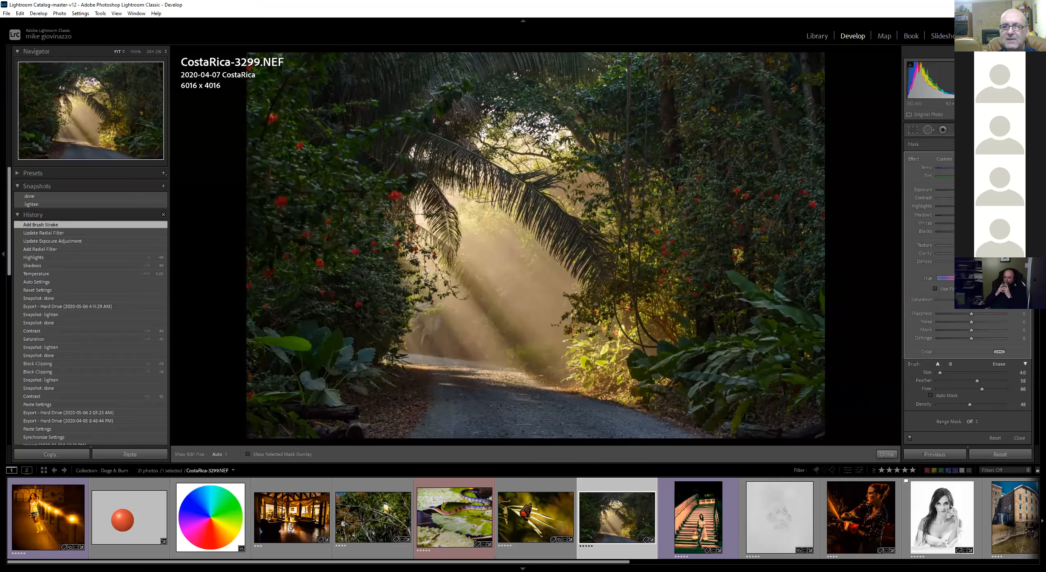
Paint straight brush strokes along the sunbeams from the upper left foliage down toward the path
click(371, 244)
mouse_move(471, 426)
mouse_down()
mouse_move(490, 426)
mouse_move(470, 429)
mouse_up()
click(366, 268)
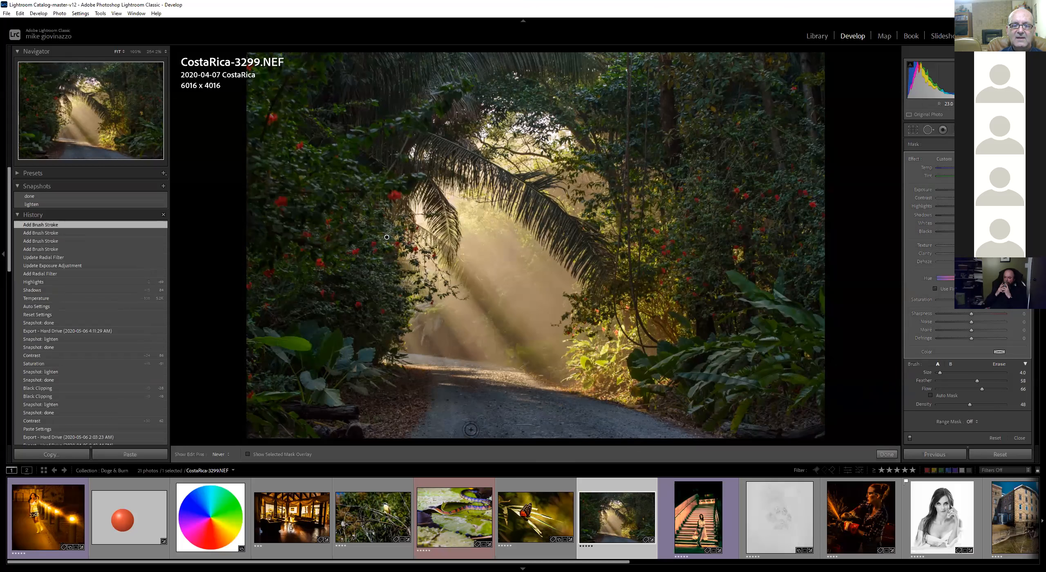
drag(410, 207, 409, 208)
drag(594, 393, 591, 391)
click(417, 191)
click(632, 404)
click(427, 175)
click(644, 381)
click(431, 173)
drag(506, 237, 682, 369)
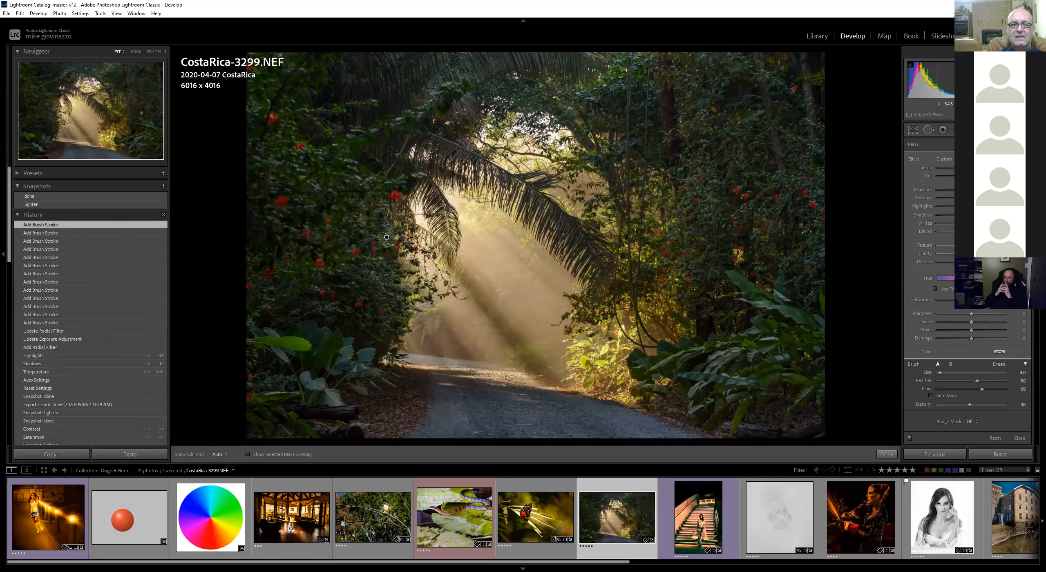
drag(386, 257, 563, 437)
drag(396, 357, 470, 429)
drag(428, 403, 459, 438)
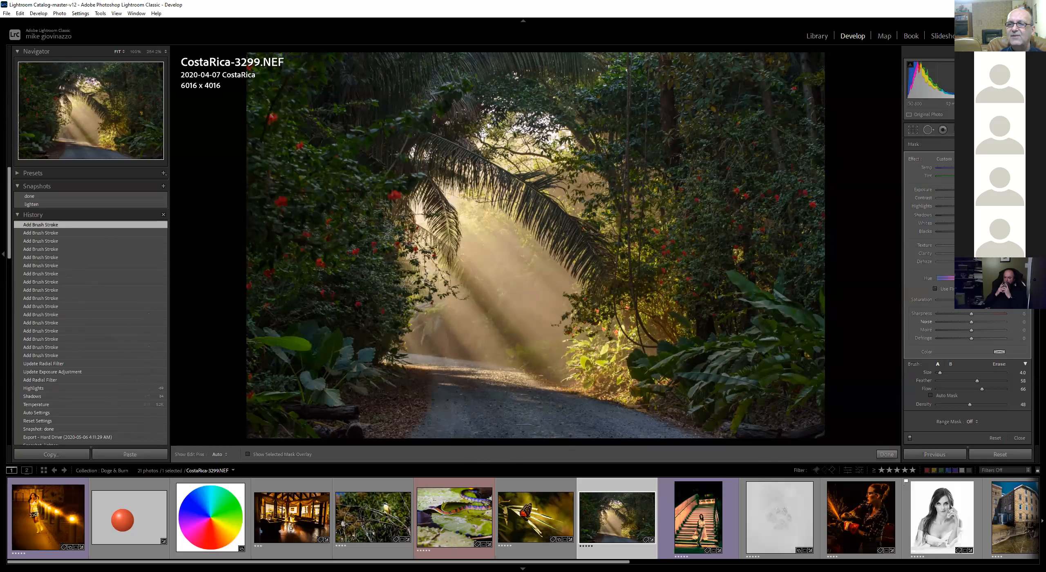
Raise the brush's exposure and adjust its temperature and dehaze to brighten and warm the sunbeams
drag(974, 189, 993, 189)
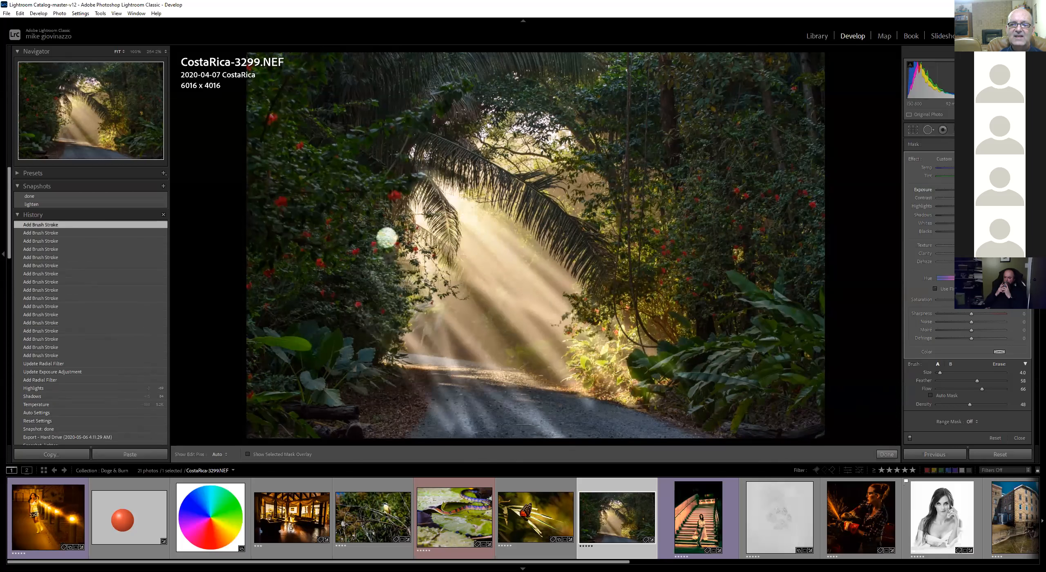
mouse_move(993, 189)
mouse_down()
mouse_move(971, 190)
mouse_move(979, 167)
mouse_up()
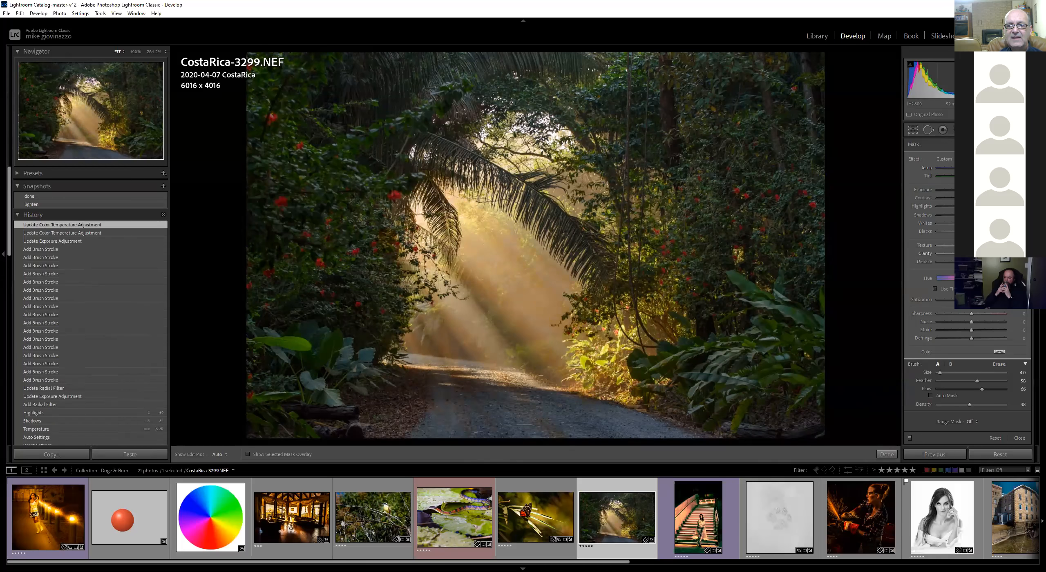
mouse_move(981, 253)
mouse_down()
mouse_move(983, 245)
mouse_move(967, 261)
mouse_up()
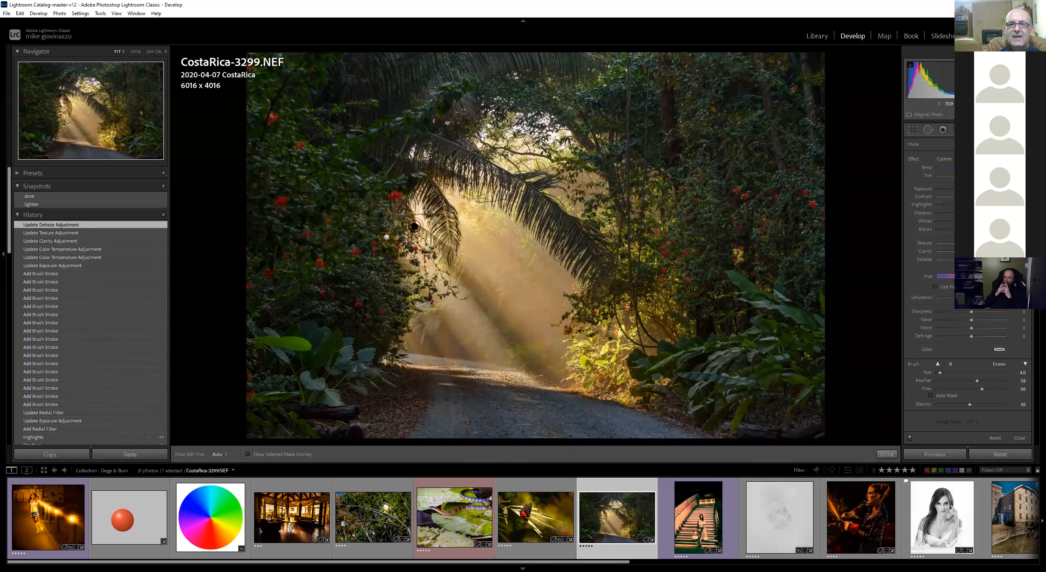
Paint more straight brush strokes along the sunbeams and across the path
click(408, 190)
shift+click(625, 398)
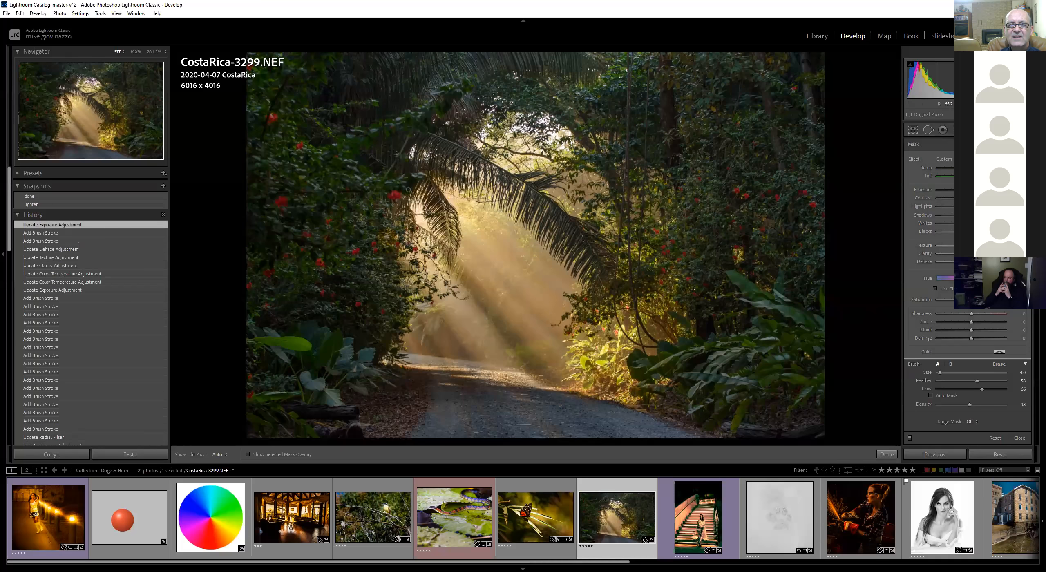
click(397, 225)
shift+click(530, 405)
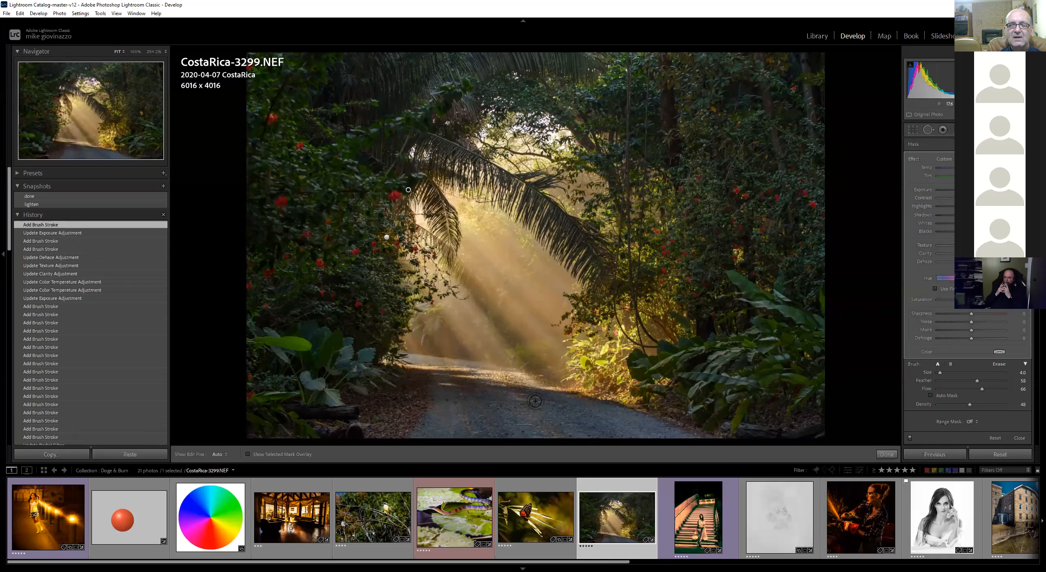
click(444, 182)
shift+click(640, 341)
click(482, 178)
shift+click(581, 332)
click(381, 294)
shift+click(463, 429)
click(405, 273)
shift+click(508, 428)
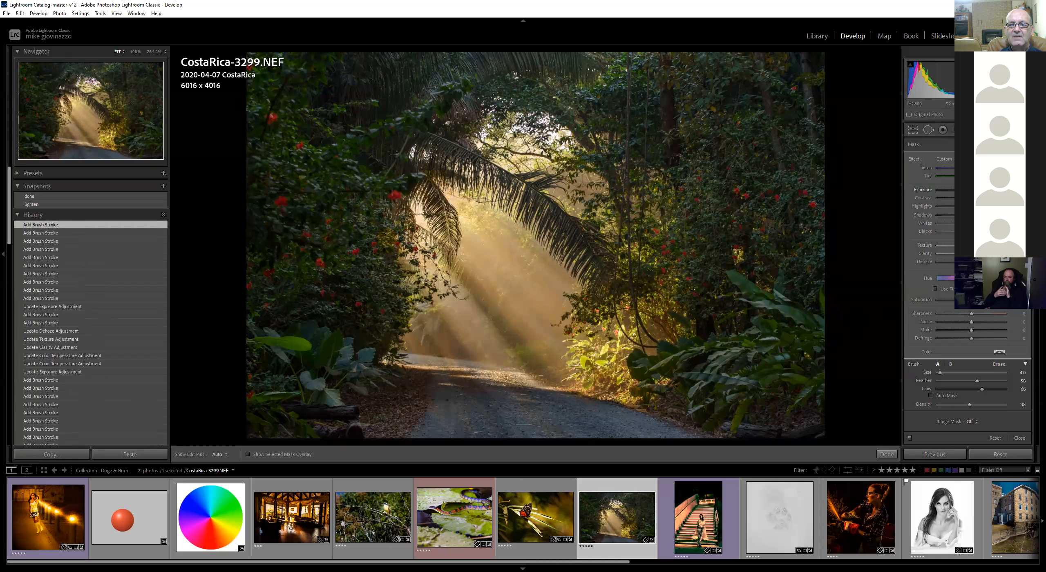
Lower the brush's exposure and blacks slightly, briefly previewing the done snapshot in between
drag(966, 190, 964, 189)
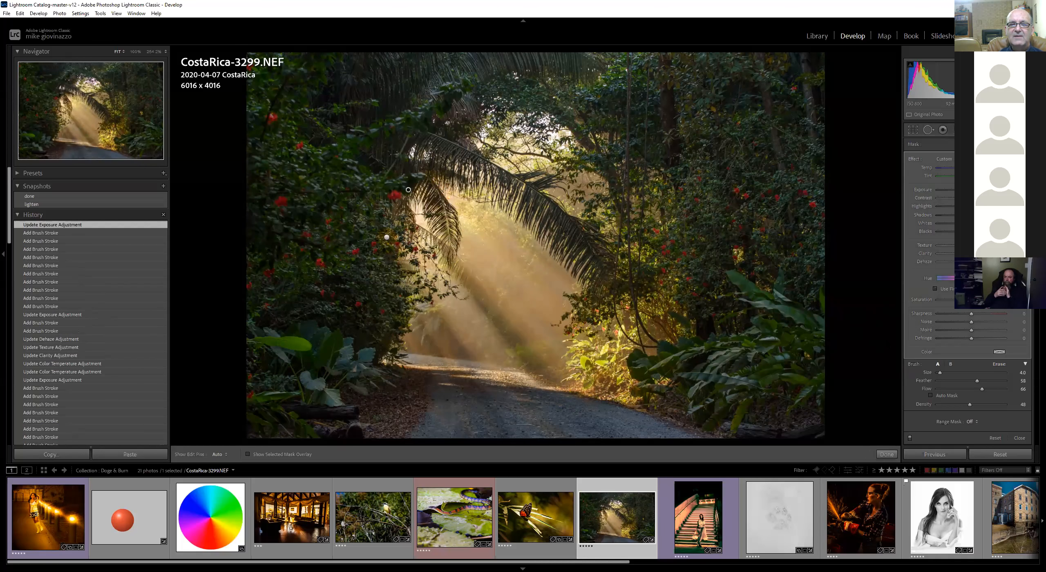
click(56, 198)
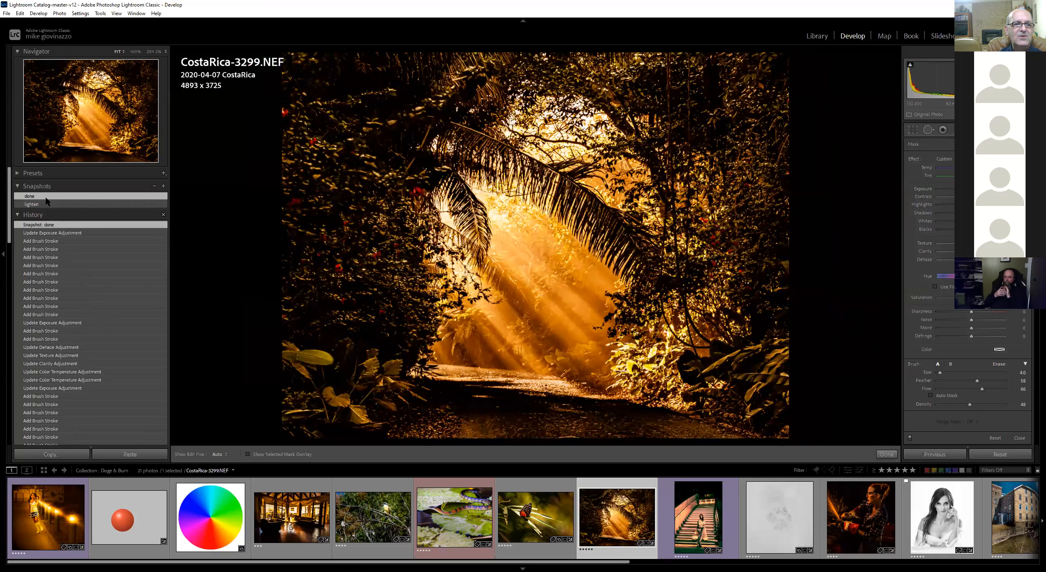
key(ctrl+z)
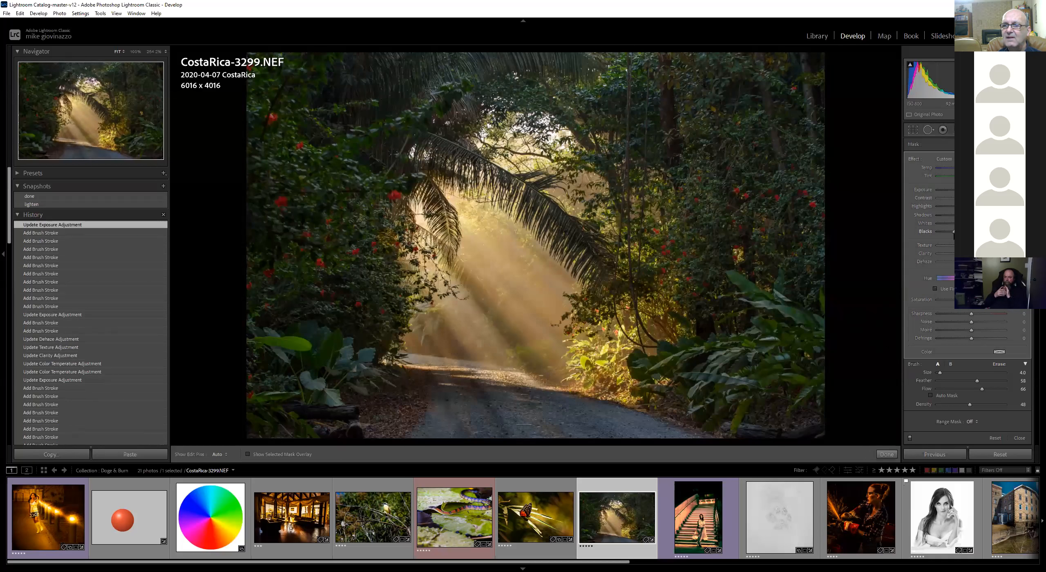
drag(972, 232, 953, 231)
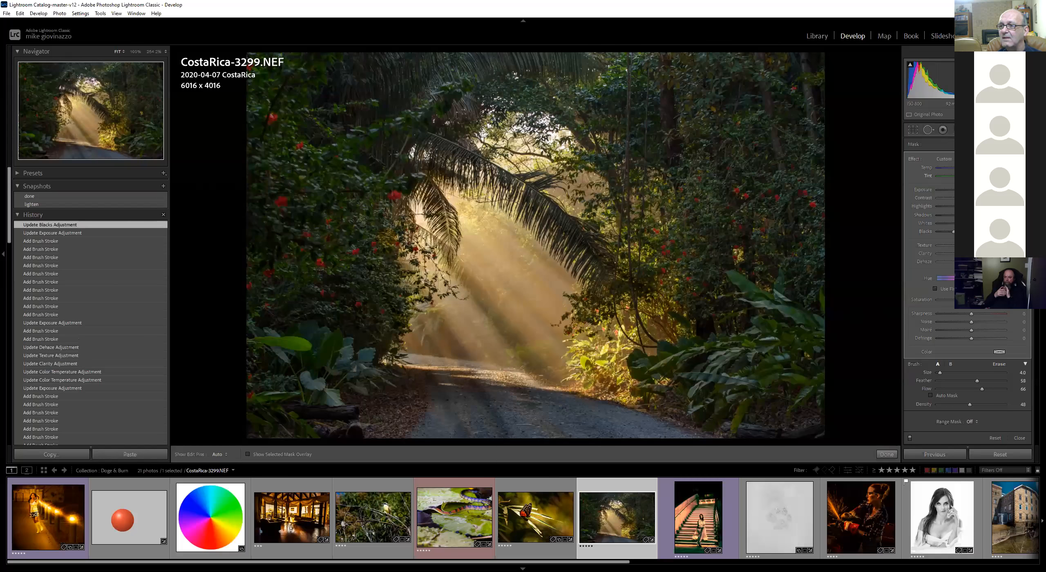
Set the photo's global Blacks to -47 and raise its white balance temperature
scroll(998, 362, down, 5)
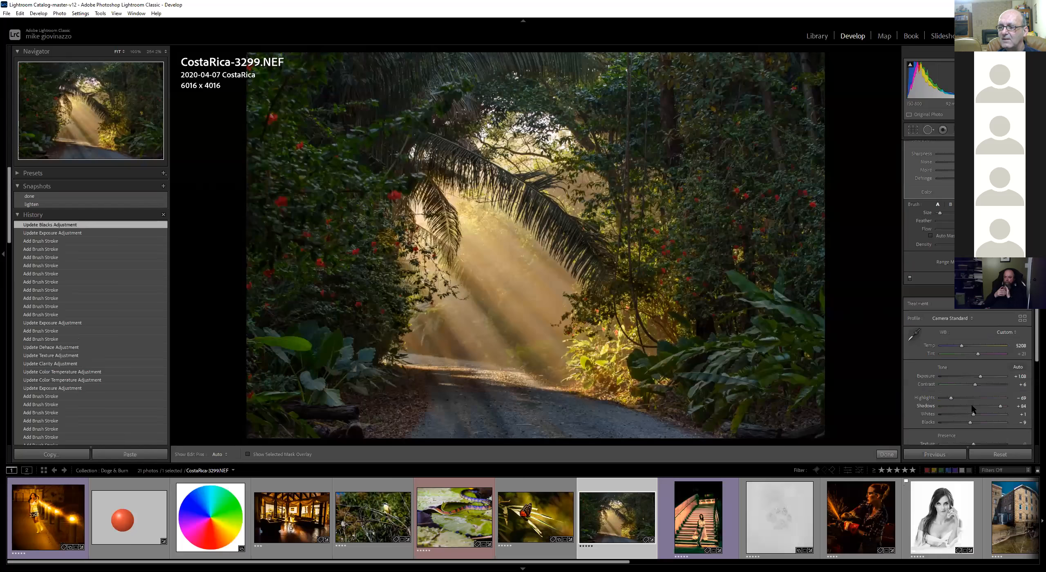
drag(971, 422, 960, 425)
drag(963, 348, 992, 348)
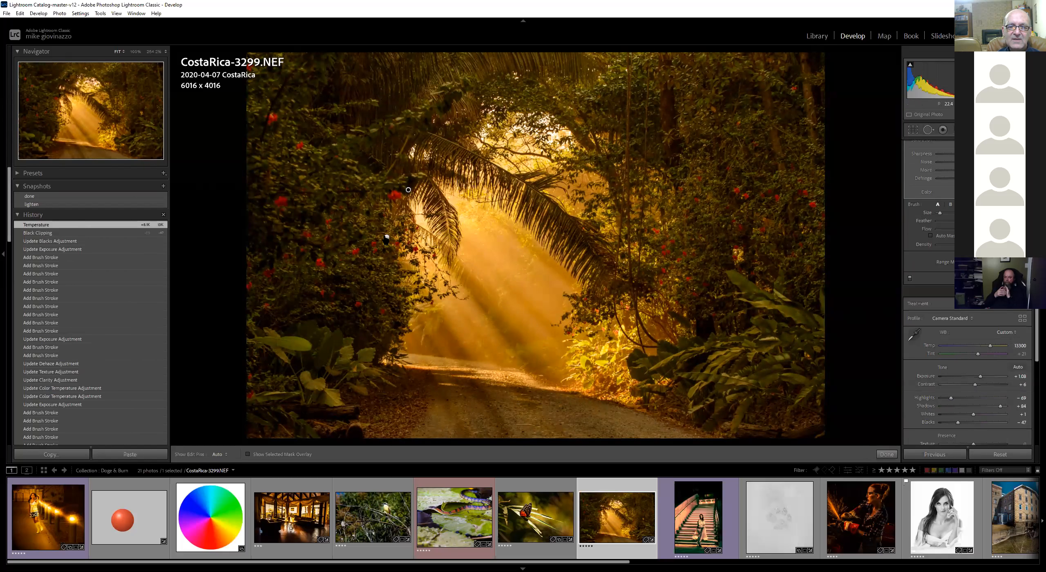
Create a new adjustment brush and paint straight strokes along the sunbeams down to the path
click(386, 238)
drag(386, 237, 386, 236)
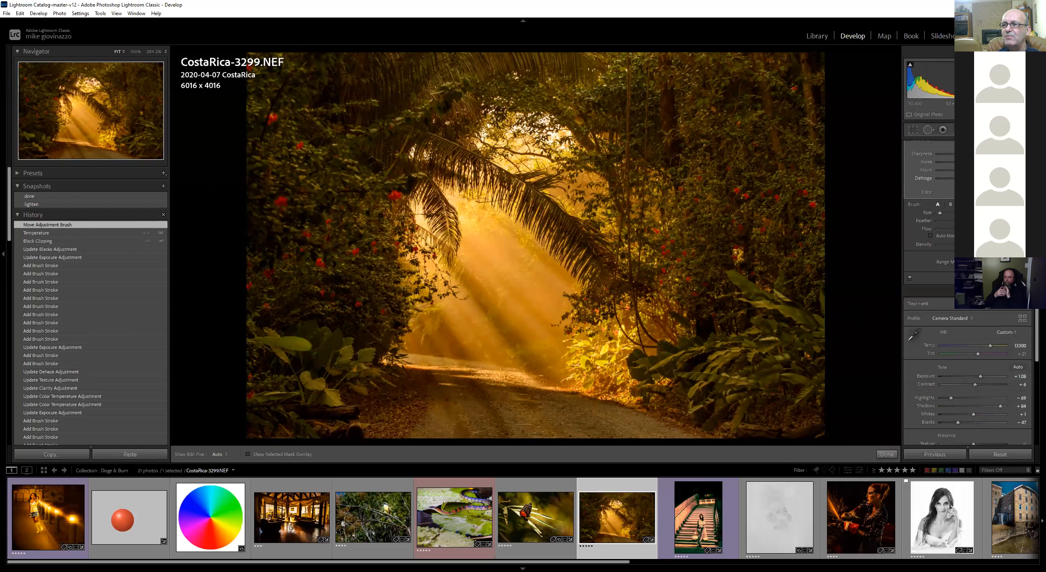
scroll(980, 188, up, 5)
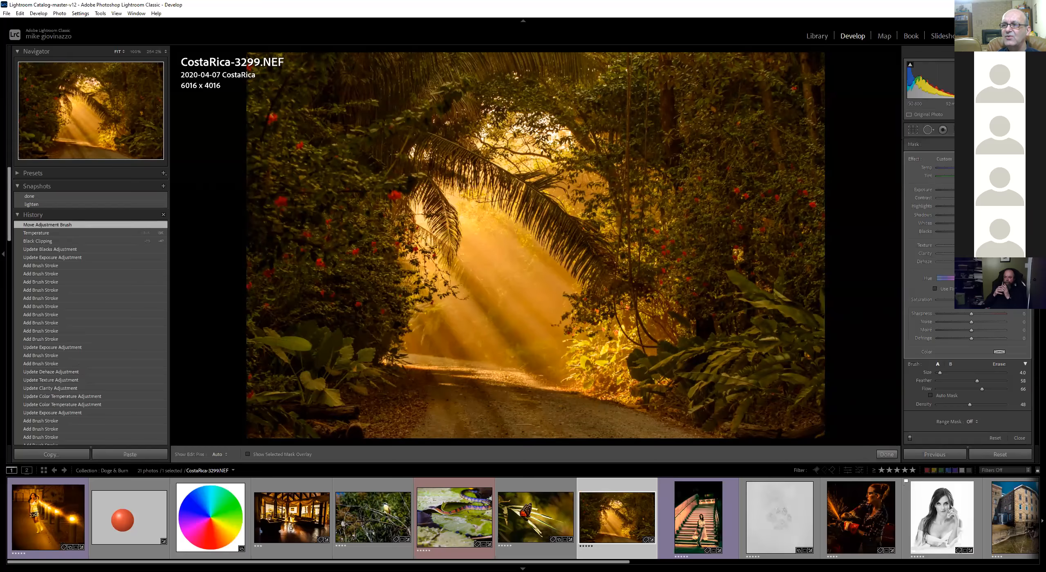
click(1001, 144)
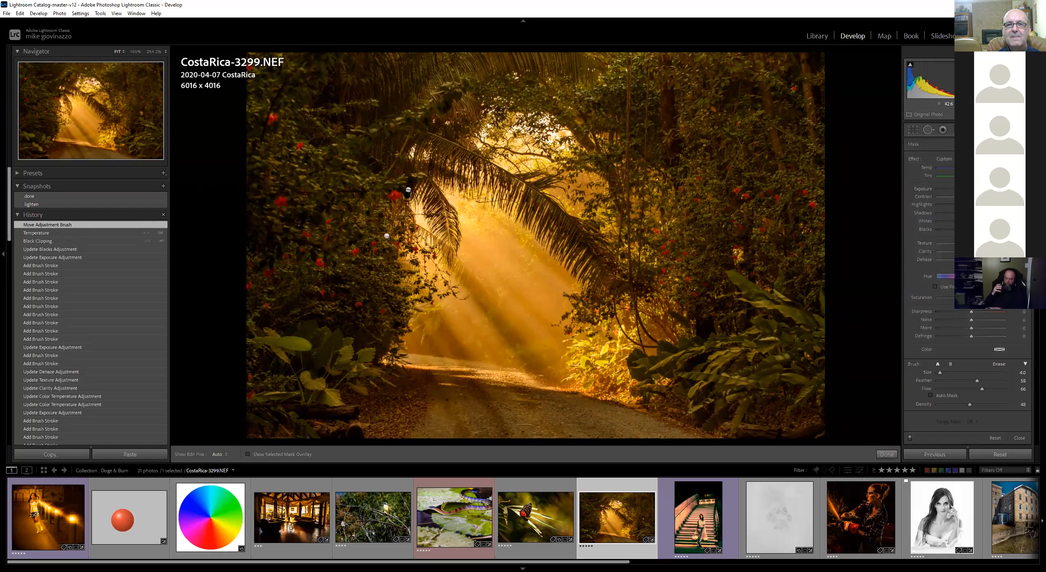
click(413, 180)
click(584, 337)
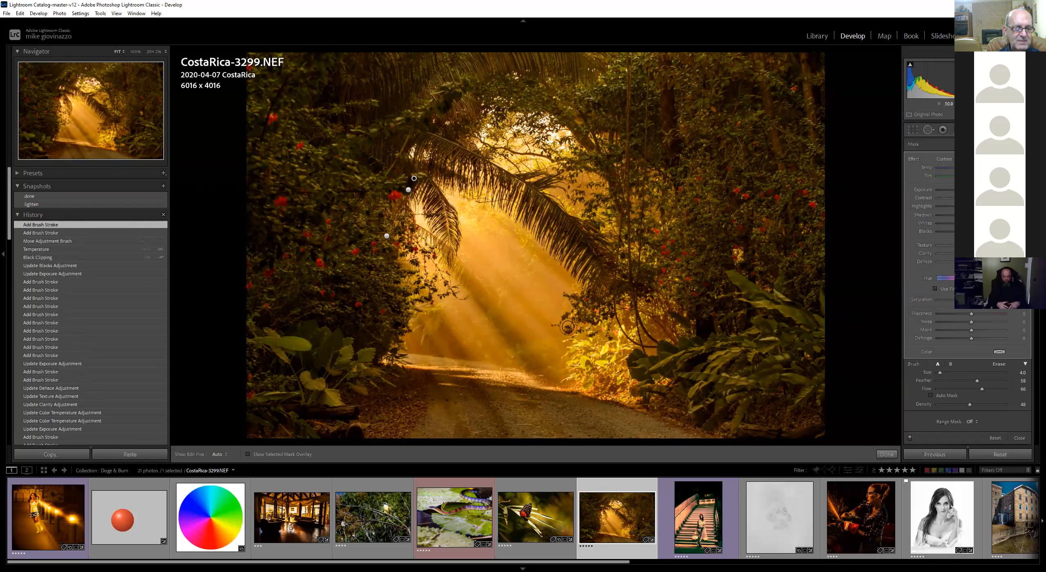
drag(595, 363, 596, 360)
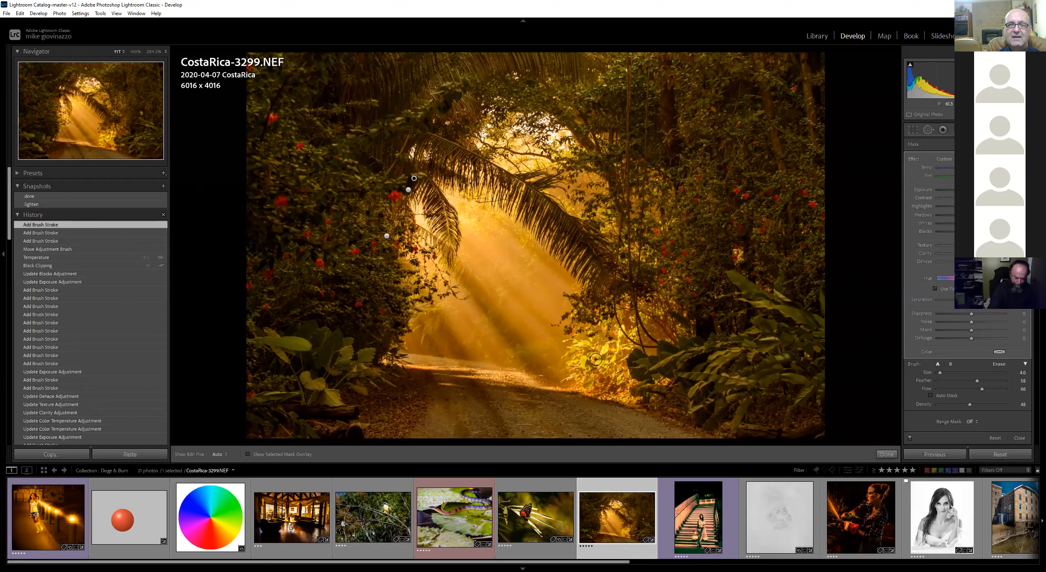
Hide the brush pins and paint further strokes along the lower sunbeams and path, nudging the exposure
key(h)
drag(441, 167, 436, 163)
mouse_move(635, 336)
mouse_down()
mouse_move(500, 315)
mouse_move(398, 220)
mouse_move(379, 236)
mouse_up()
drag(442, 274, 613, 418)
drag(421, 333, 529, 426)
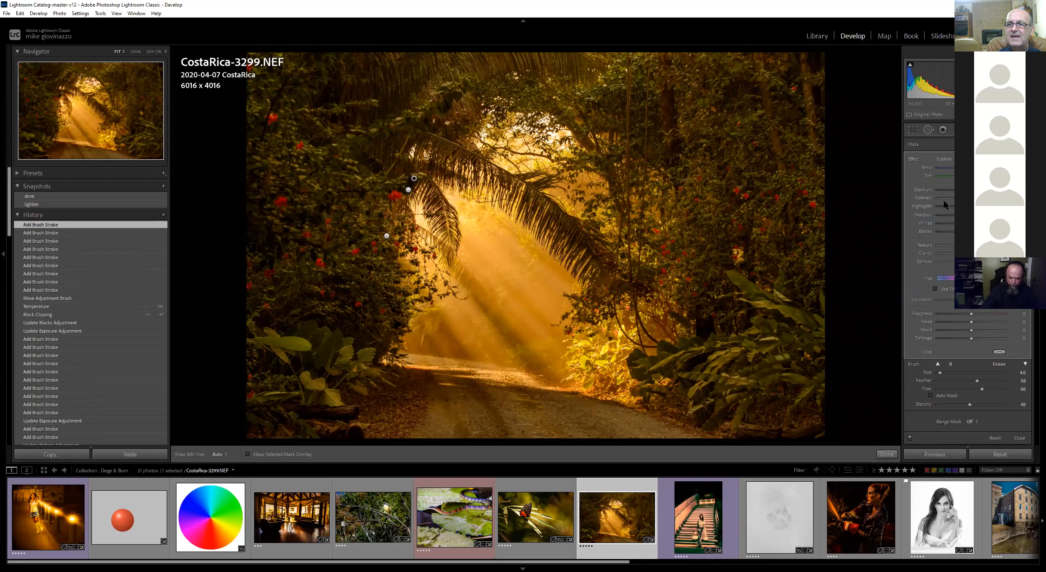
mouse_move(975, 190)
mouse_down()
mouse_move(961, 190)
mouse_move(973, 191)
mouse_up()
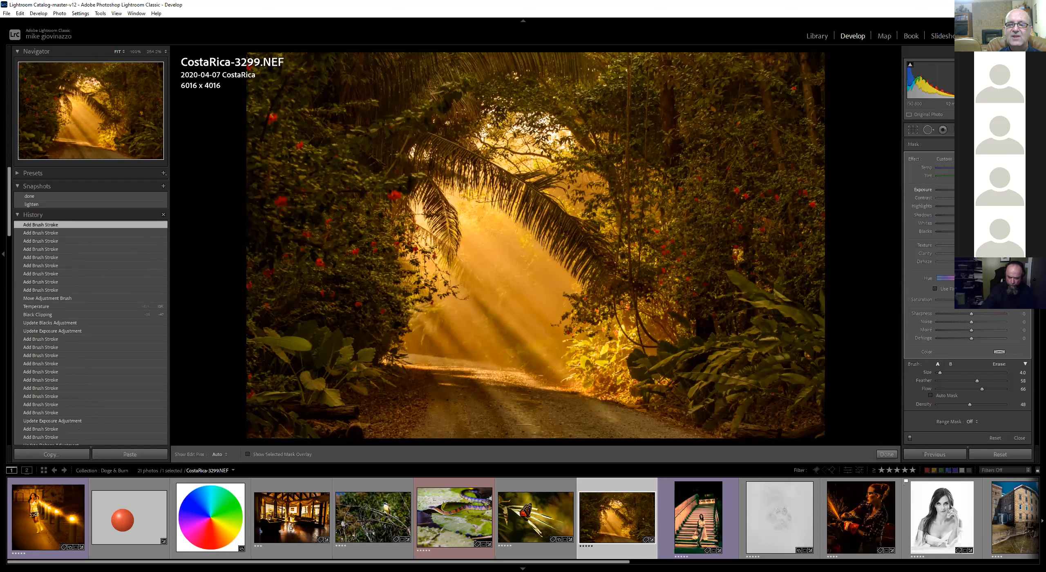
mouse_move(411, 327)
mouse_down()
mouse_move(437, 300)
mouse_move(409, 258)
mouse_up()
mouse_move(460, 321)
mouse_down()
mouse_move(552, 427)
mouse_move(539, 419)
mouse_up()
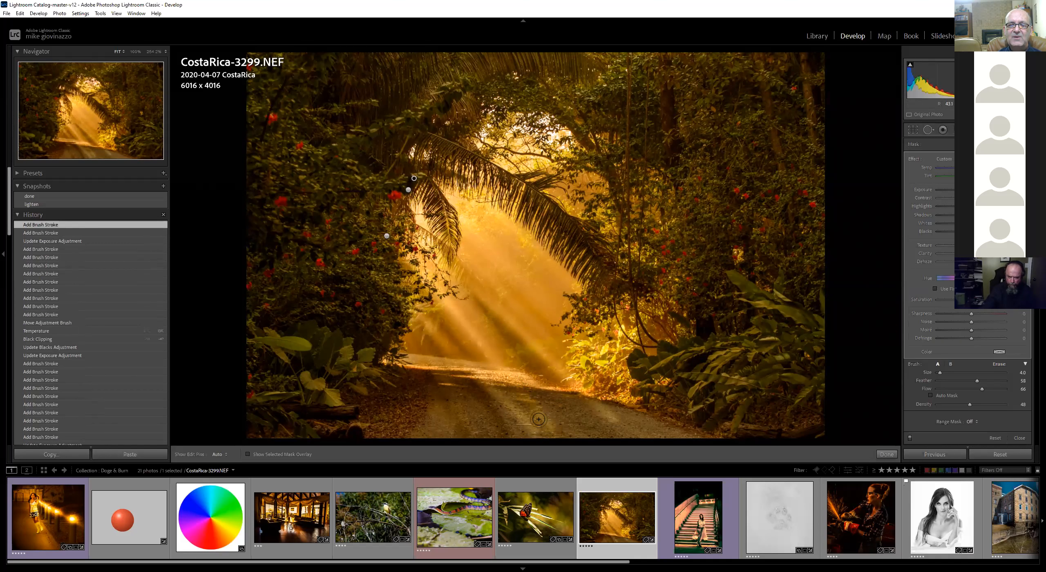
drag(456, 435, 455, 435)
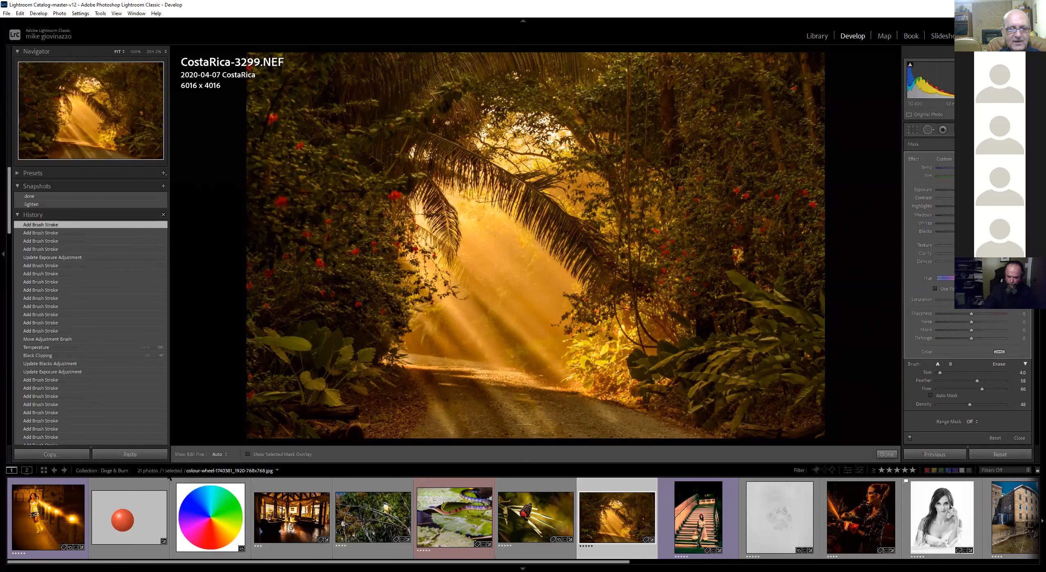
Open the 60s-shoot photo, close the brush, and toggle between its before and after views
click(46, 491)
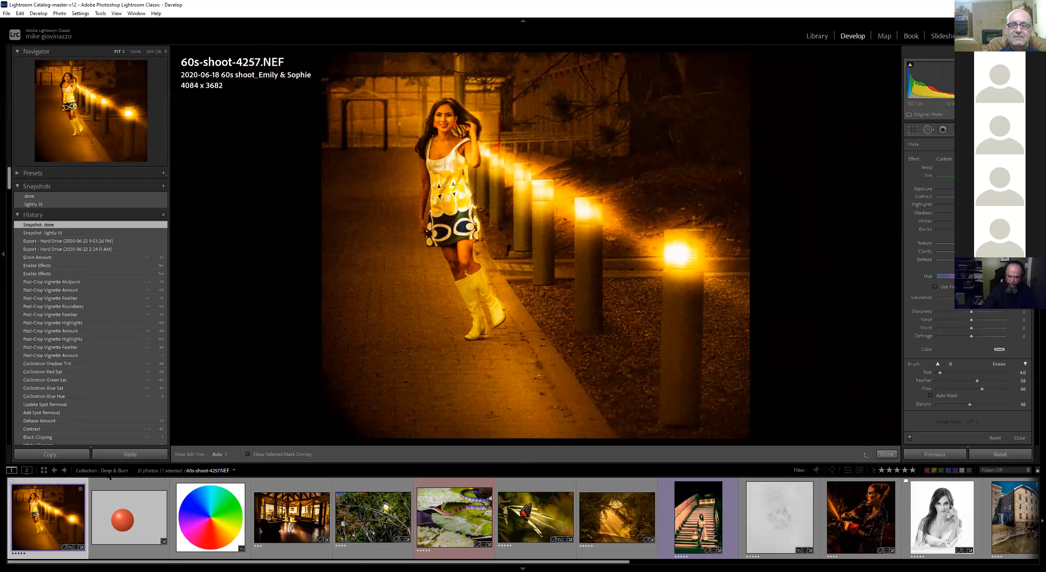
click(887, 454)
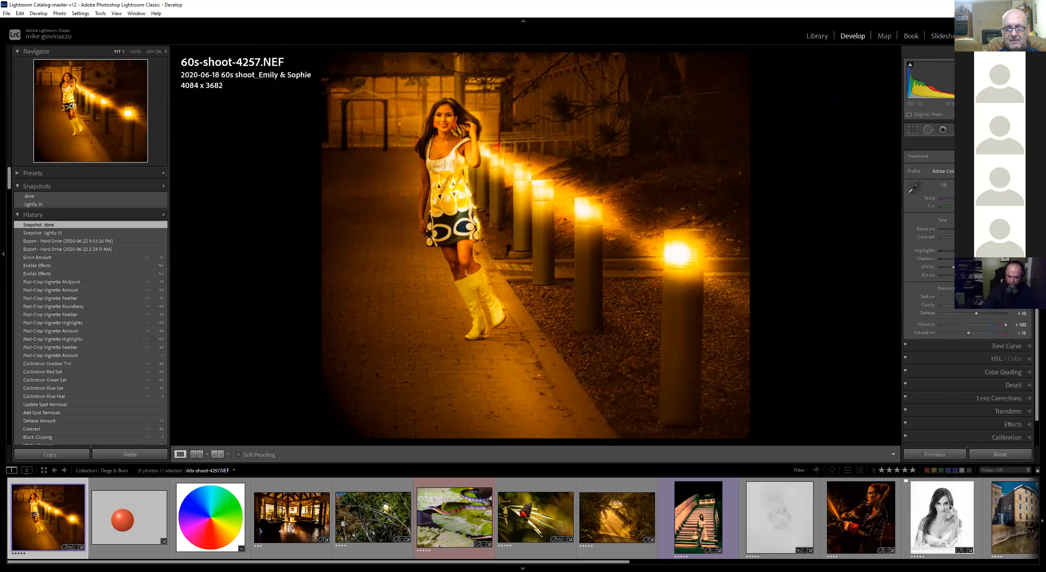
key(backslash)
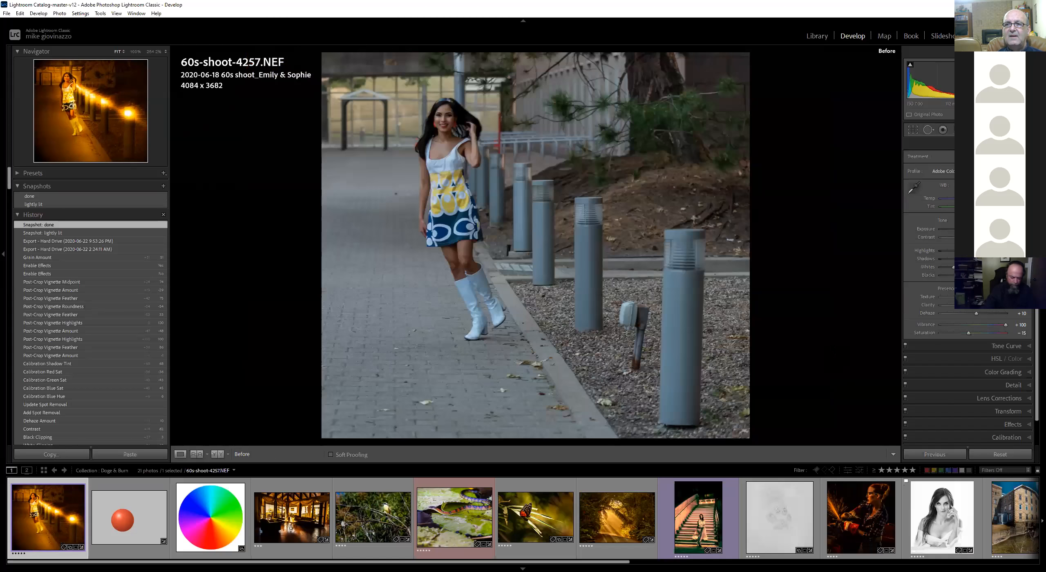
key(backslash)
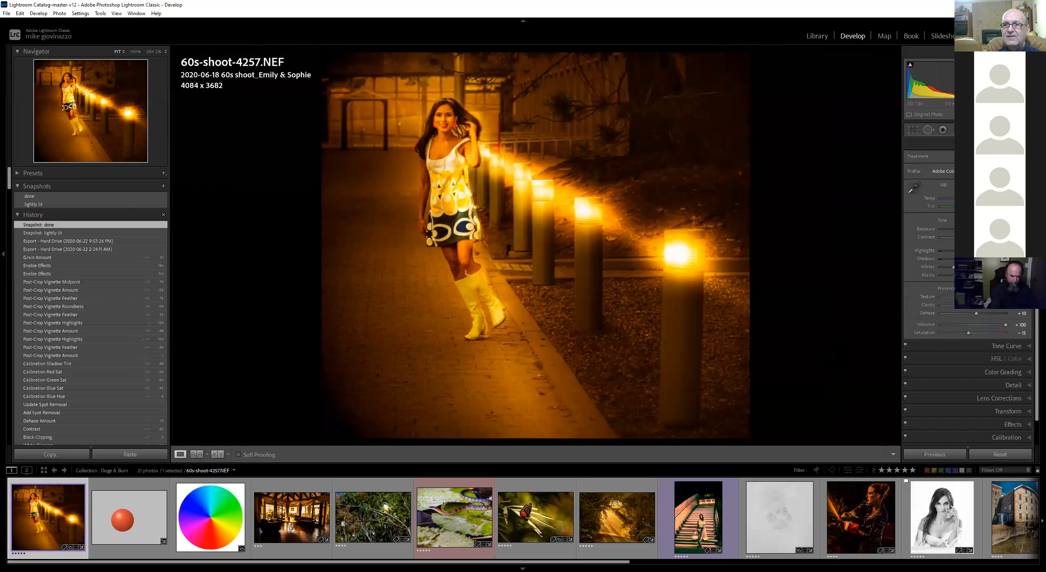
Reset the 60s-shoot photo's settings and crop a little off its left and bottom edges
click(1001, 455)
click(912, 130)
drag(247, 247, 296, 249)
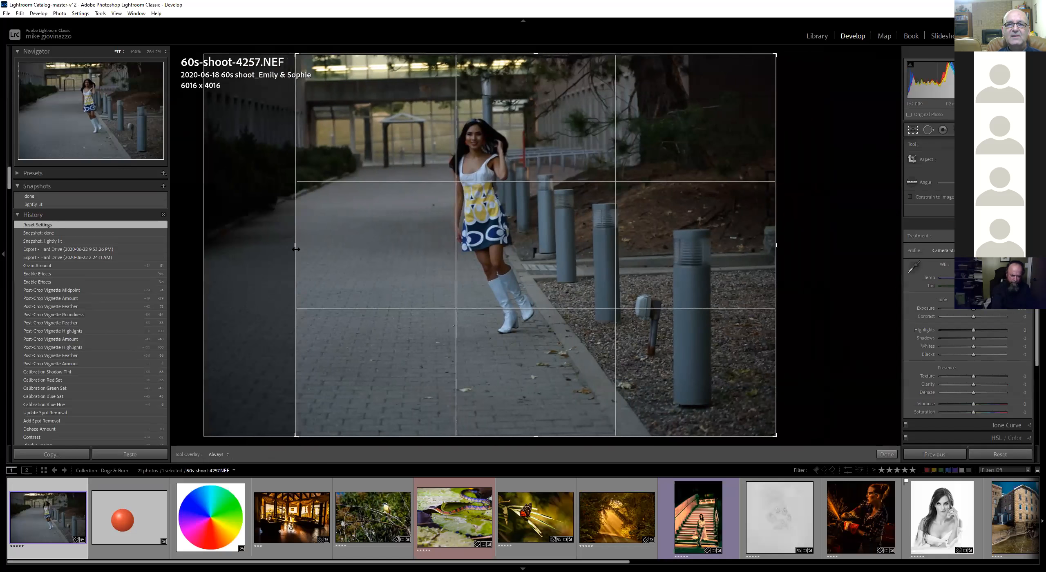
drag(534, 436, 535, 424)
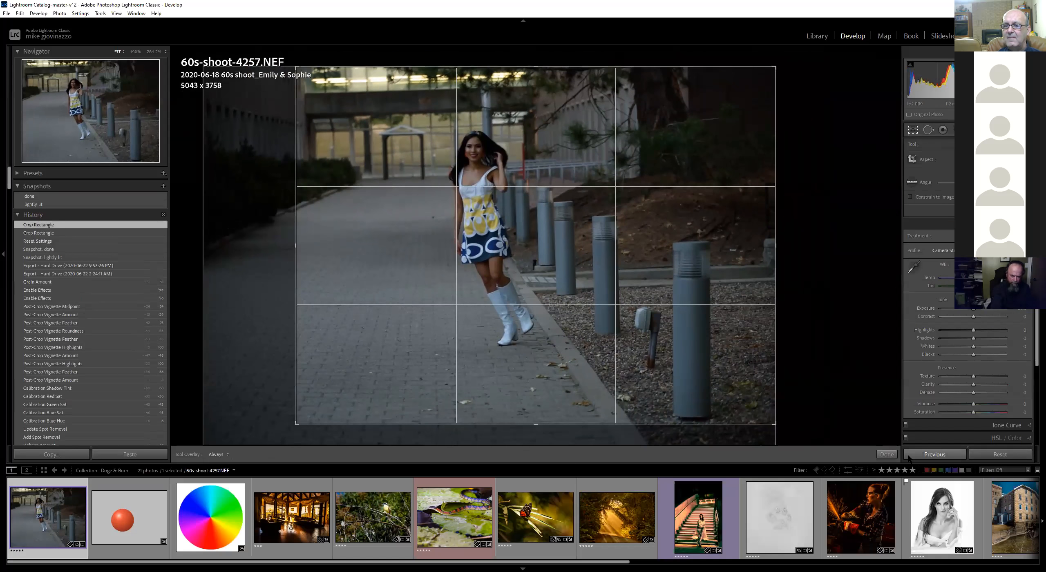
click(889, 455)
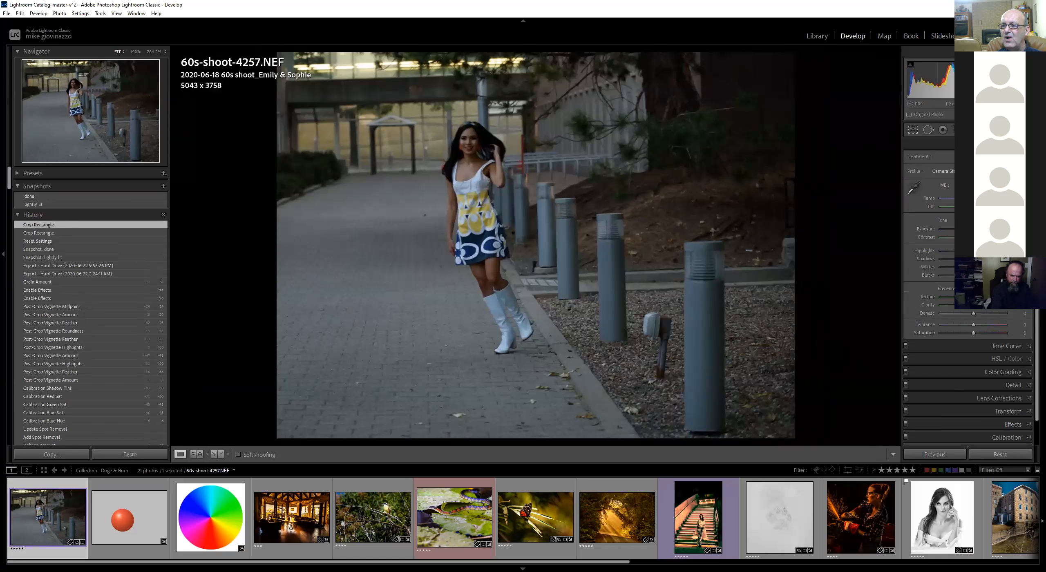
Lower the photo's global highlights, black clipping and exposure to darken the scene
drag(973, 251, 963, 275)
mouse_move(973, 229)
mouse_down()
mouse_move(955, 229)
mouse_move(969, 230)
mouse_up()
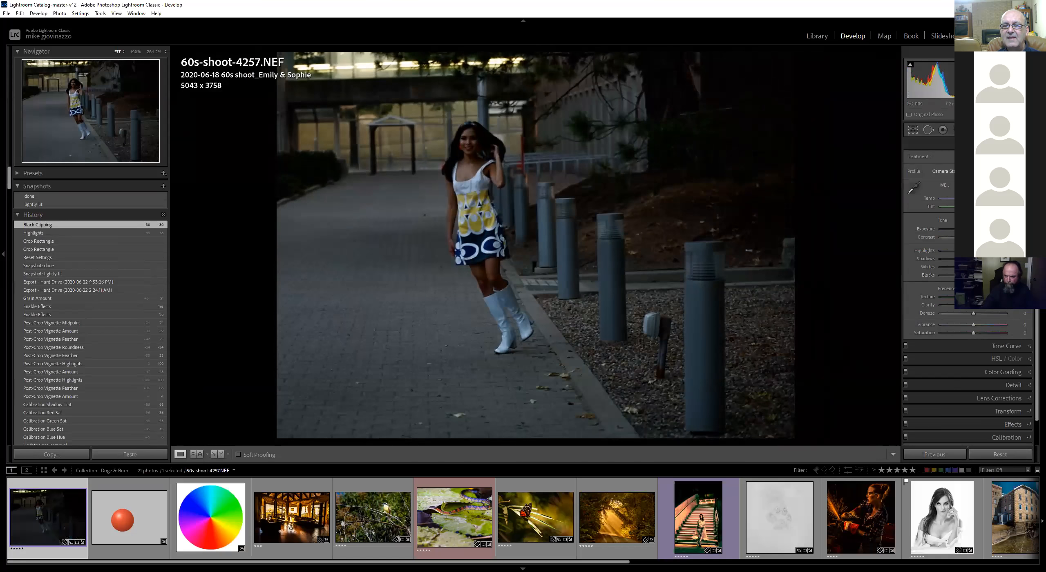
Add a graduated filter angled up from the lower left of the scene and adjust its exposure
key(k)
drag(361, 281, 495, 243)
mouse_move(974, 189)
mouse_down()
mouse_move(964, 189)
mouse_move(976, 190)
mouse_up()
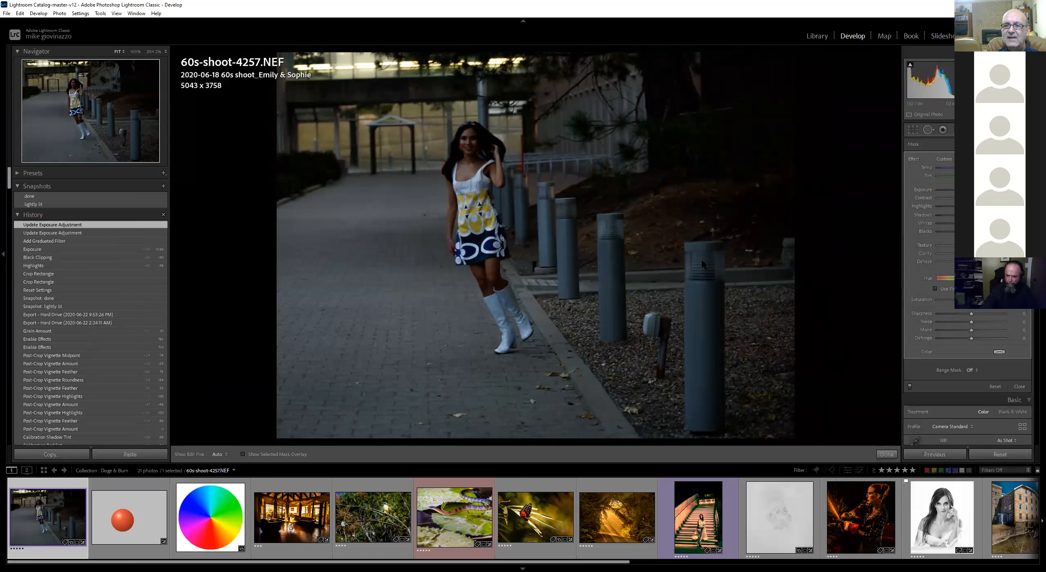
Draw a radial filter over the nearest bollard's lamp and raise its exposure
key(shift+m)
drag(702, 261, 747, 304)
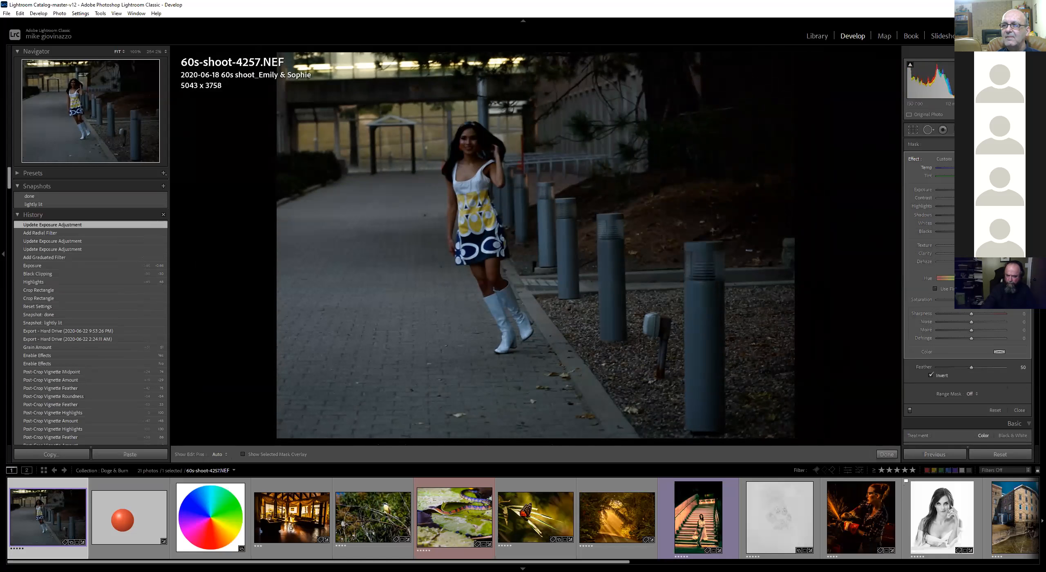
drag(971, 190, 984, 190)
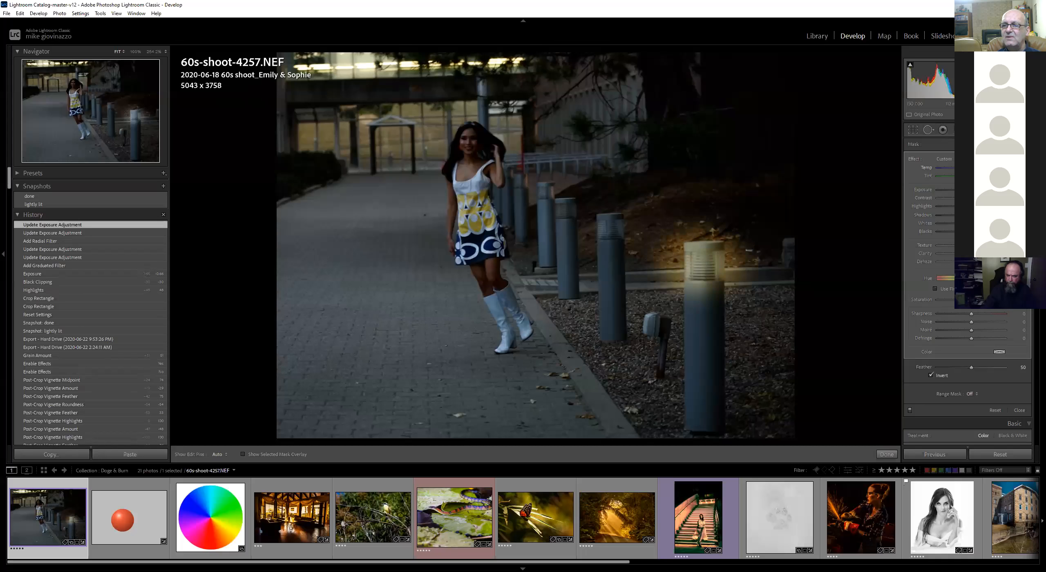
Tint the lamp radial filter with a warm orange-yellow colour
click(1000, 352)
click(860, 350)
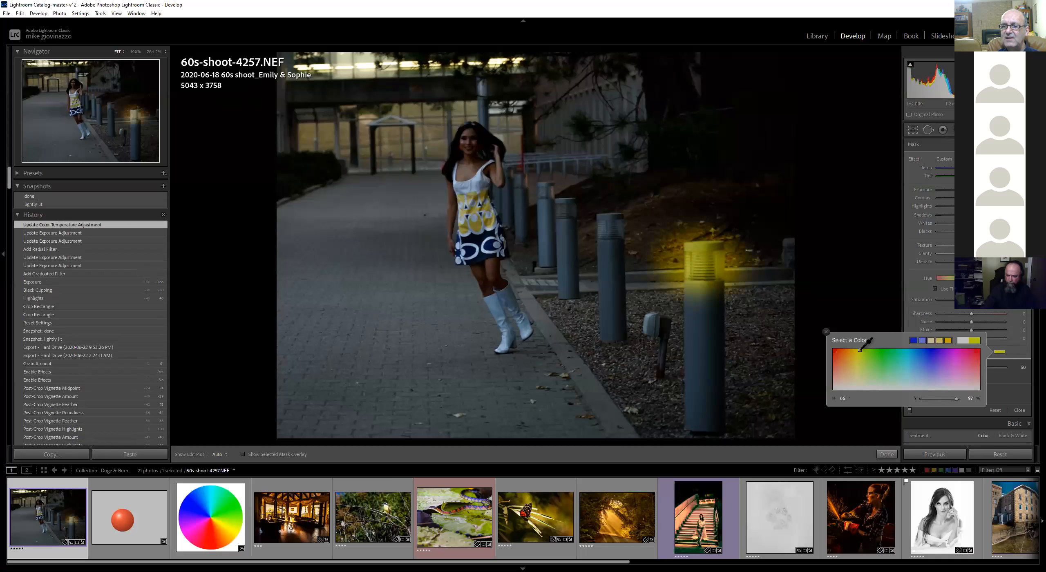
click(863, 348)
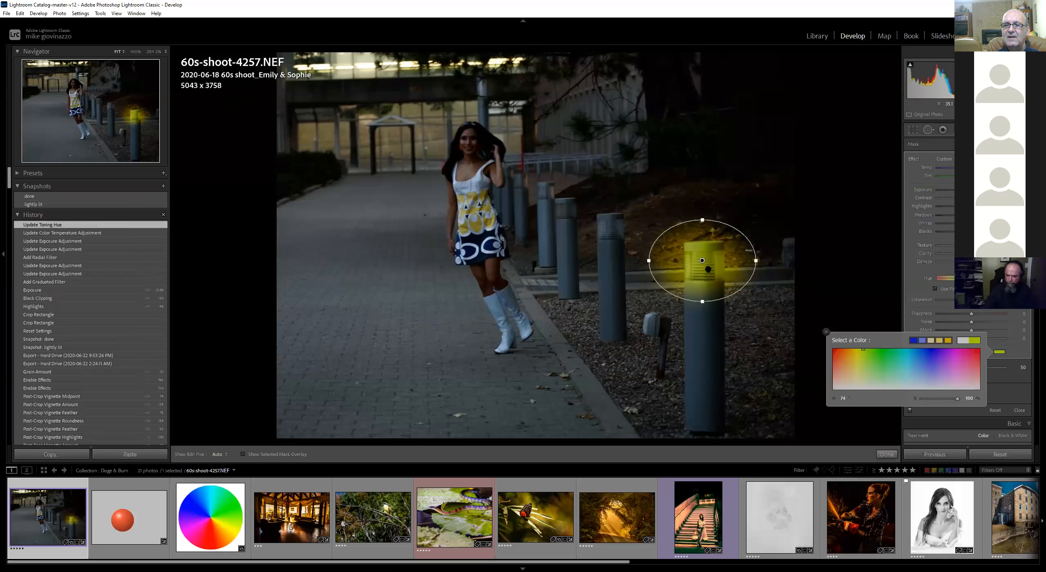
click(854, 349)
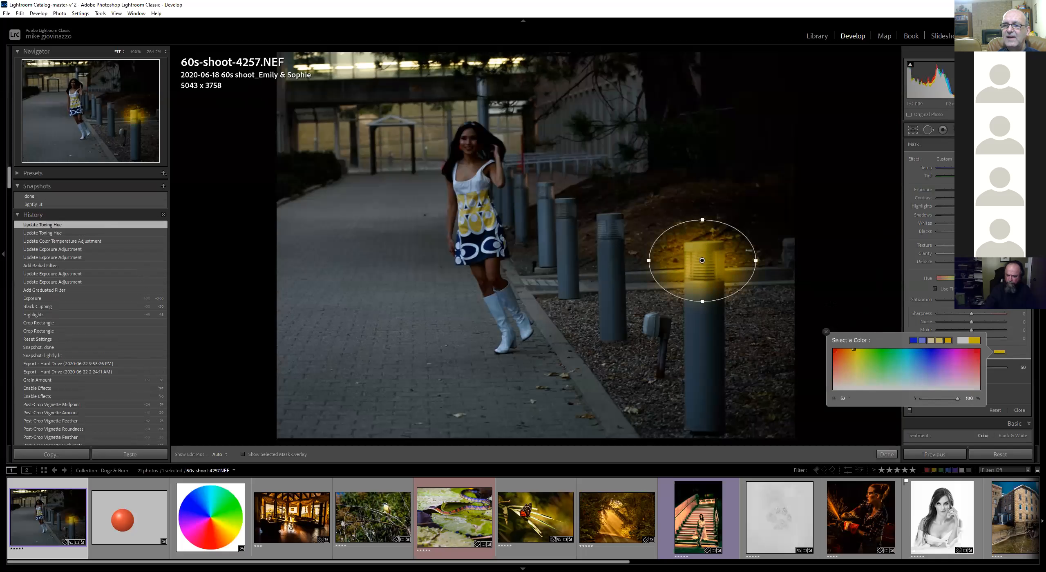
Duplicate the lamp radial filter and move copies onto the next two bollard lamps
right_click(706, 259)
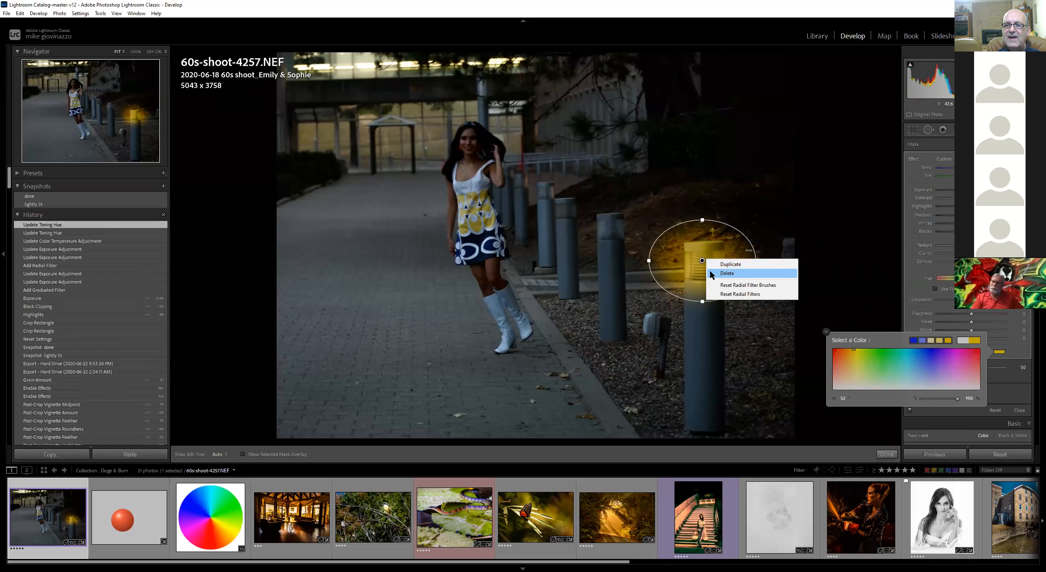
click(731, 265)
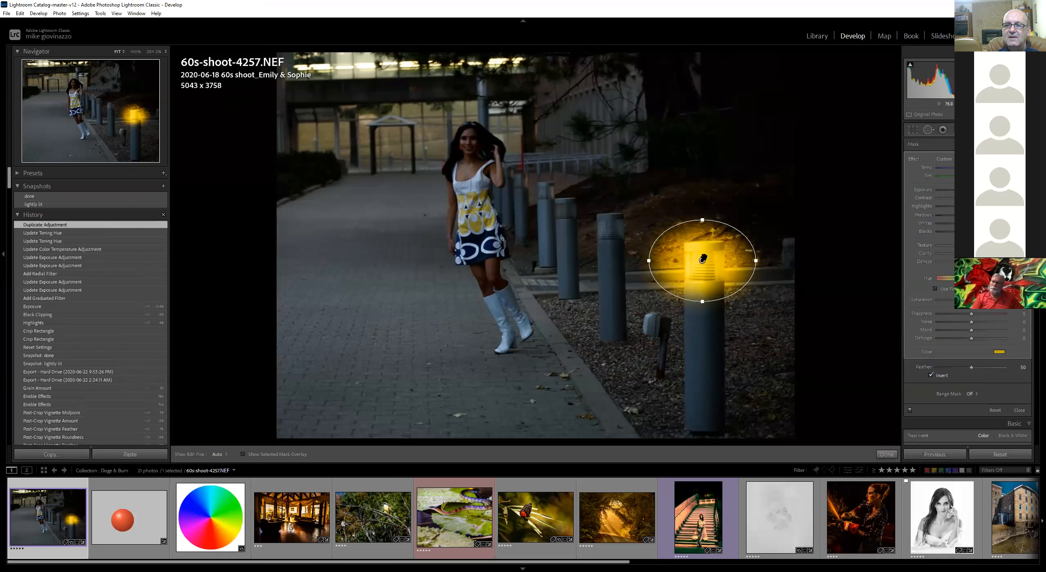
drag(701, 262, 652, 229)
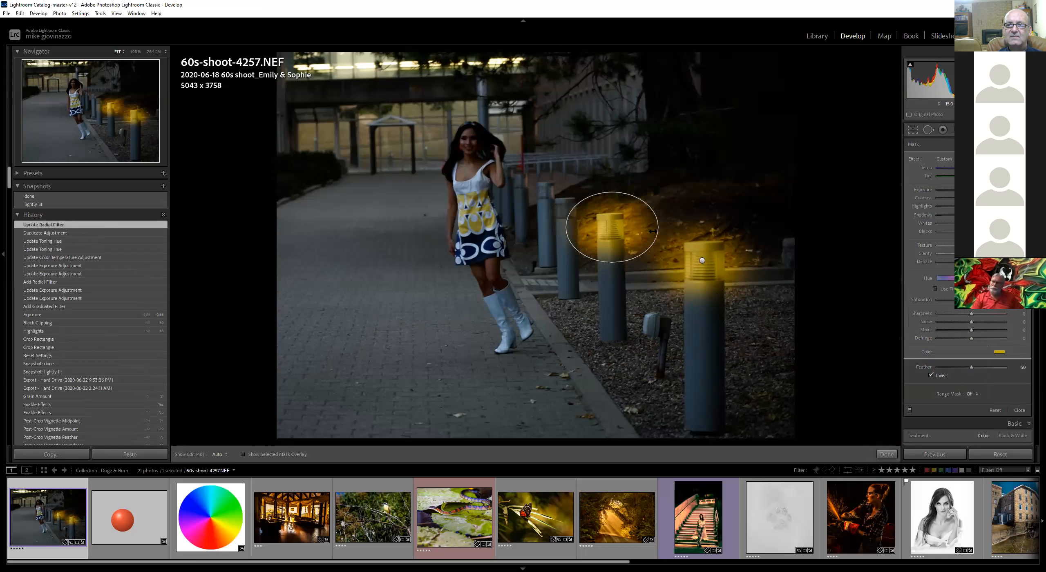
right_click(612, 226)
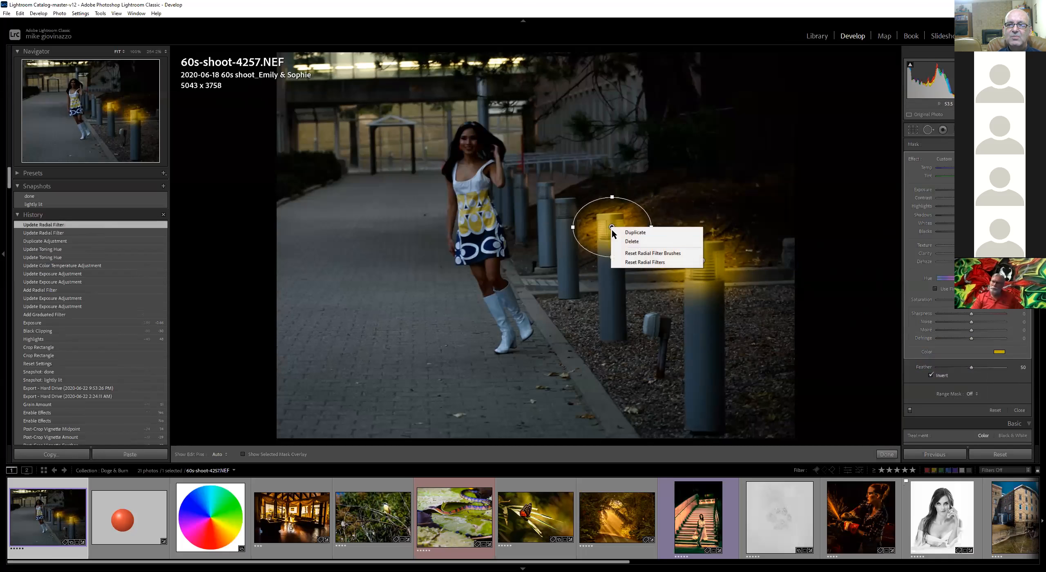
click(623, 233)
mouse_move(608, 228)
mouse_down()
mouse_move(566, 210)
mouse_move(598, 210)
mouse_up()
Duplicate the radial filter twice more, placing the copies on the two farthest bollard lamps near the model
right_click(571, 211)
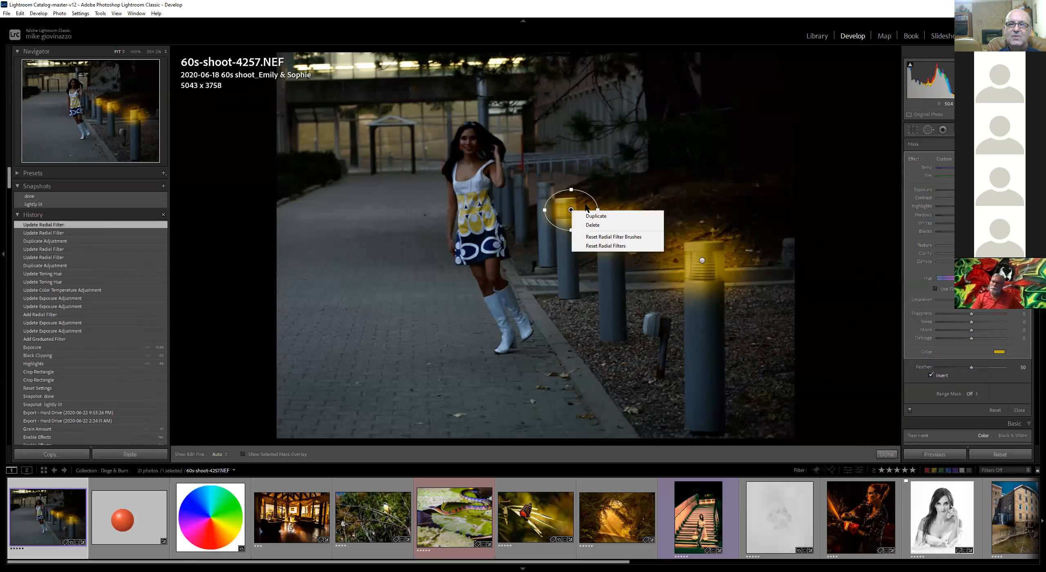
click(582, 217)
mouse_move(559, 210)
mouse_down()
mouse_move(536, 193)
mouse_move(566, 193)
mouse_move(546, 196)
mouse_up()
right_click(547, 194)
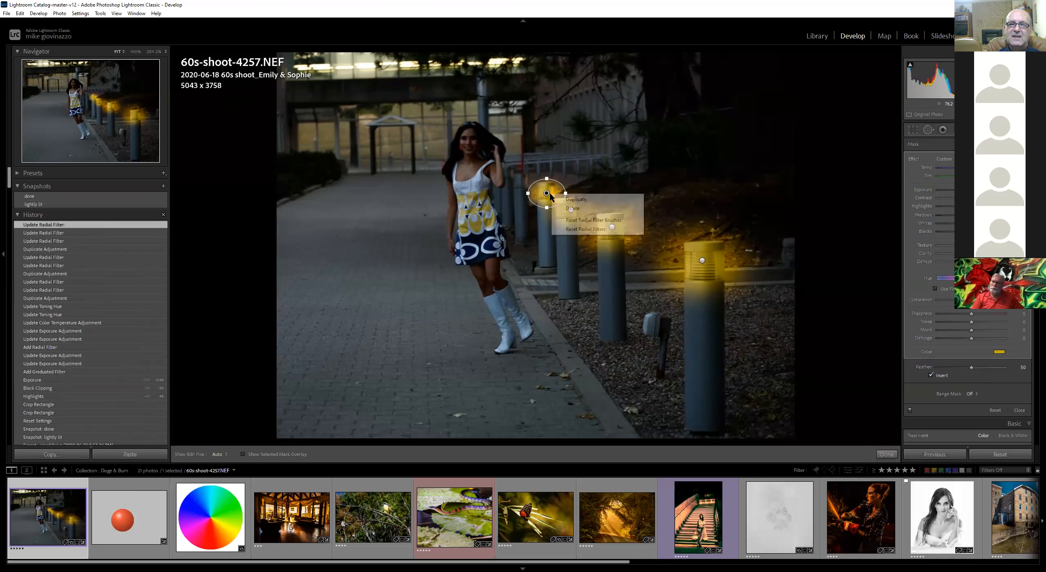
click(575, 199)
mouse_move(544, 192)
mouse_down()
mouse_move(517, 180)
mouse_move(535, 181)
mouse_up()
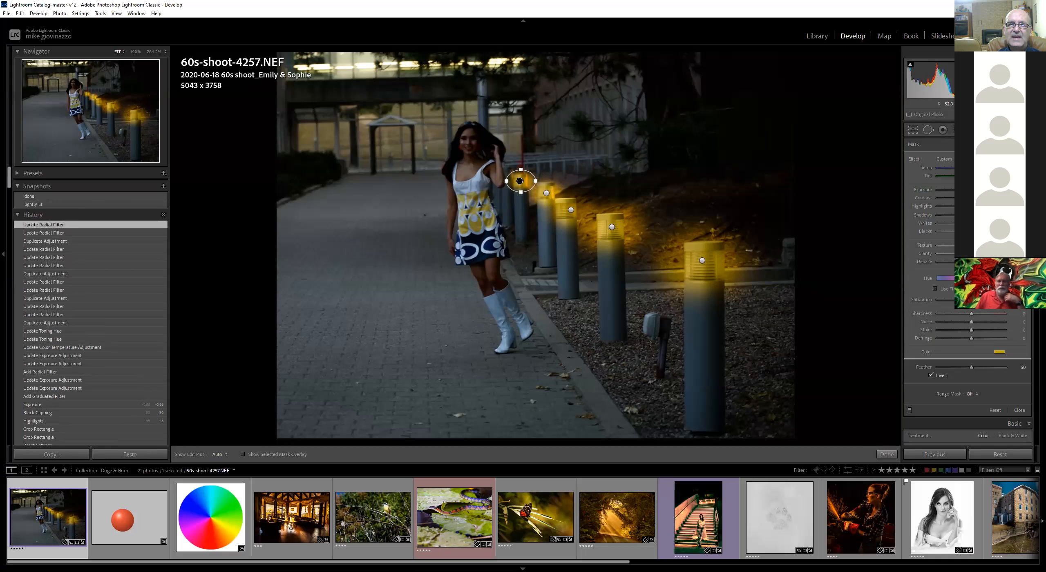
Stack a duplicate filter on the farthest lamp and delete a stray radial filter added by mistake
right_click(519, 180)
click(544, 188)
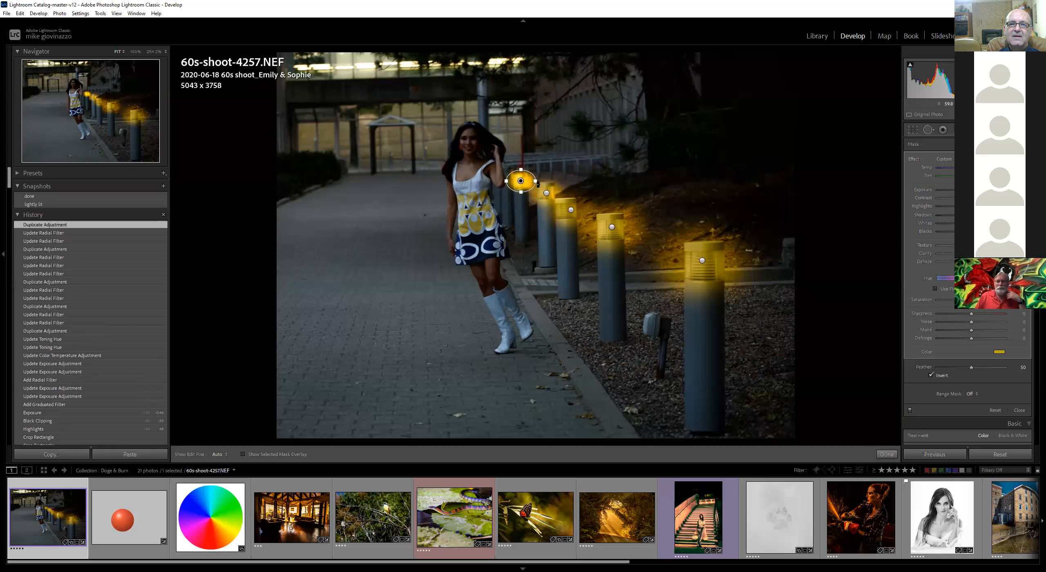
right_click(534, 181)
click(559, 166)
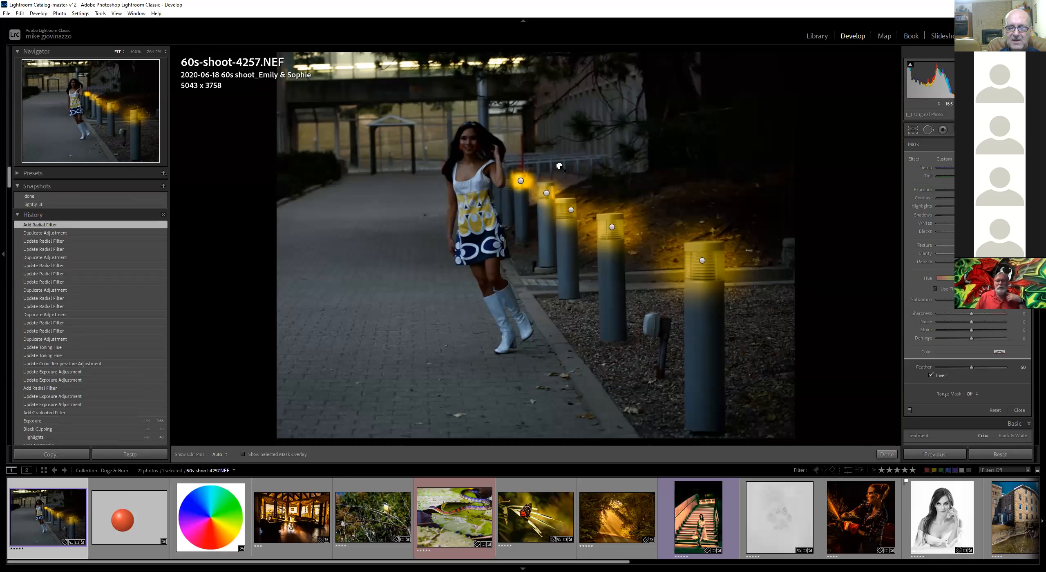
key(Delete)
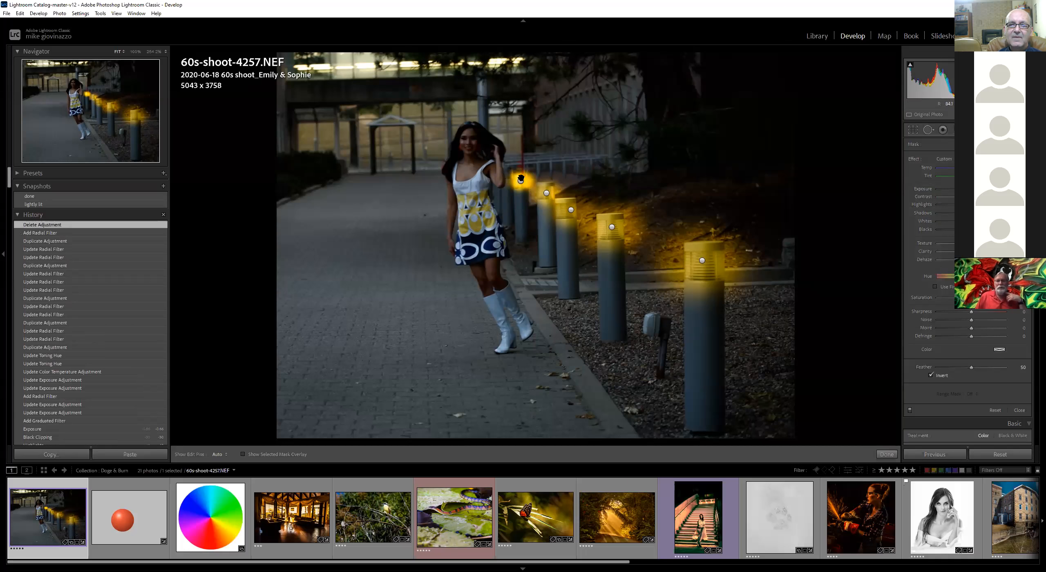
Narrow the stacked farthest-lamp filter, and stack a narrowed duplicate on the second-farthest lamp
click(525, 179)
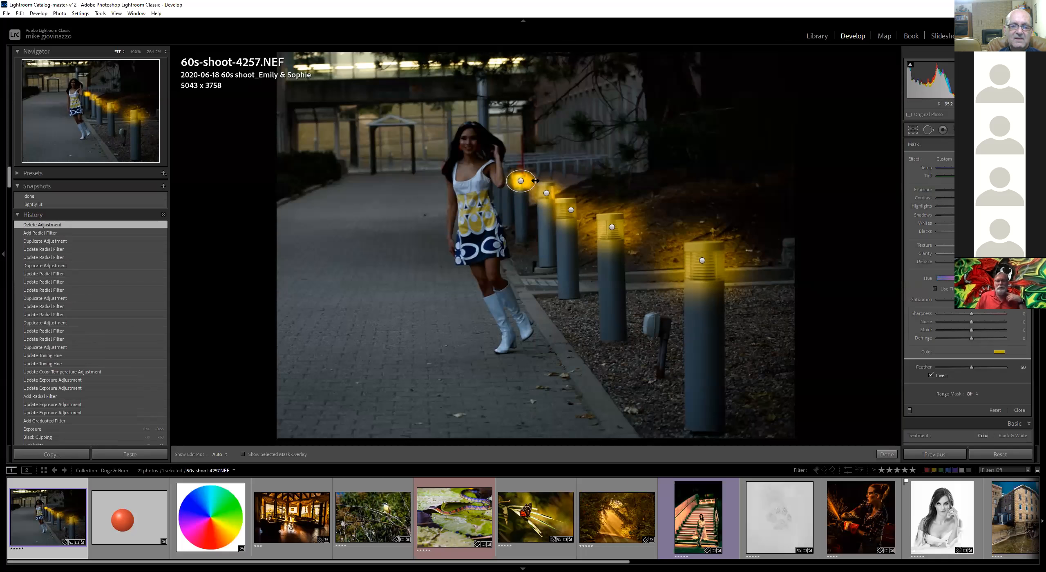
drag(535, 181, 522, 181)
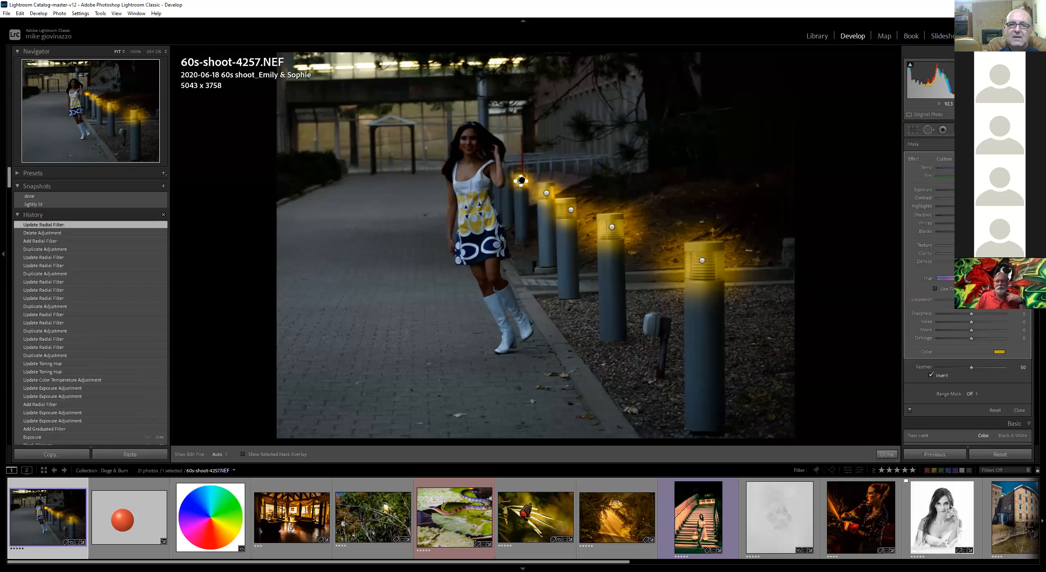
right_click(546, 190)
click(566, 196)
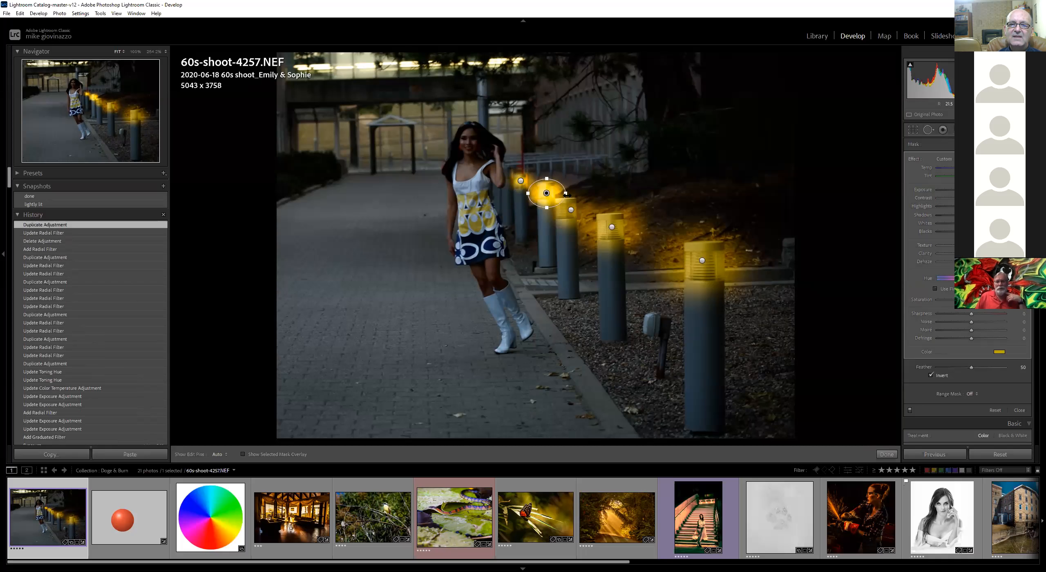
drag(564, 194, 558, 193)
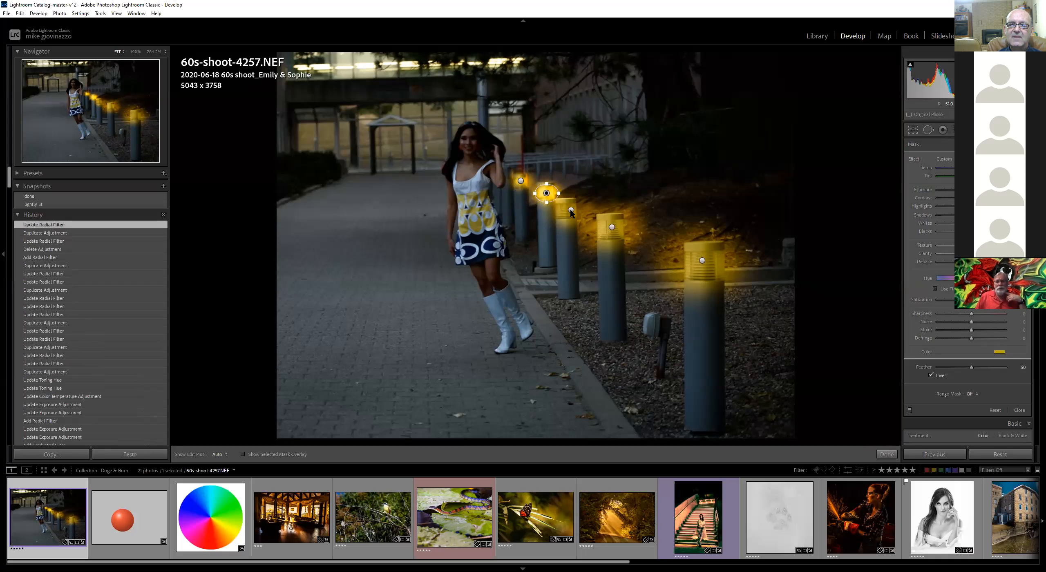
Stack a duplicate filter on the third lamp and undo a stray filter drawn by mistake
right_click(571, 210)
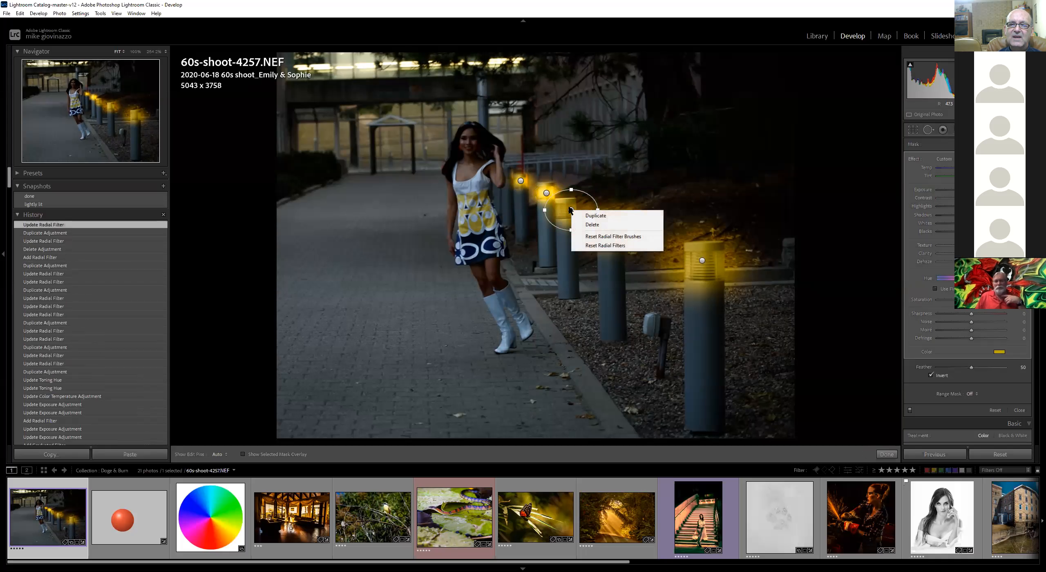
click(596, 215)
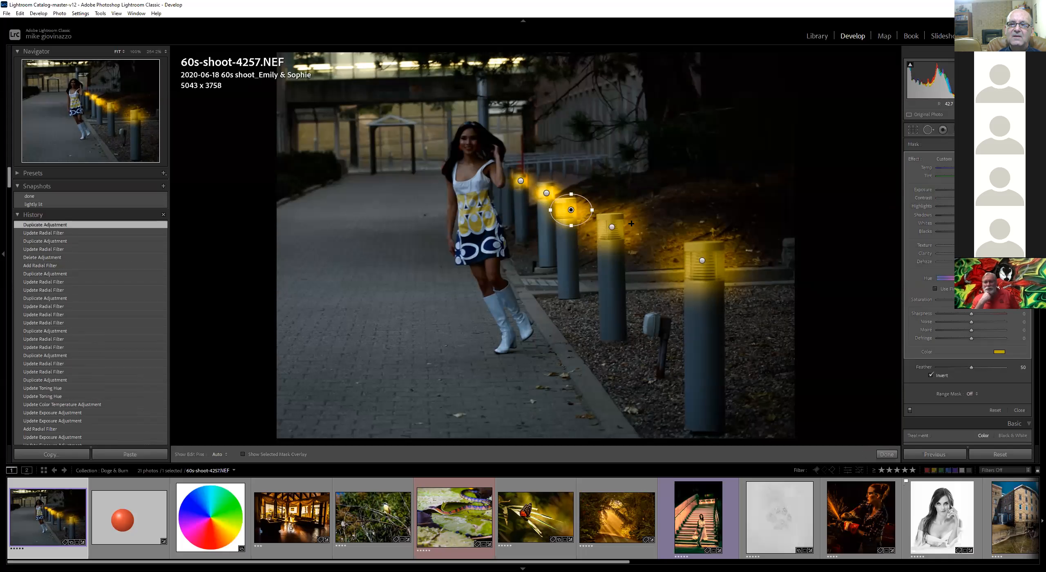
drag(618, 225, 621, 227)
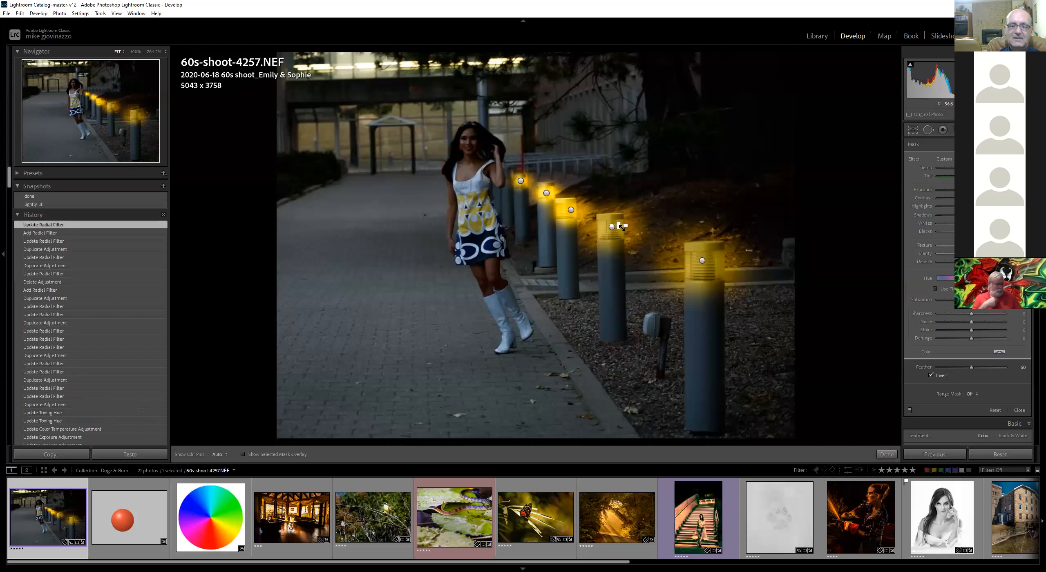
key(ctrl+z)
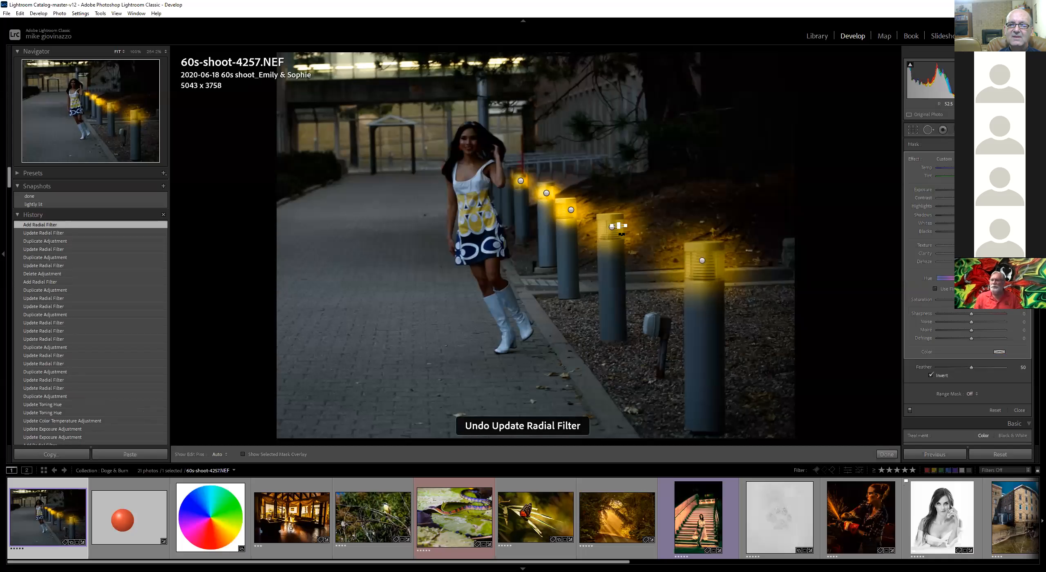
key(ctrl+z)
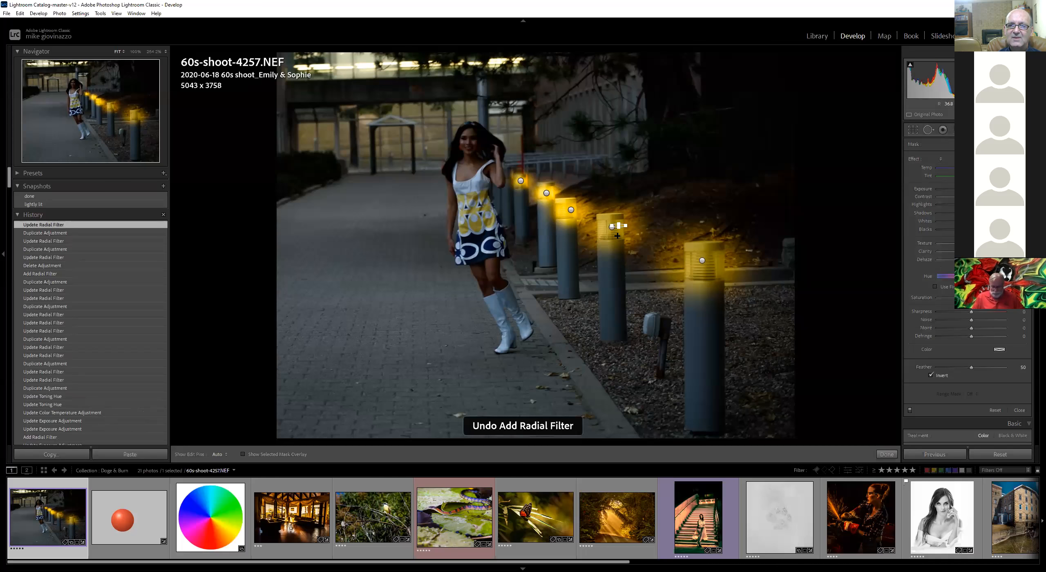
Duplicate the fourth lamp's filter and narrow the stacked copy
click(612, 228)
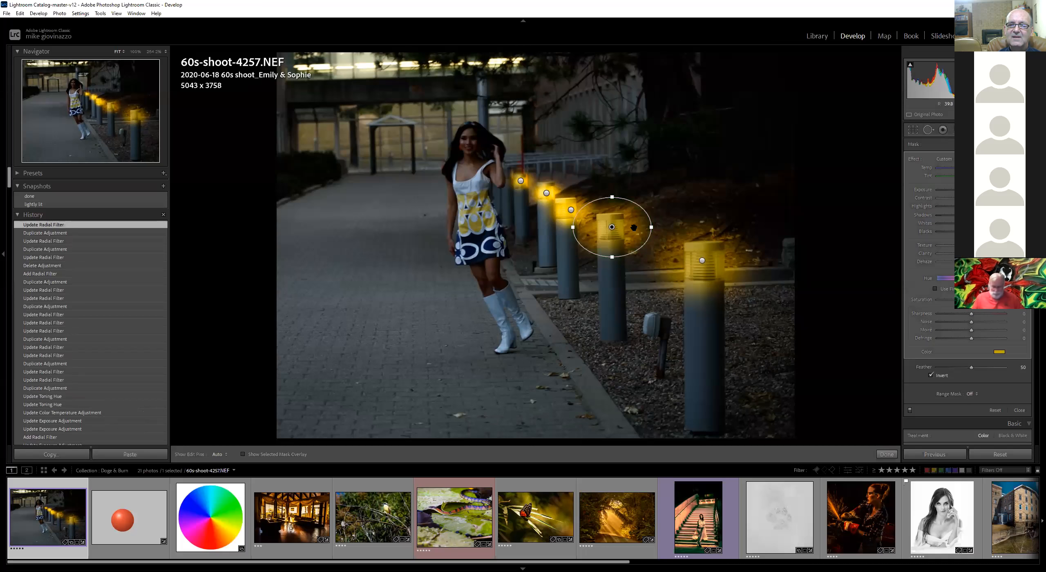
right_click(612, 228)
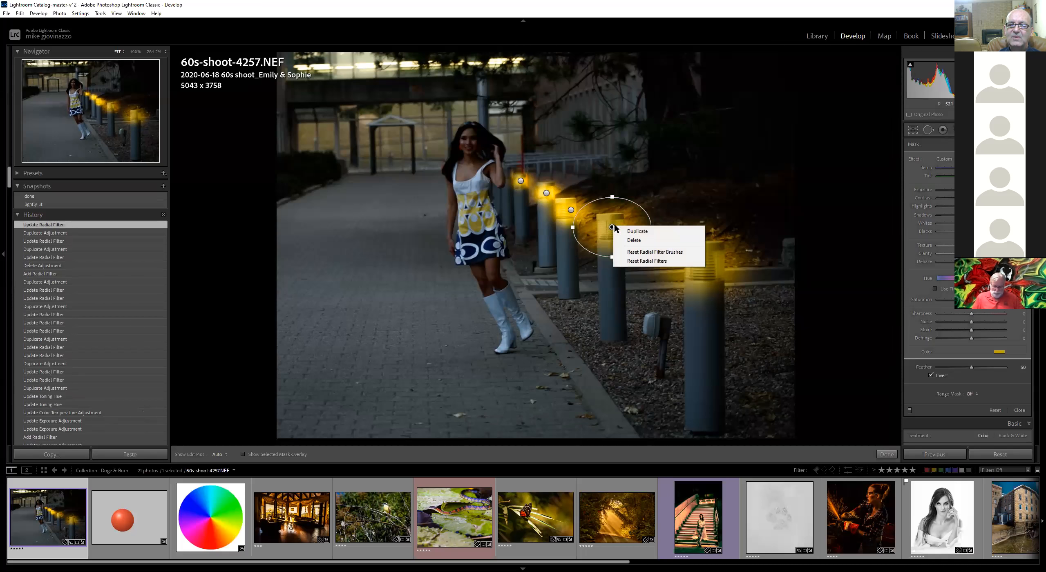
click(626, 233)
drag(650, 227, 630, 227)
Duplicate the nearest lamp's filter and narrow the stacked copy
click(703, 261)
right_click(702, 260)
click(726, 267)
drag(756, 260, 738, 261)
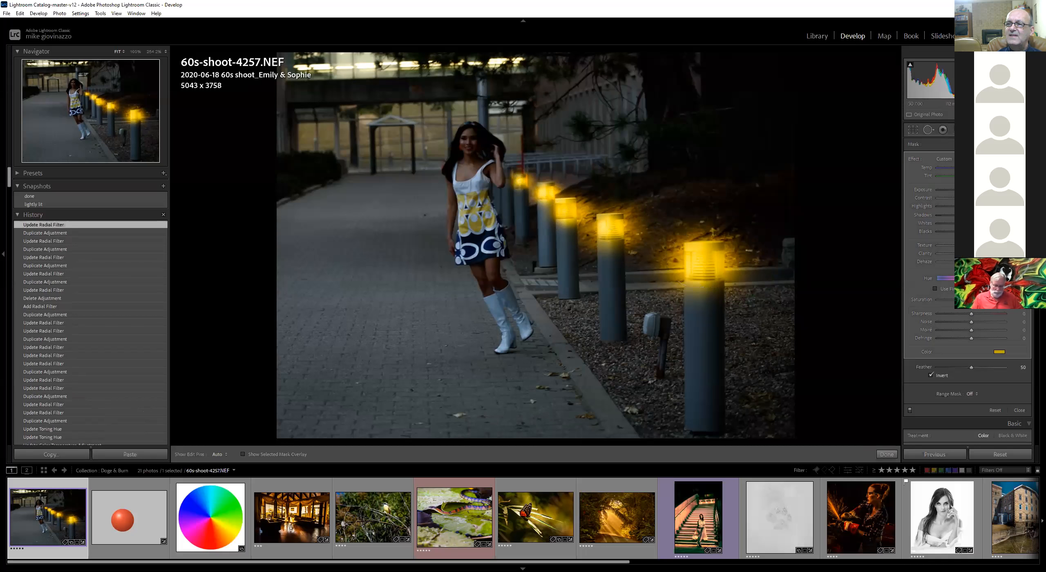
Draw a new tall elliptical radial filter around the model
key(shift+m)
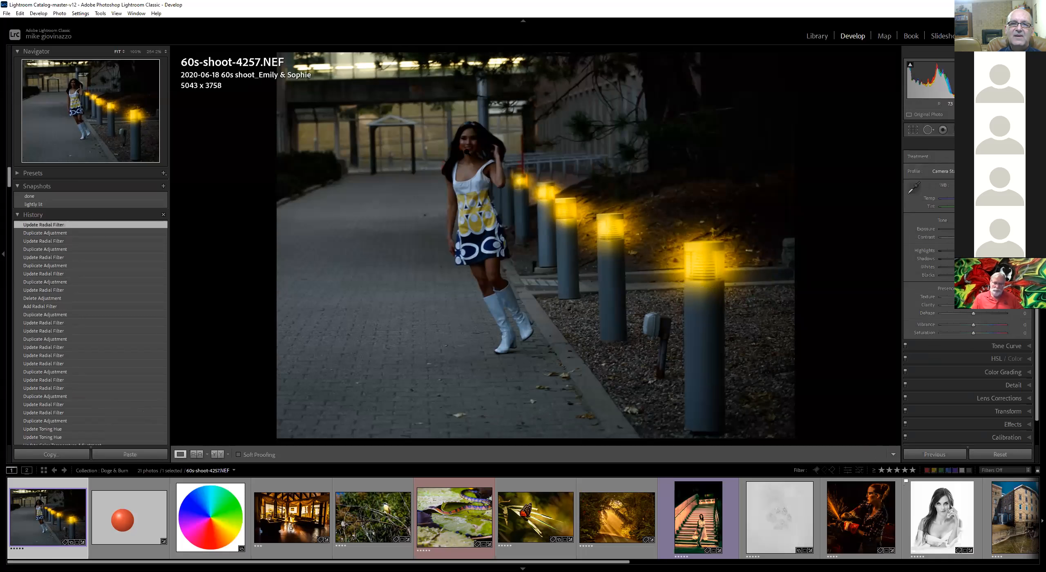
key(shift+m)
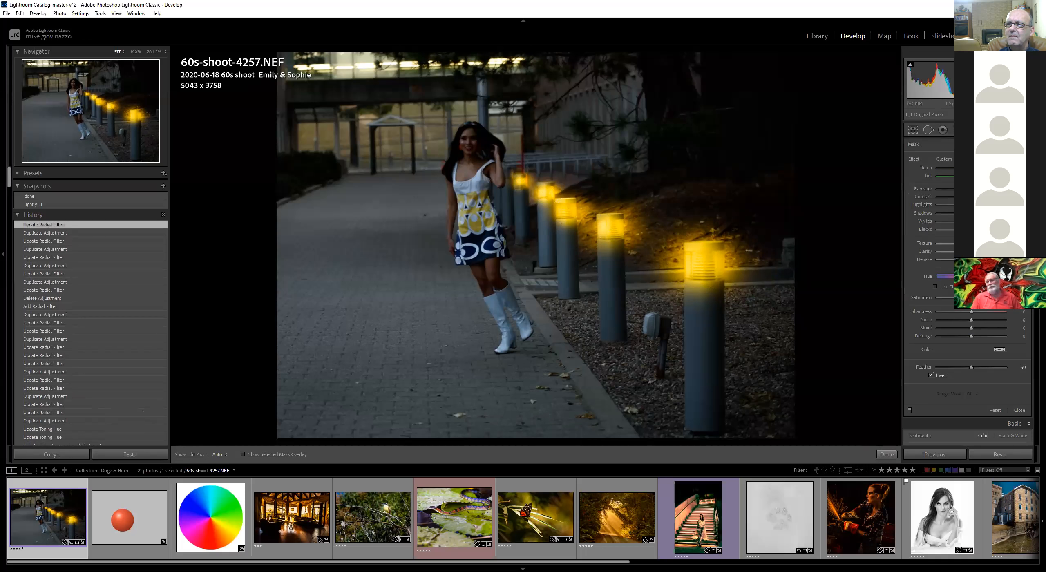
drag(471, 159, 521, 314)
drag(469, 159, 477, 201)
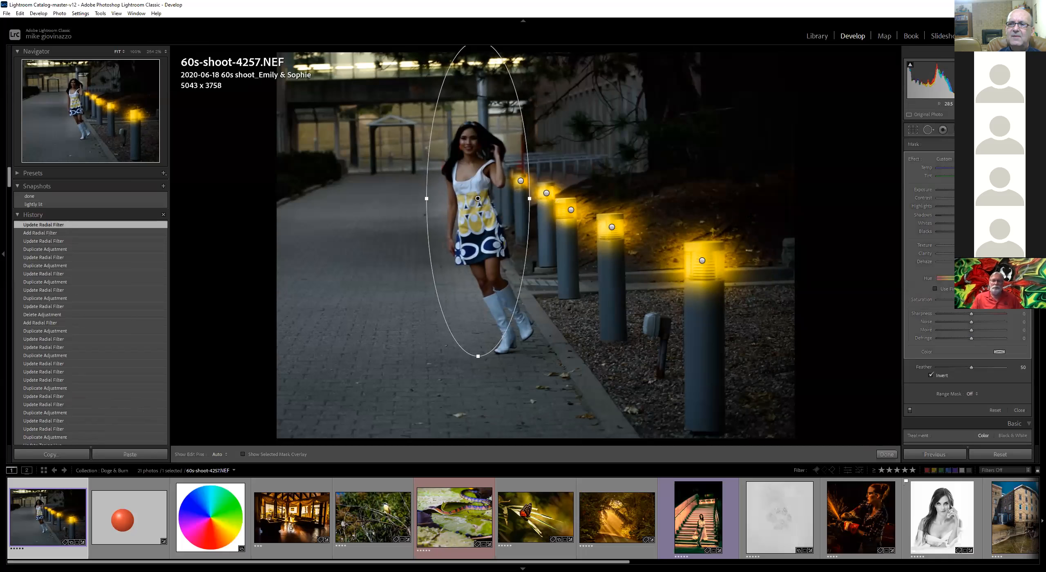
Reset the model radial filter's effect sliders and warm its color temperature
double_click(915, 159)
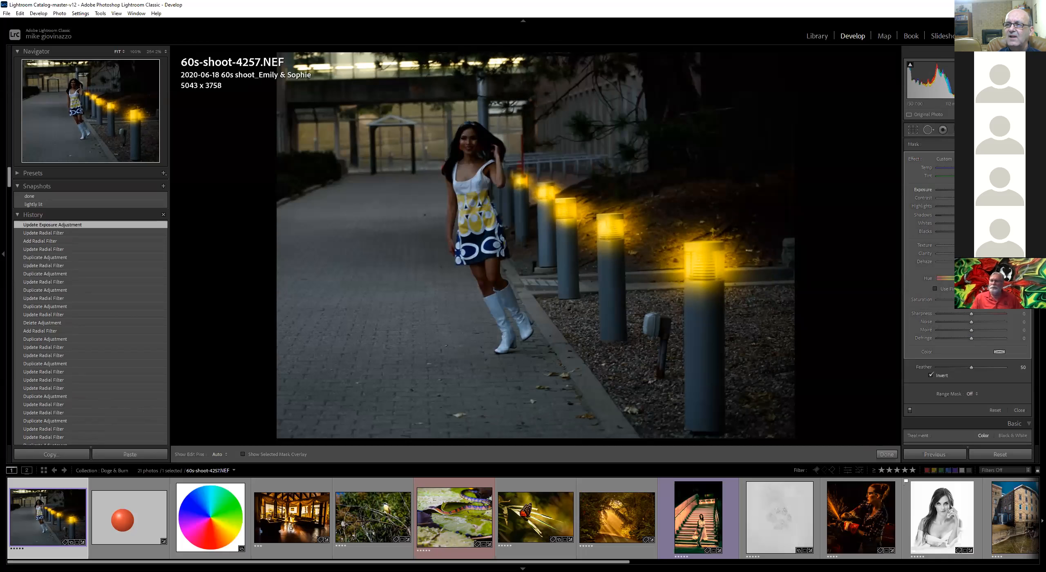
drag(972, 190, 977, 167)
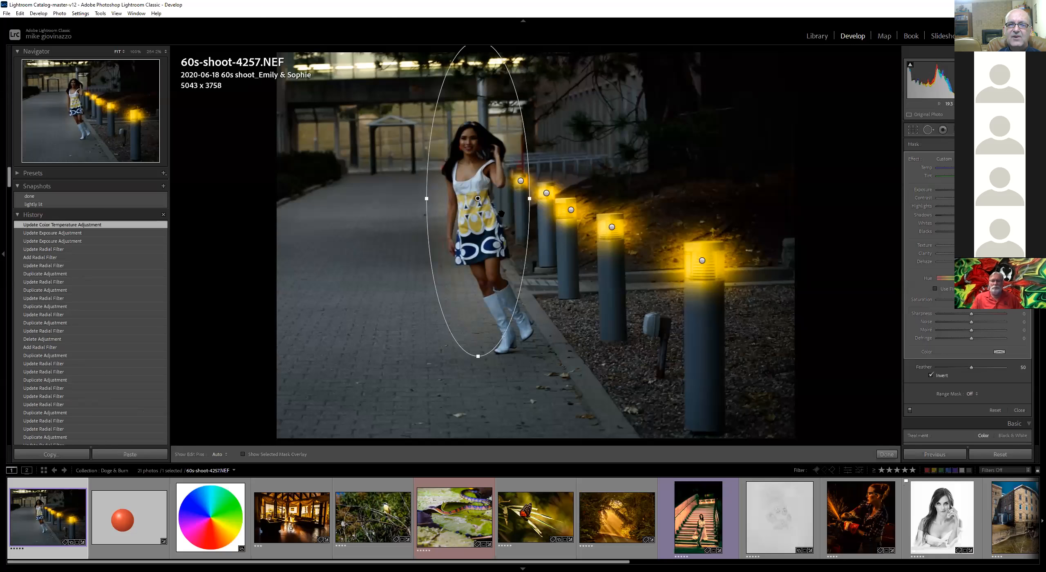
Duplicate the model's radial filter, narrow and shorten the copy around her, and warm it slightly
right_click(478, 196)
click(509, 205)
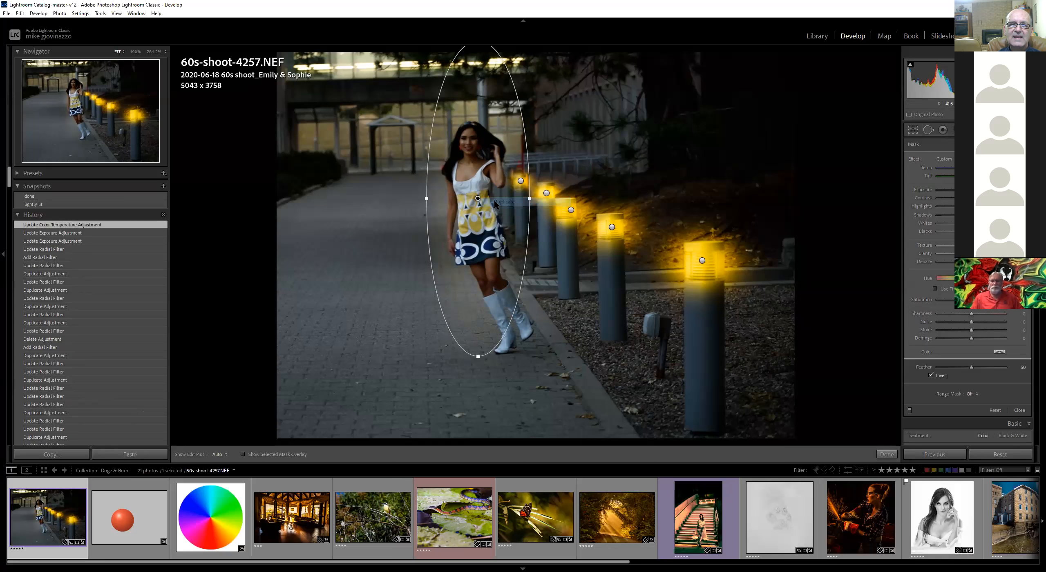
drag(481, 198, 451, 194)
drag(487, 352, 491, 323)
drag(493, 192, 446, 192)
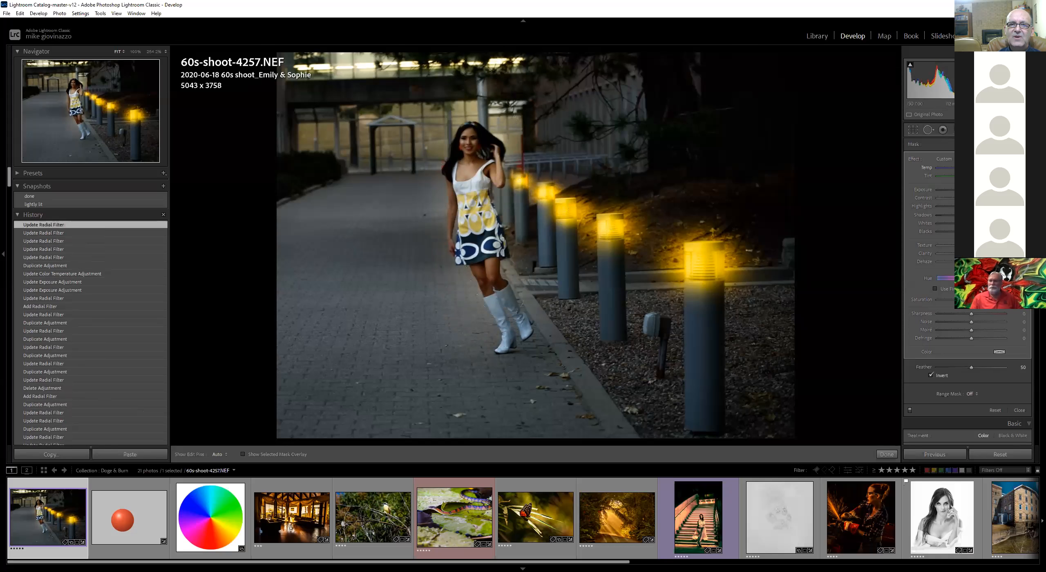
drag(975, 168, 977, 168)
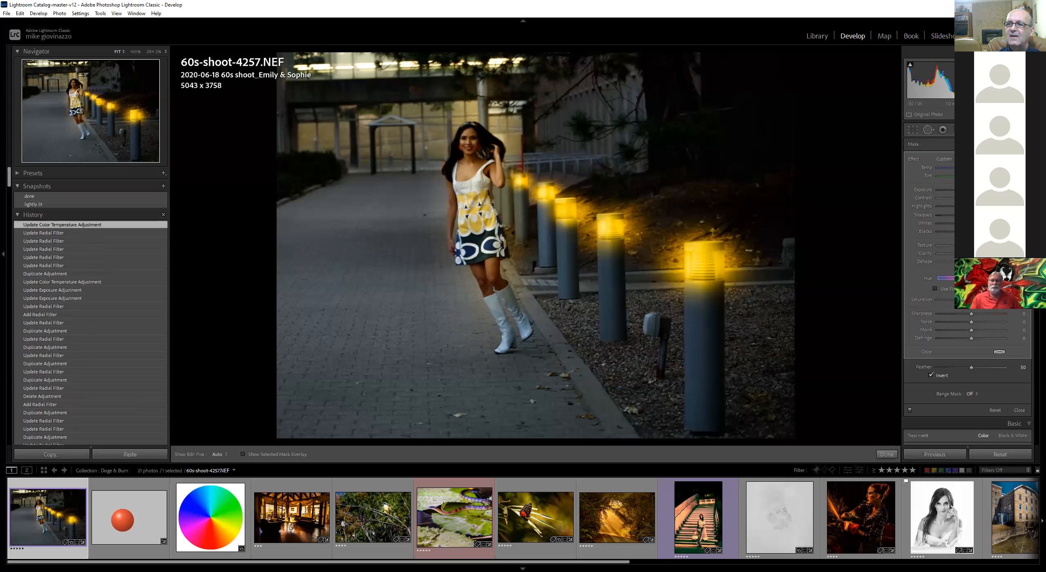
Add a graduated filter over the photo, reset its effect, warm its temperature and raise its exposure
key(m)
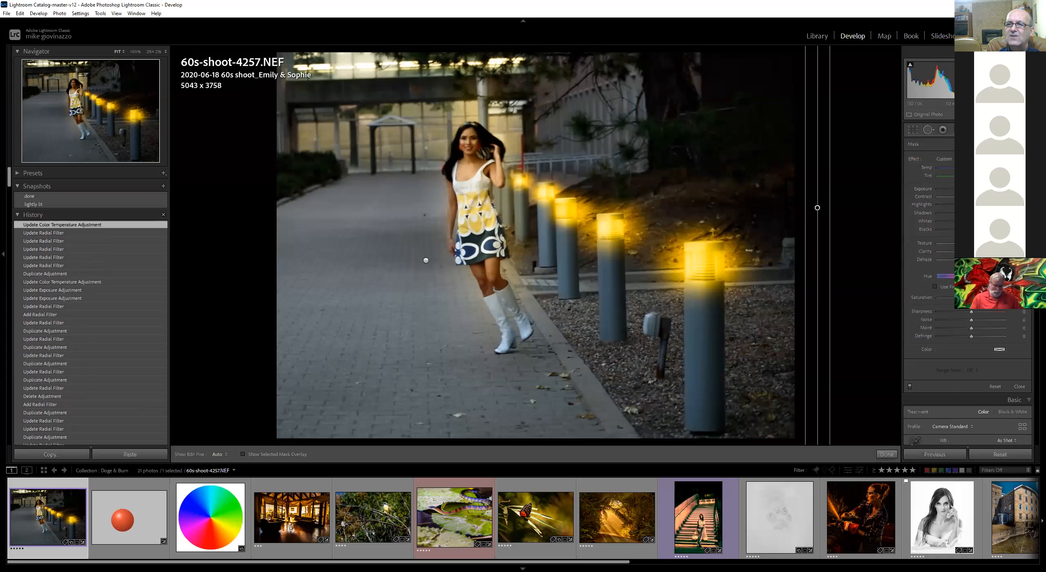
double_click(913, 160)
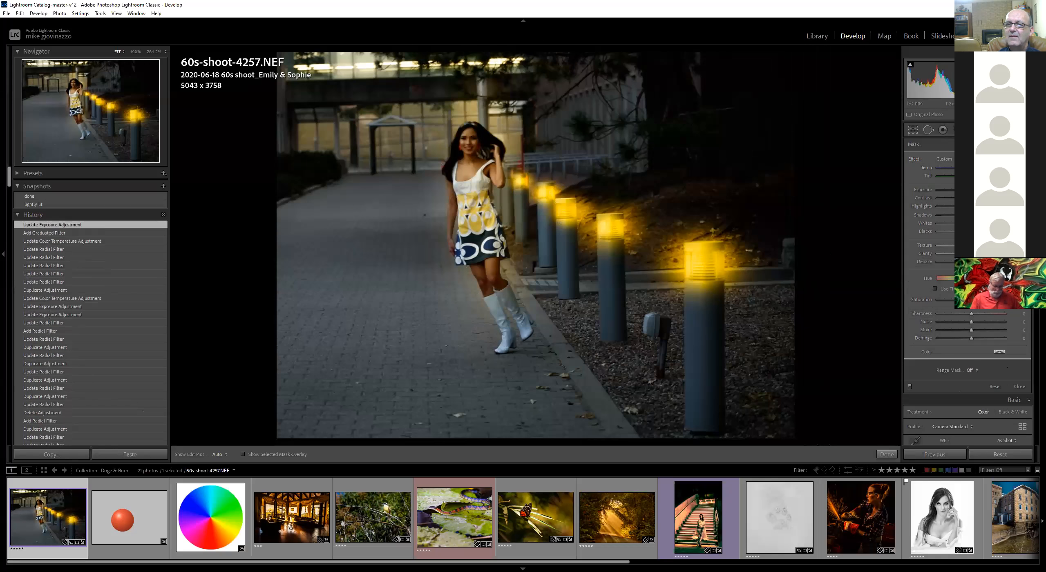
drag(971, 168, 988, 167)
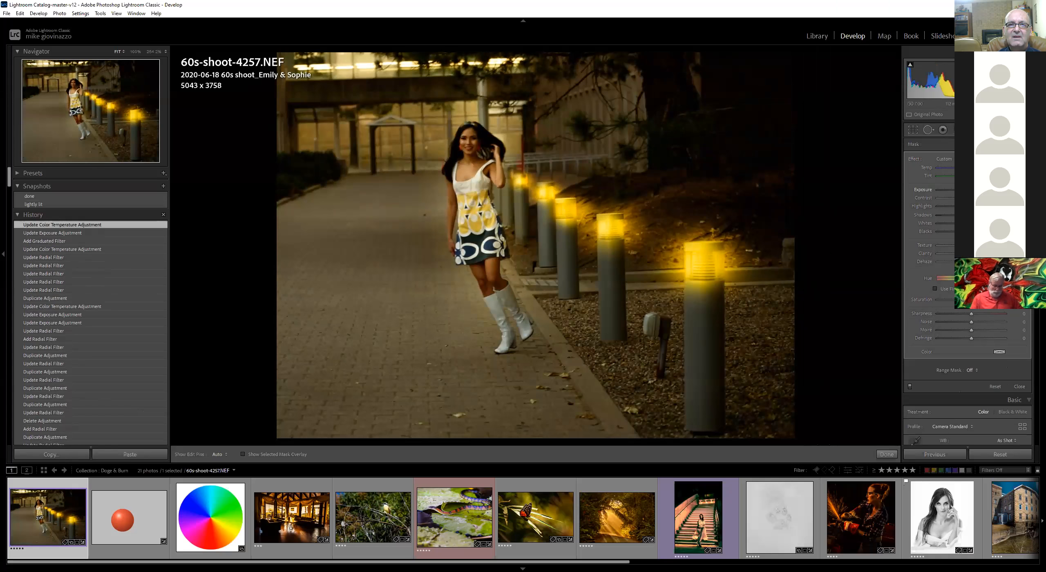
drag(964, 190, 981, 198)
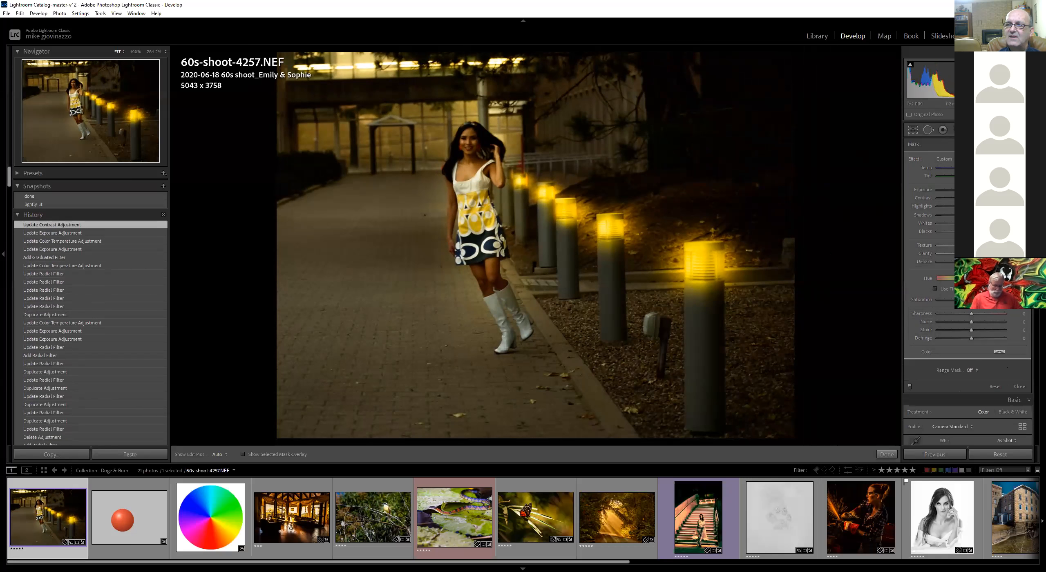
Select the model's radial filter again and raise its shadows
key(shift+m)
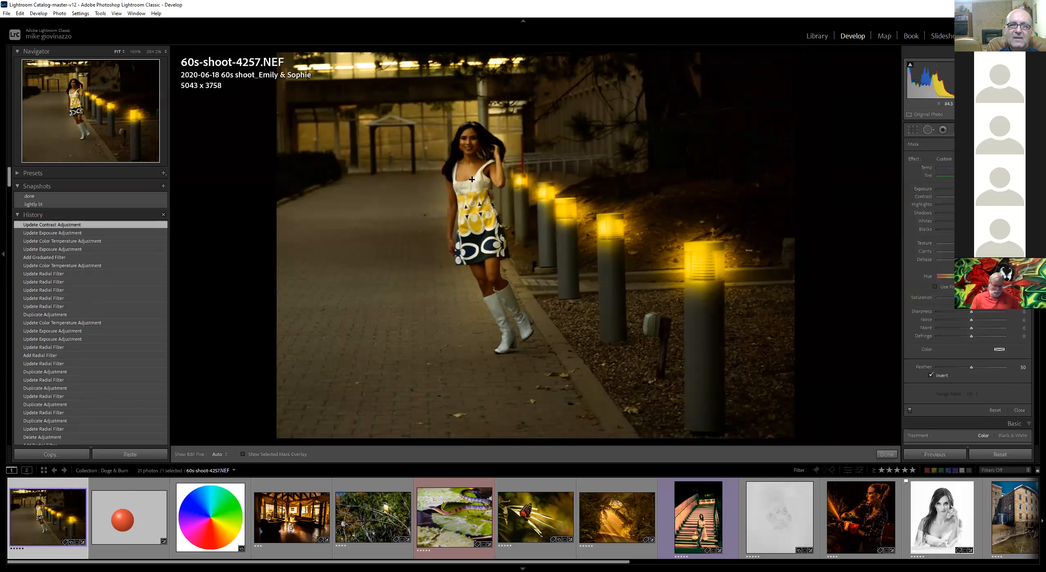
click(478, 197)
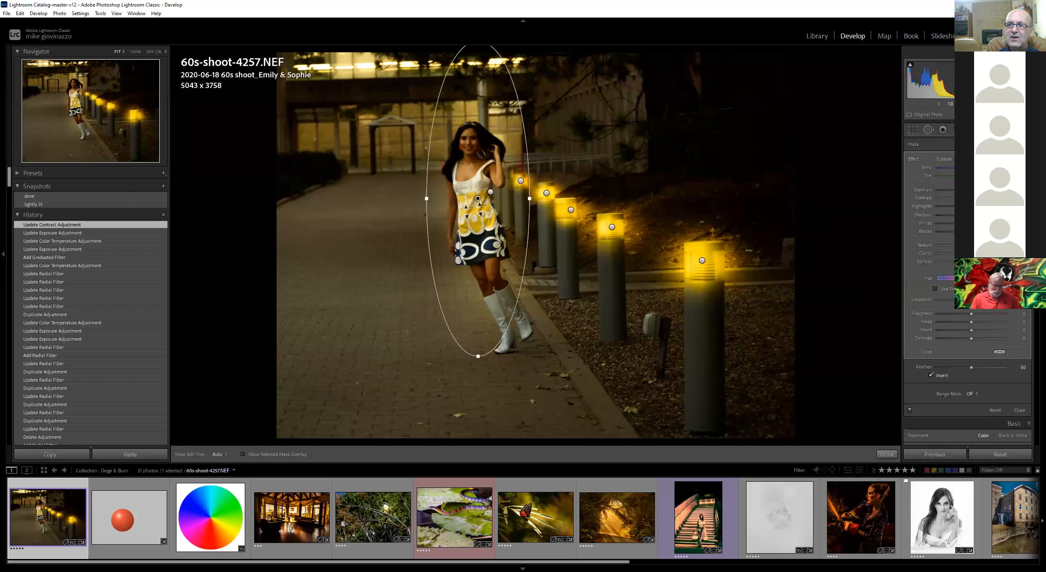
drag(972, 215, 986, 216)
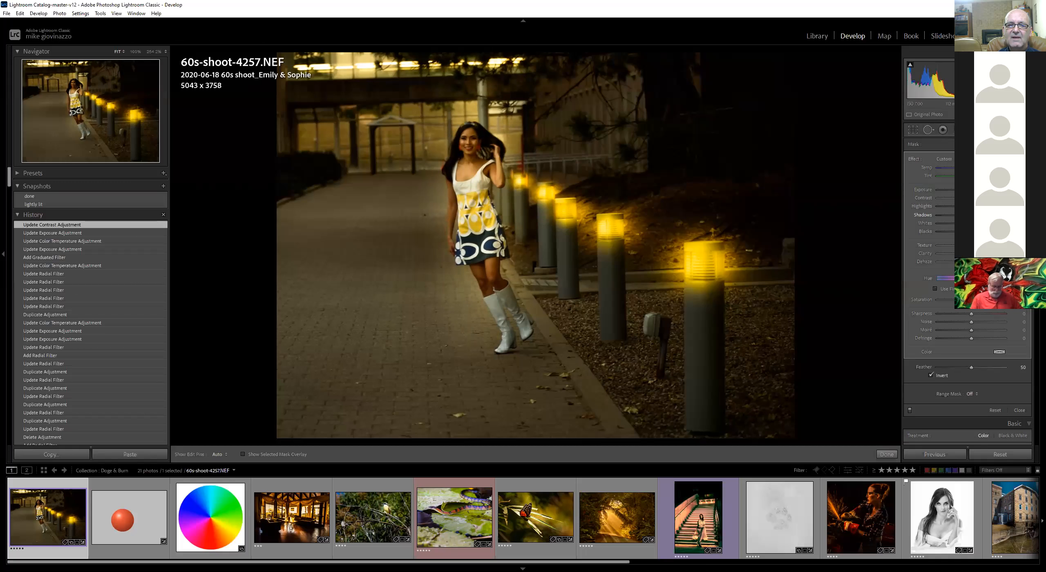
drag(986, 215, 987, 215)
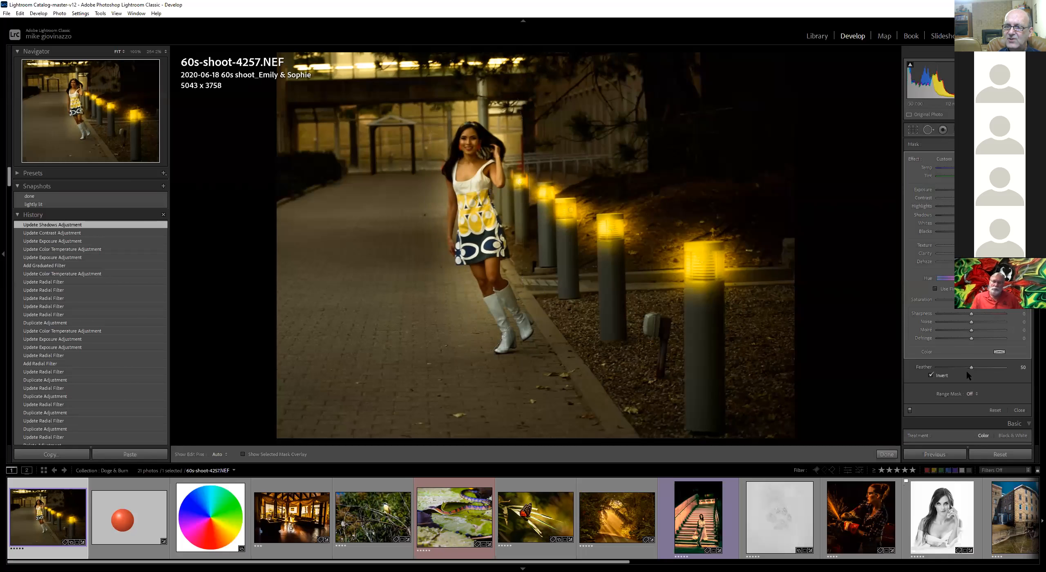
Set the model filter's feather to 100 and reshape and reposition its ellipse around her
drag(984, 367, 1006, 367)
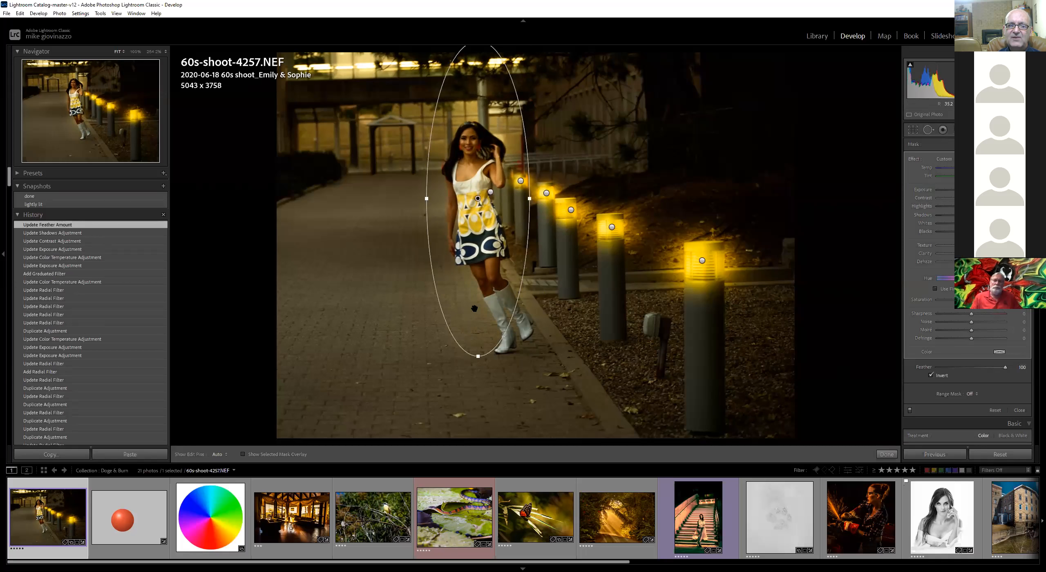
drag(422, 197, 472, 188)
drag(490, 344, 484, 321)
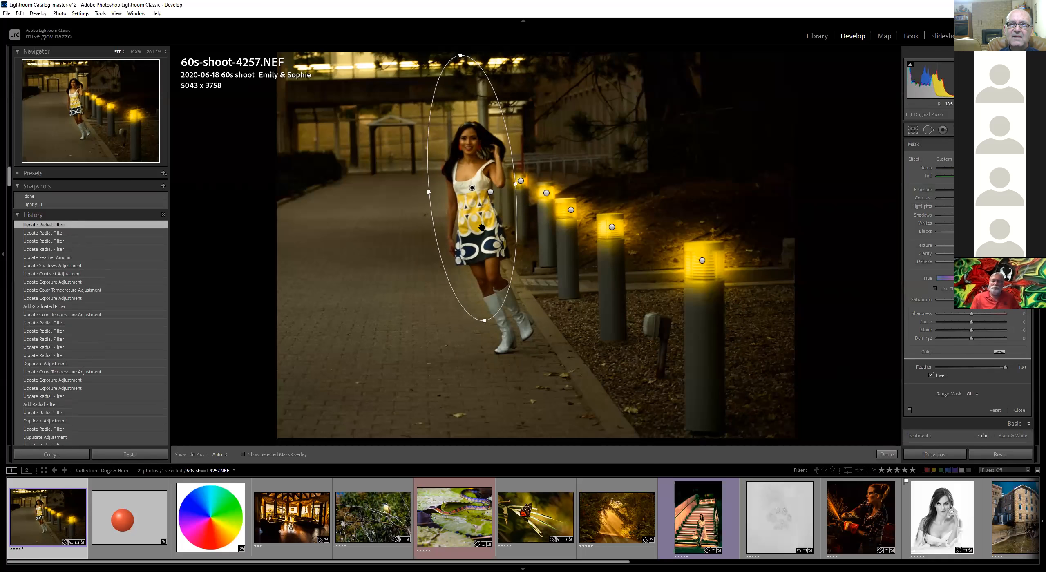
drag(467, 189, 474, 182)
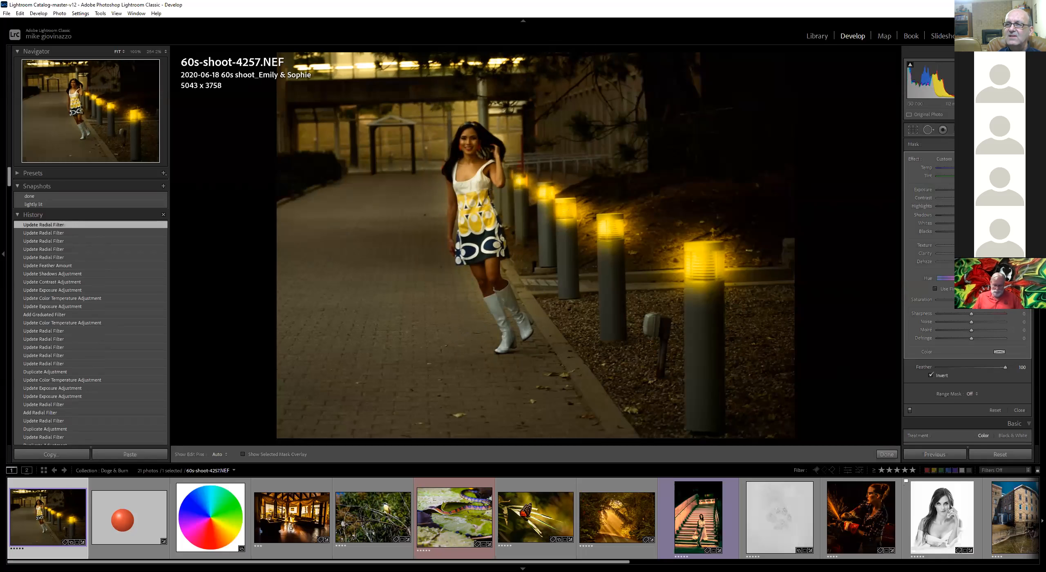
Draw a new circular radial filter over the left side of the walkway and lower its exposure
key(shift+m)
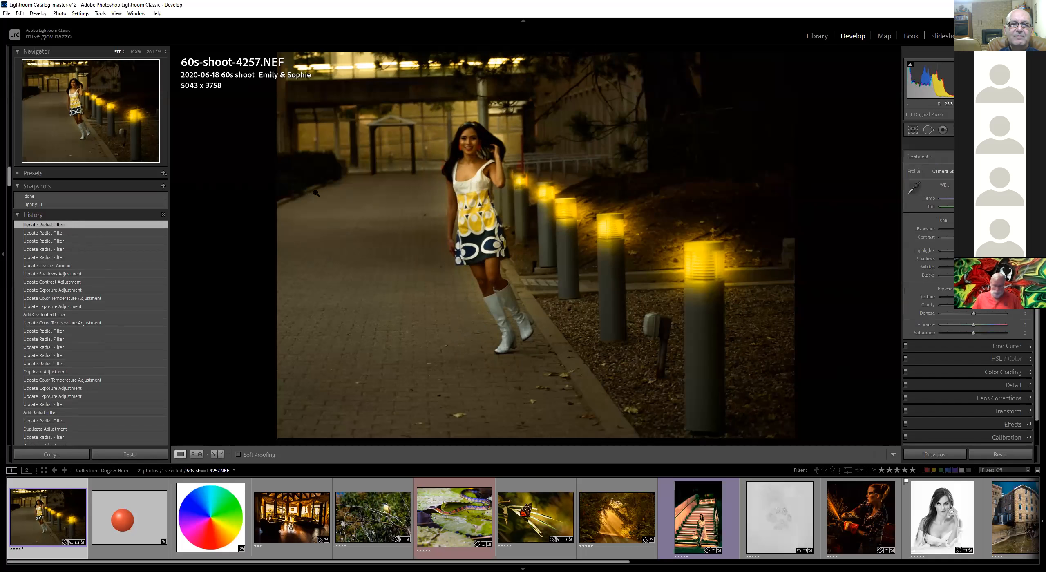
key(shift+m)
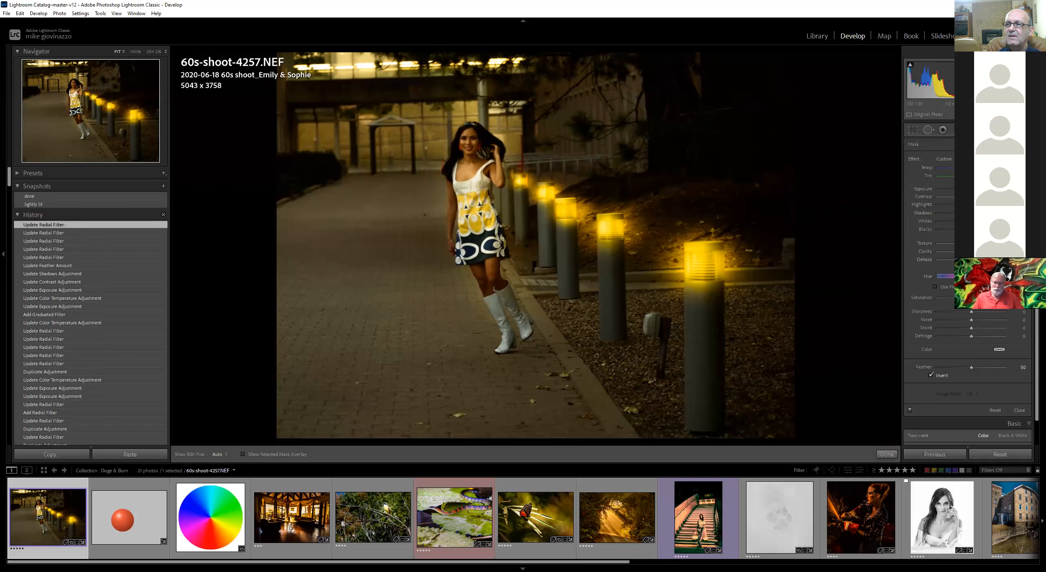
drag(305, 202, 435, 319)
drag(971, 190, 961, 190)
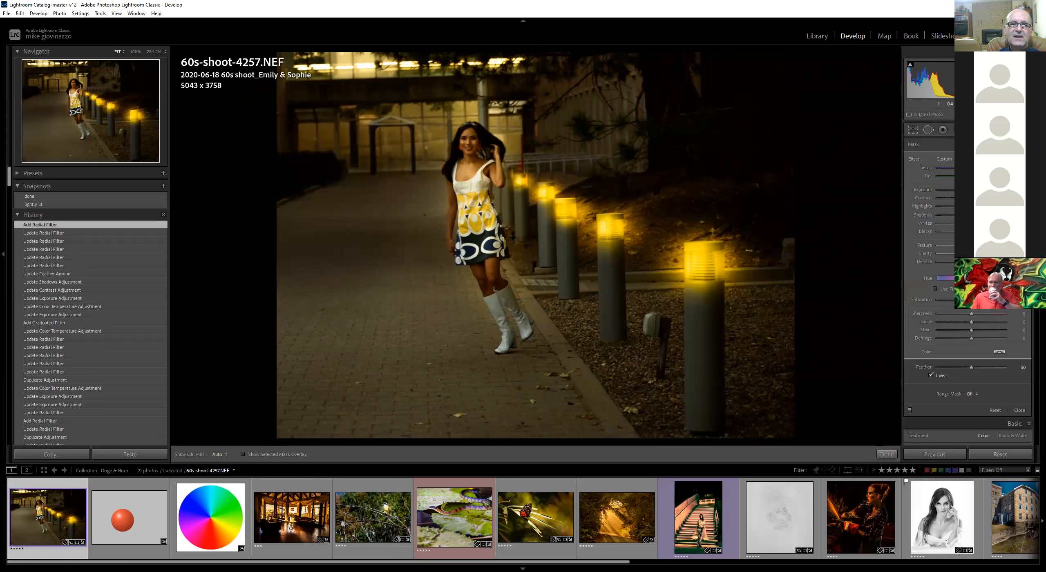
Duplicate the left walkway filter and move the copy down over the lower walkway
right_click(305, 201)
click(331, 213)
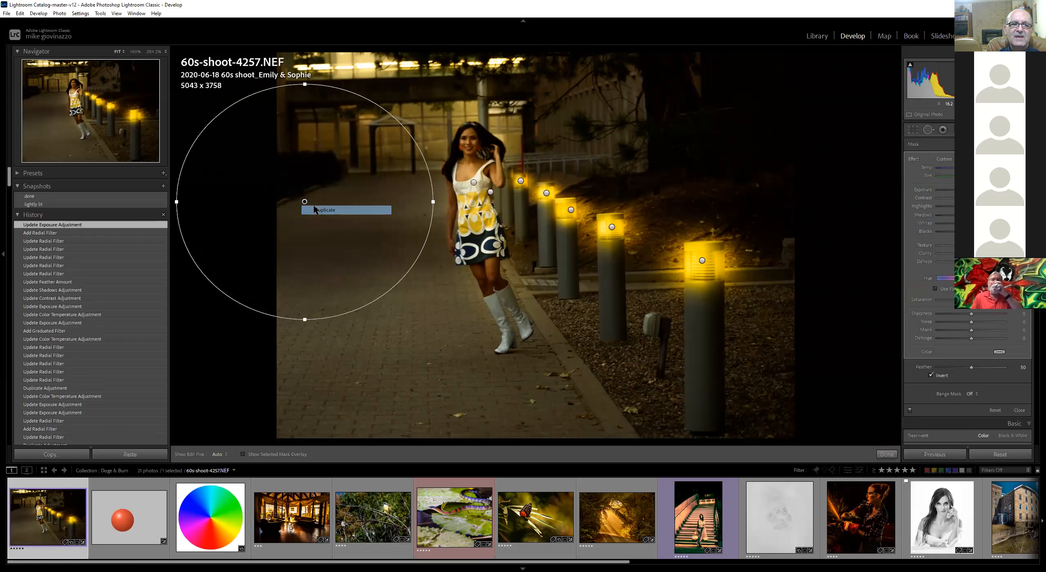
drag(305, 202, 325, 320)
Duplicate that filter again and move the new copy toward the bottom of the walkway
right_click(334, 313)
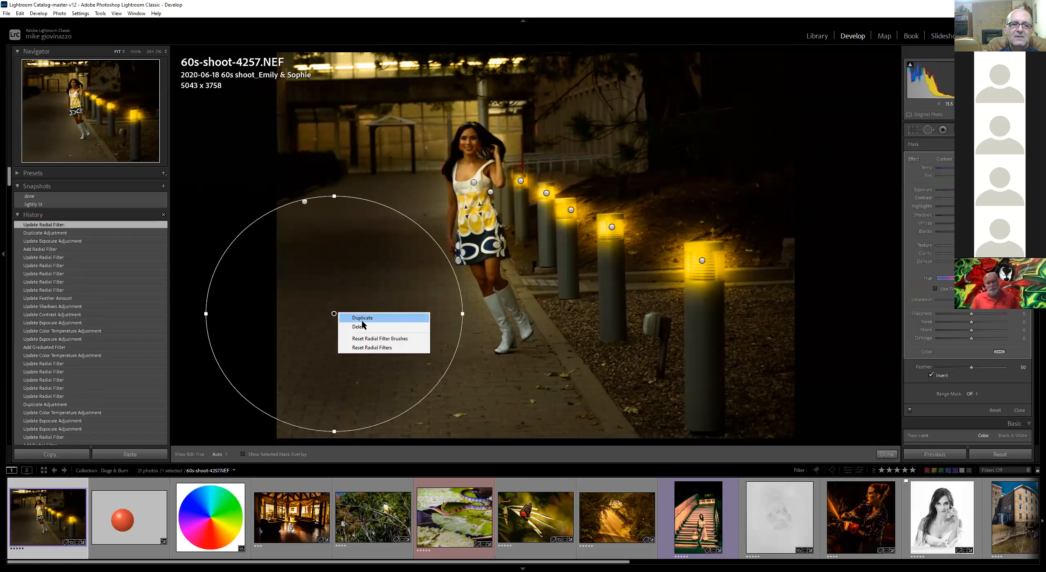
click(342, 317)
drag(341, 316, 476, 398)
Widen the lower-left walkway filter and shift it slightly down and left
click(333, 314)
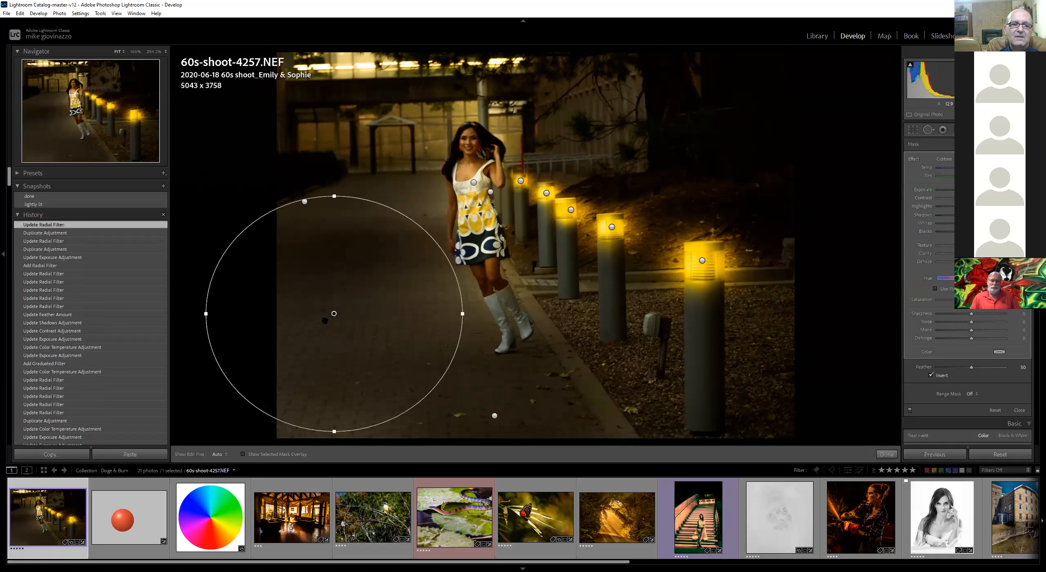
drag(206, 314, 173, 314)
drag(336, 316, 316, 329)
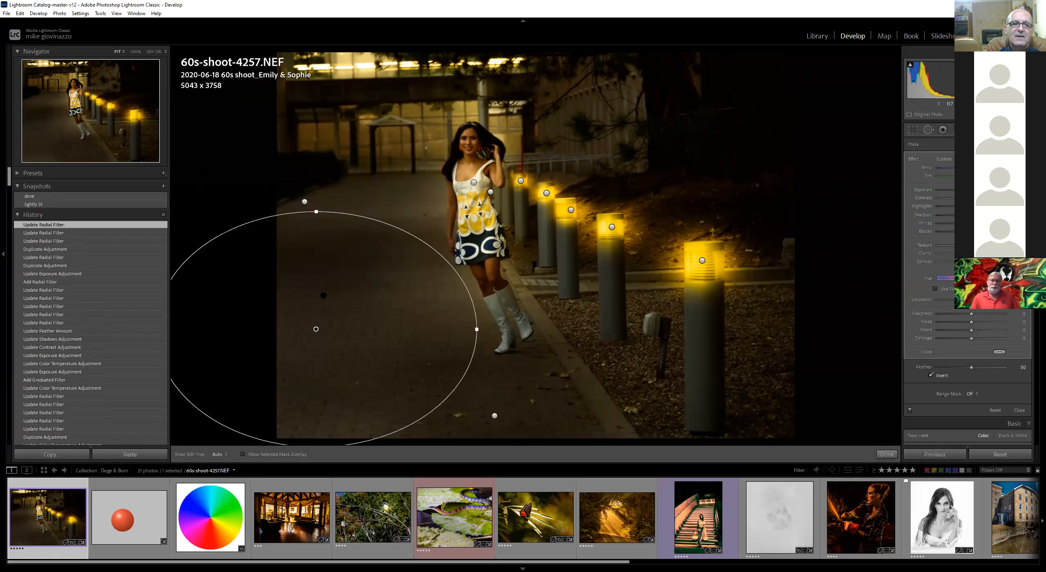
drag(301, 200, 305, 200)
double_click(306, 199)
right_click(305, 200)
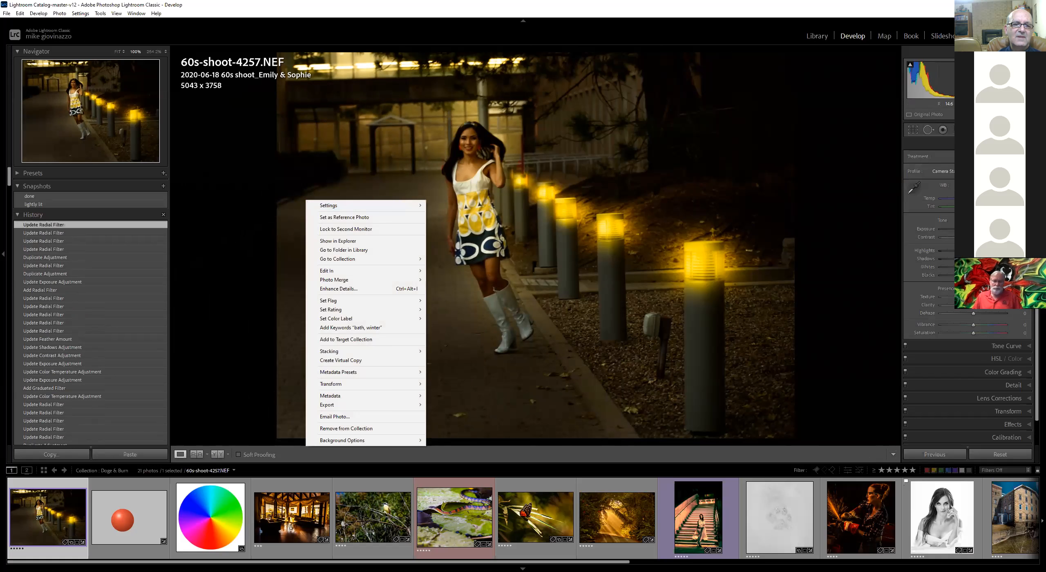
key(Escape)
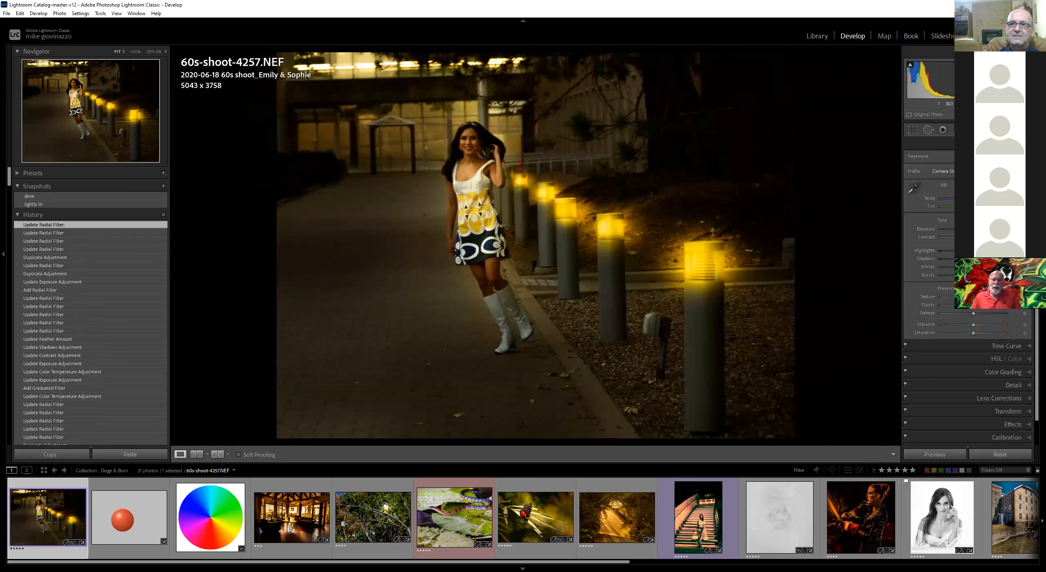
Duplicate the upper-left radial filter and move the copy up to the top edge of the frame
click(929, 130)
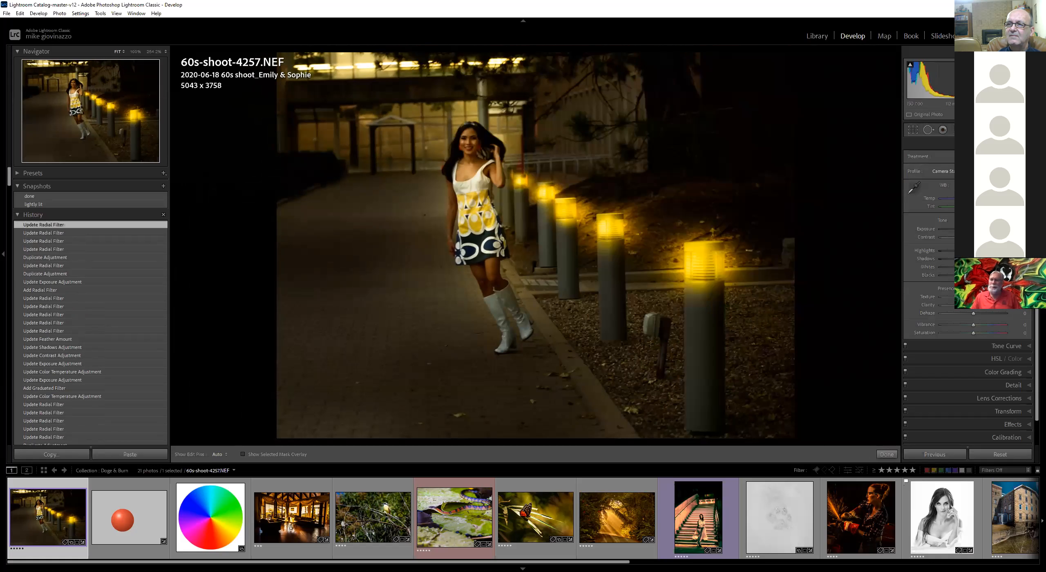
click(304, 201)
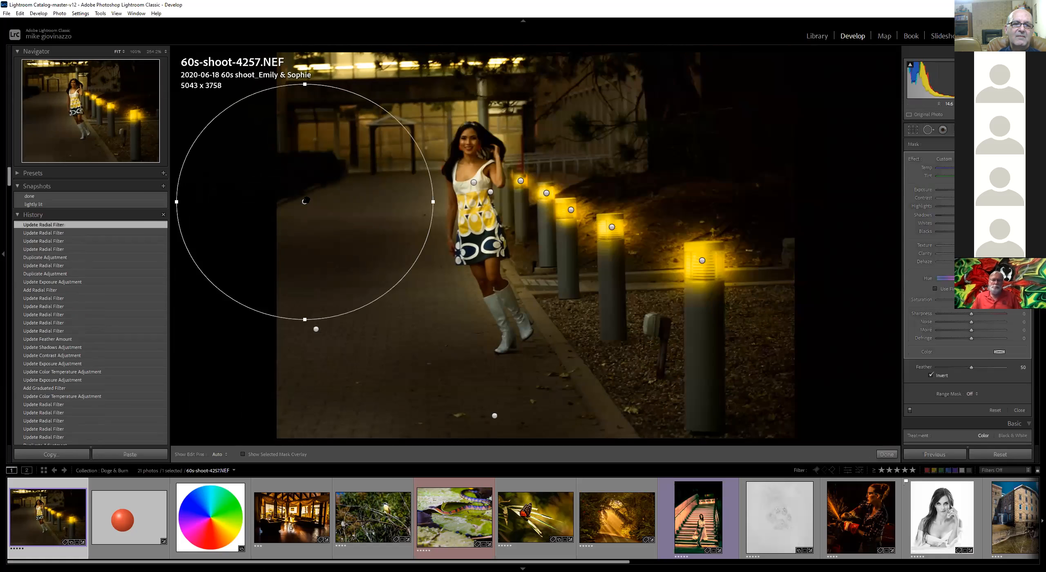
right_click(305, 201)
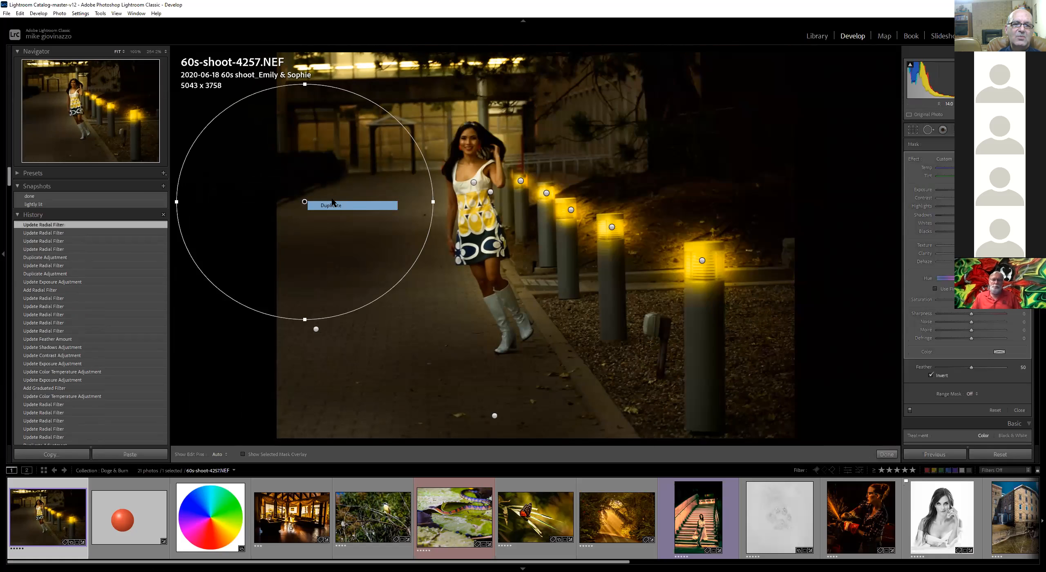
click(311, 206)
drag(304, 202, 347, 85)
drag(347, 203, 347, 192)
drag(347, 86, 349, 52)
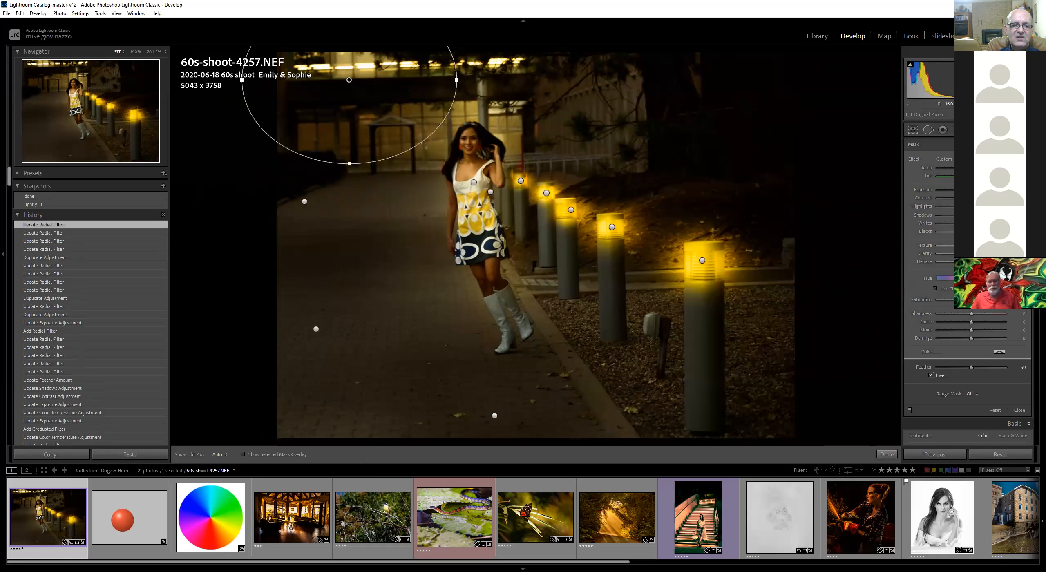
Draw a new radial filter across the lower-left corner and raise its exposure slightly
drag(273, 424, 420, 425)
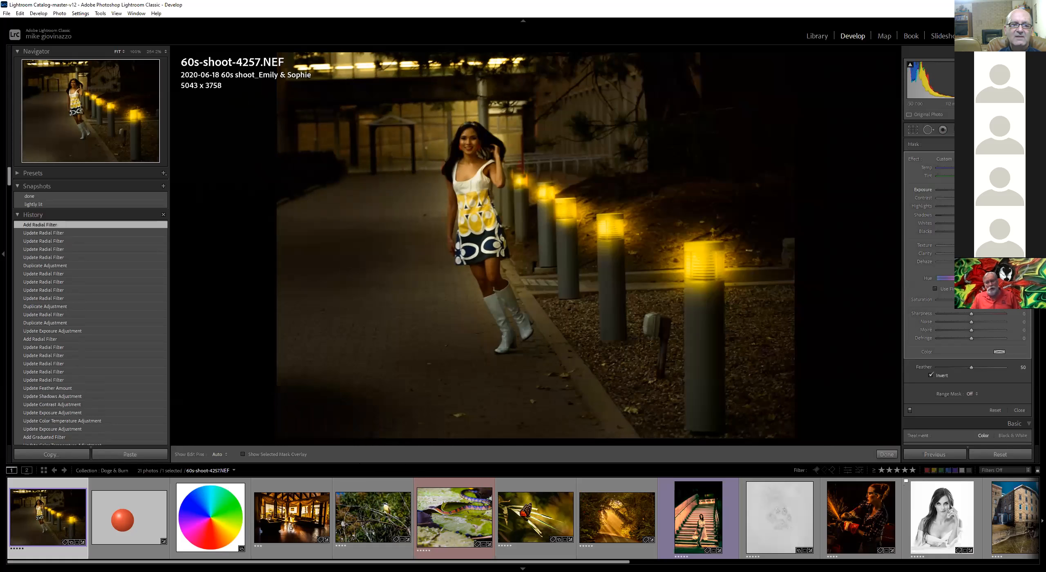
drag(964, 189, 966, 190)
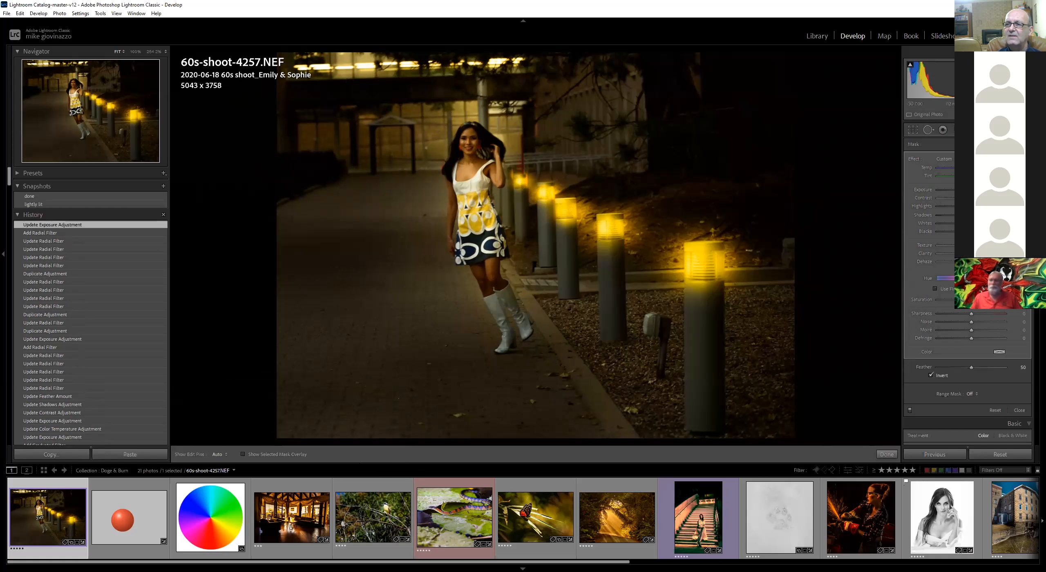
Try drawing another radial filter outward from the model, then undo it
click(987, 144)
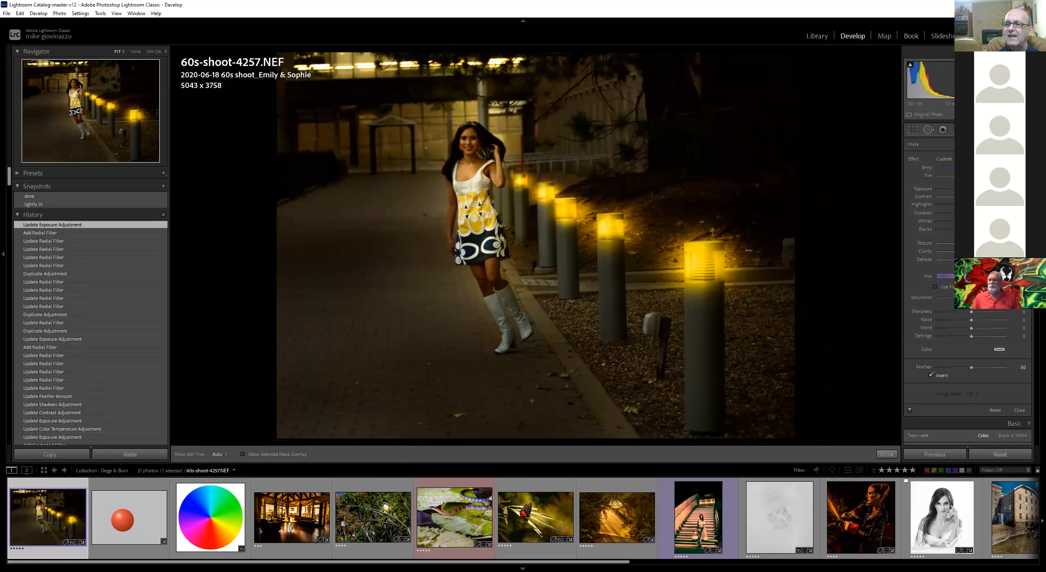
drag(476, 198, 588, 383)
drag(350, 200, 352, 213)
key(ctrl+z)
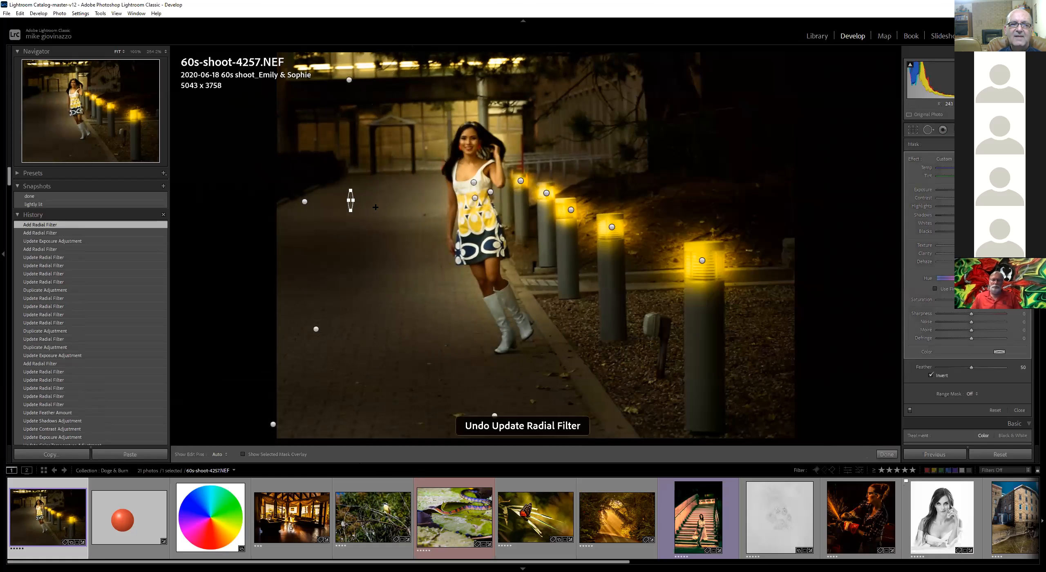
key(ctrl+z)
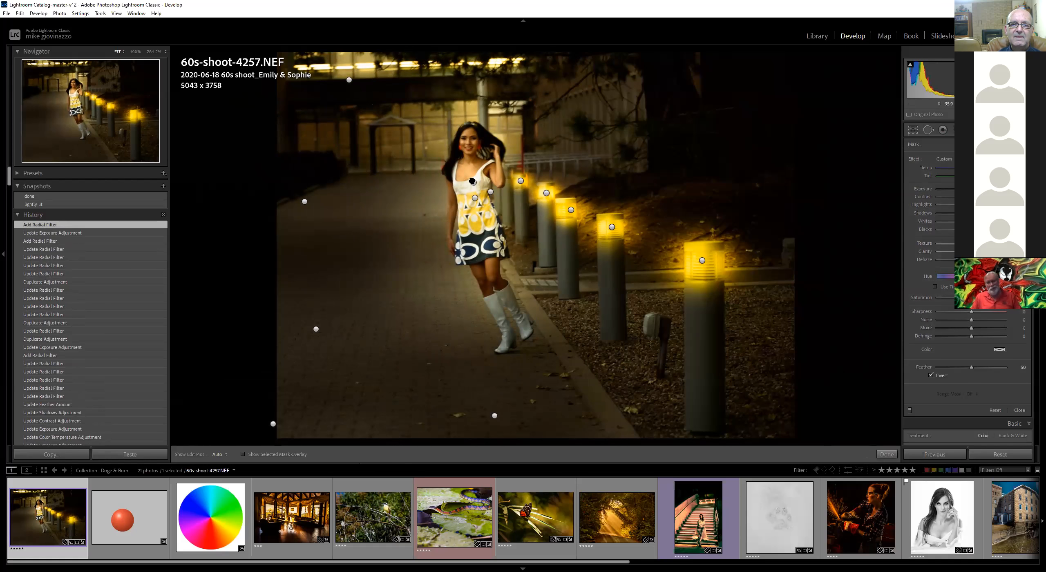
Select the radial filter around the model and reshape its left edge slightly
click(474, 182)
click(475, 198)
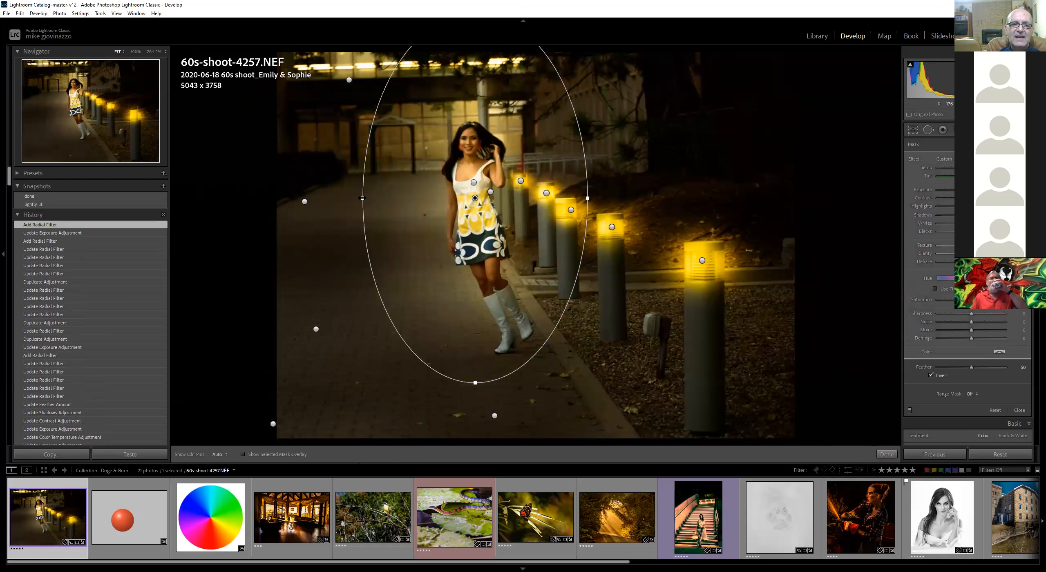
drag(362, 197, 369, 223)
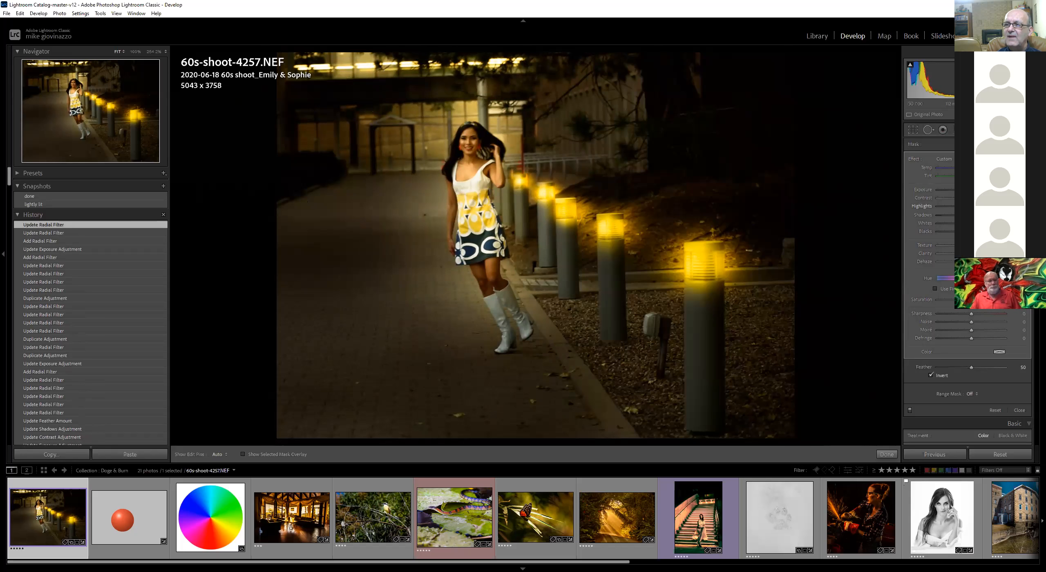
Reset the model filter's effect sliders and raise its highlights, temperature, whites and shadows slightly
double_click(917, 158)
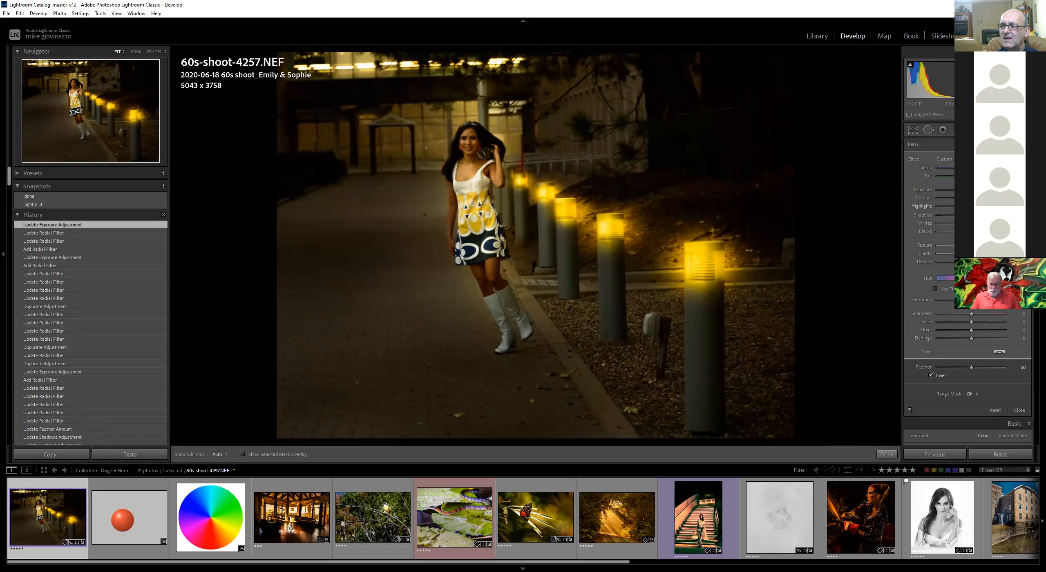
drag(972, 206, 993, 207)
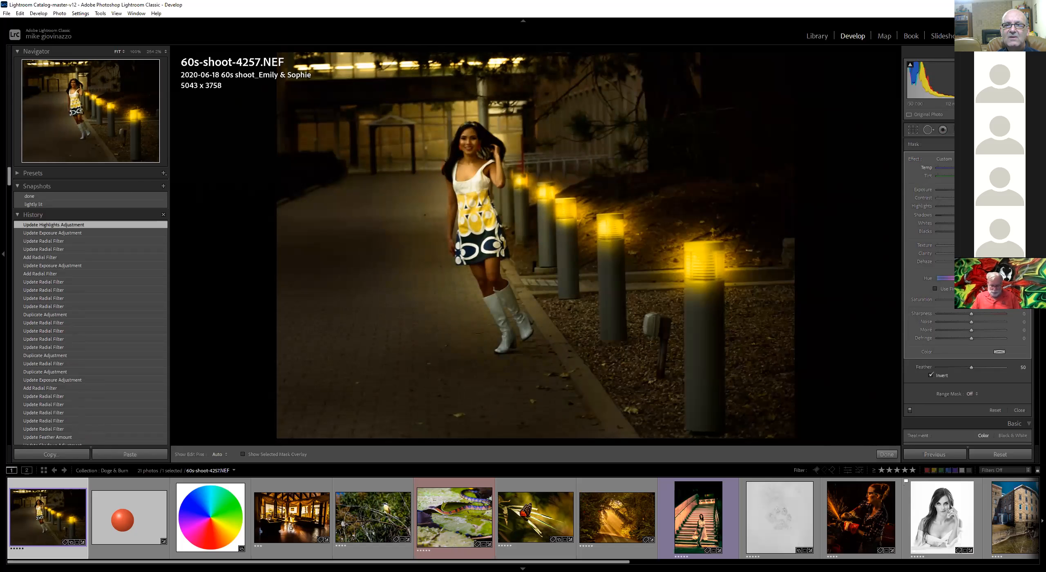
drag(971, 168, 985, 168)
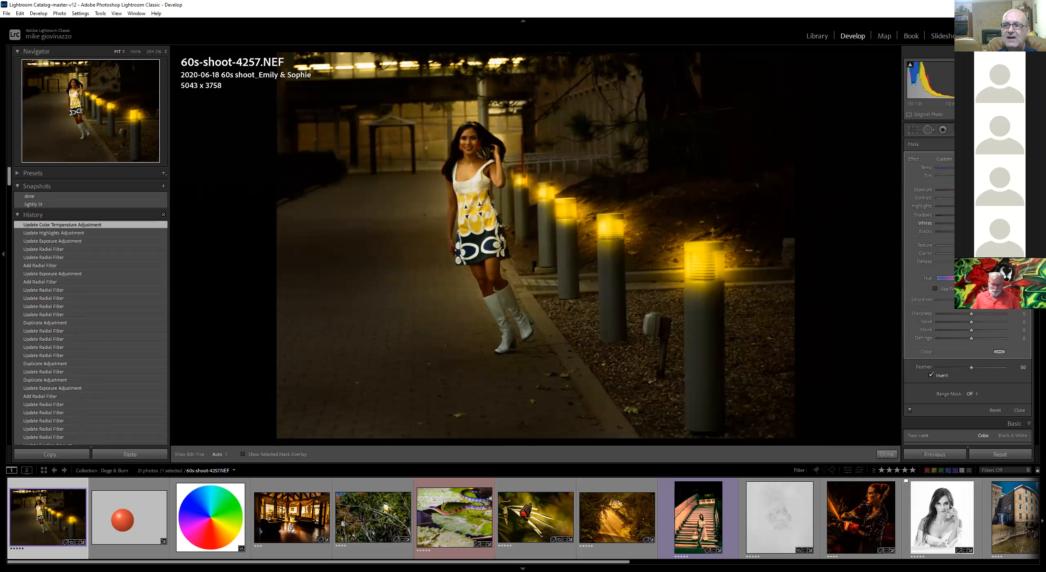
drag(971, 223, 979, 223)
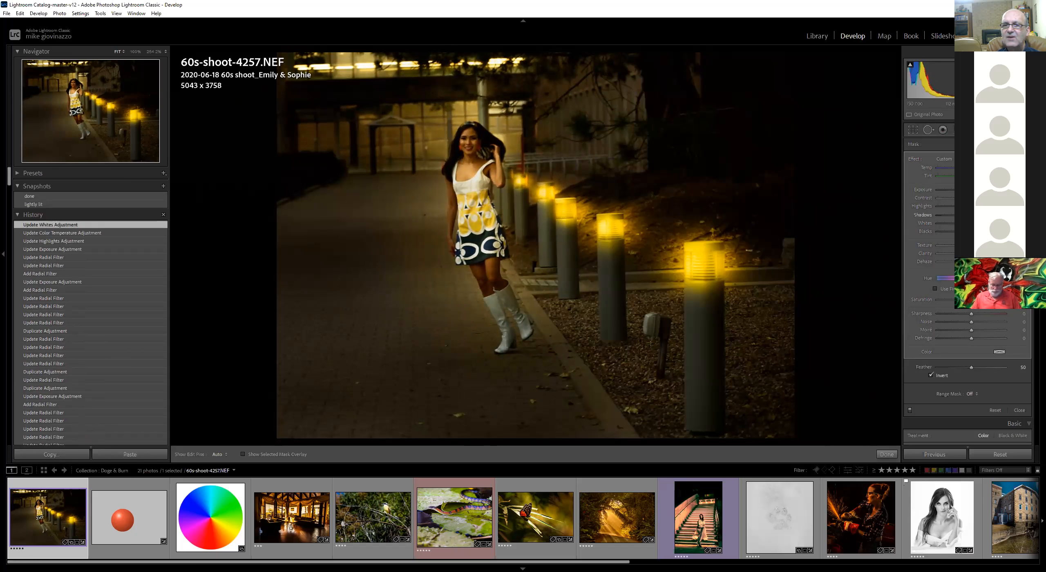
drag(971, 215, 978, 215)
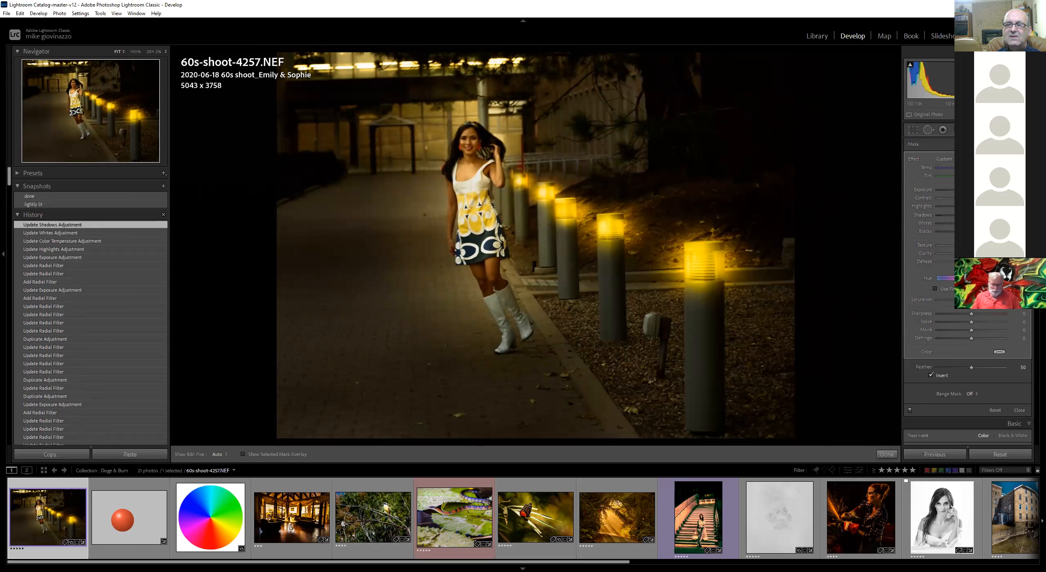
Draw a new long narrow radial filter, rotate it along the row of lit bollards, and raise its exposure slightly
mouse_move(552, 209)
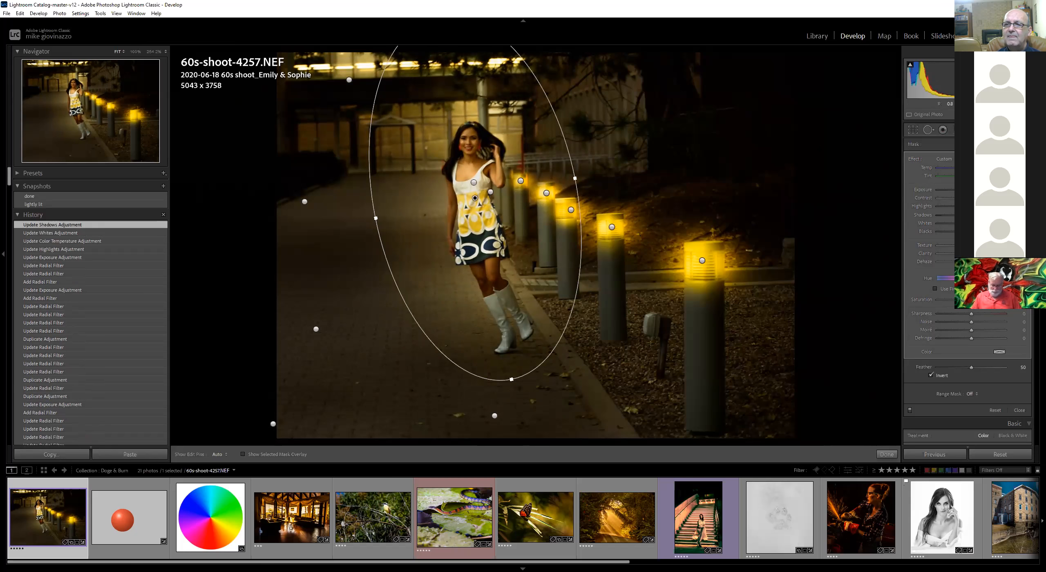
click(984, 144)
mouse_move(570, 185)
mouse_down()
mouse_move(662, 221)
mouse_move(877, 212)
mouse_up()
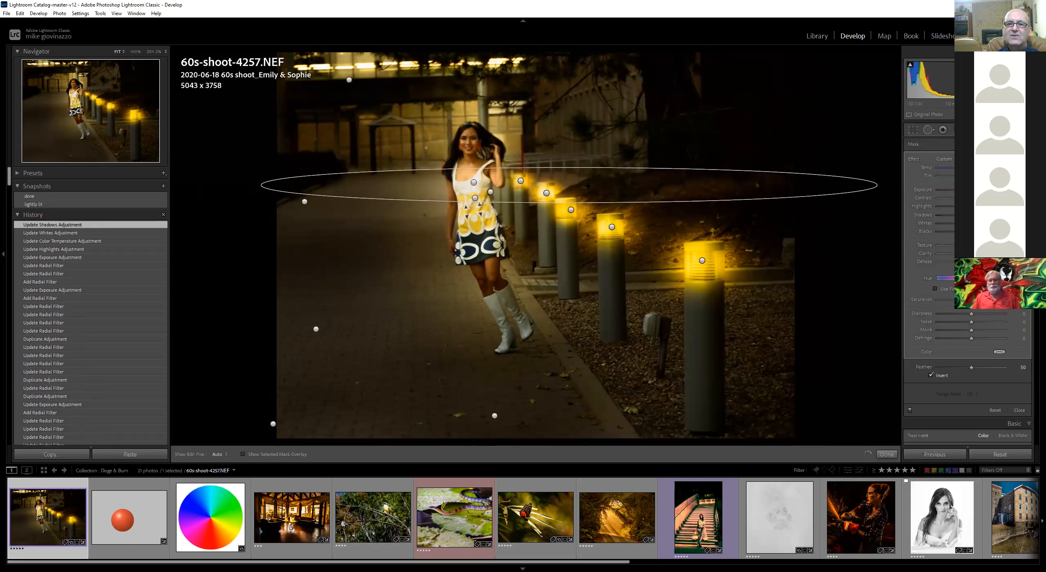
drag(571, 210, 572, 210)
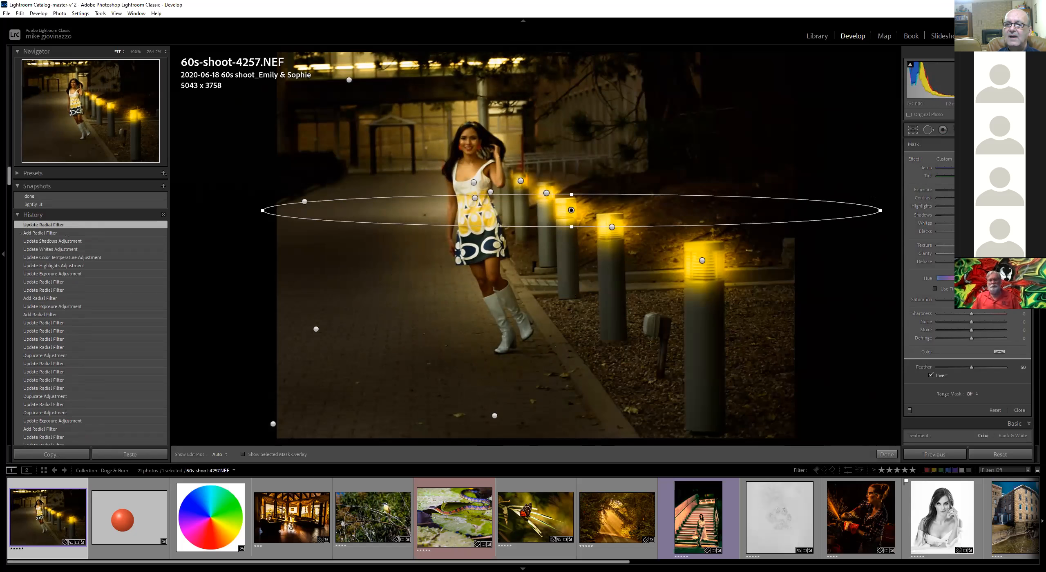
drag(882, 214, 850, 341)
drag(571, 210, 595, 260)
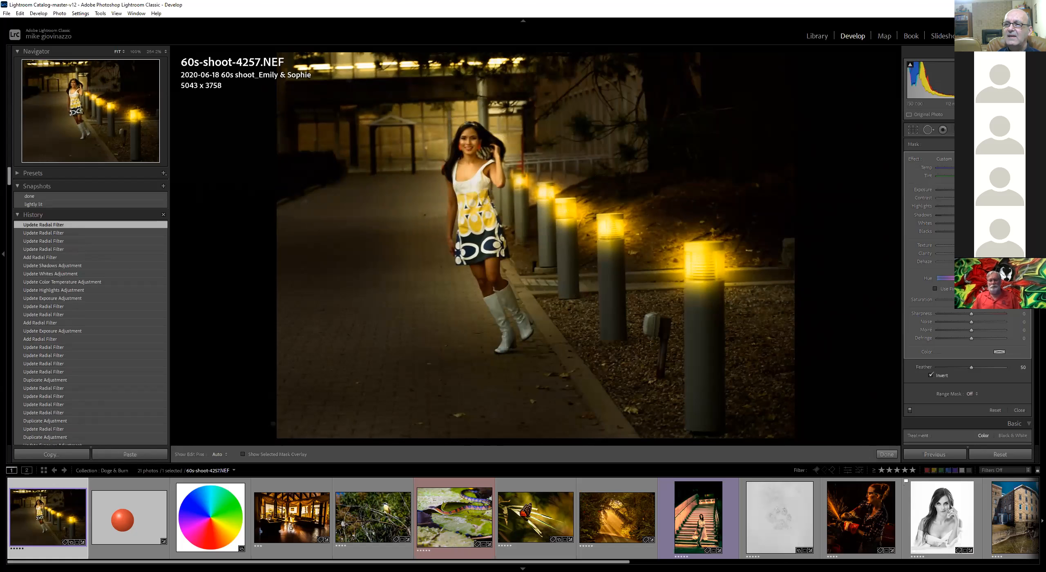
drag(975, 190, 982, 190)
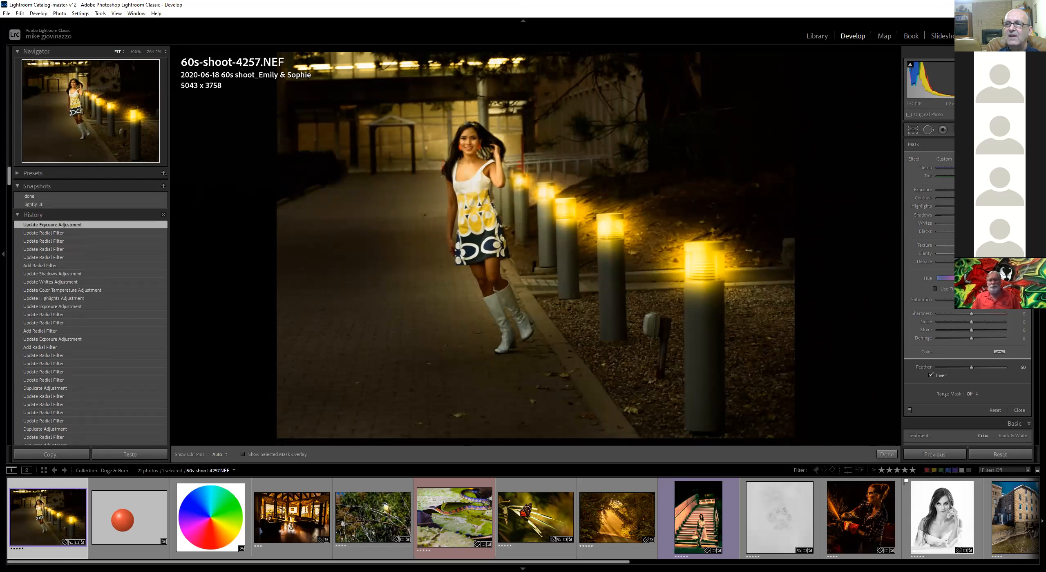
Brush-erase part of the bollard filter's mask in the upper-left area near the building
key(shift+t)
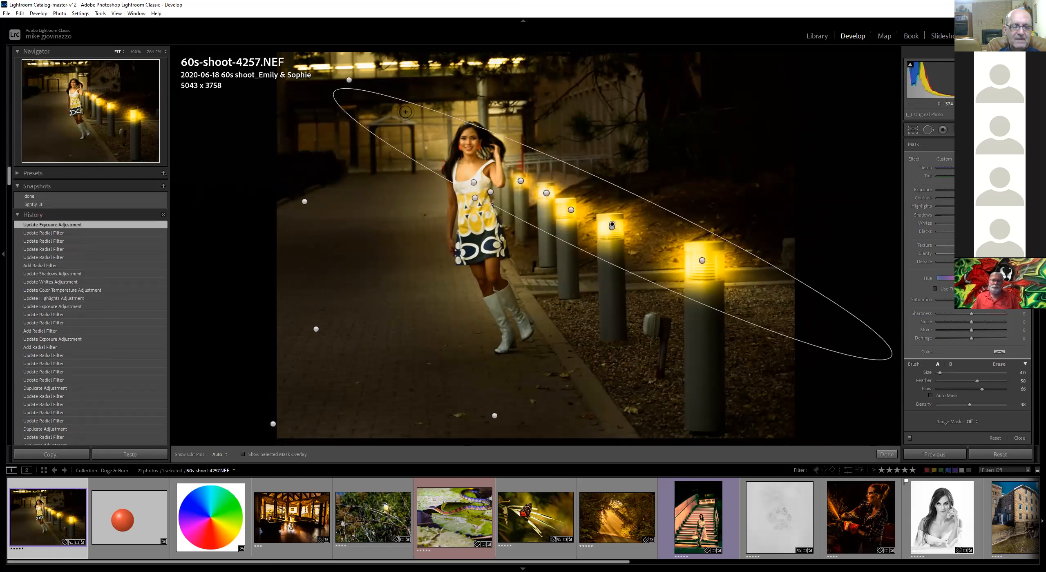
mouse_move(403, 96)
mouse_down()
mouse_move(456, 118)
mouse_move(416, 158)
mouse_move(469, 140)
mouse_move(401, 116)
mouse_move(445, 141)
mouse_up()
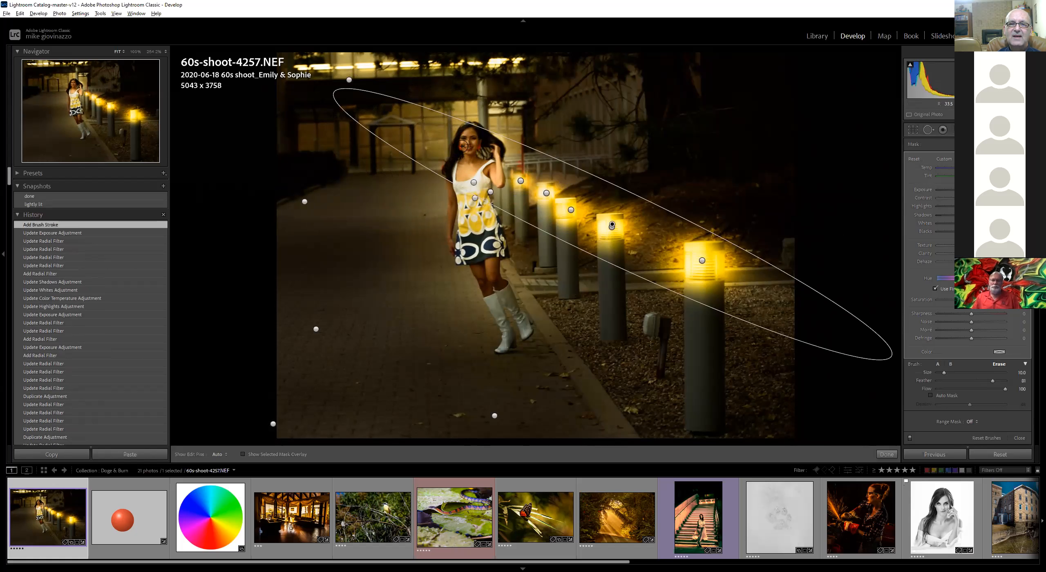
key(ctrl+z)
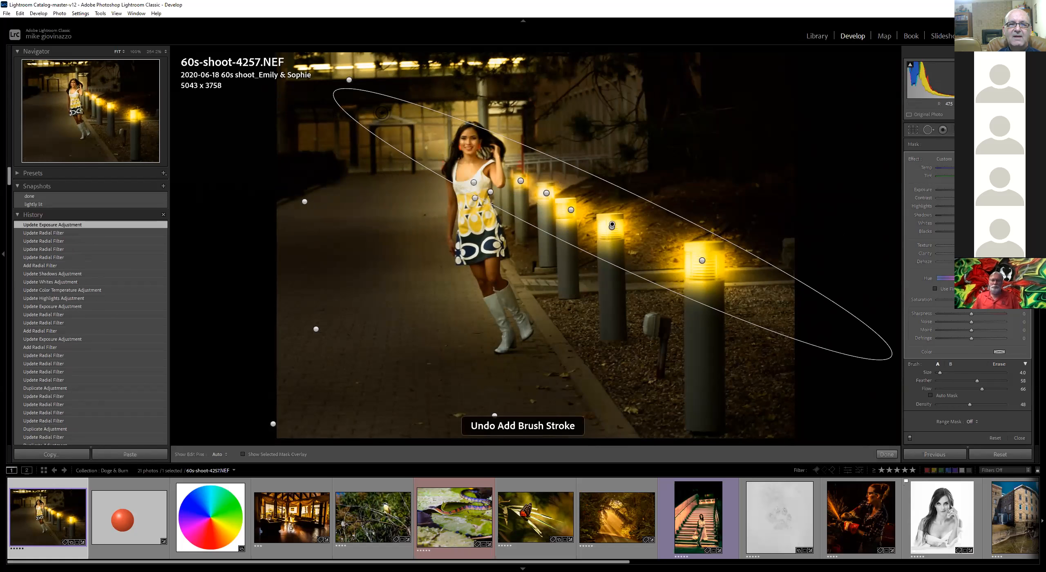
mouse_move(402, 111)
mouse_down()
mouse_move(430, 149)
mouse_move(441, 124)
mouse_move(423, 171)
mouse_move(383, 183)
mouse_up()
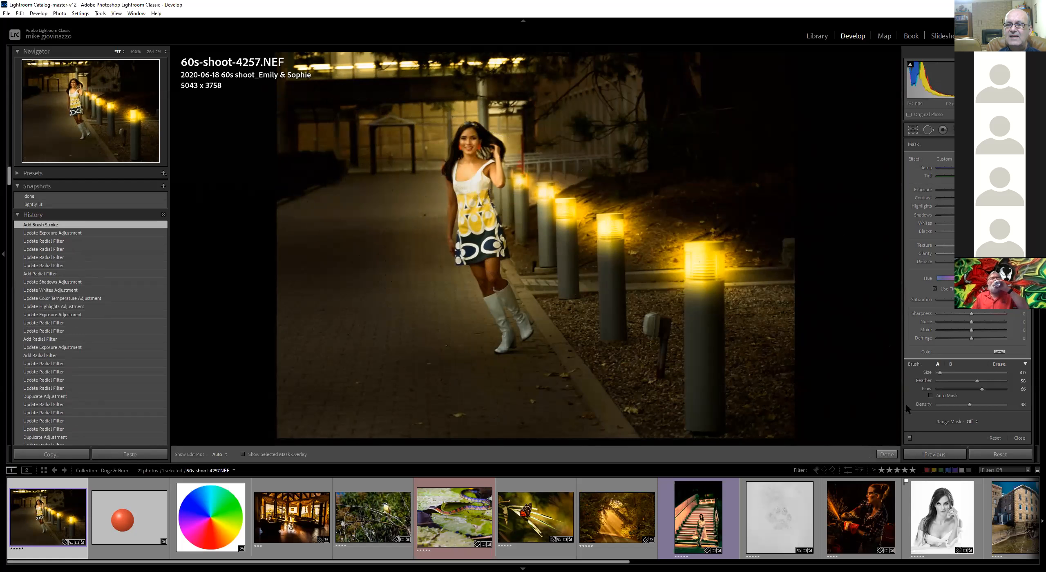
Toggle the before and after view to compare the edited walkway photo
key(backslash)
key(backslash)
key(backslash)
key(backslash)
key(backslash)
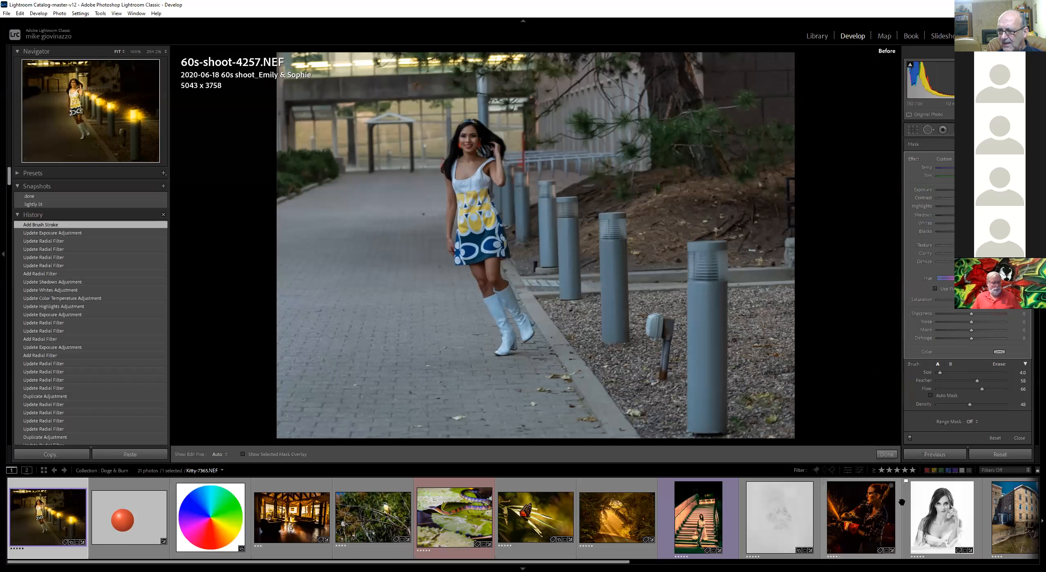
Open the MG-Becky_1418.dng portrait and switch between its start and dbb snapshots to compare them
click(937, 511)
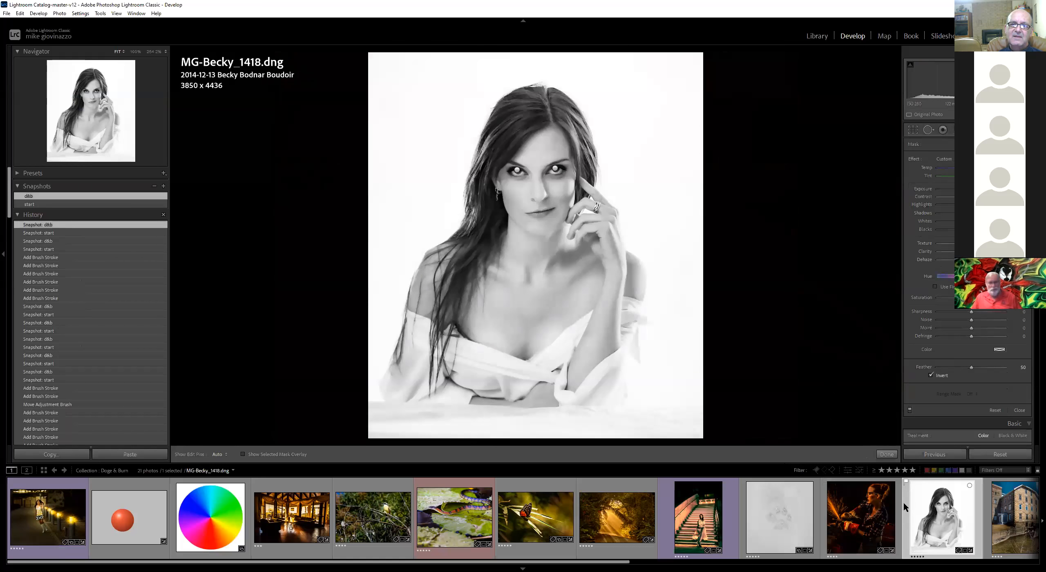
click(886, 454)
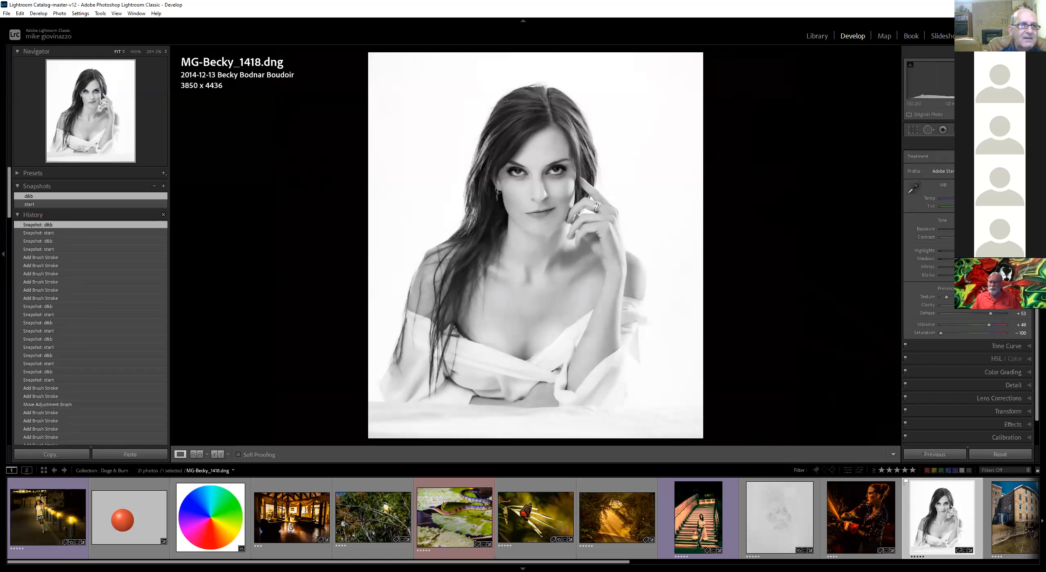
click(41, 204)
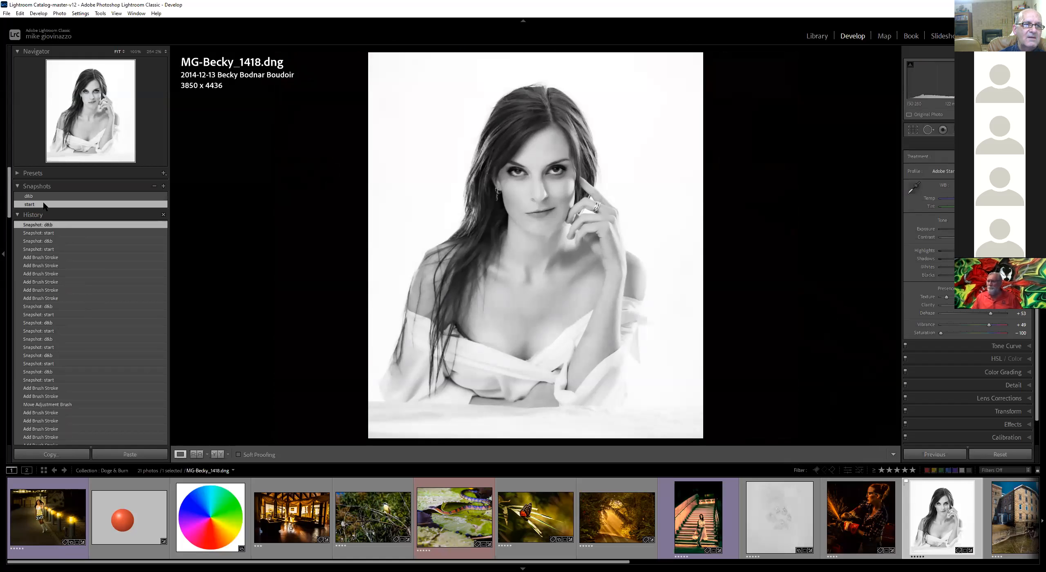
click(52, 196)
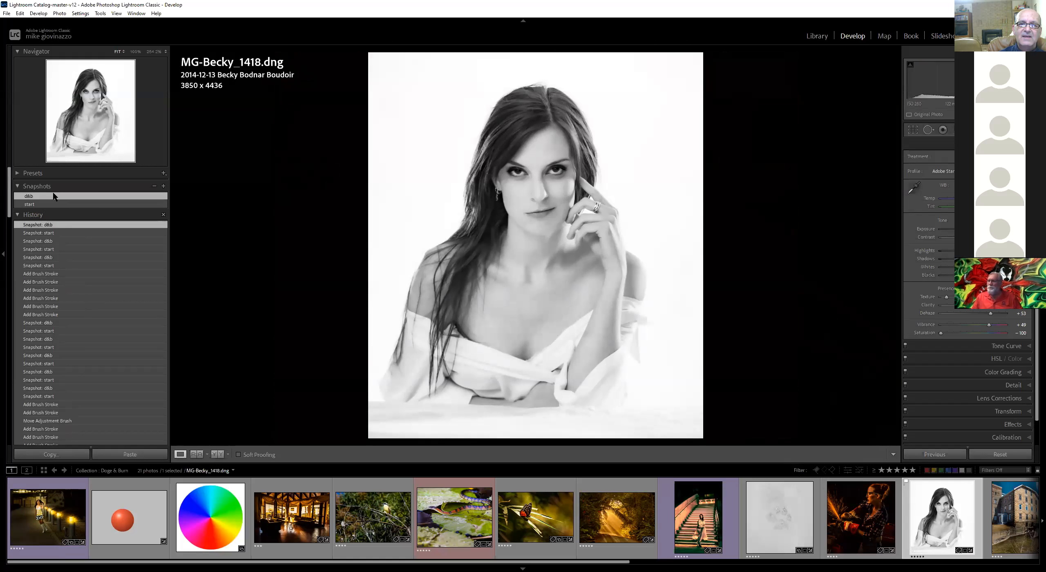
click(50, 203)
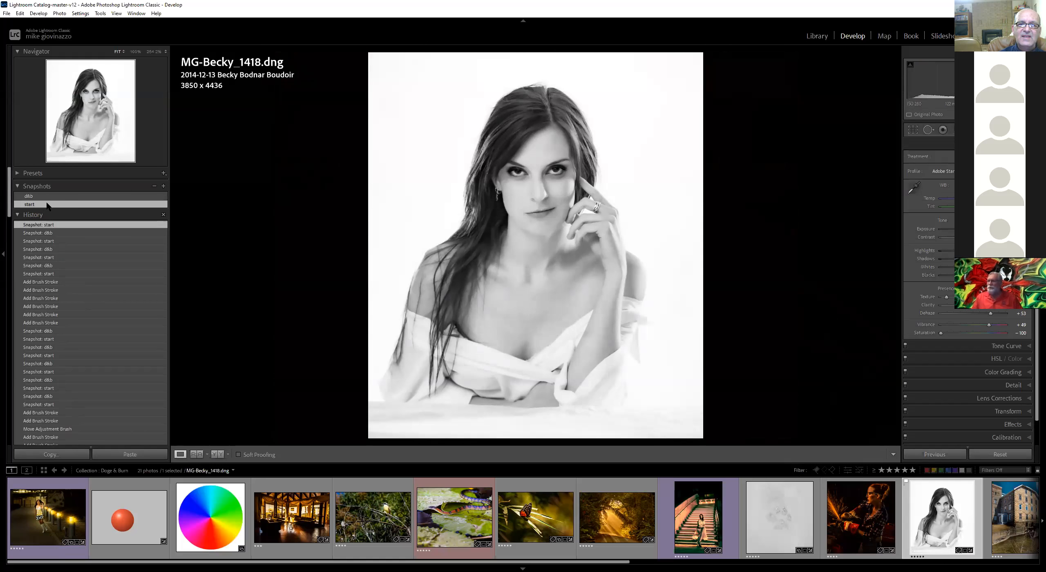
click(54, 194)
click(45, 204)
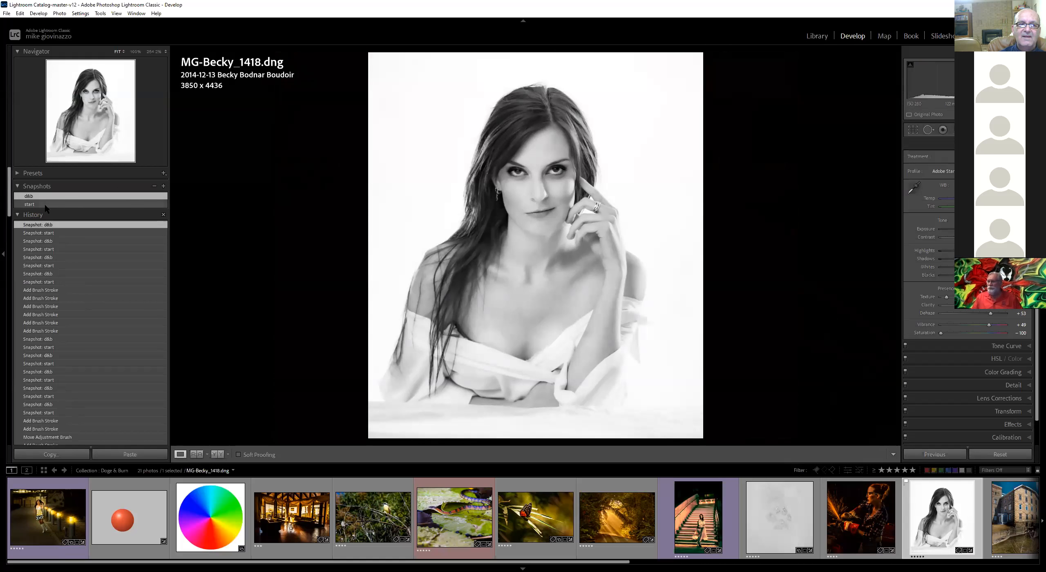
click(47, 196)
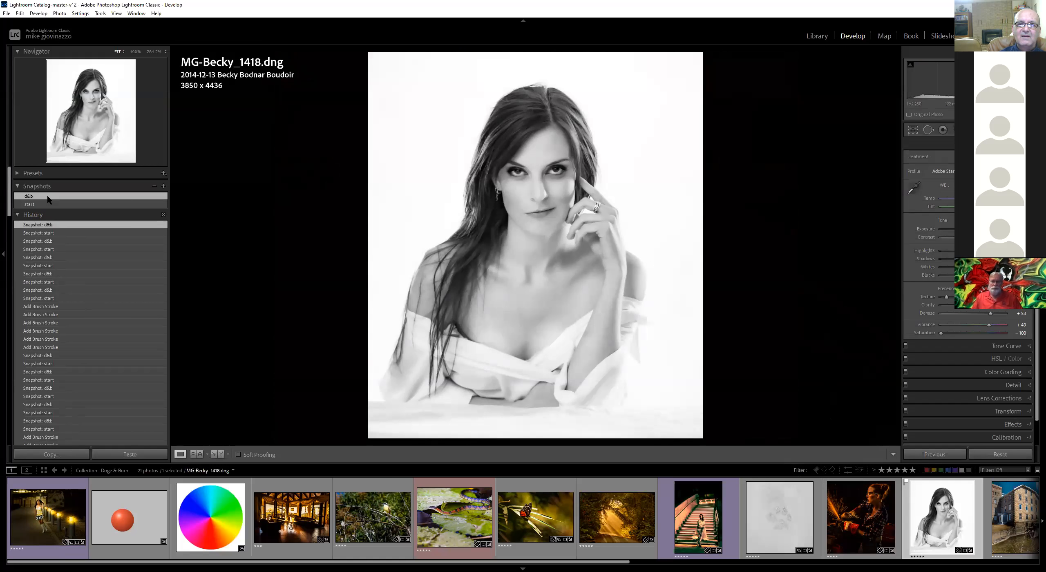
click(48, 204)
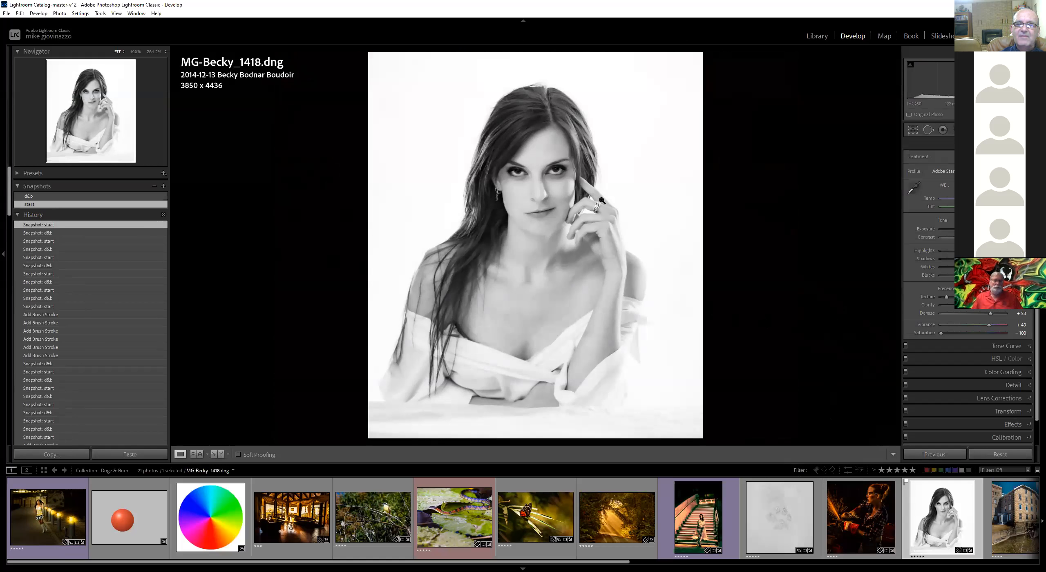
Open the Adjustment Brush with flow set to 28, zoom in on the face, and paint under the eyes
key(k)
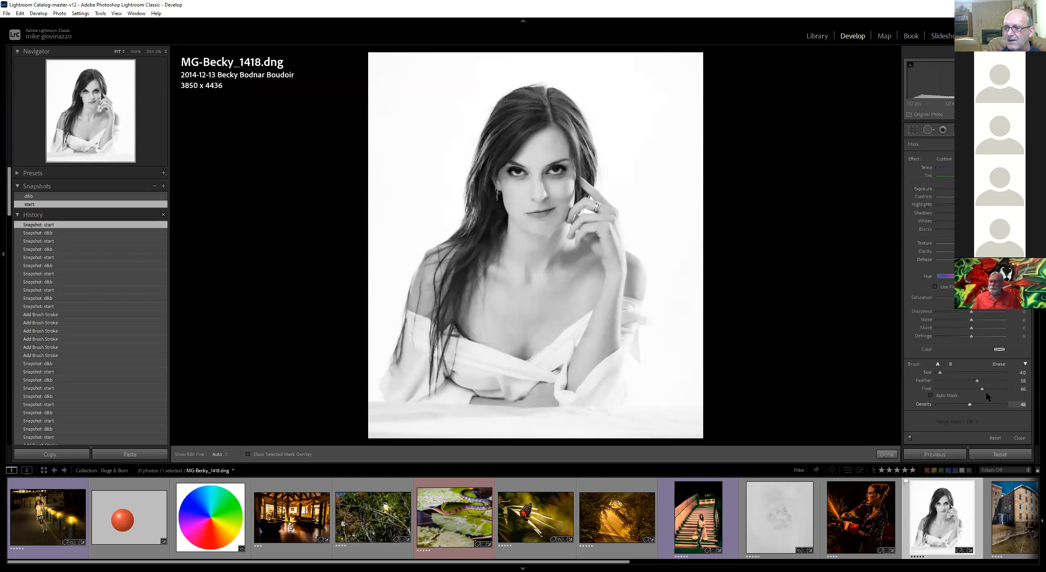
click(955, 389)
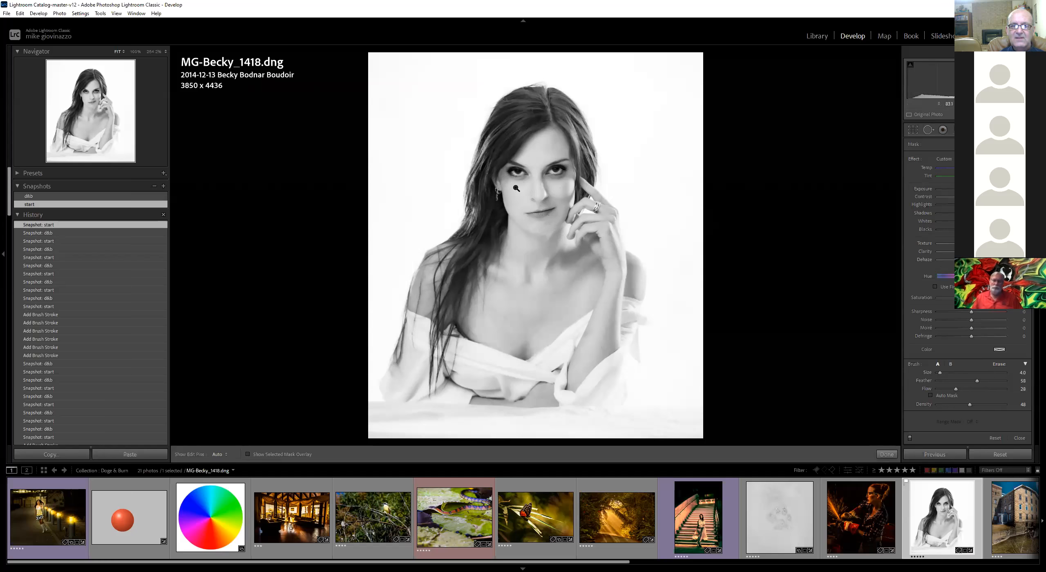
key(z)
scroll(469, 152, up, 5)
mouse_move(543, 149)
mouse_down()
mouse_move(491, 157)
mouse_move(531, 150)
mouse_up()
mouse_move(551, 150)
mouse_down()
mouse_move(504, 152)
mouse_move(533, 150)
mouse_up()
mouse_move(458, 150)
mouse_down()
mouse_move(467, 91)
mouse_move(454, 119)
mouse_up()
Paint more brush strokes under the eye on the left side of the face
key(h)
drag(451, 139, 460, 106)
mouse_move(451, 158)
mouse_down()
mouse_move(450, 127)
mouse_move(449, 142)
mouse_up()
drag(449, 142, 445, 124)
drag(445, 123, 437, 139)
key(h)
Raise the brush flow to 34 and paint under the eye on the right
drag(956, 389, 960, 389)
mouse_move(709, 140)
mouse_down()
mouse_move(738, 133)
mouse_move(693, 135)
mouse_move(747, 128)
mouse_up()
mouse_move(748, 128)
mouse_down()
mouse_move(729, 134)
mouse_move(747, 140)
mouse_move(752, 130)
mouse_move(693, 140)
mouse_move(720, 139)
mouse_up()
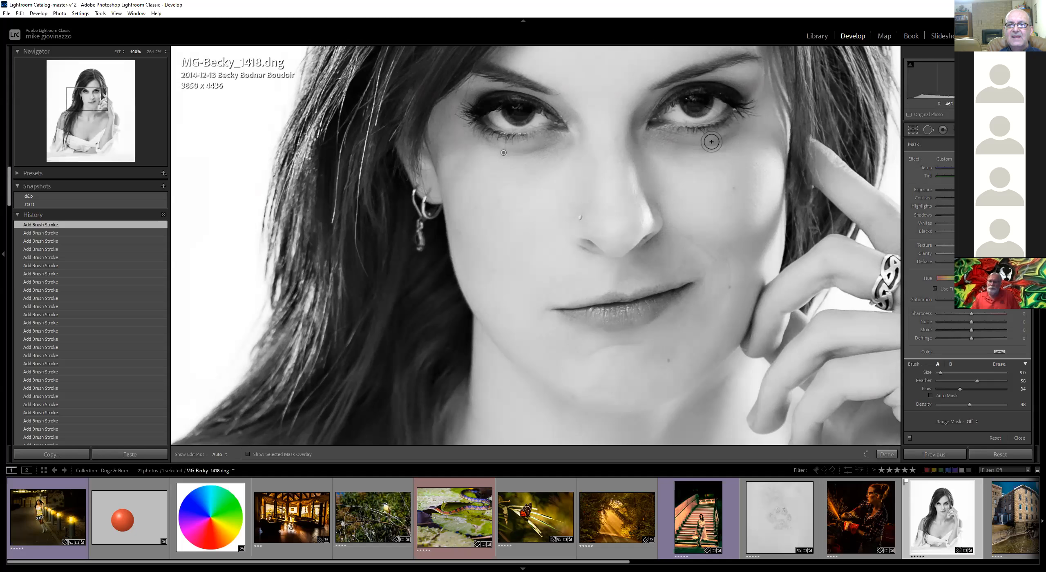
mouse_move(719, 142)
mouse_down()
mouse_move(675, 151)
mouse_move(733, 133)
mouse_move(712, 140)
mouse_move(735, 132)
mouse_up()
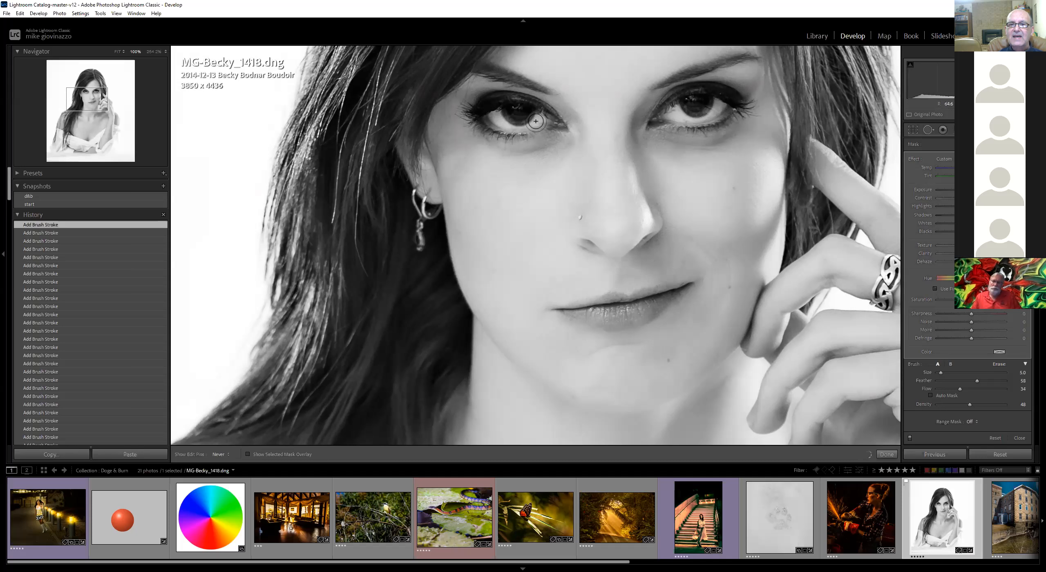
Raise the brush flow to 43 and paint another stroke under each eye
click(967, 389)
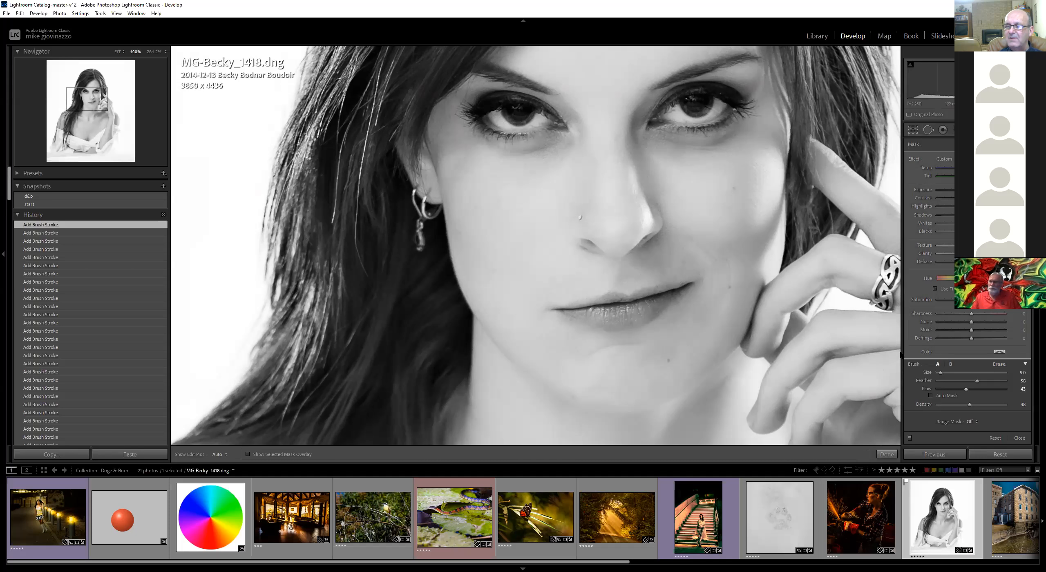
drag(498, 123, 532, 124)
drag(680, 118, 711, 110)
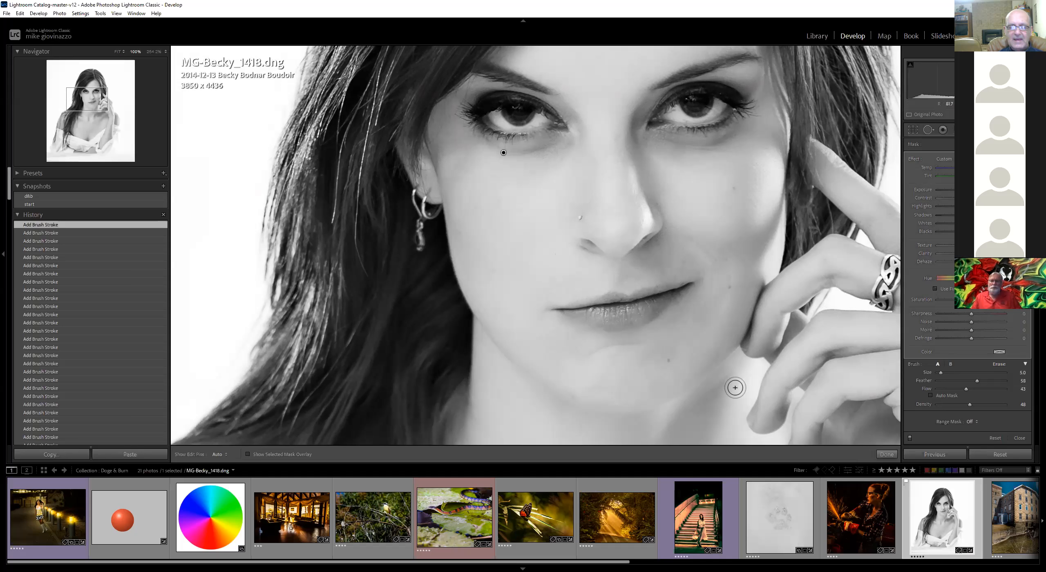
Add a stroke beside the eye on the left in the full view and raise the brush exposure slightly
key(z)
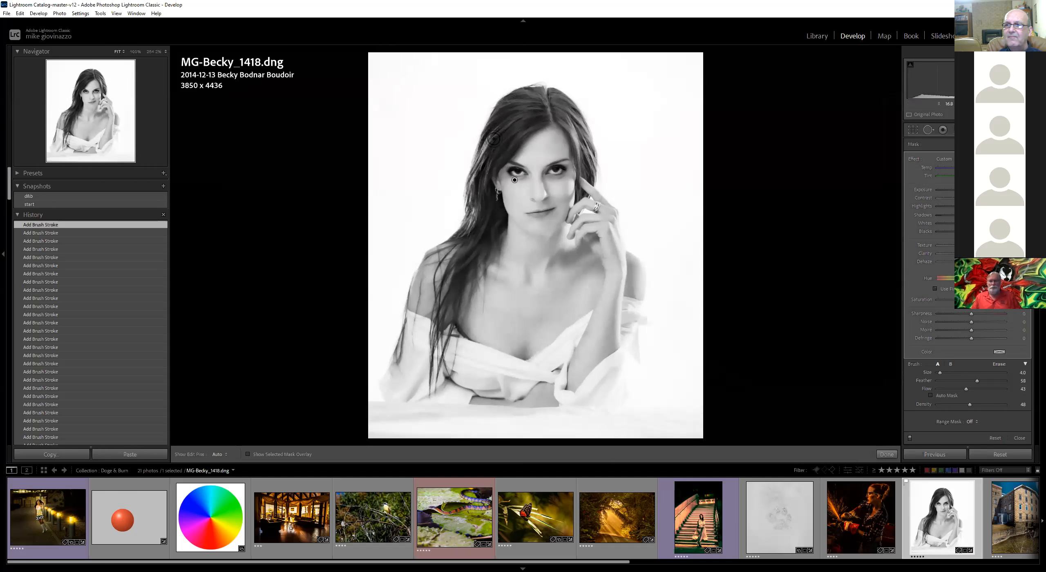
mouse_move(489, 139)
mouse_down()
mouse_move(466, 173)
mouse_move(482, 163)
mouse_up()
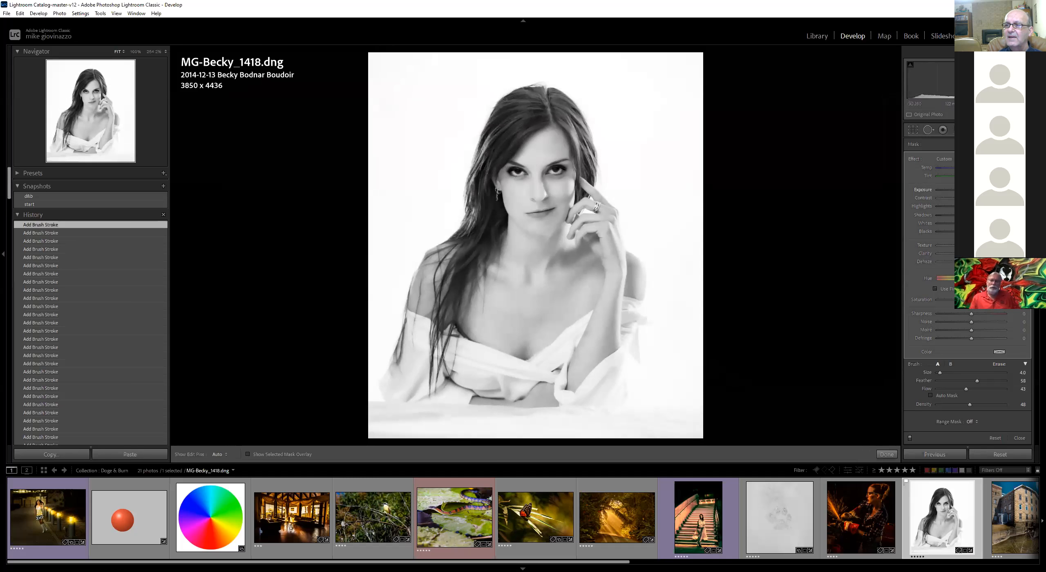
drag(975, 190, 977, 190)
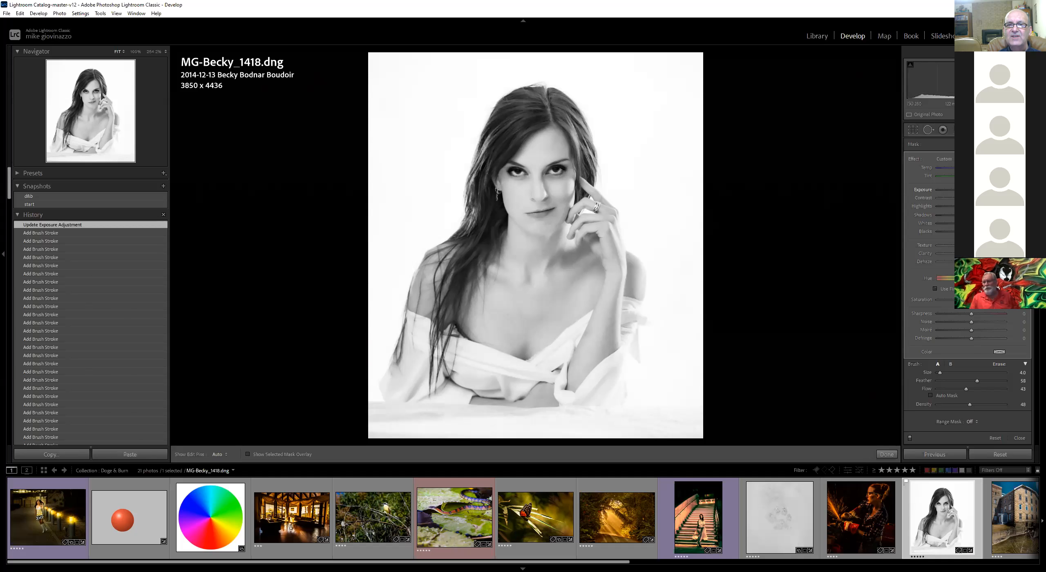
drag(976, 190, 977, 190)
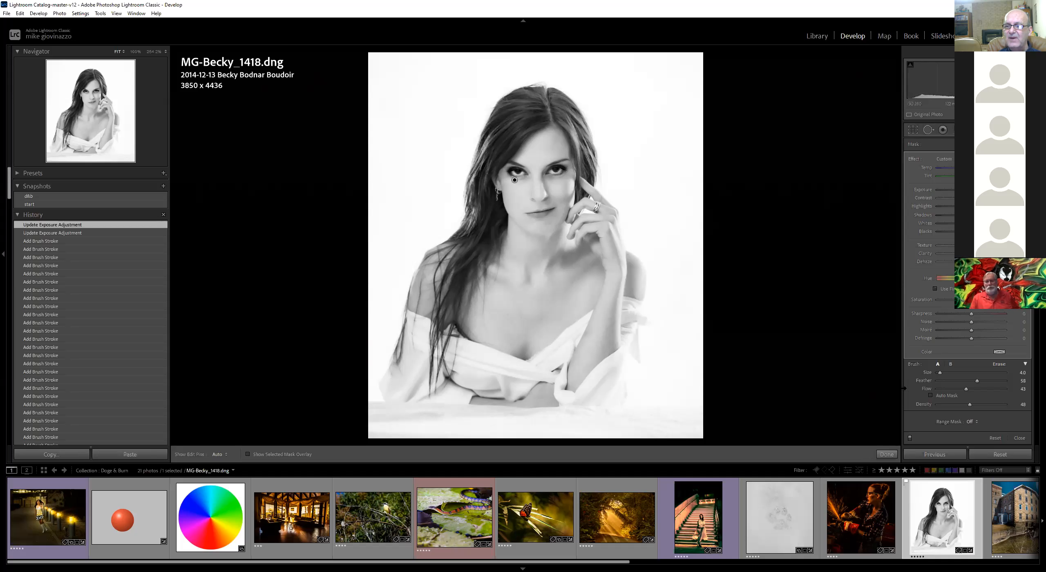
Raise the brush density to 43 and paint strokes along the hair on both sides of the face
drag(973, 403, 980, 405)
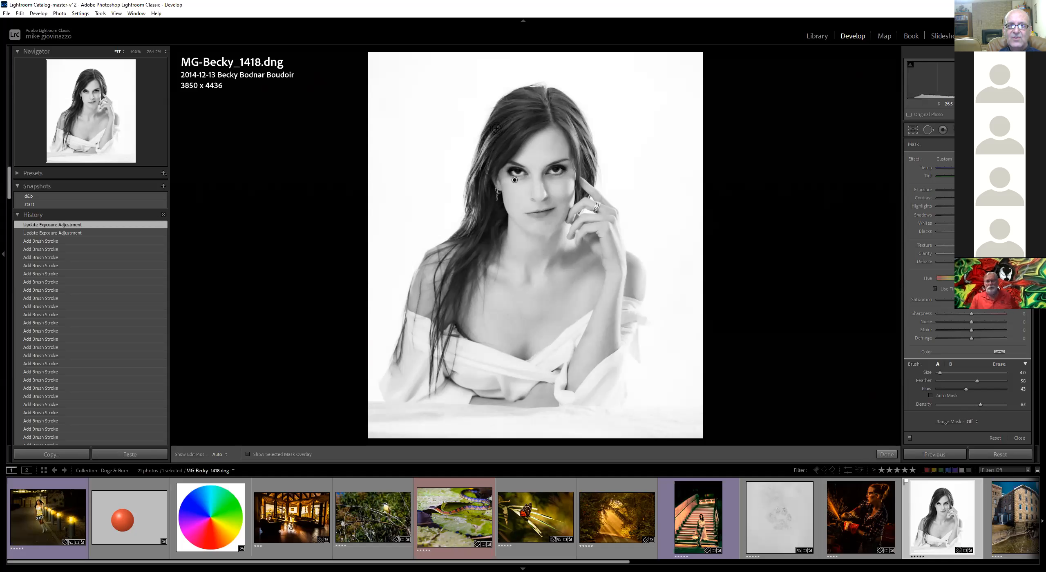
drag(505, 123, 487, 159)
drag(486, 165, 452, 274)
drag(449, 282, 444, 302)
mouse_move(530, 113)
mouse_down()
mouse_move(566, 116)
mouse_move(582, 142)
mouse_up()
drag(584, 145, 576, 123)
mouse_move(577, 124)
mouse_down()
mouse_move(616, 344)
mouse_move(620, 251)
mouse_up()
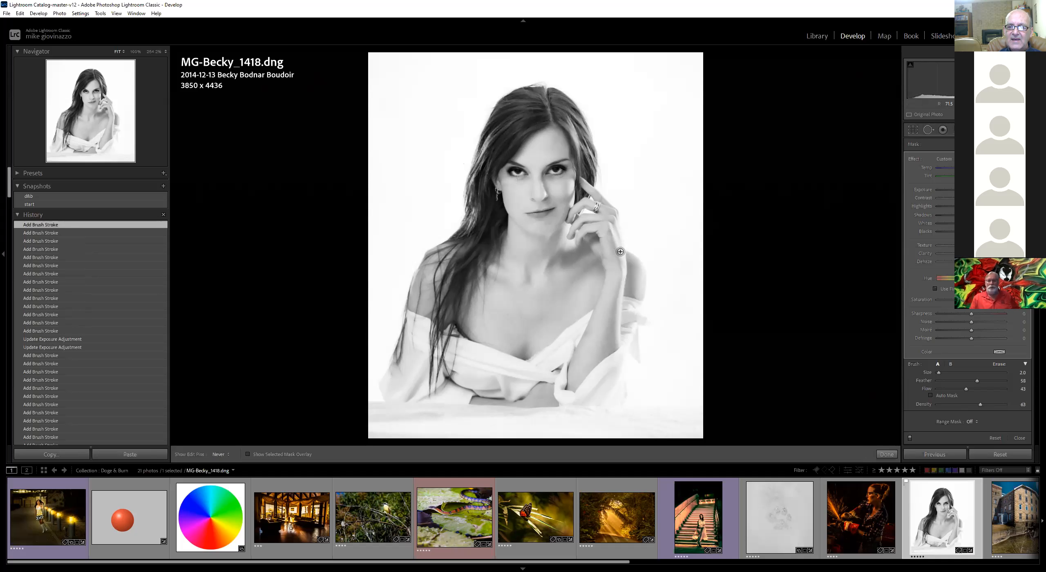
Paint more brush strokes across the hand, arms, neck and chest
drag(627, 310, 621, 280)
mouse_move(617, 351)
mouse_down()
mouse_move(617, 378)
mouse_move(575, 398)
mouse_up()
mouse_move(477, 355)
mouse_down()
mouse_move(519, 368)
mouse_move(469, 347)
mouse_up()
mouse_move(533, 369)
mouse_down()
mouse_move(484, 381)
mouse_move(453, 361)
mouse_move(428, 392)
mouse_move(399, 390)
mouse_move(402, 373)
mouse_up()
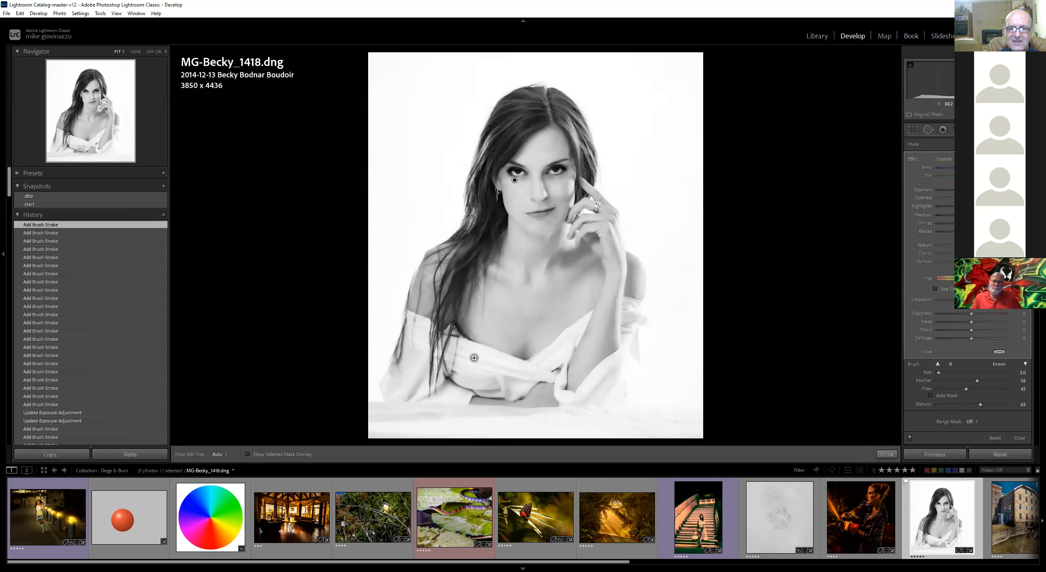
drag(528, 275, 532, 282)
drag(585, 263, 554, 281)
mouse_move(569, 245)
mouse_down()
mouse_move(545, 265)
mouse_move(553, 237)
mouse_move(529, 250)
mouse_move(505, 231)
mouse_move(524, 246)
mouse_move(498, 239)
mouse_up()
Enlarge the brush to size 4.0 and paint a short stroke under the eye on the left
scroll(516, 233, up, 2)
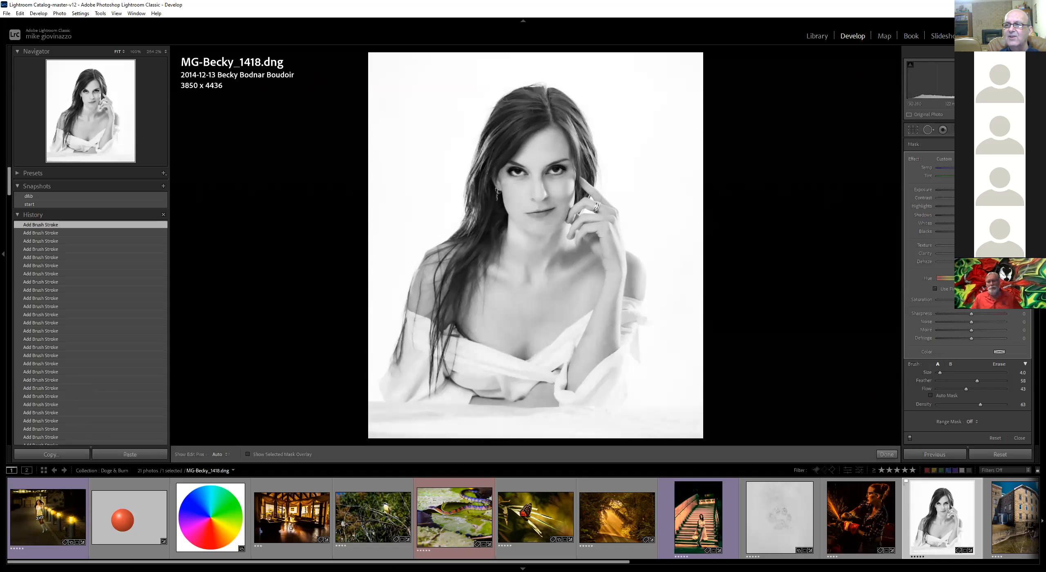
click(998, 144)
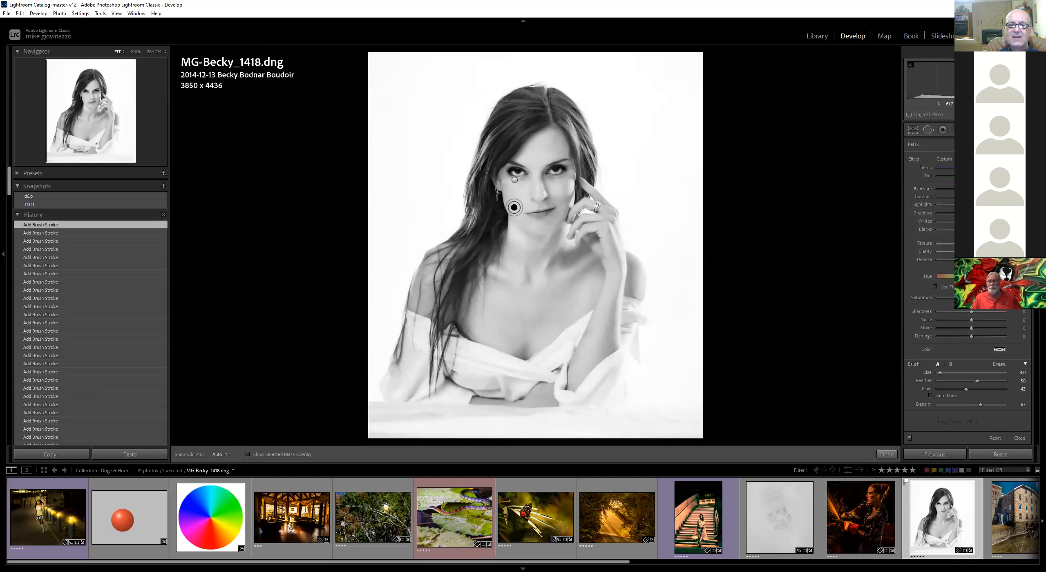
drag(504, 196, 510, 210)
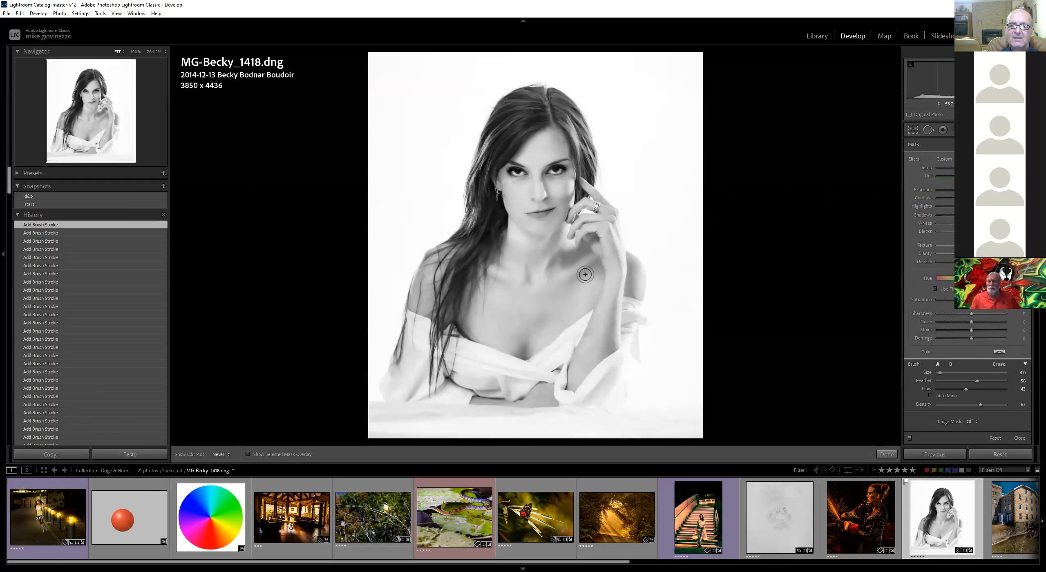
Inspect the face at 100% with the adjustment pins hidden and shown, then close the brush tool
key(h)
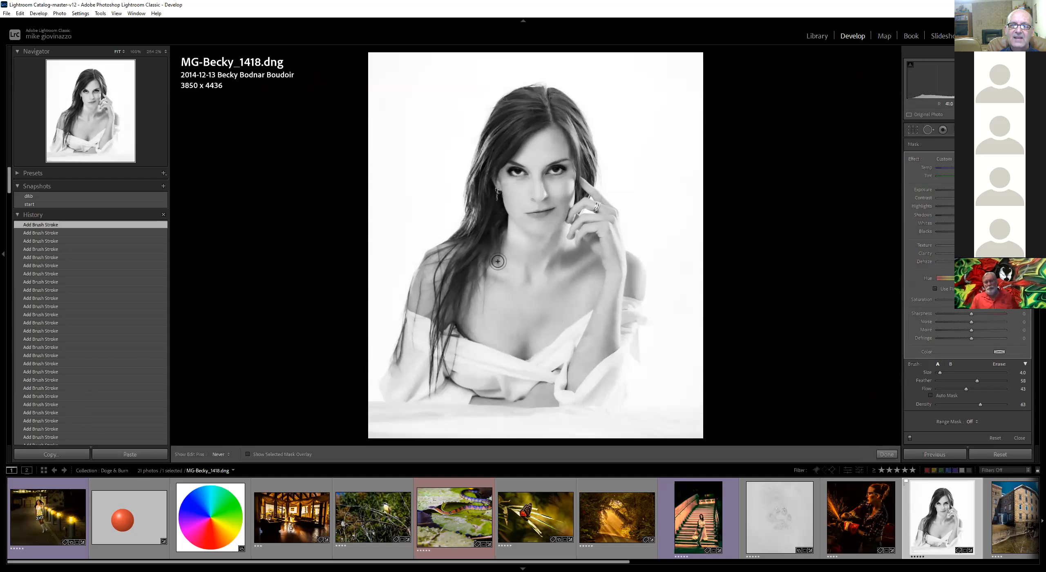
key(h)
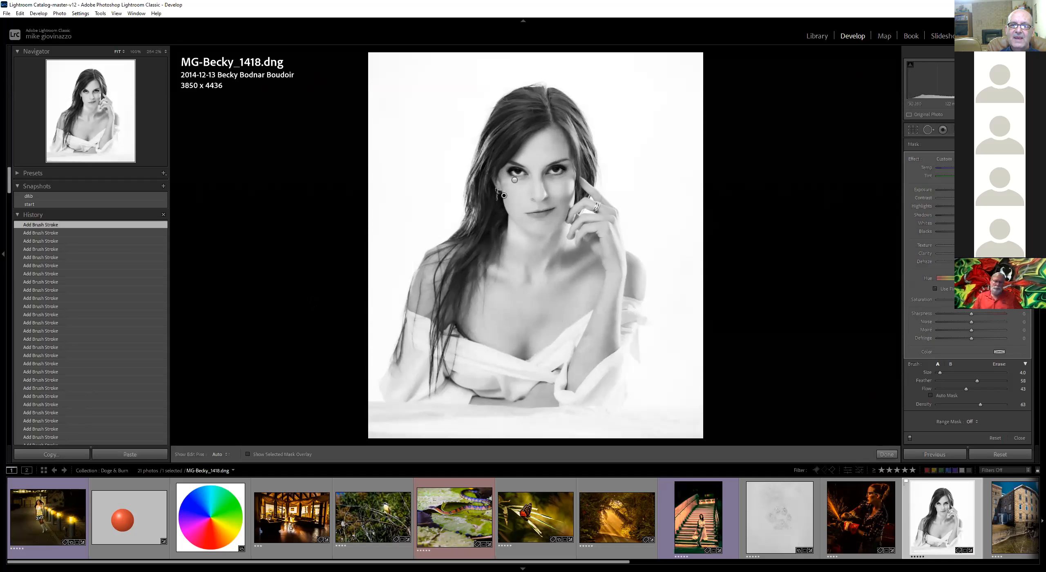
click(553, 177)
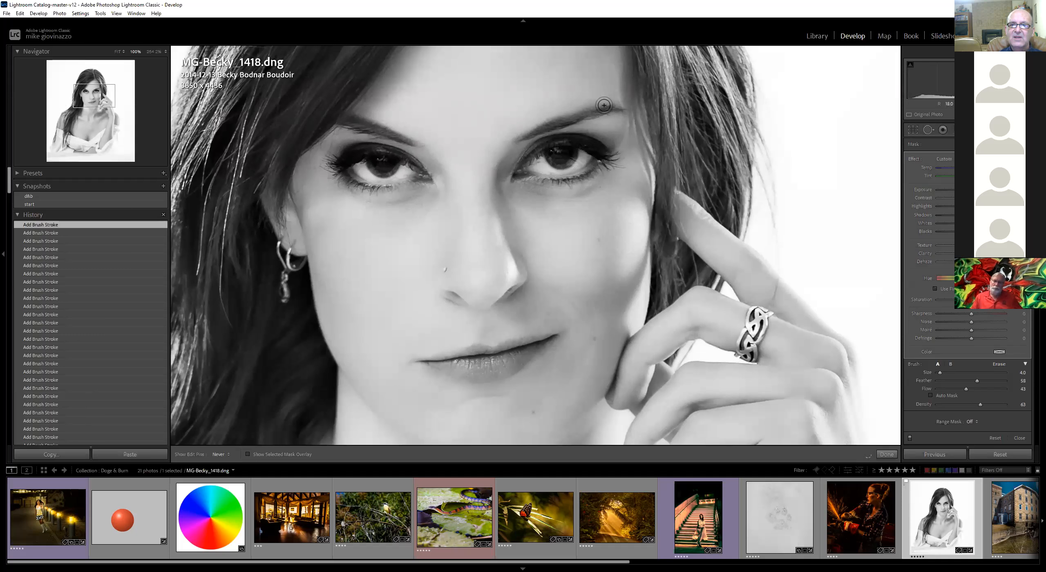
key(h)
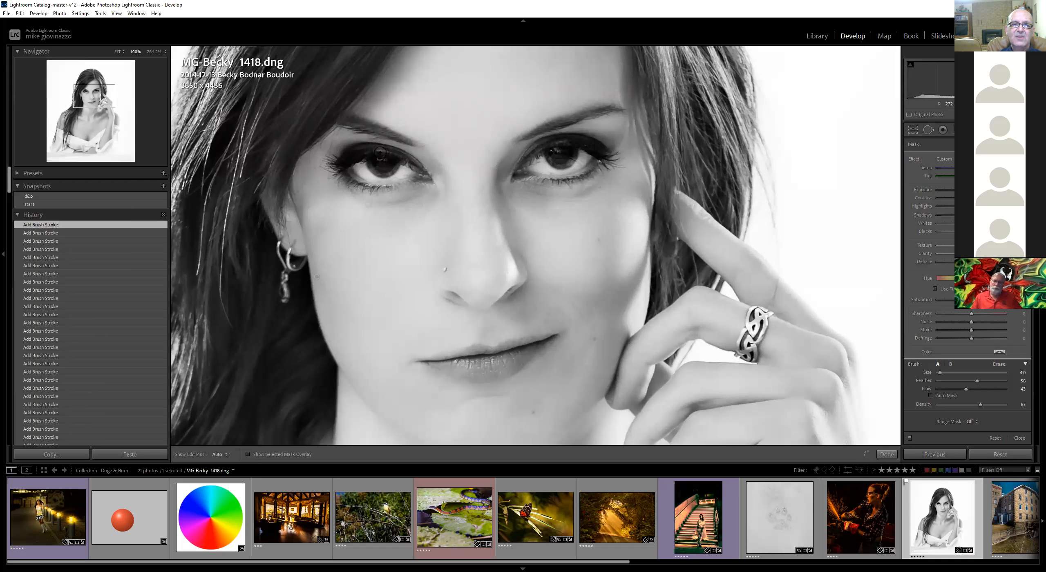
key(h)
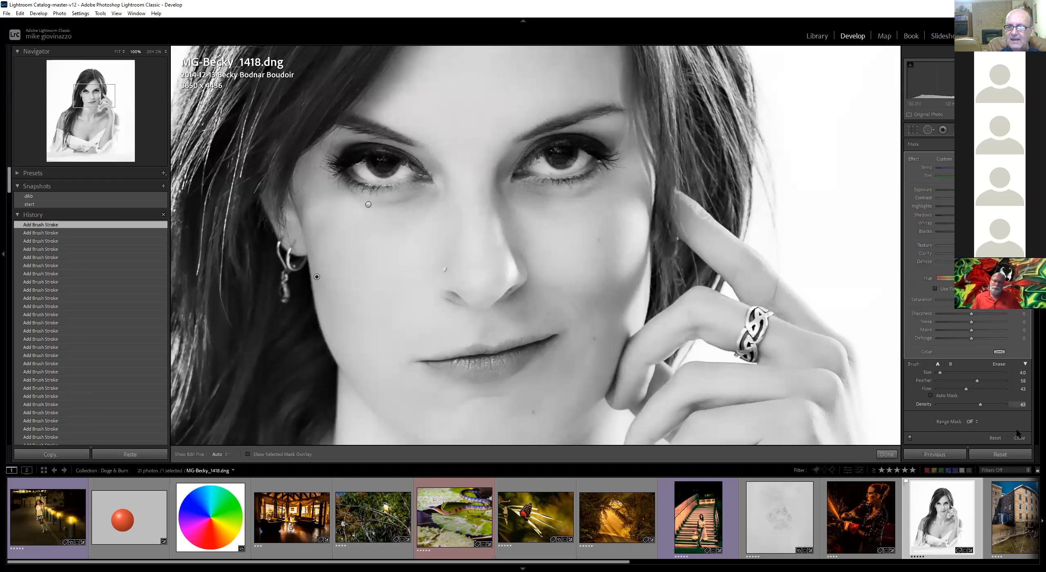
click(890, 455)
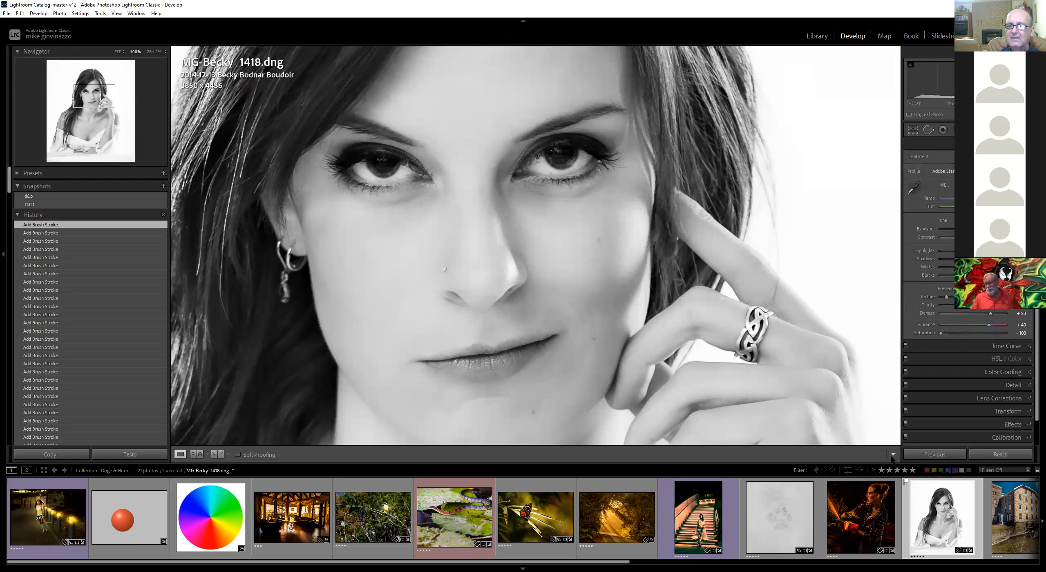
Return to the fit view and toggle between the before and after versions of the portrait
key(z)
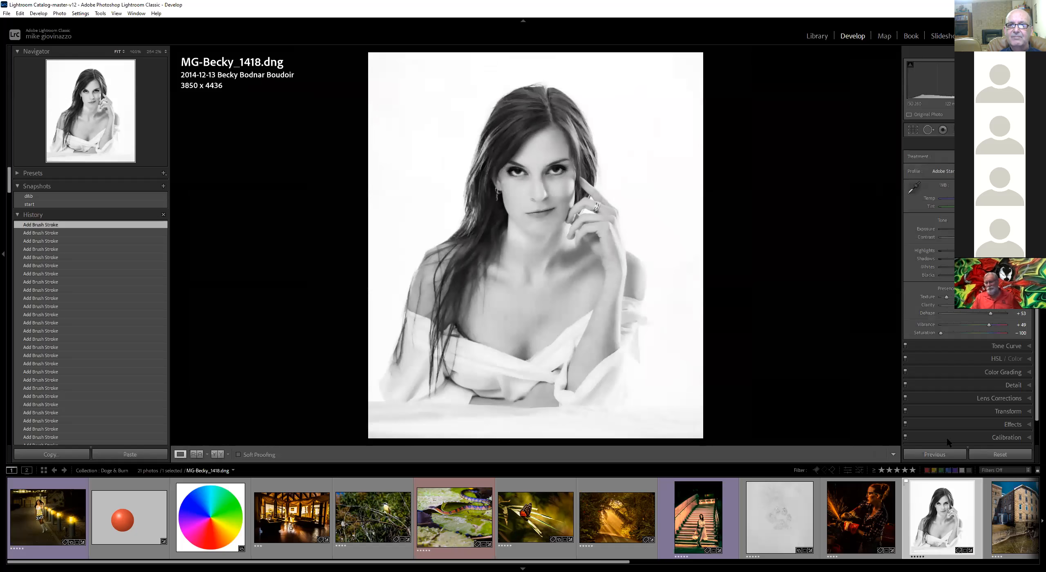
key(backslash)
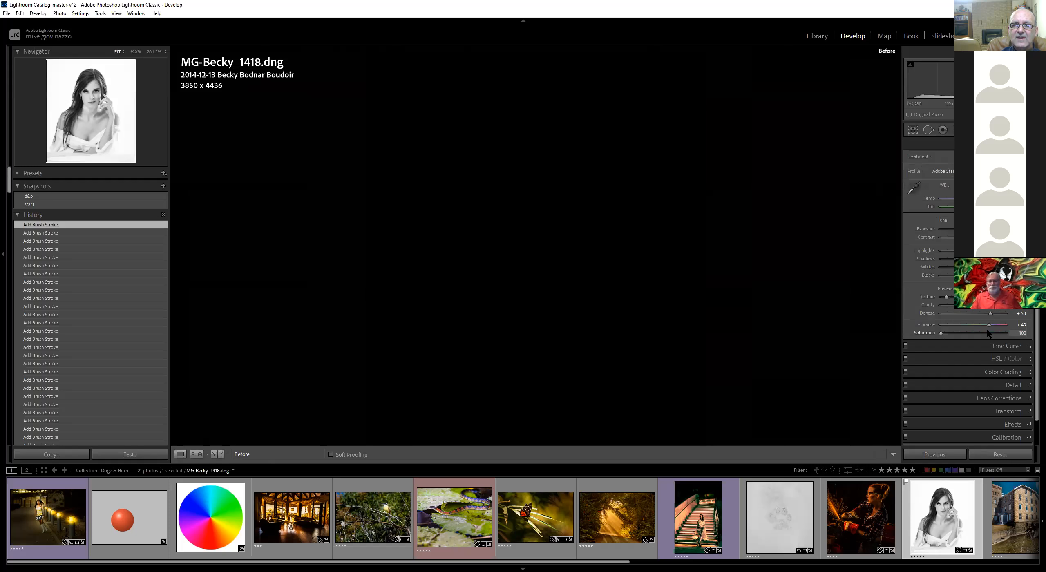
key(backslash)
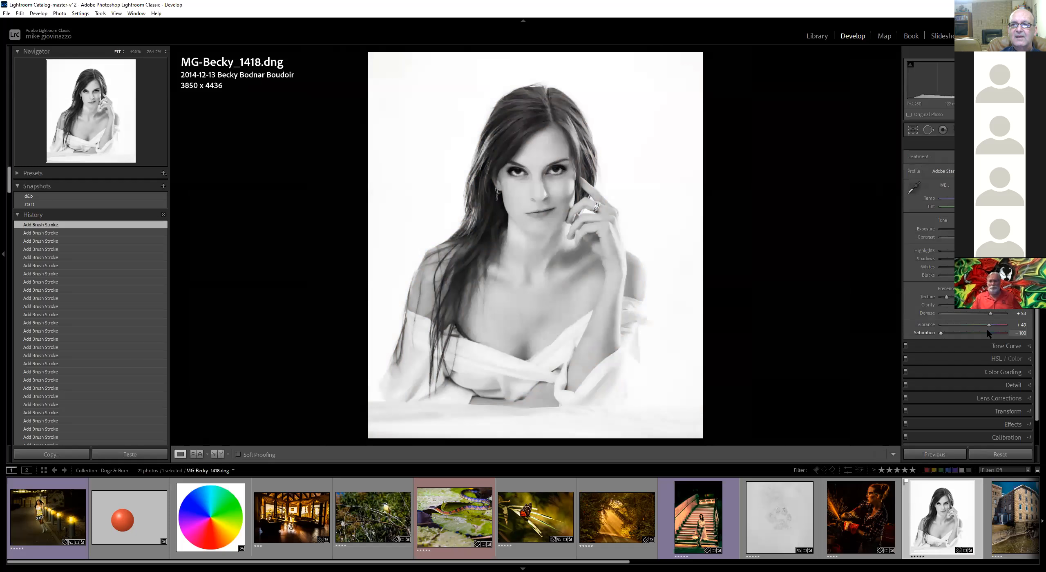
key(backslash)
key(backslash)
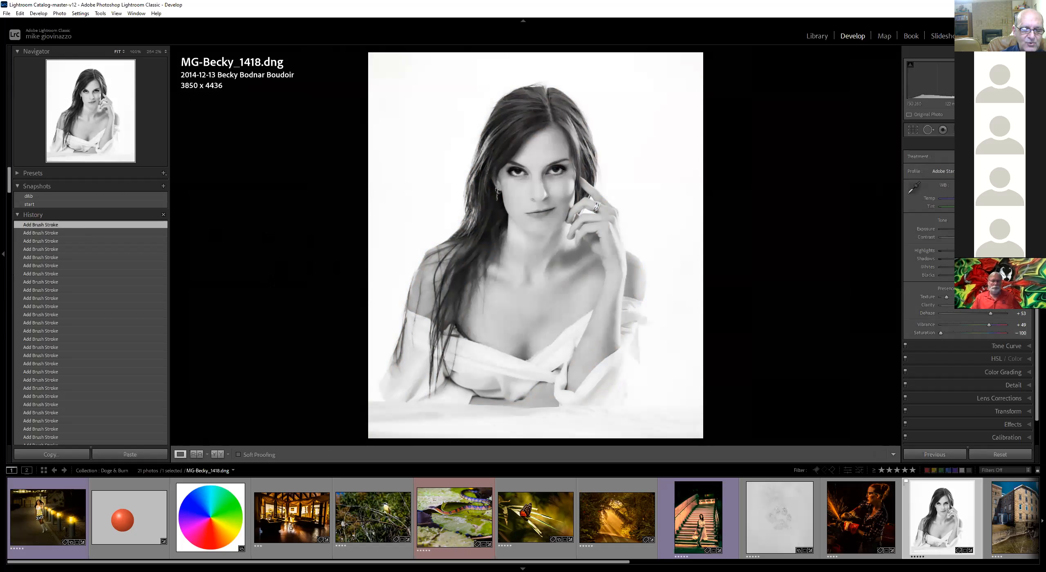
Create a new snapshot named redone
key(ctrl+n)
text(edone)
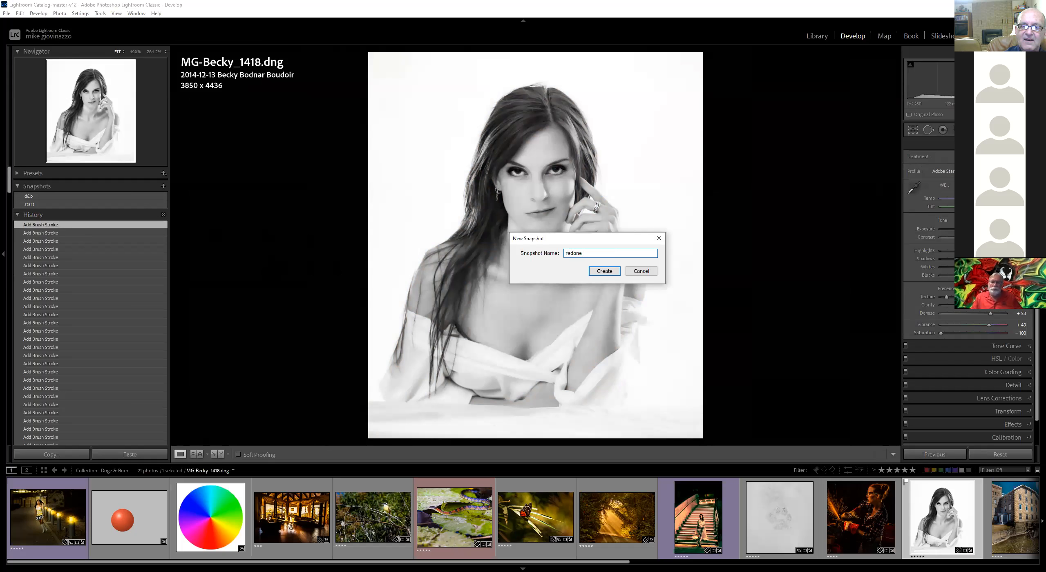
key(Return)
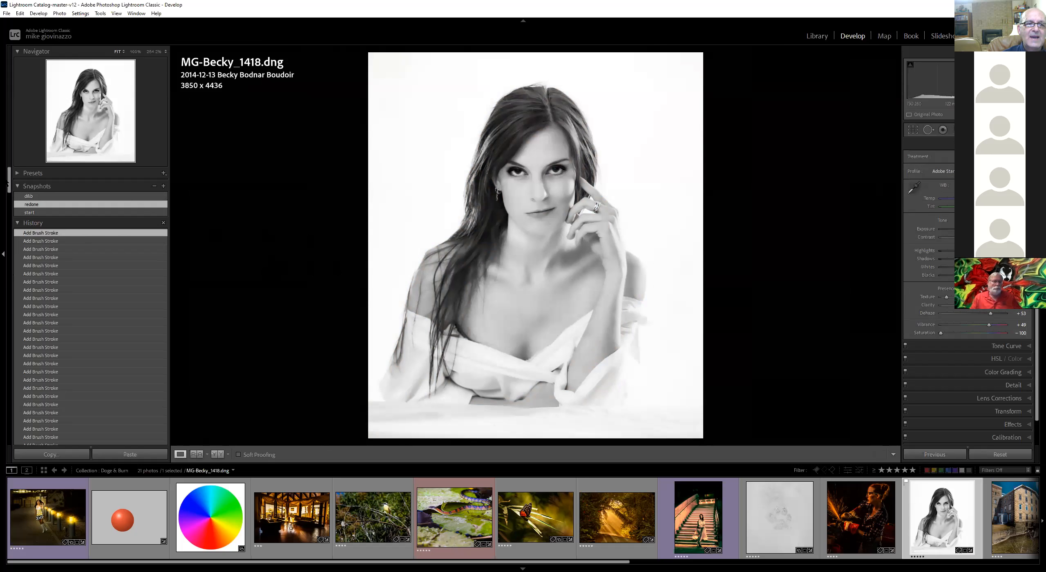
Switch back and forth between the start and redone snapshots to compare them
click(57, 213)
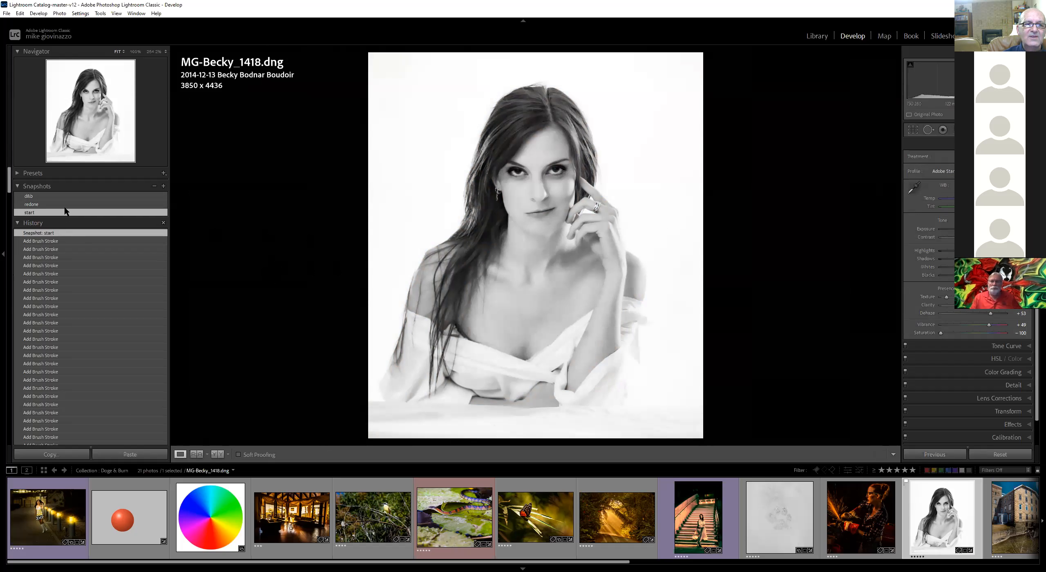
click(63, 204)
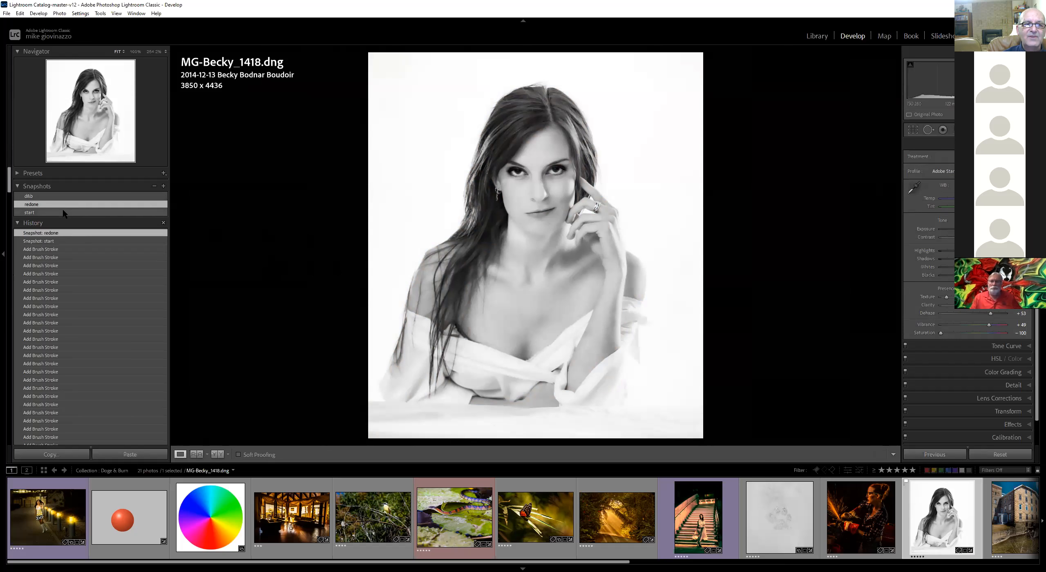
click(63, 210)
click(64, 206)
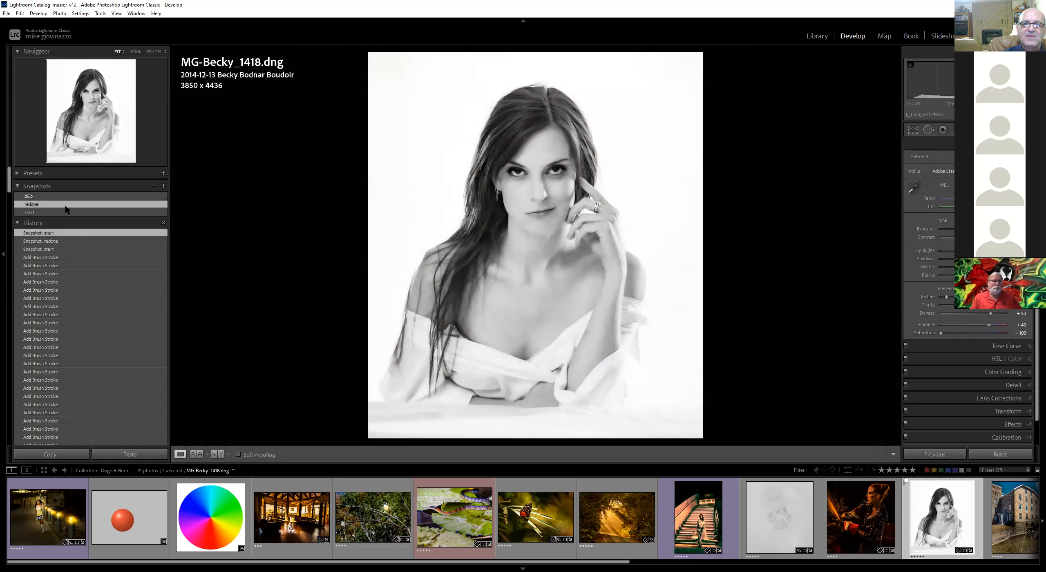
click(65, 207)
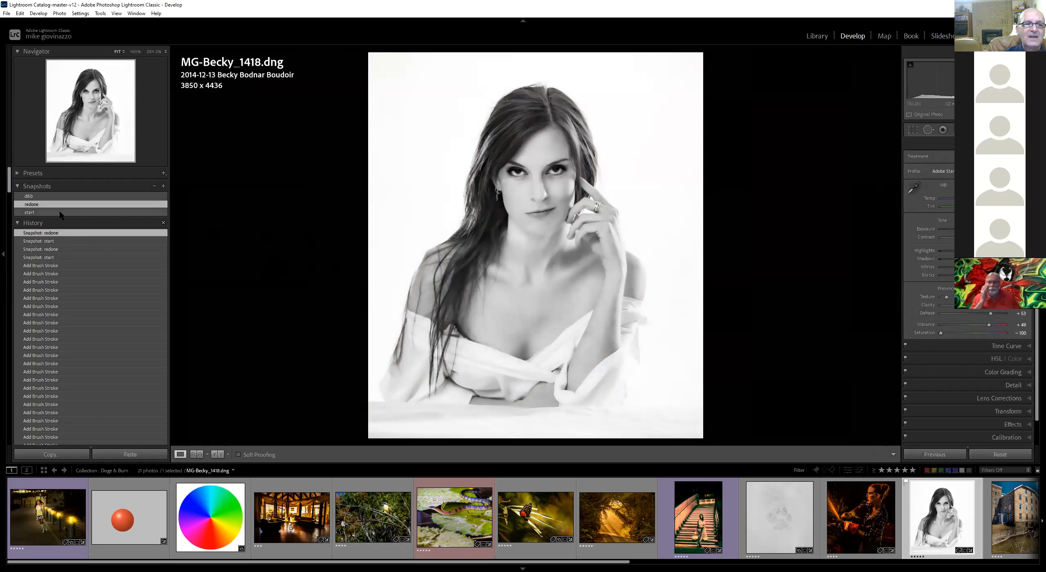
click(58, 211)
click(64, 206)
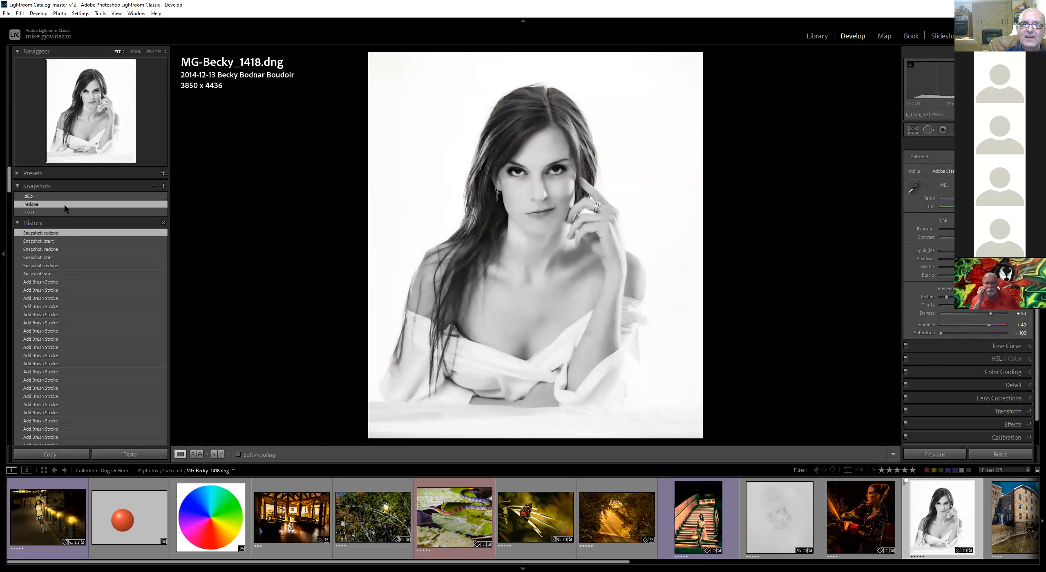
click(59, 210)
click(64, 205)
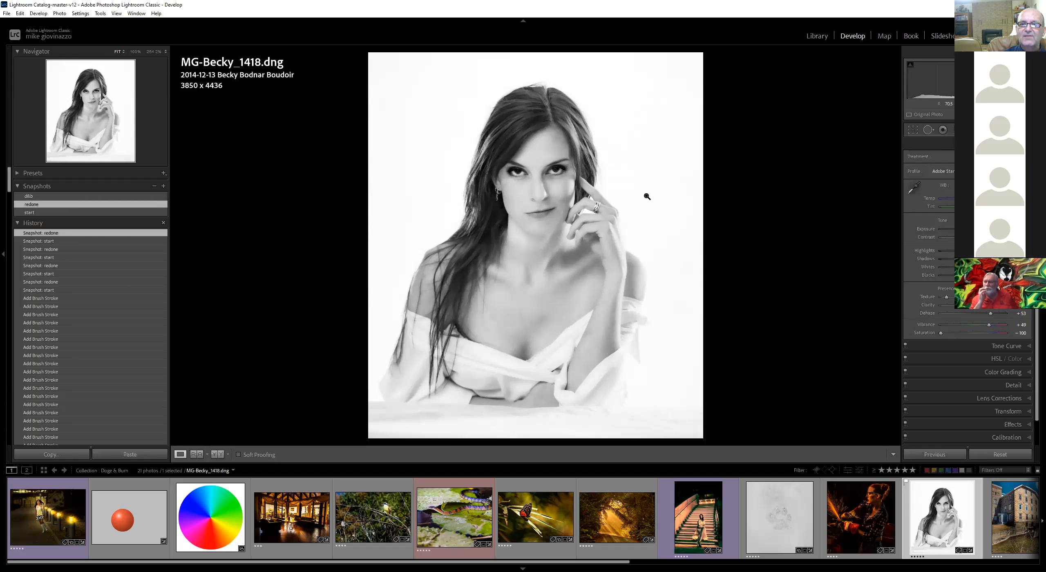
Reopen the adjustment brush, nudge the eye pin slightly and raise its exposure a little
key(k)
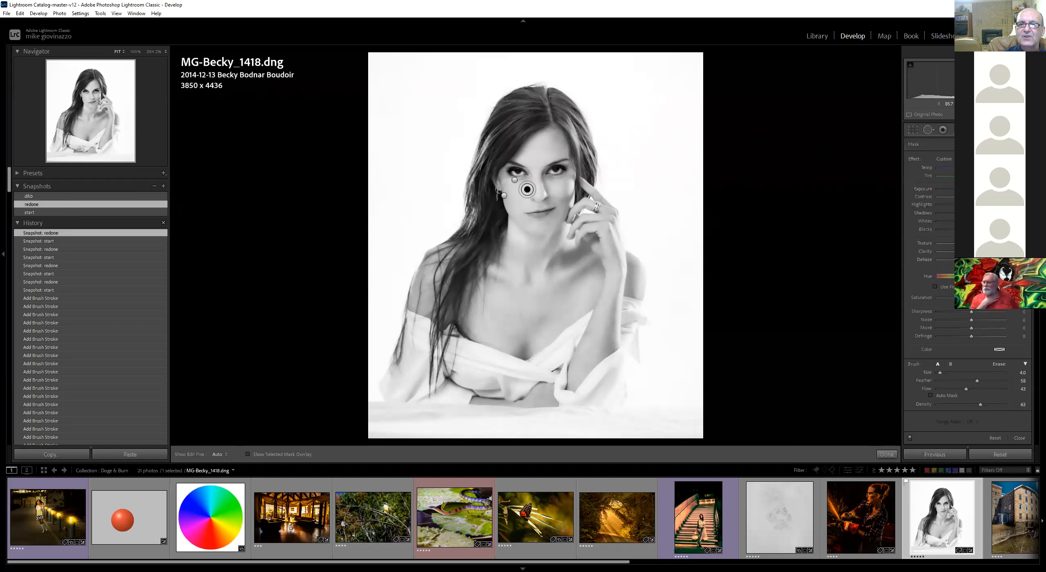
mouse_move(514, 182)
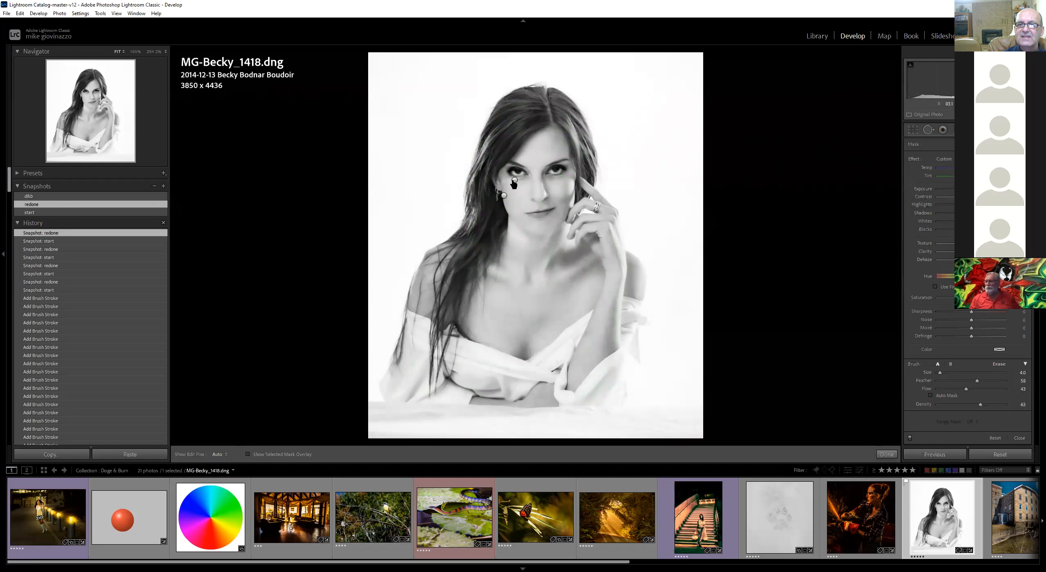
drag(515, 181, 513, 180)
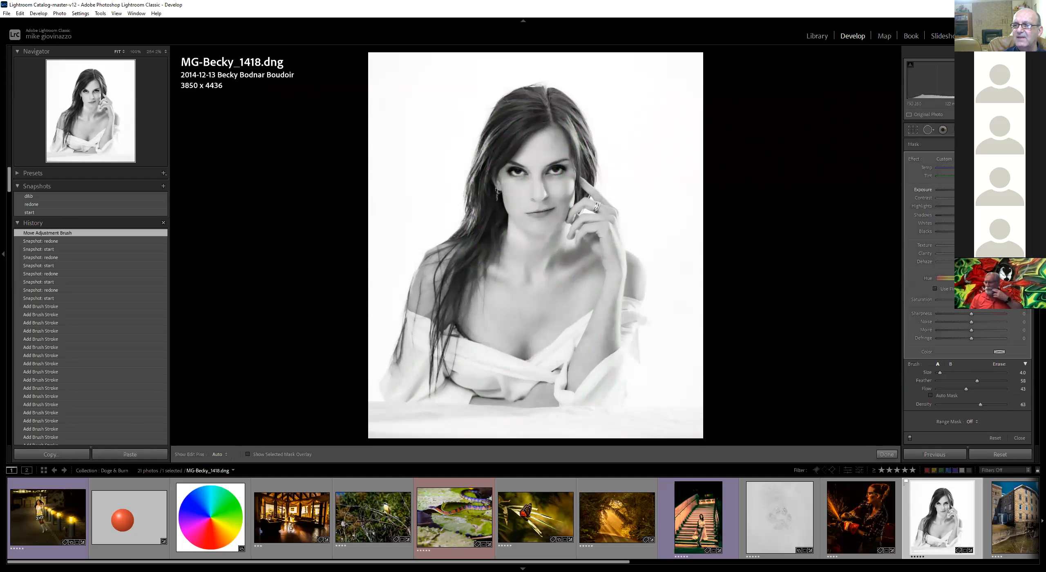
drag(972, 190, 975, 190)
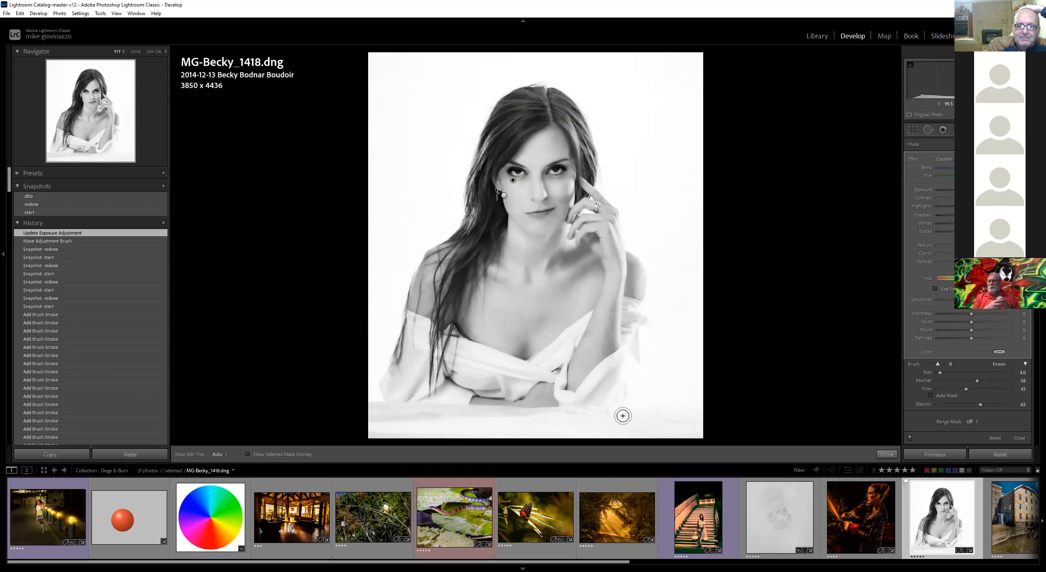
Open the Costa Rica lounge image and toggle its before and after views
scroll(756, 500, down, 2)
scroll(756, 500, up, 2)
click(291, 517)
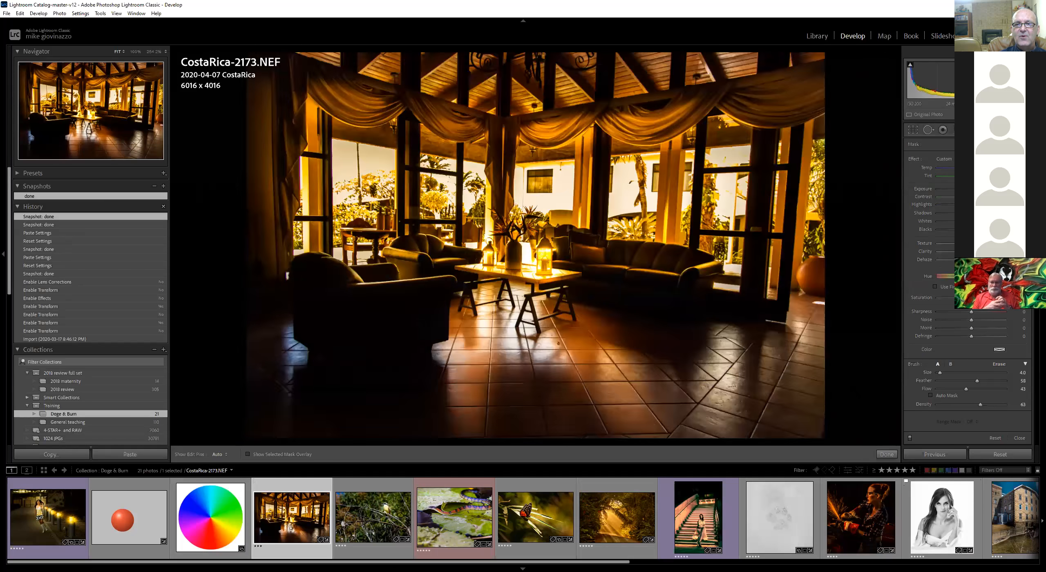
key(backslash)
key(backslash)
key(backslash)
key(backslash)
Open the Erin staircase image and toggle its before and after views
click(710, 523)
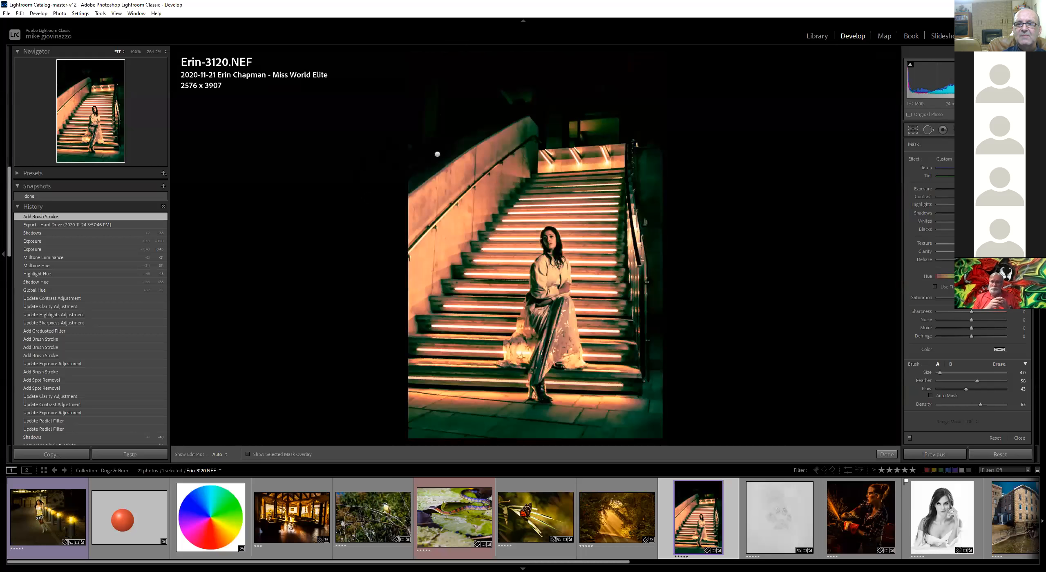
key(backslash)
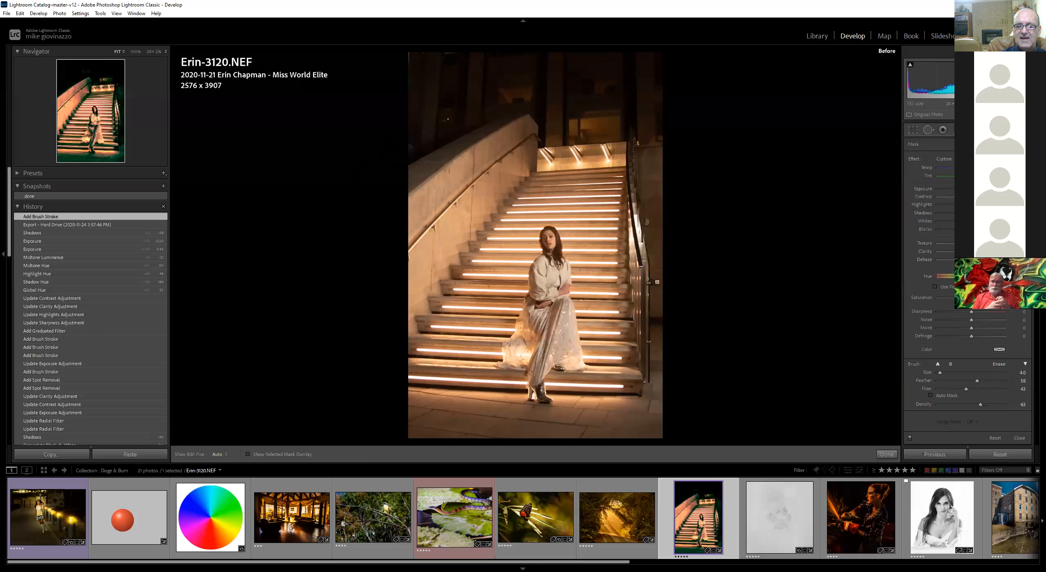
key(backslash)
key(backslash)
key(backslash)
key(backslash)
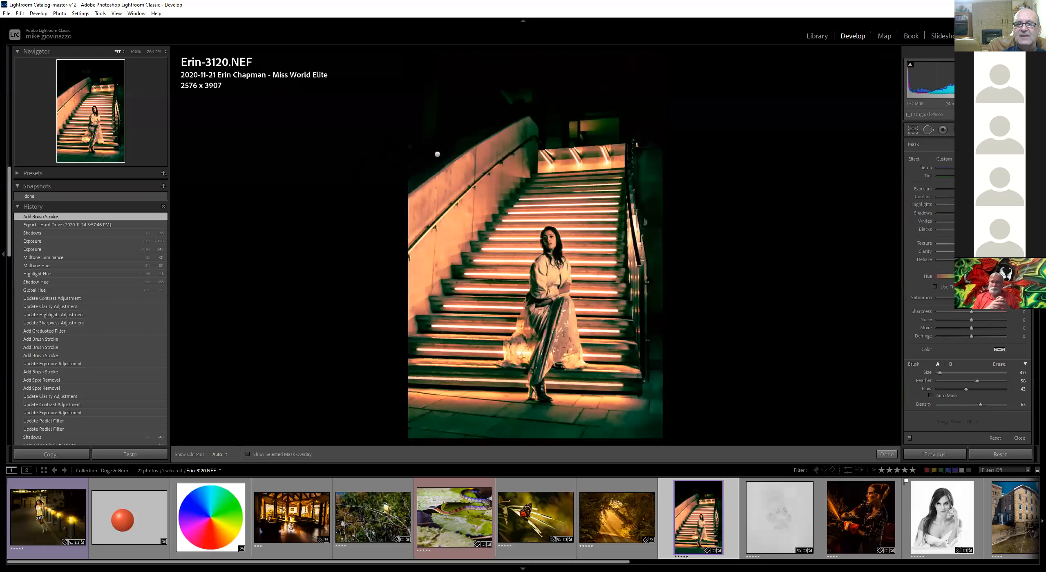
key(backslash)
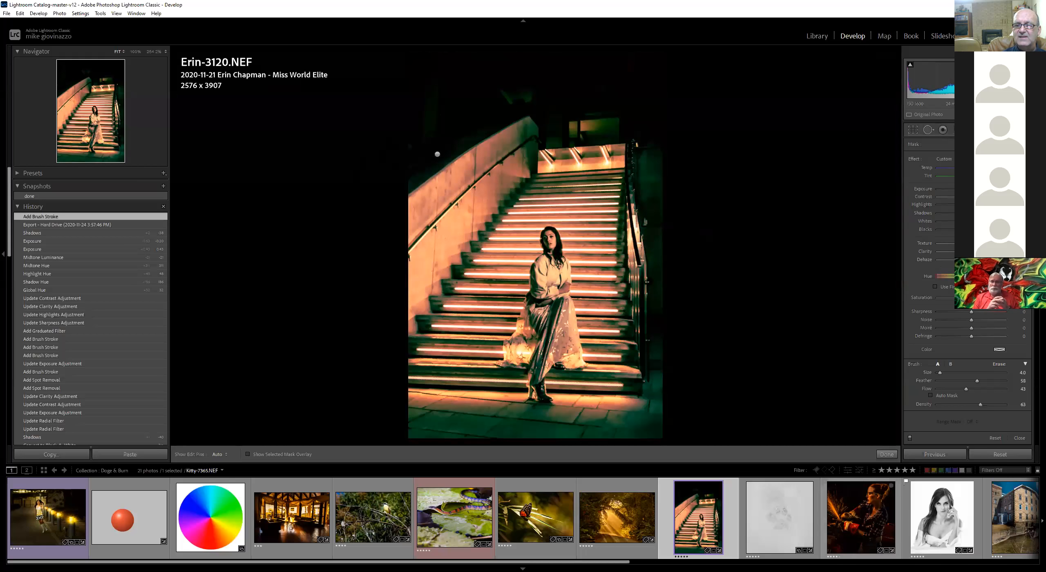
Open the Kitty mechanic image and view its before version
click(861, 517)
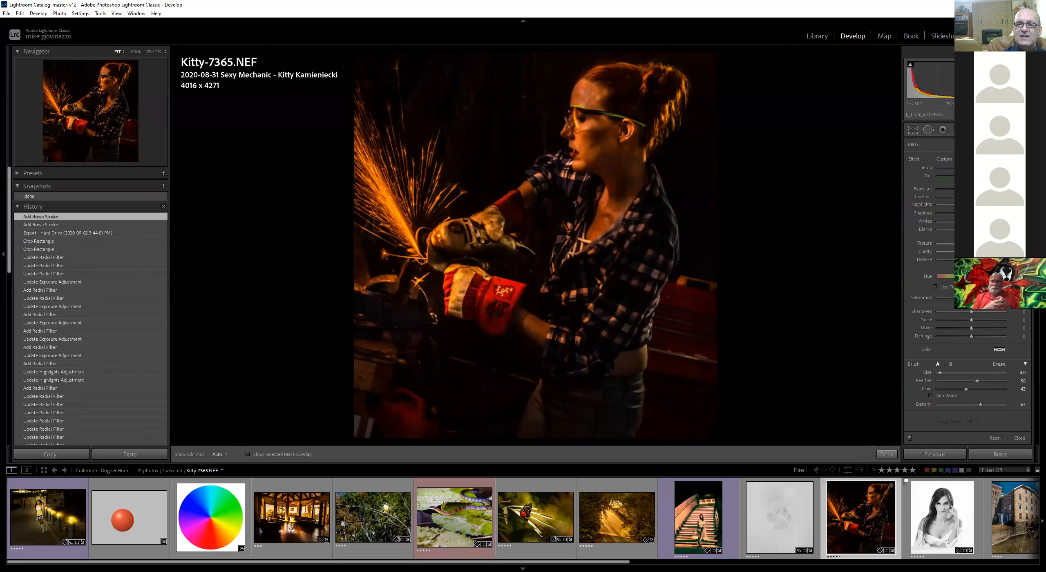
key(backslash)
scroll(872, 552, down, 7)
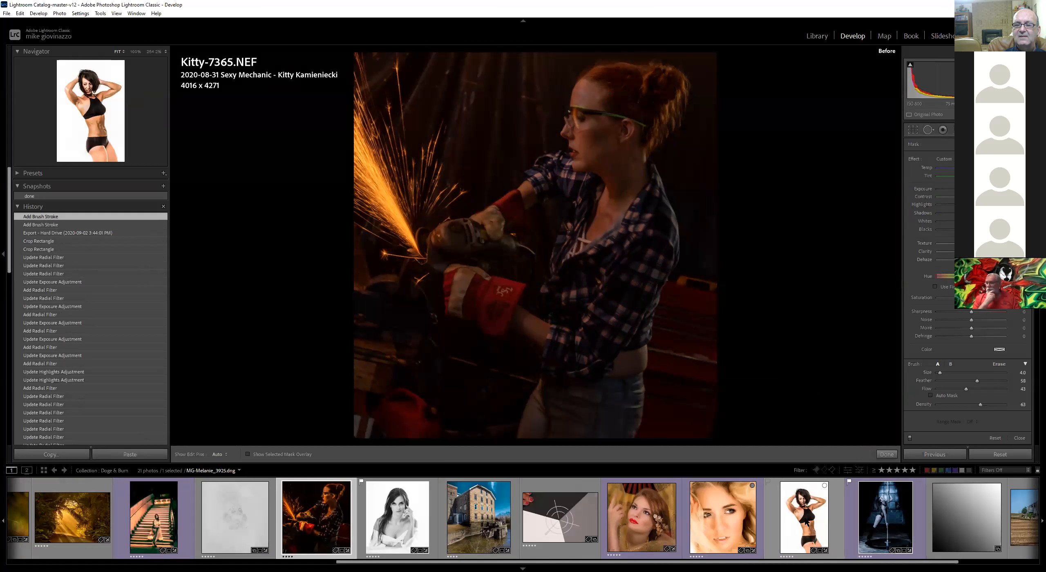
Open the Melanie image and toggle repeatedly between its before and after views
click(807, 523)
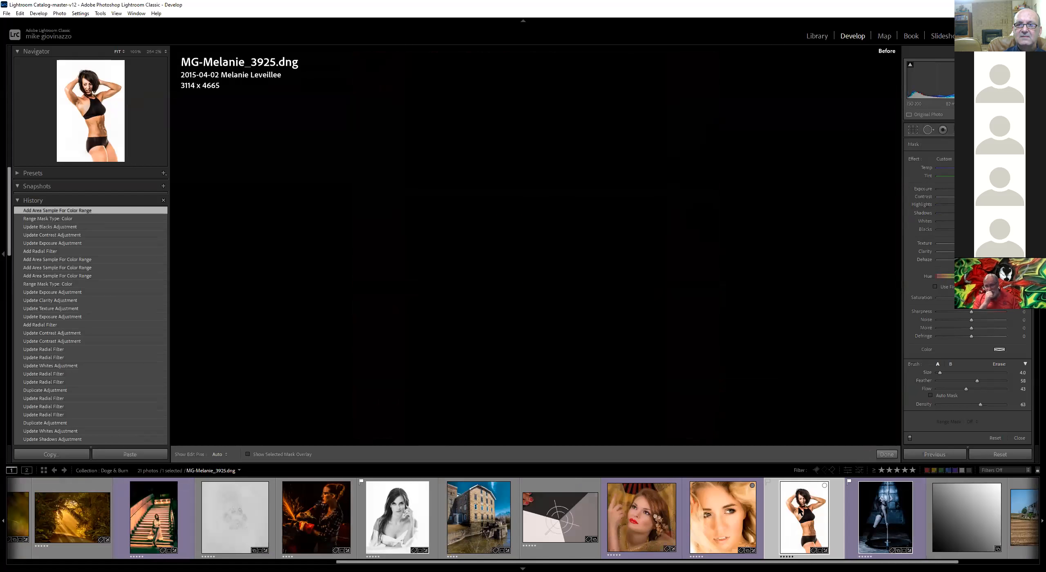
key(backslash)
key(backslash)
key(backslash)
key(backslash)
key(backslash)
key(backslash)
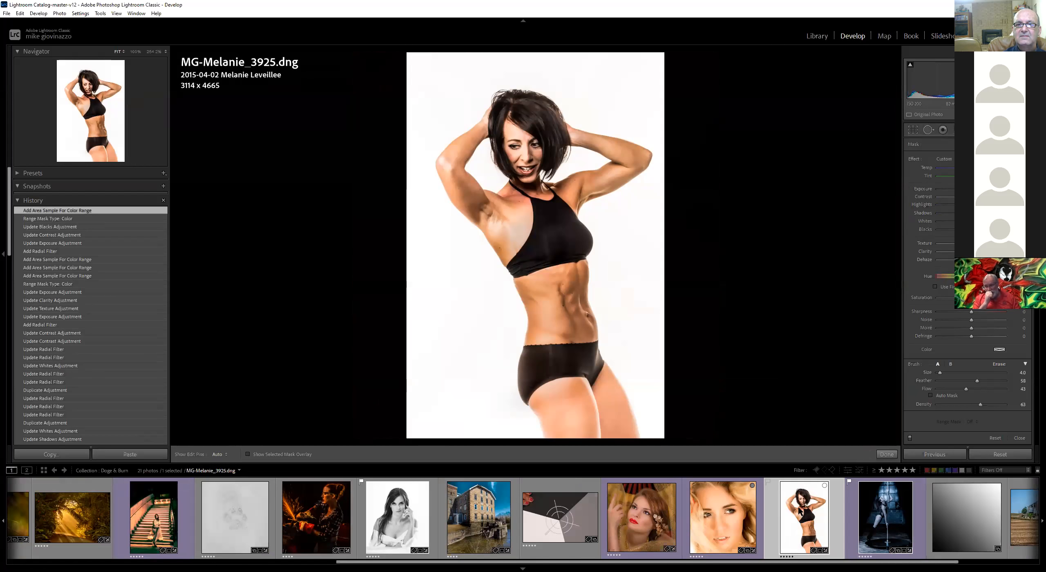
key(backslash)
key(backslash)
key(backslash)
key(backslash)
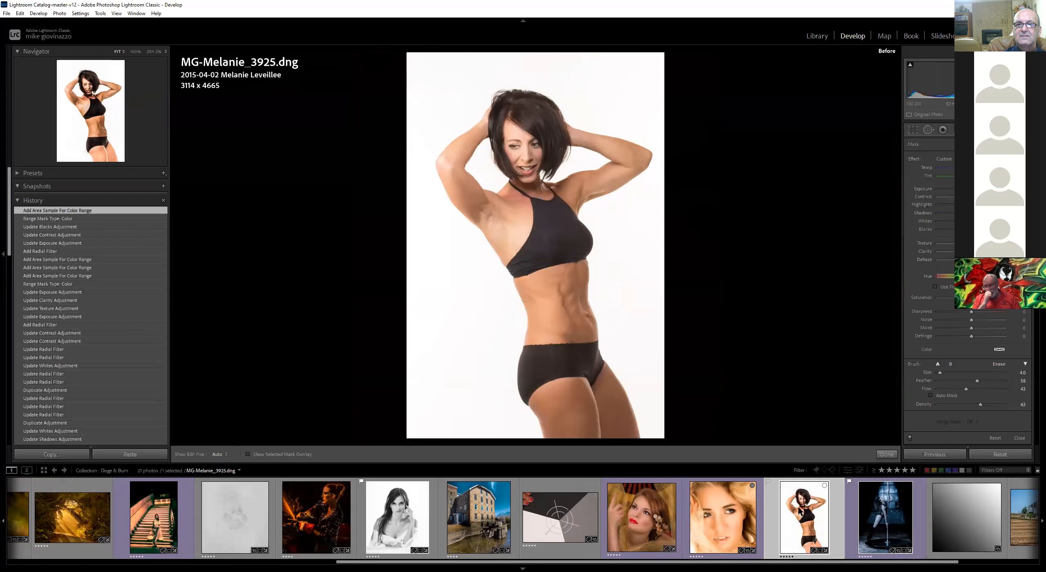
key(backslash)
key(backslash)
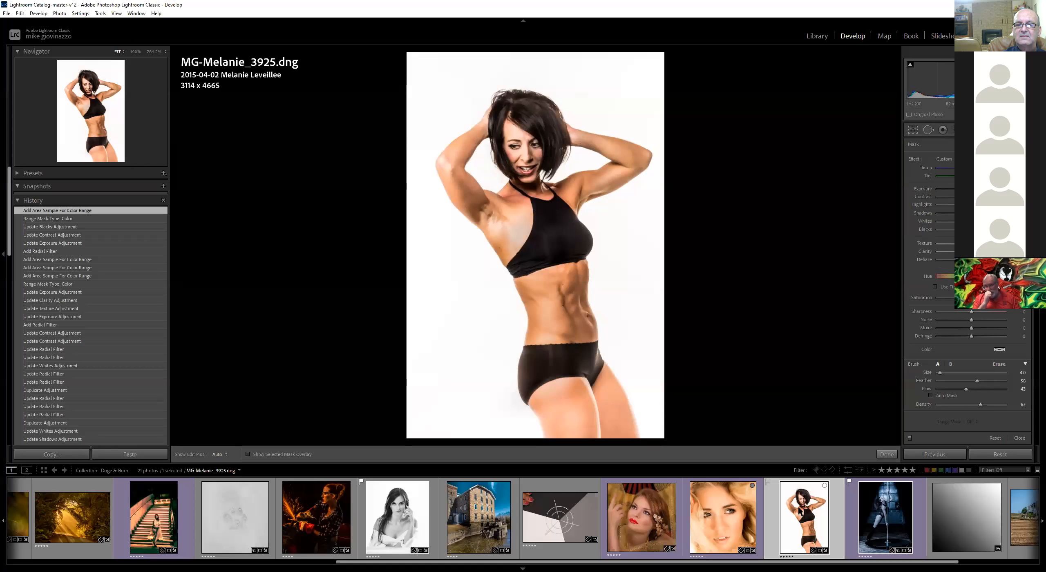
Open the Miranda pole dance image and toggle repeatedly between its before and after views
scroll(759, 509, down, 2)
click(754, 517)
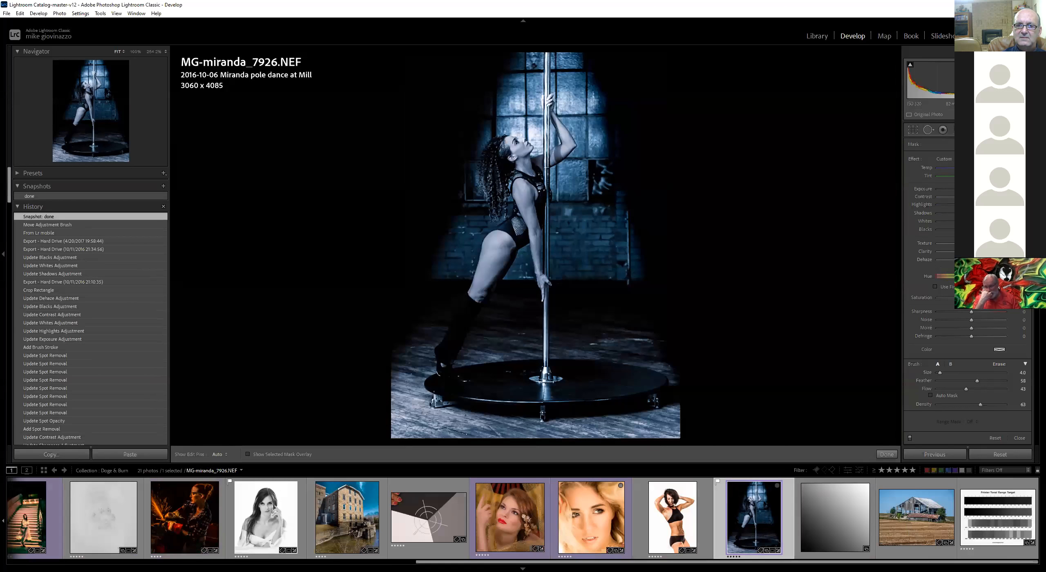
key(backslash)
key(backslash)
key(backslash)
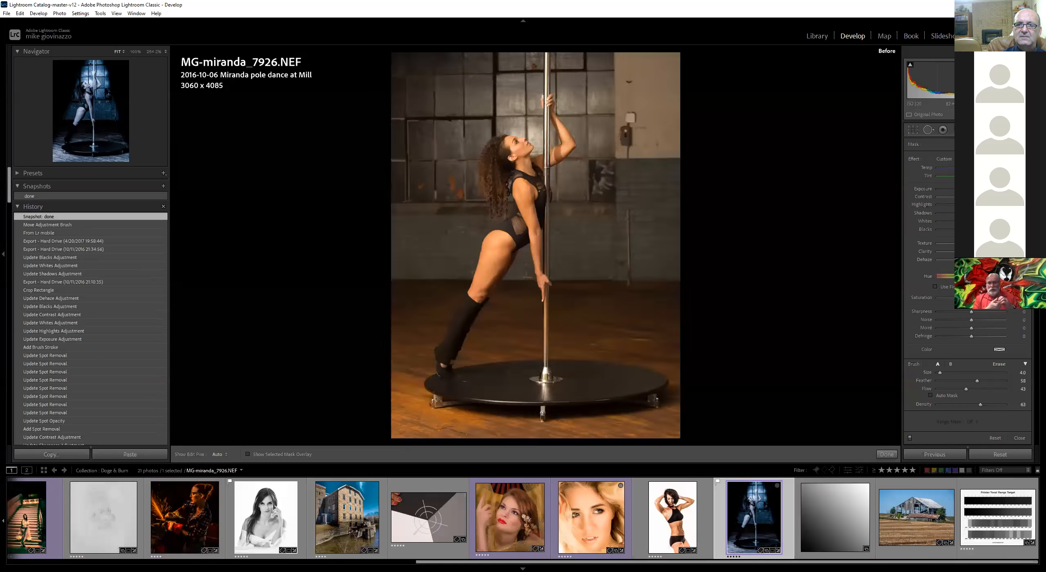
key(backslash)
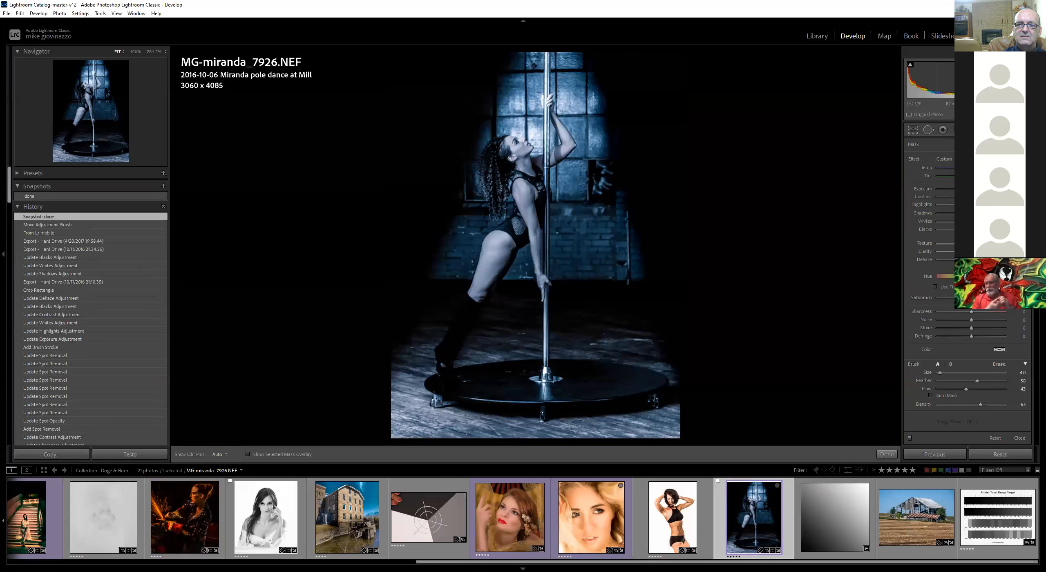
key(backslash)
key(backslash)
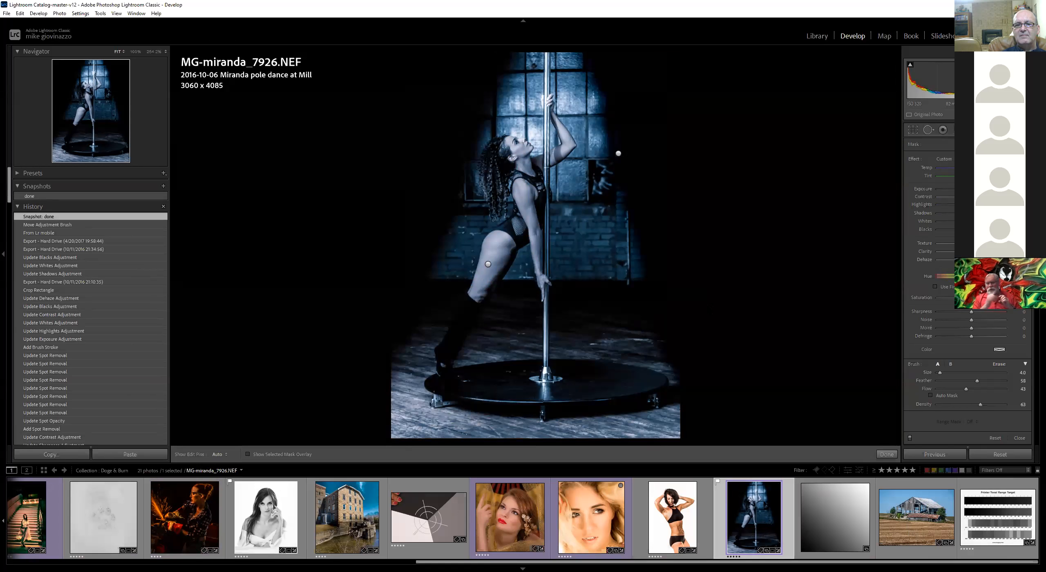
Open the Liza portrait and toggle repeatedly between its before and after views
click(586, 498)
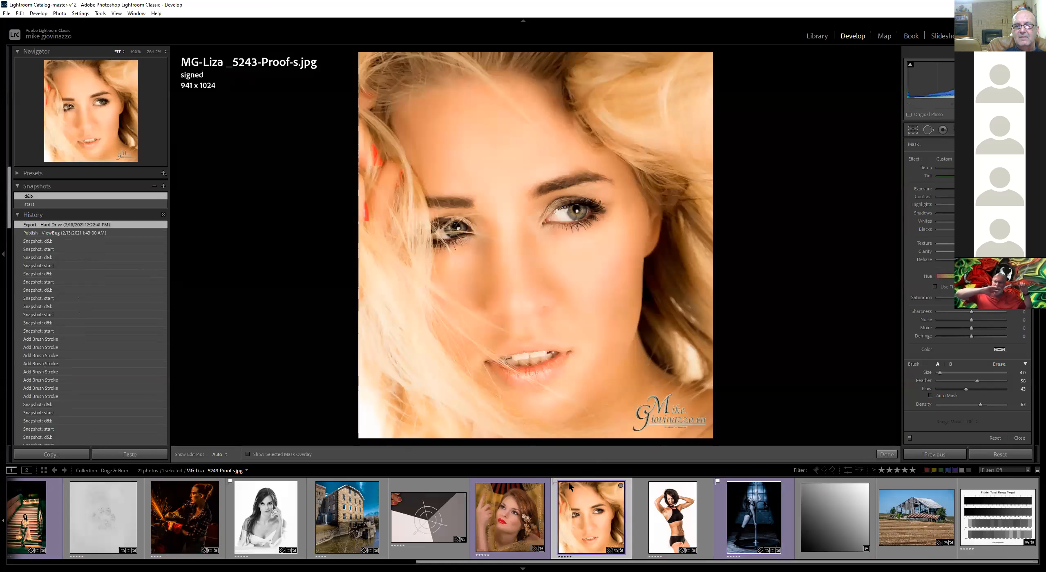
key(backslash)
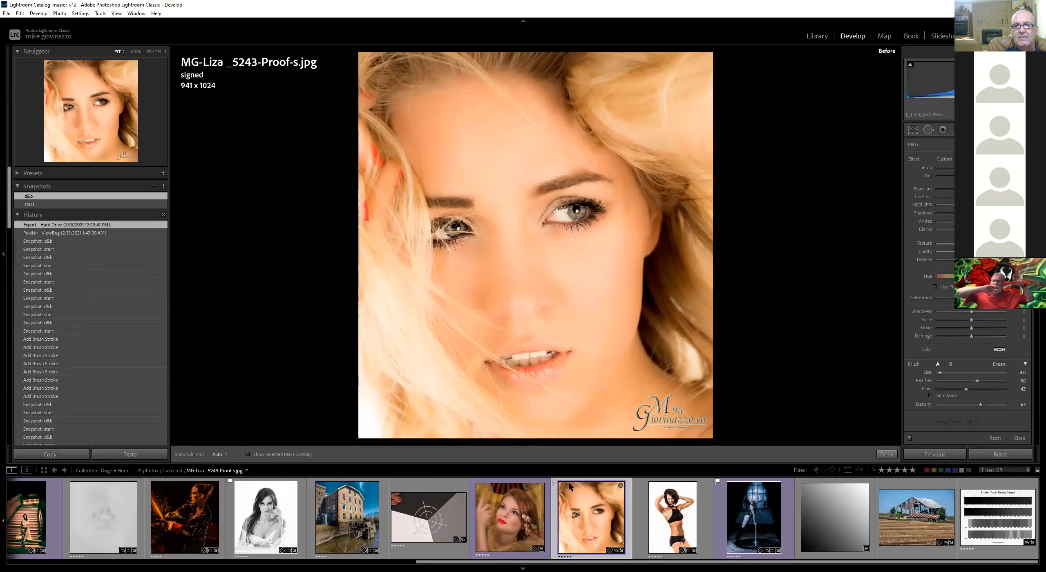
key(backslash)
key(backslash)
key(backslash)
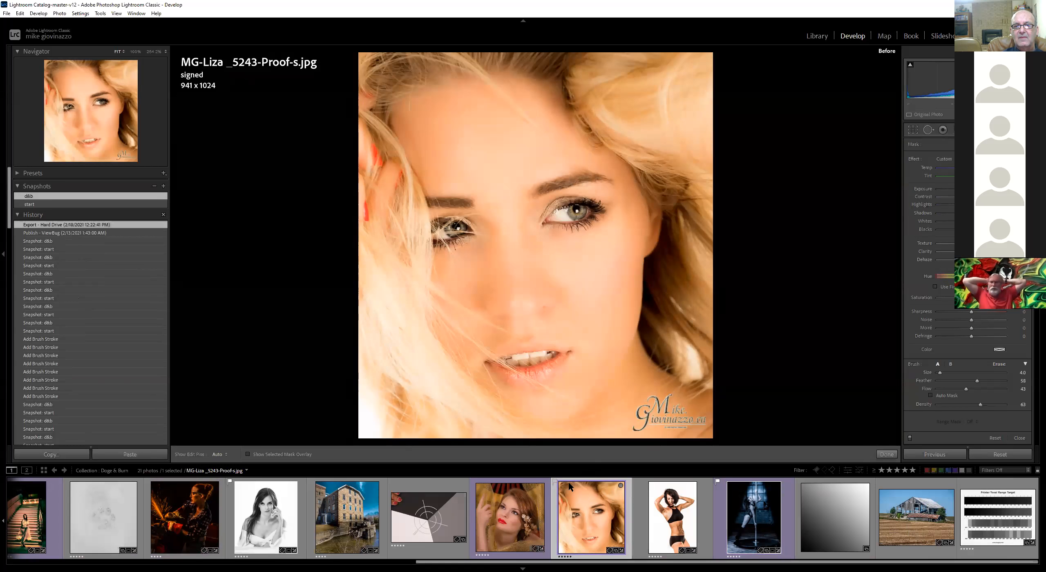
key(backslash)
key(backslash)
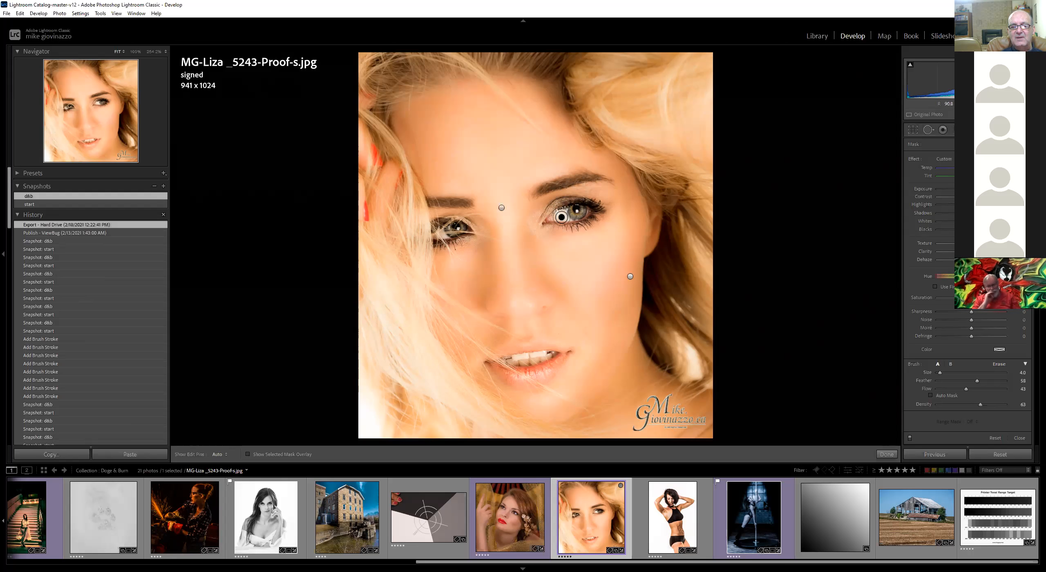
Zoom into the Liza portrait's eyes at a higher magnification to inspect the dodged areas
key(space)
click(566, 231)
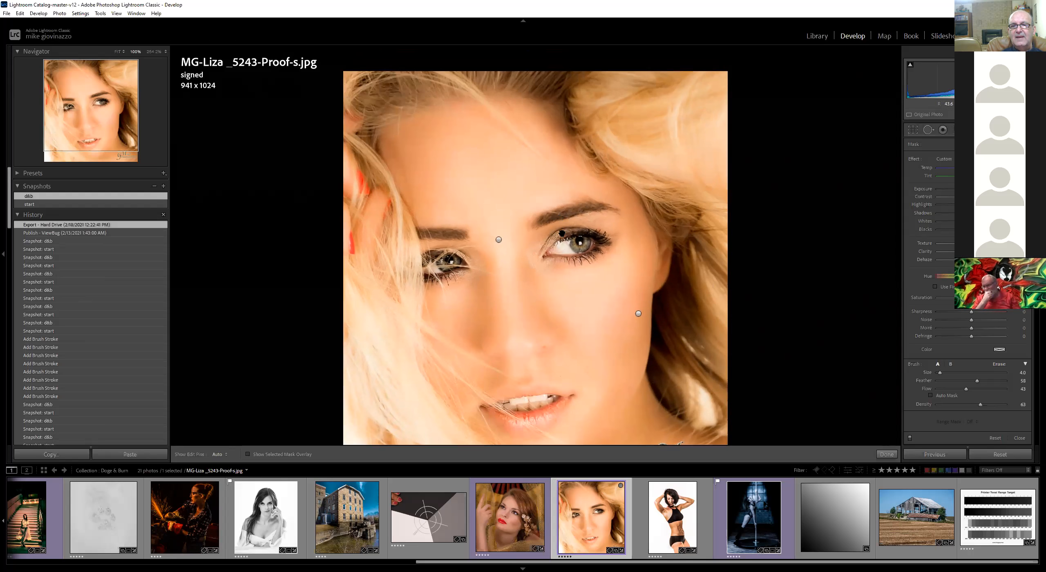
click(567, 232)
click(566, 231)
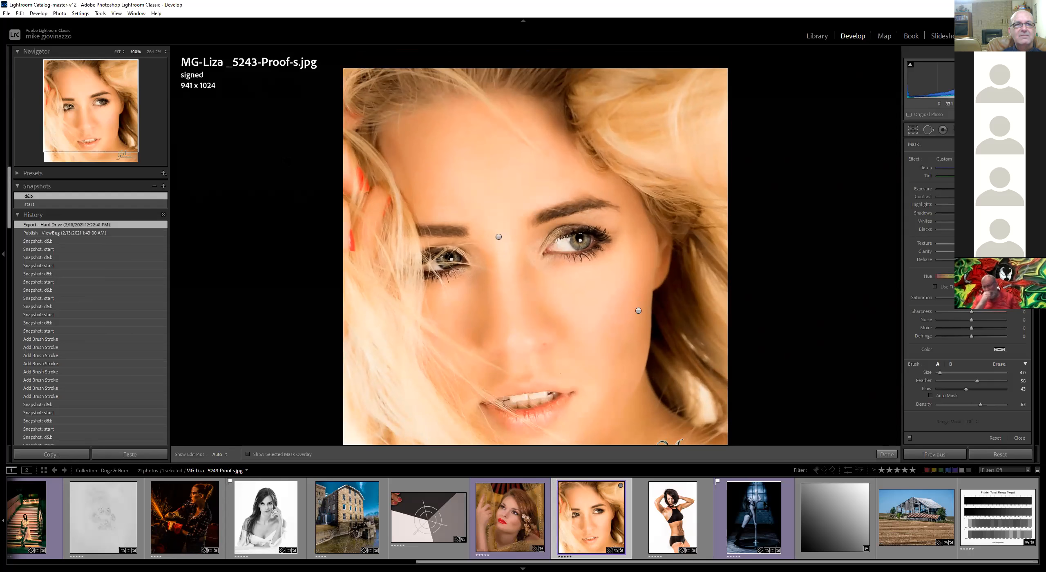
click(155, 51)
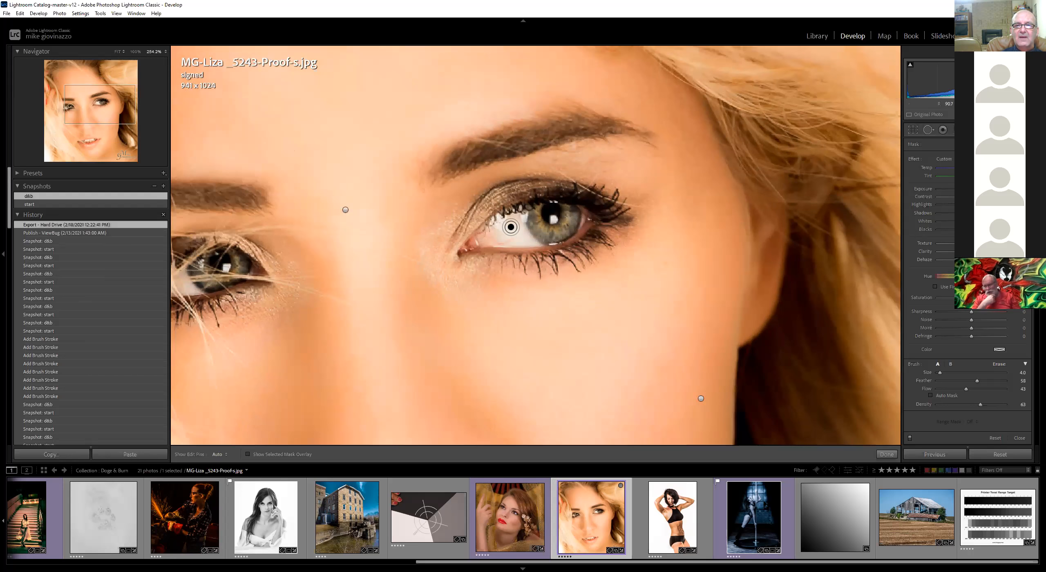
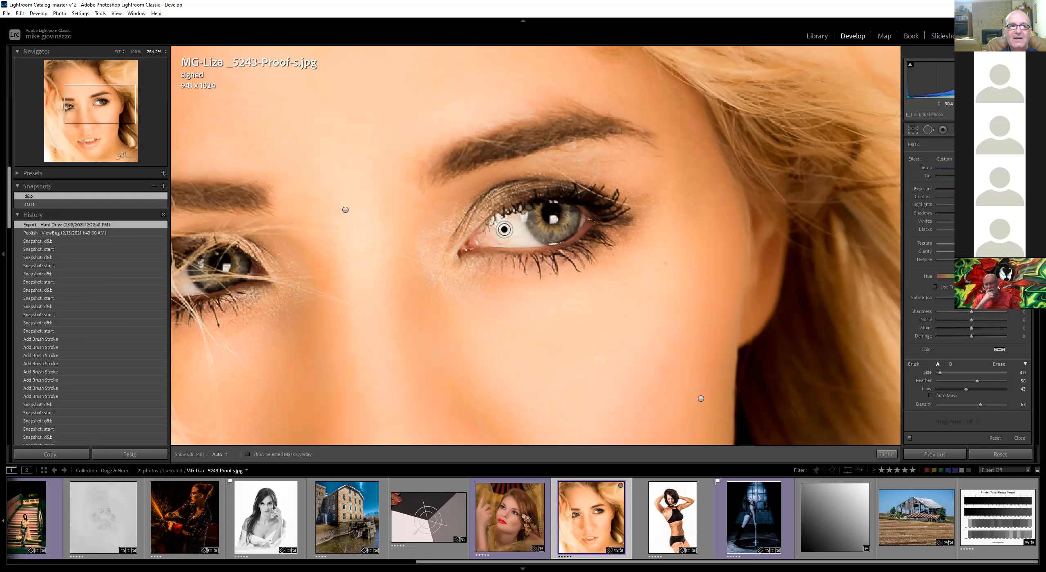
Return the Liza portrait to the full-image view and toggle repeatedly between its before and after versions
drag(94, 102, 61, 147)
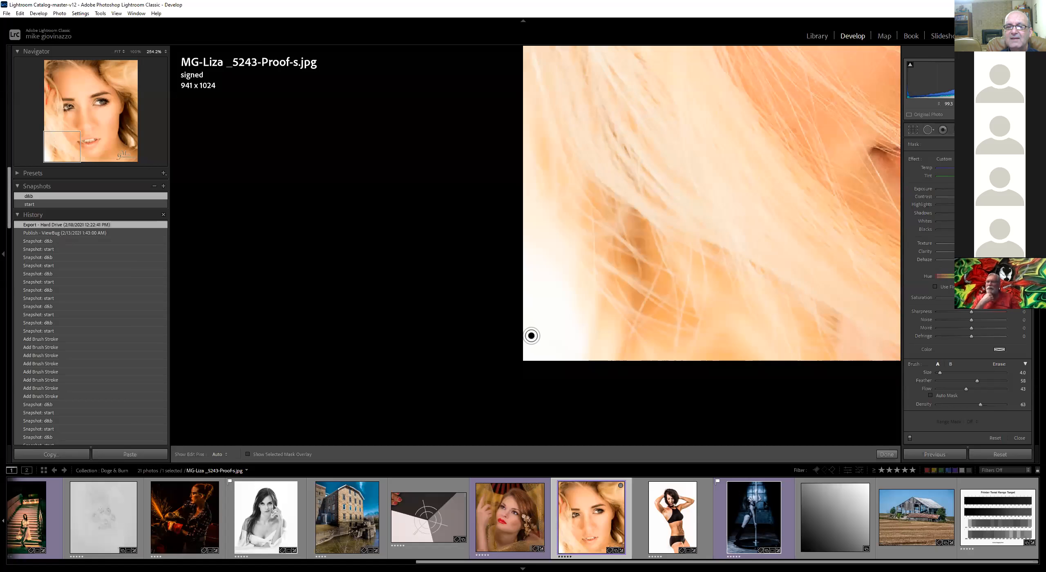
drag(56, 139, 96, 128)
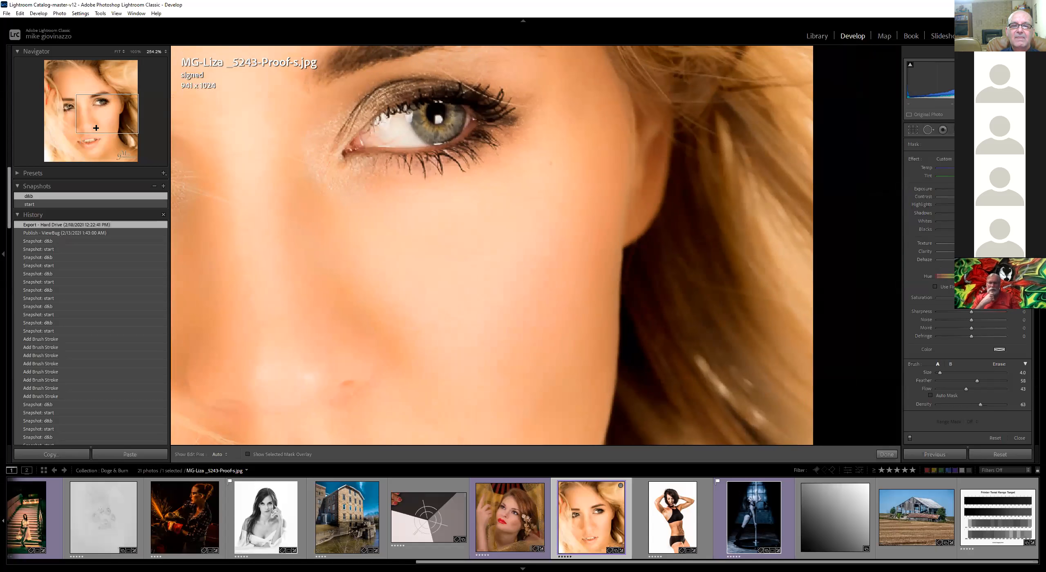
key(z)
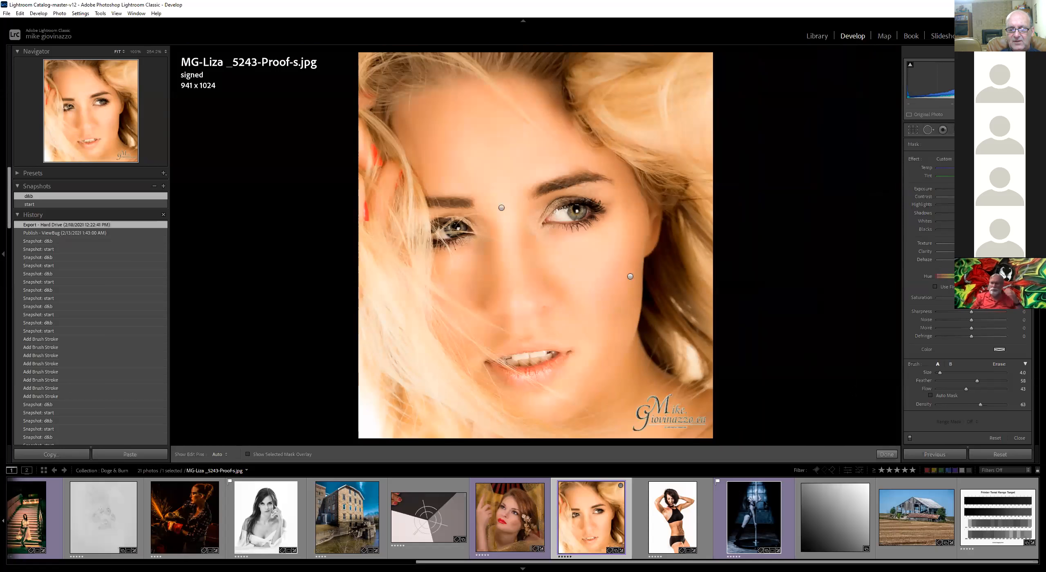
key(backslash)
key(backslash)
key(backslash)
key(backslash)
key(backslash)
key(backslash)
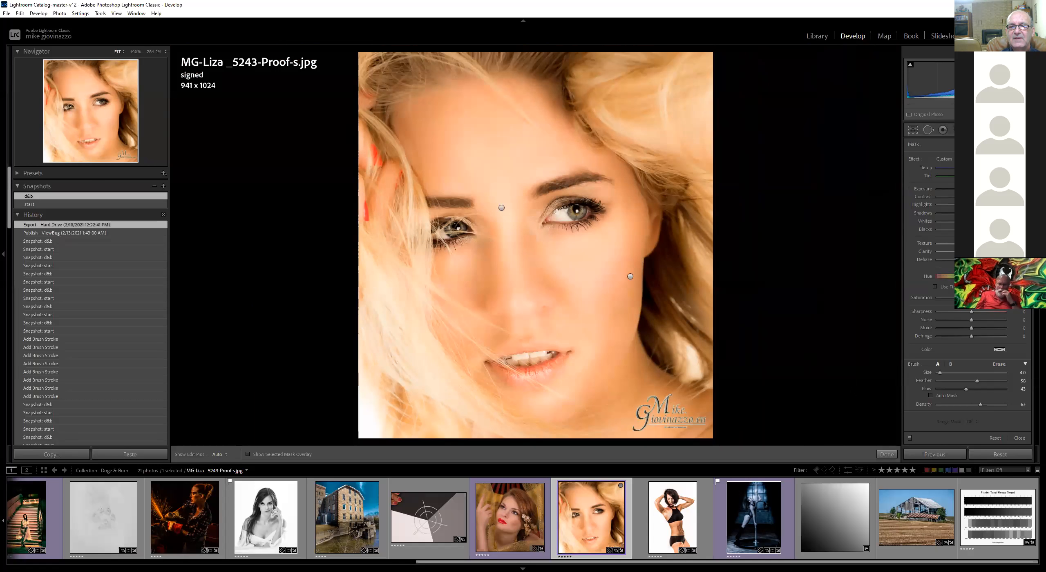
key(backslash)
key(backslash)
key(backslash)
key(backslash)
key(backslash)
key(backslash)
key(backslash)
key(backslash)
key(backslash)
key(backslash)
key(backslash)
key(backslash)
key(backslash)
key(backslash)
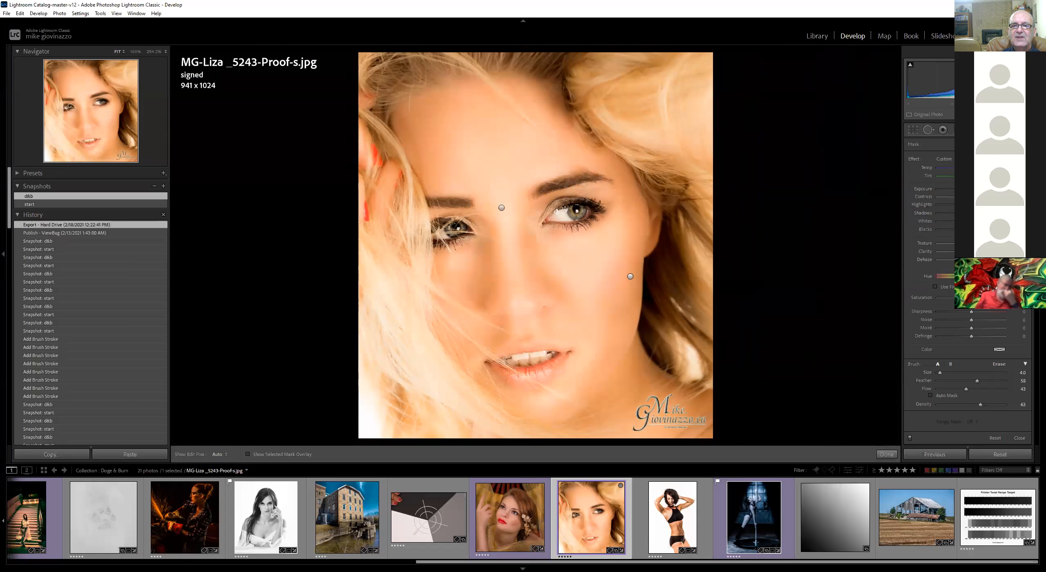
key(backslash)
key(backslash)
key(backslash)
key(backslash)
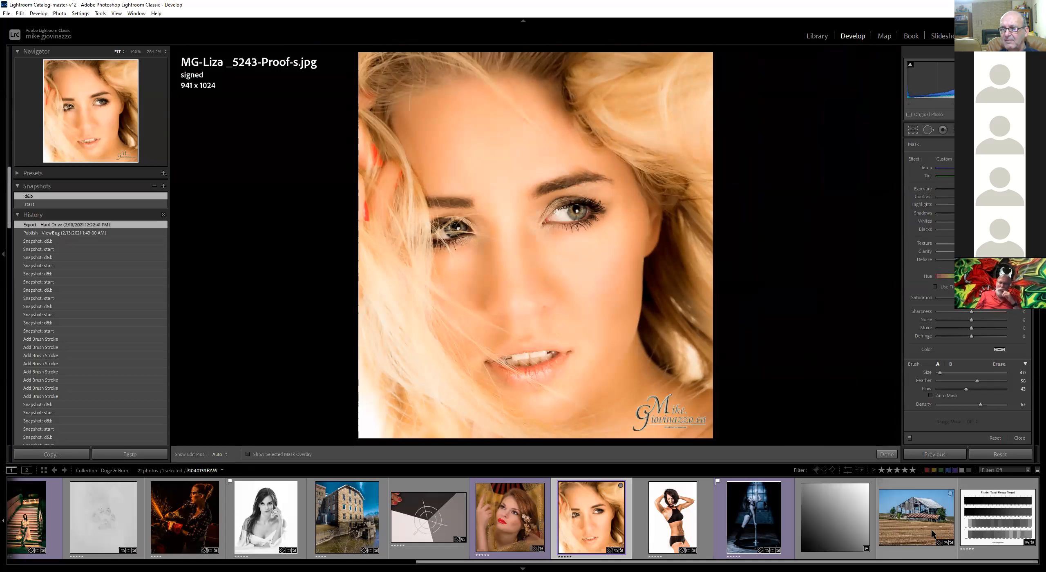
Leave the brush tool and open the CostaRica-2173 hotel lounge photo from the filmstrip
click(923, 517)
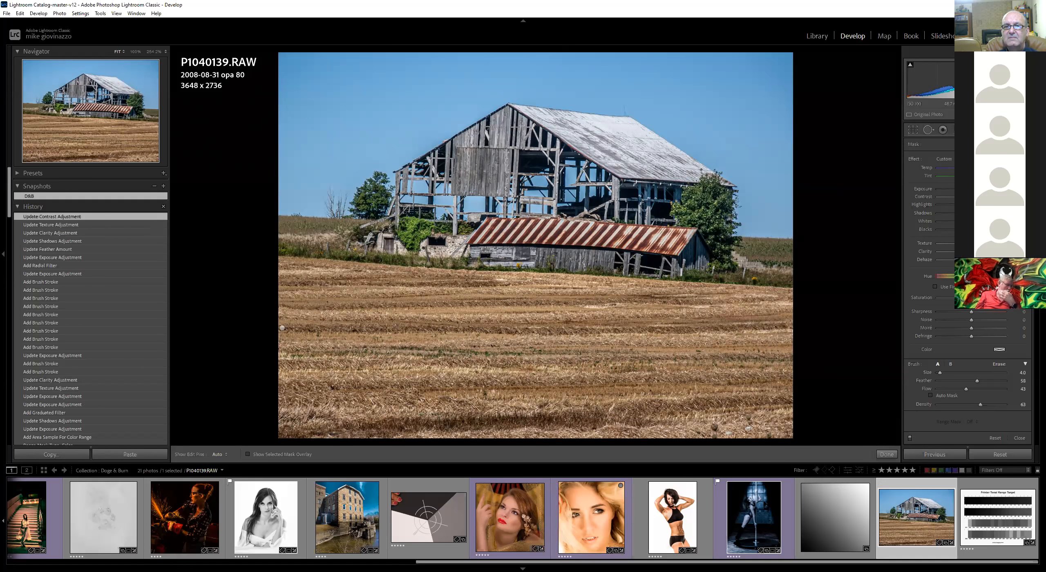
click(886, 454)
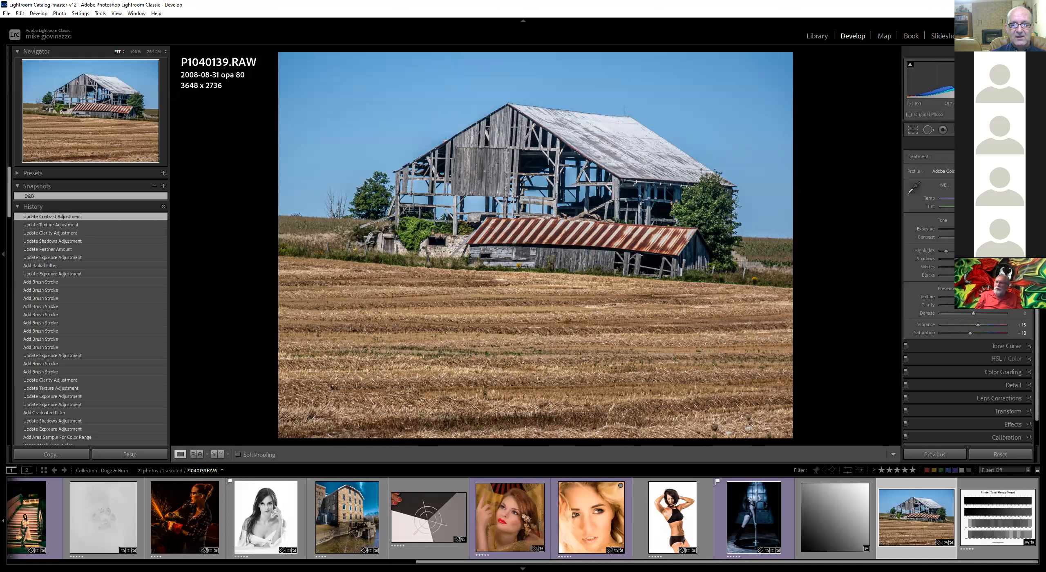
drag(531, 562, 123, 562)
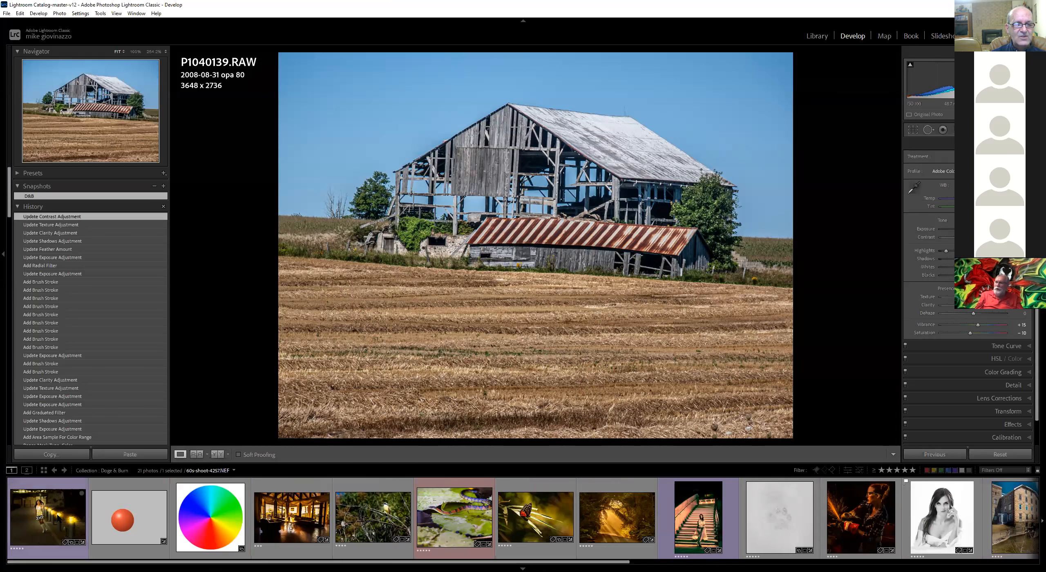
click(295, 502)
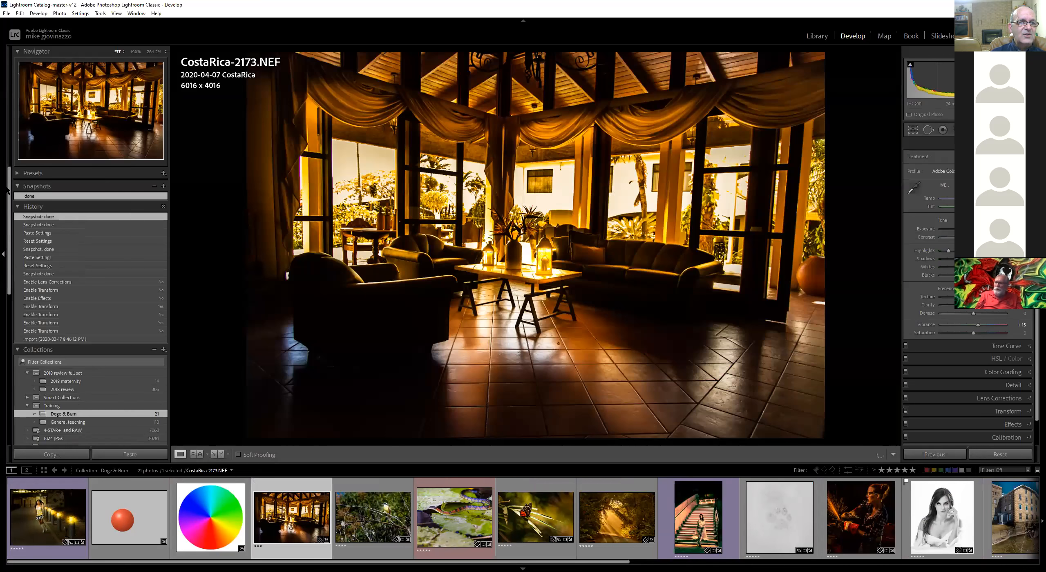
Try several 01-PhotoSerge Natural Everyday presets on the lounge photo, ending with NIGHT Linear Circle
click(17, 173)
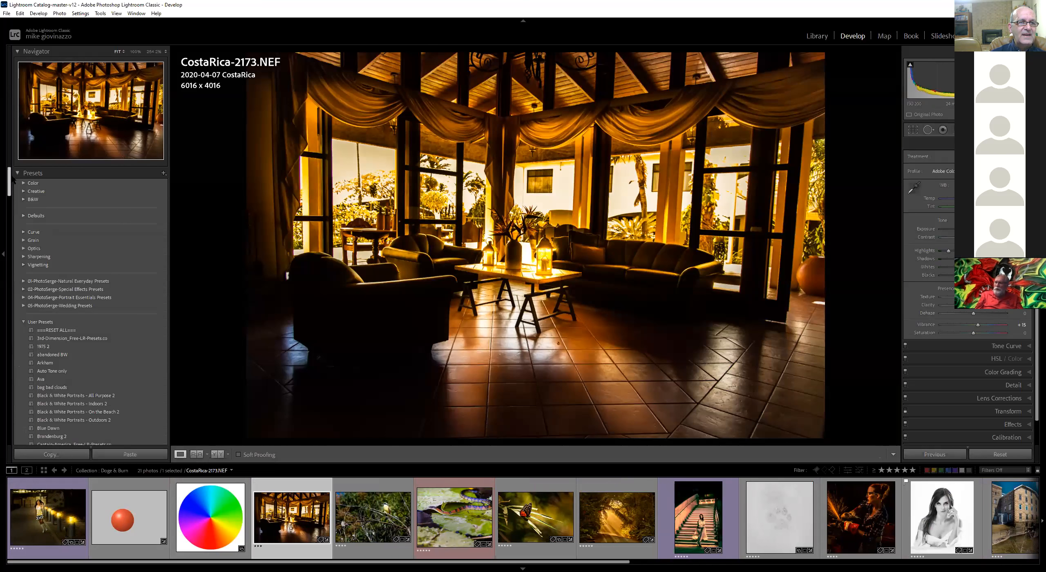
click(24, 281)
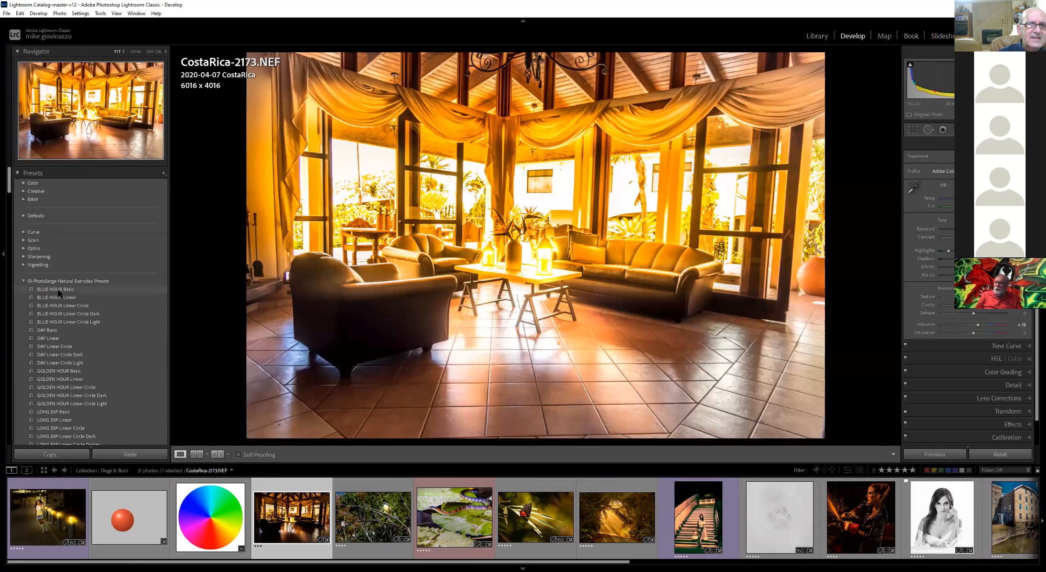
click(48, 291)
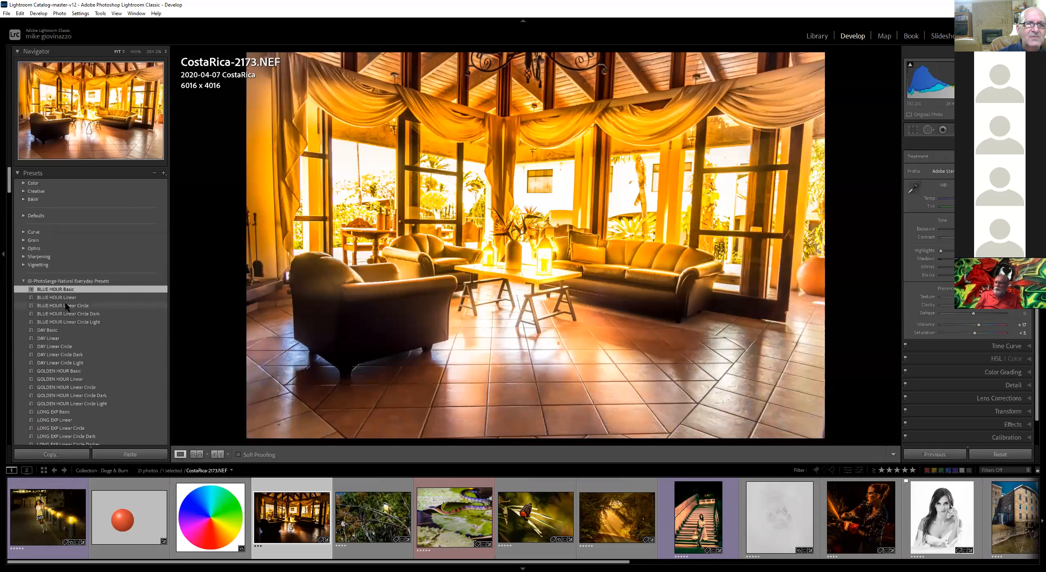
click(63, 306)
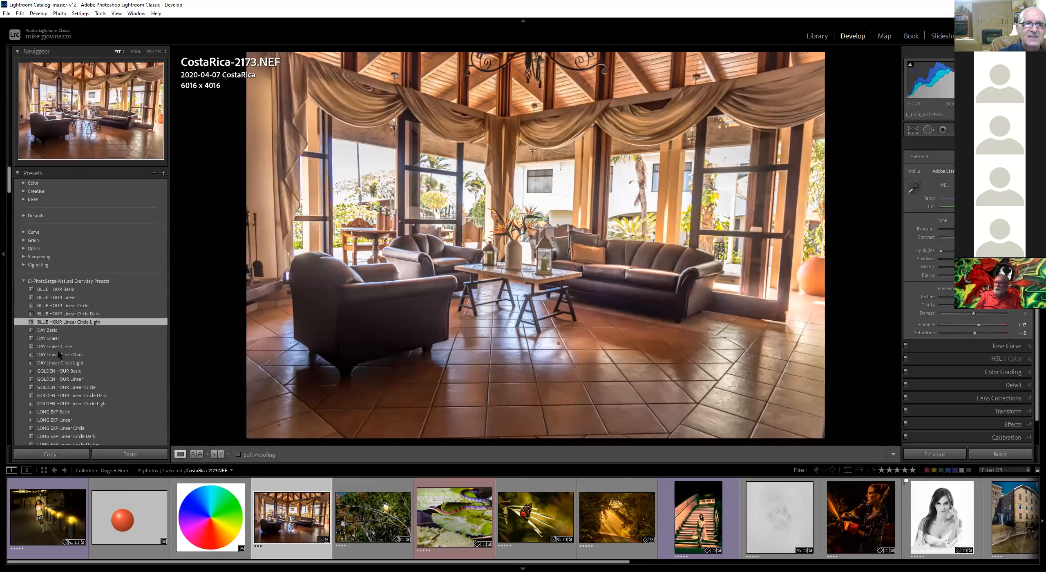
click(59, 356)
click(64, 379)
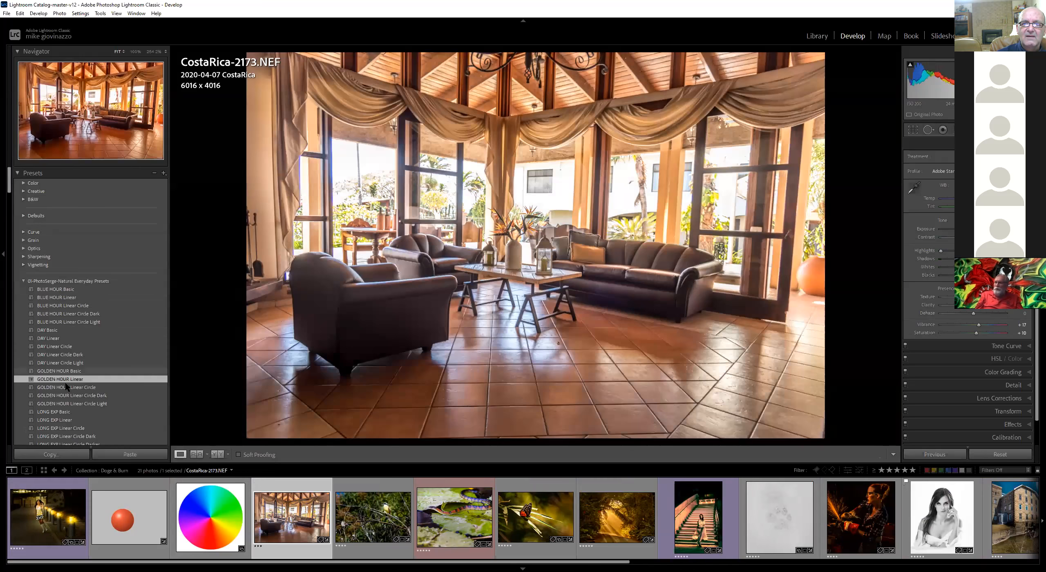
click(63, 388)
click(67, 395)
scroll(65, 393, down, 3)
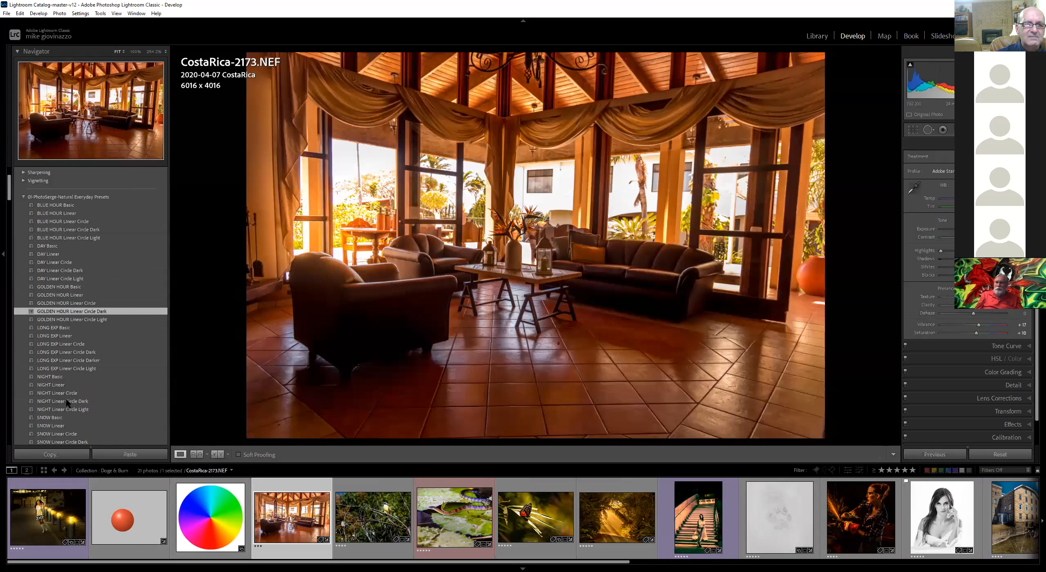
click(60, 346)
click(59, 361)
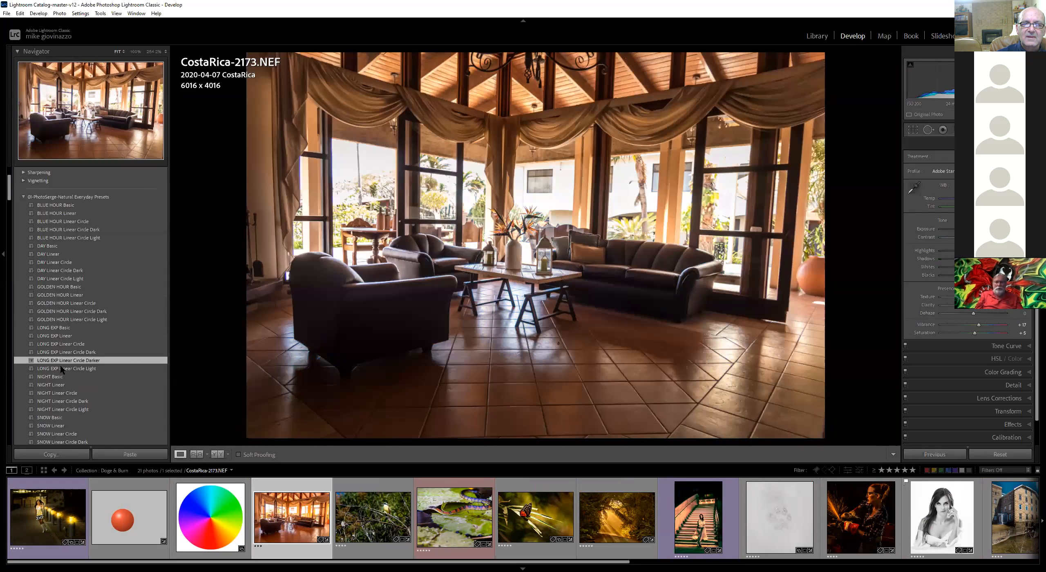
click(60, 376)
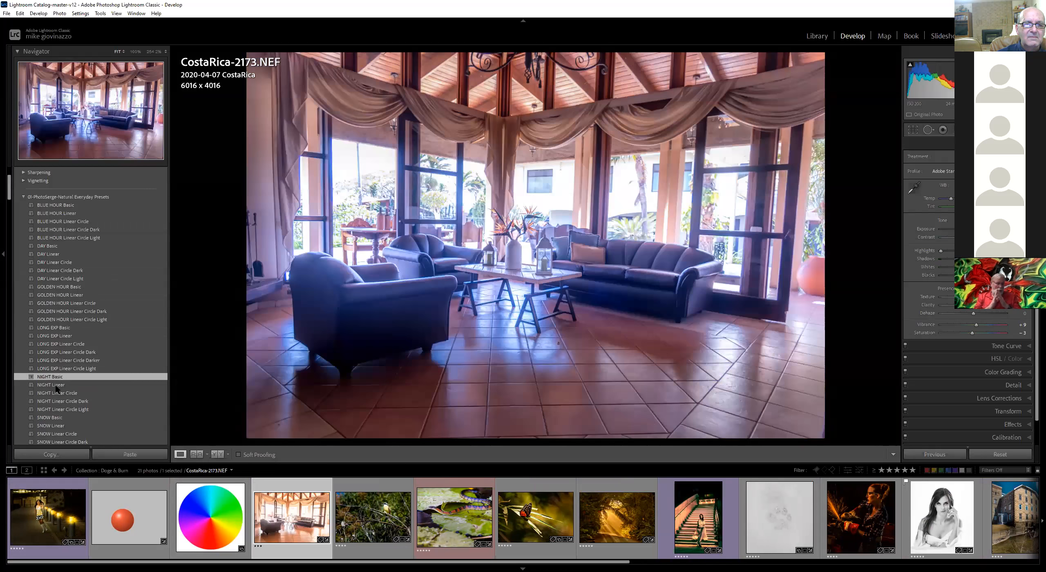
click(56, 385)
click(56, 392)
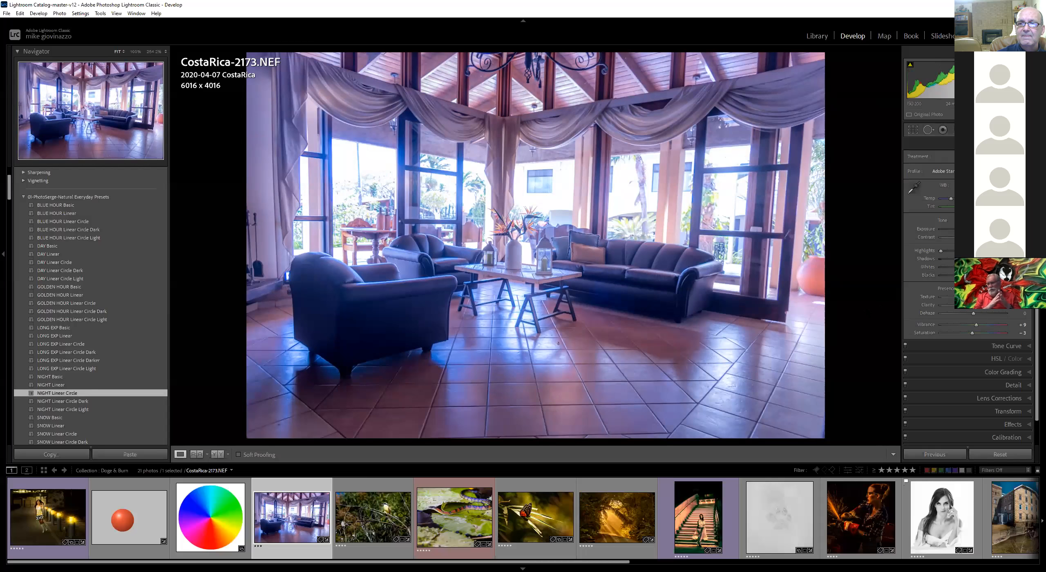
Brighten the floor with the Tone Curve's targeted adjustment and shift Shadows, resetting the region sliders each time
click(1029, 347)
click(908, 170)
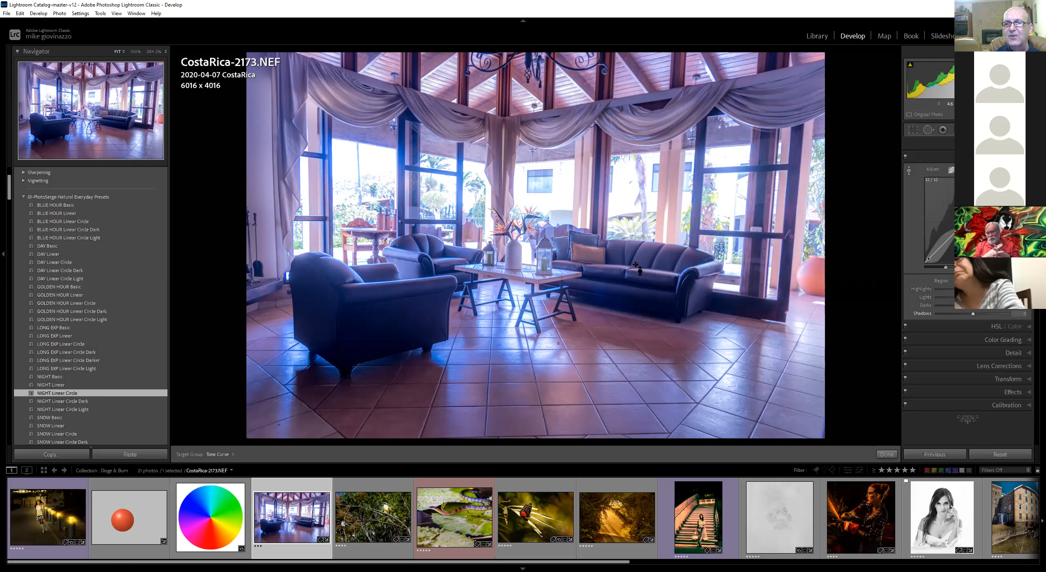
click(909, 170)
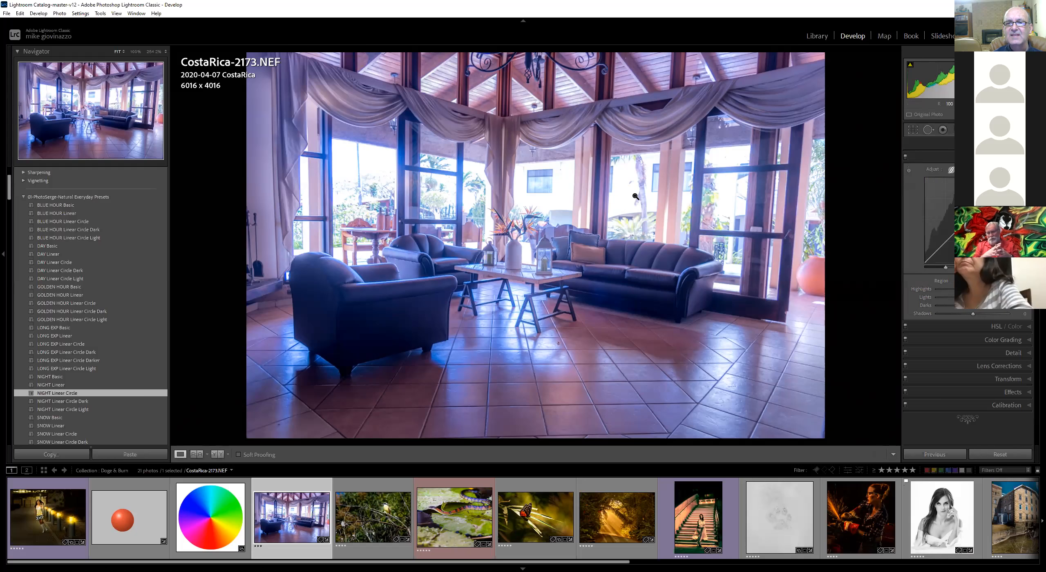
click(907, 172)
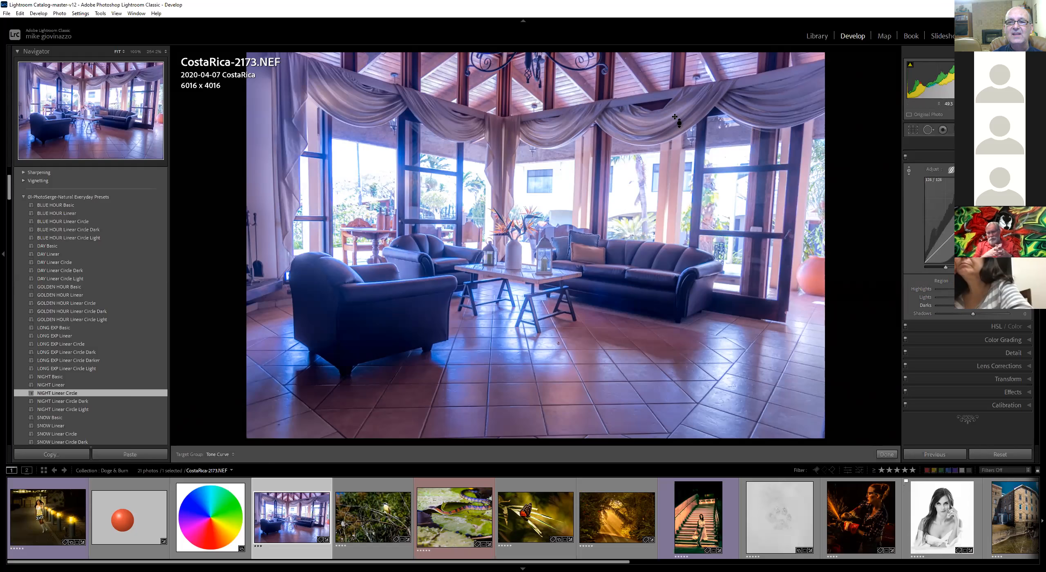
drag(540, 347, 540, 310)
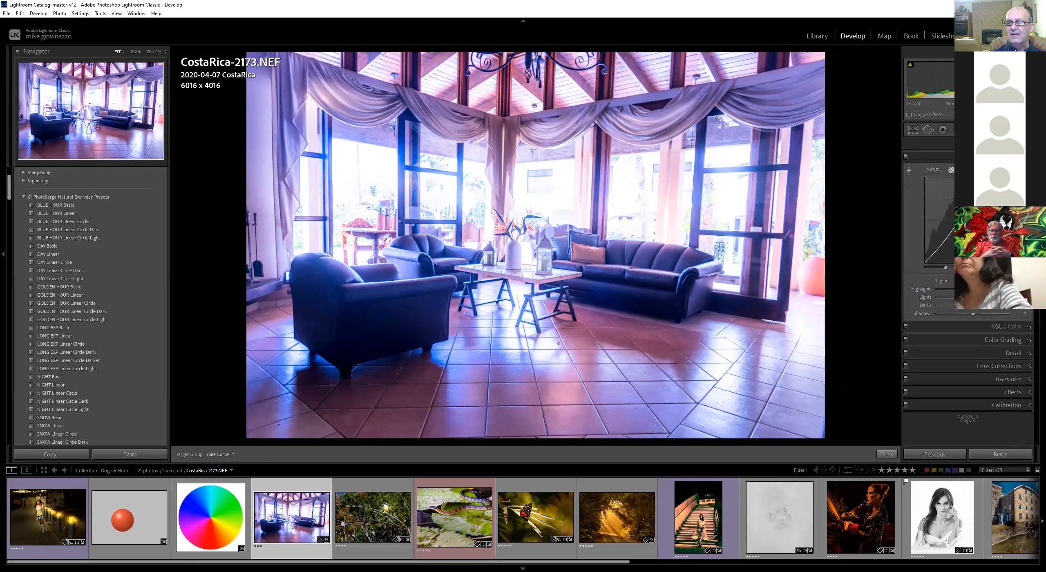
double_click(940, 282)
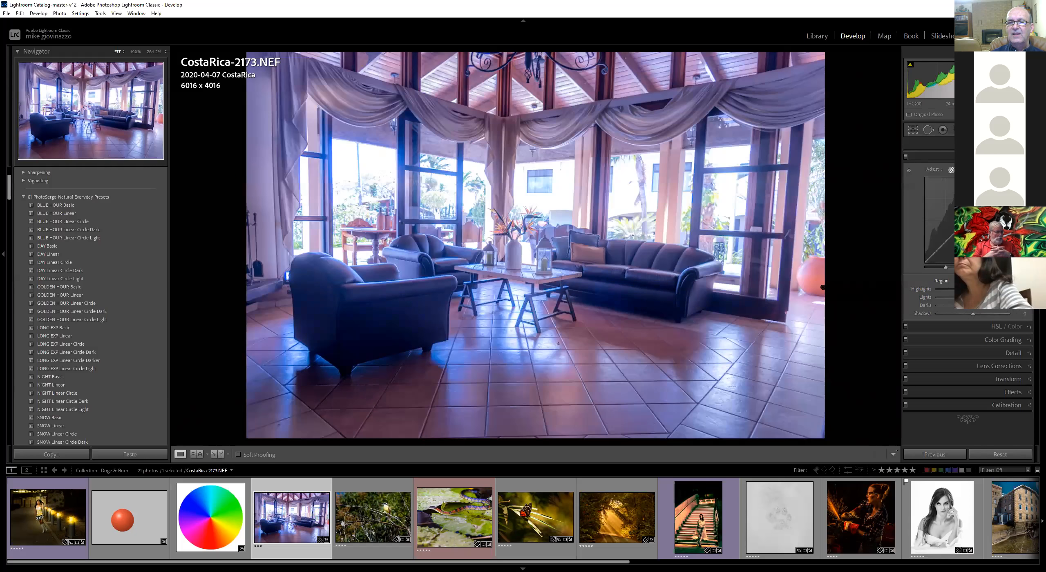
drag(945, 243, 944, 248)
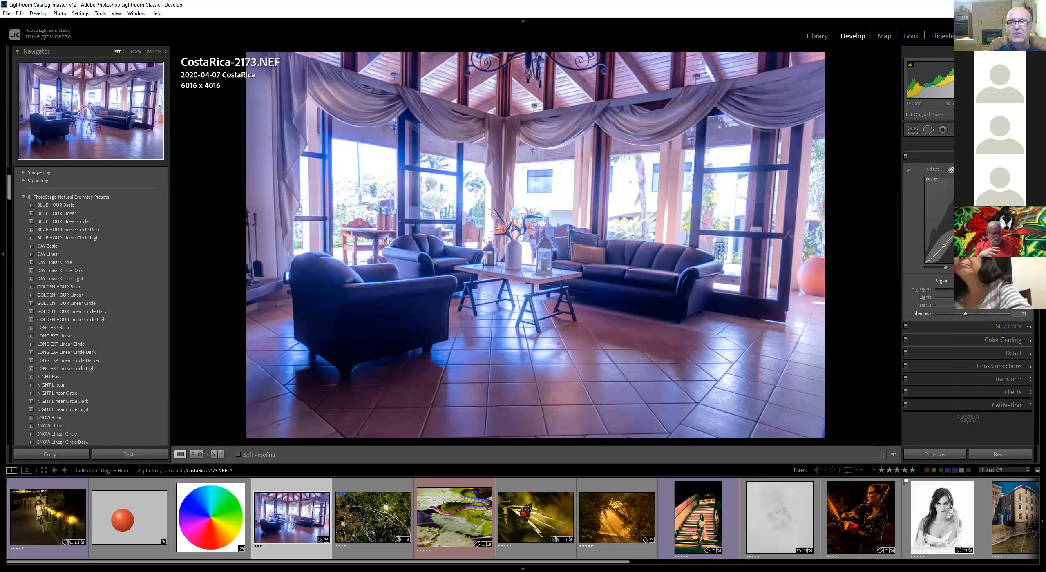
double_click(941, 281)
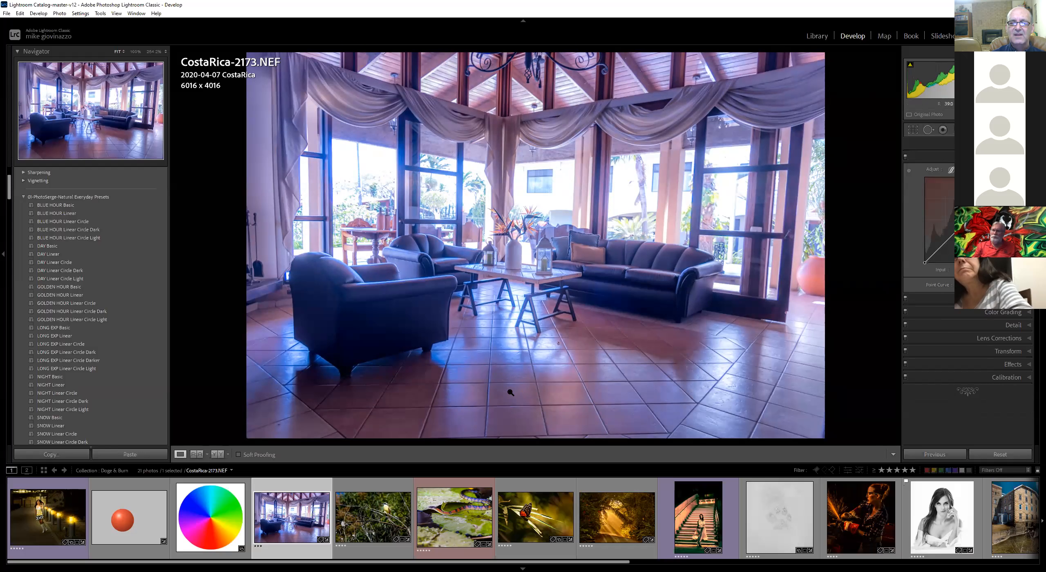
Adjust the point curve with the targeted adjustment tool by dragging upward on the lounge floor
click(909, 171)
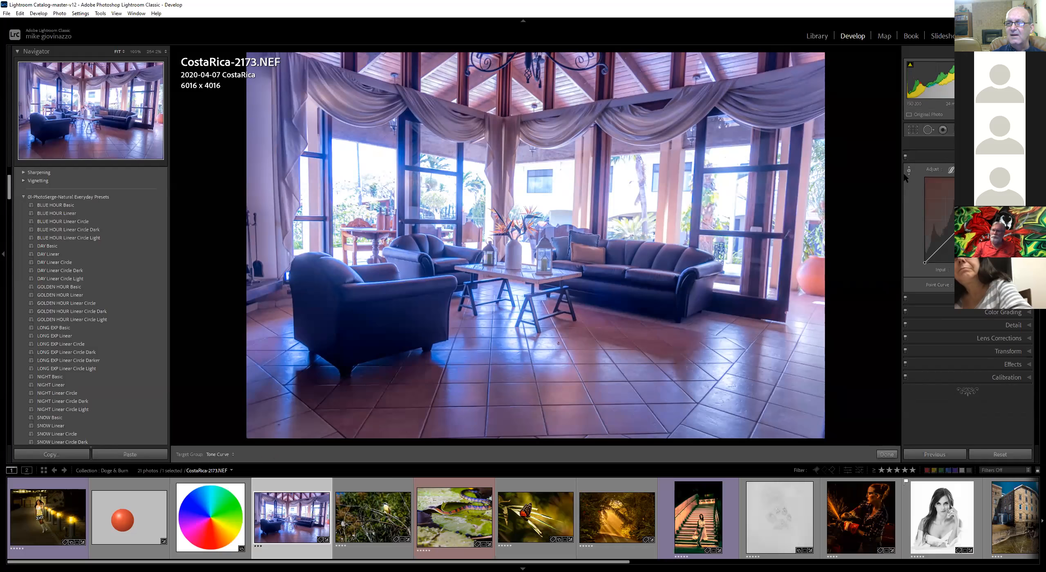
mouse_move(558, 343)
mouse_down()
mouse_move(558, 330)
mouse_move(558, 343)
mouse_up()
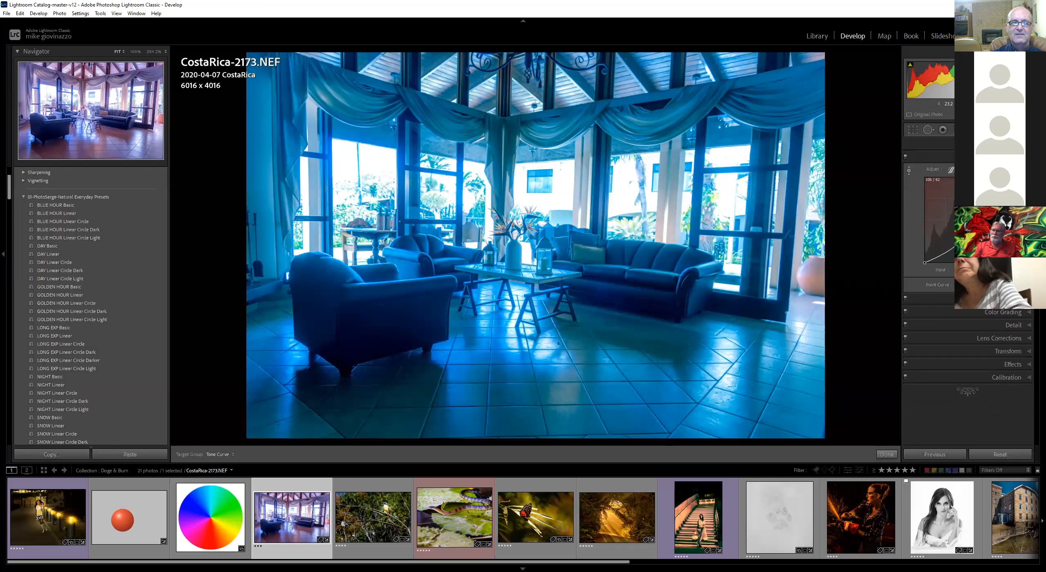
drag(618, 442, 618, 427)
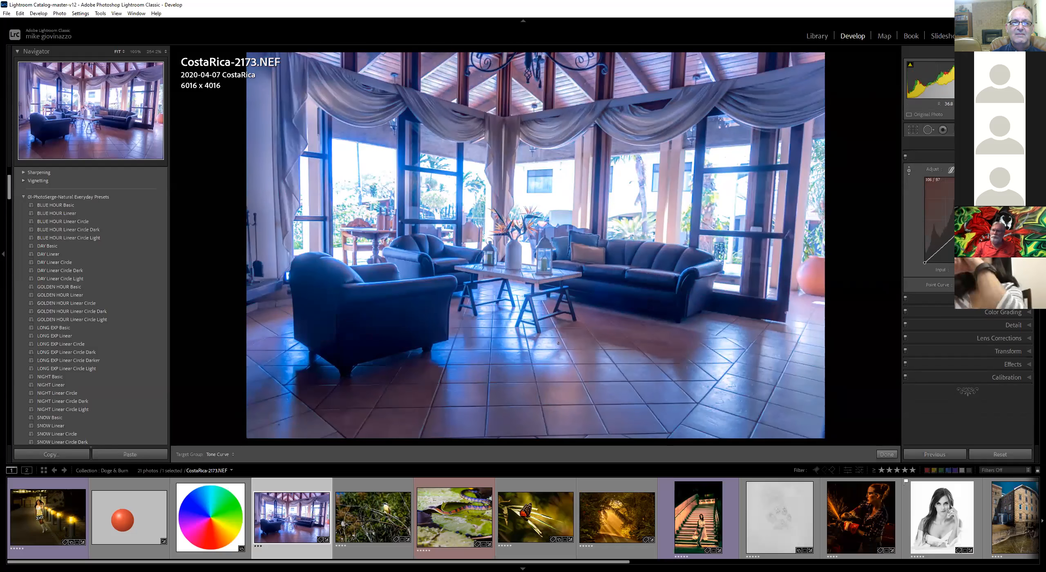